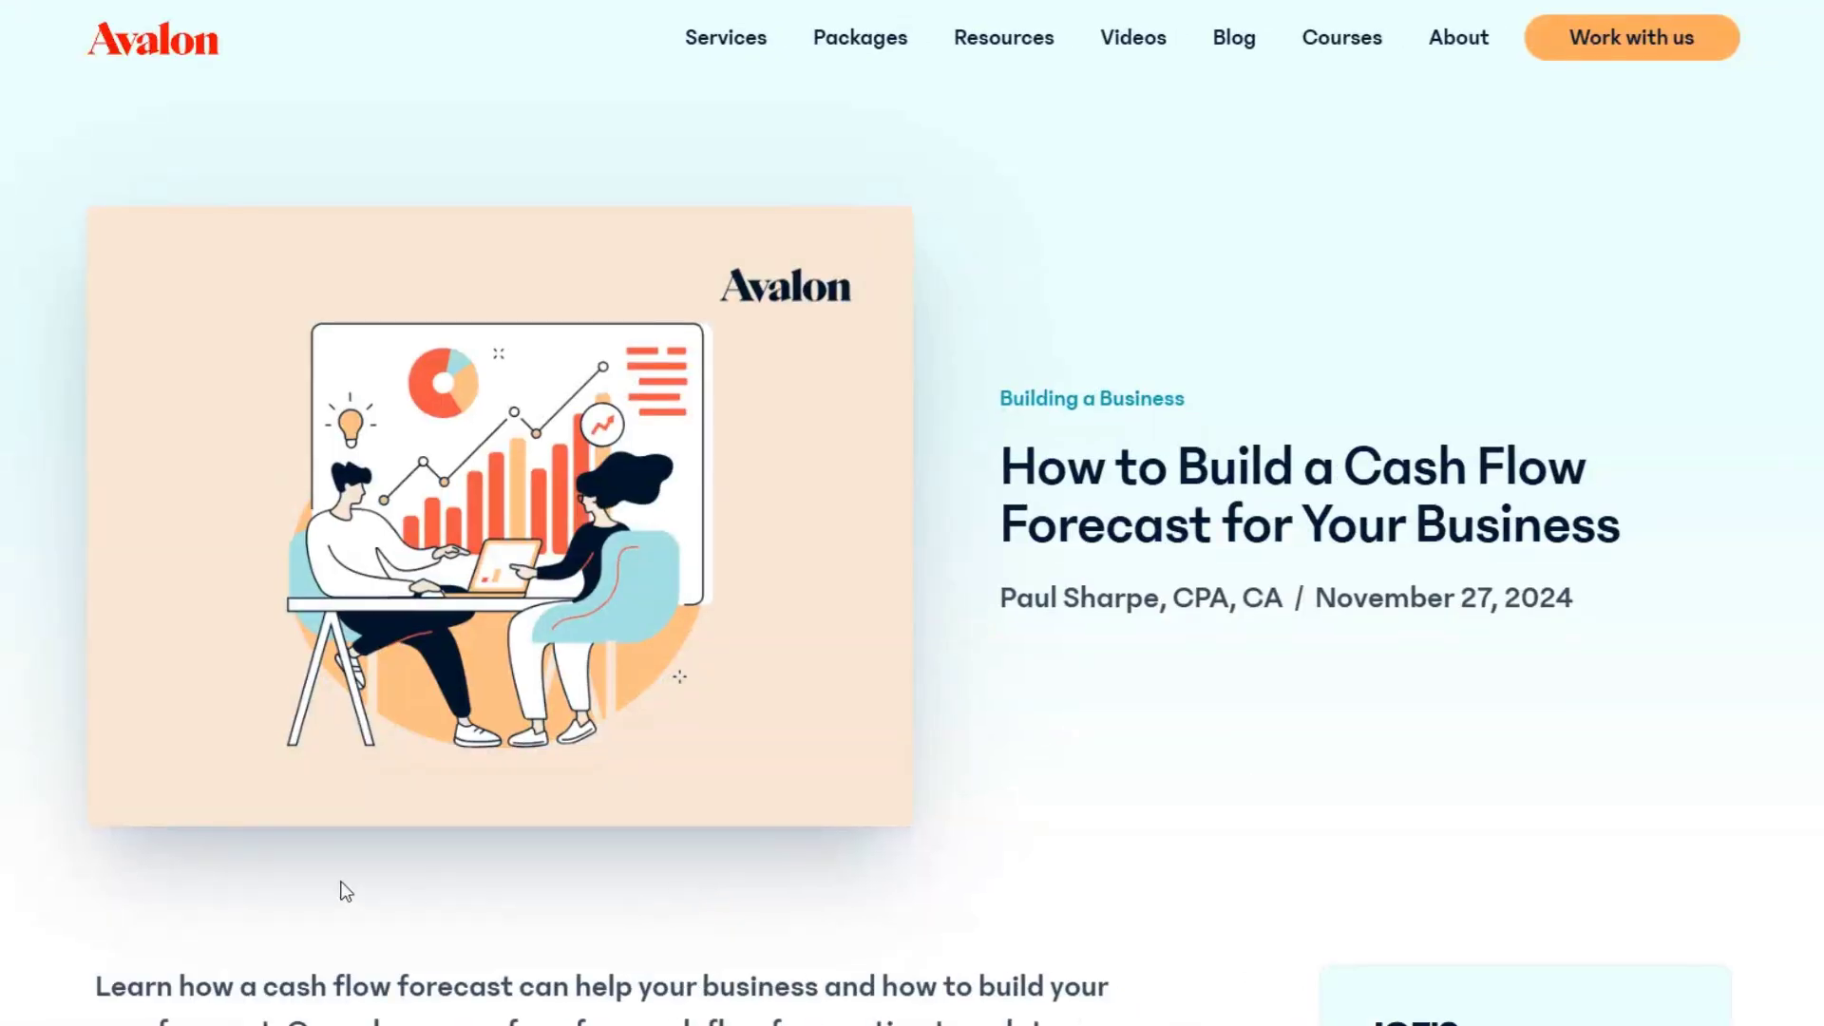
Scroll the Avalon cash flow article down to the free template box
scroll(32, 876, down, 3)
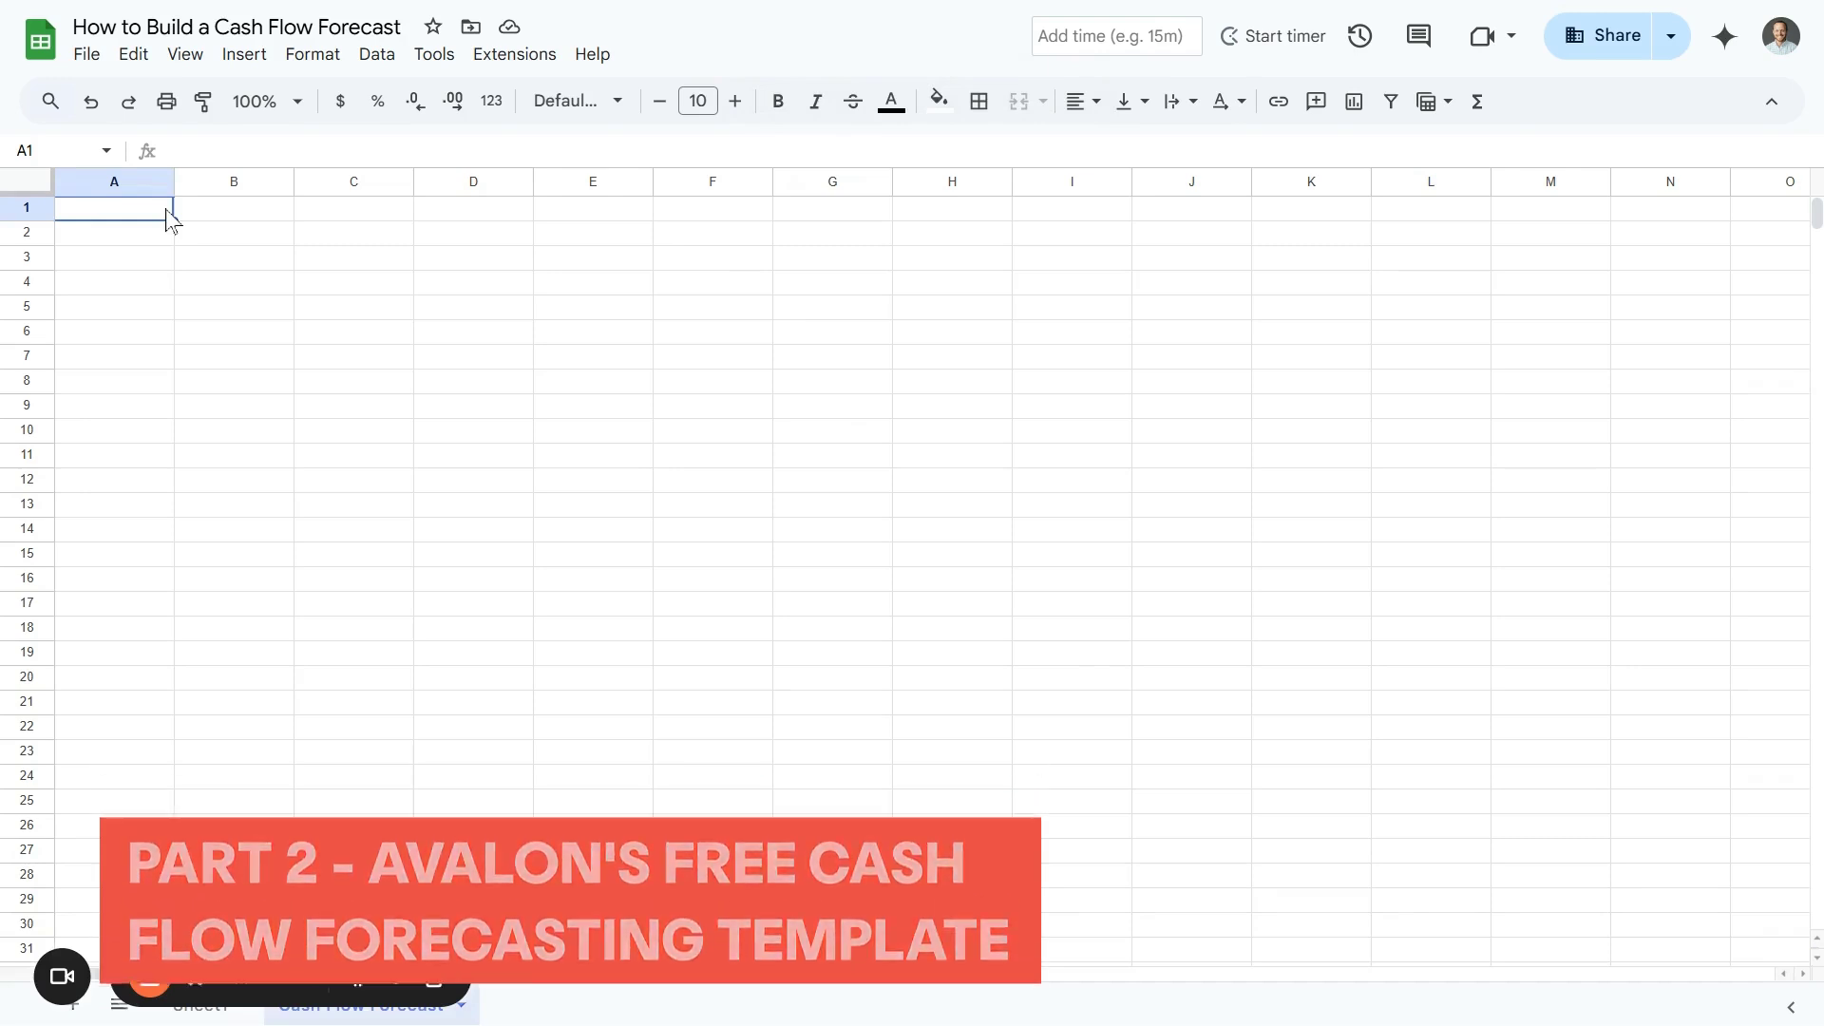
Enter 'Opening Cash Balance' in A5 and drag column A wider to fit it
click(156, 315)
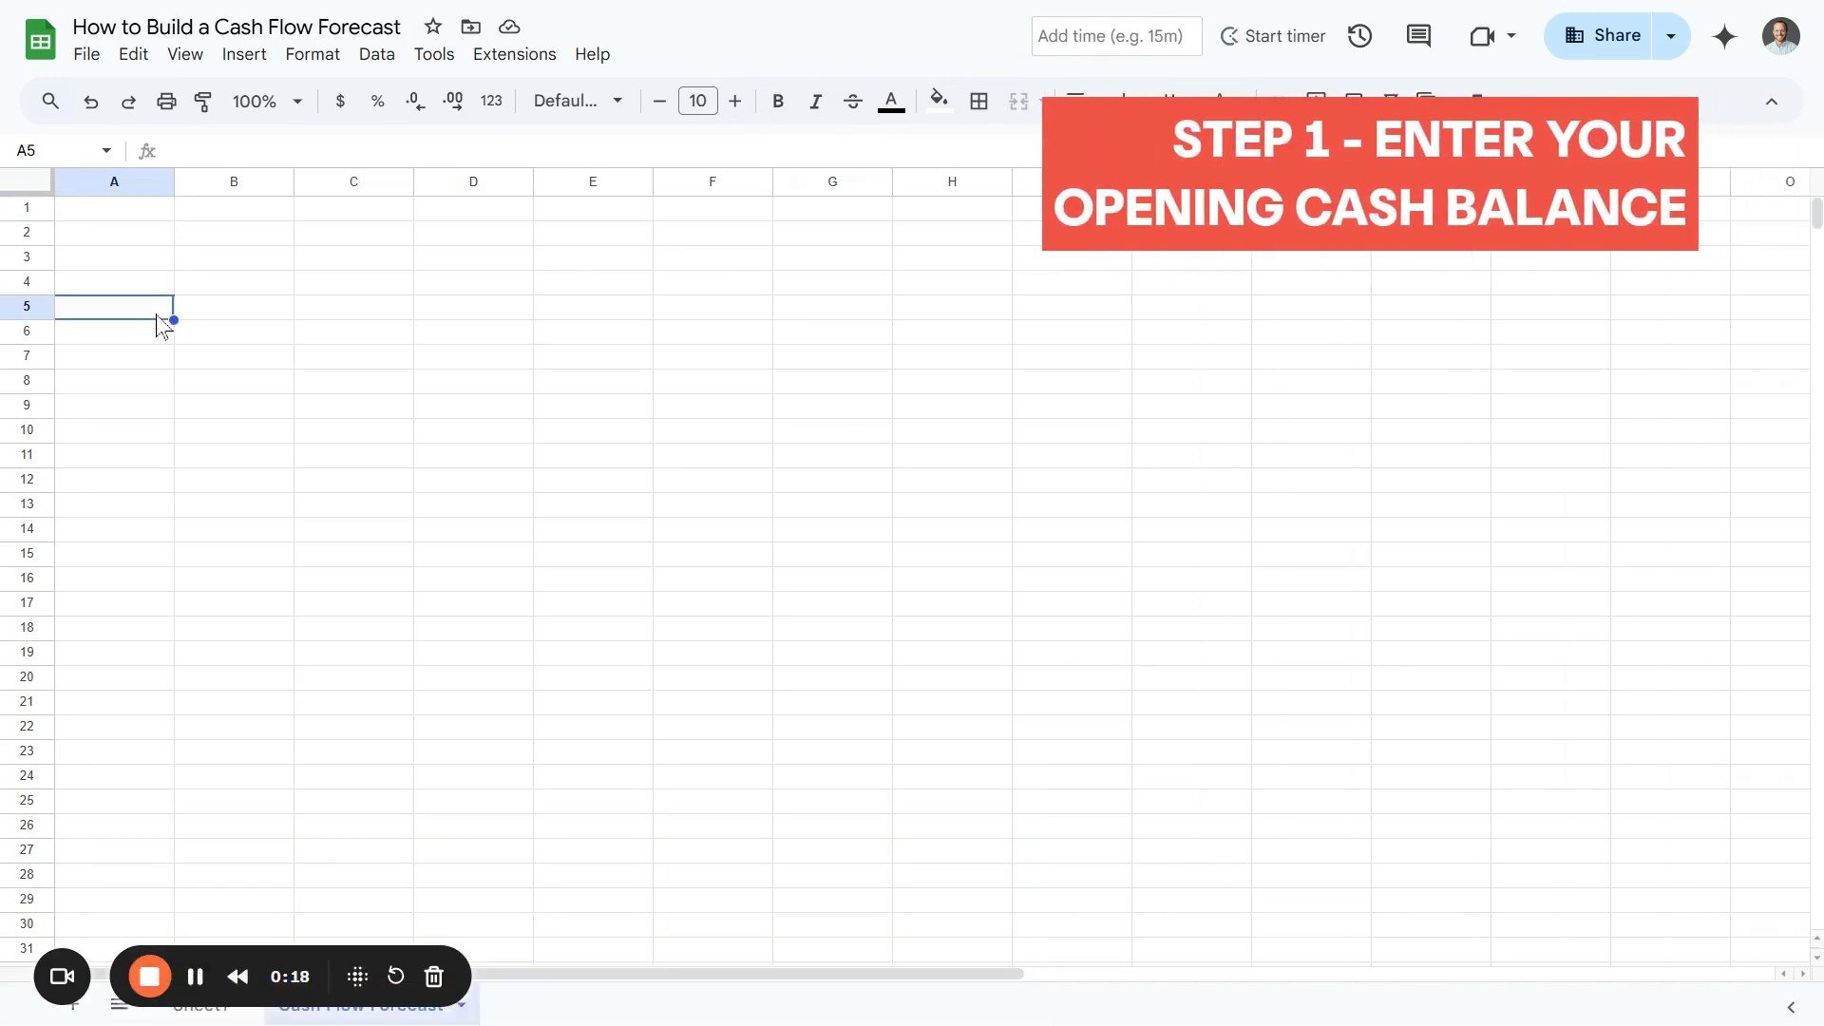
text(Opening Cash Balance)
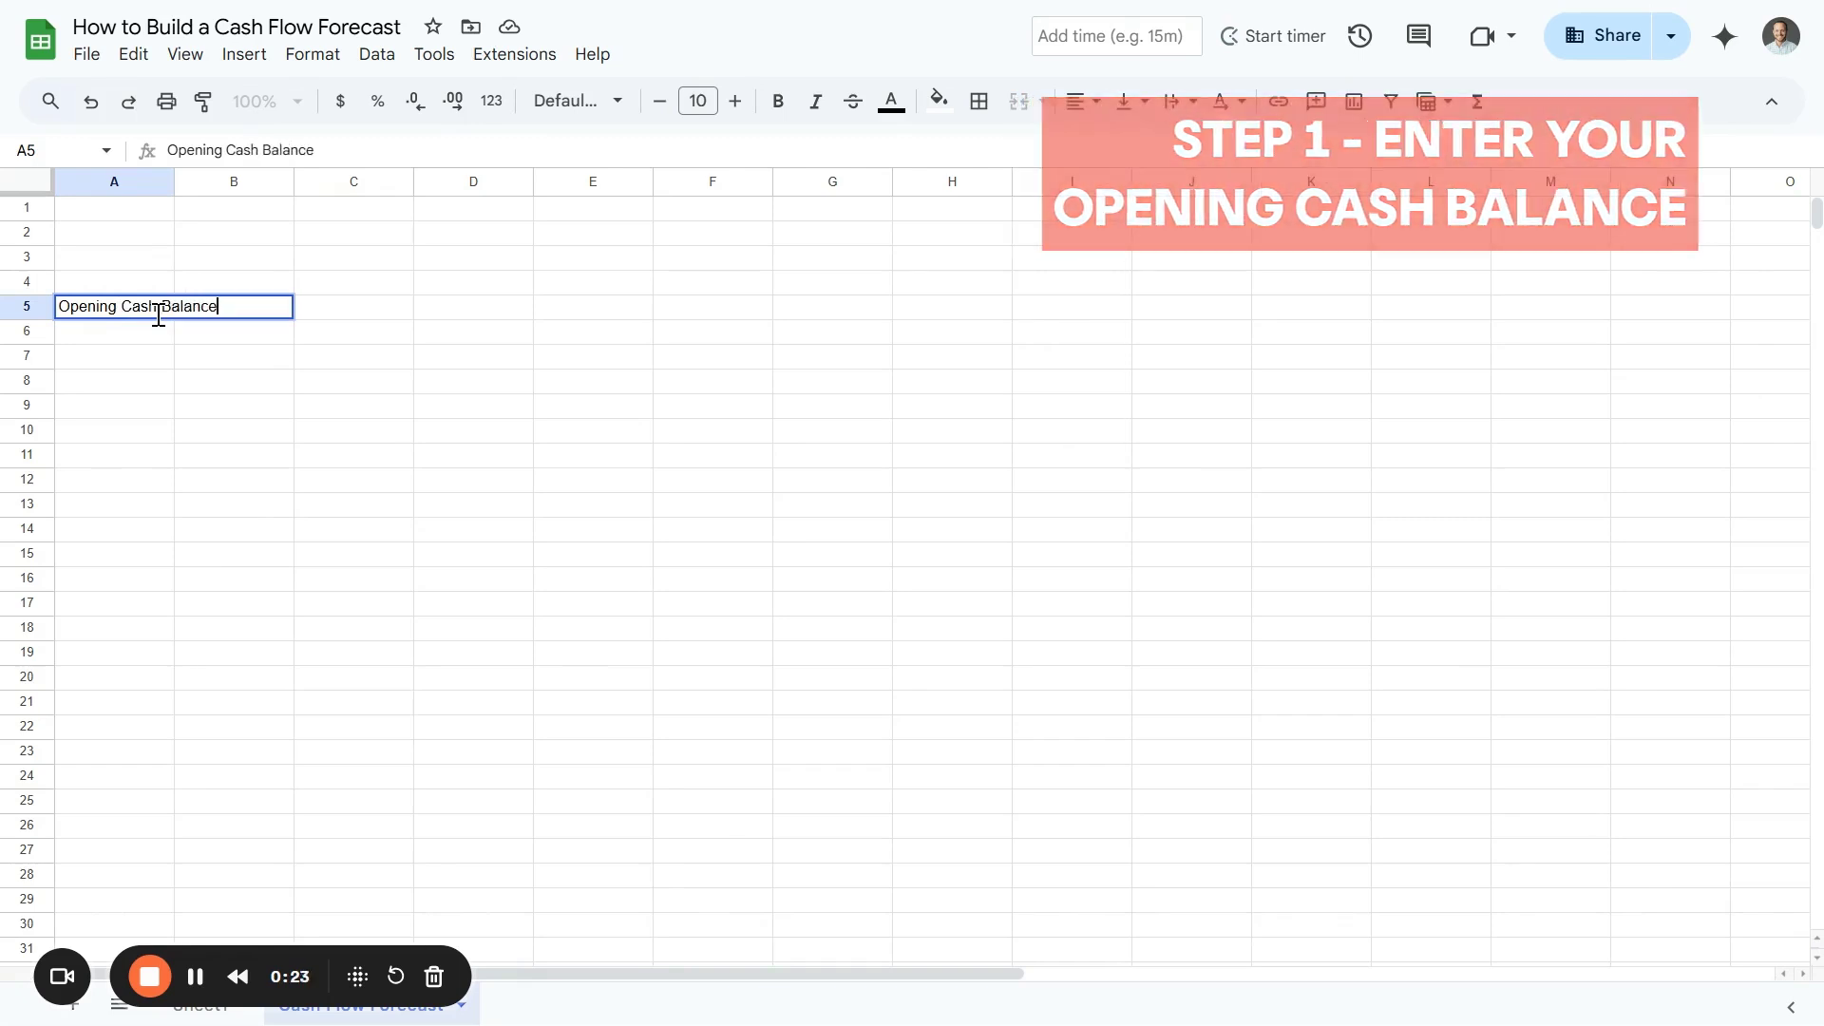
key(Return)
drag(174, 182, 278, 183)
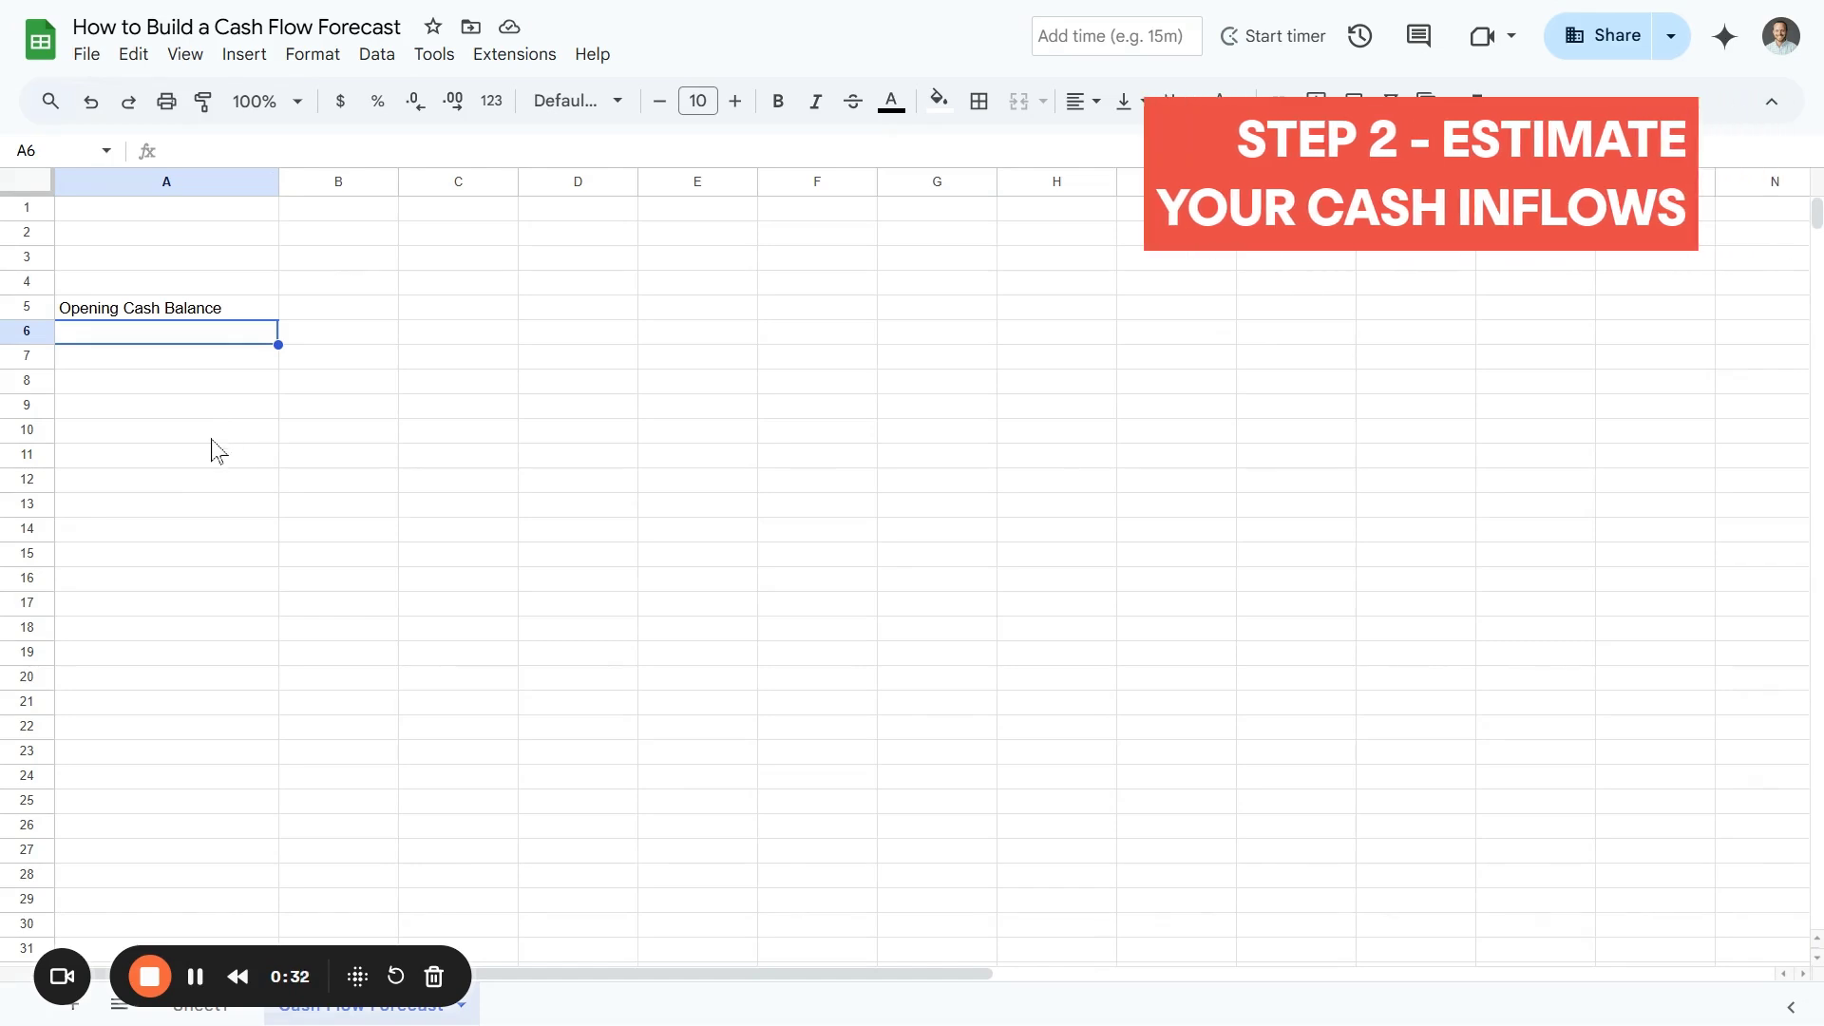
Add a bold 'Cash Inflows' heading in A7 with Sales, Grants and Other Revenue, Loan Proceeds below
click(116, 361)
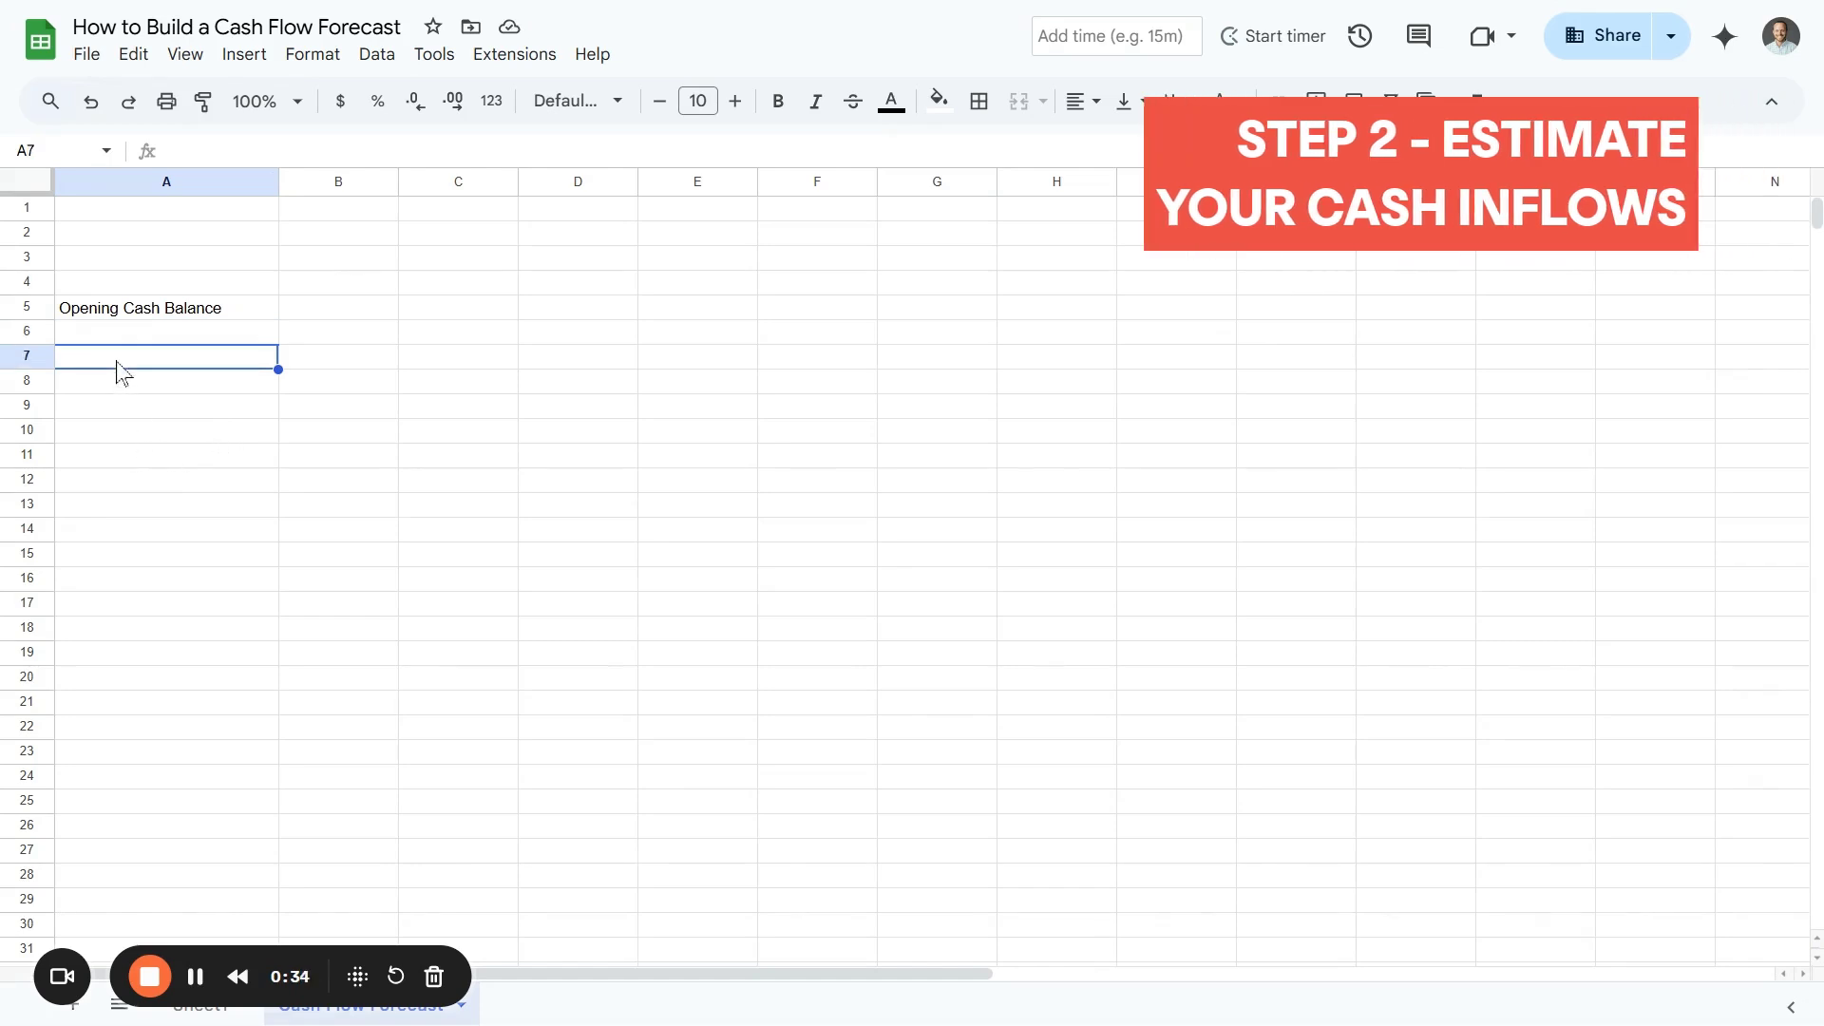
key(ctrl+b)
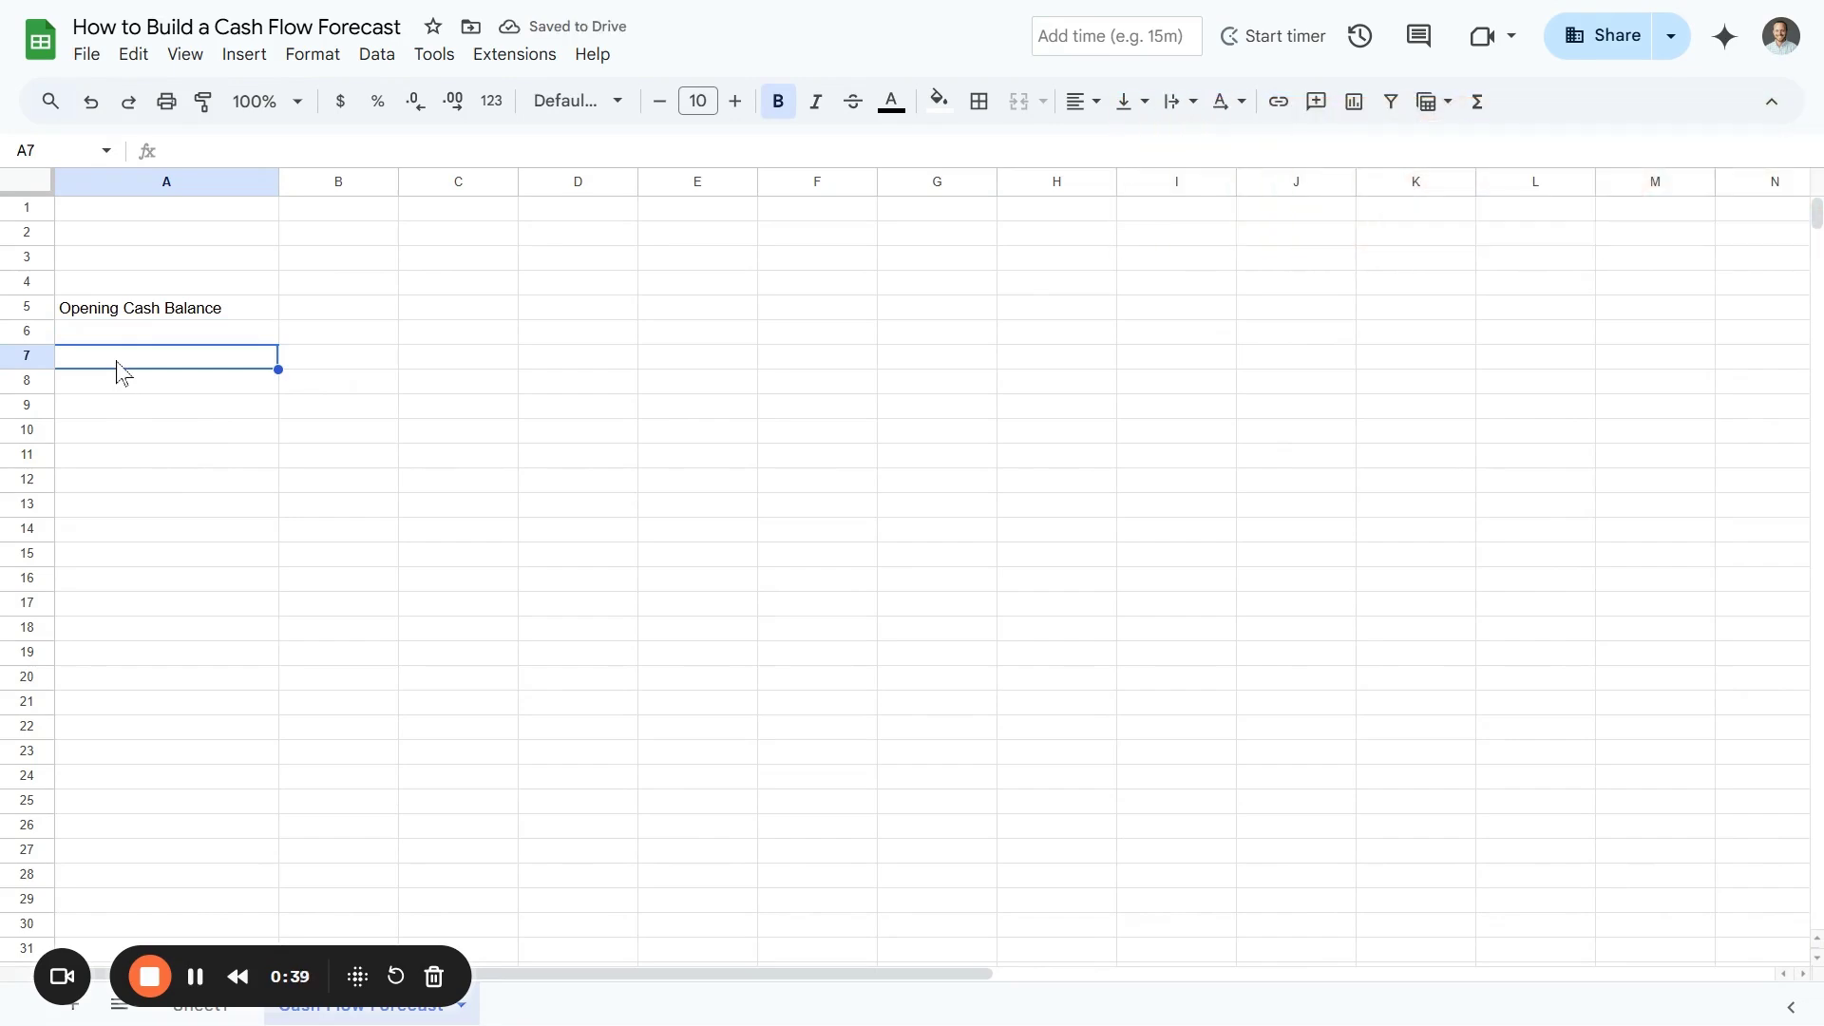
text(Cash Inflows)
key(Return)
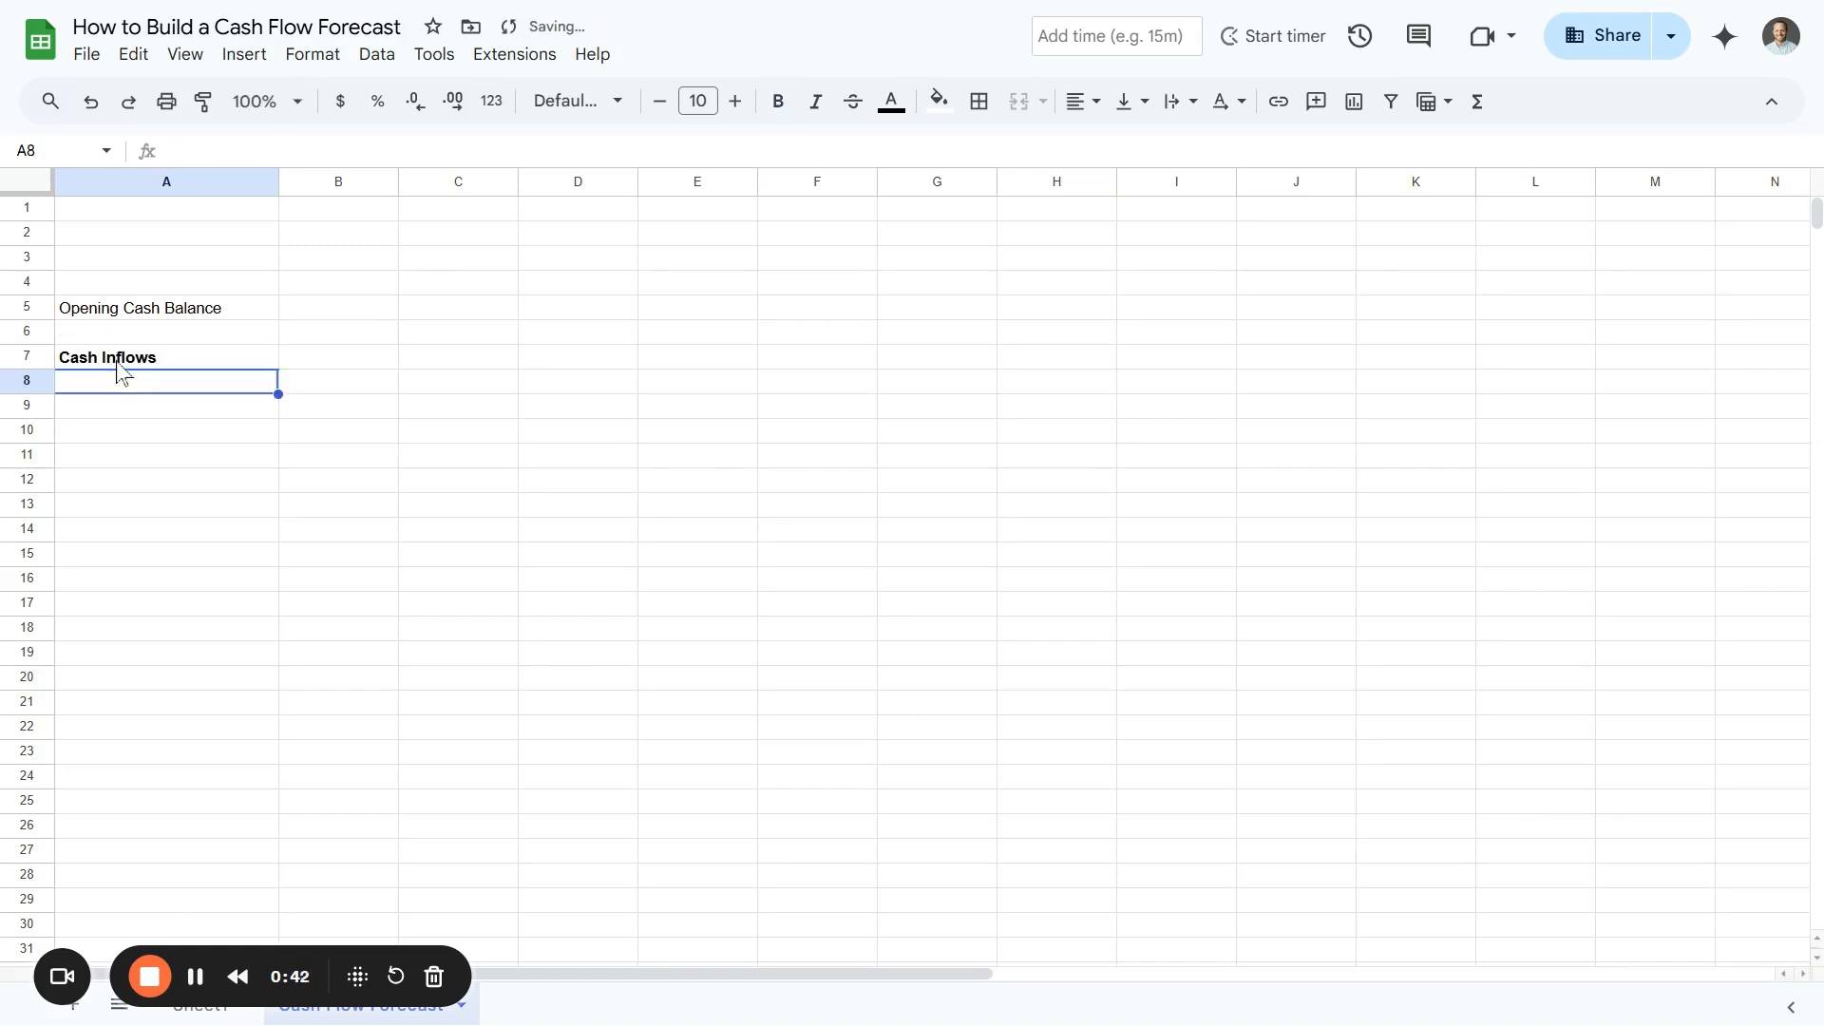
text(Sales)
key(Return)
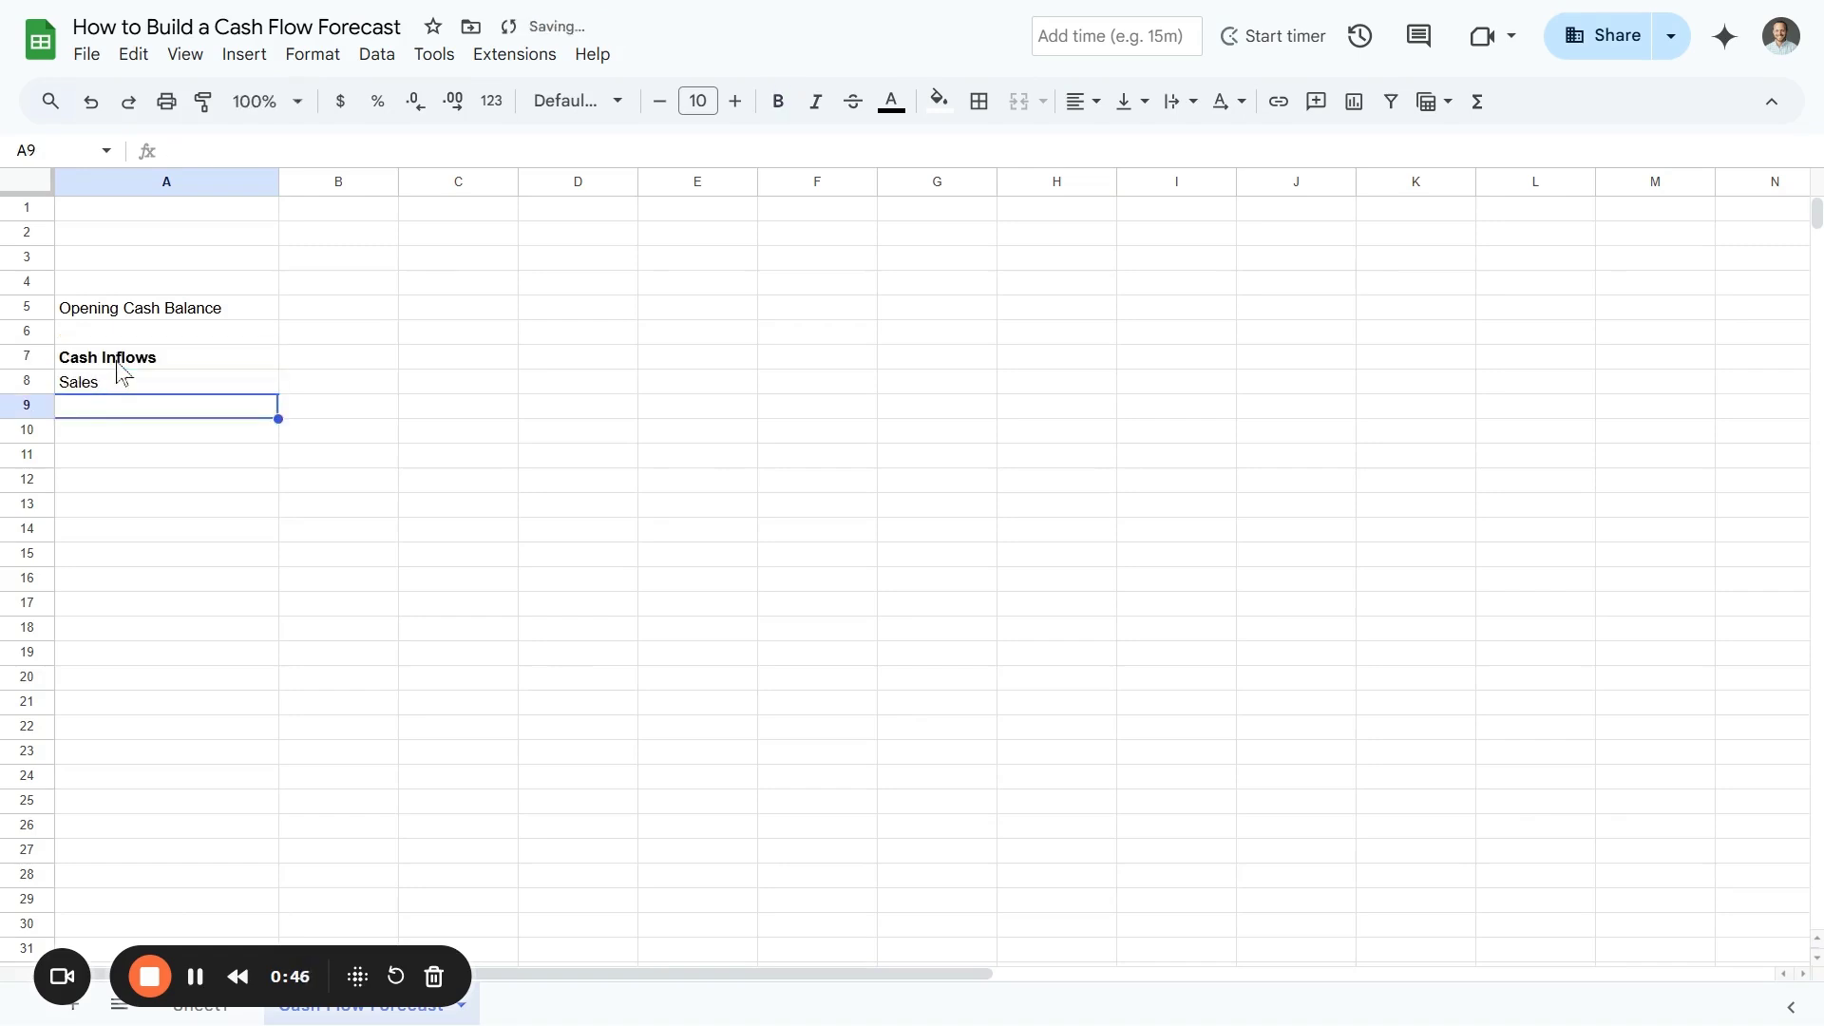
text(Grants and Other )
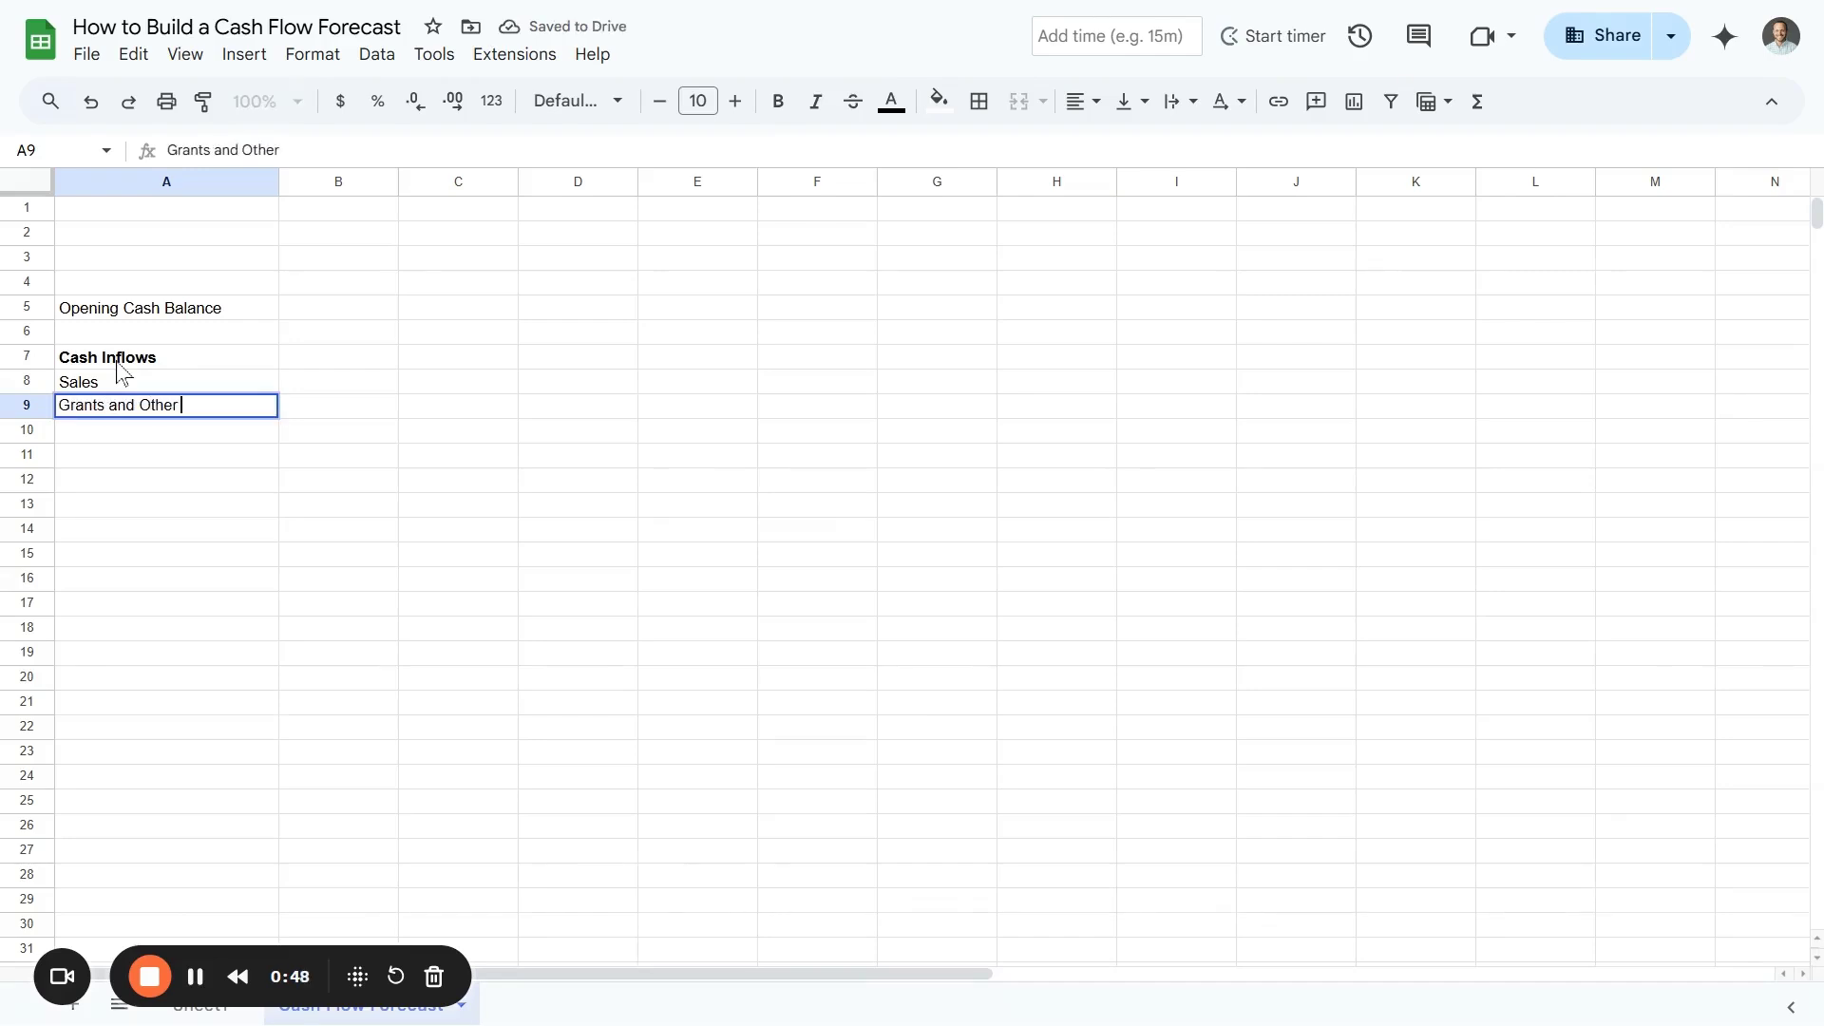
text(Revenue)
key(Return)
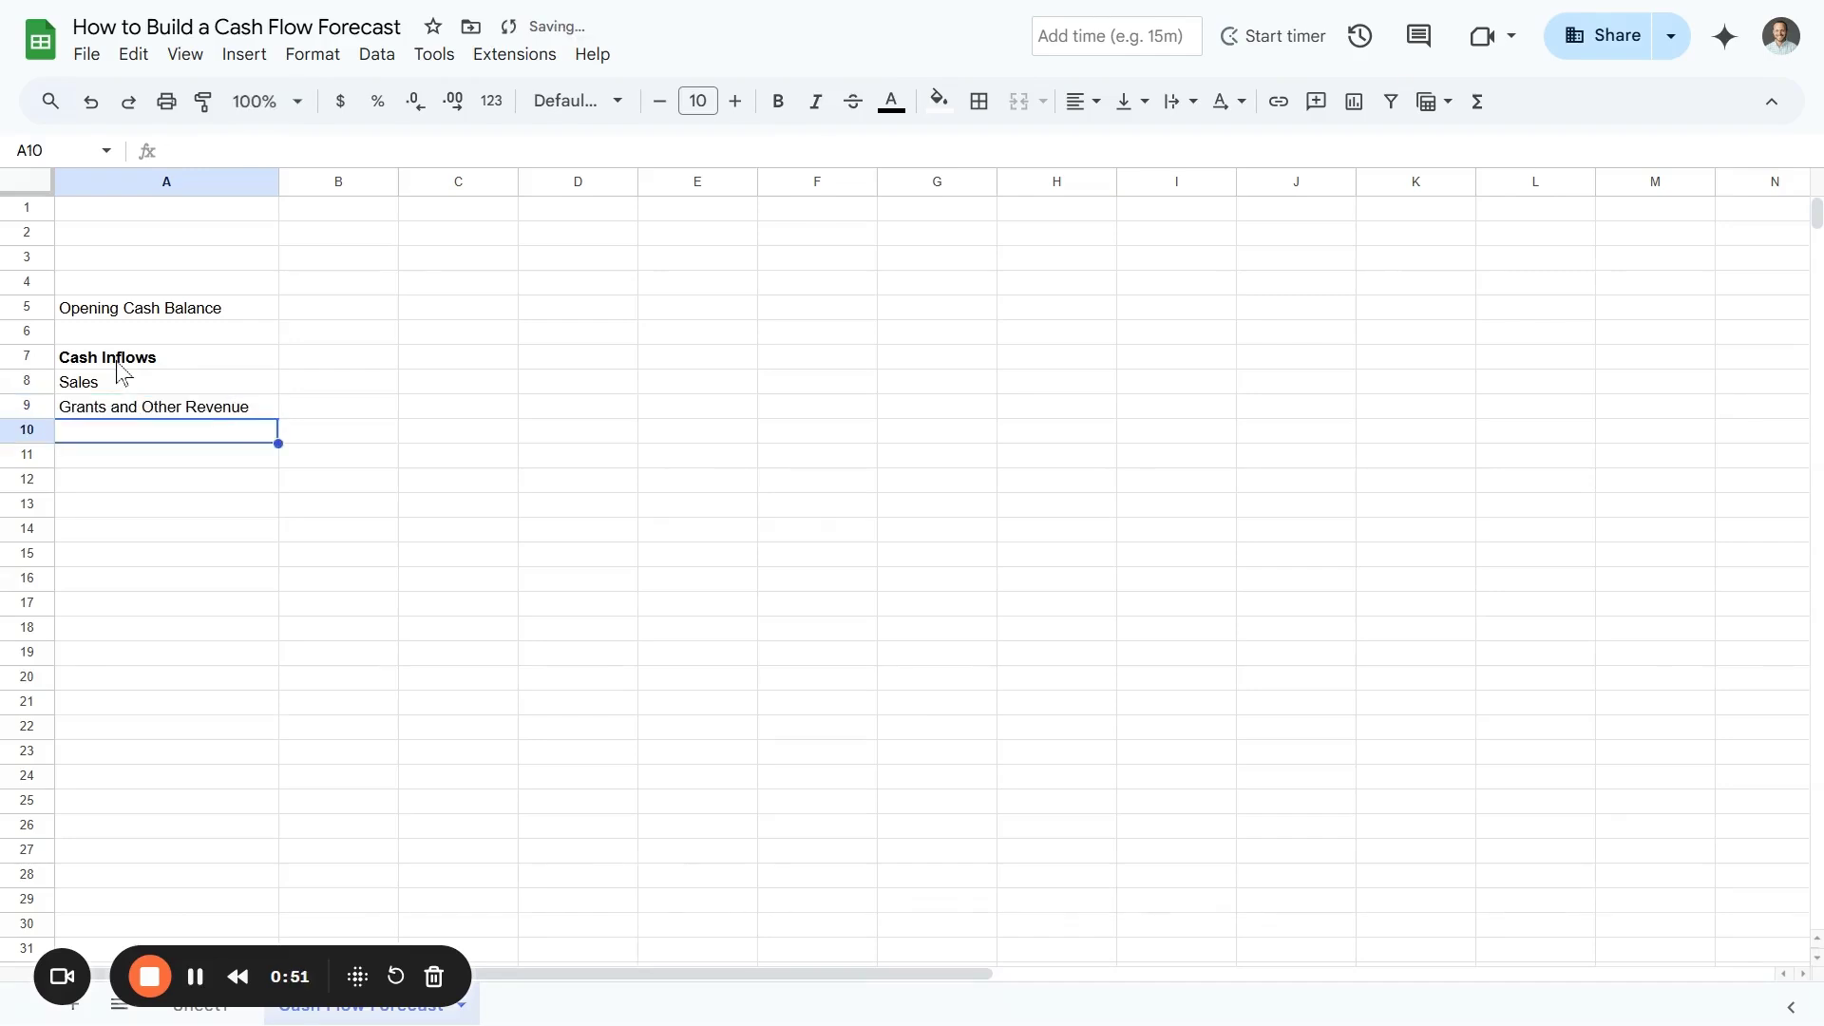
text(Loan Proceeds)
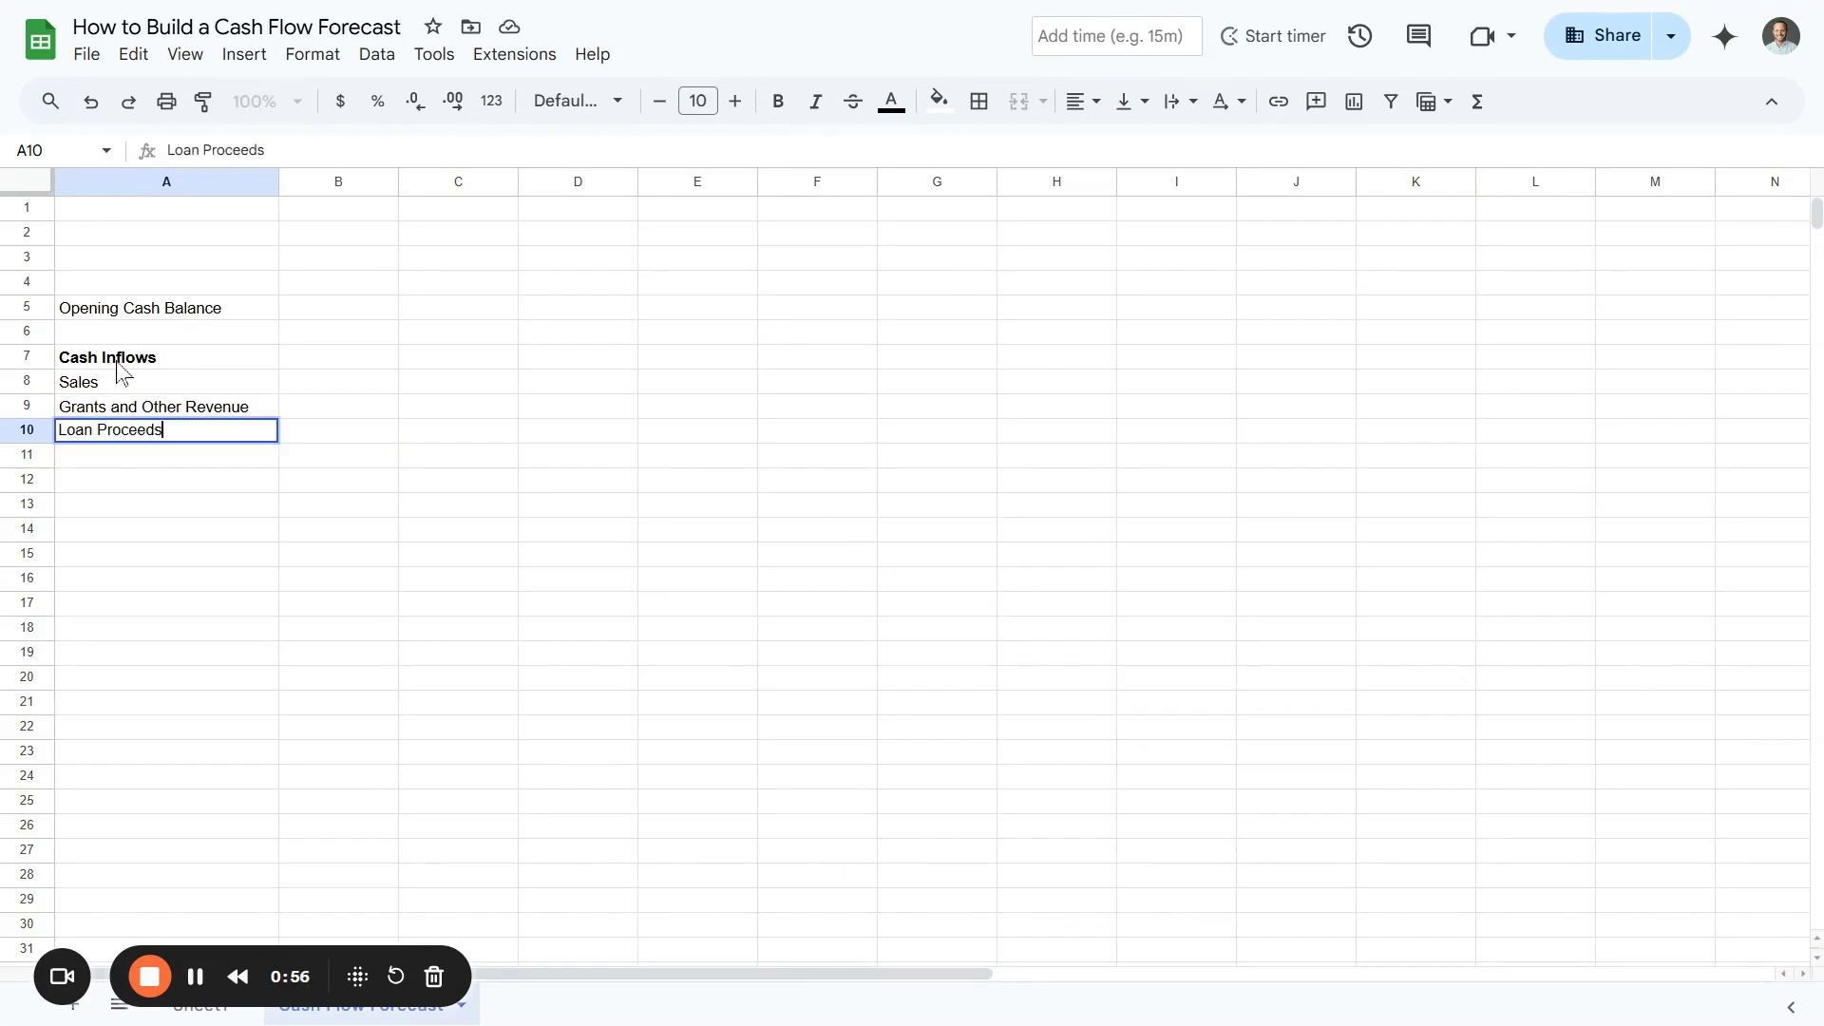
key(Return)
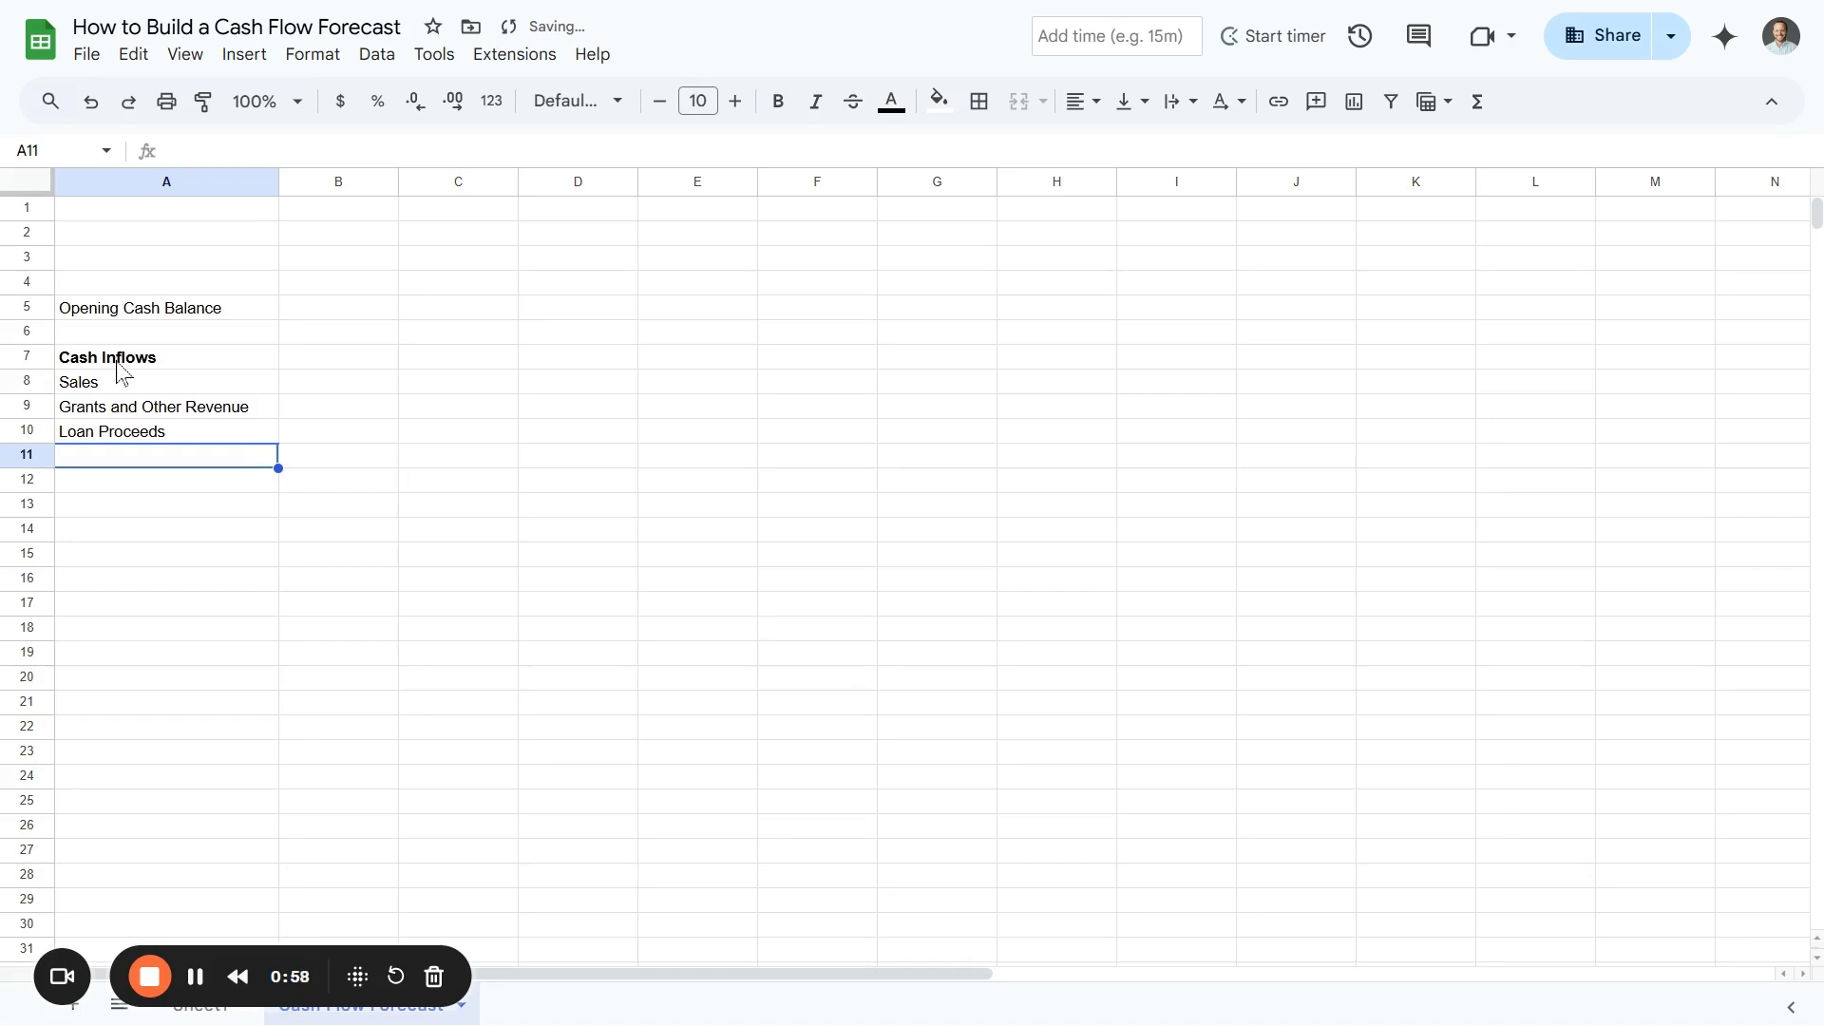
Add a bold 'Total Cash Inflows' label in A11
key(ctrl+b)
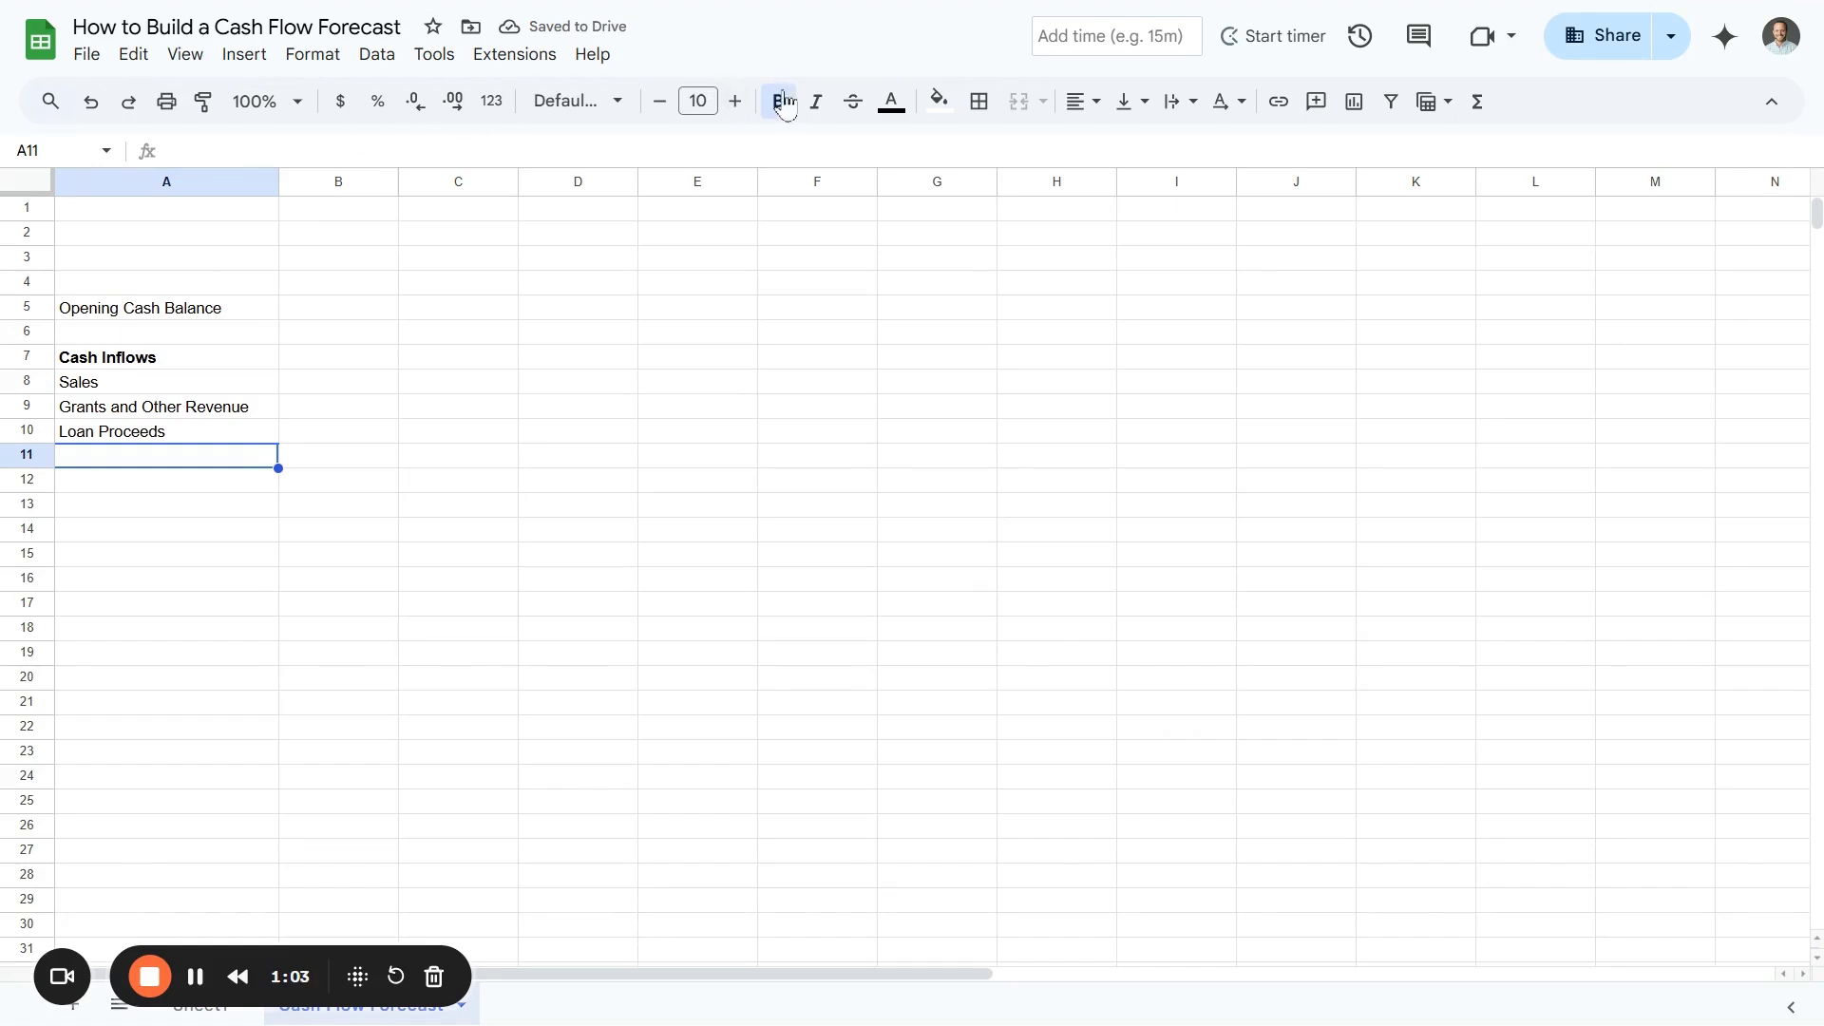
text(Total )
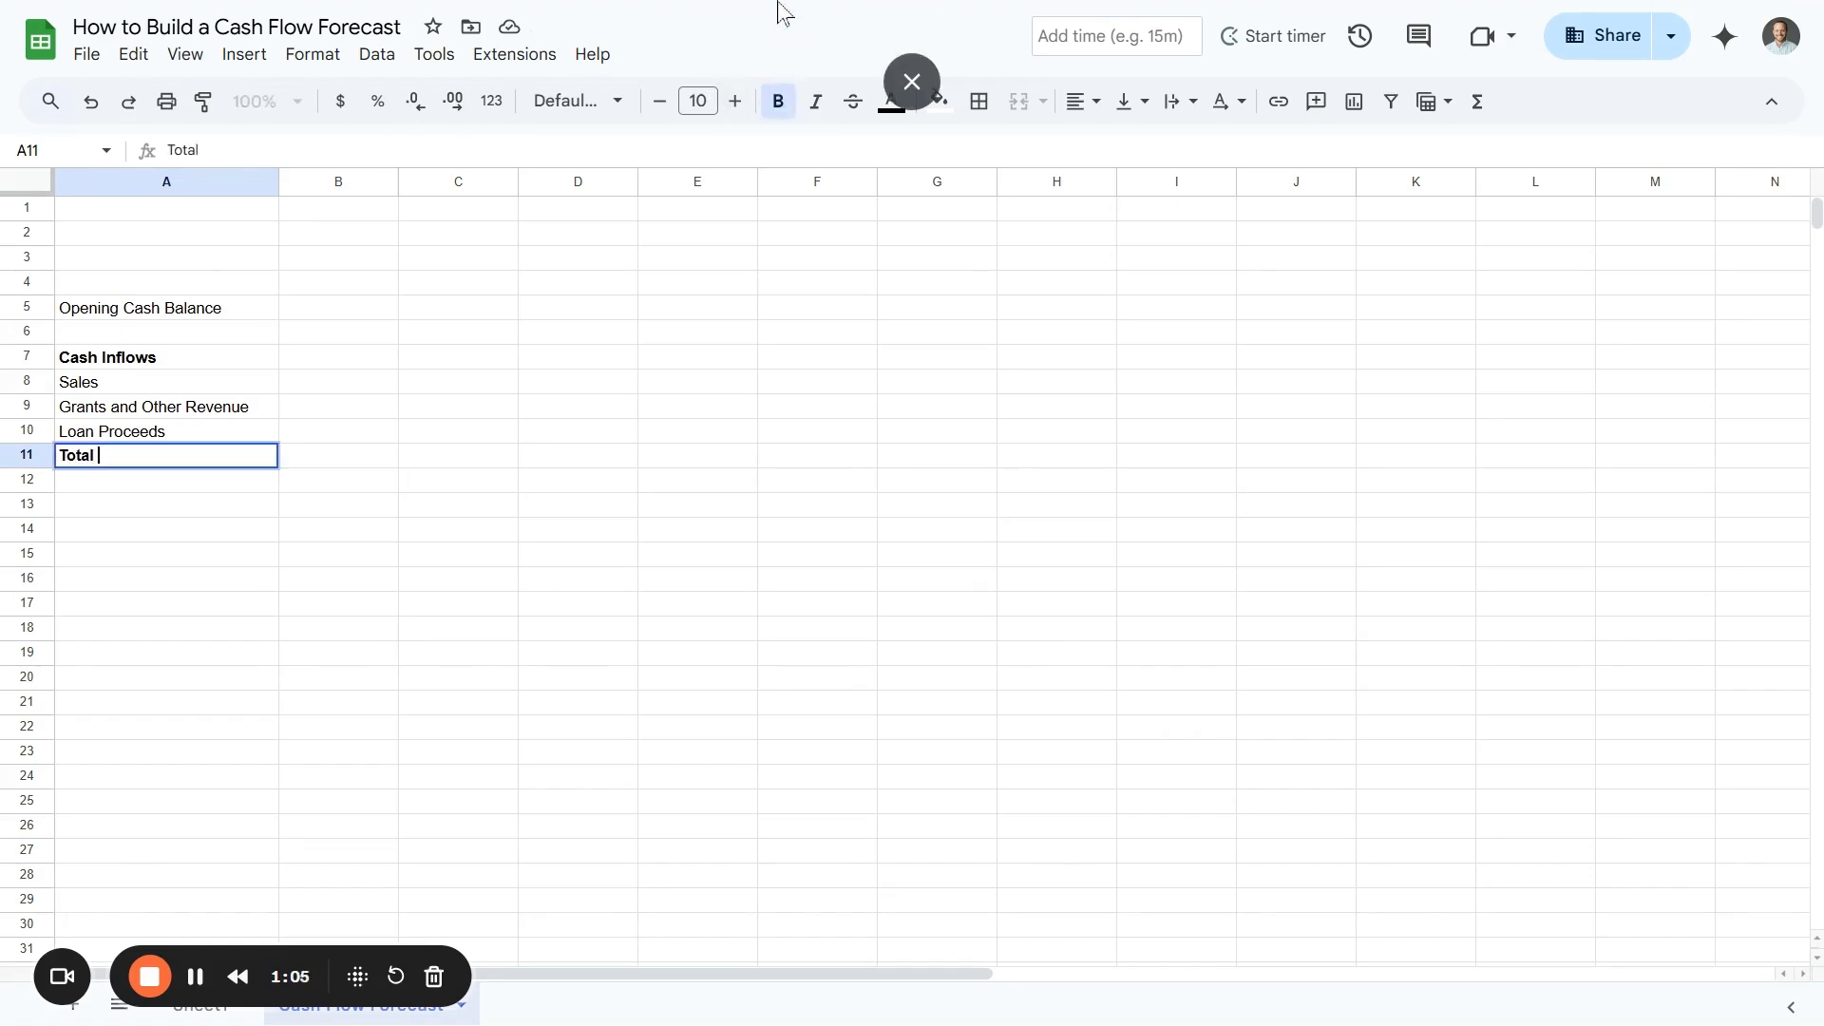
text(Cash Inflows)
key(Return)
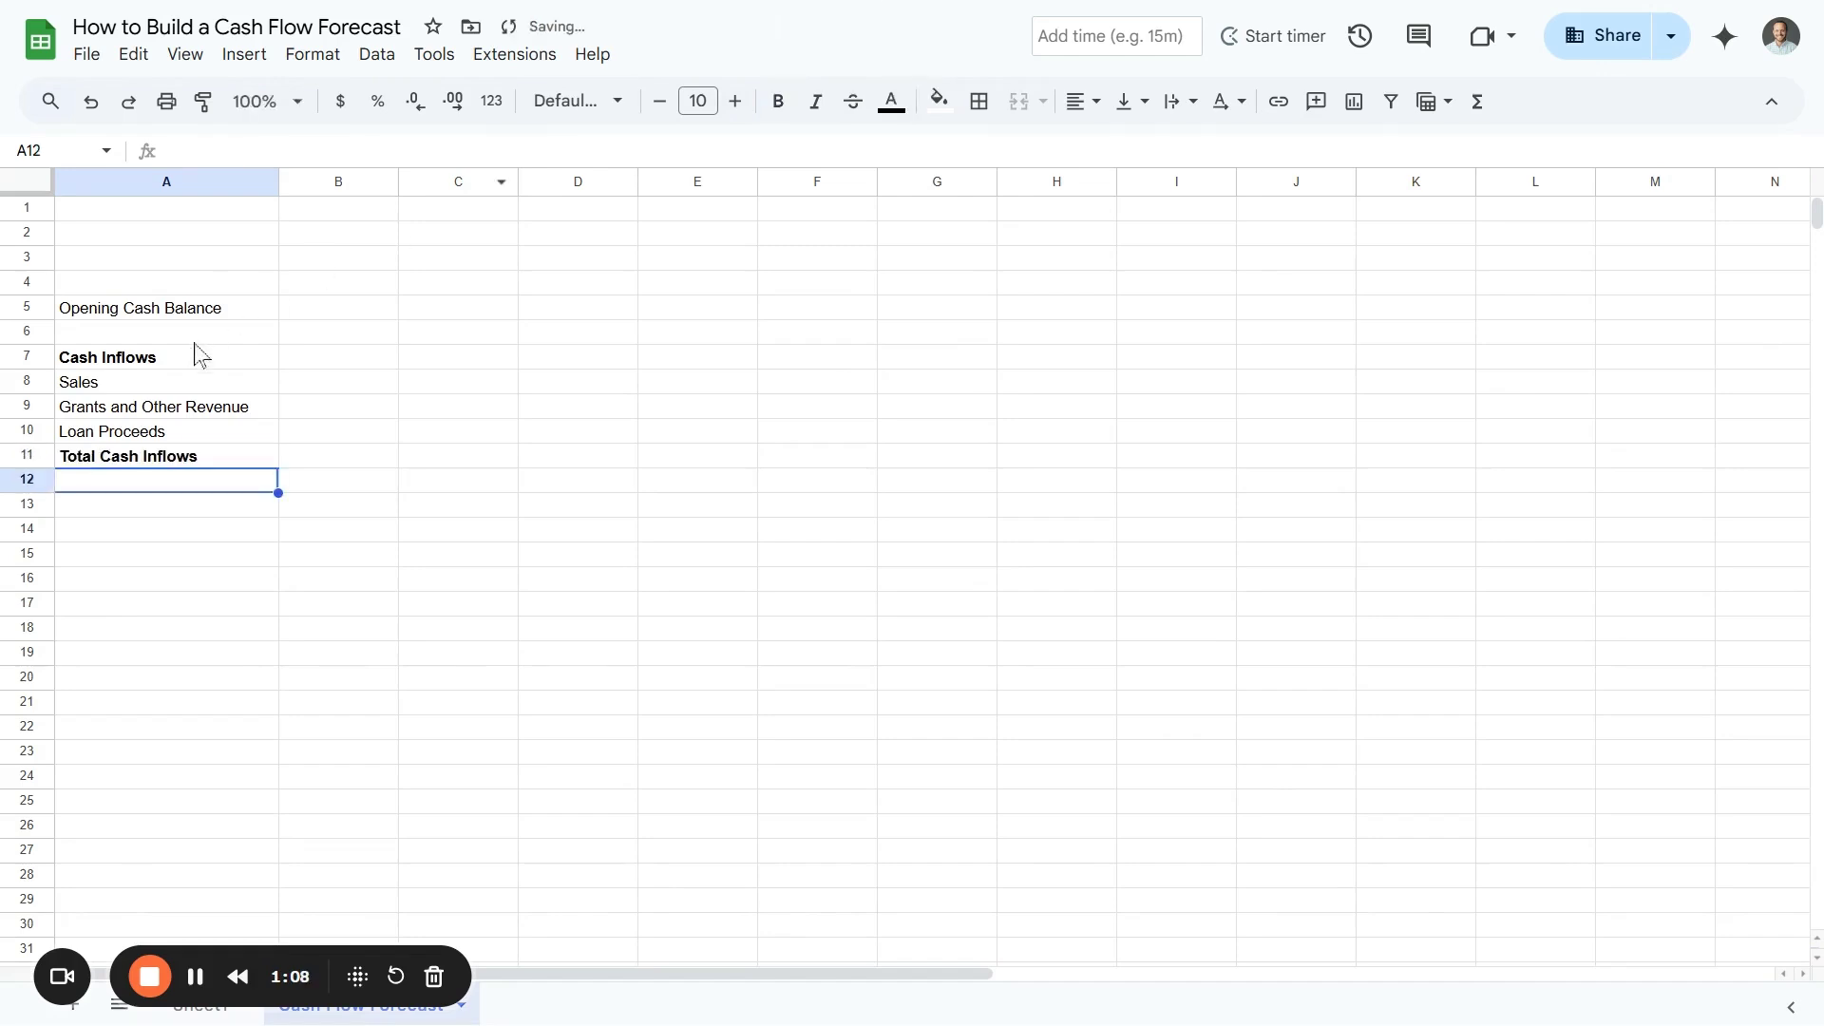
drag(190, 359, 193, 471)
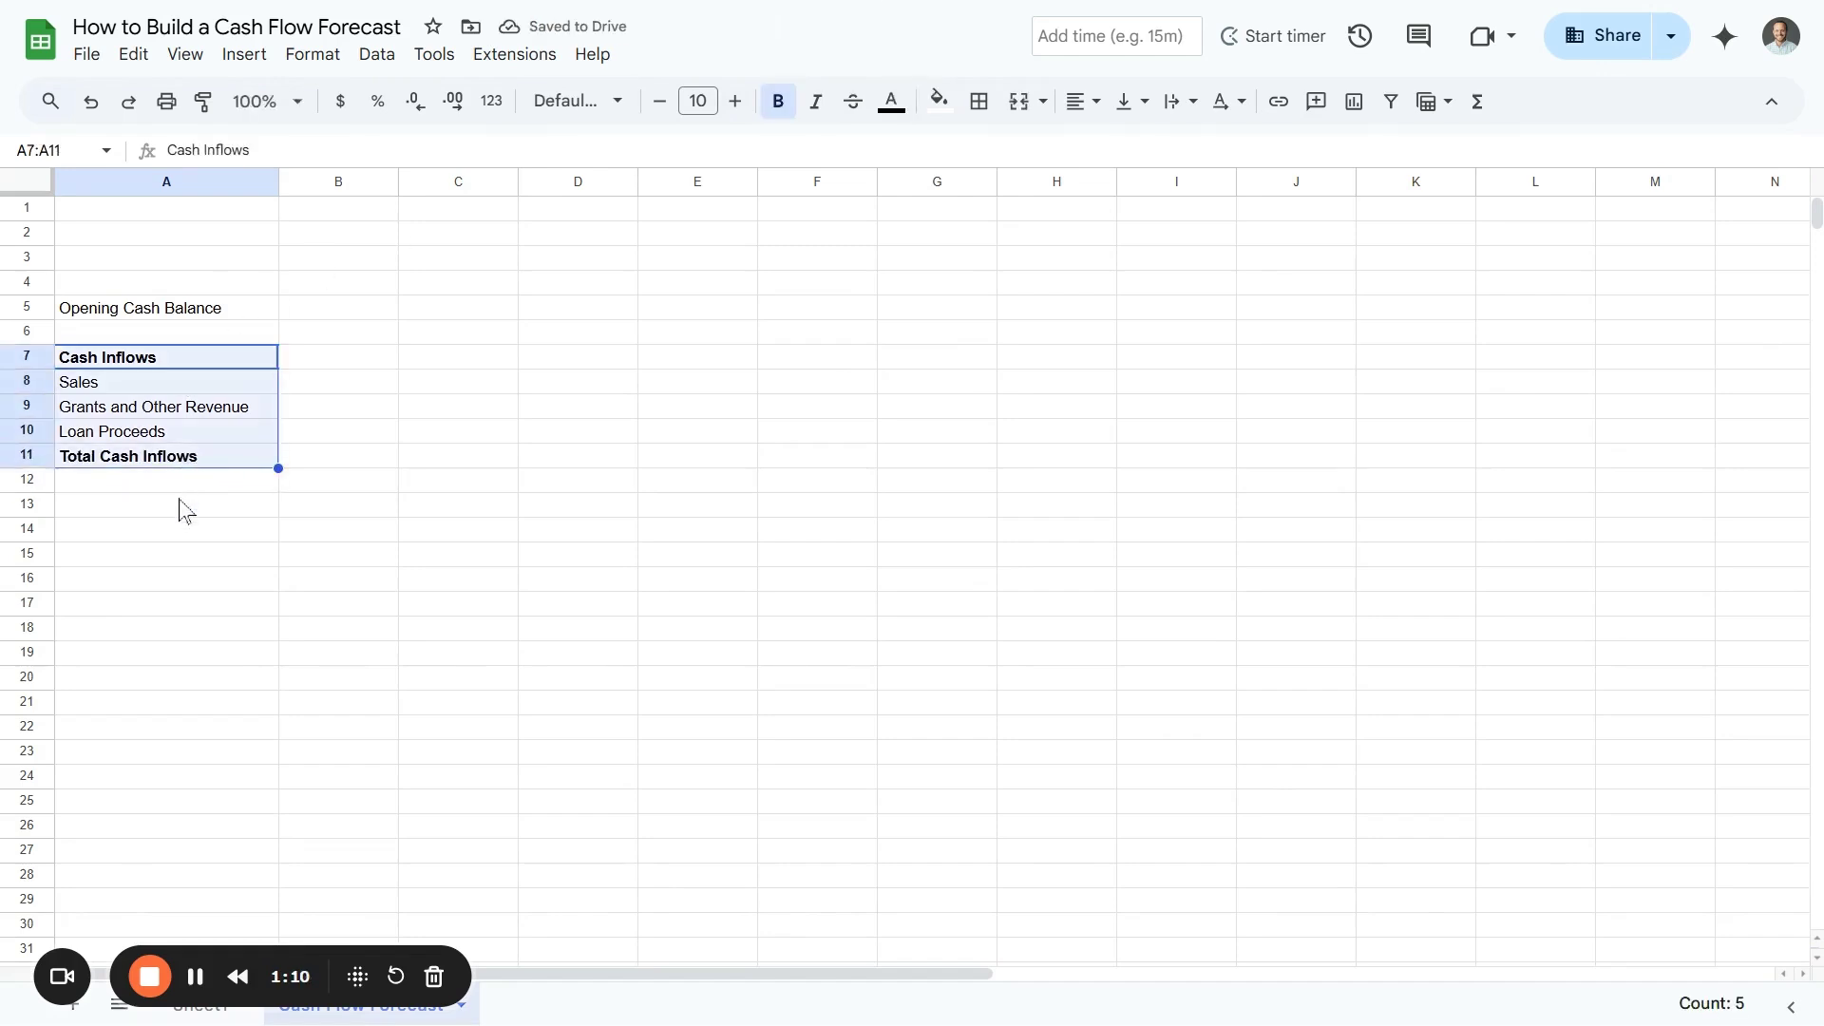
click(183, 513)
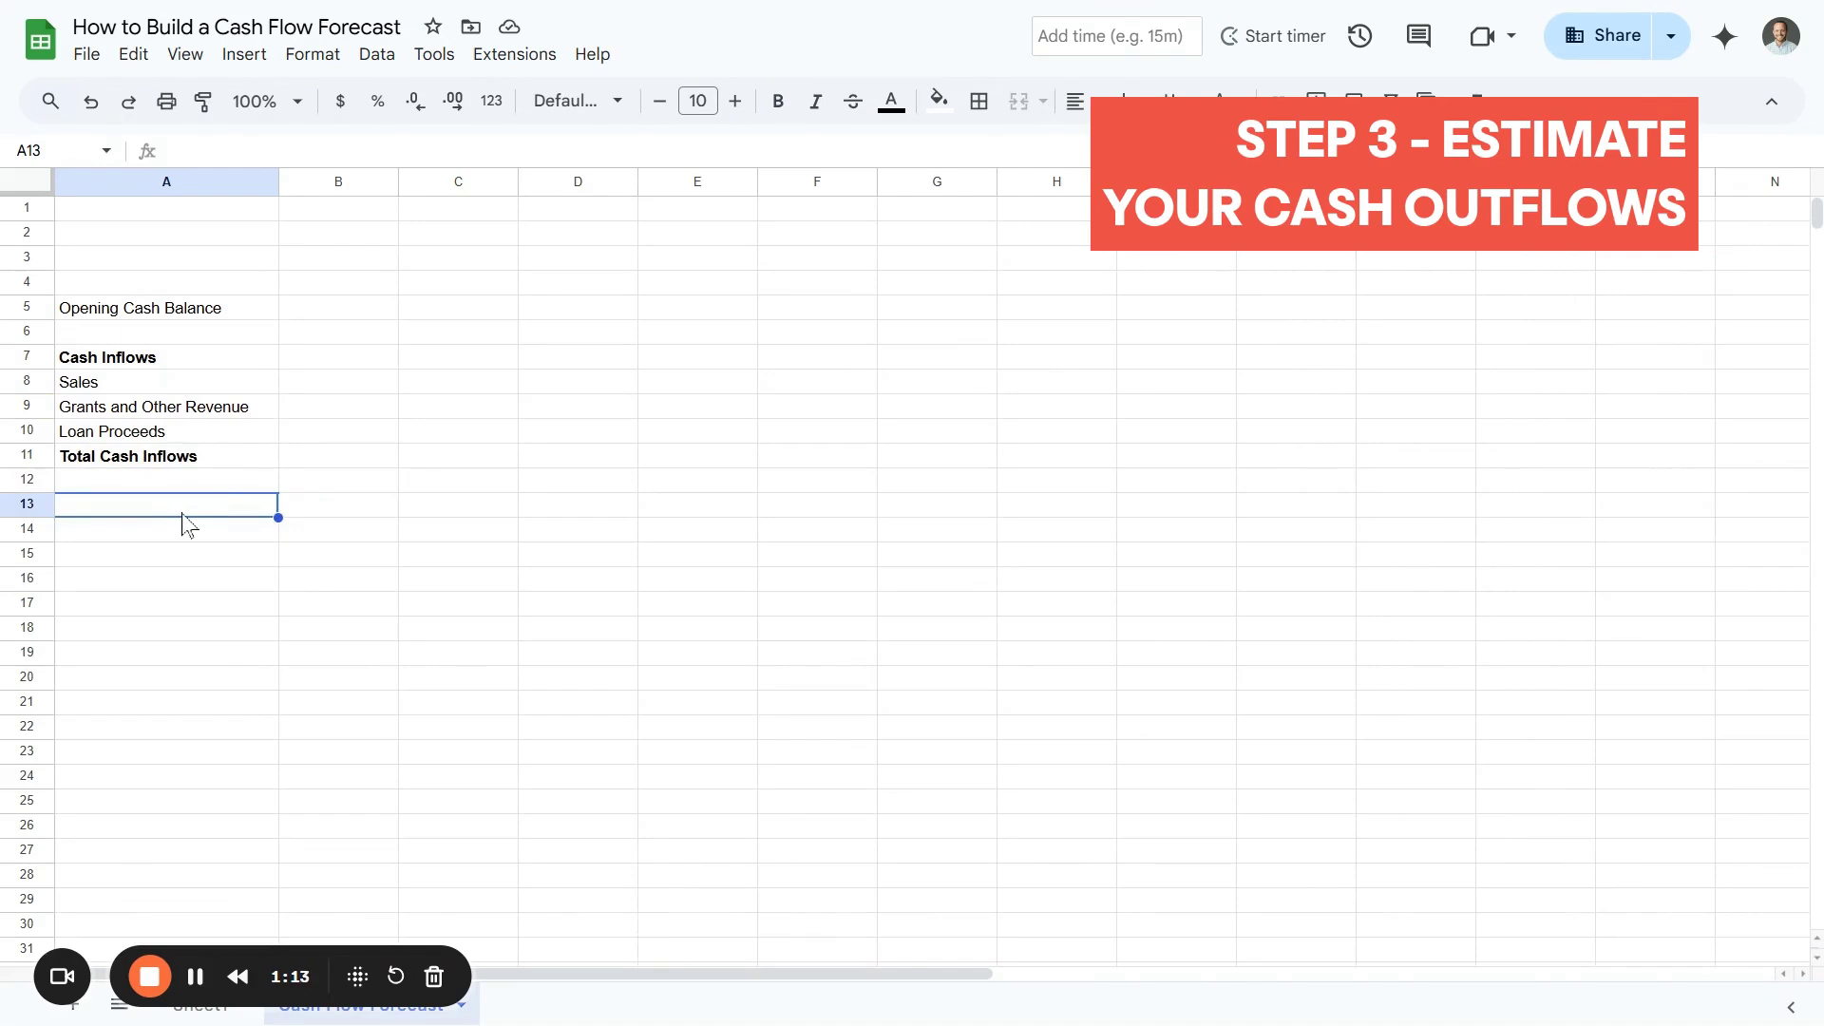
Add a bold 'Cash Outflows' heading, then Advertising and Marketing, Insurance, Office Supplies
key(ctrl+b)
text(Cash Outflows)
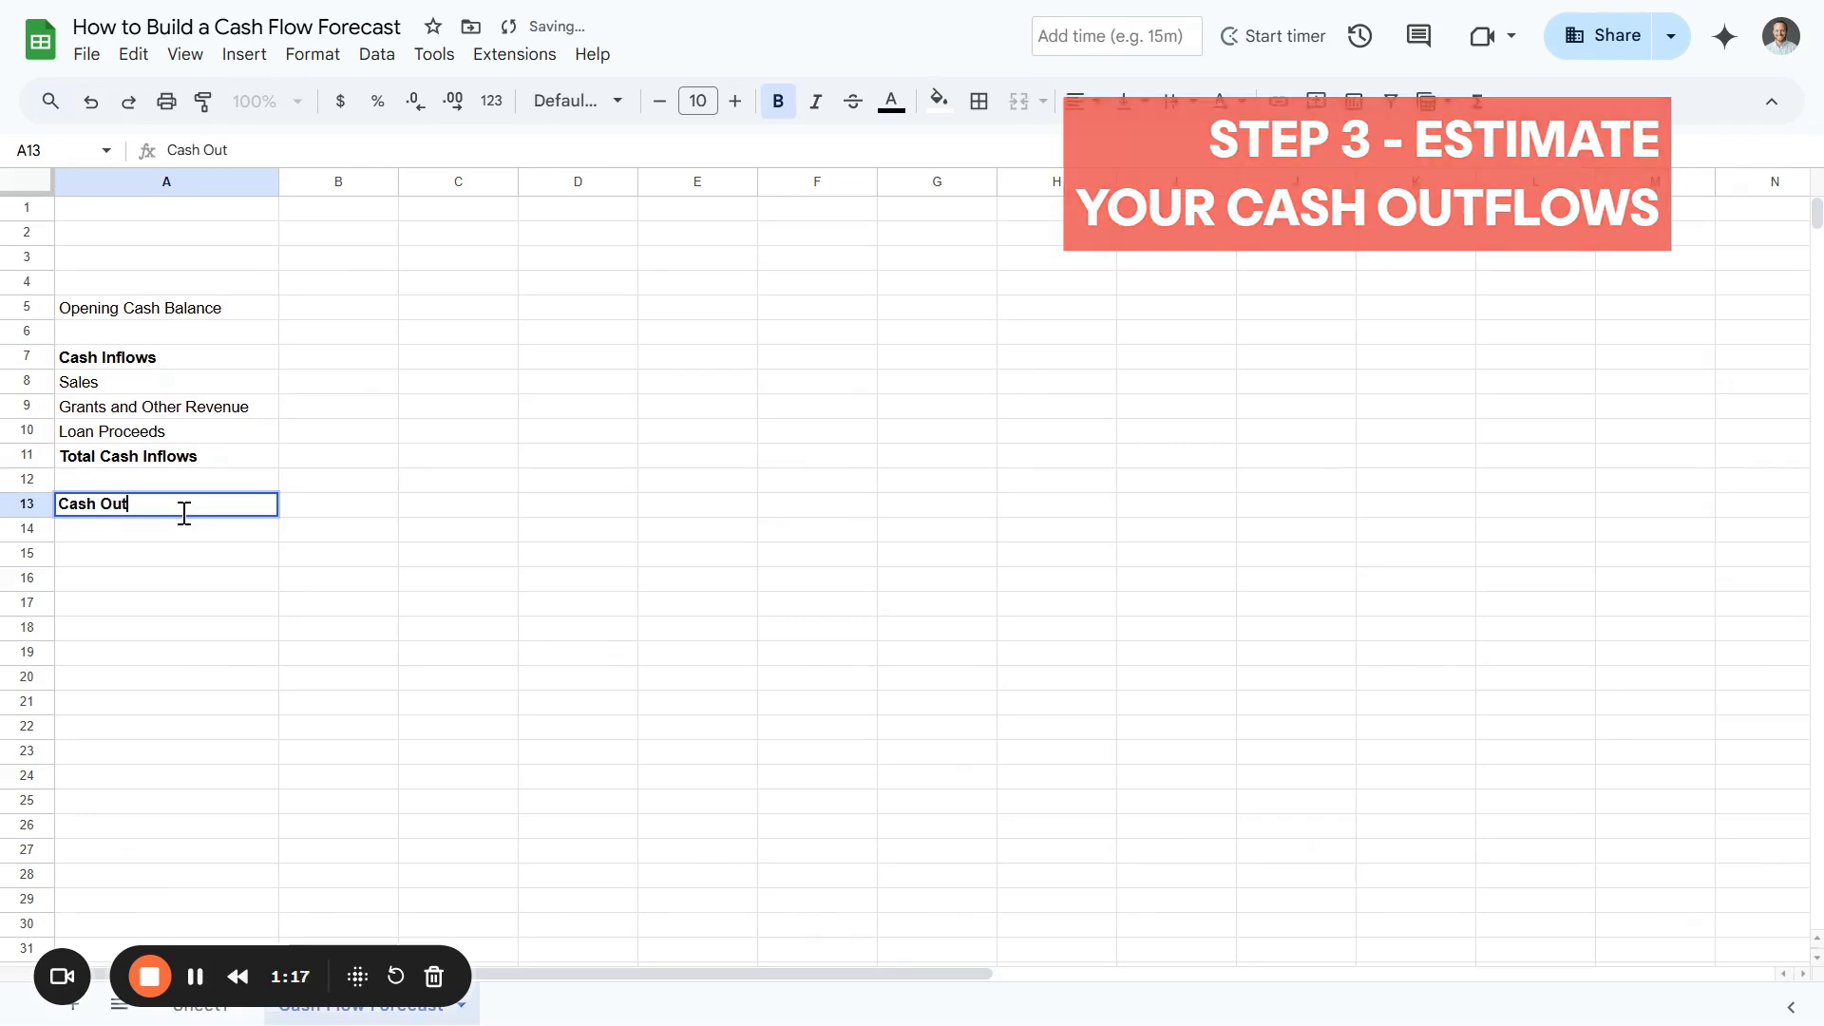
key(Return)
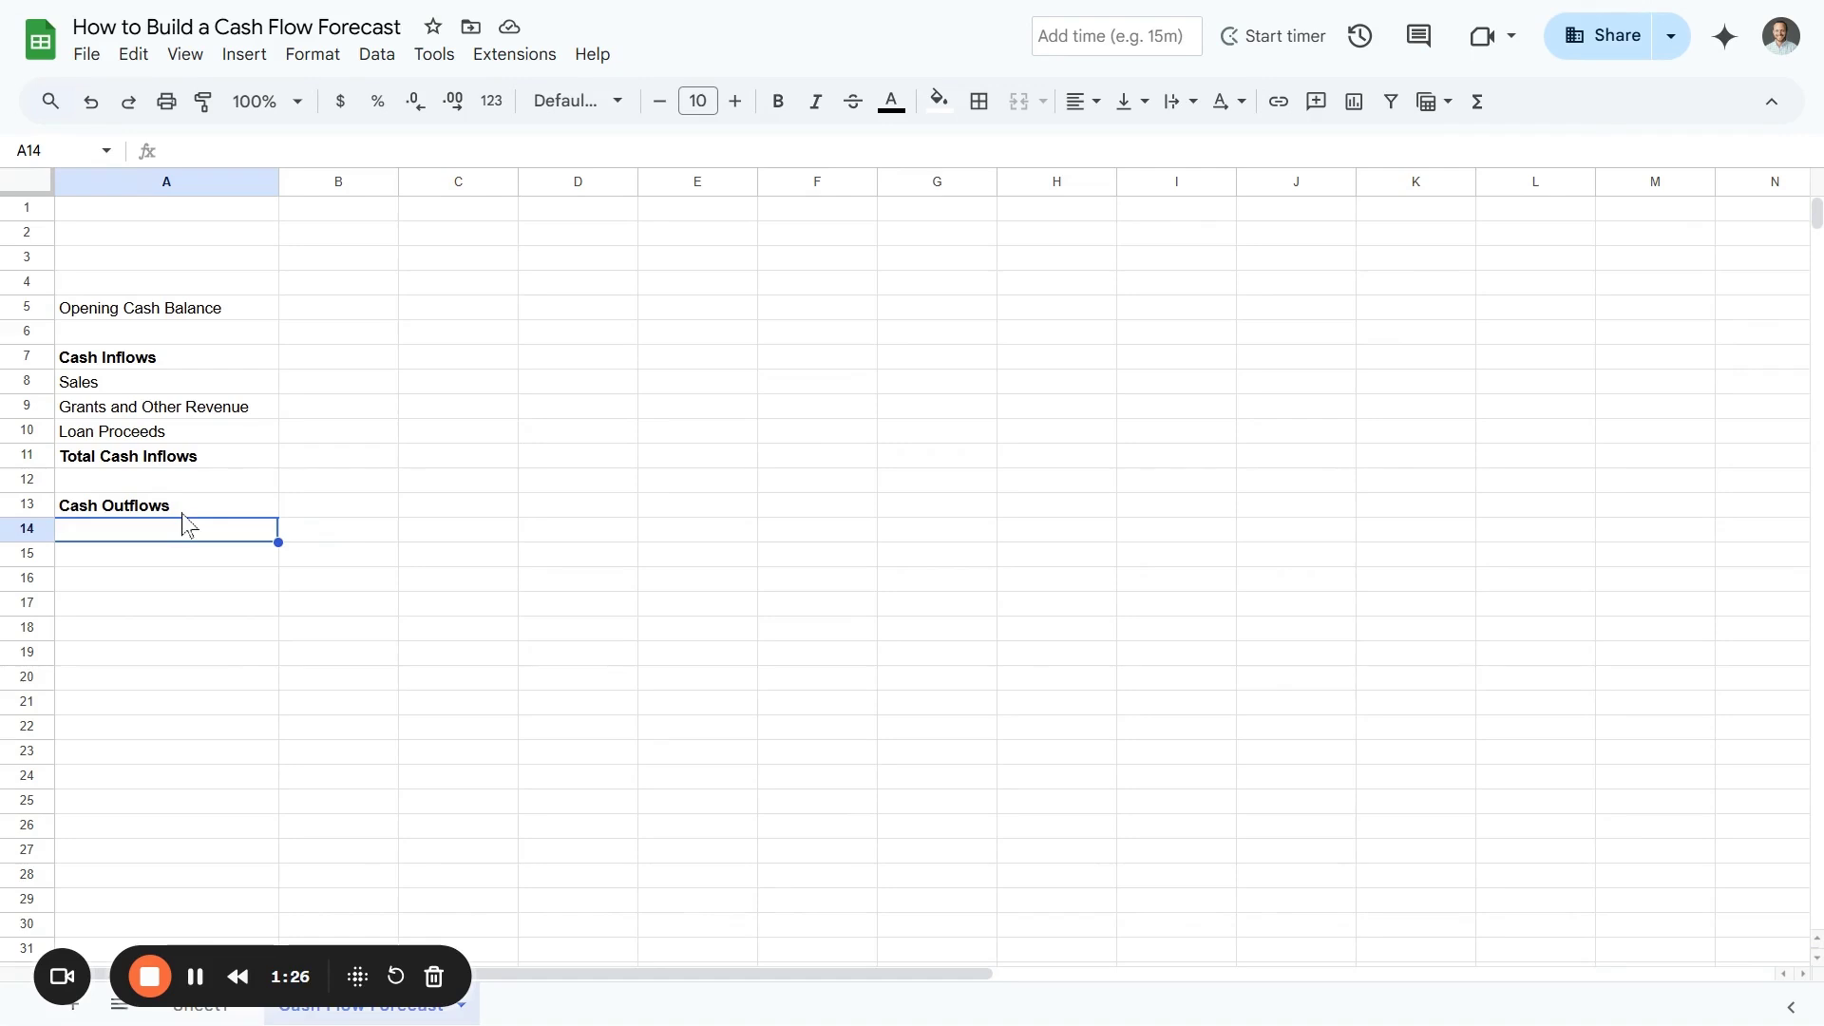
text(Advertising)
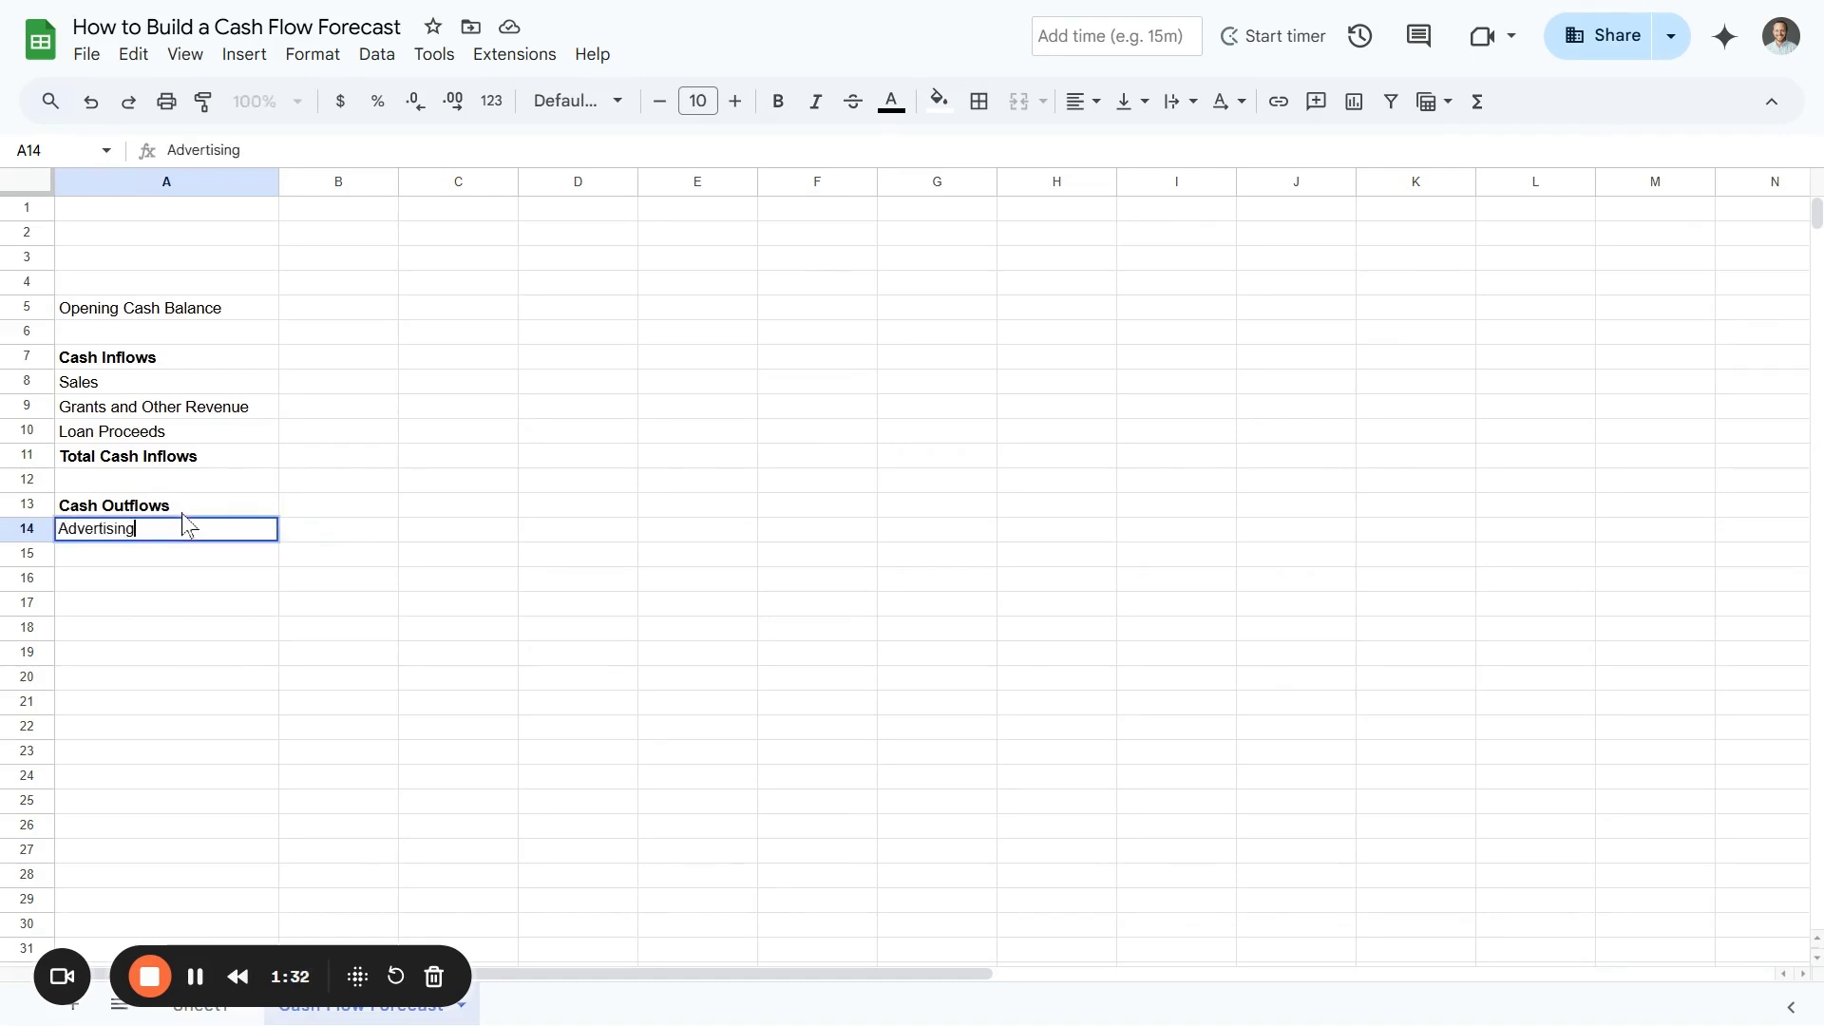
text( and Marketing)
key(Return)
text(Insurance)
key(Return)
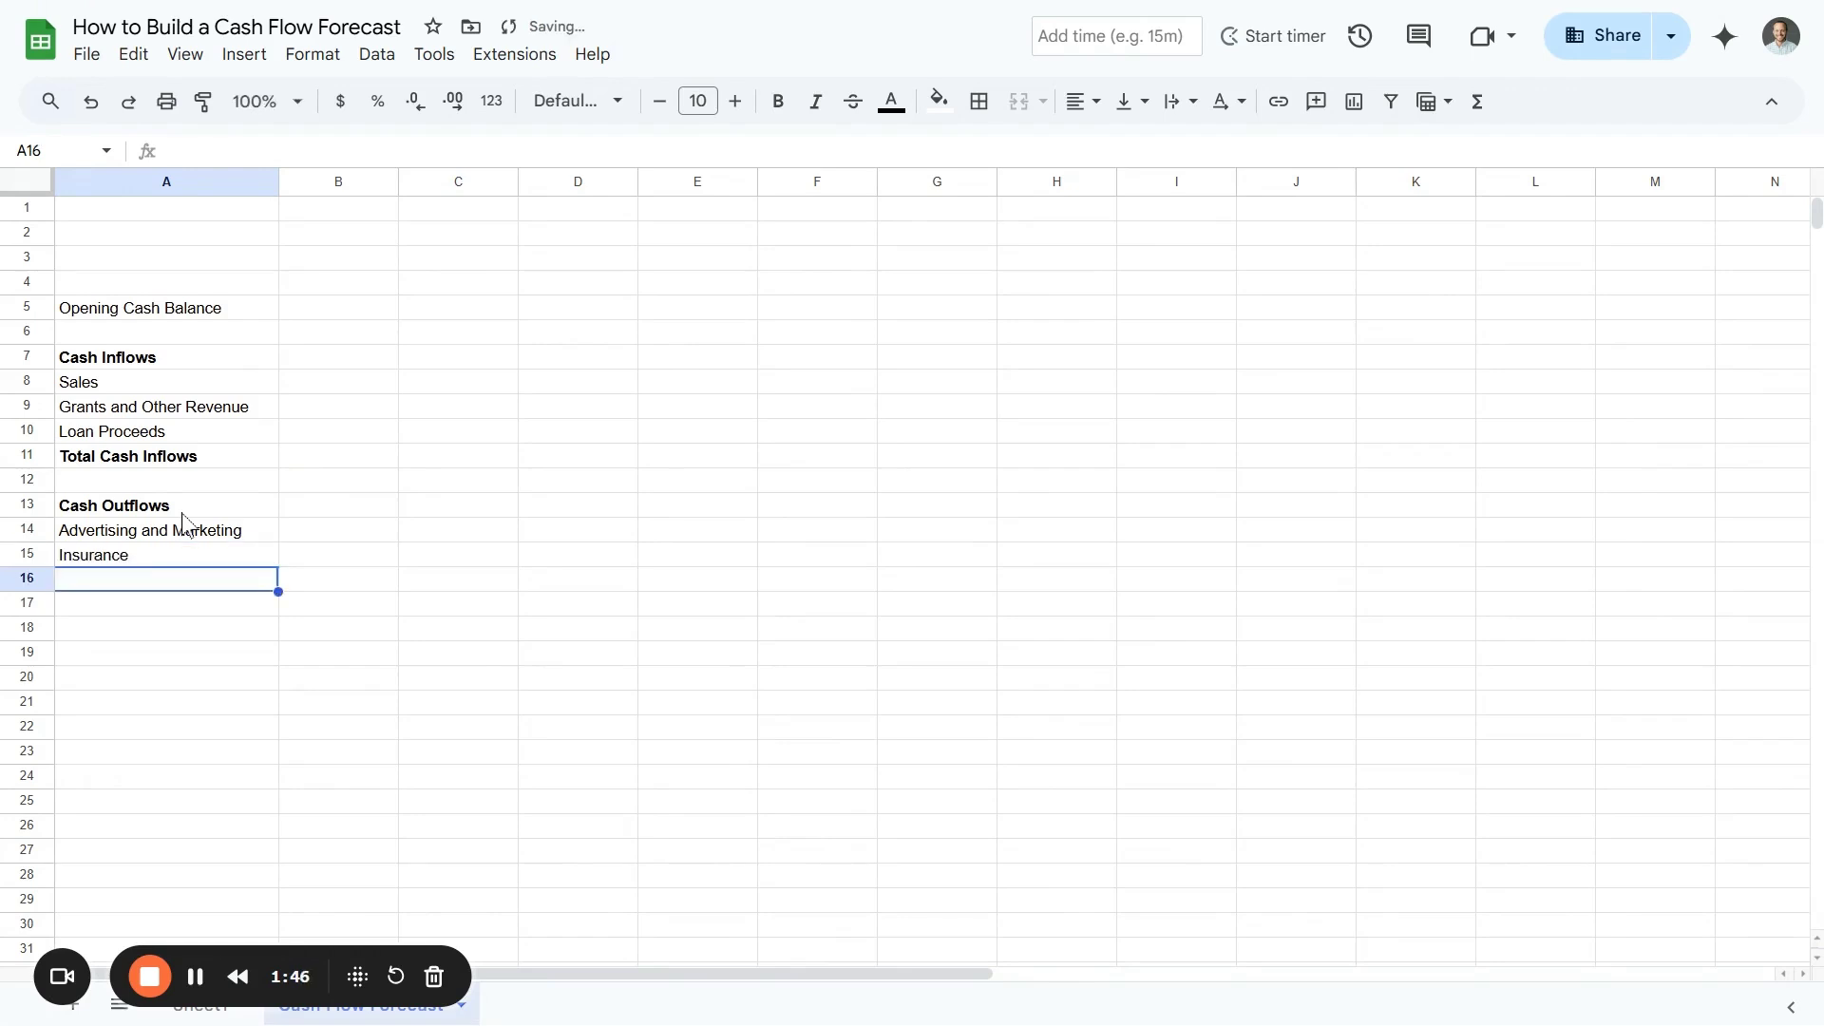
text(Offic)
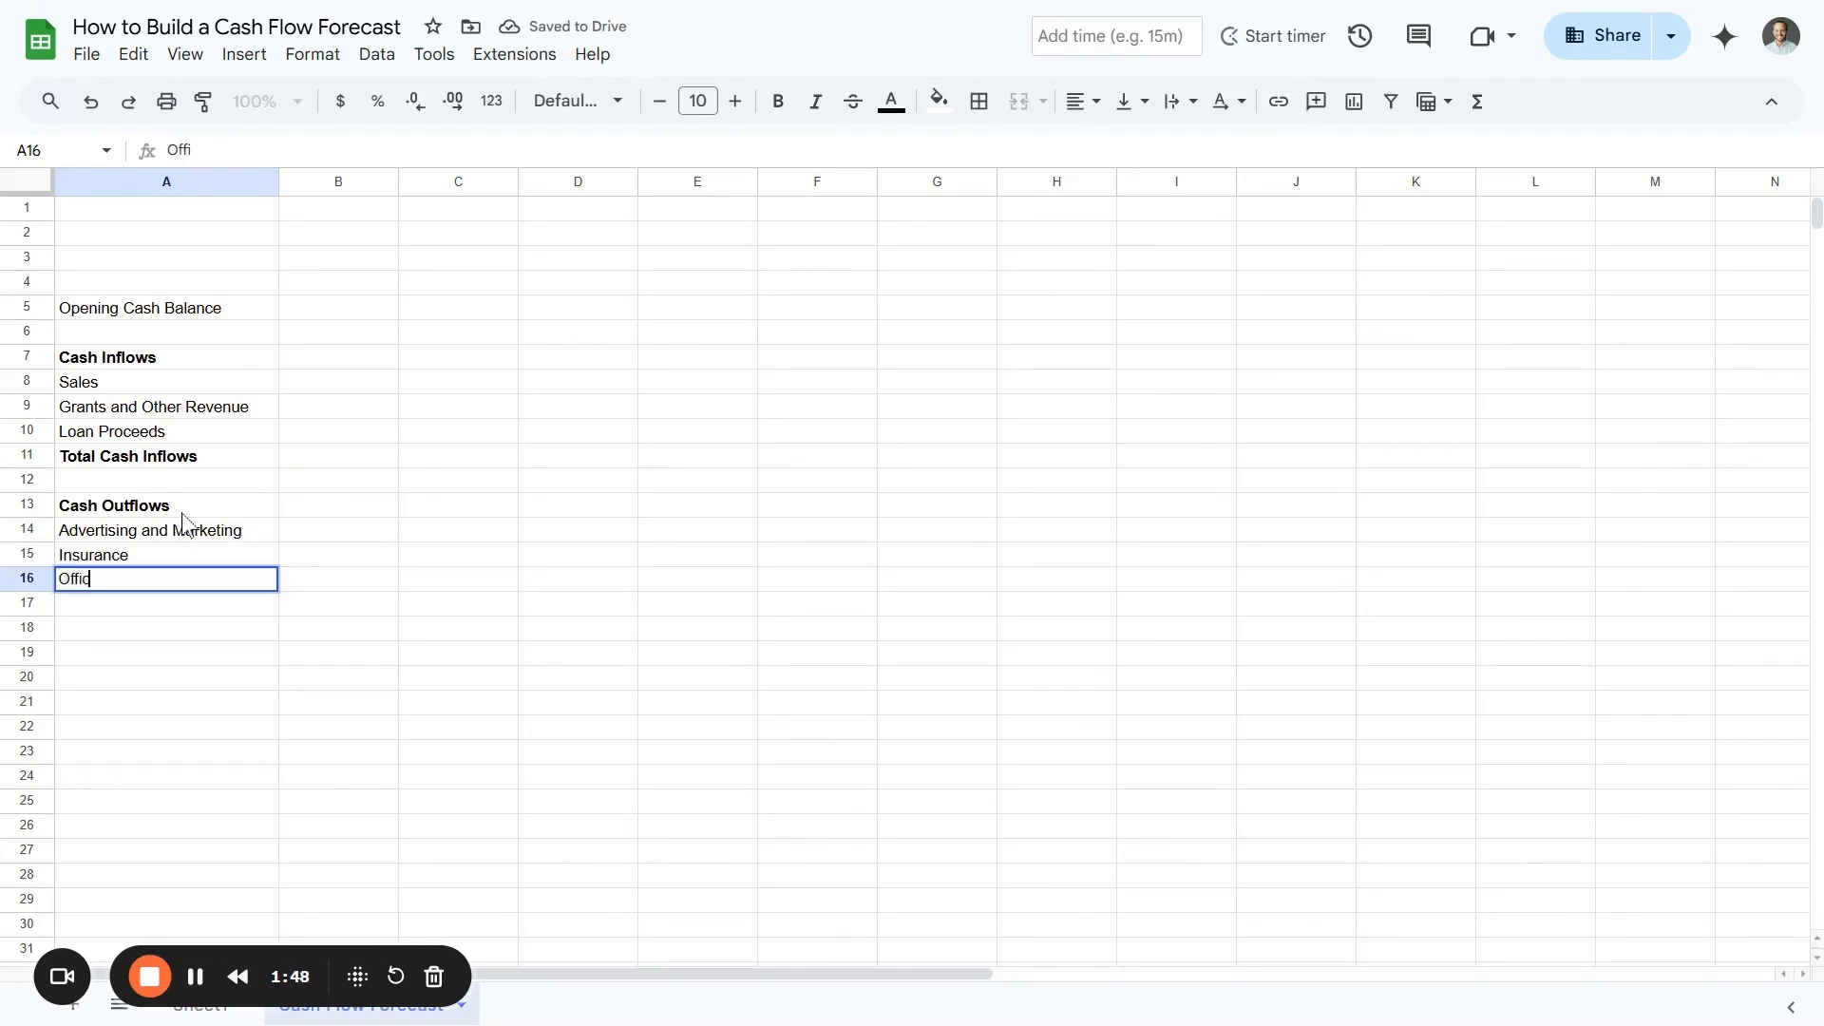
text(e Supplies)
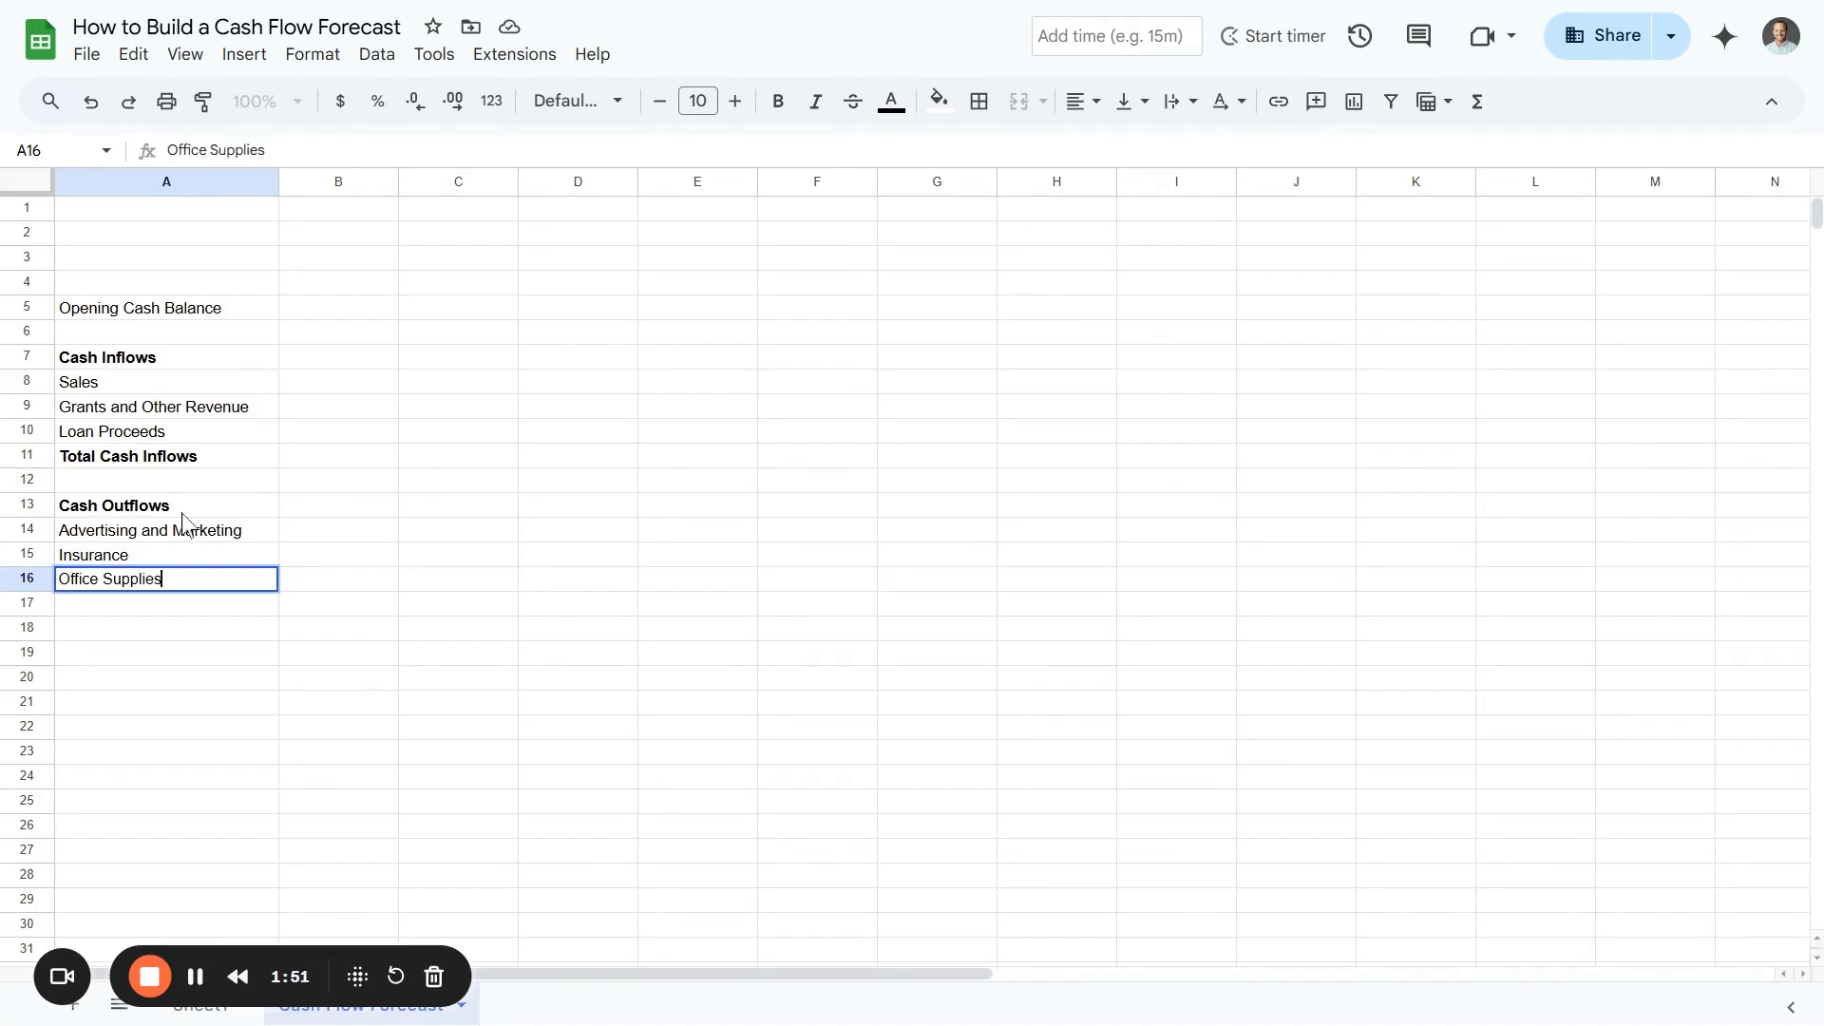
key(Return)
Add Professional Services, Rent and Occupancy Costs, Salaries and Wages, Software and Subscriptions, Travel and Transportation; discard Utilities
text(Profession)
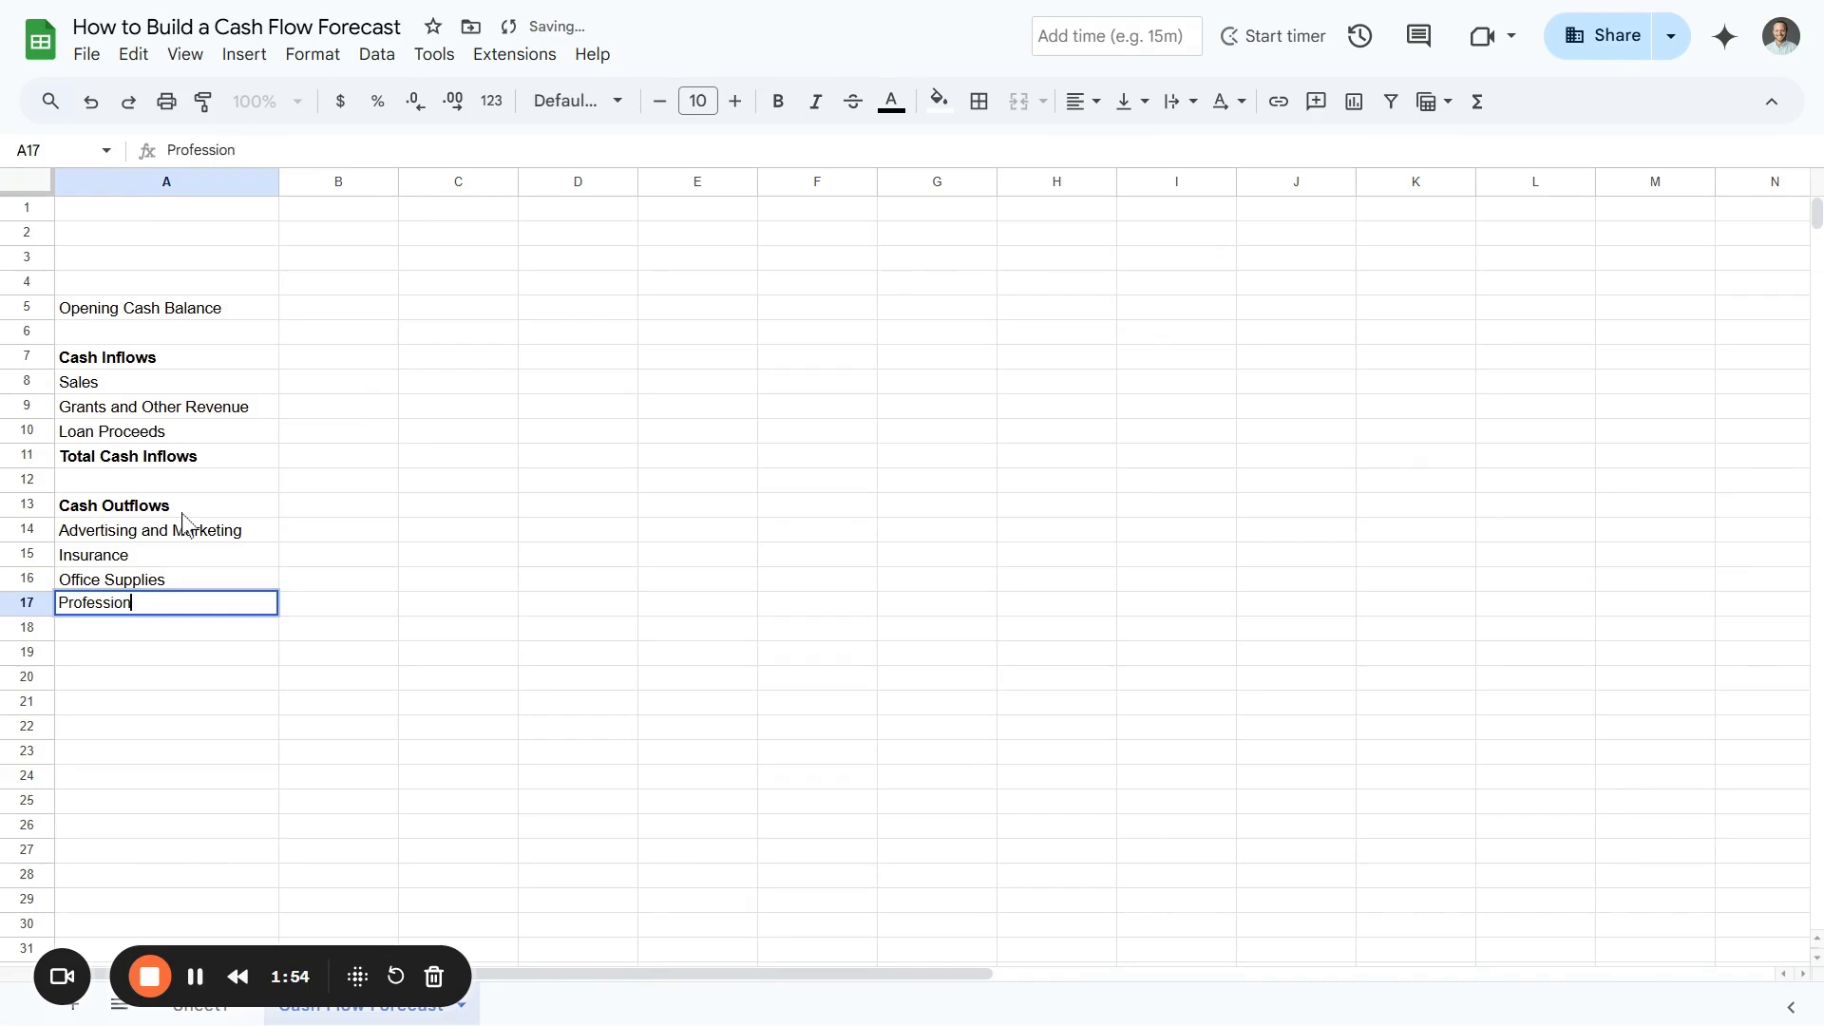
key(Return)
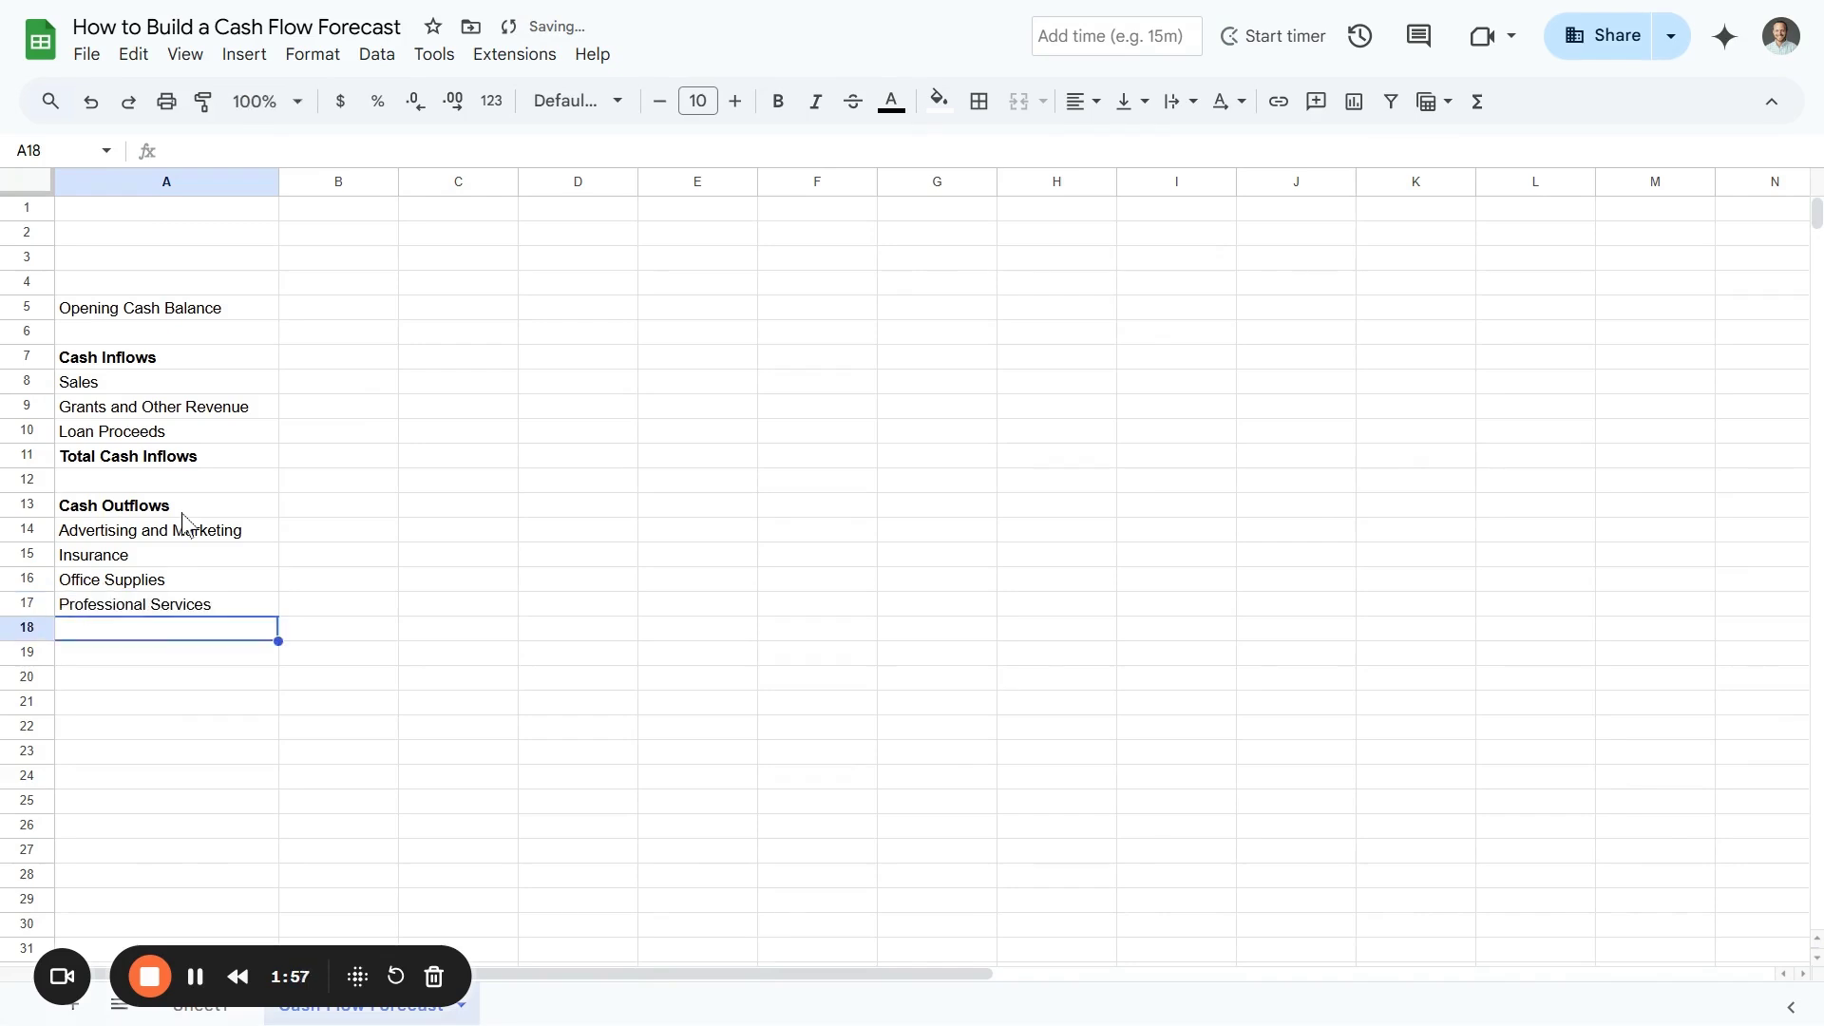
text(Rent and Occupa)
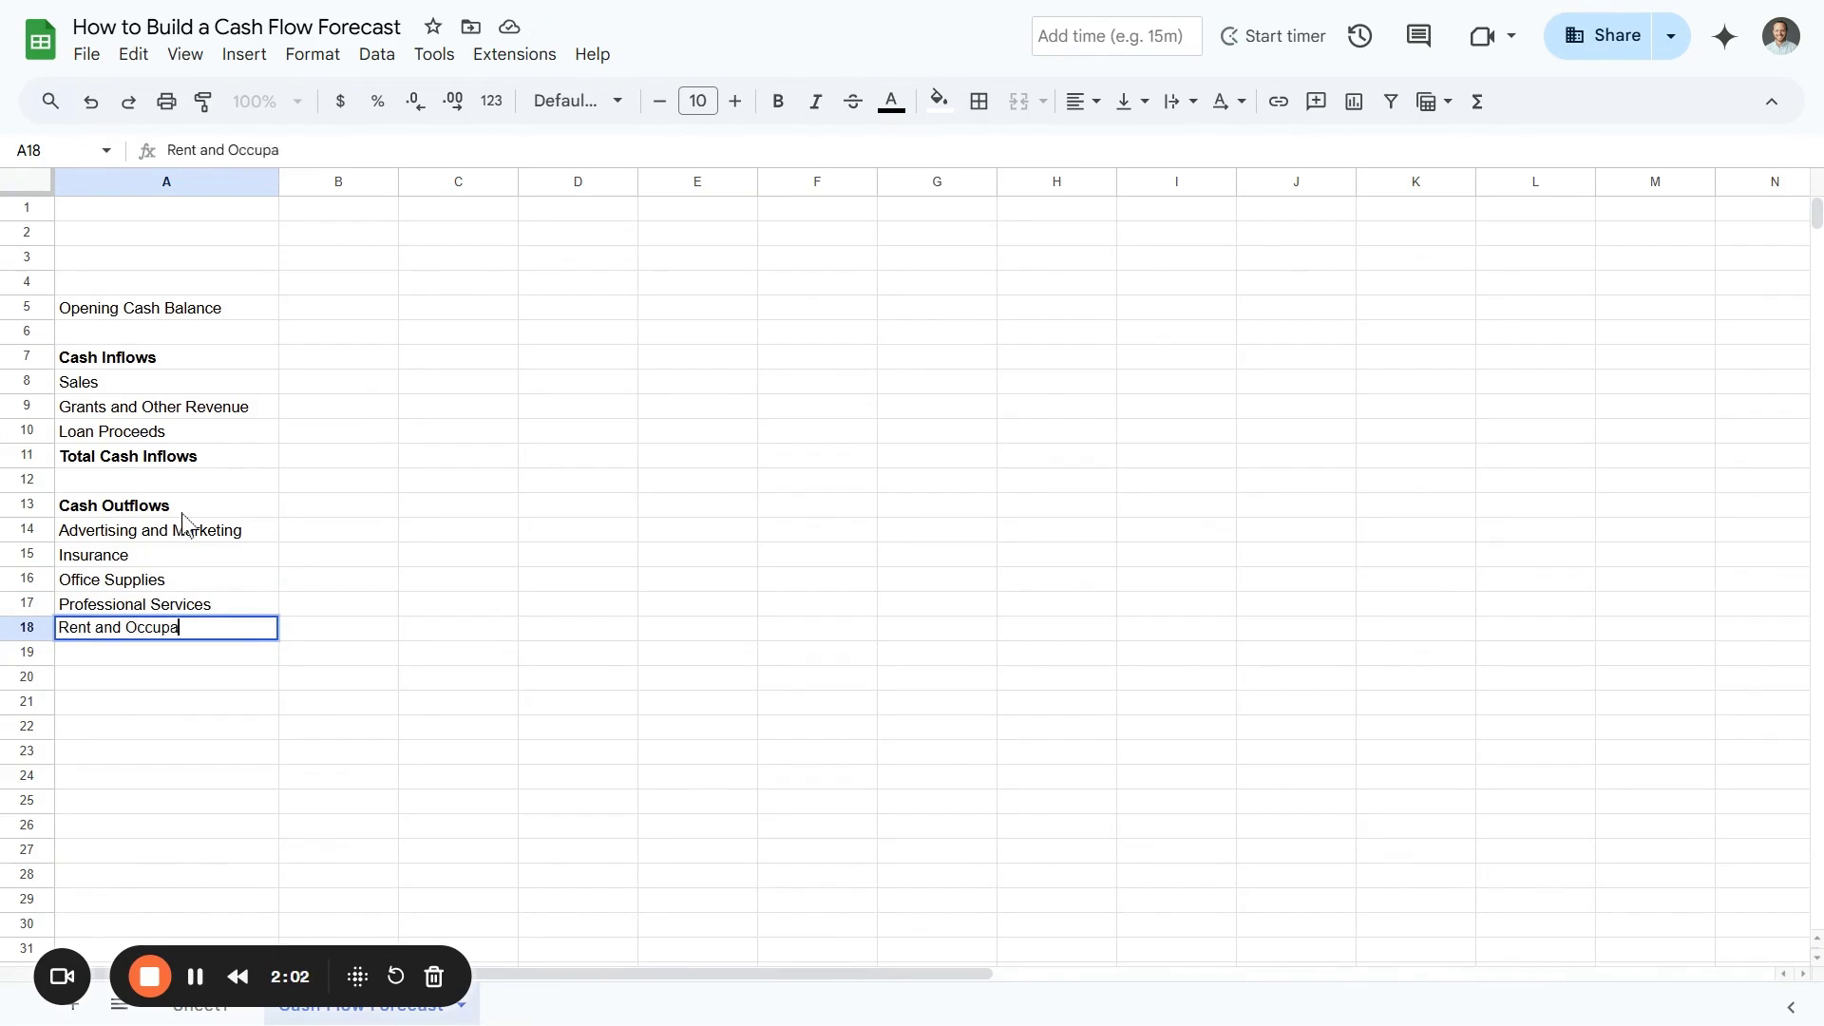
text(ncy Costs)
key(Return)
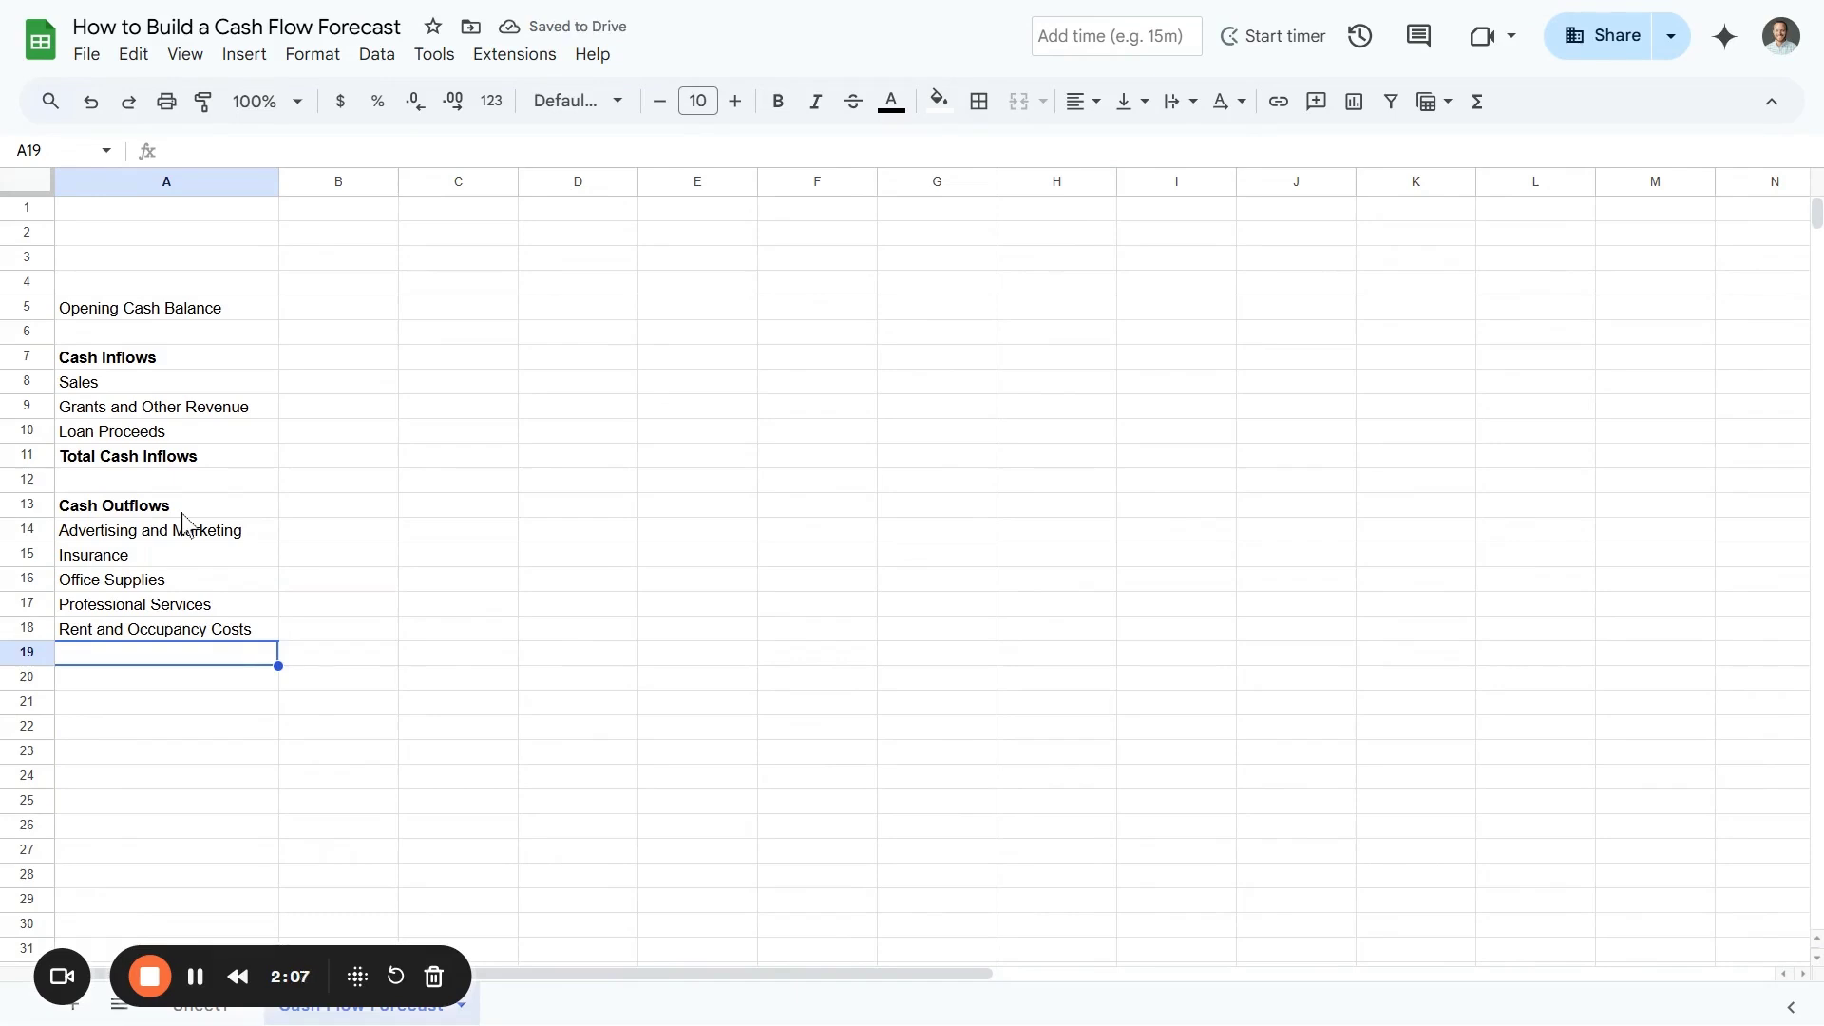
text(Salar)
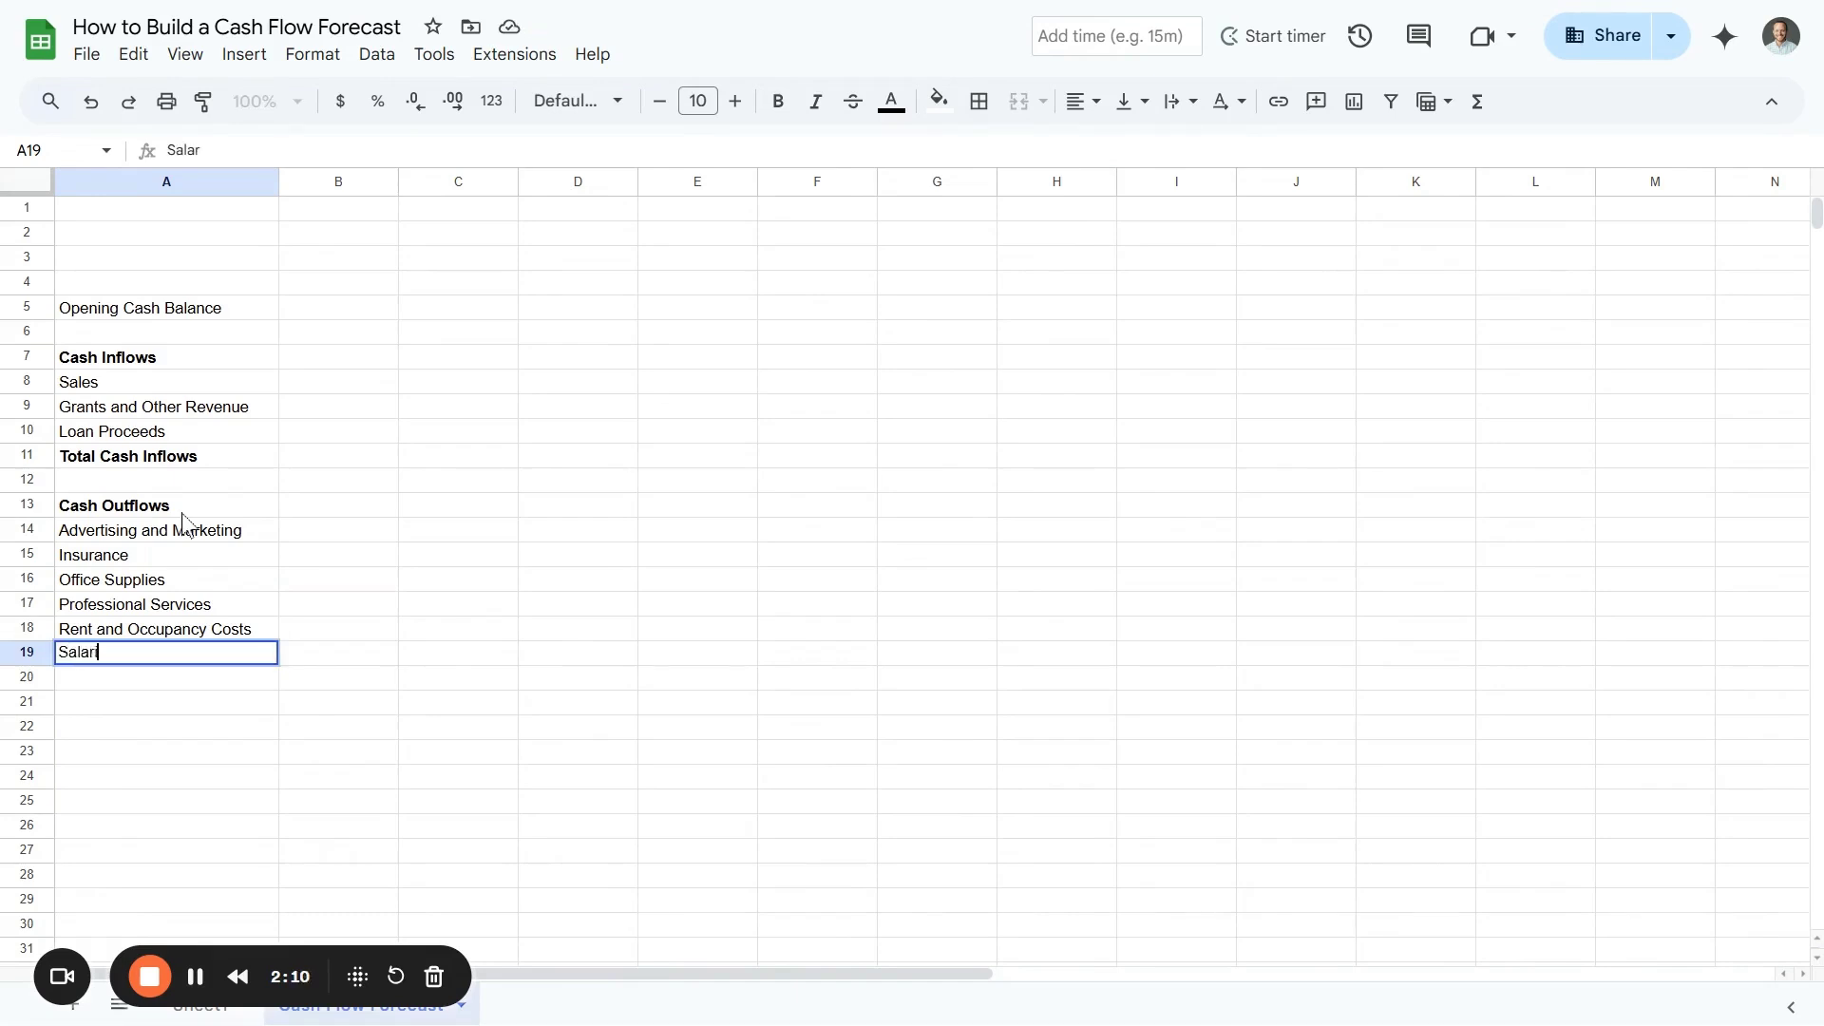
text(ies and Wages)
key(Return)
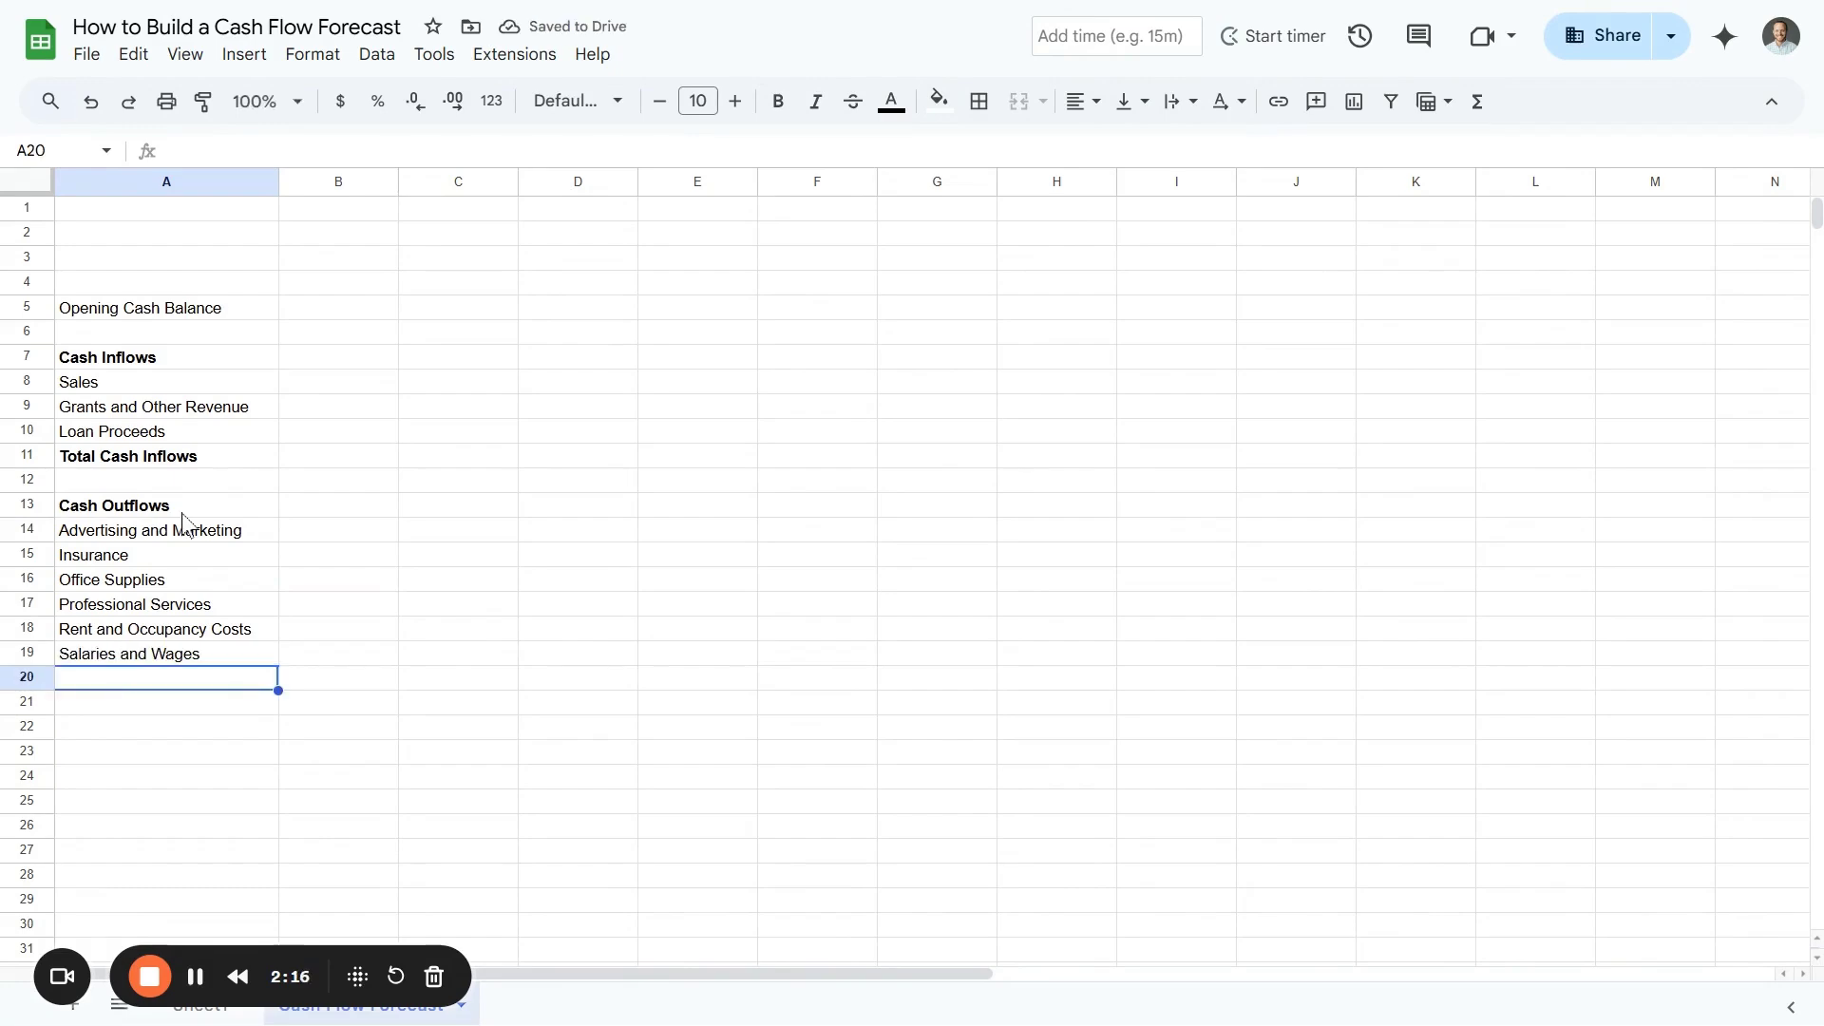
text(Software and Subscriptions)
key(Return)
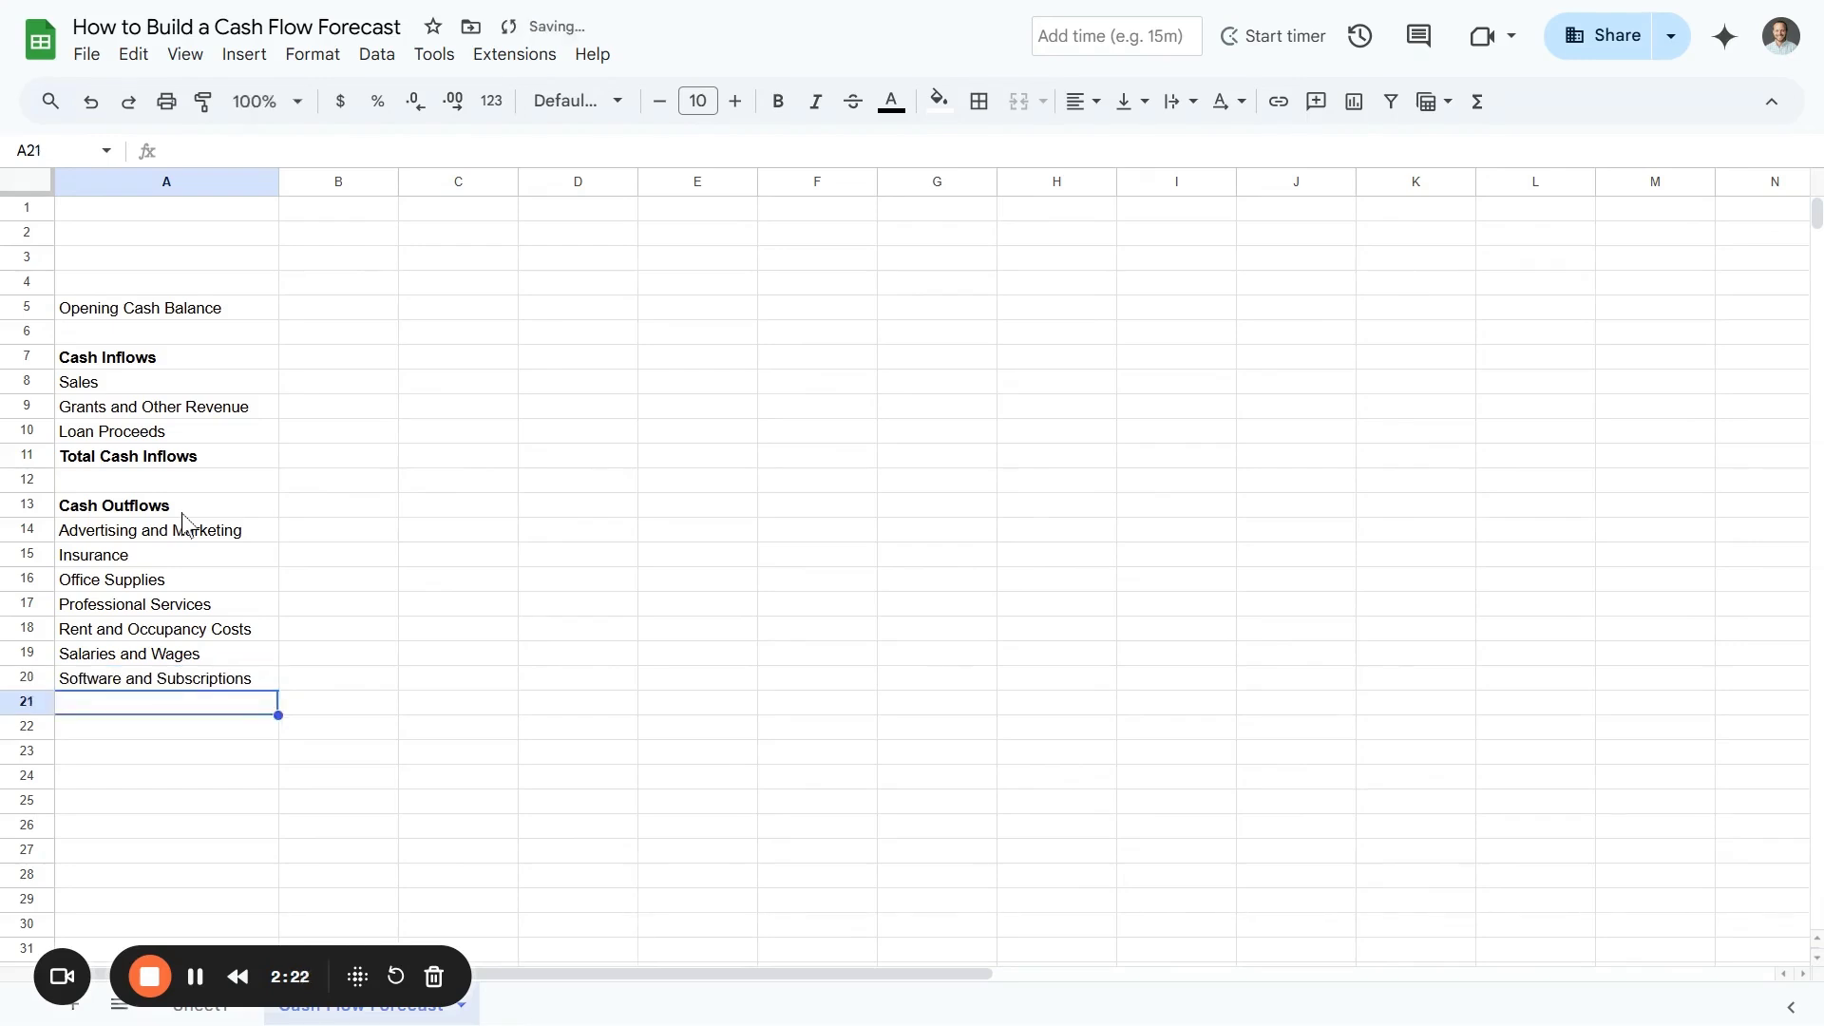
text(Travel and Transportation)
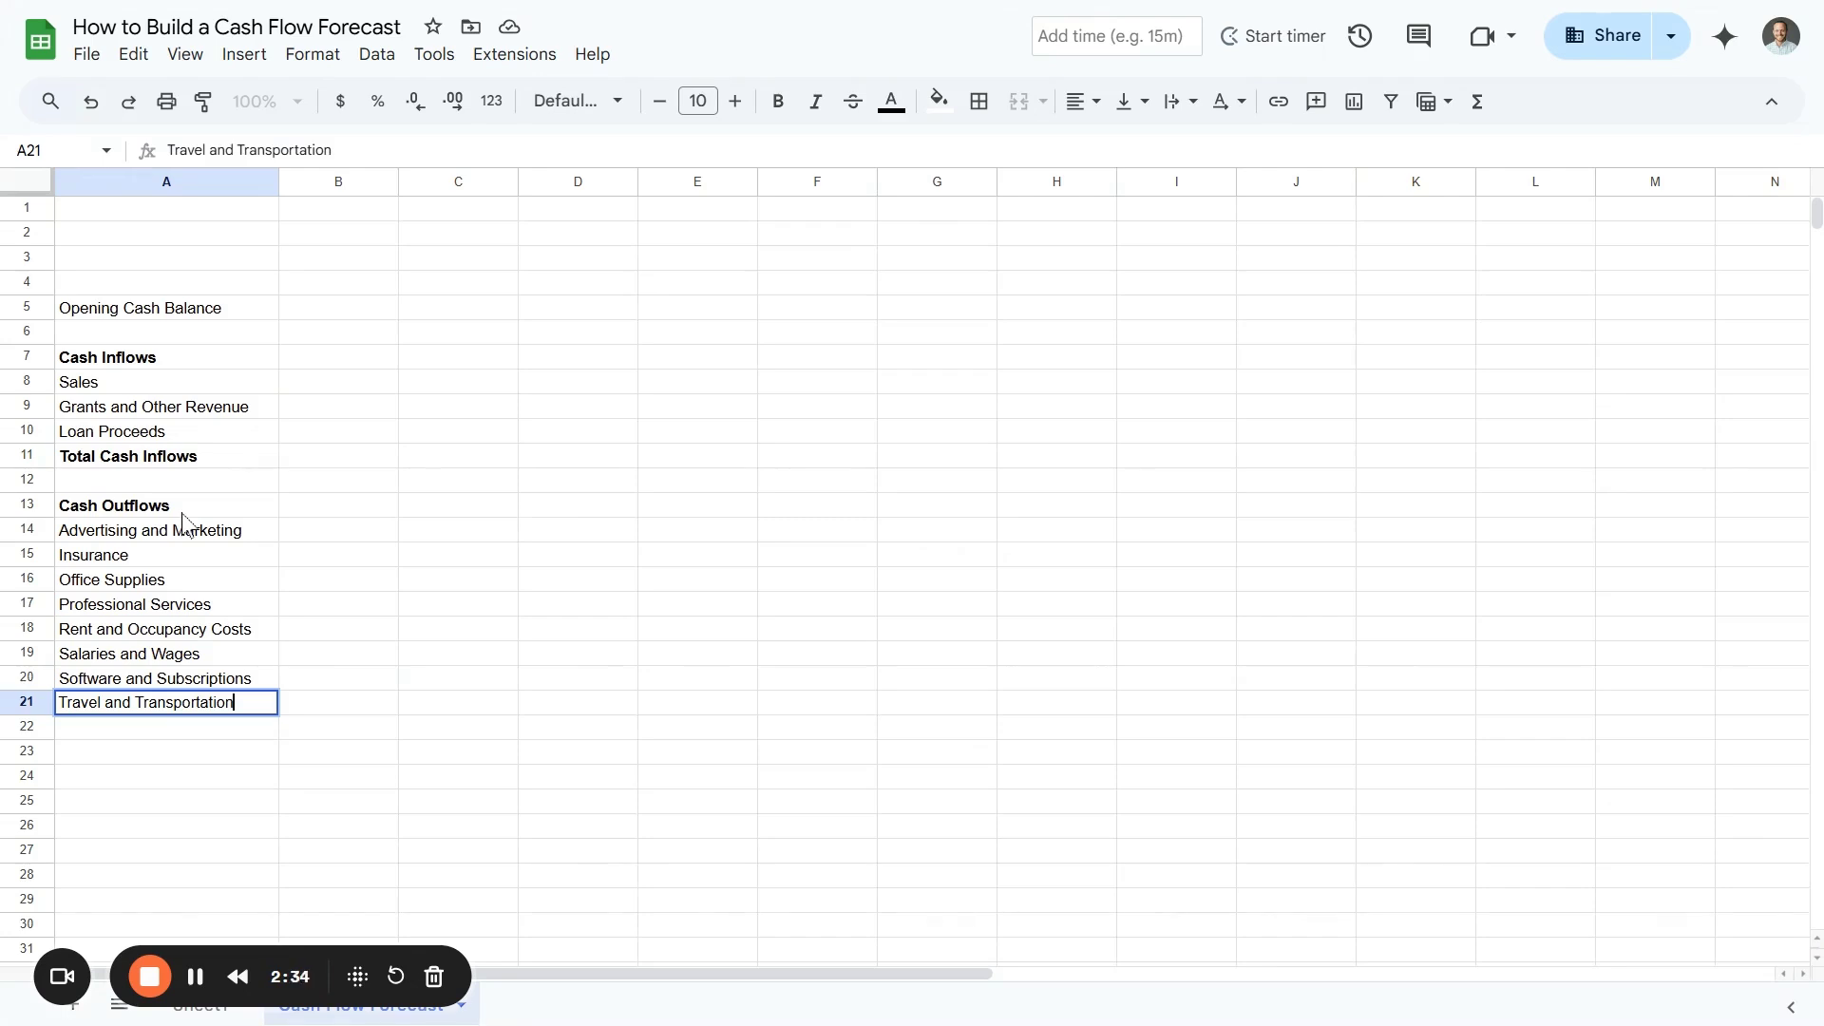
key(Return)
text(Utilities)
key(Escape)
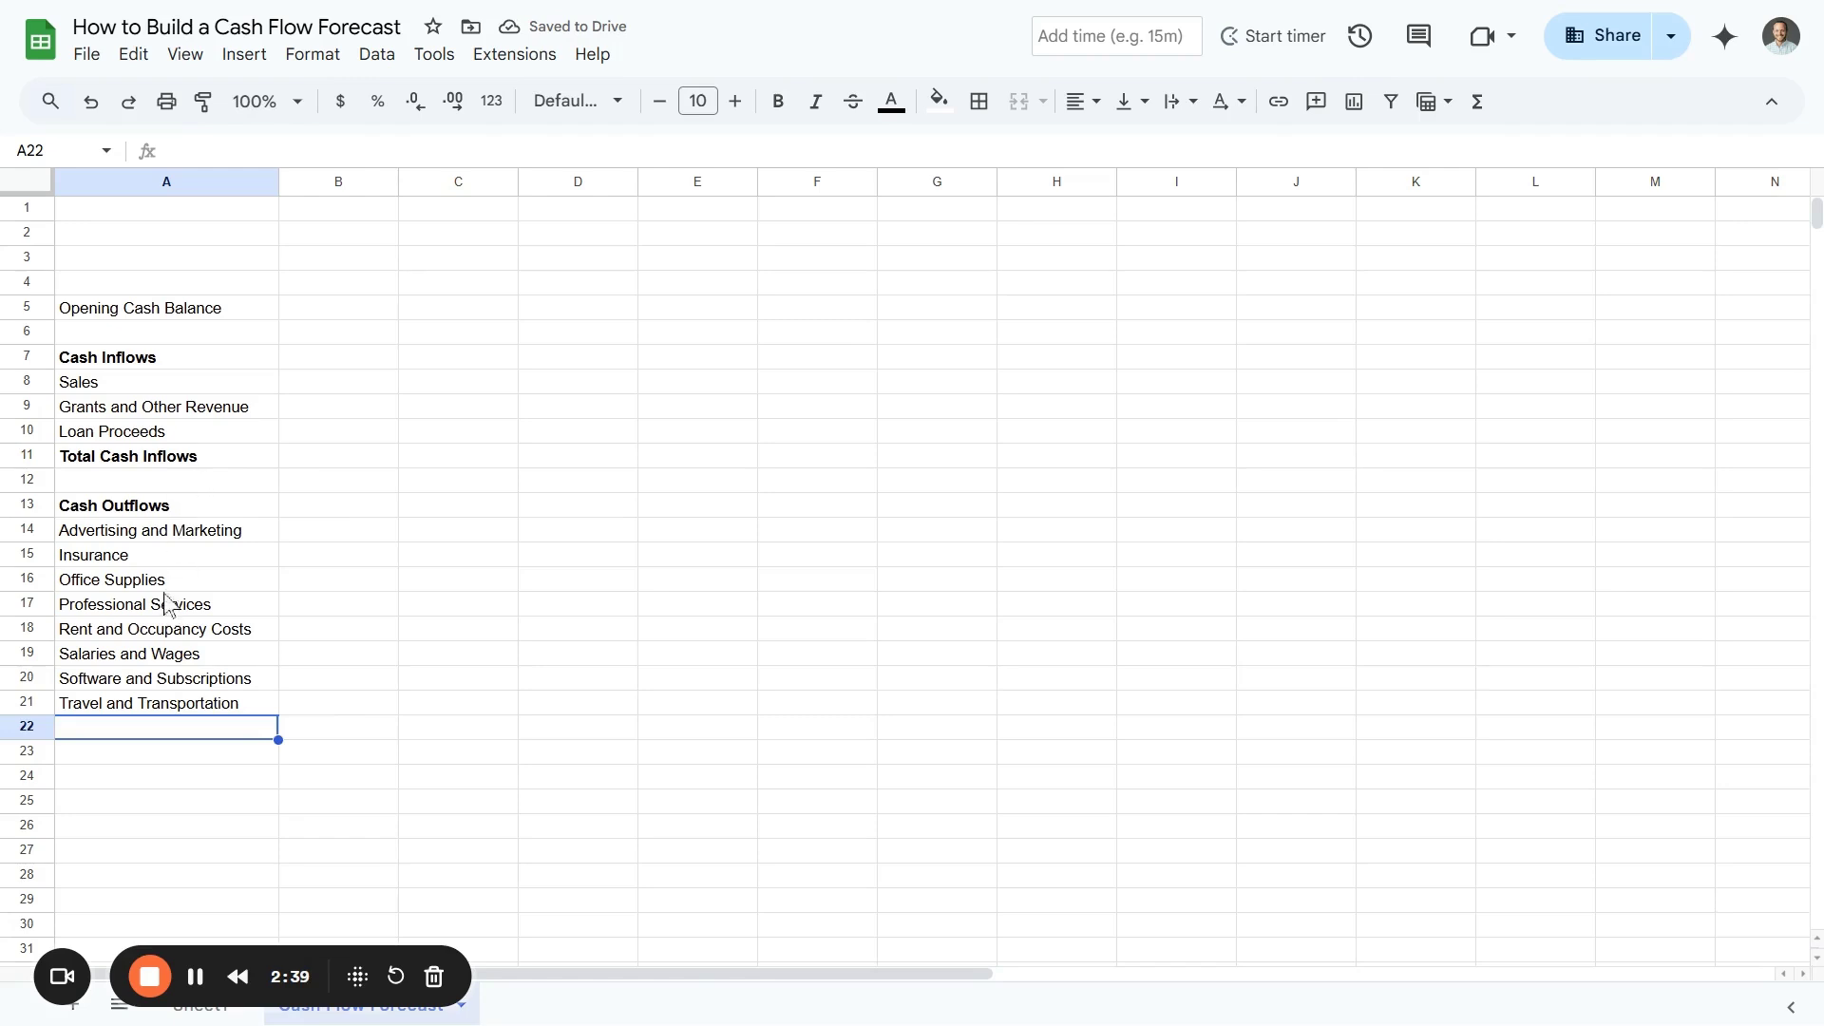
List Loan Repayments, Purchases of Equipment and Tax Payments in A22:A24
double_click(138, 726)
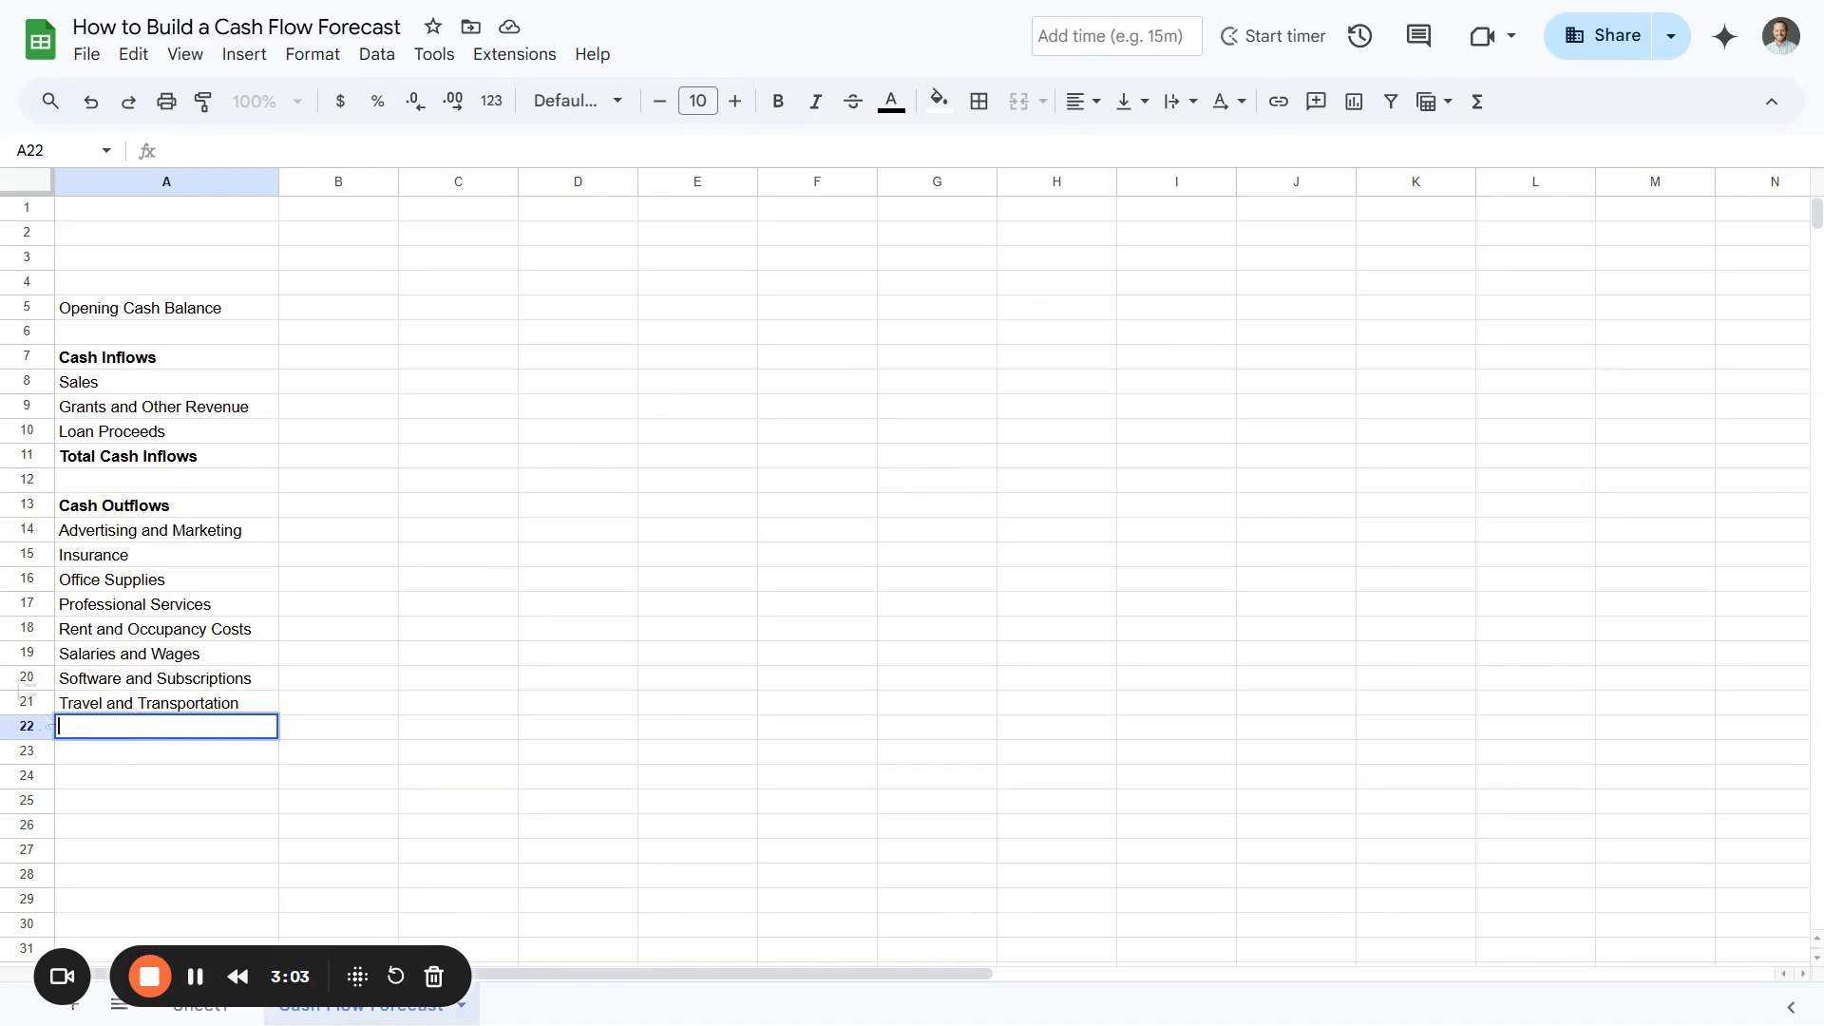
double_click(134, 730)
text(Loan Repayments)
key(Return)
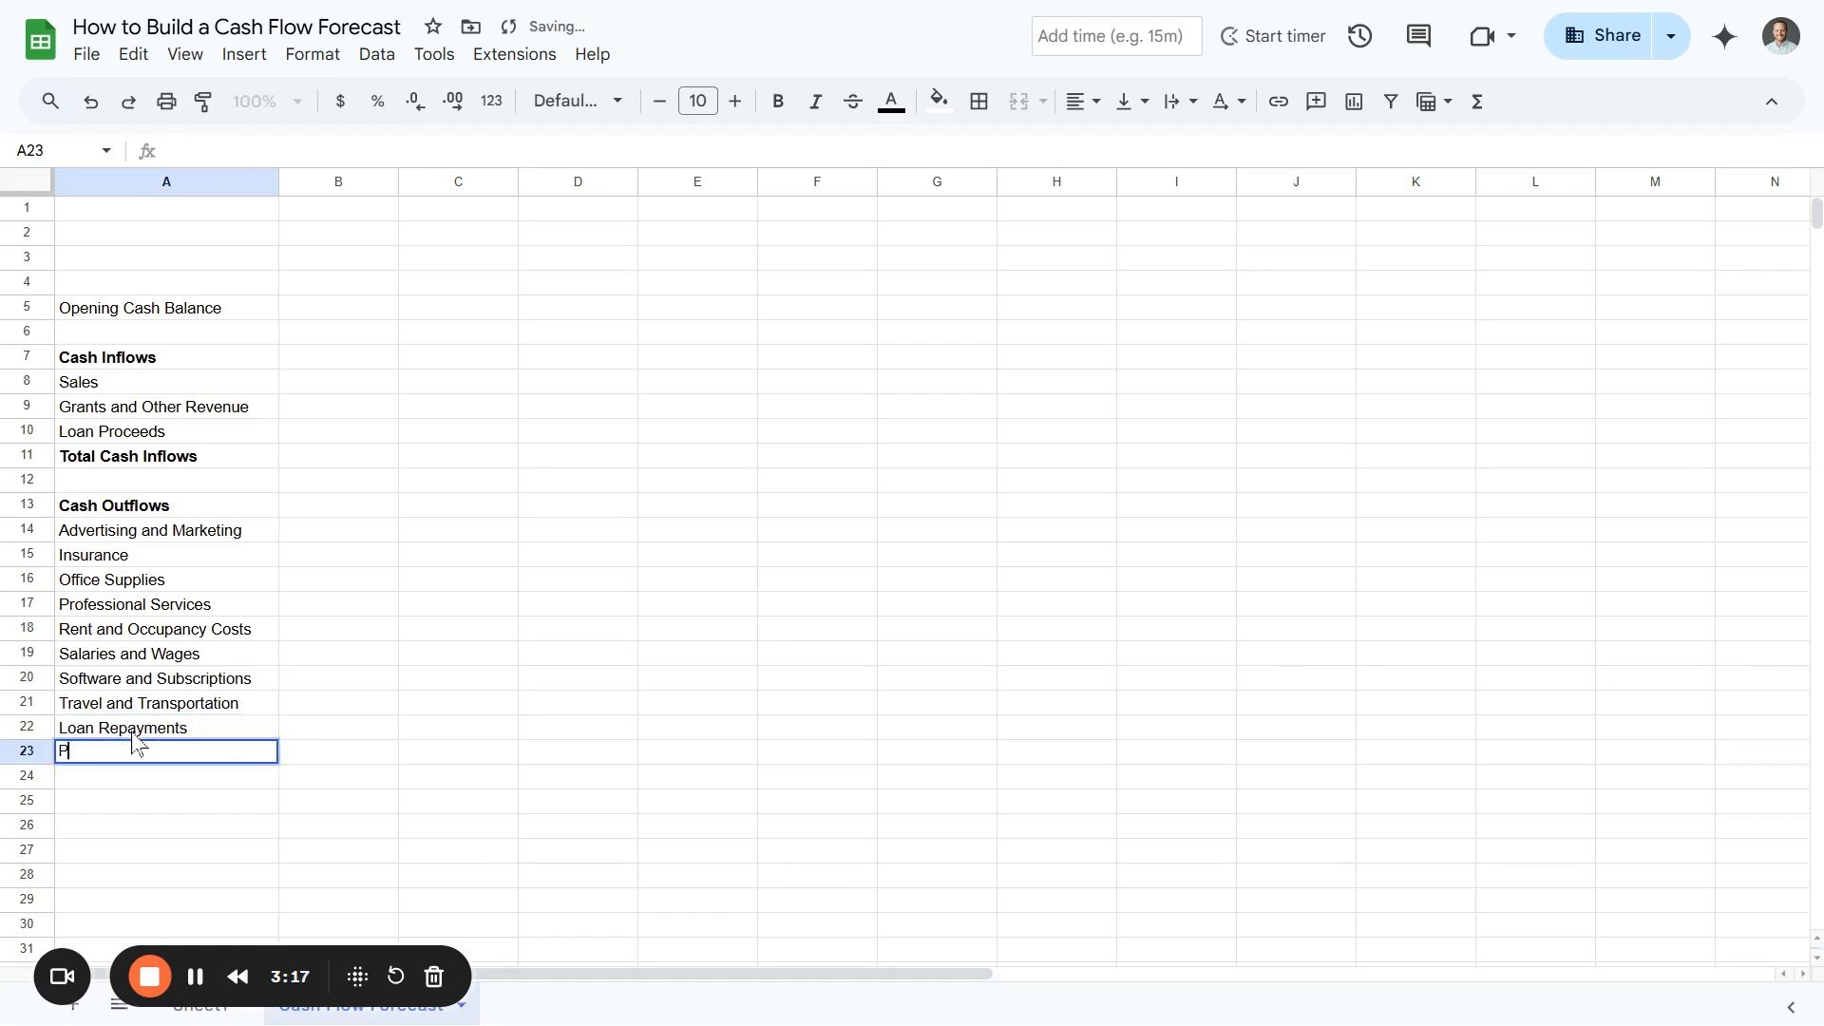
text(urchases of Equip)
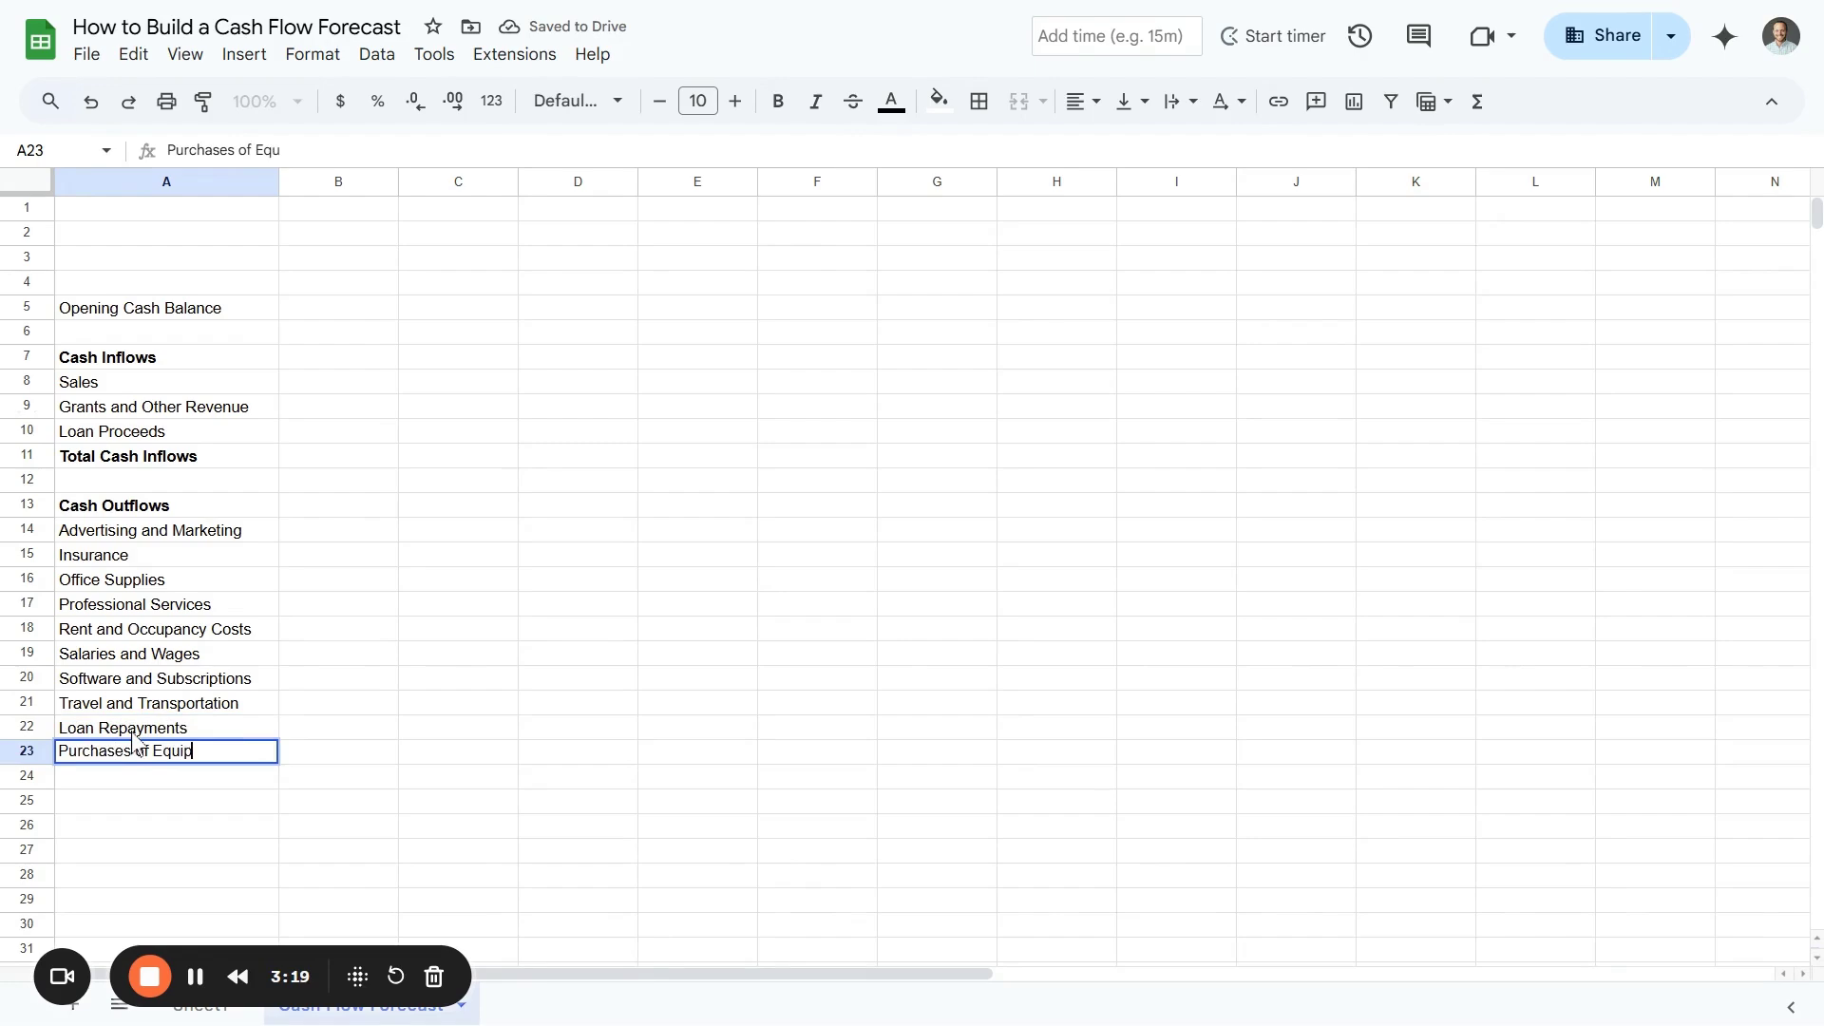
text(ment)
key(Return)
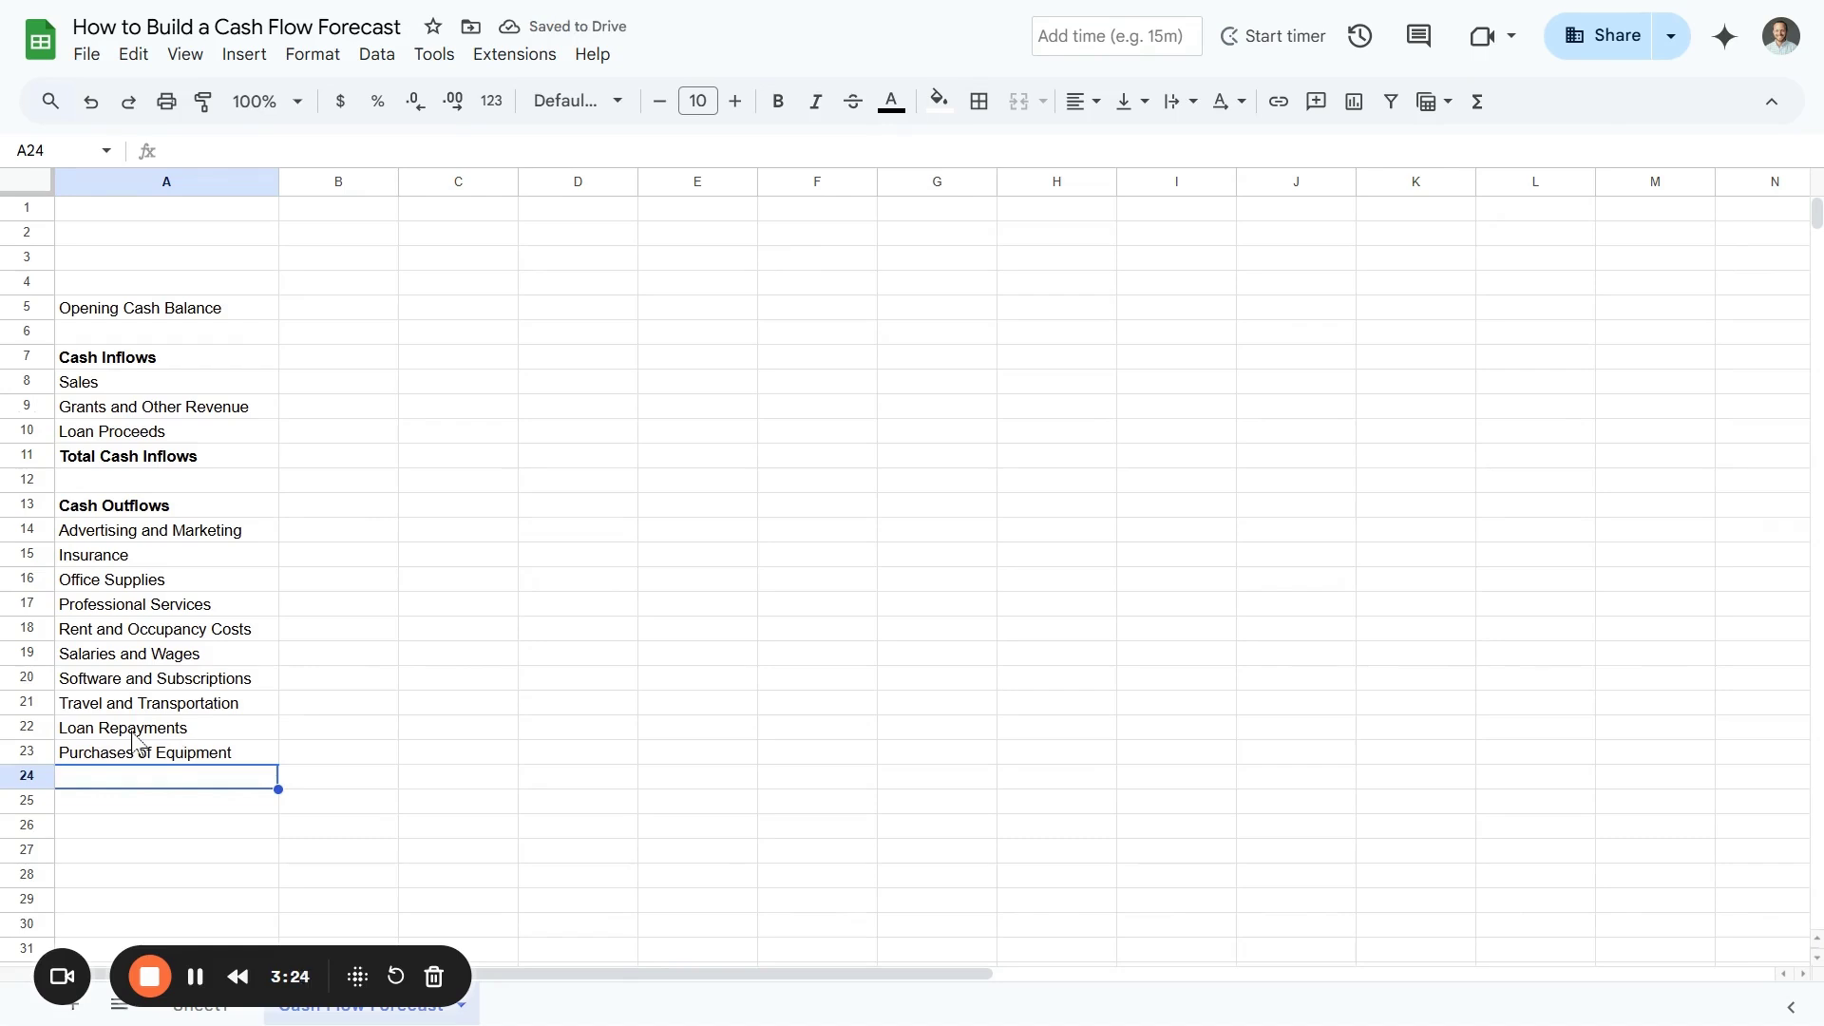
text(Tax Payments)
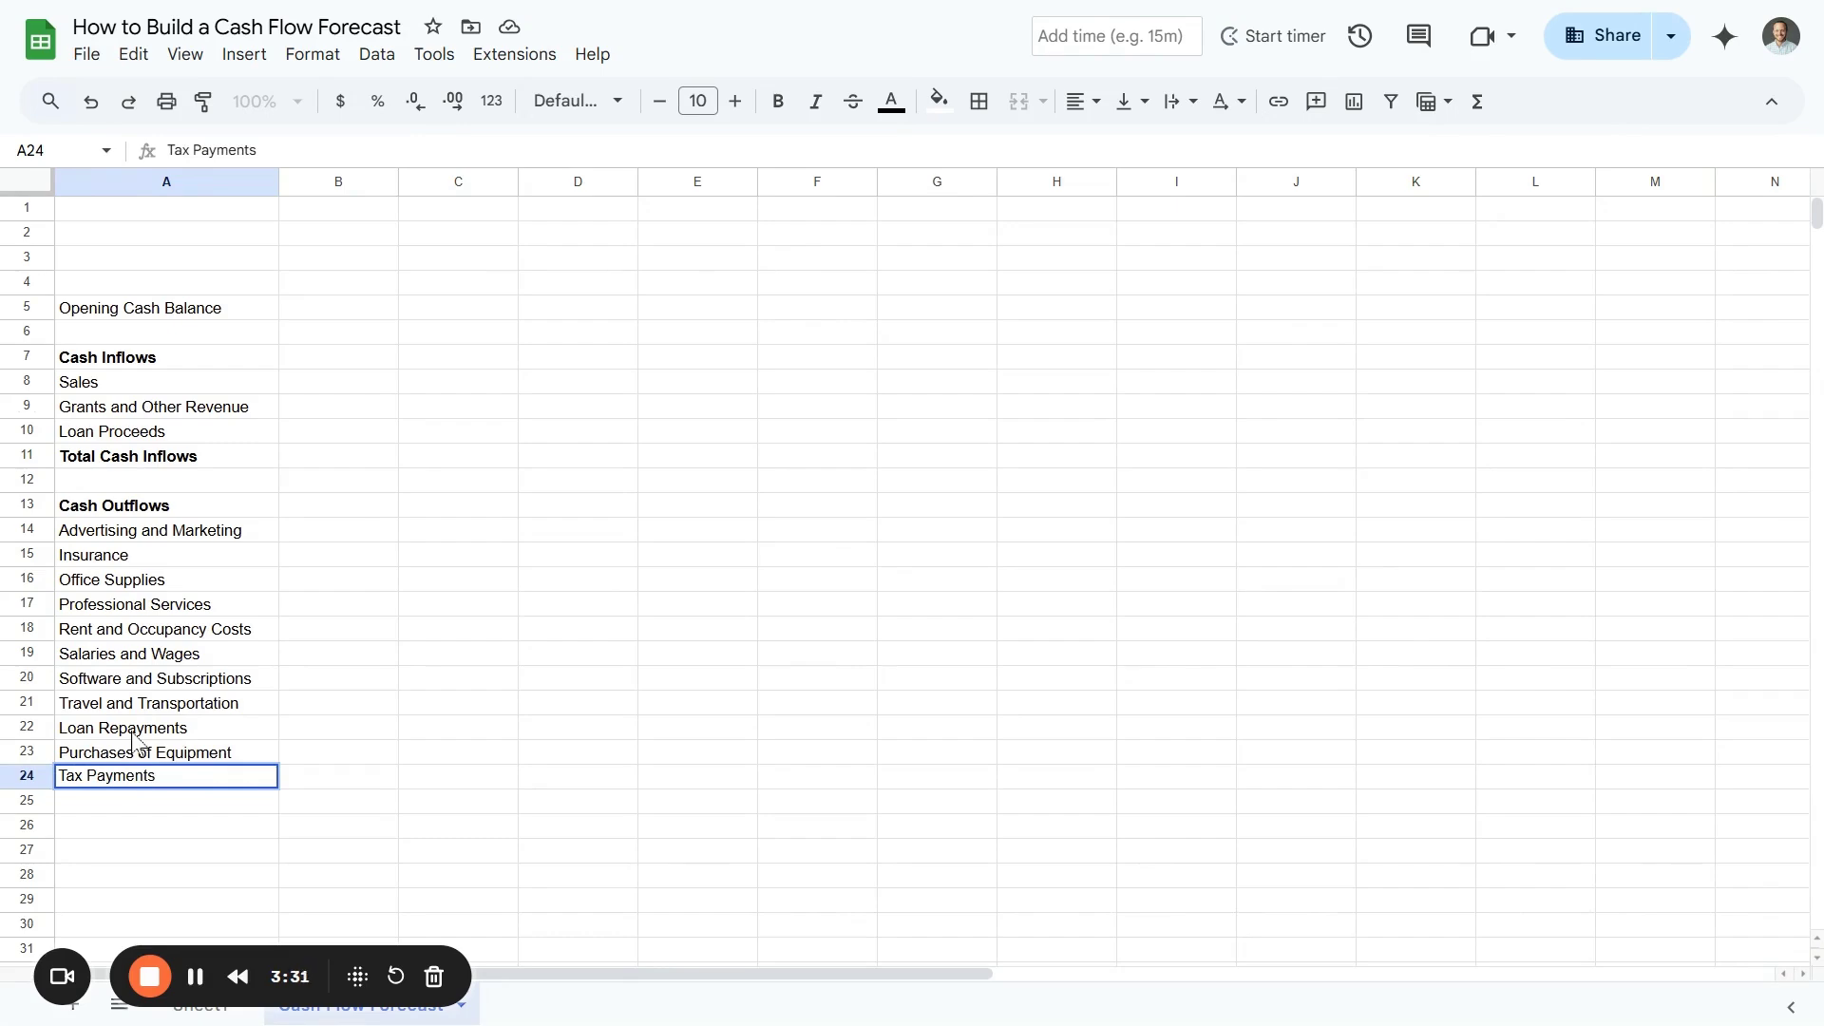
key(Return)
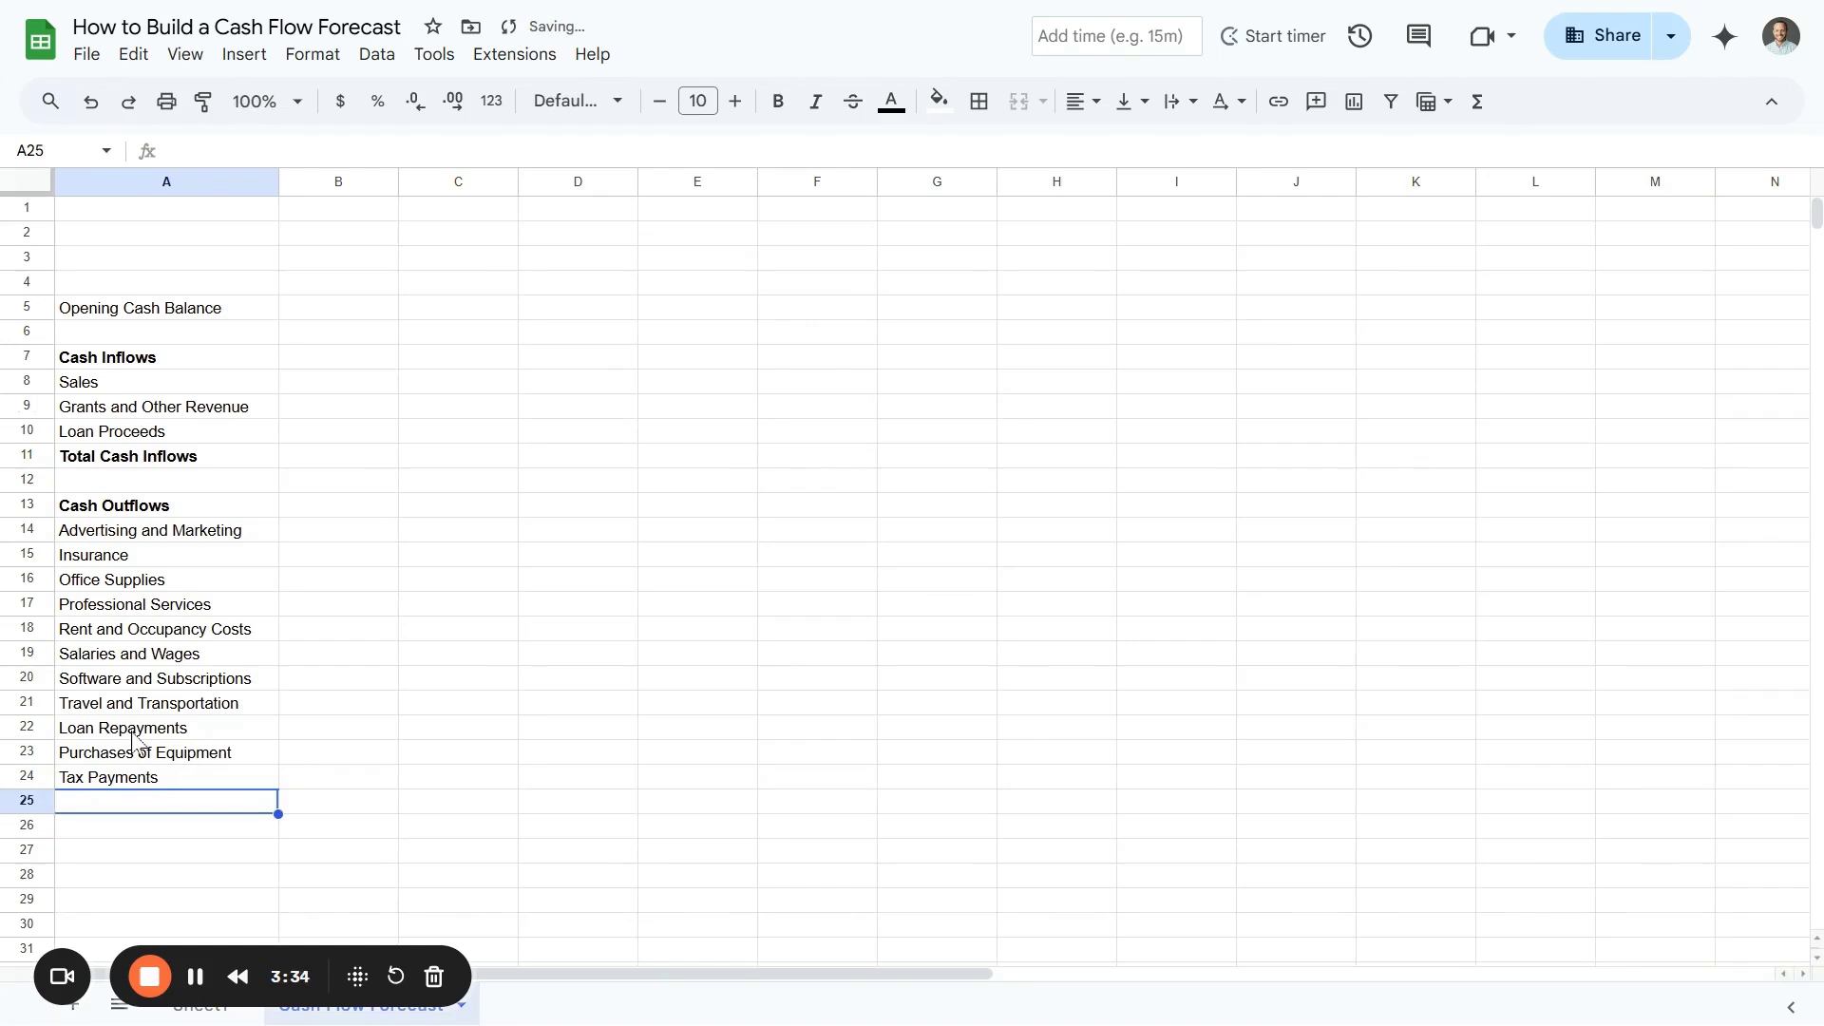
Add a bold 'Total Cash Outflows' label in A25 and bold the Opening Cash Balance label
key(ctrl+b)
text(Total C)
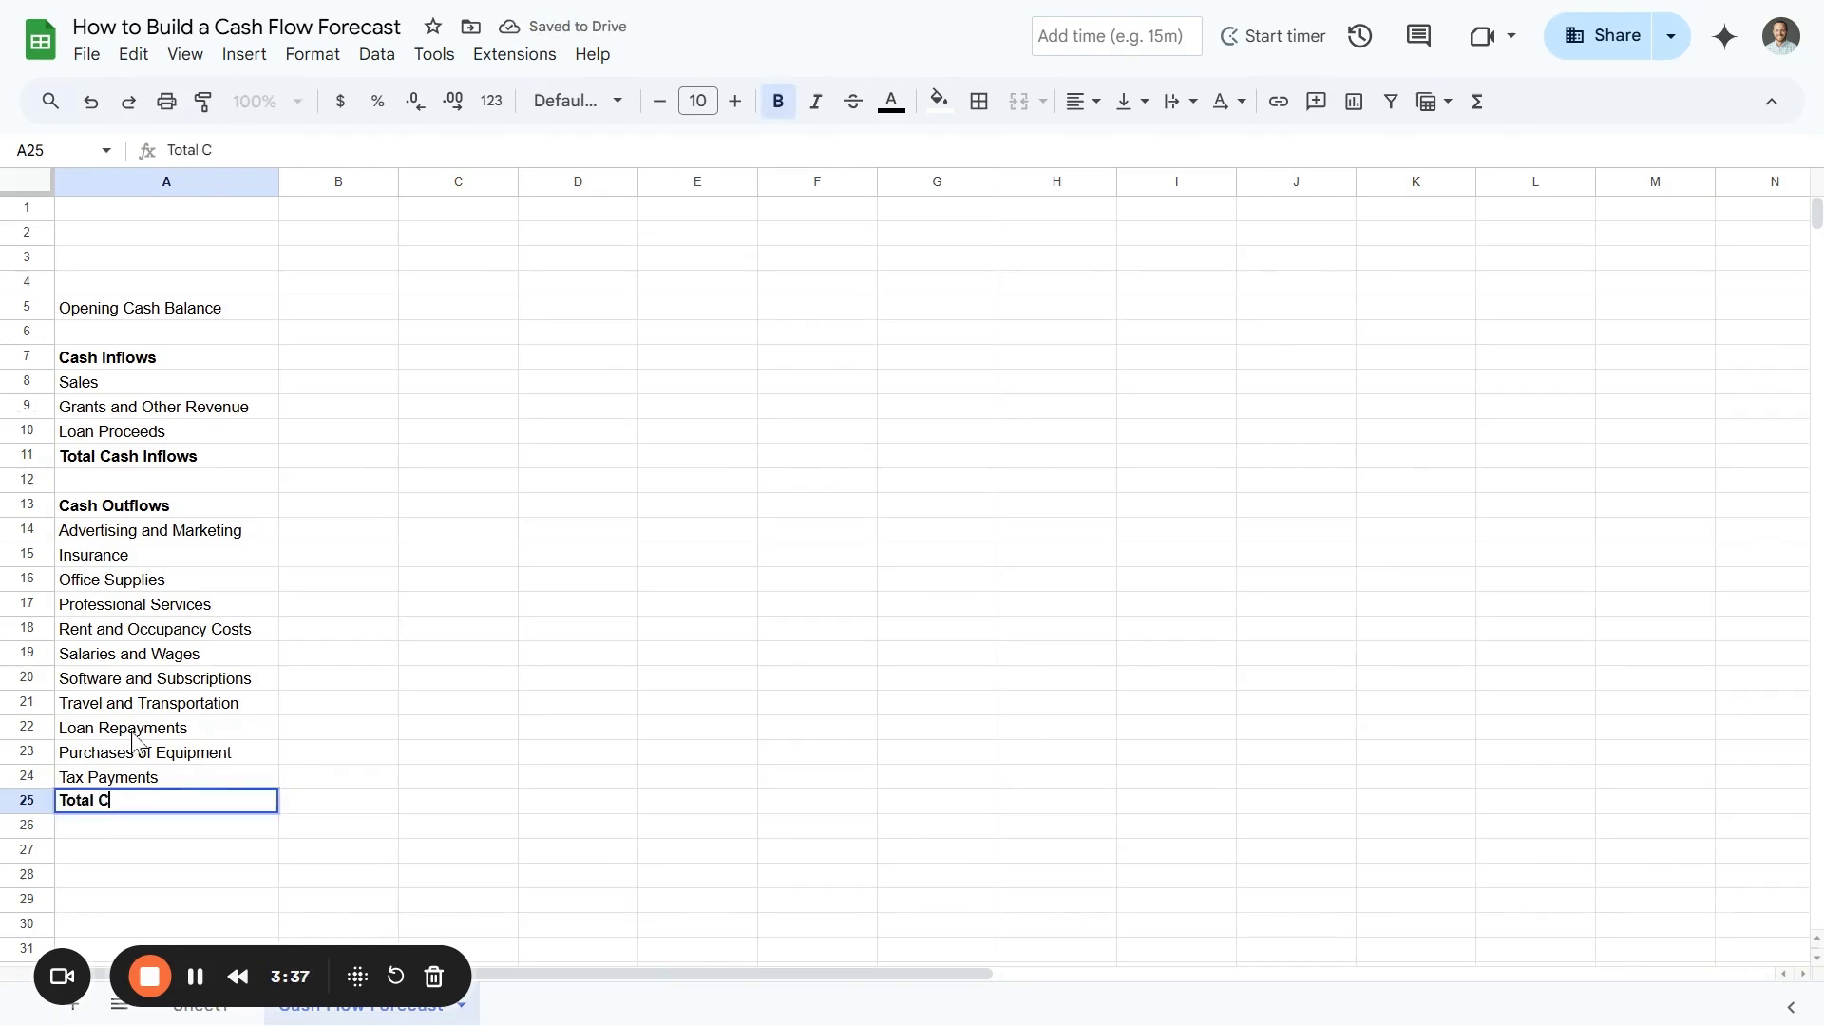
text(ash O)
key(Return)
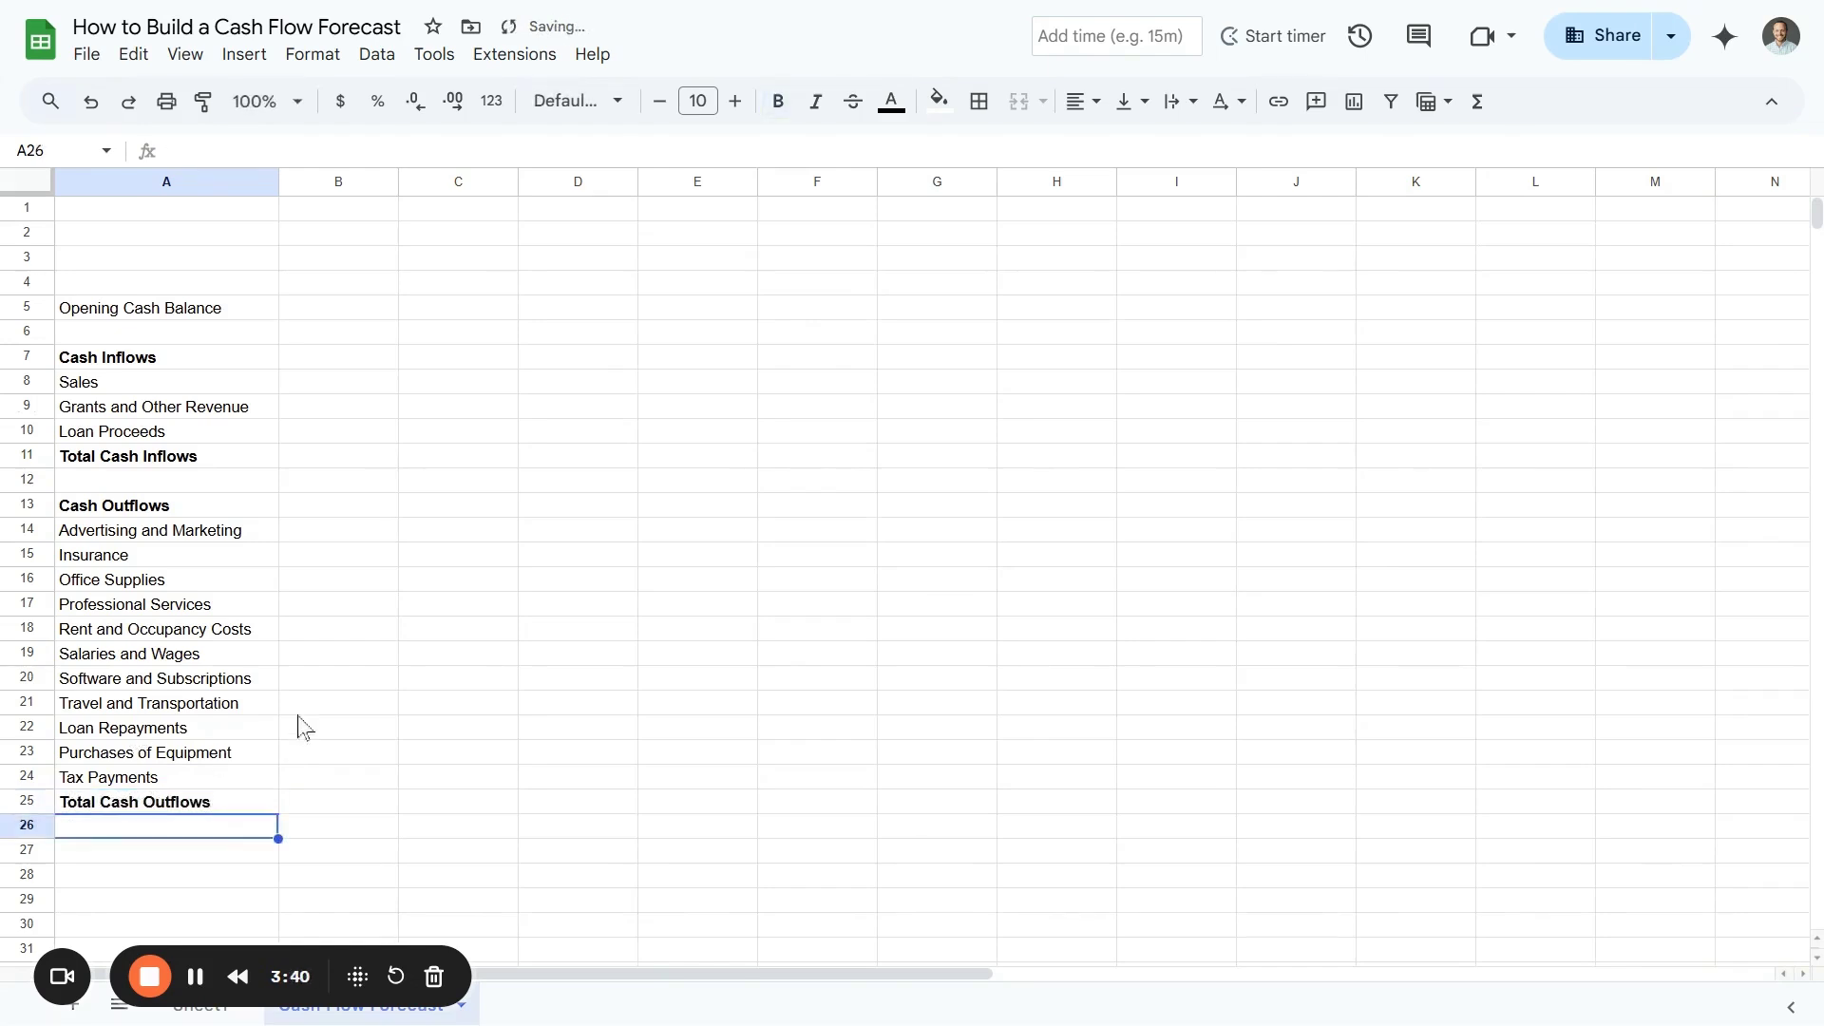
click(152, 854)
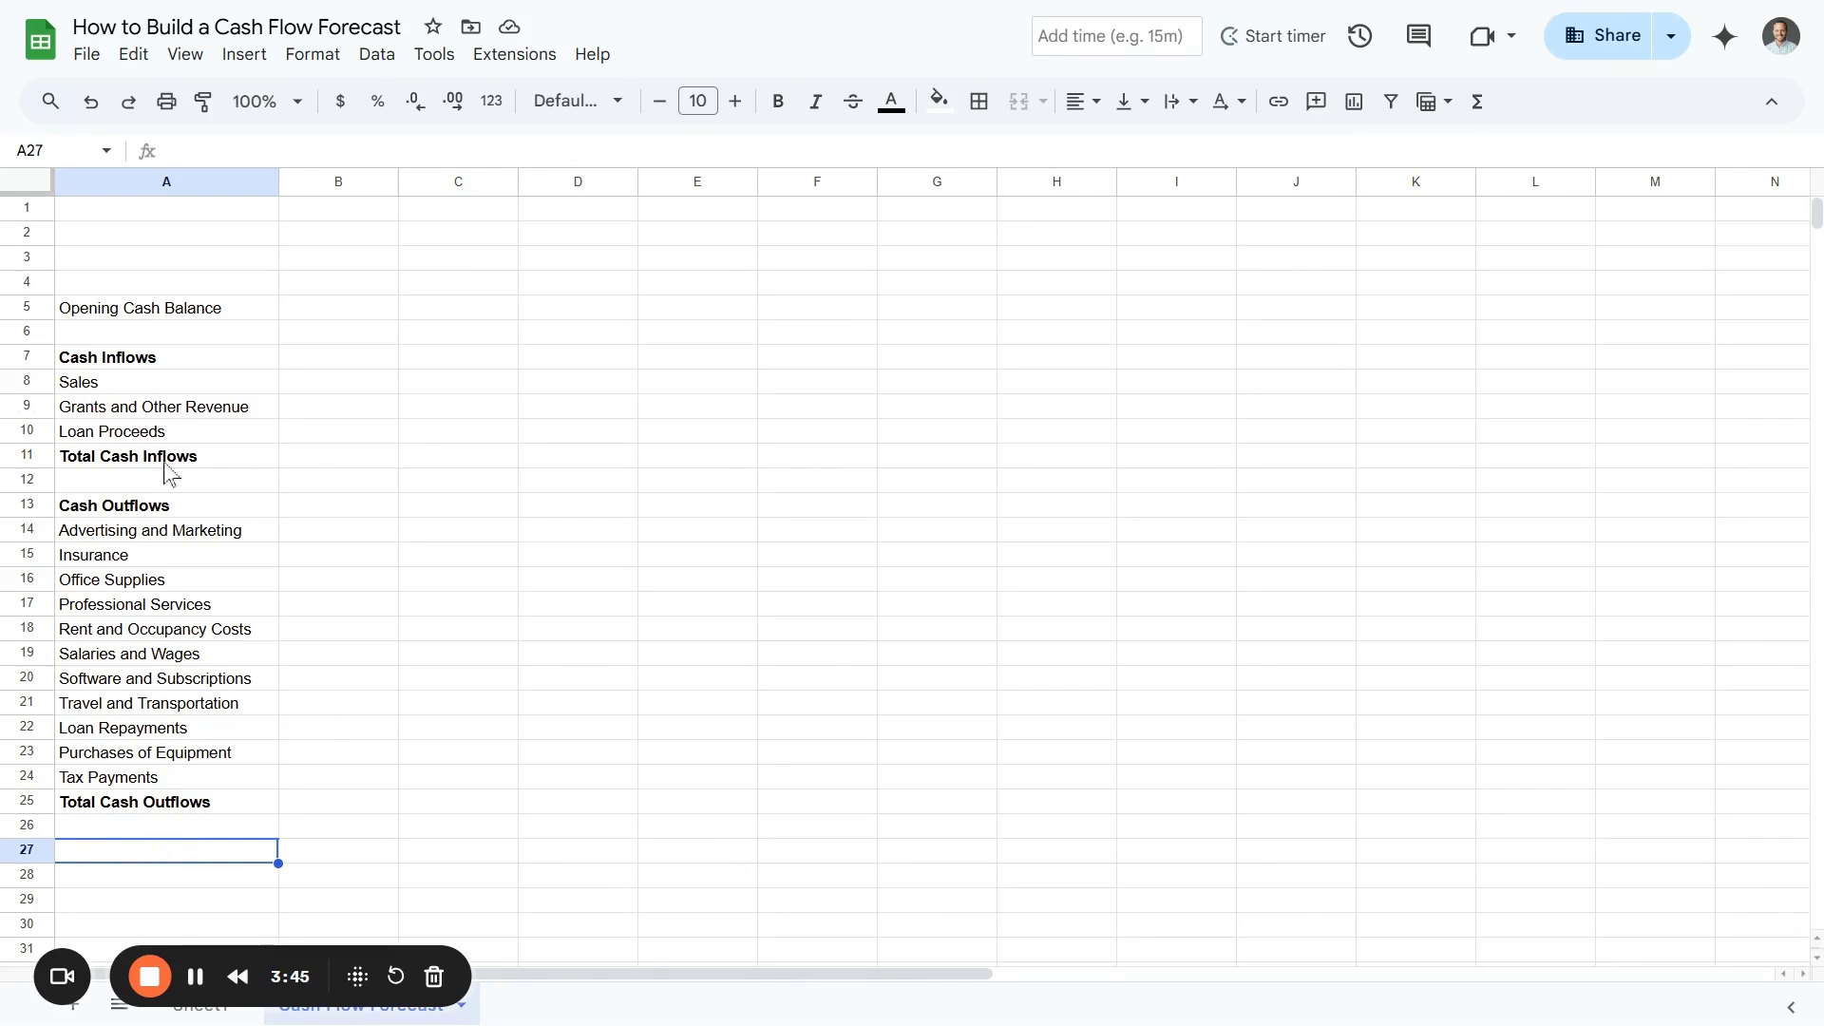
click(136, 313)
key(ctrl+b)
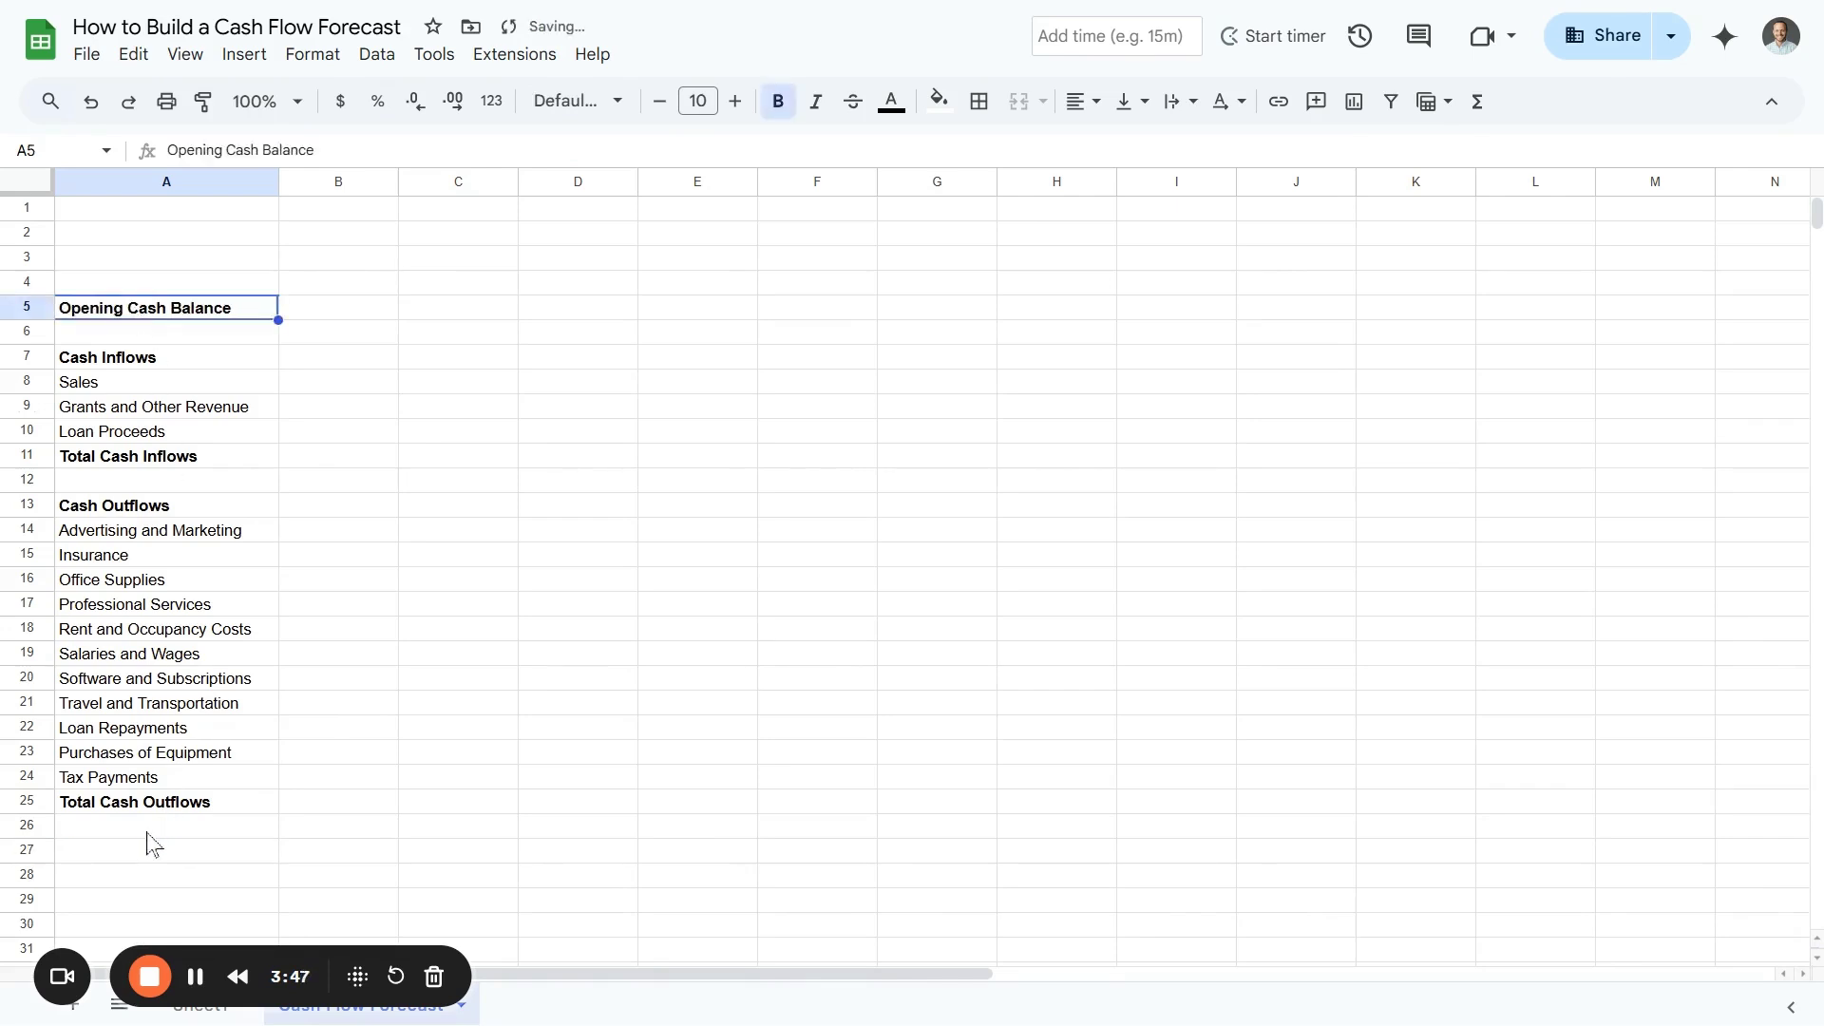
Type a bold 'Closing Cash Balance' label into A27
click(139, 854)
click(333, 314)
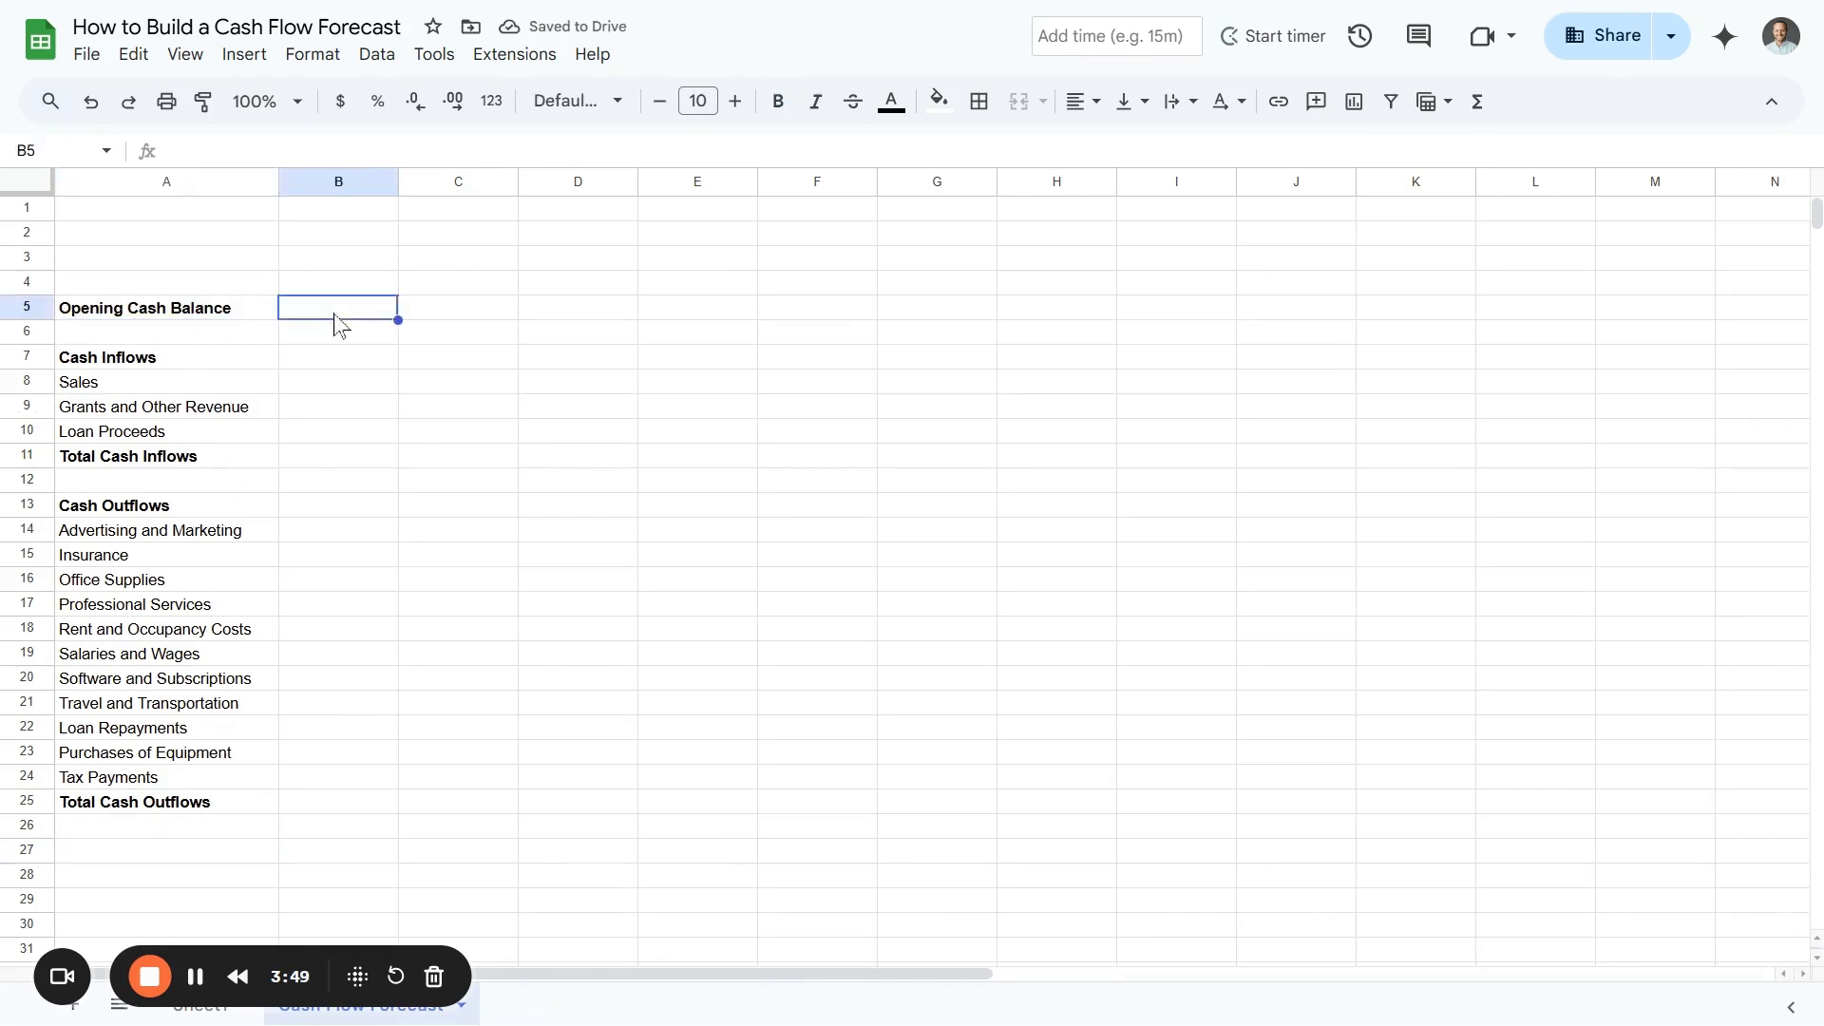
click(300, 463)
click(296, 806)
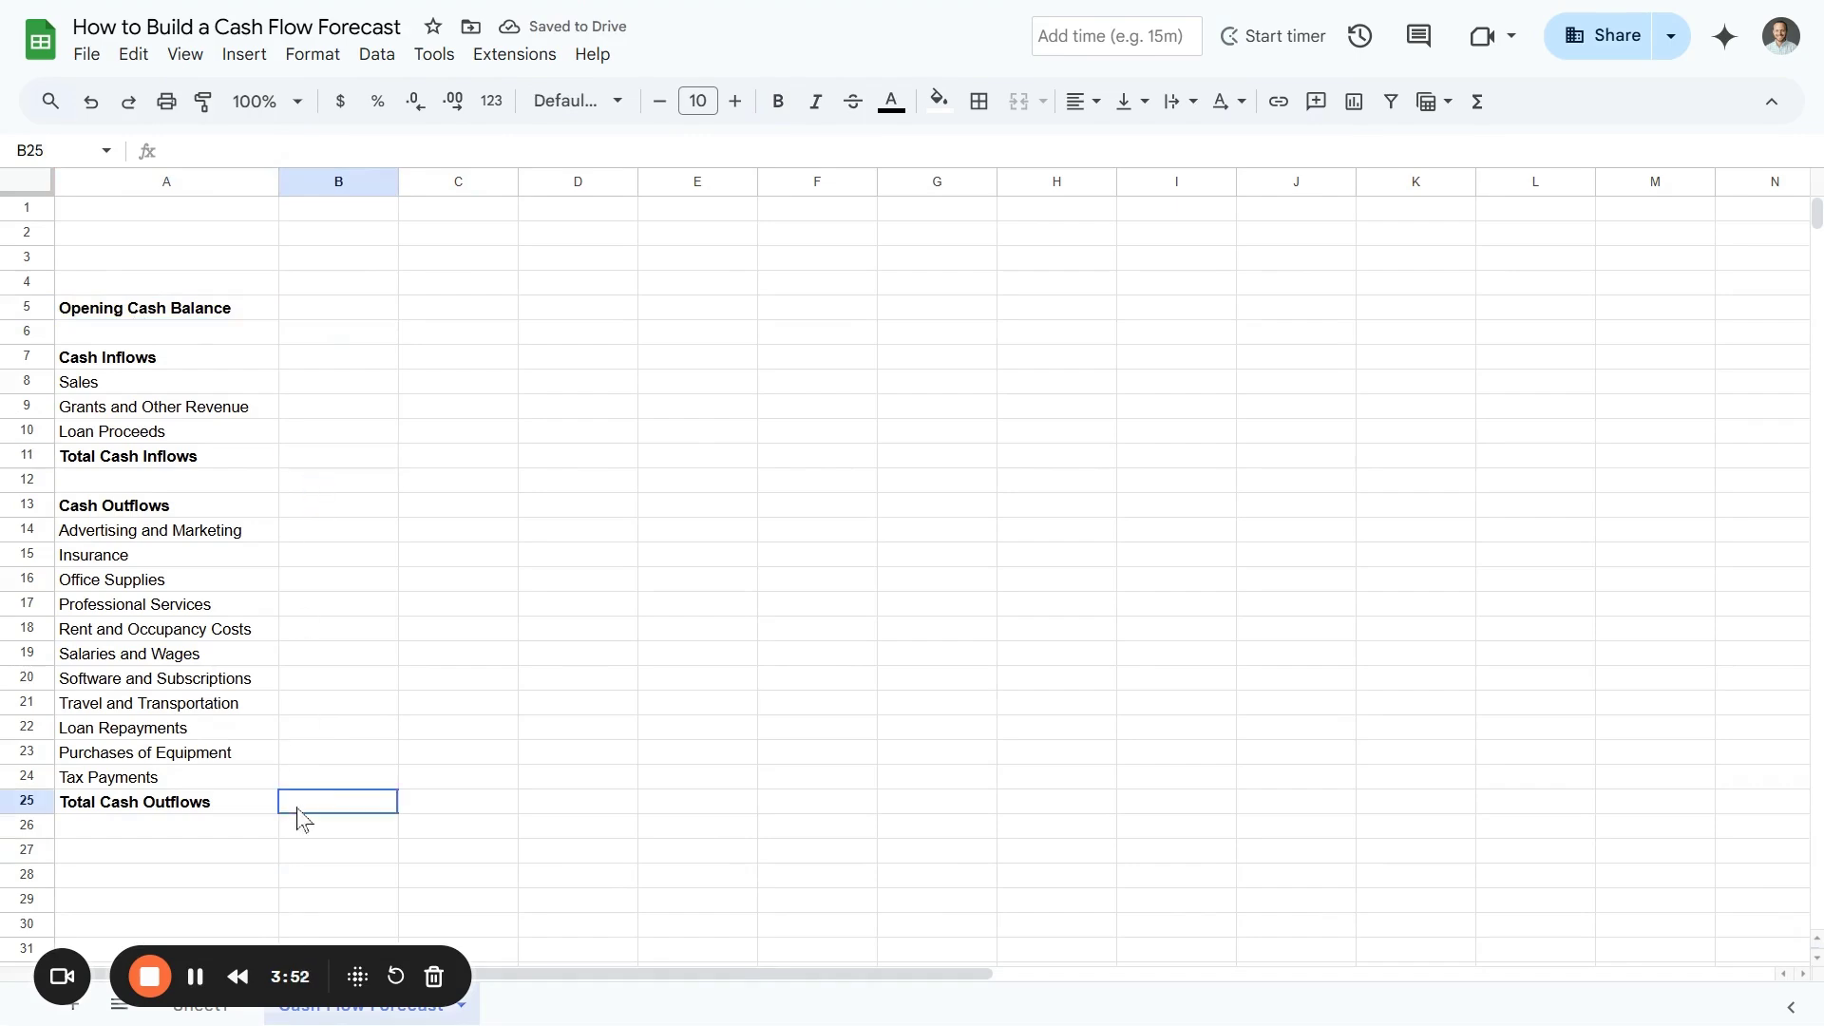
click(76, 858)
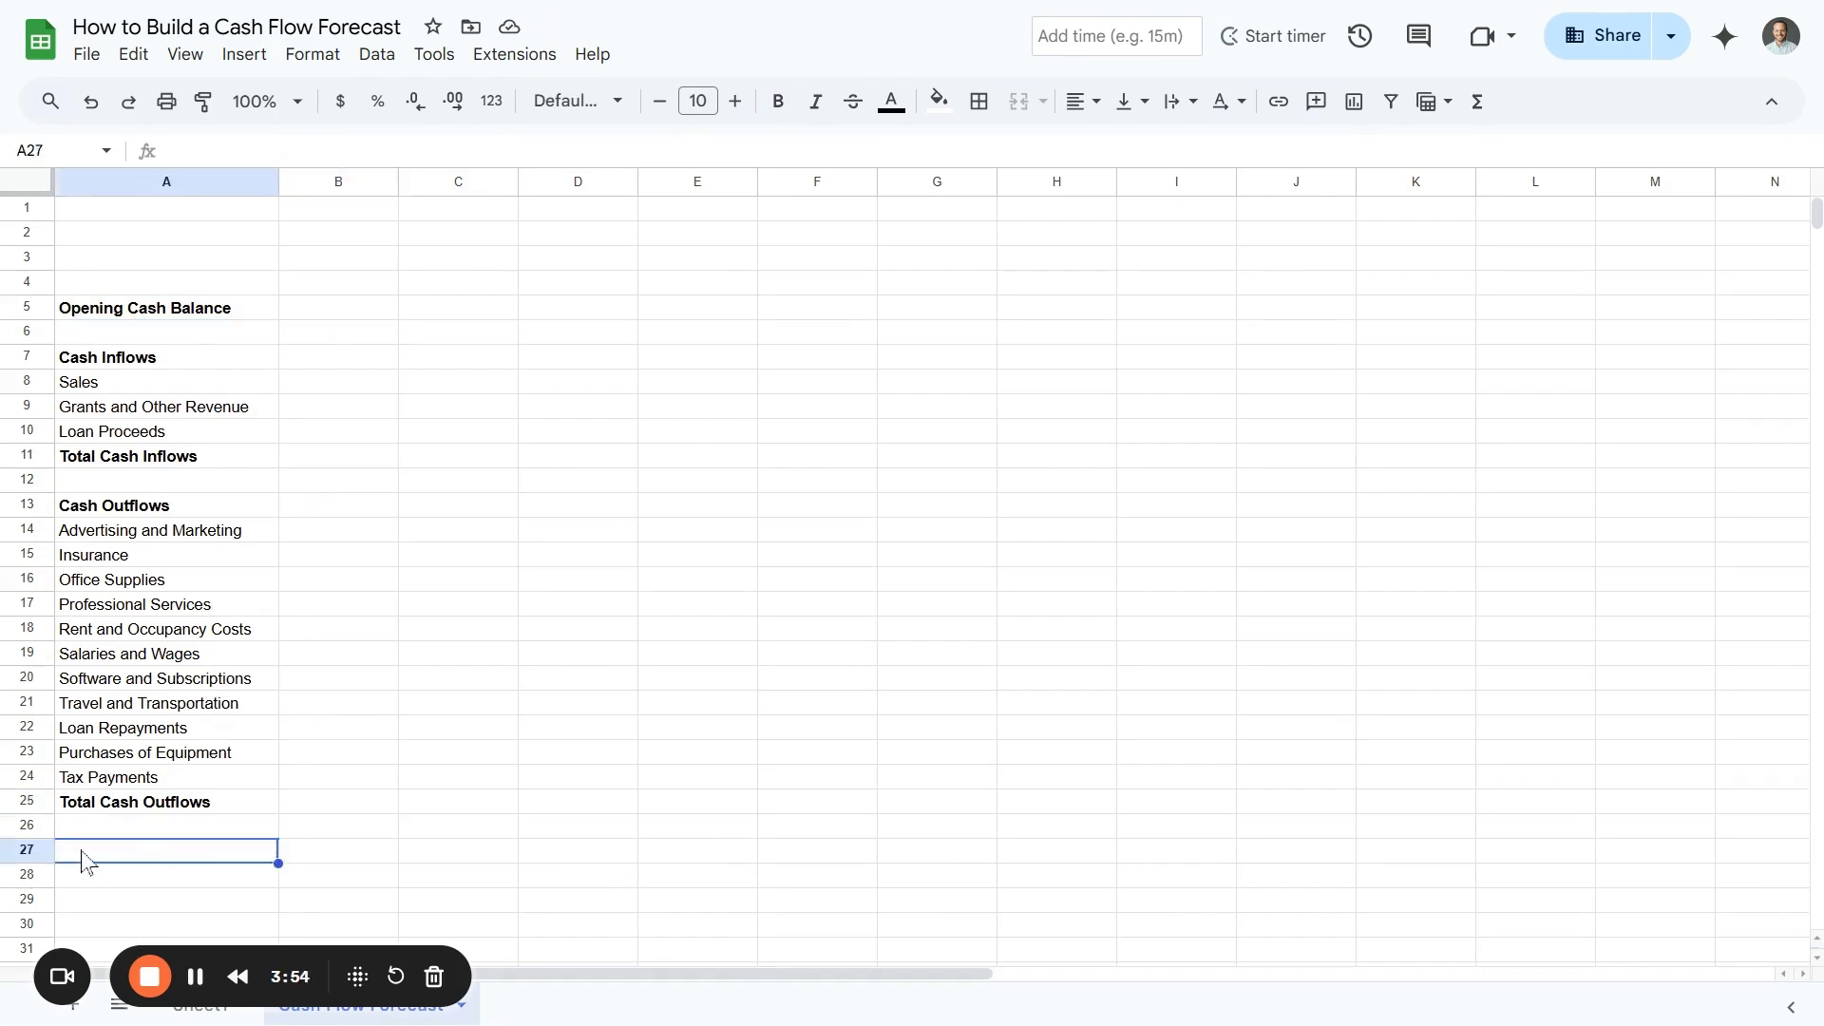
text(Closing Cash Balance)
key(Return)
click(84, 855)
key(ctrl+b)
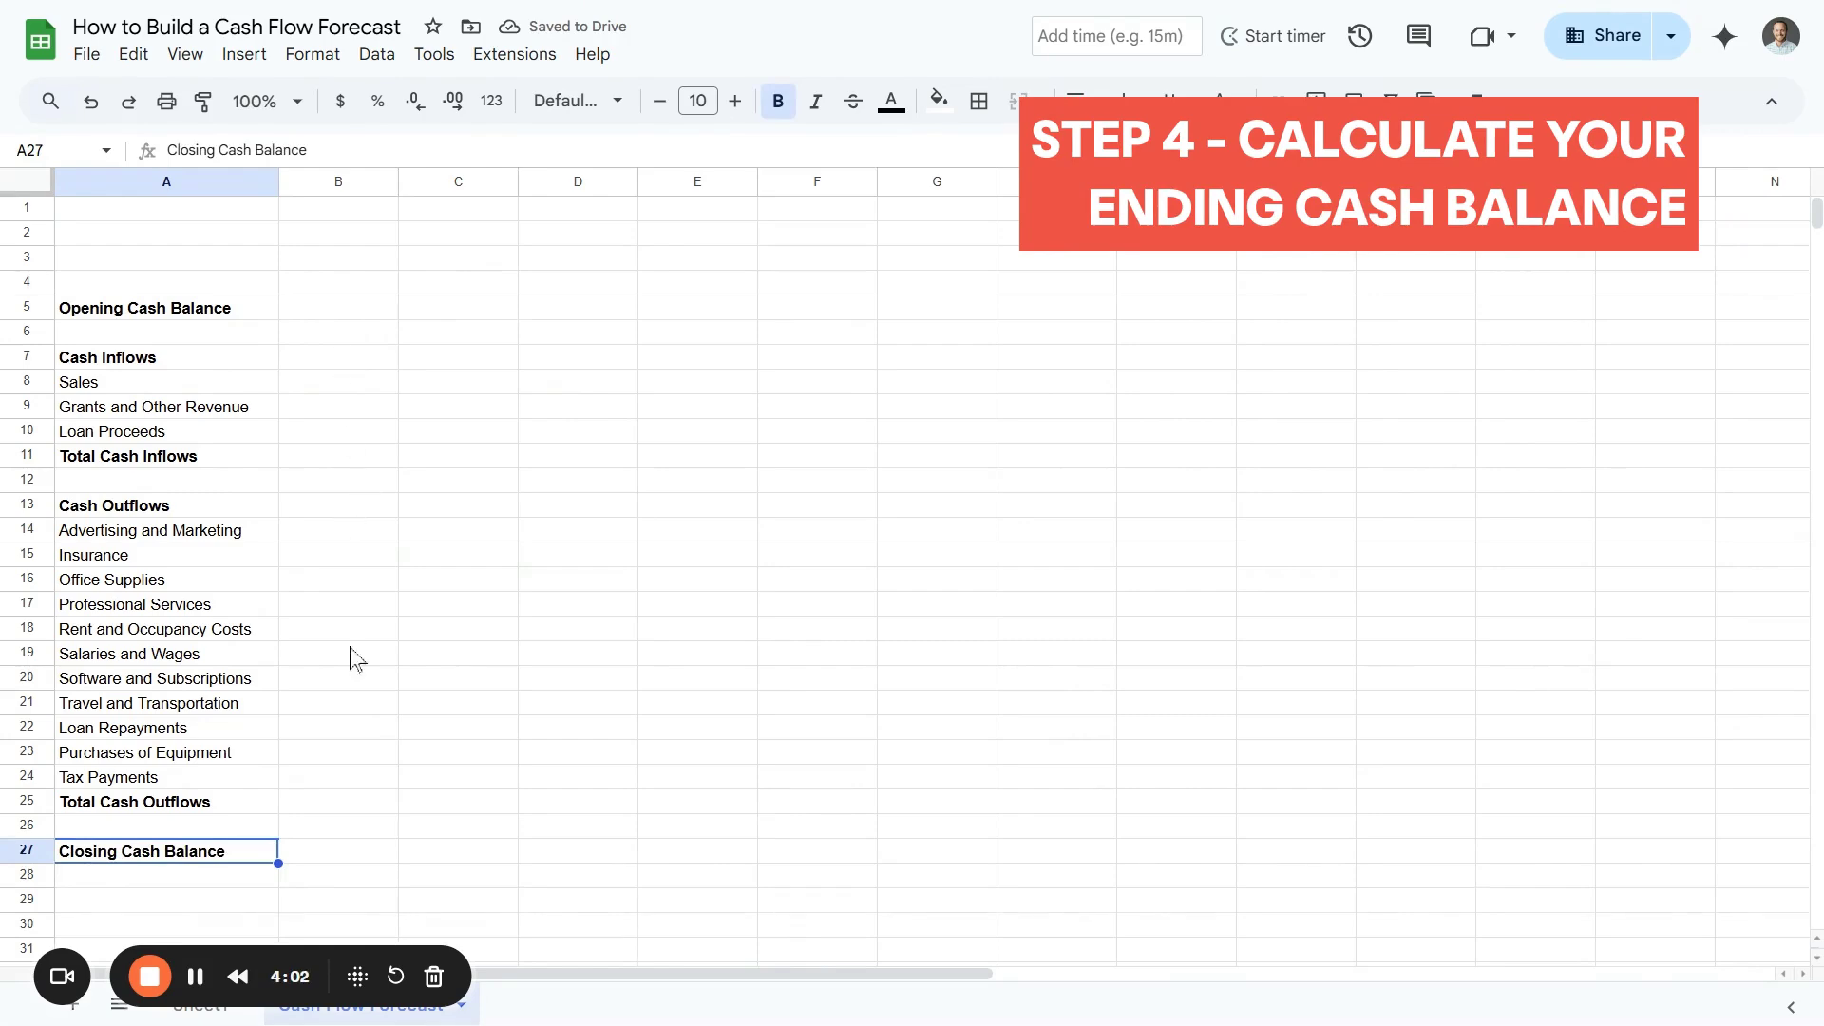
click(307, 862)
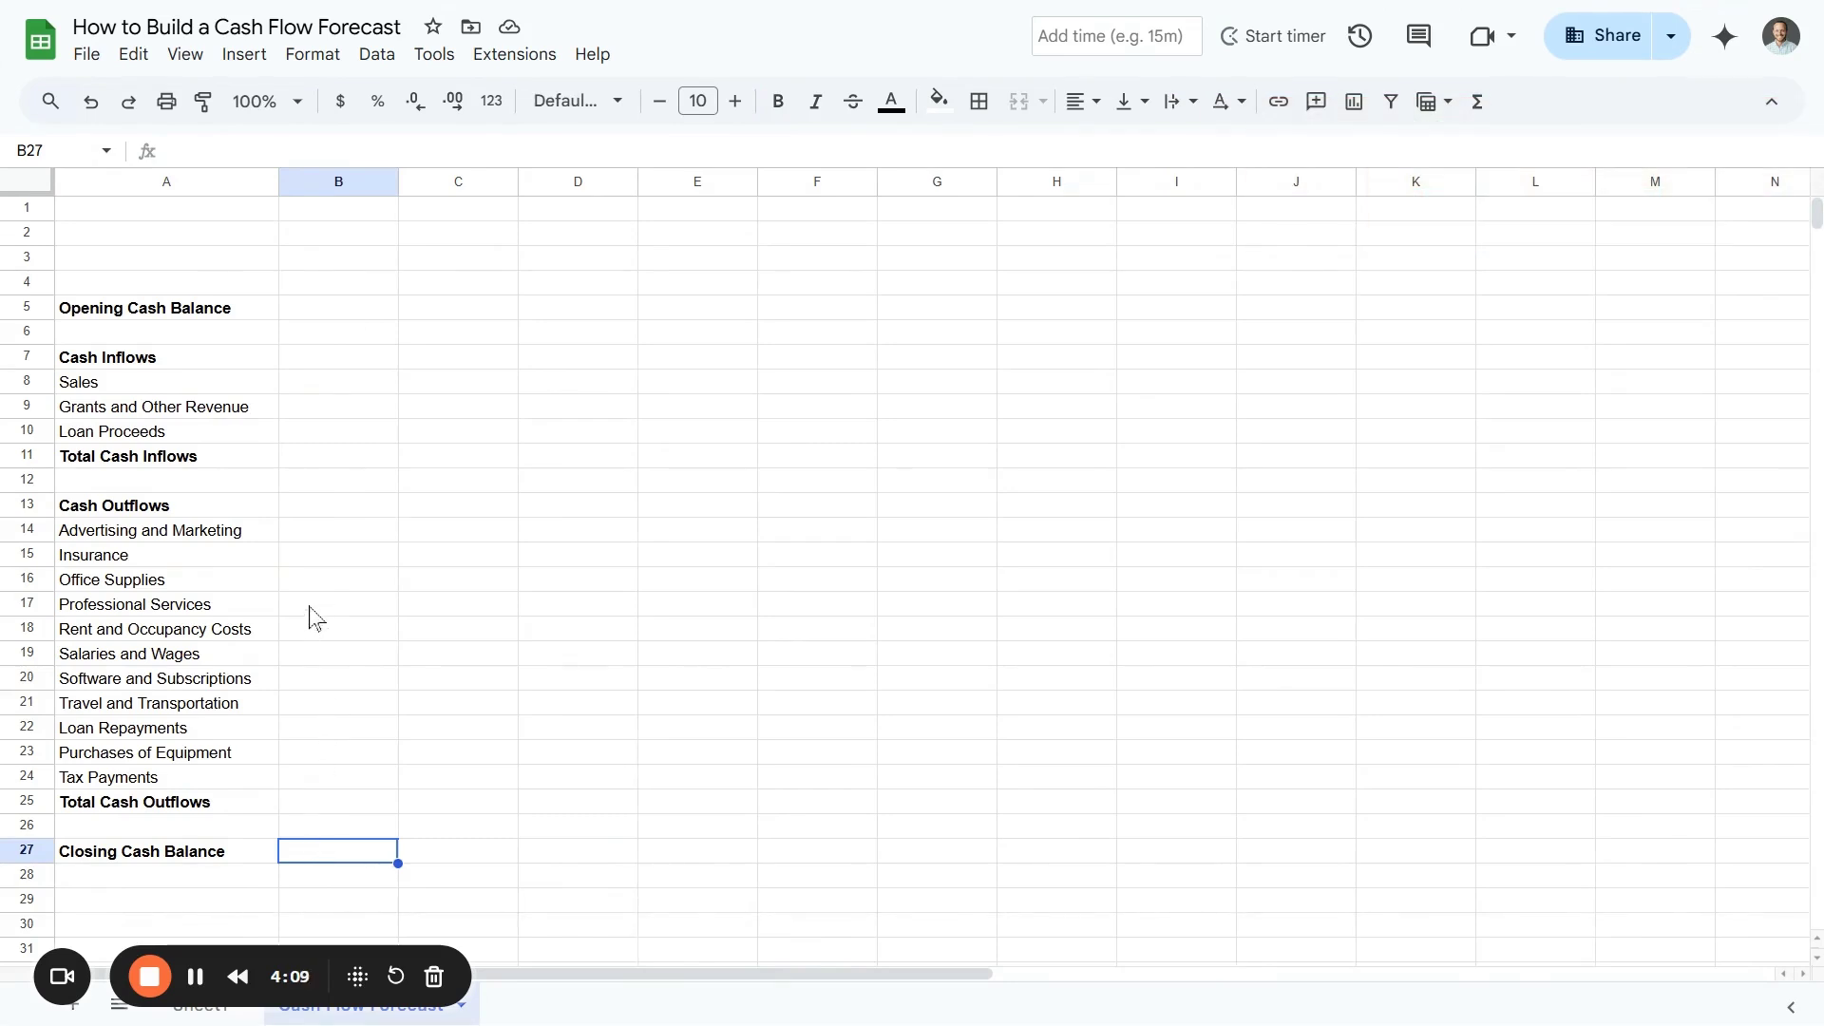
Enter =SUM(B8:B10) in B11 for Total Cash Inflows
click(321, 461)
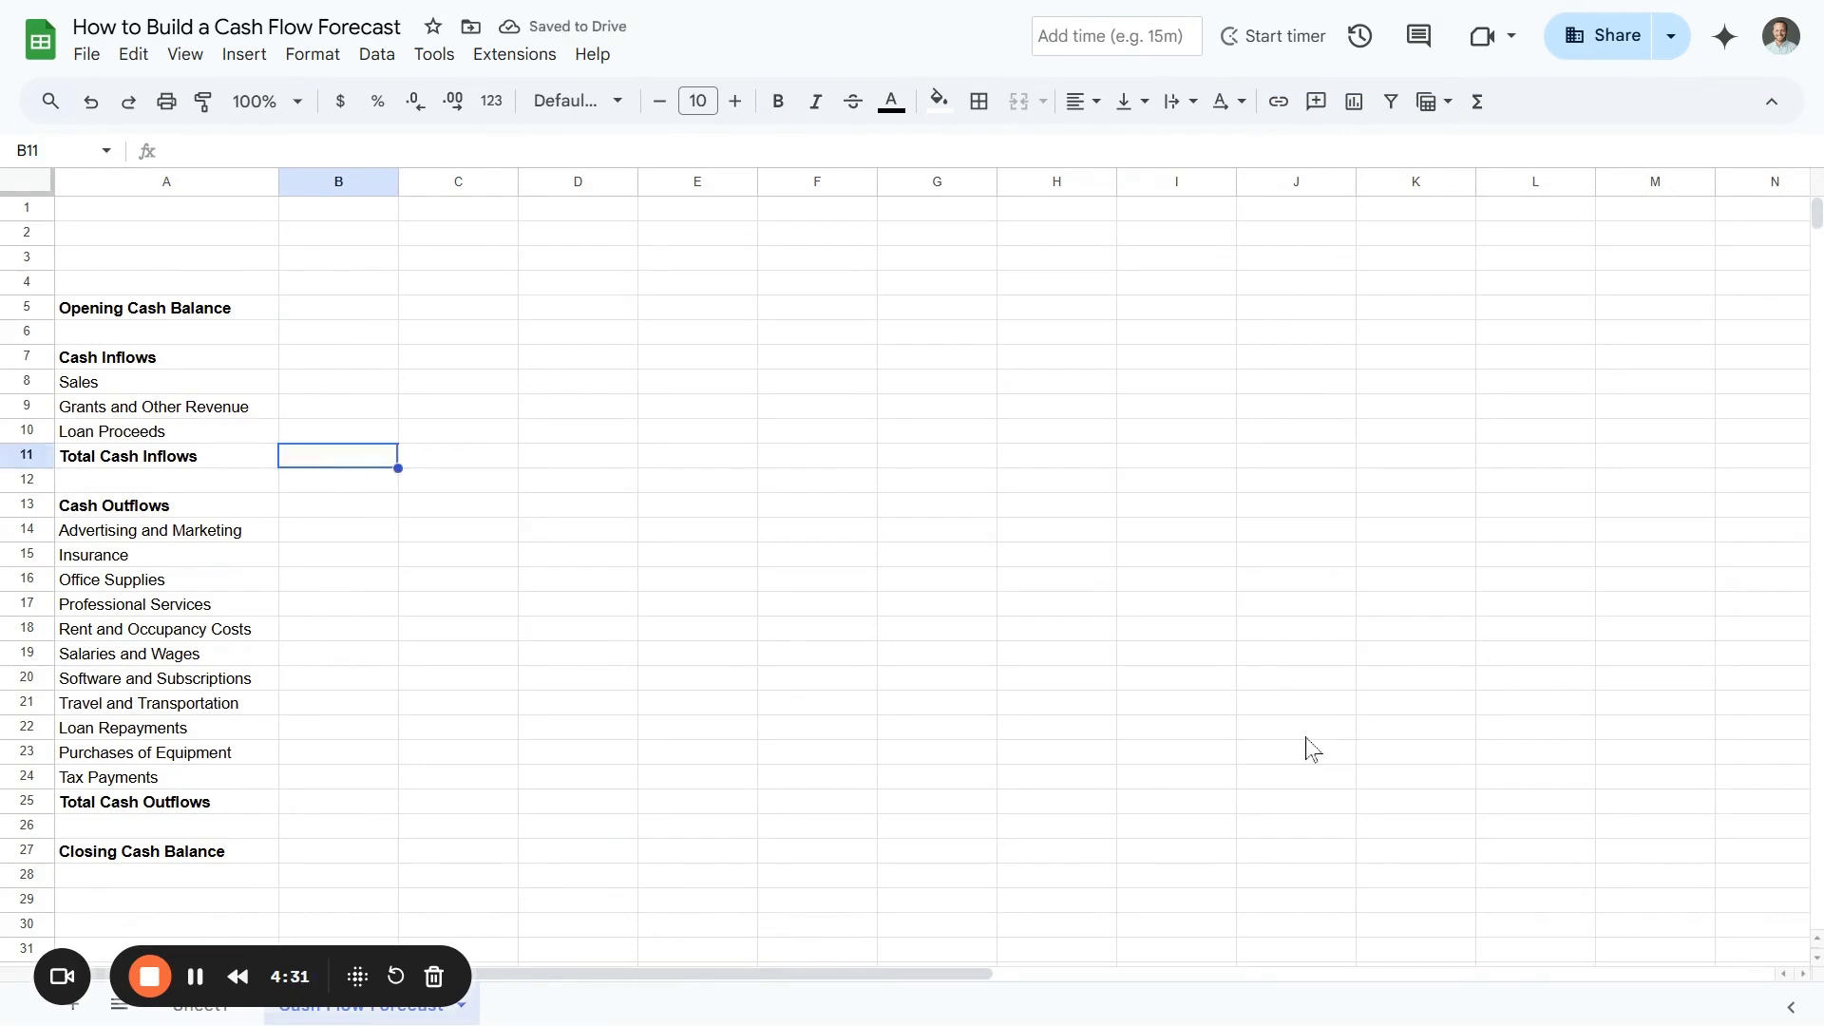
key(Return)
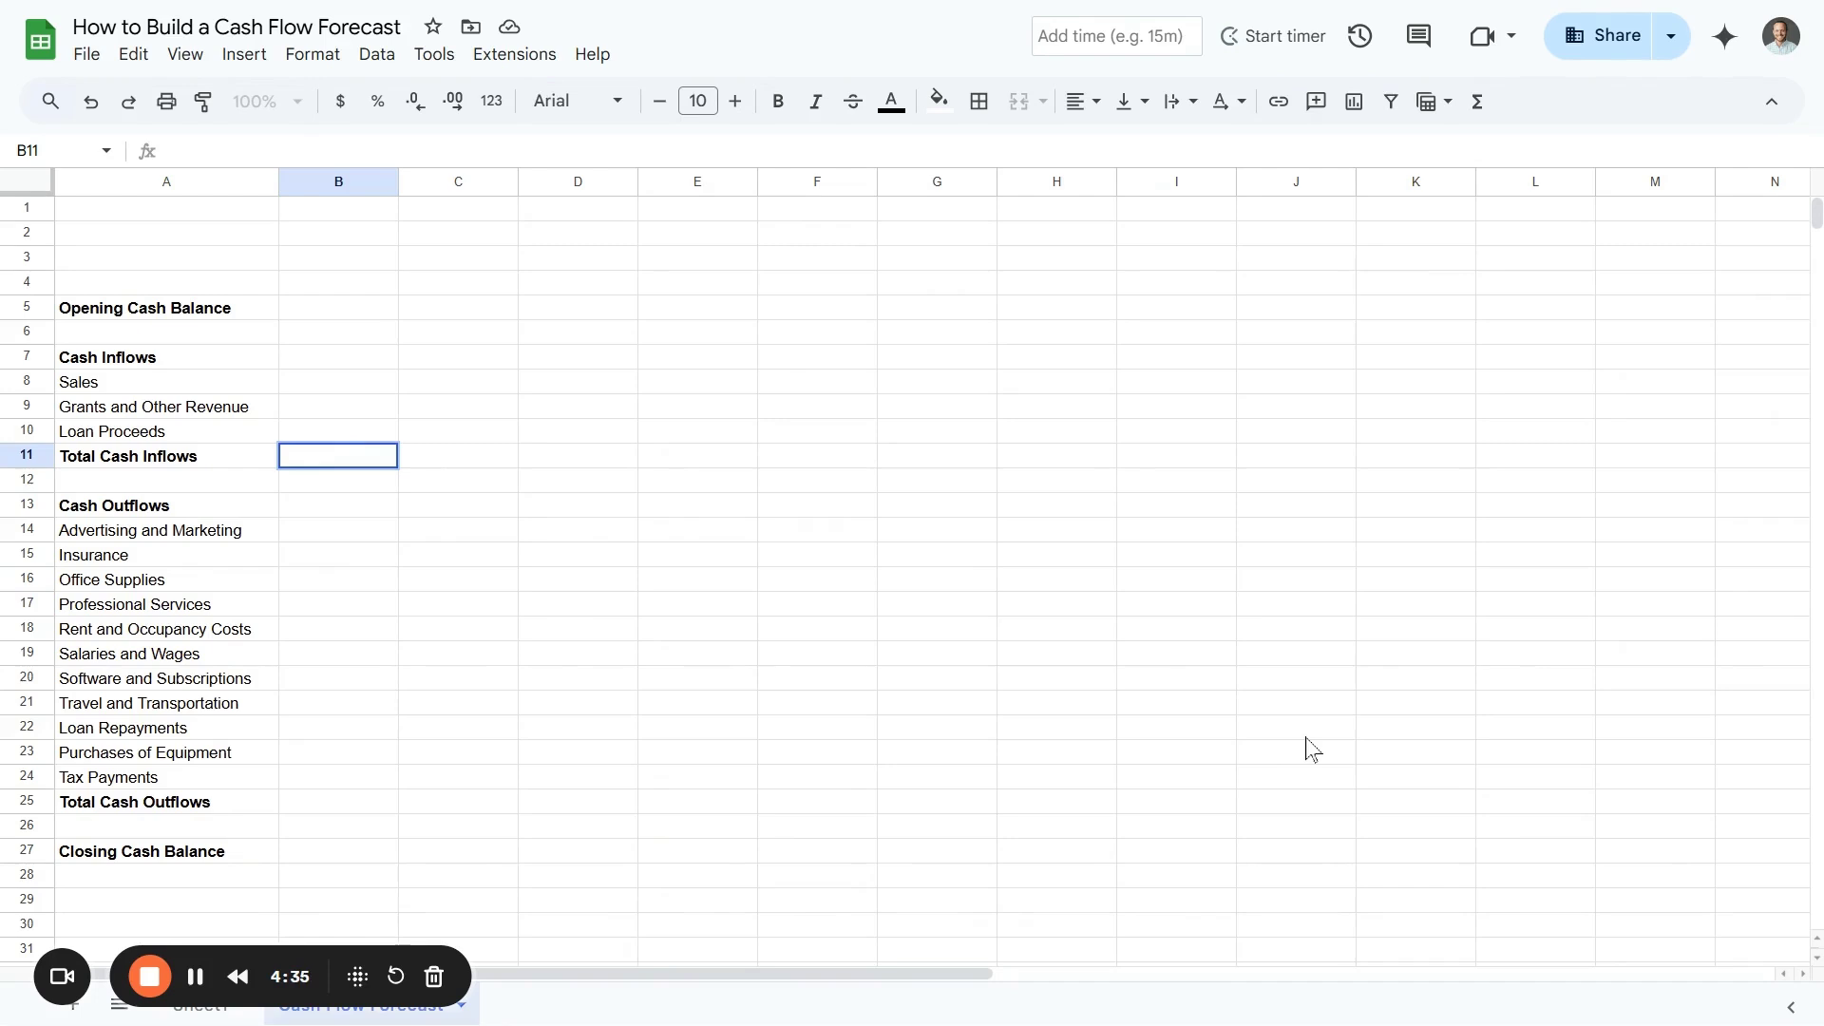
text(=sum()
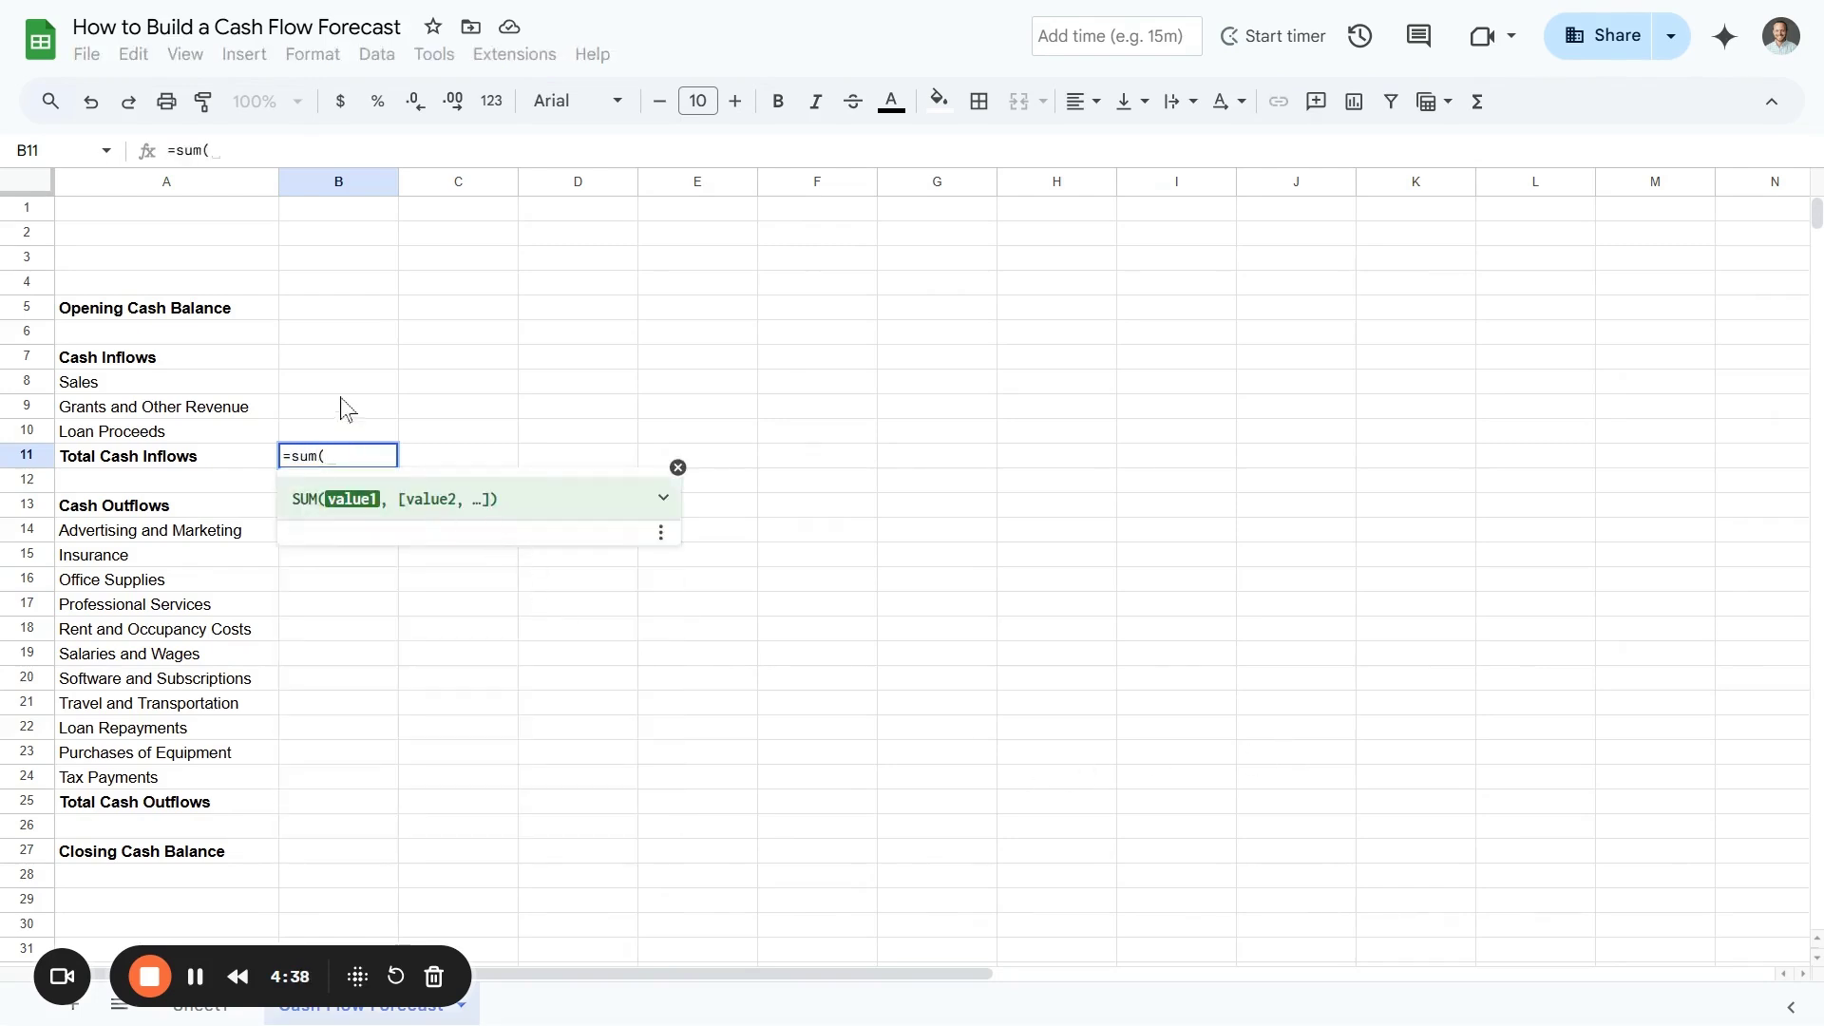
drag(344, 385, 344, 432)
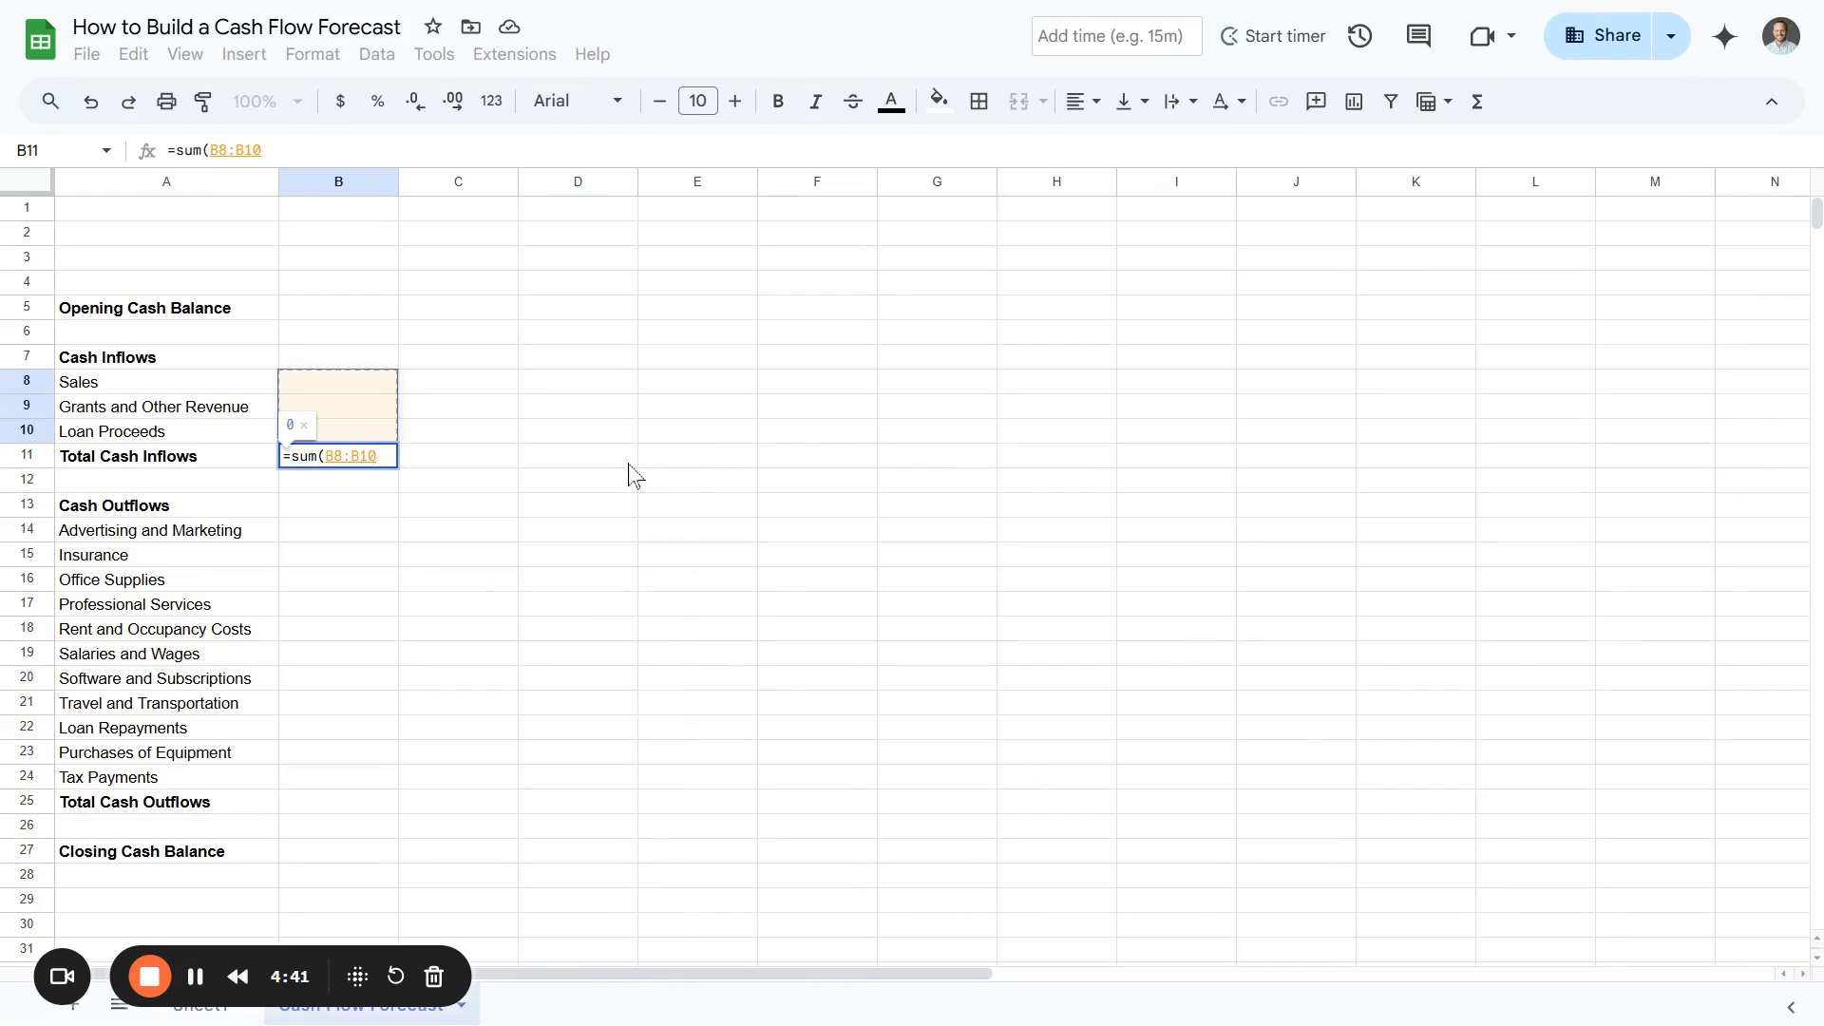
text())
key(Return)
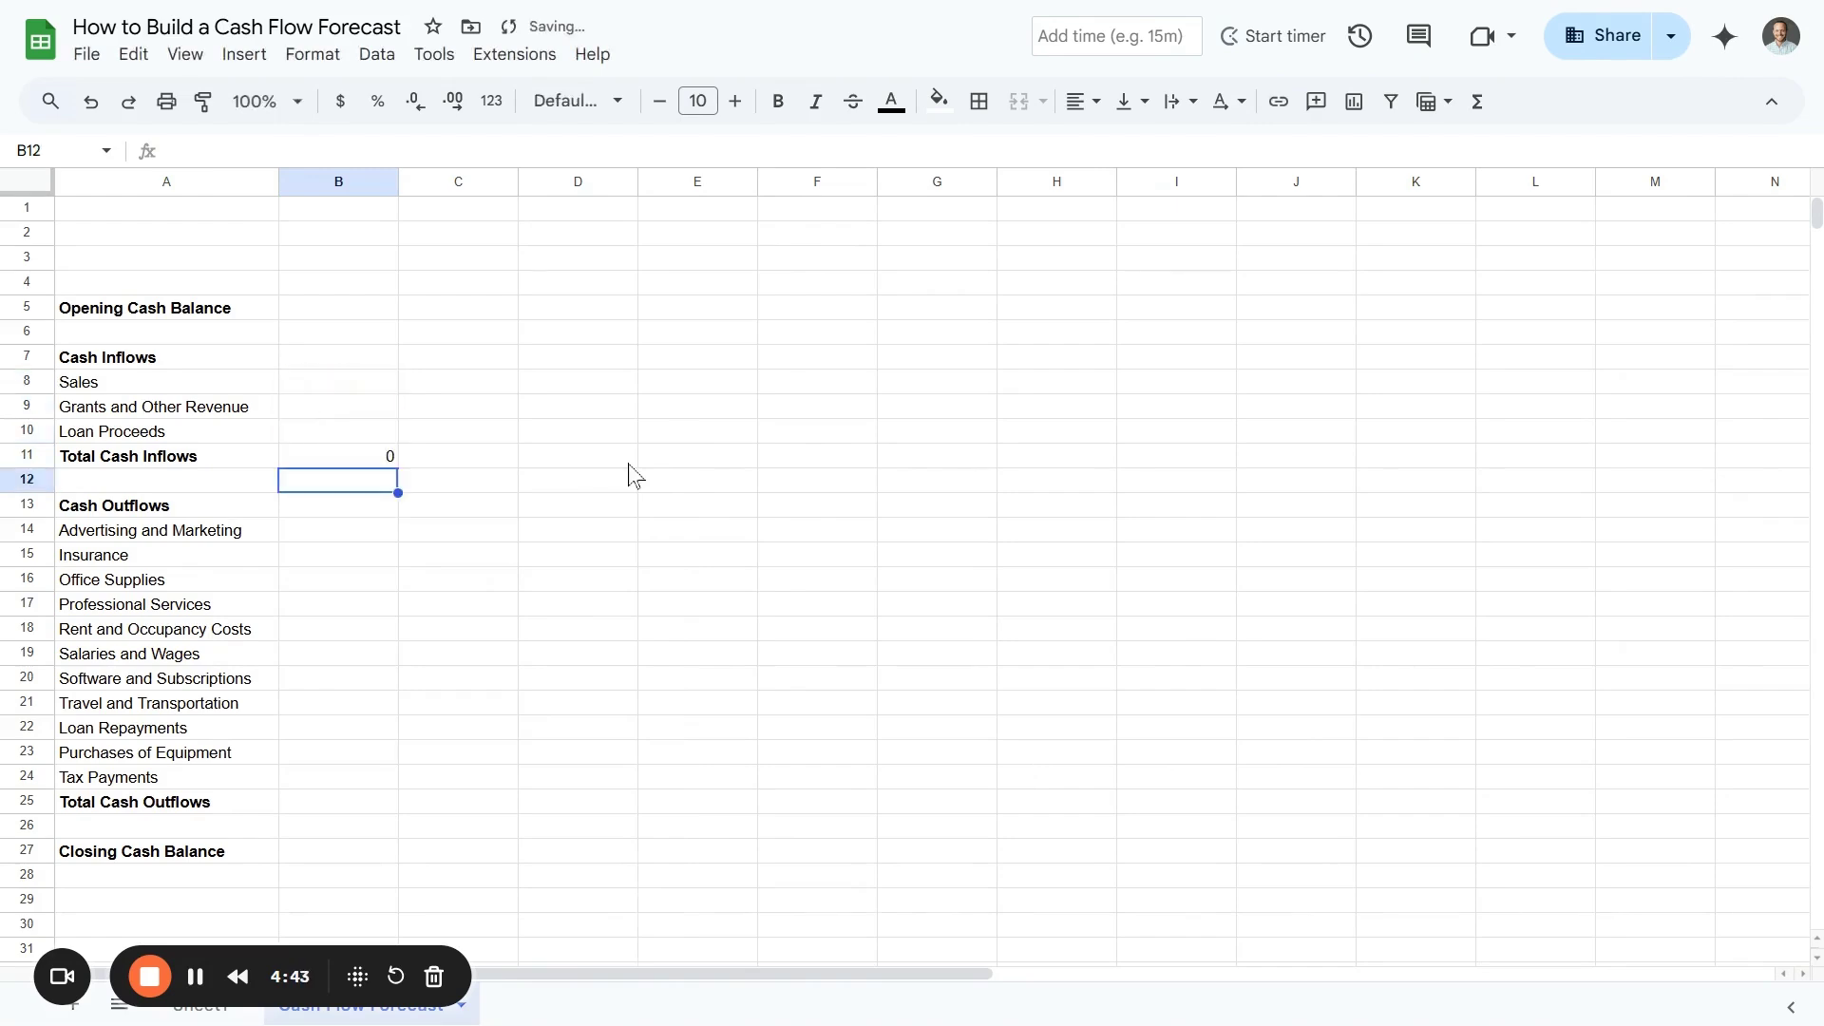
drag(365, 435, 362, 381)
click(362, 460)
Enter =SUM(B14:B24) in B25 for Total Cash Outflows
click(325, 804)
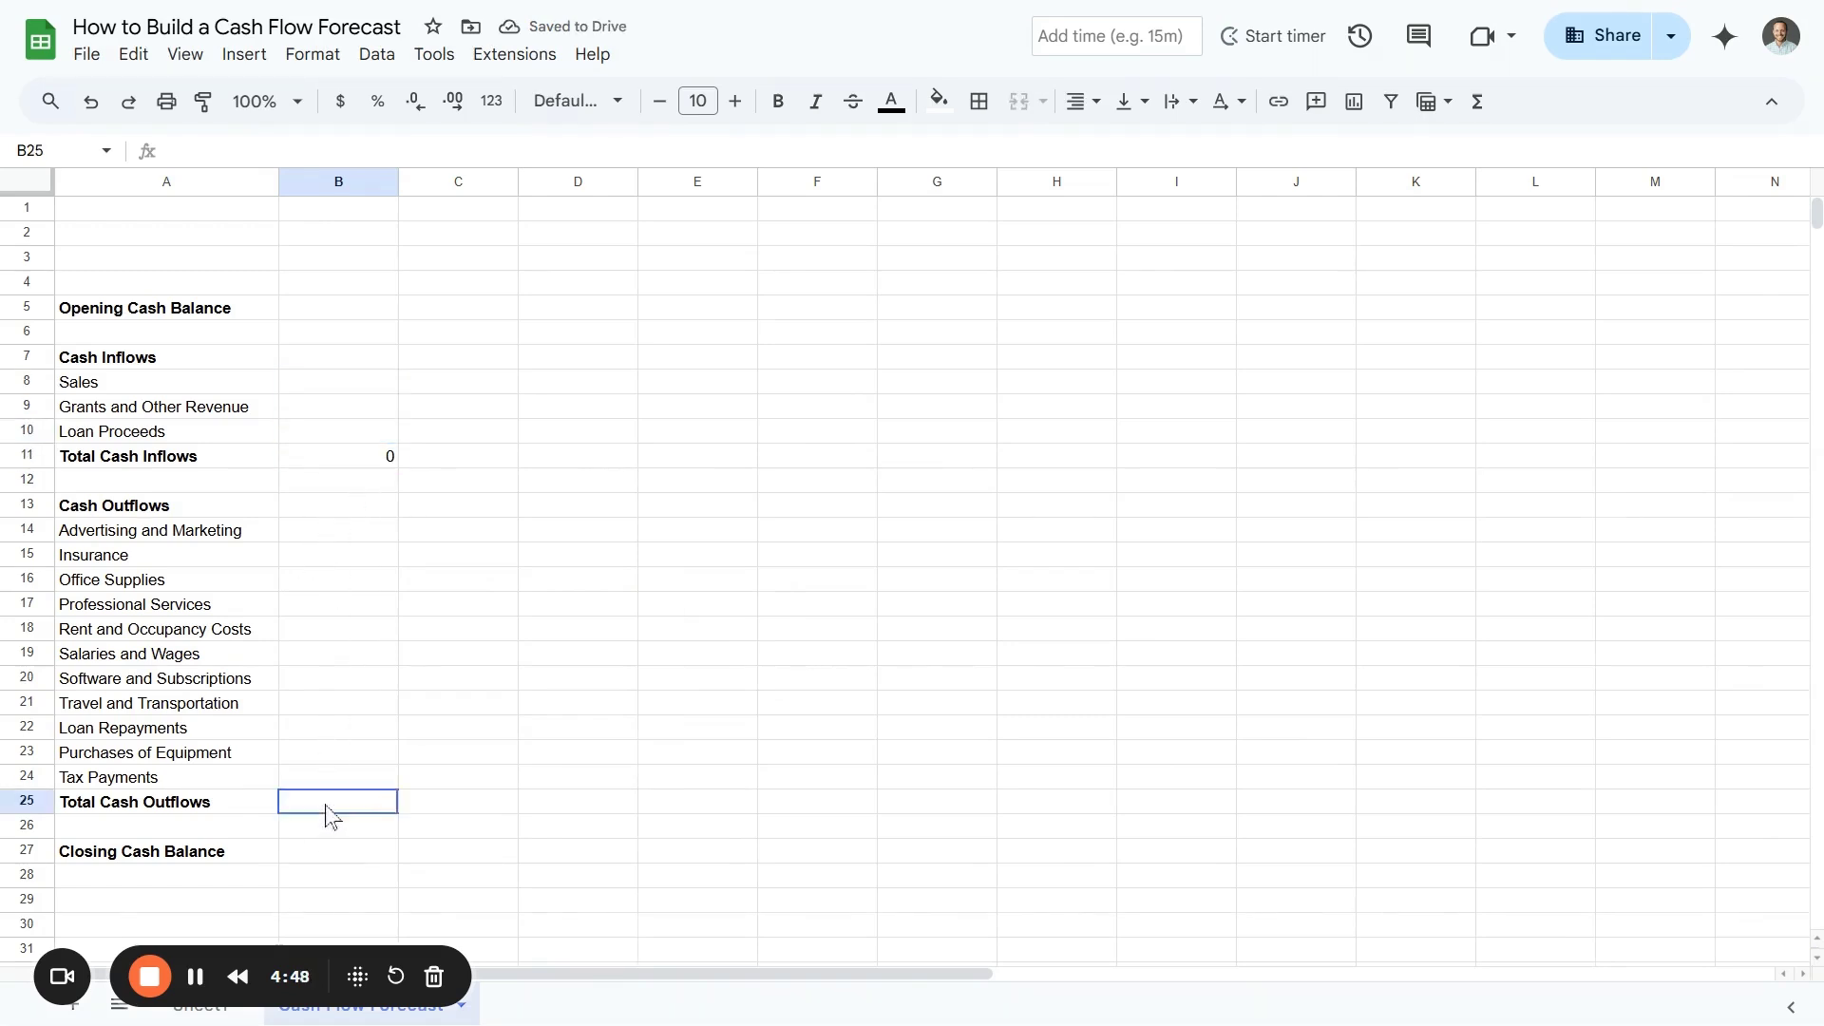
text(=sum()
drag(318, 535, 318, 777)
text())
key(Return)
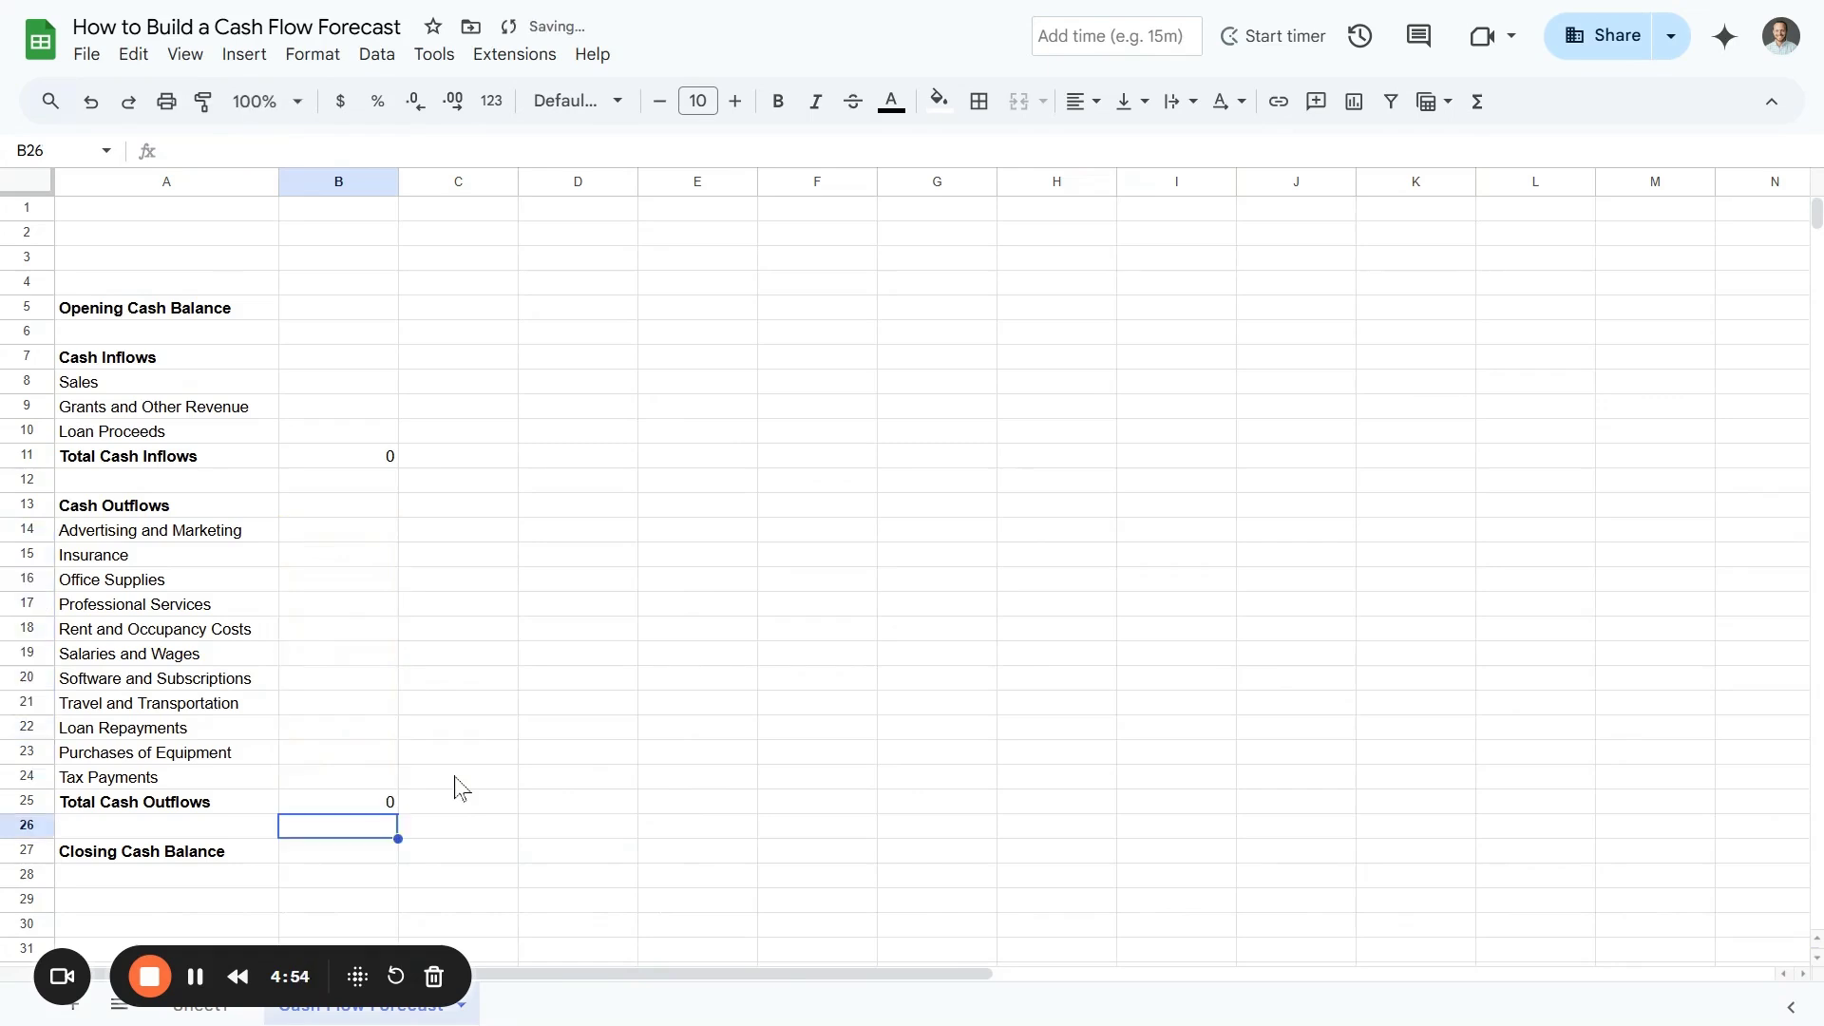
click(308, 857)
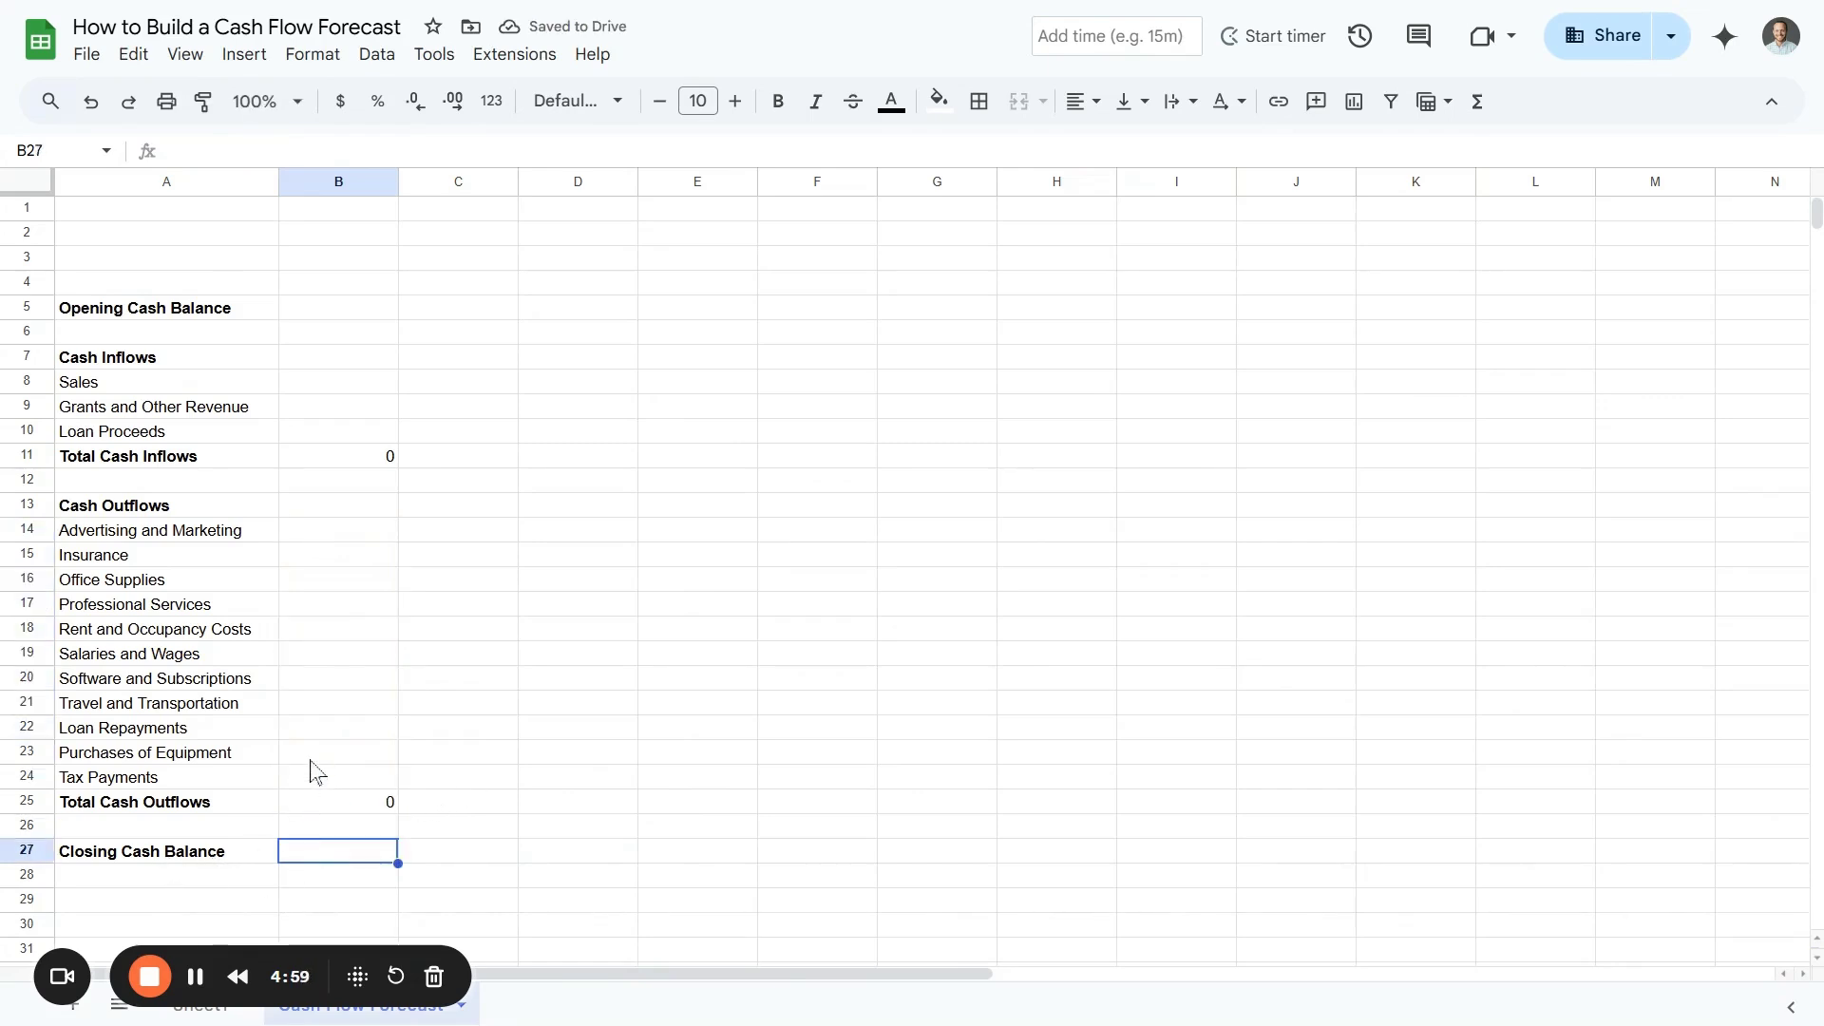
Enter =B5+B11-B25 in B27 as the closing balance and check the referenced cells
text(=)
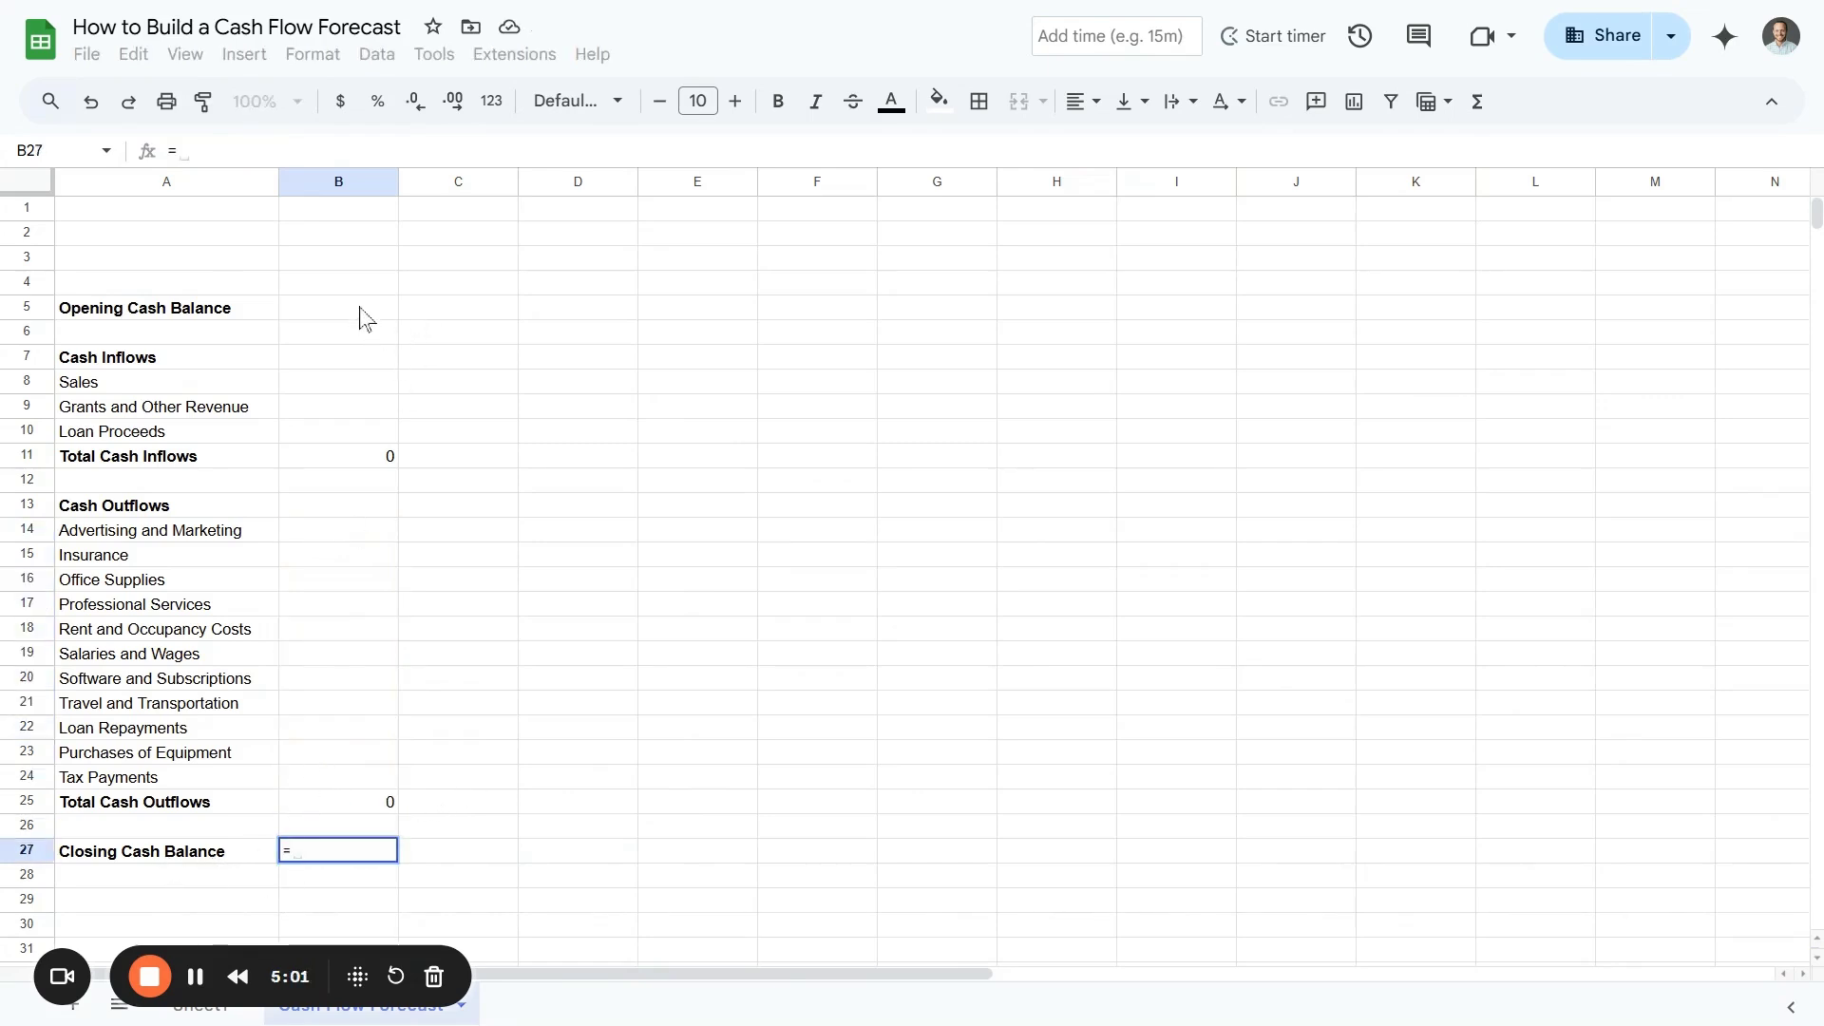
click(361, 316)
text(+)
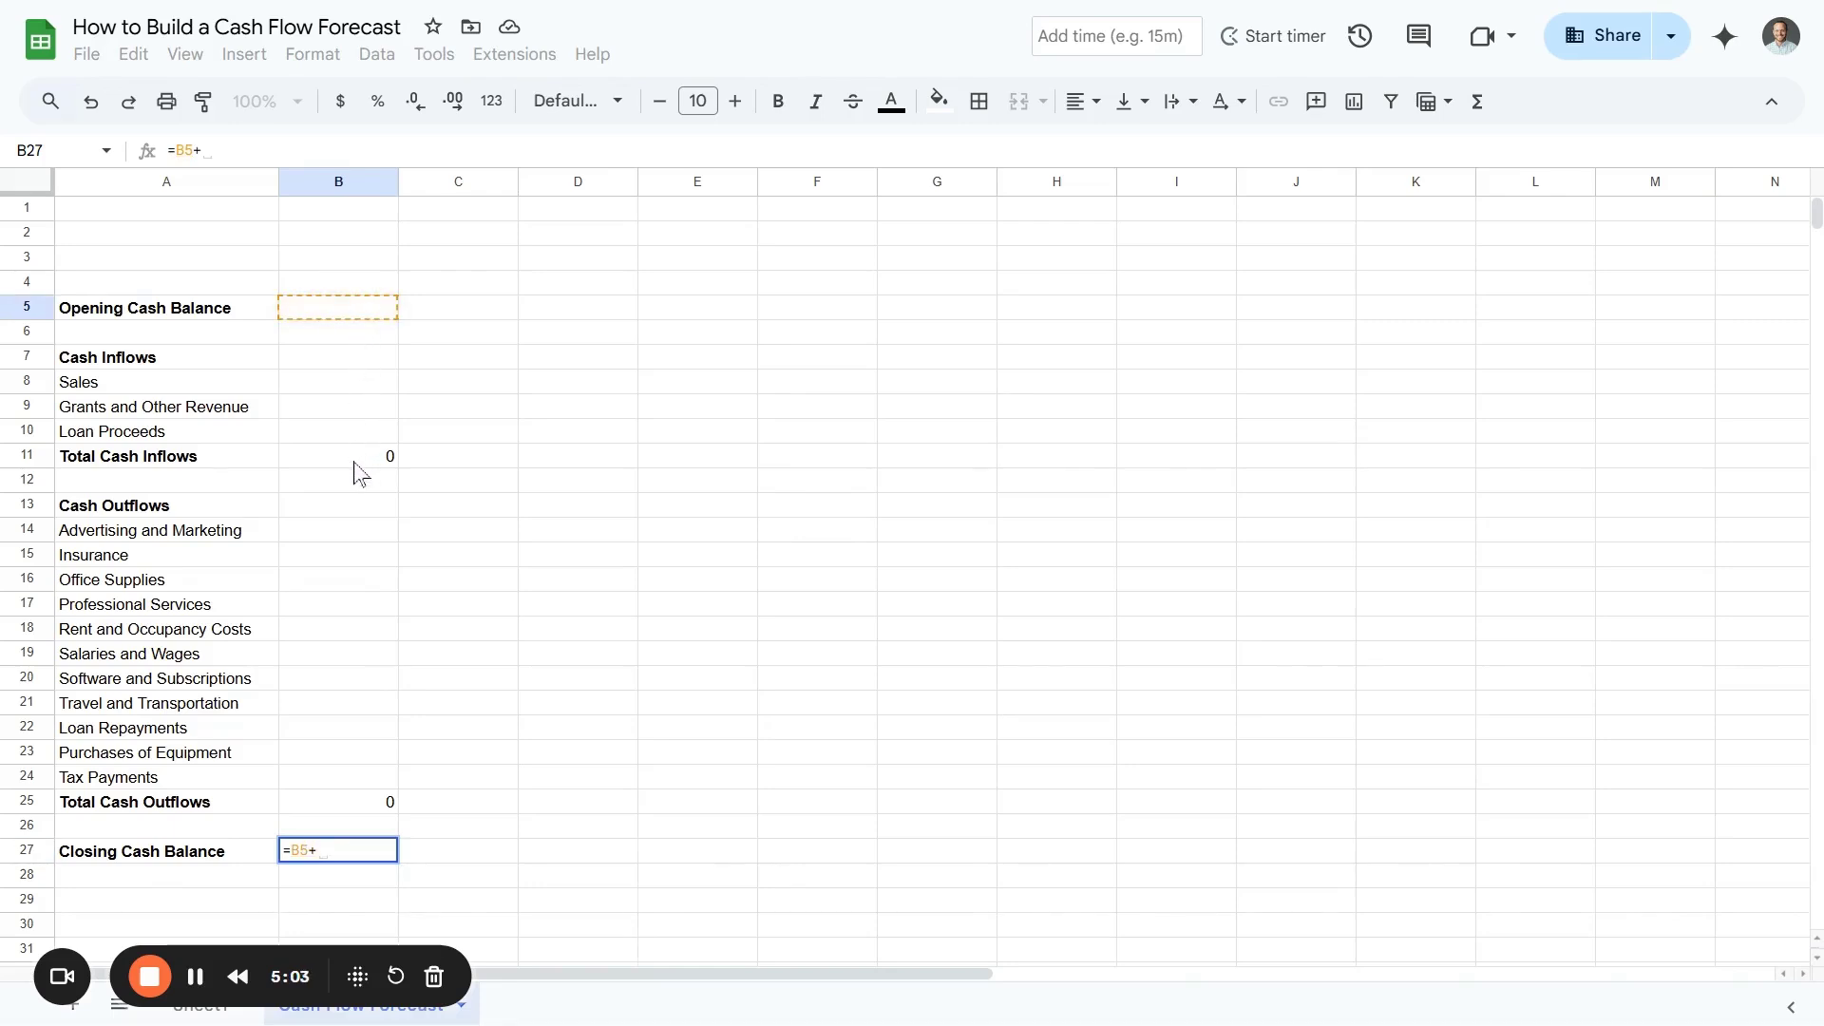
click(360, 459)
text(-)
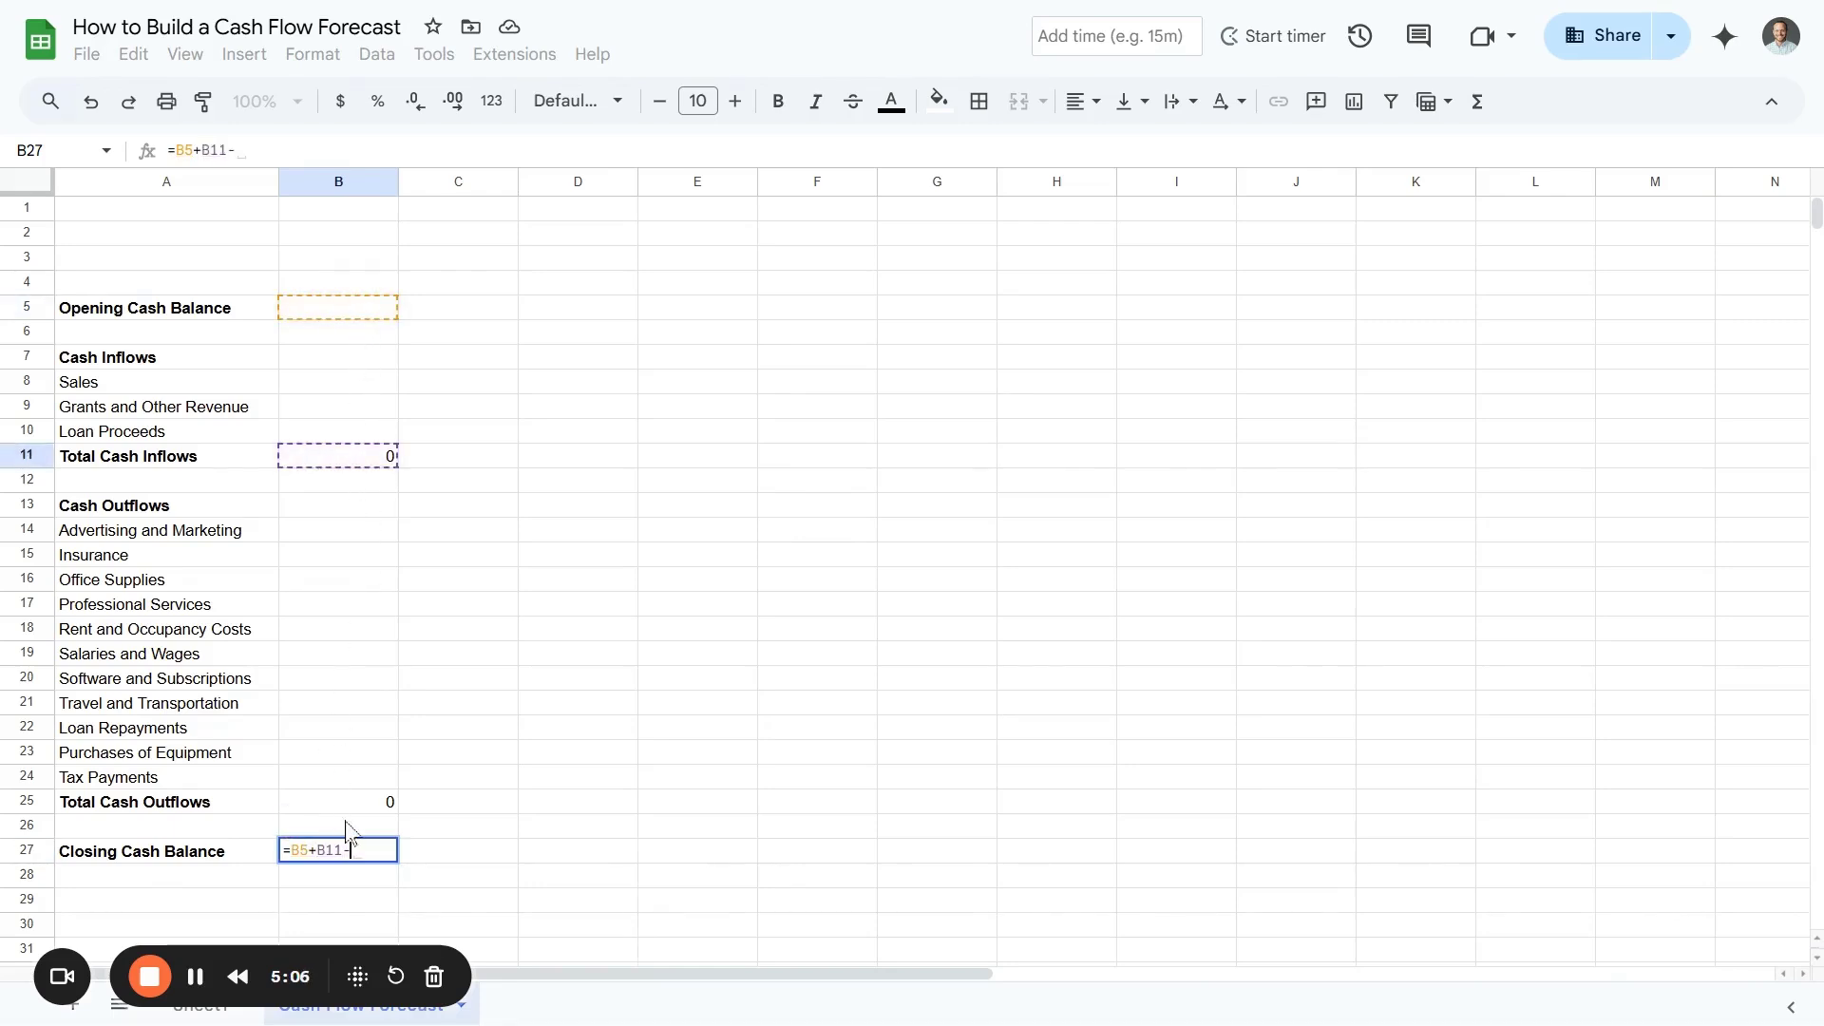
click(356, 806)
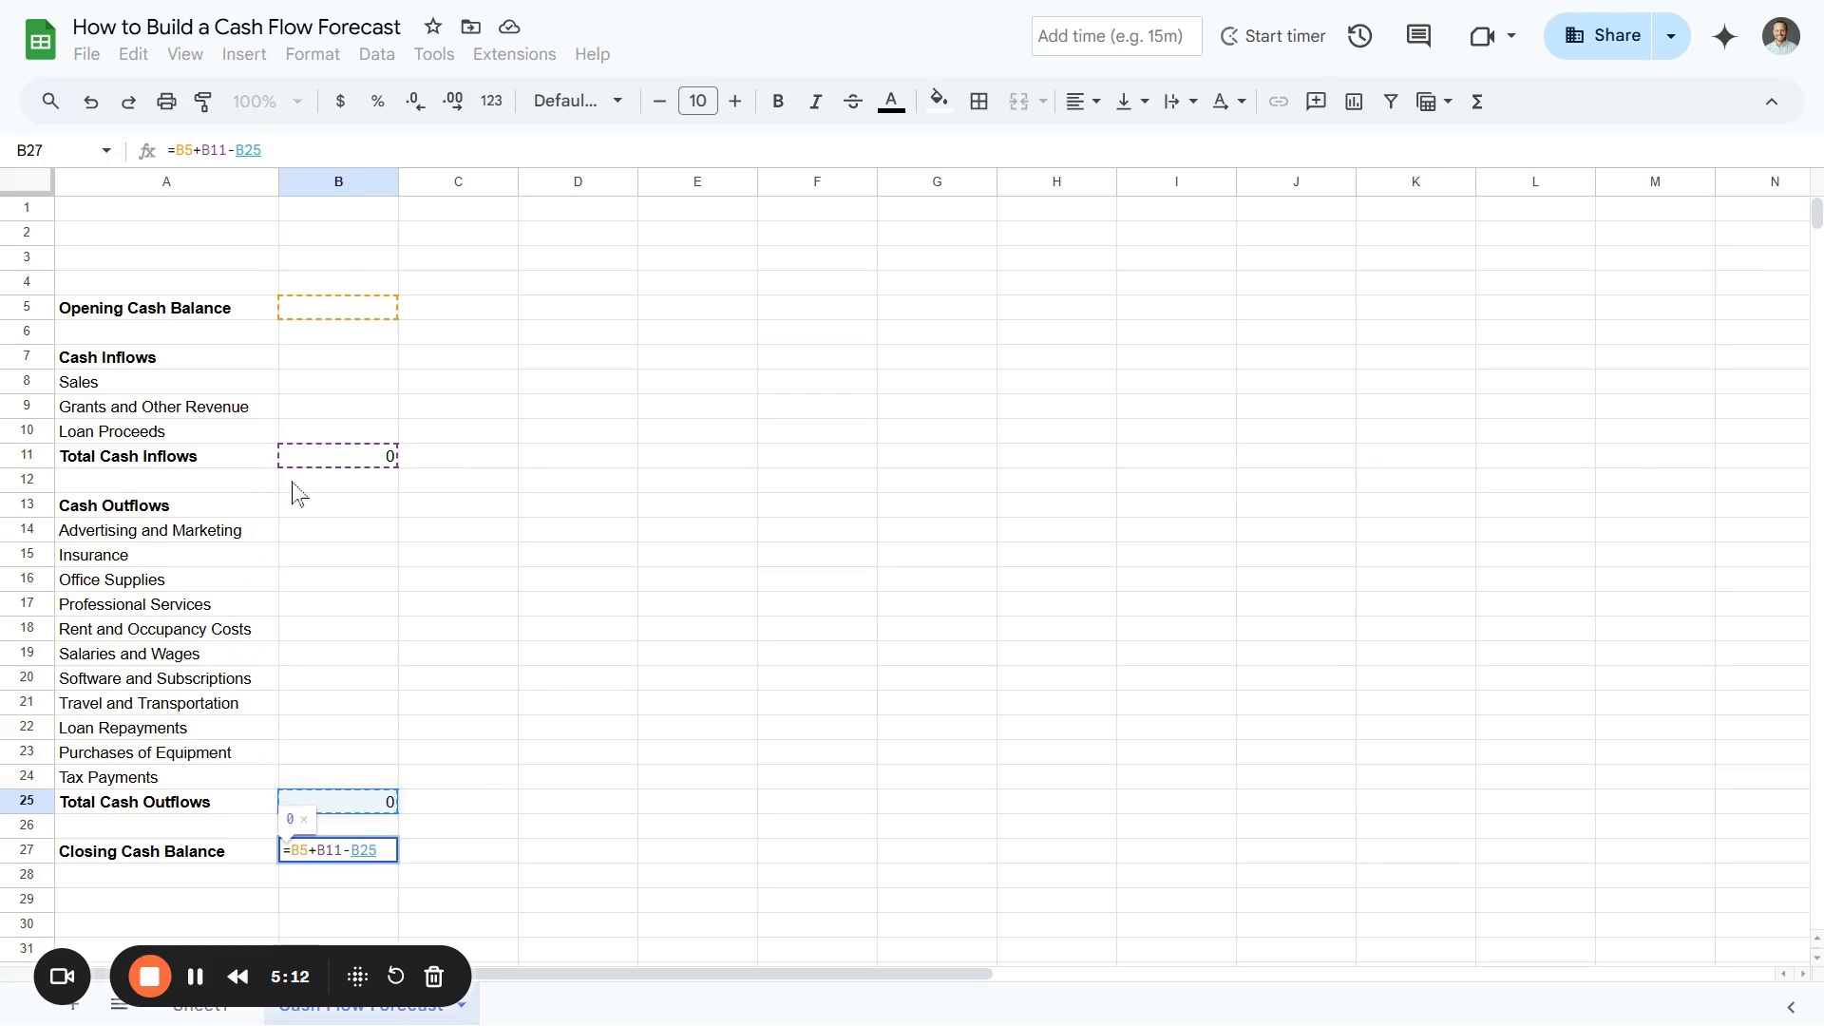
key(Return)
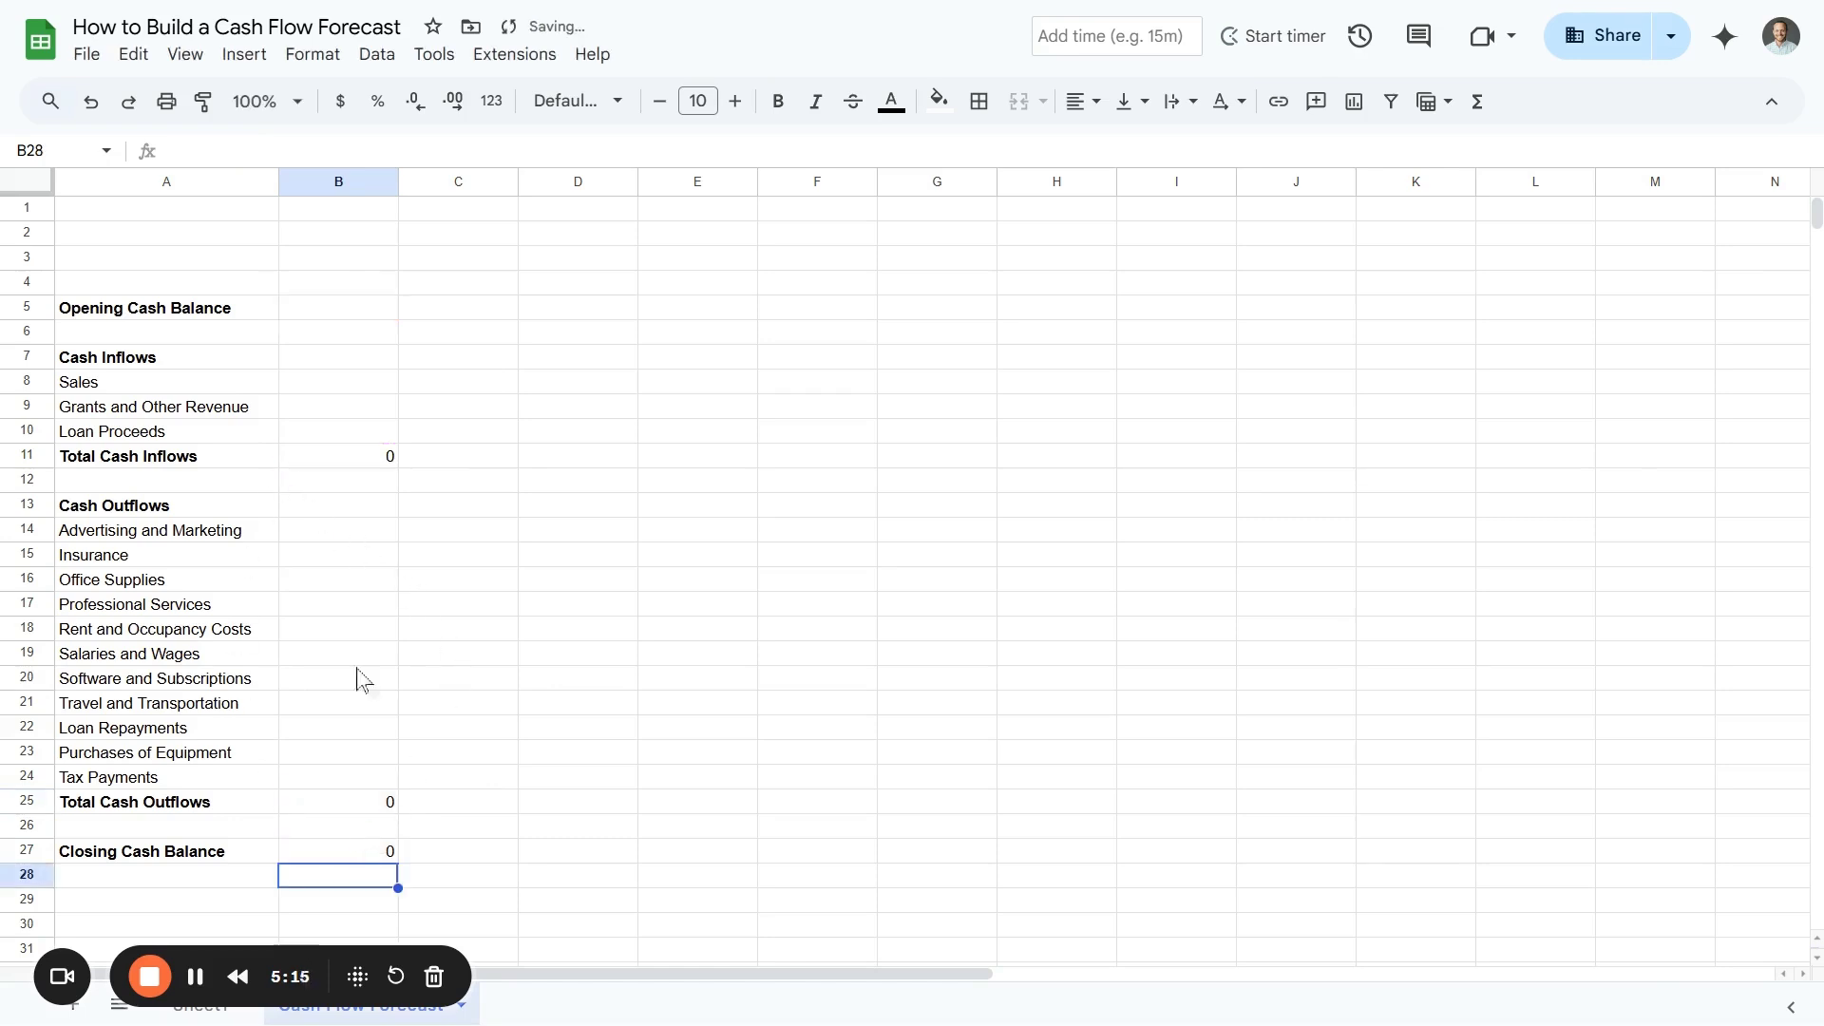
click(344, 312)
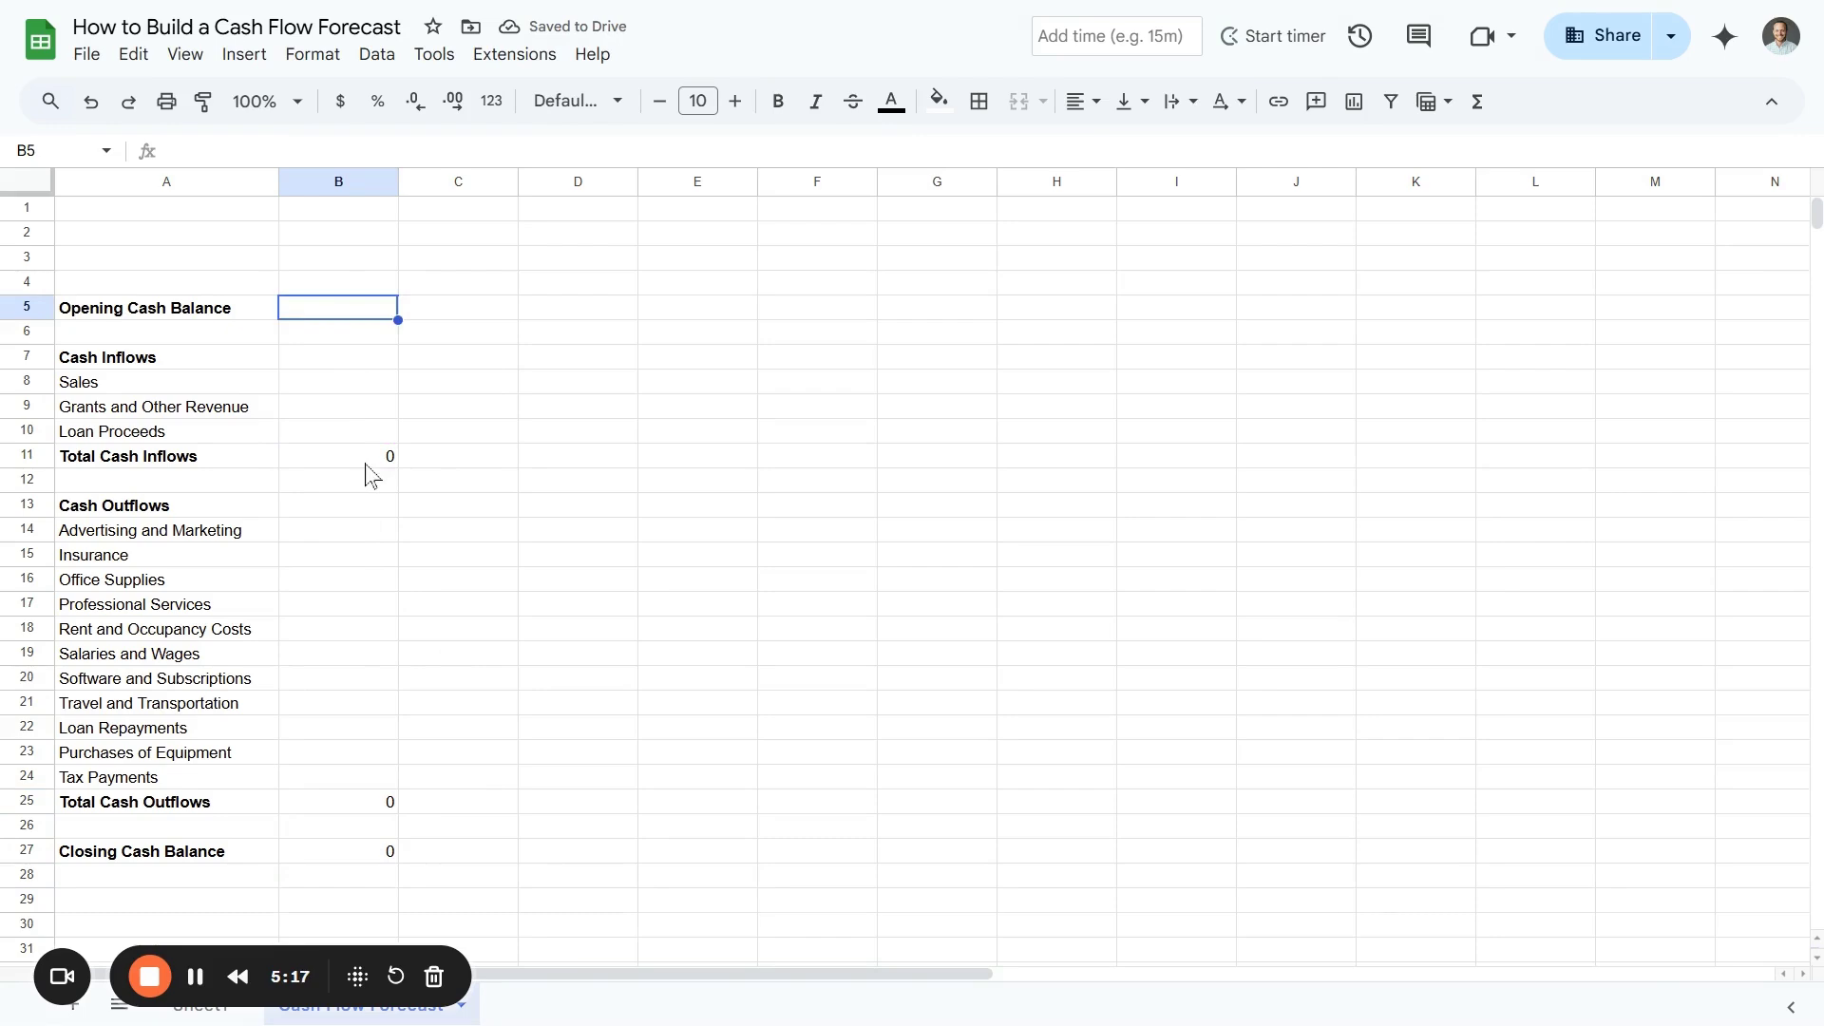
click(367, 461)
click(377, 852)
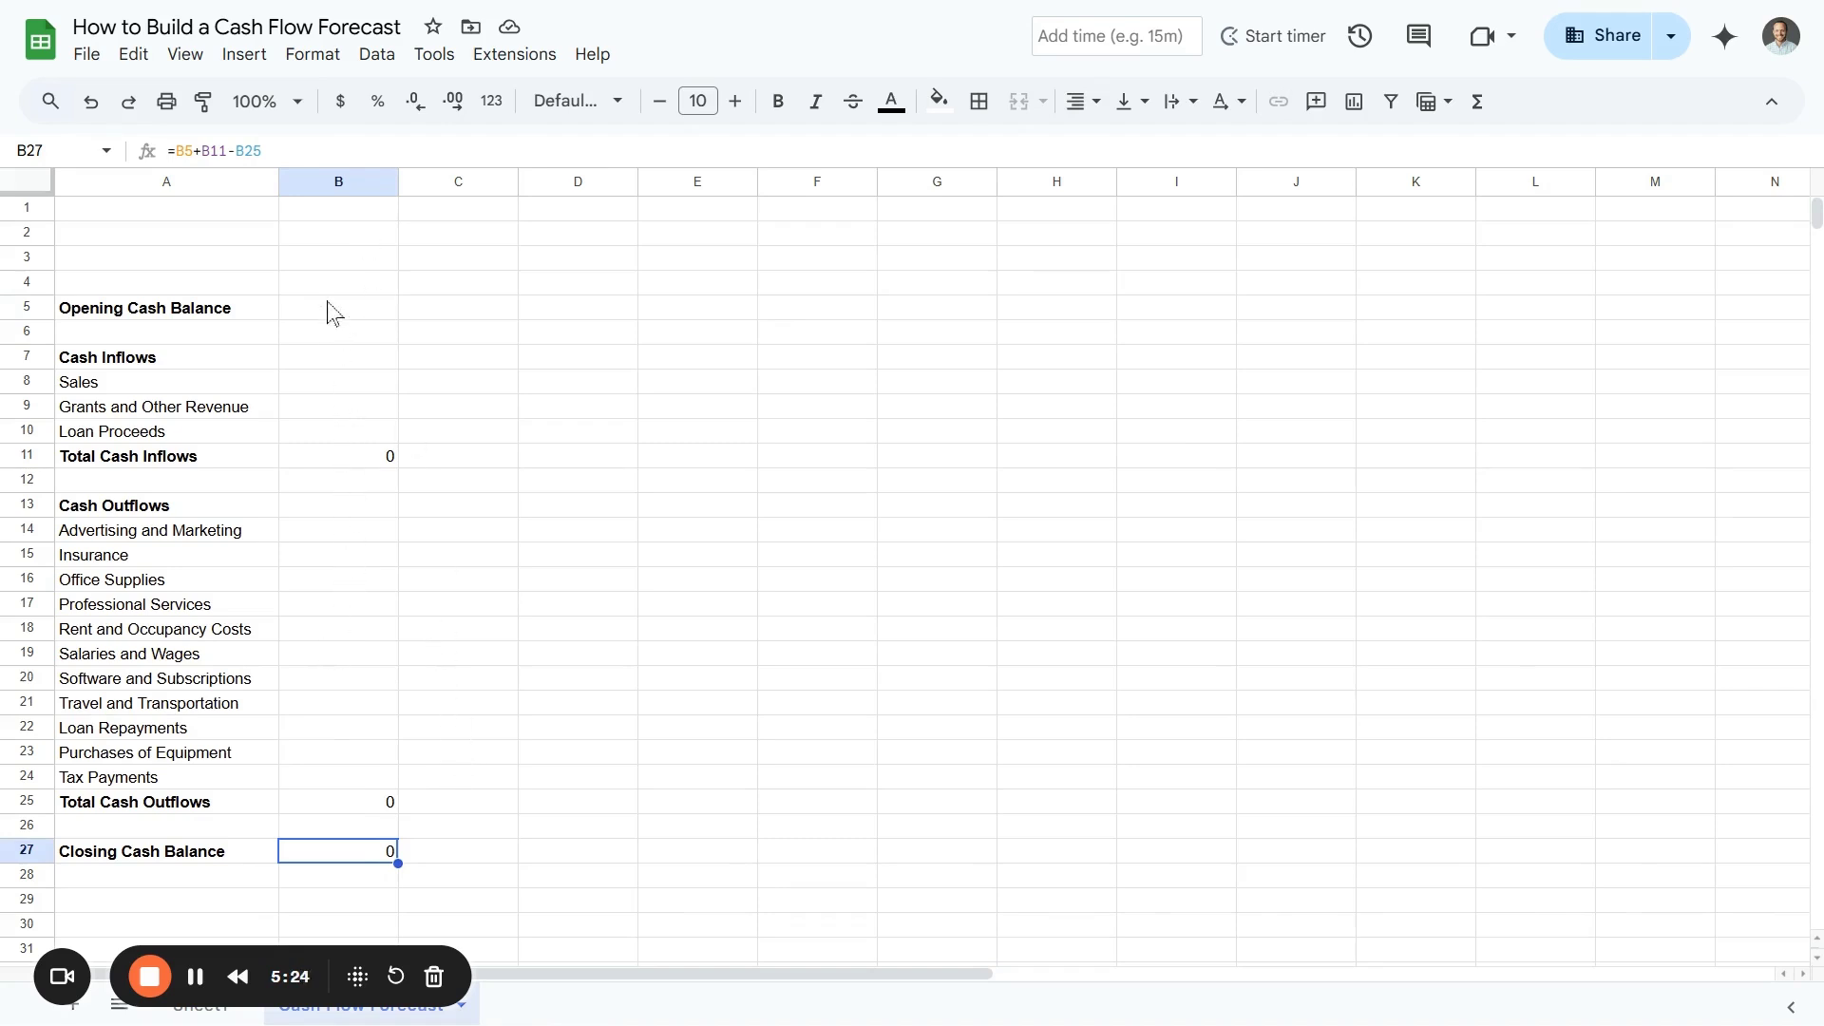
Add bold month headings January through December across B3:M3
click(334, 266)
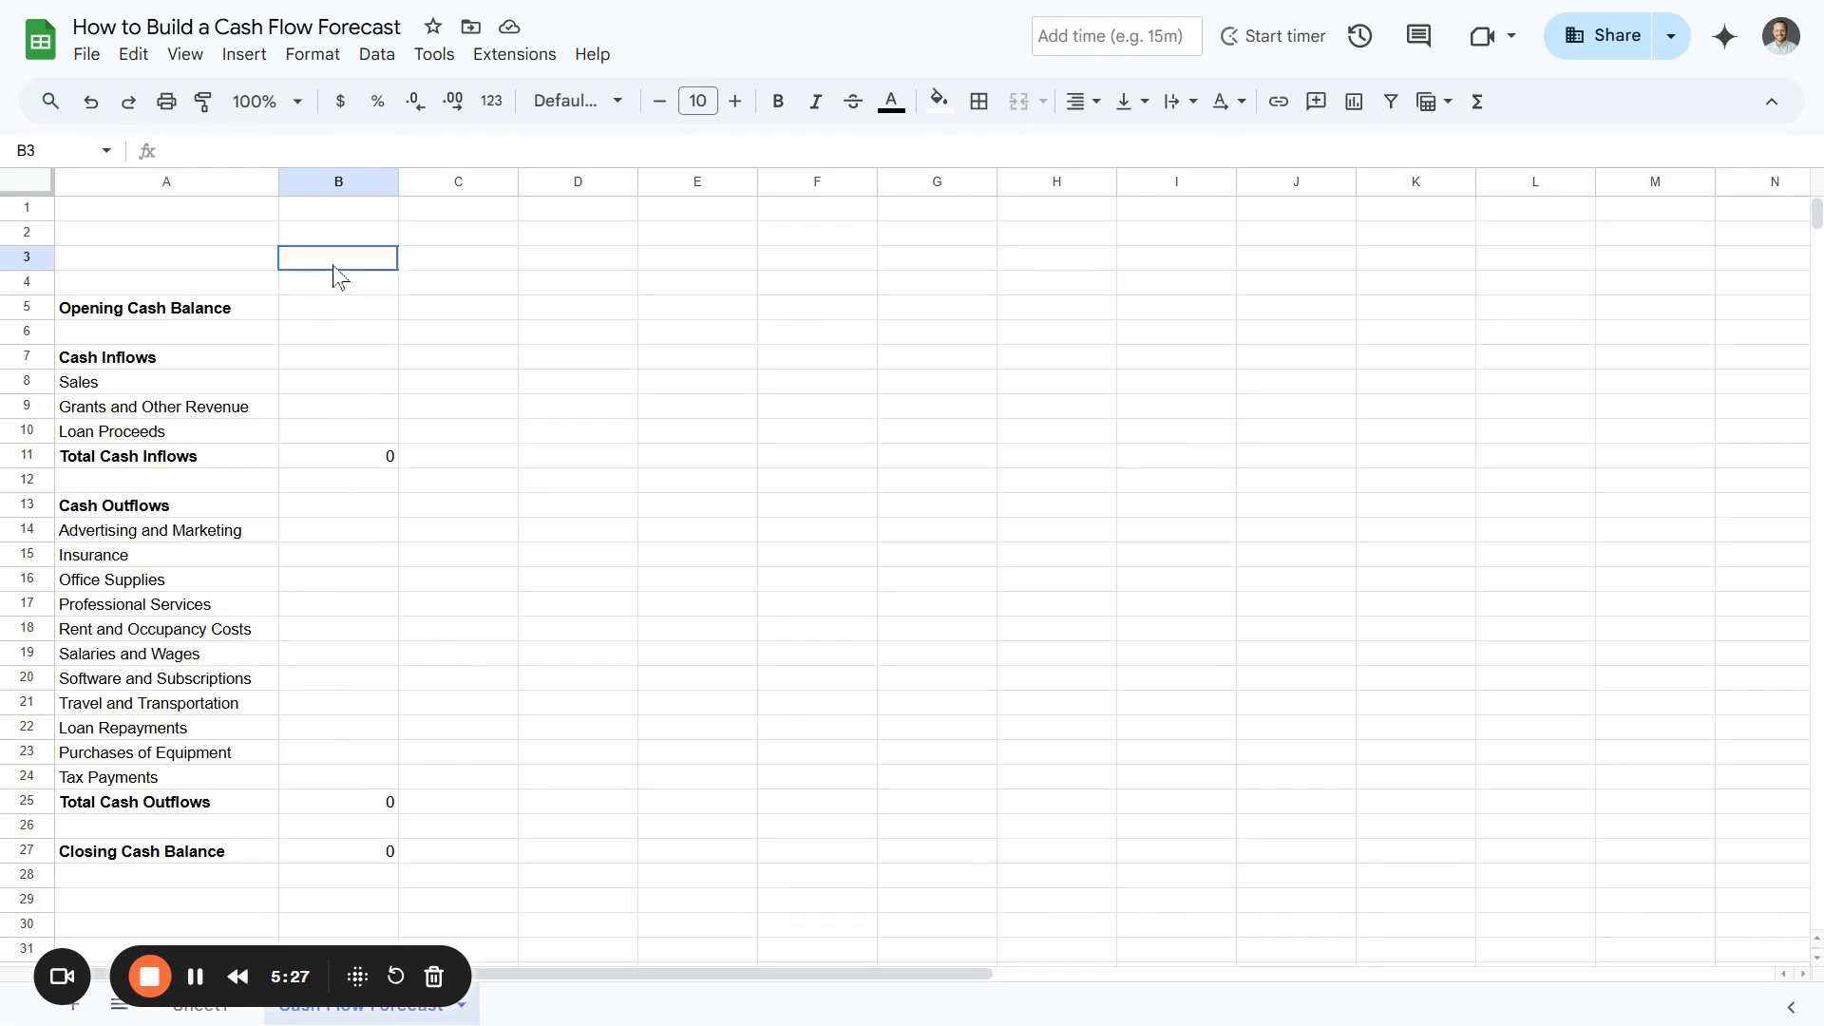
key(ctrl+b)
text(January)
key(Return)
key(Up)
key(Right)
key(ctrl+b)
text(February)
key(Return)
drag(334, 266, 423, 266)
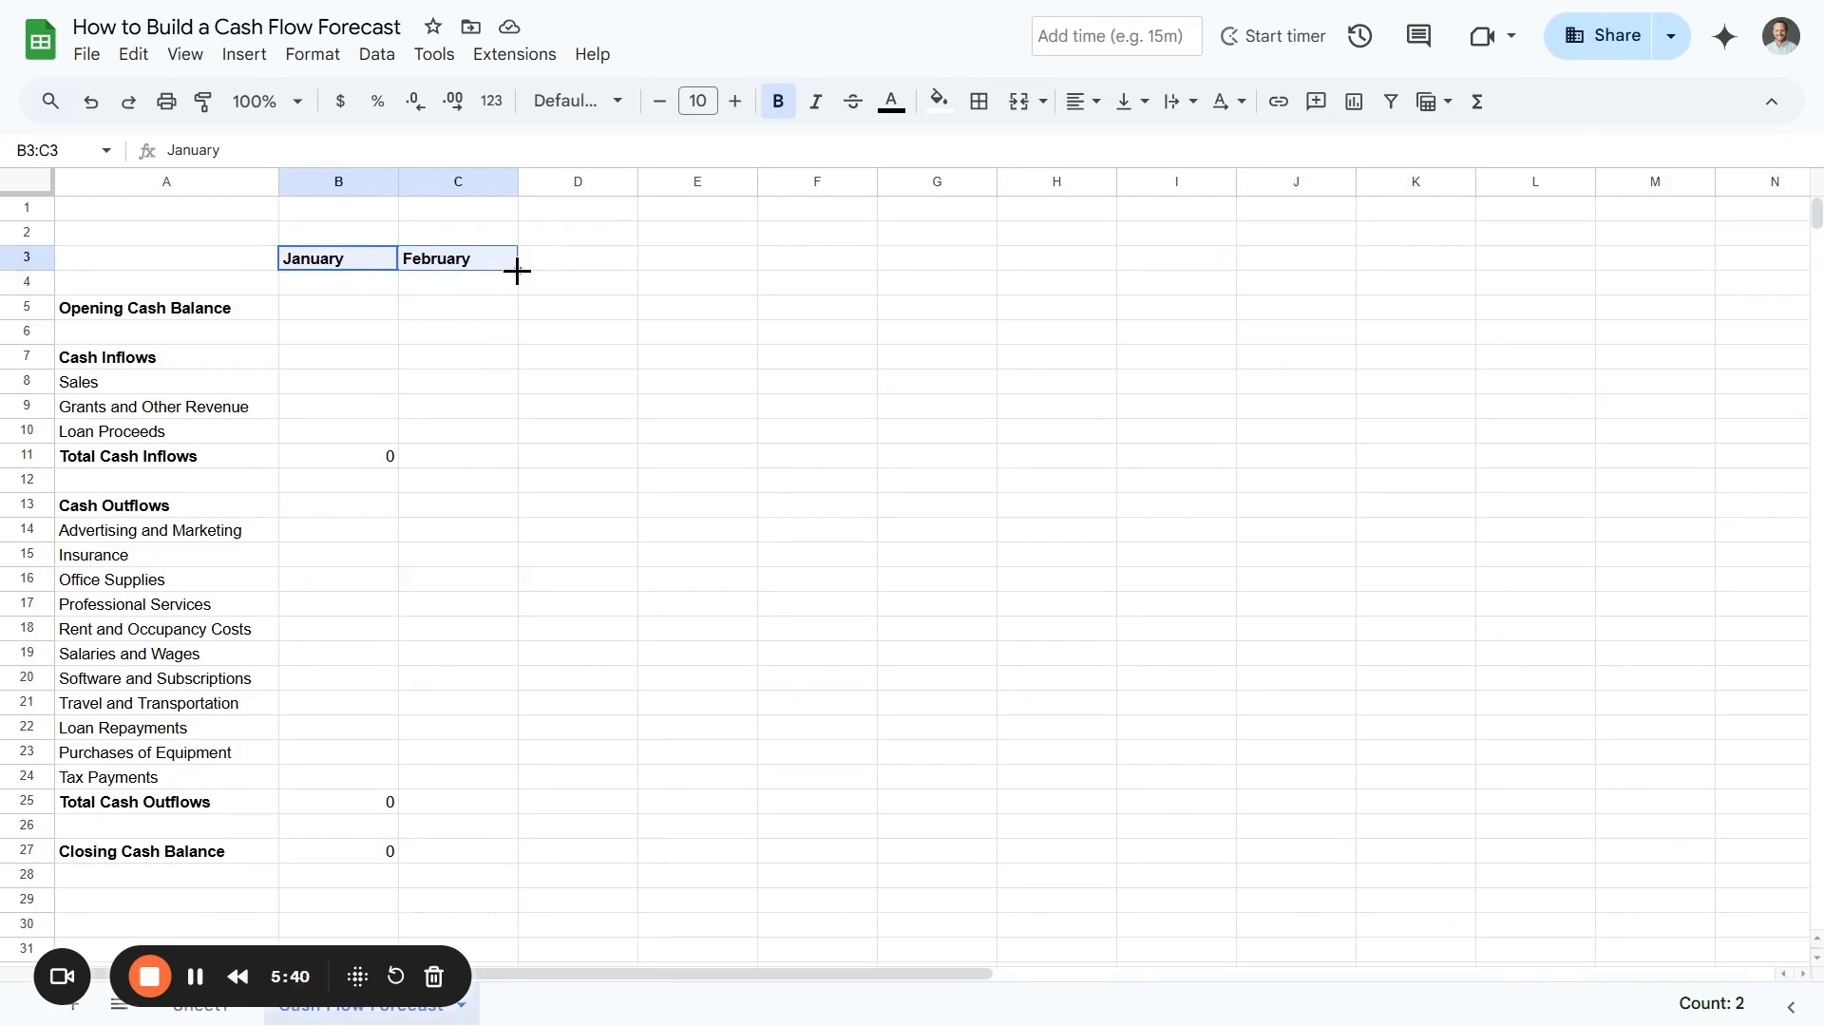
drag(517, 271, 1627, 270)
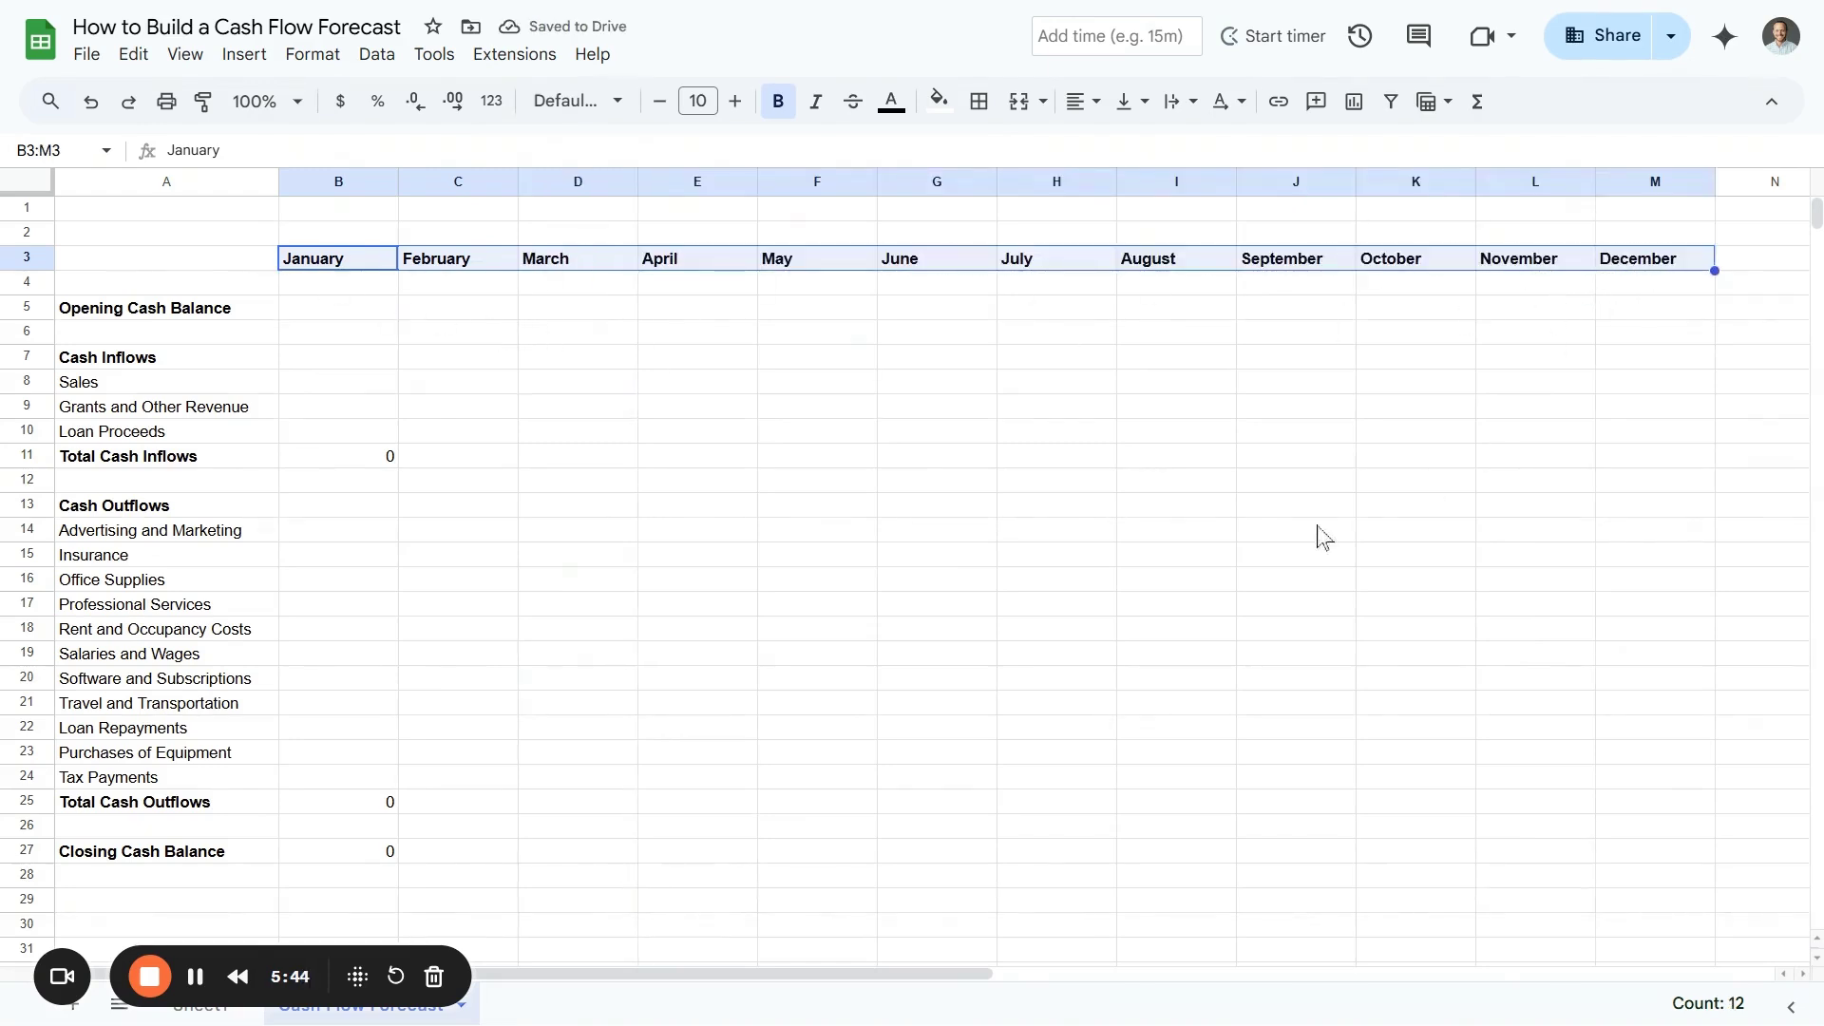
Fill the B11, B25 and B27 total formulas across to column M
click(357, 464)
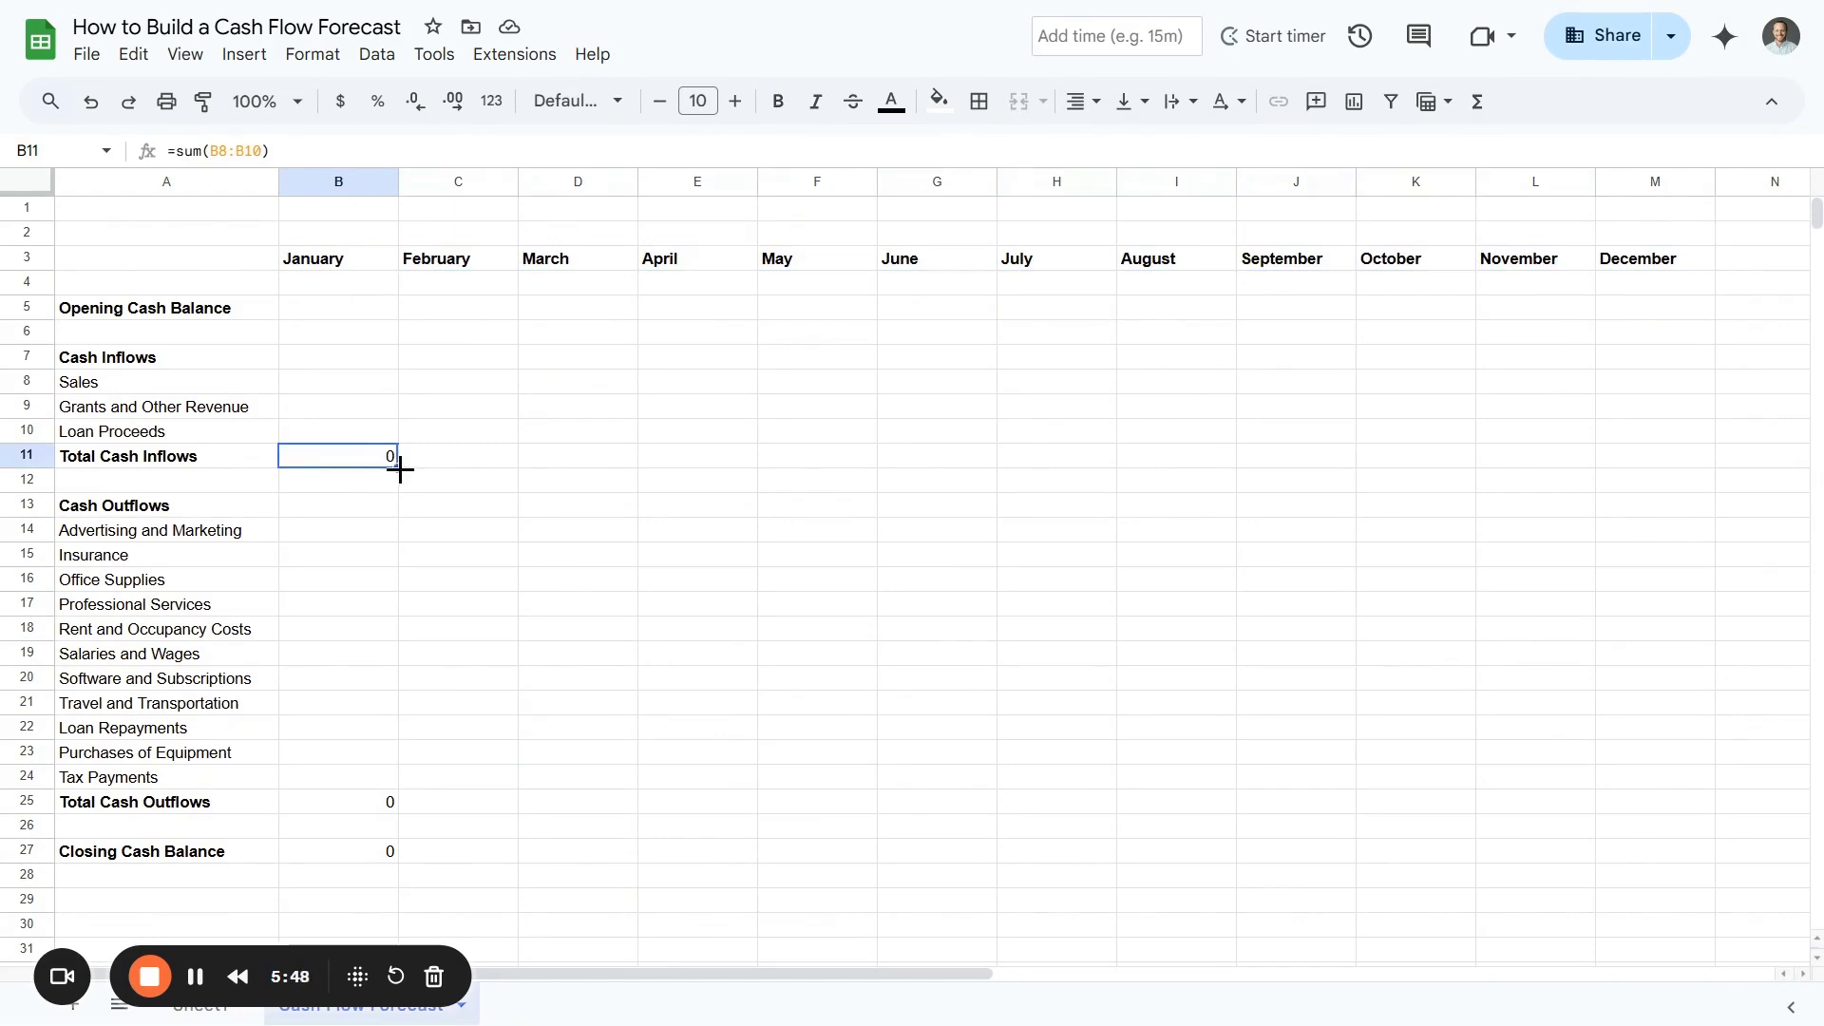
drag(399, 465, 1631, 474)
click(378, 803)
drag(398, 814, 1615, 824)
click(370, 855)
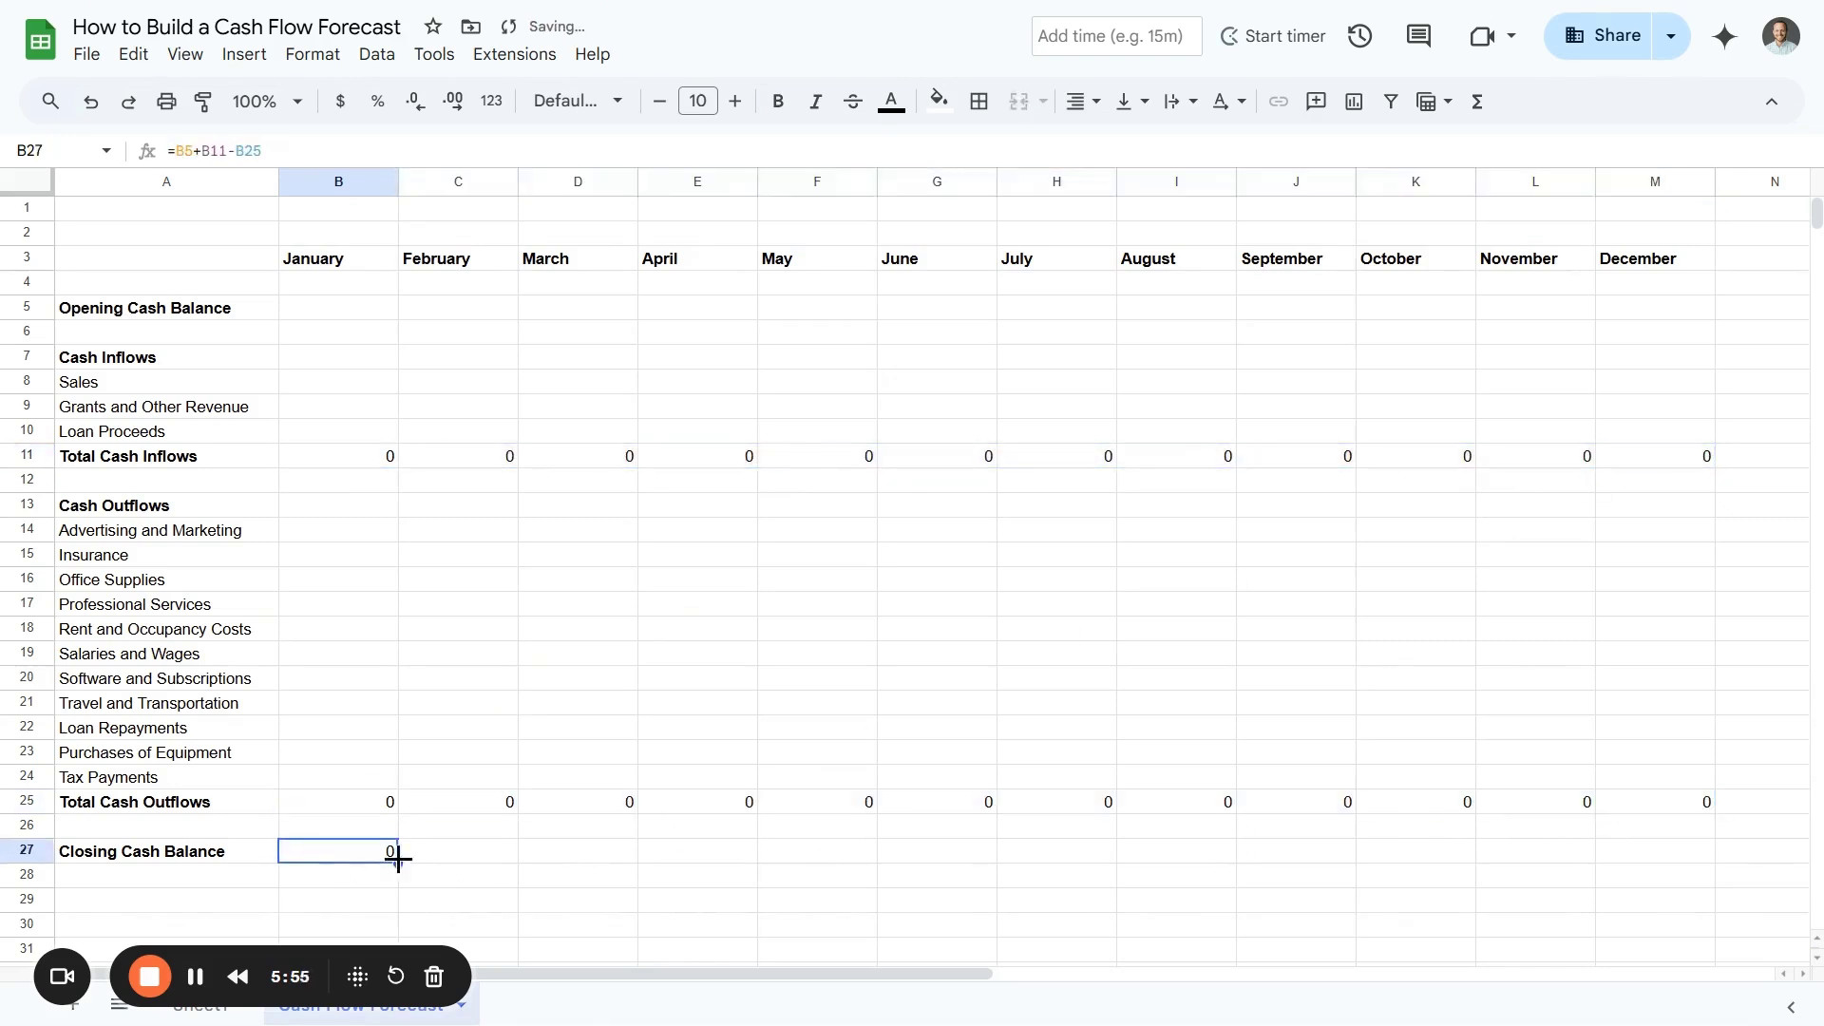
drag(402, 862, 1614, 855)
Set C5 to =B27 and fill the opening balance link through M5
click(320, 319)
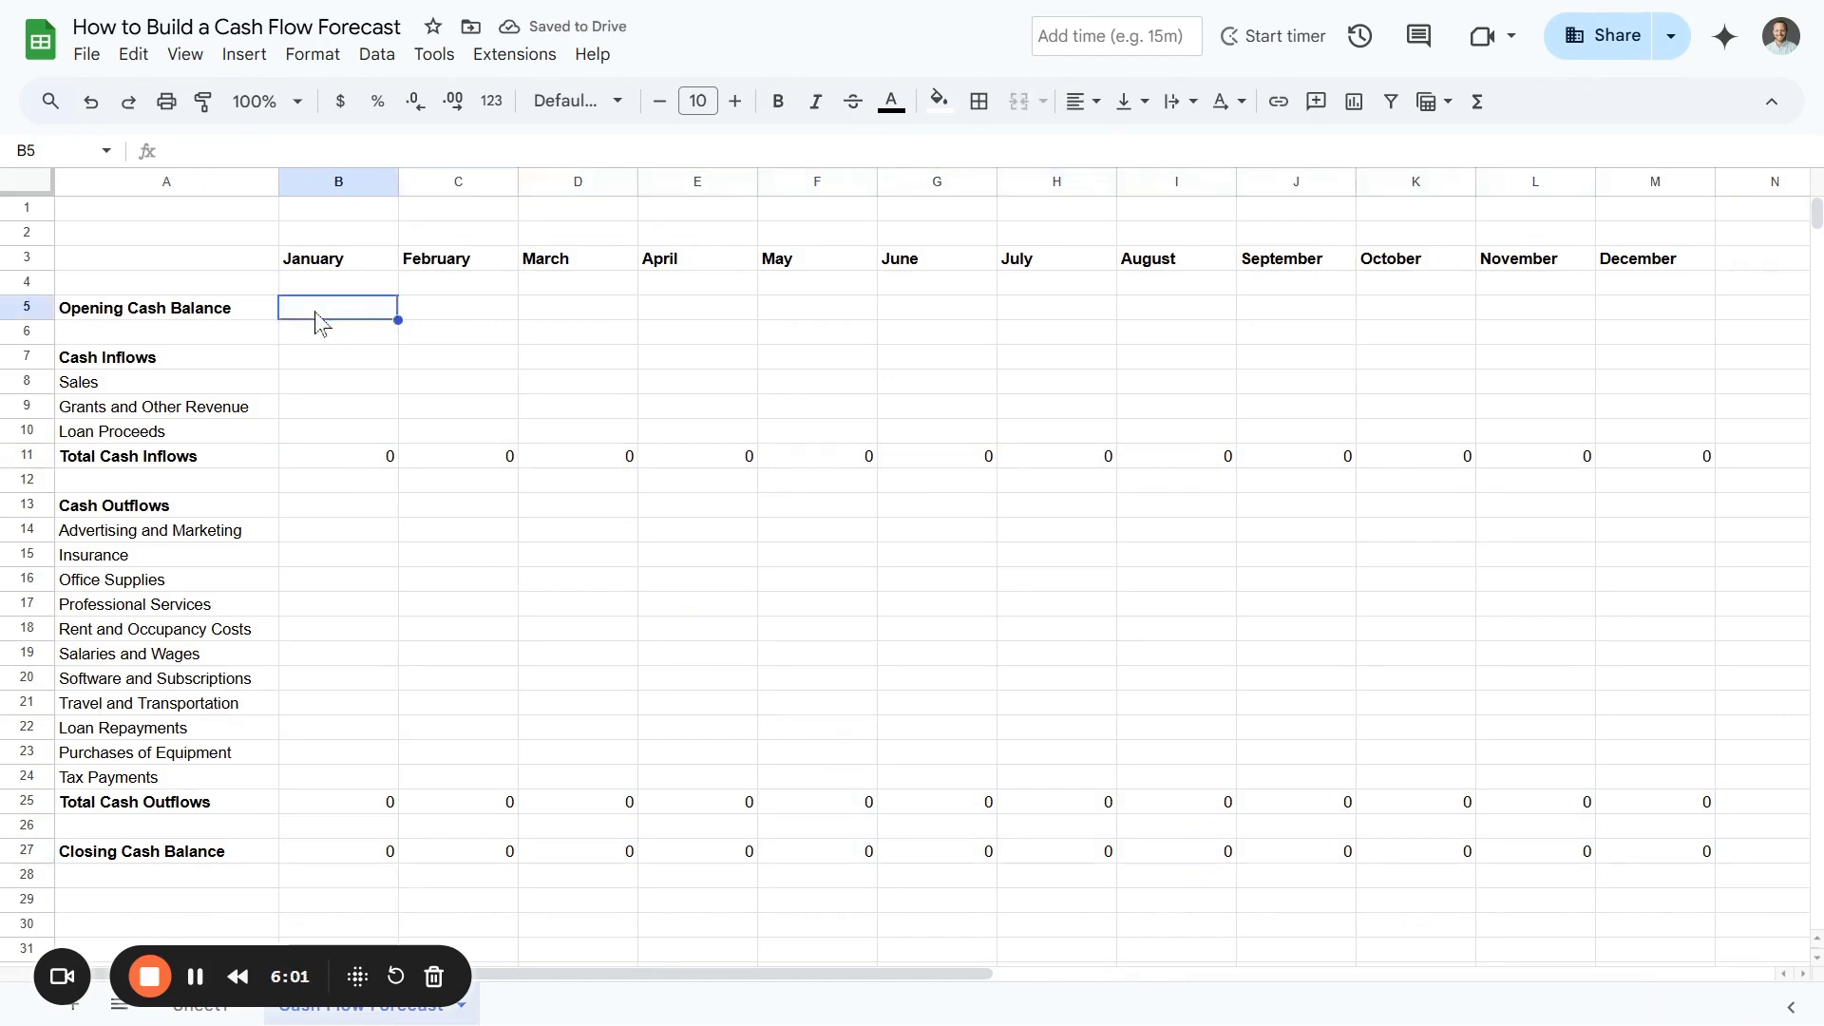
click(425, 317)
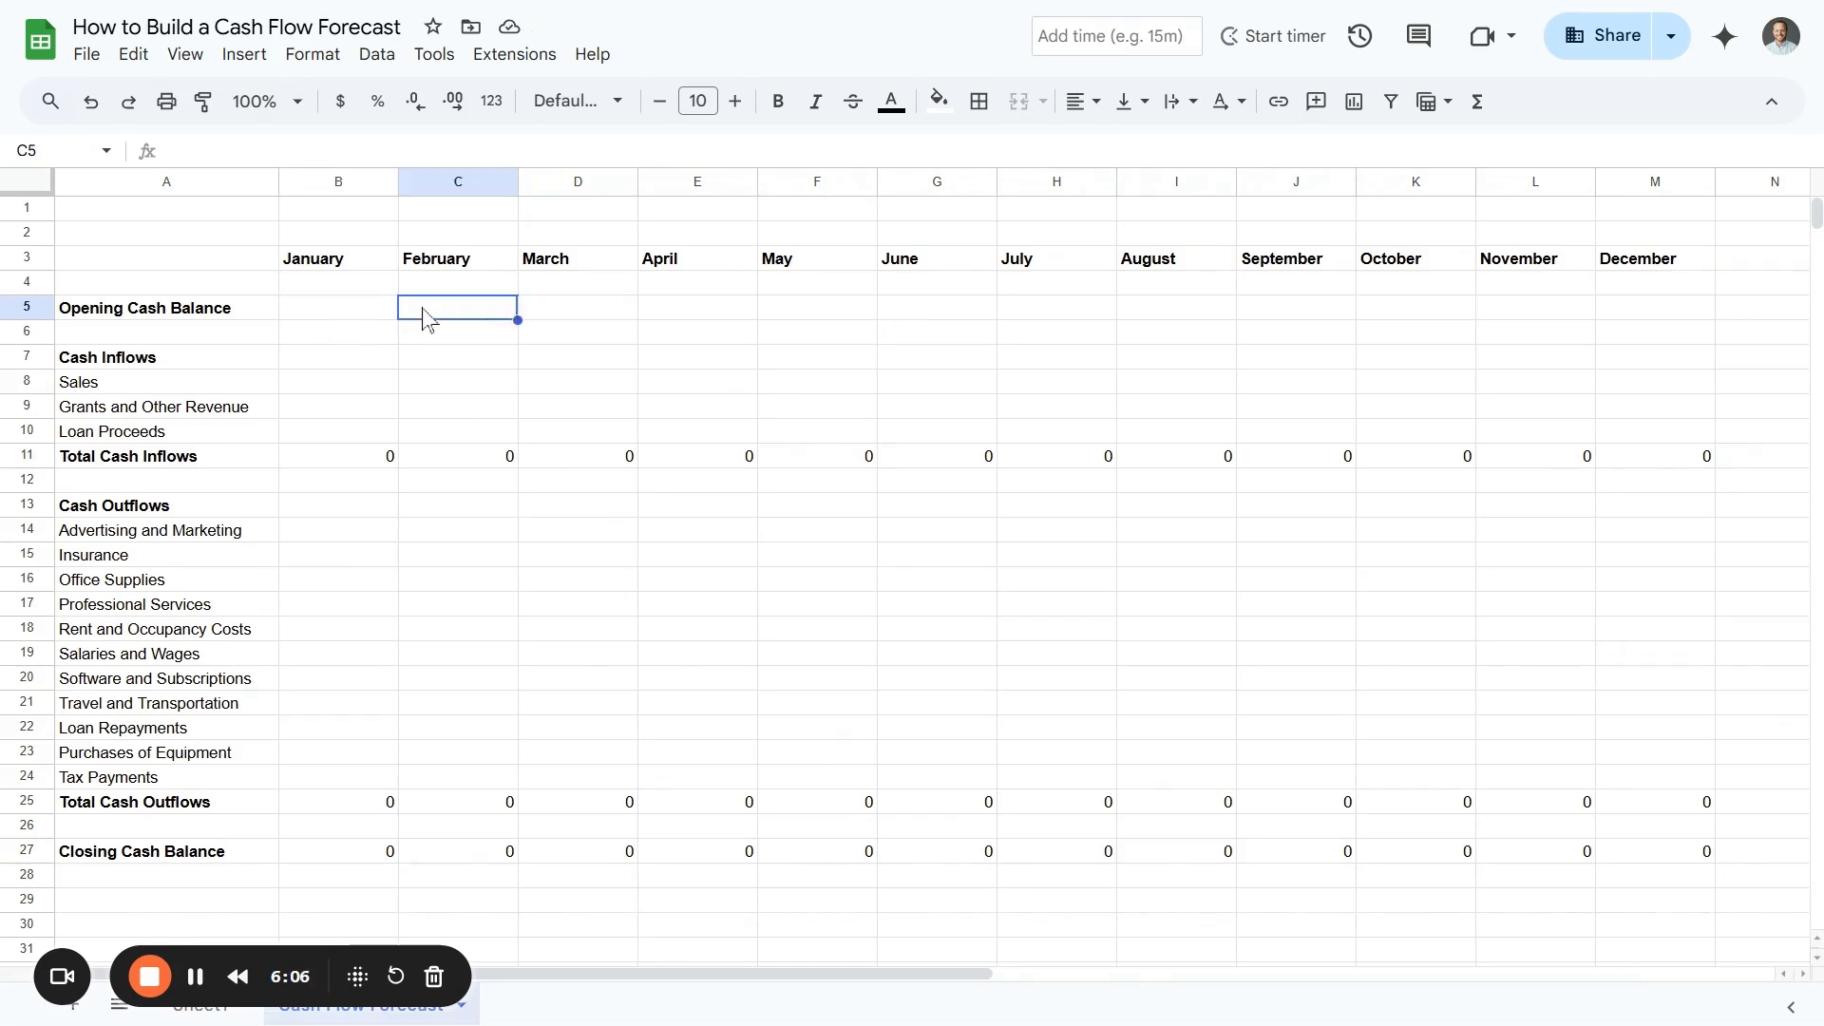
click(371, 867)
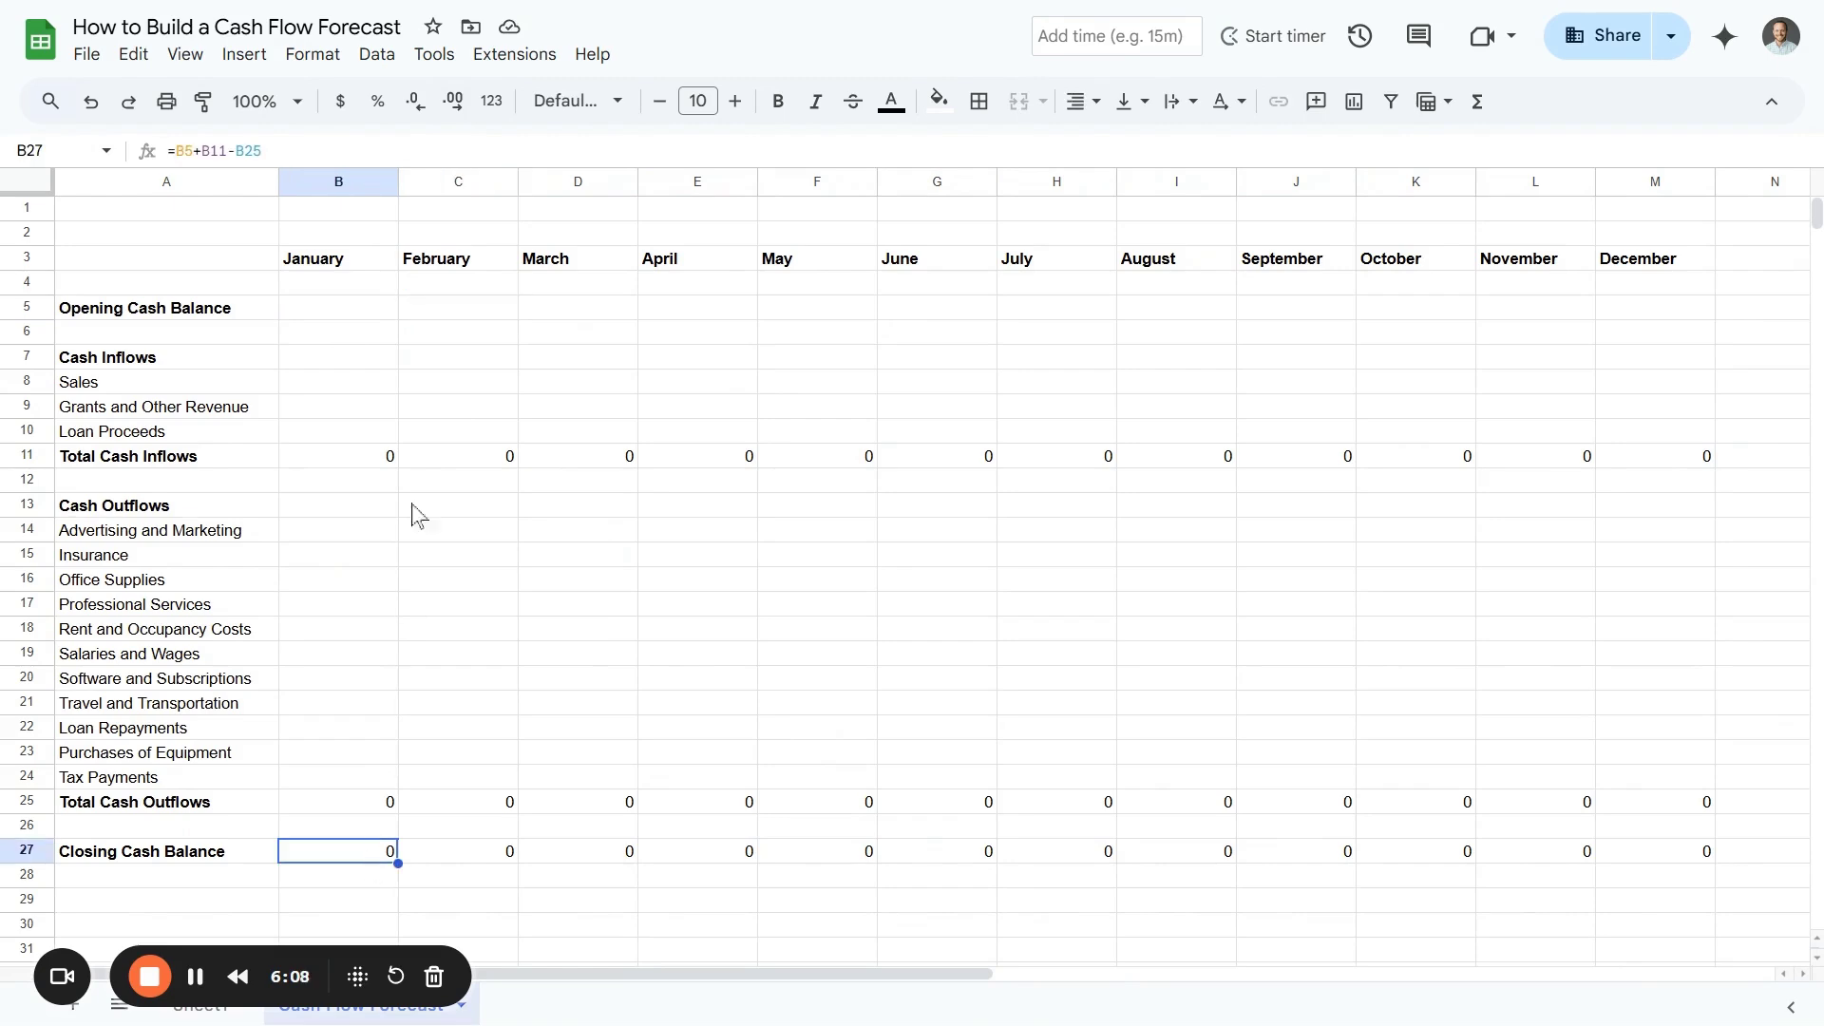
click(441, 311)
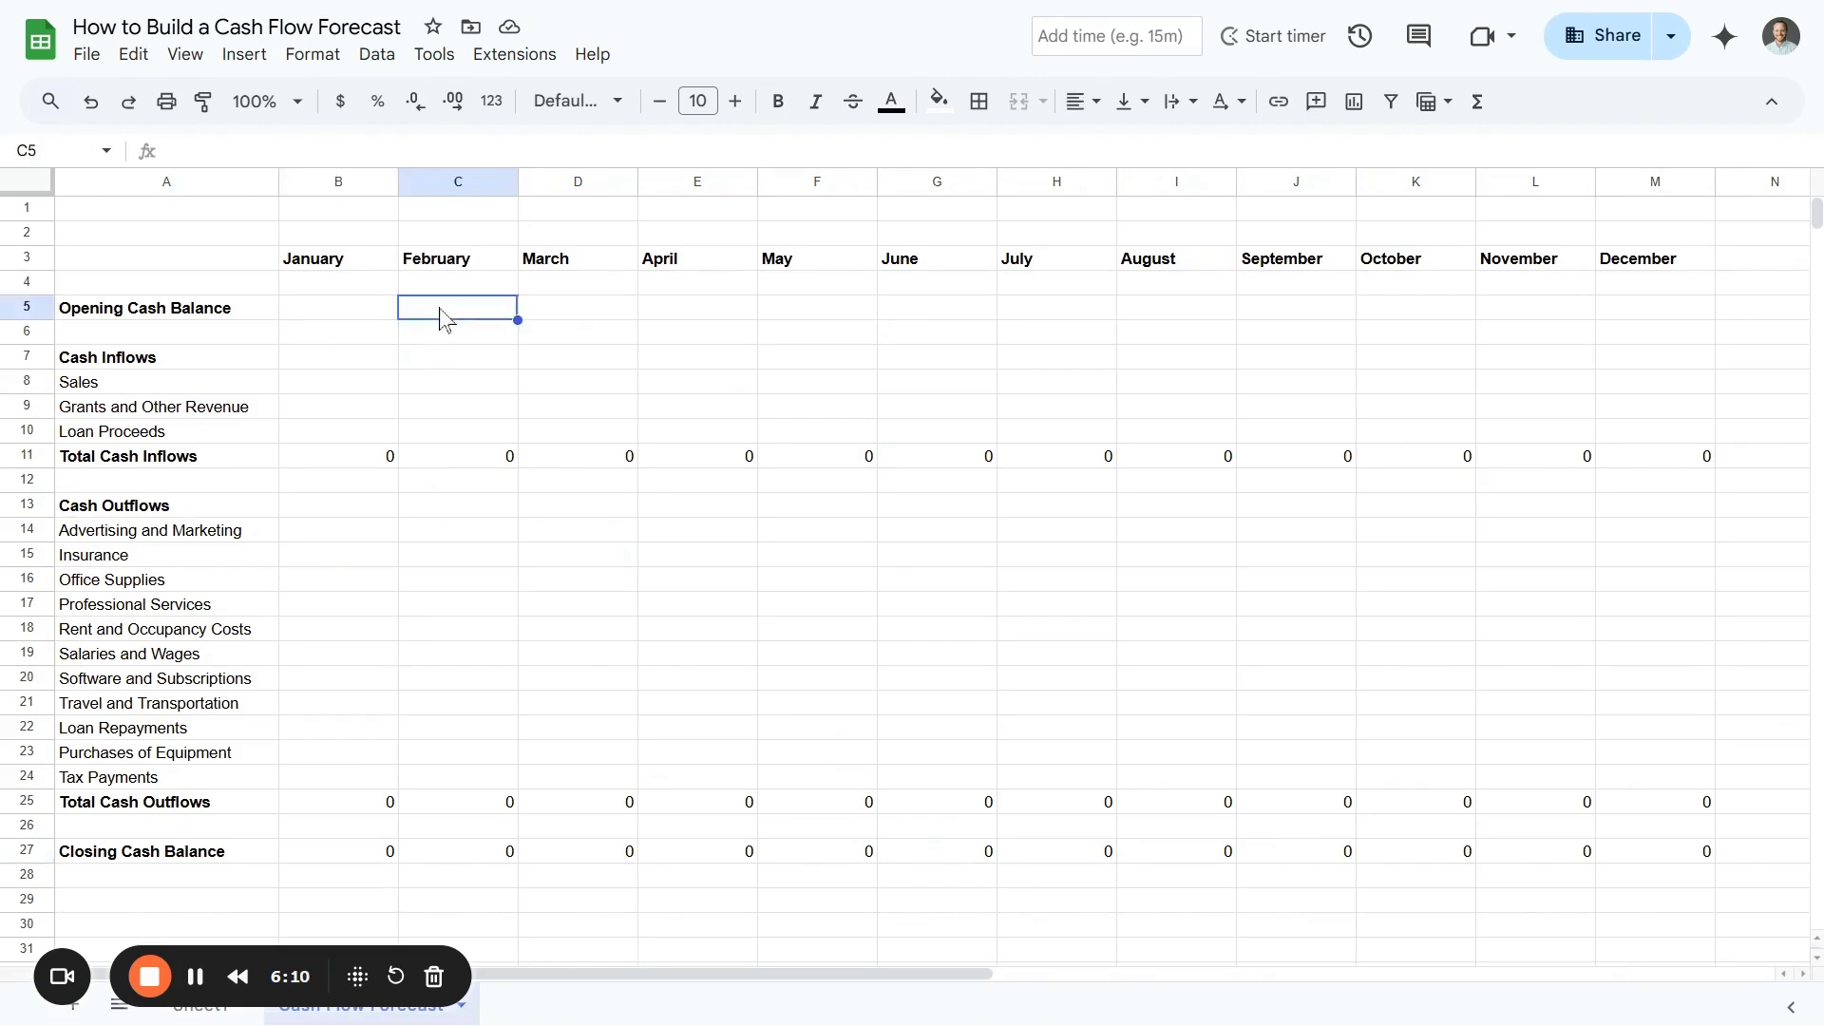
text(=)
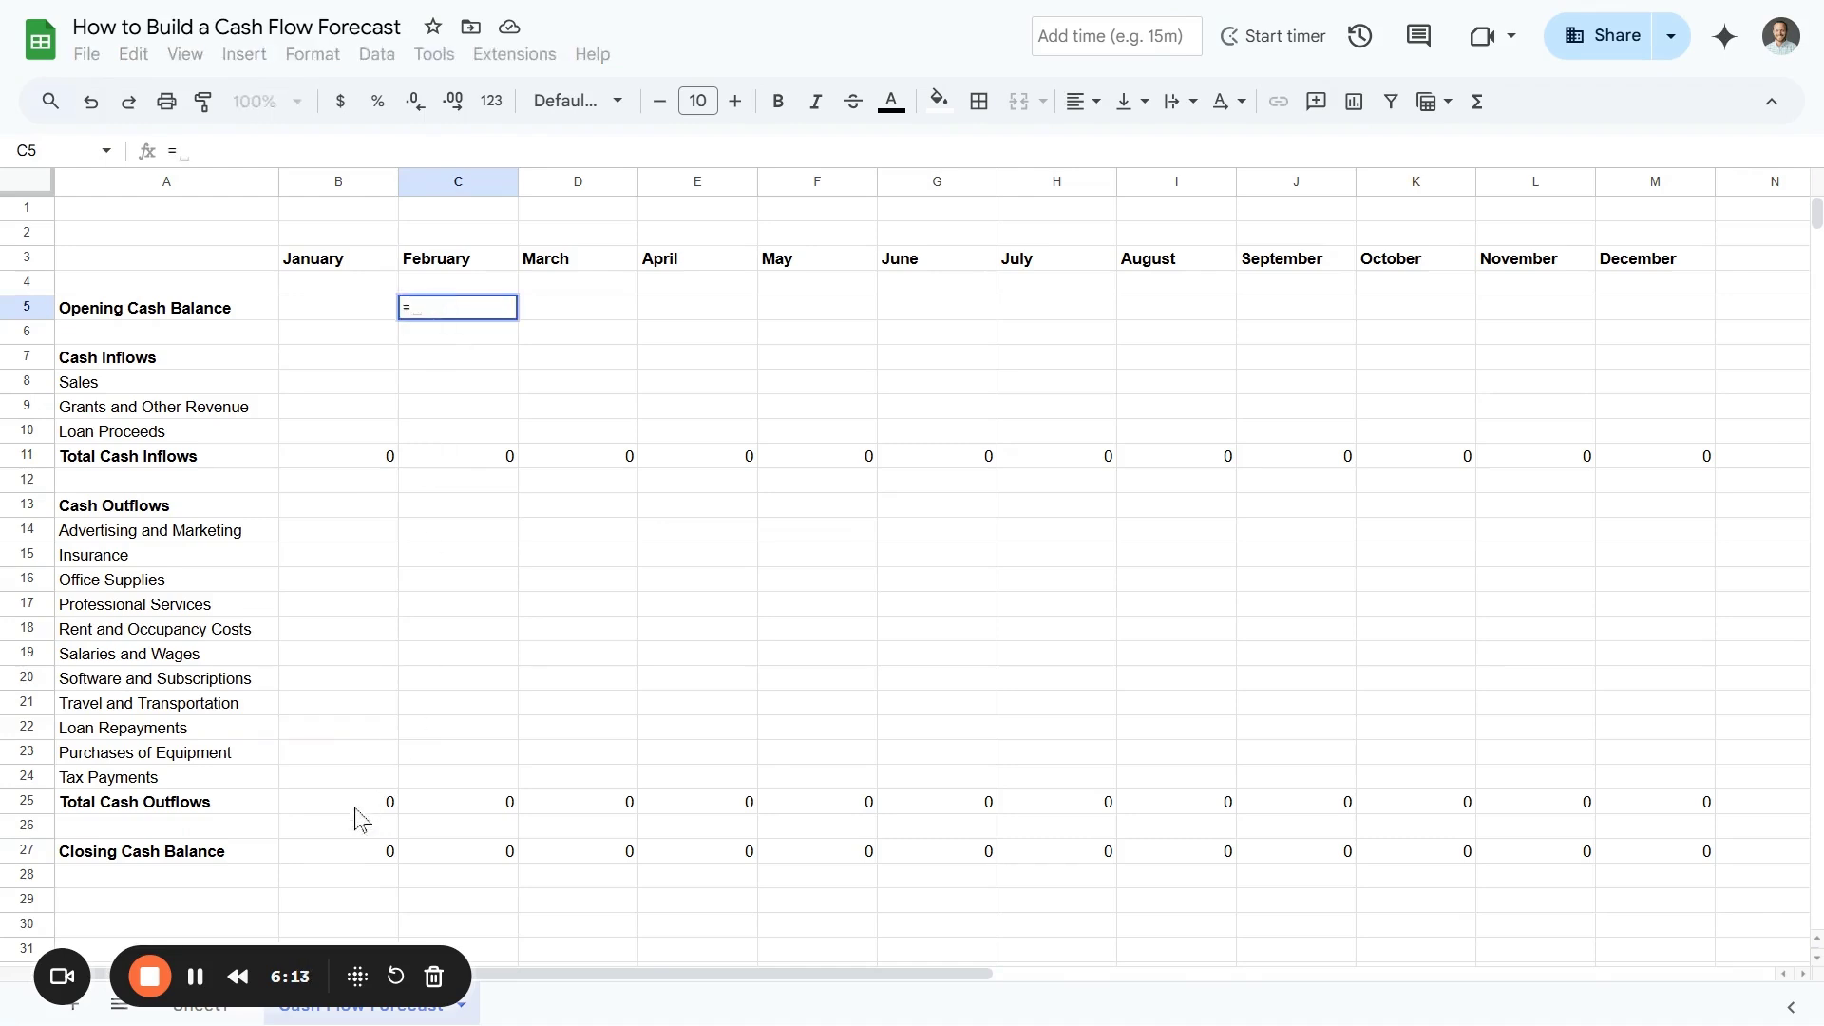
click(363, 858)
key(Return)
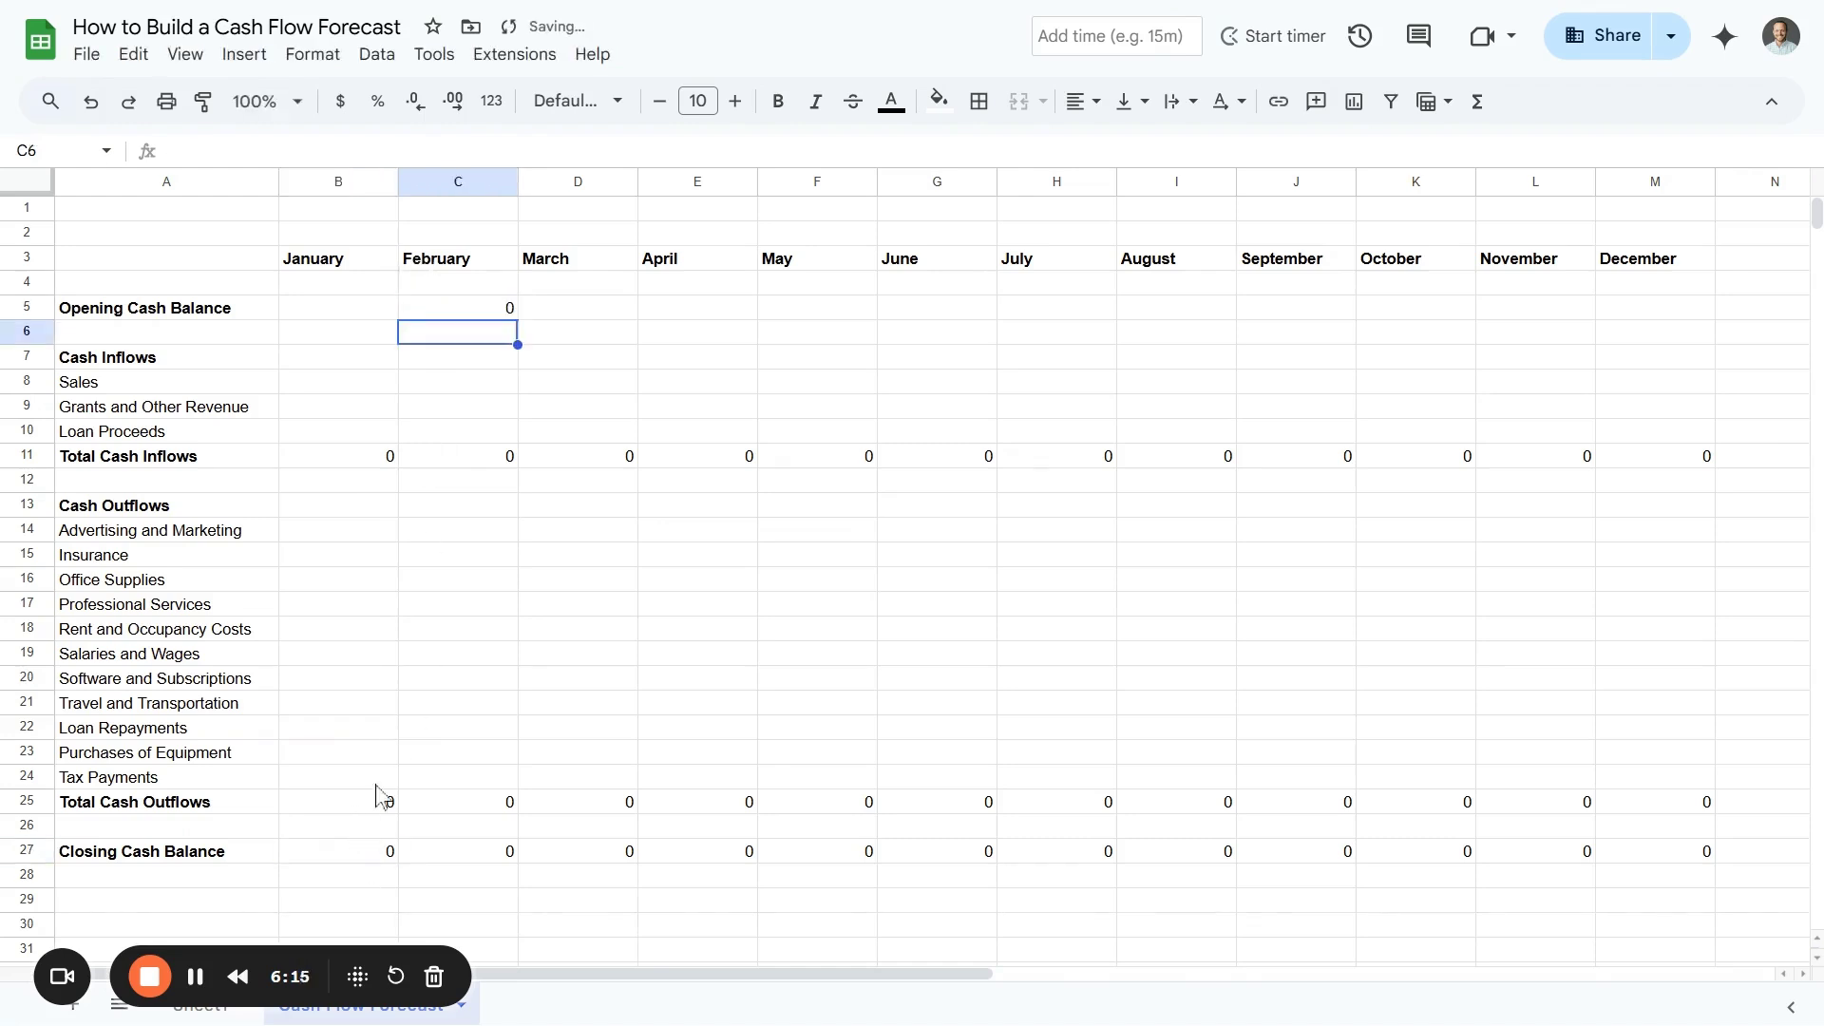
click(344, 855)
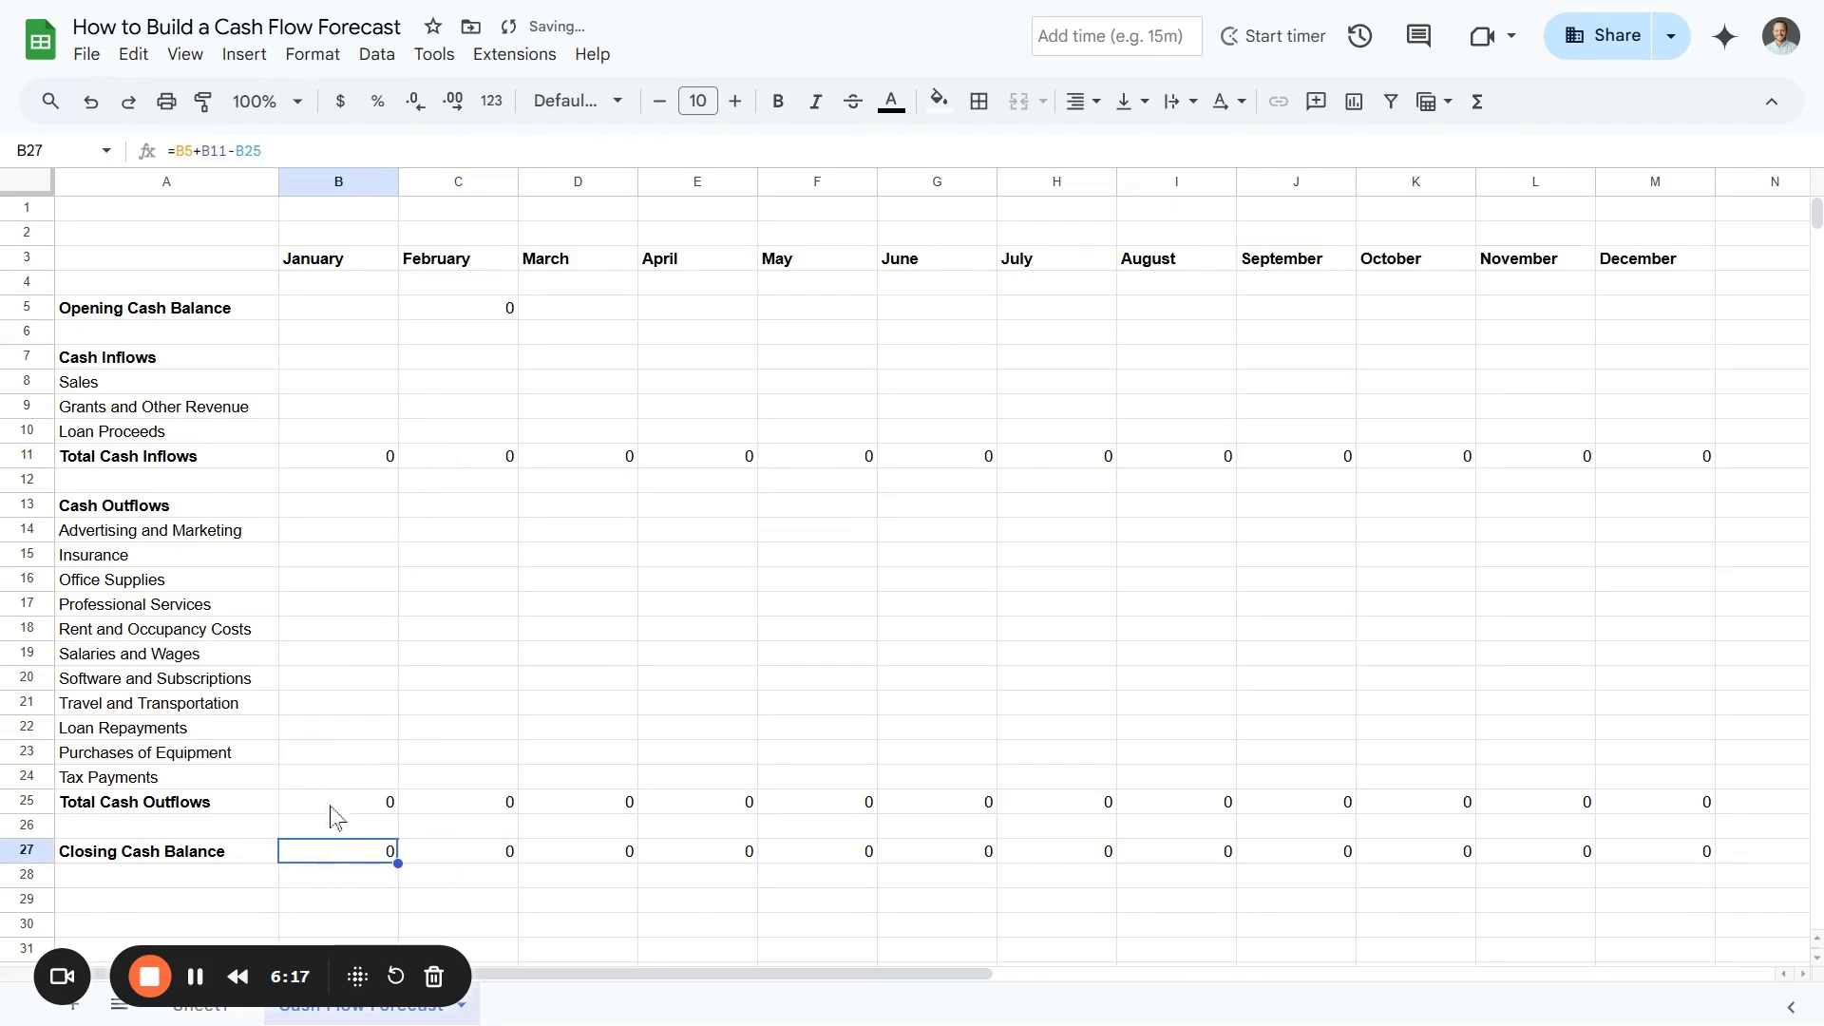
click(486, 310)
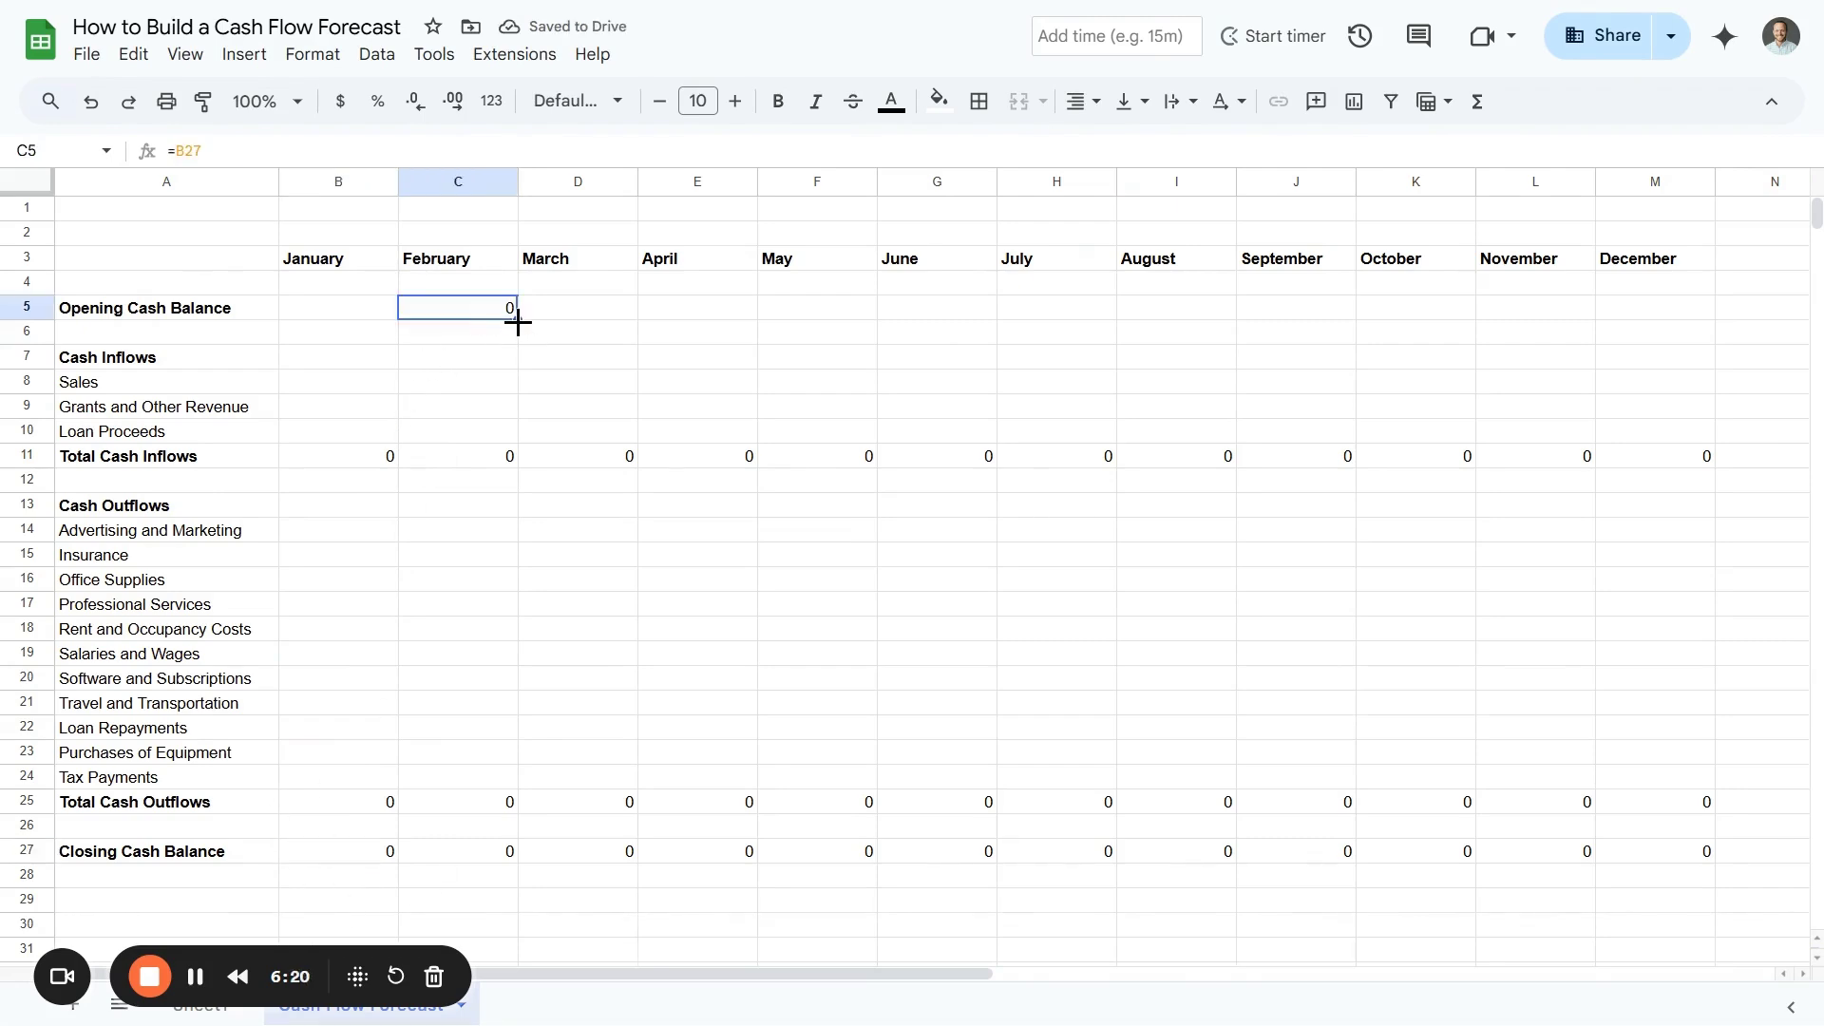
drag(517, 321, 1677, 332)
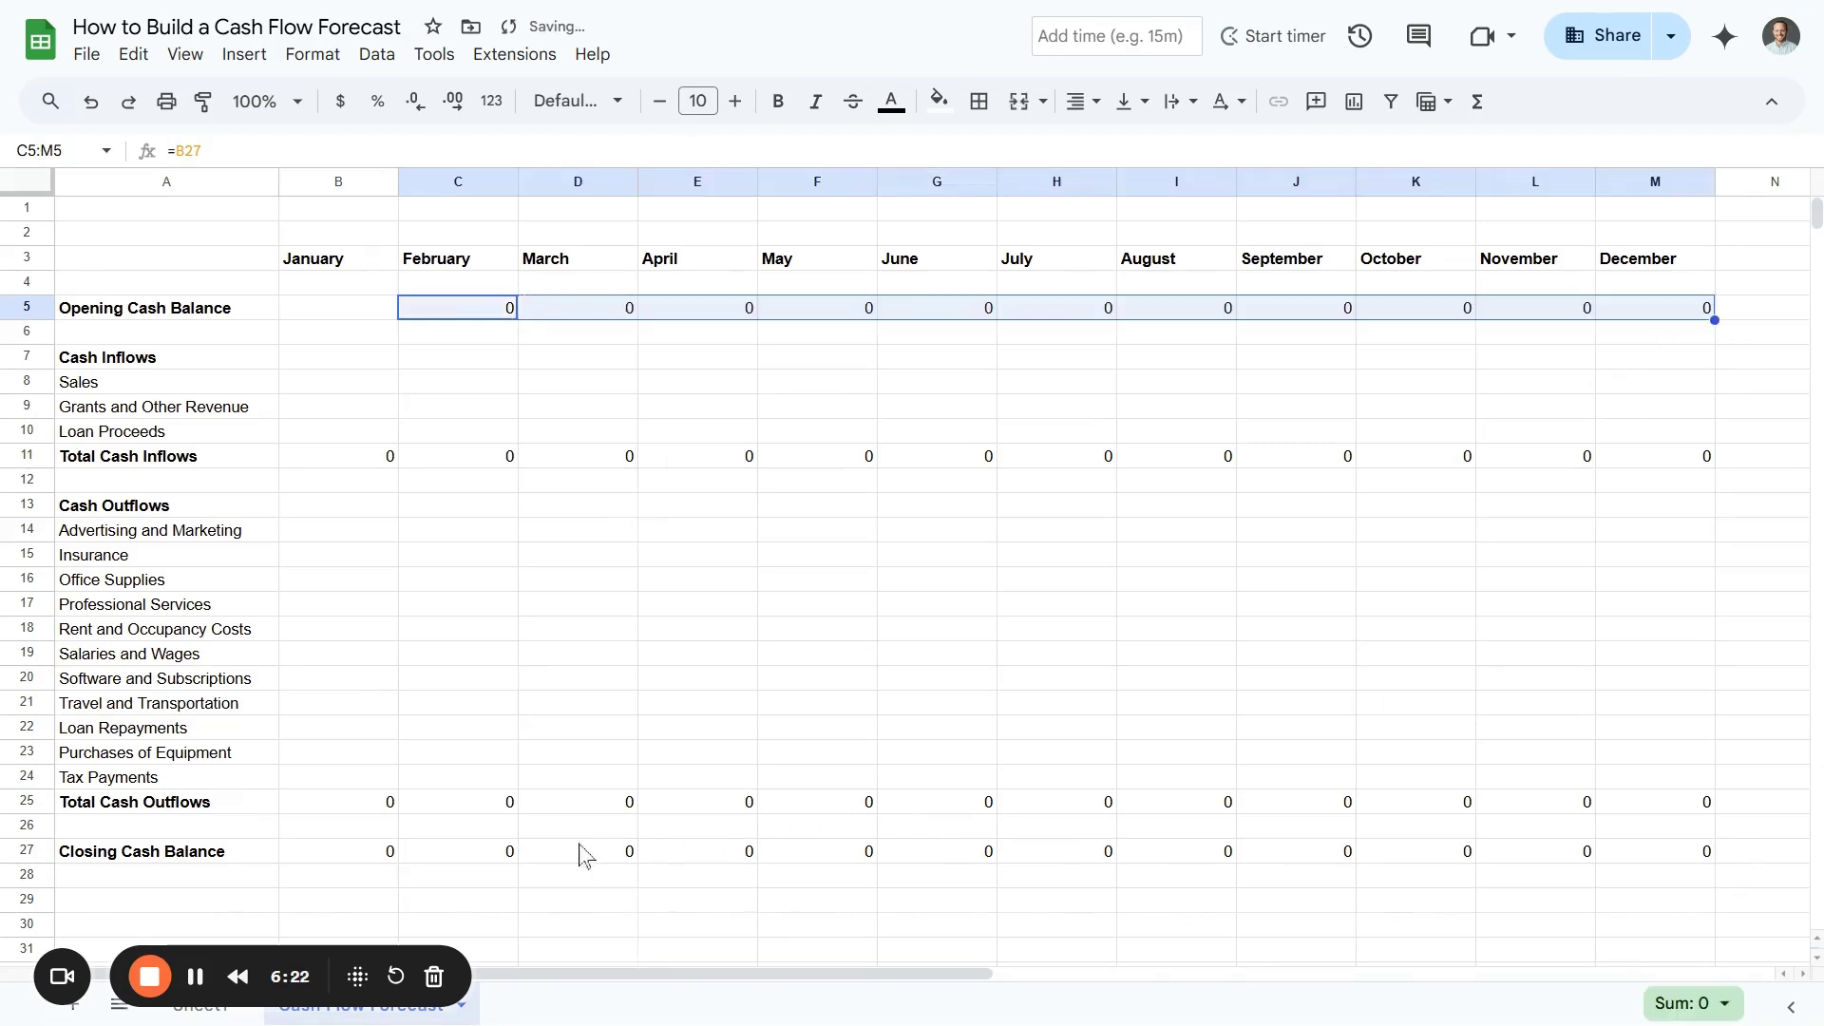
Verify March to May opening balances reference the previous month's closing balance
click(505, 860)
click(589, 313)
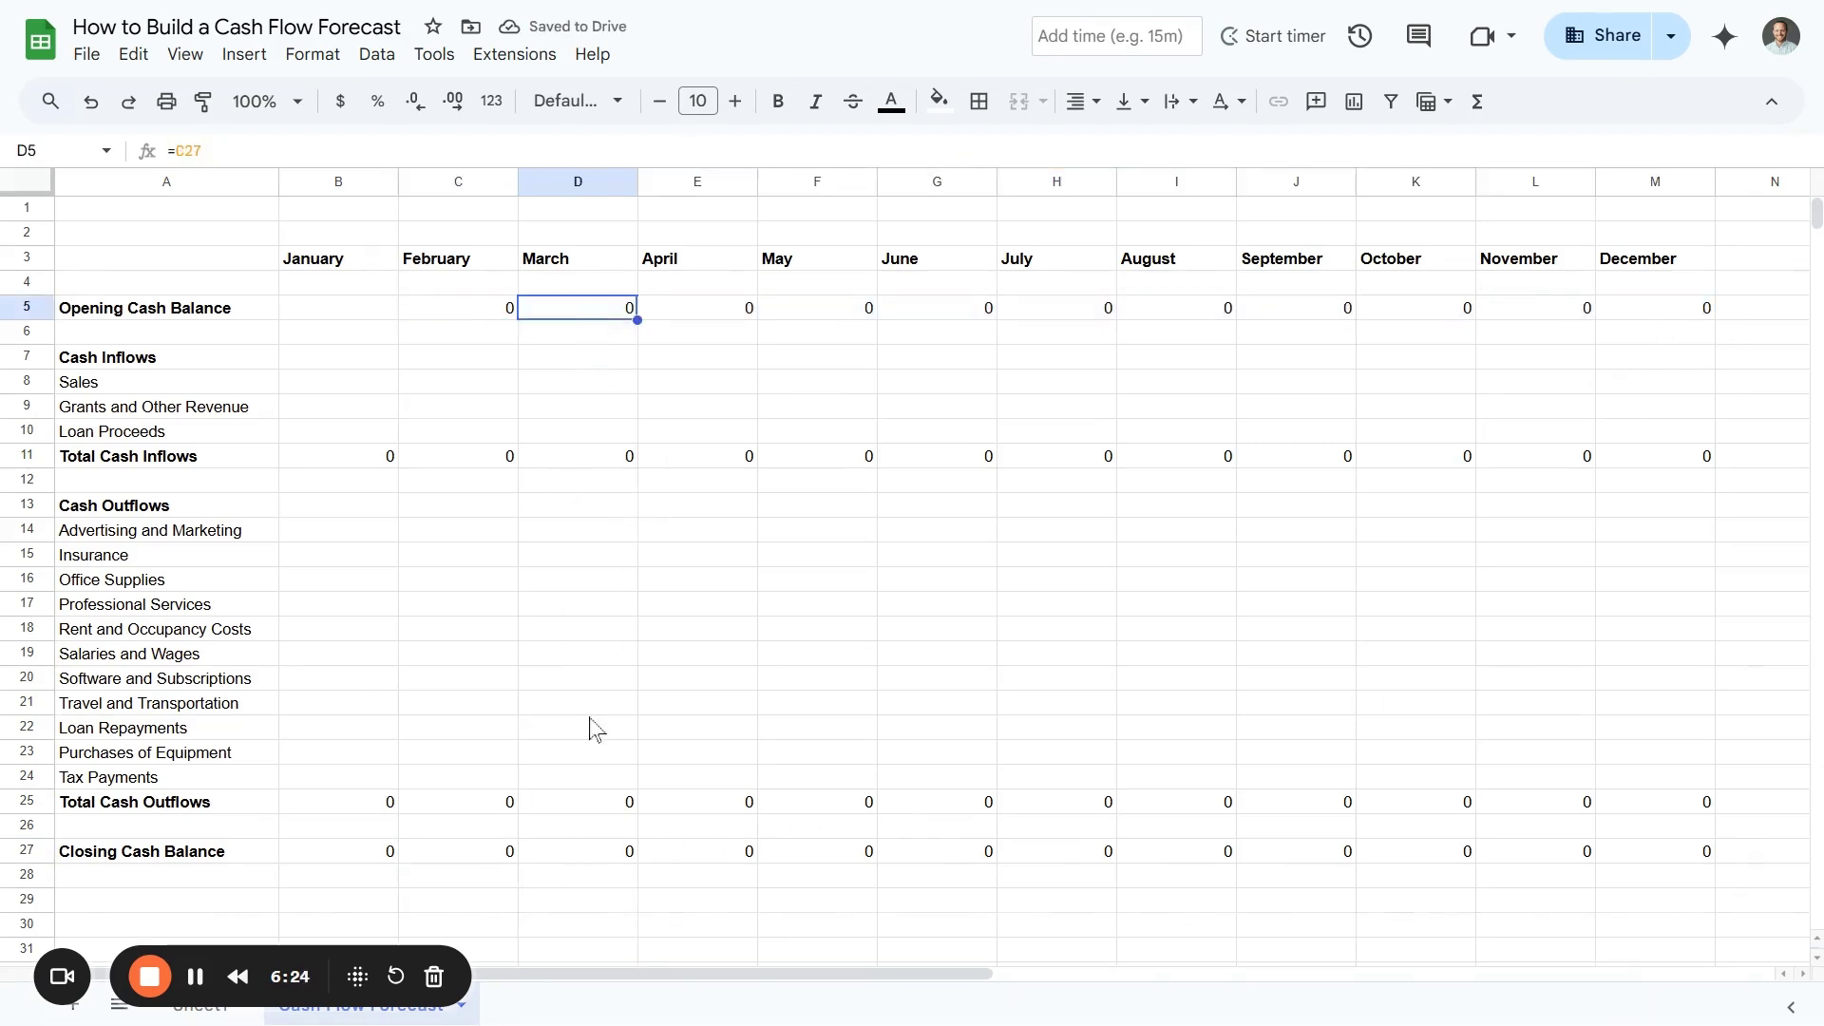
click(600, 855)
click(734, 313)
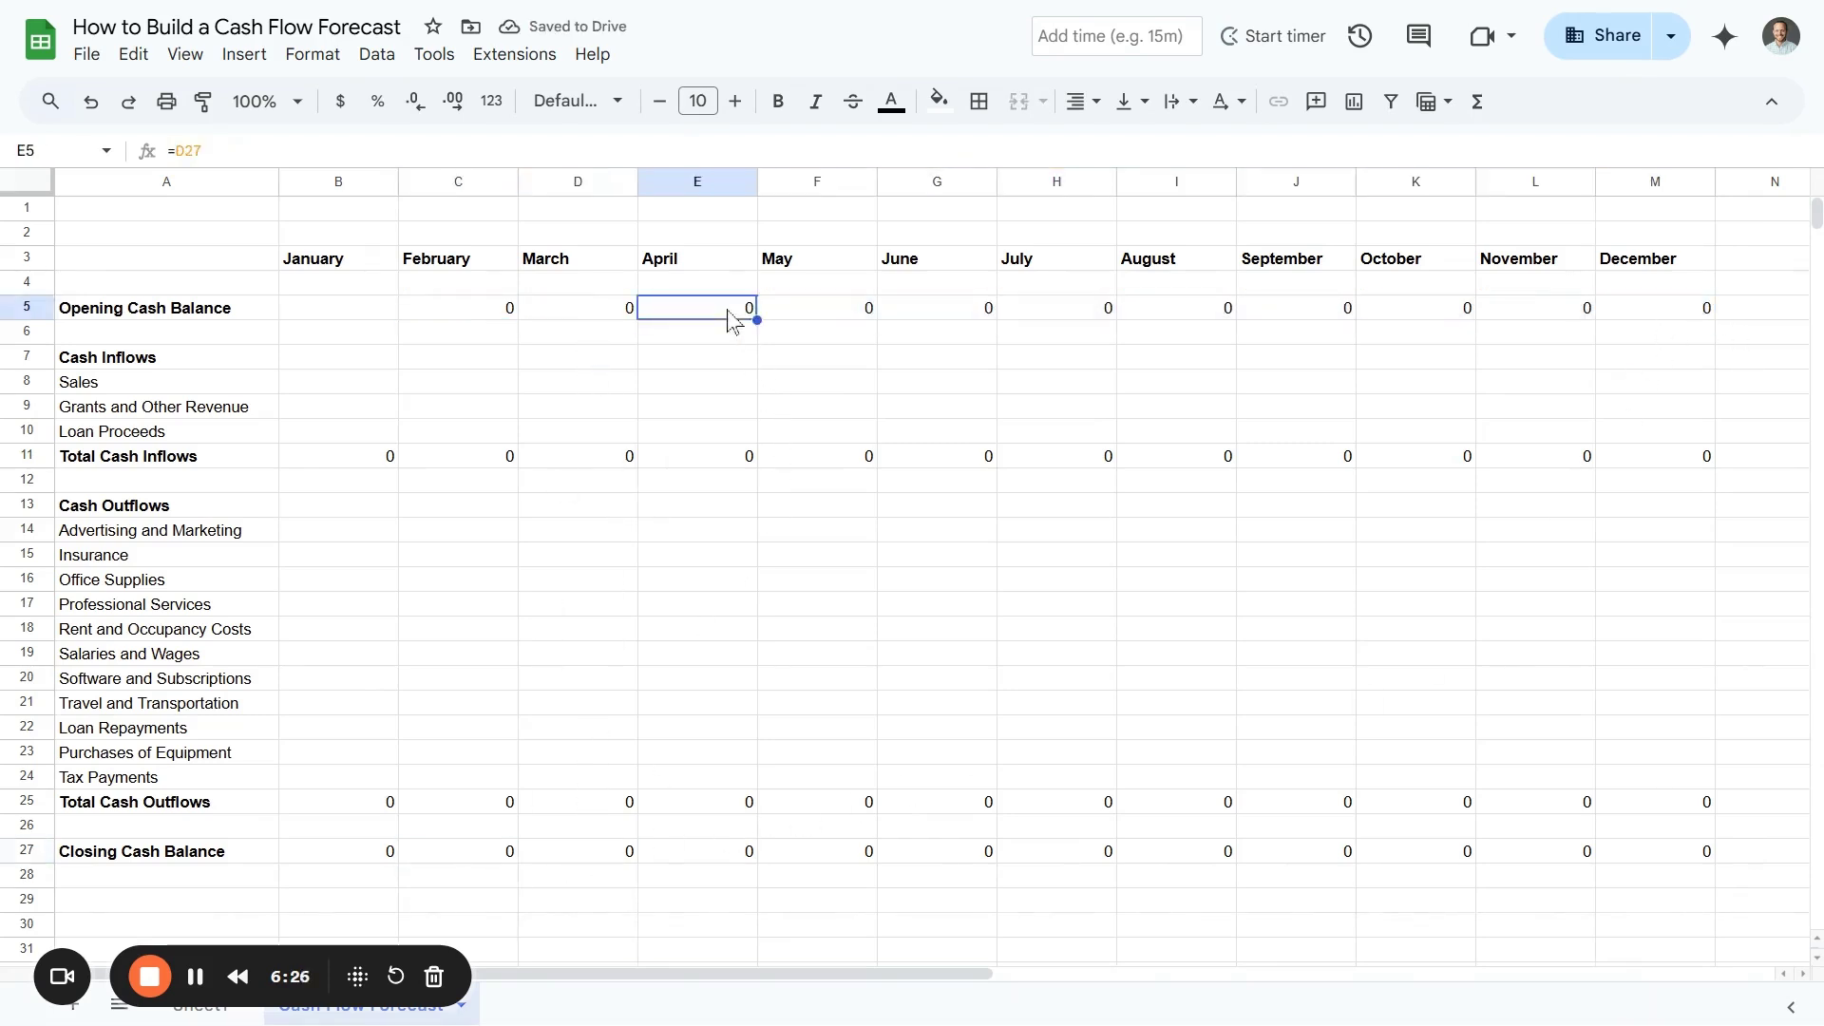
click(673, 854)
click(842, 319)
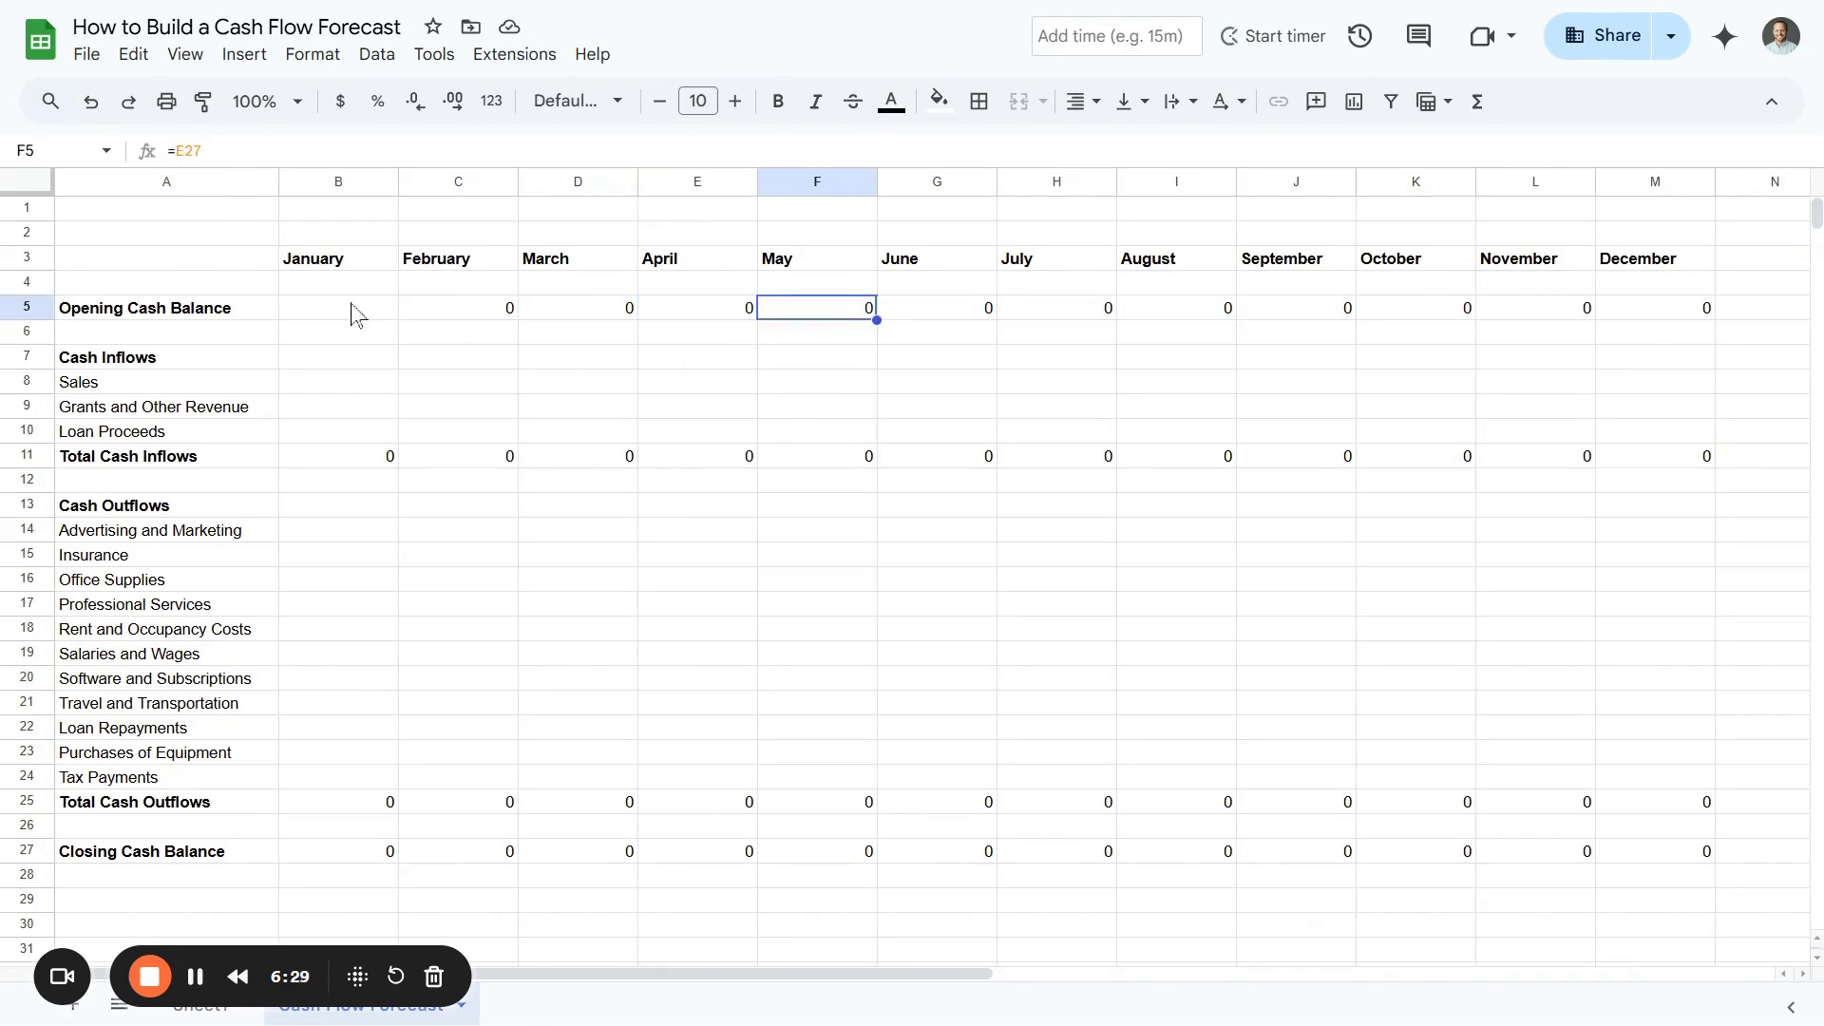
Enter 50000 as January's opening cash balance in B5
click(355, 314)
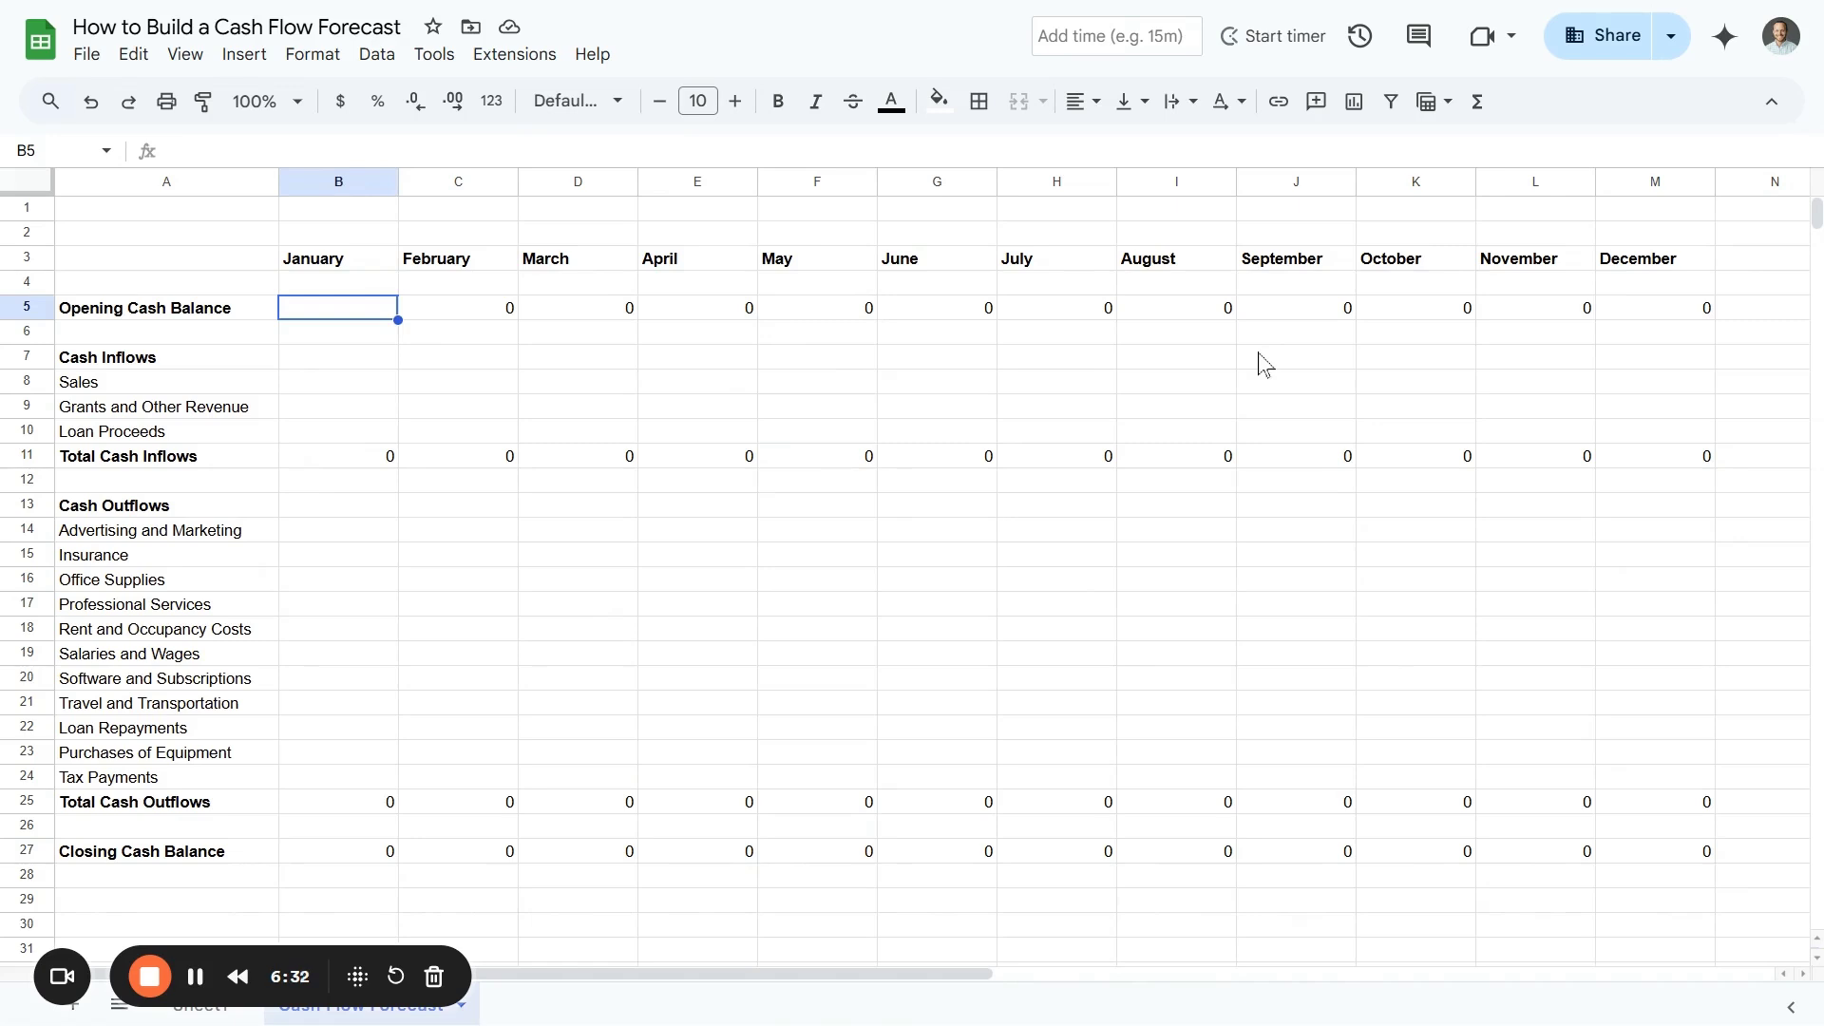
text(50000)
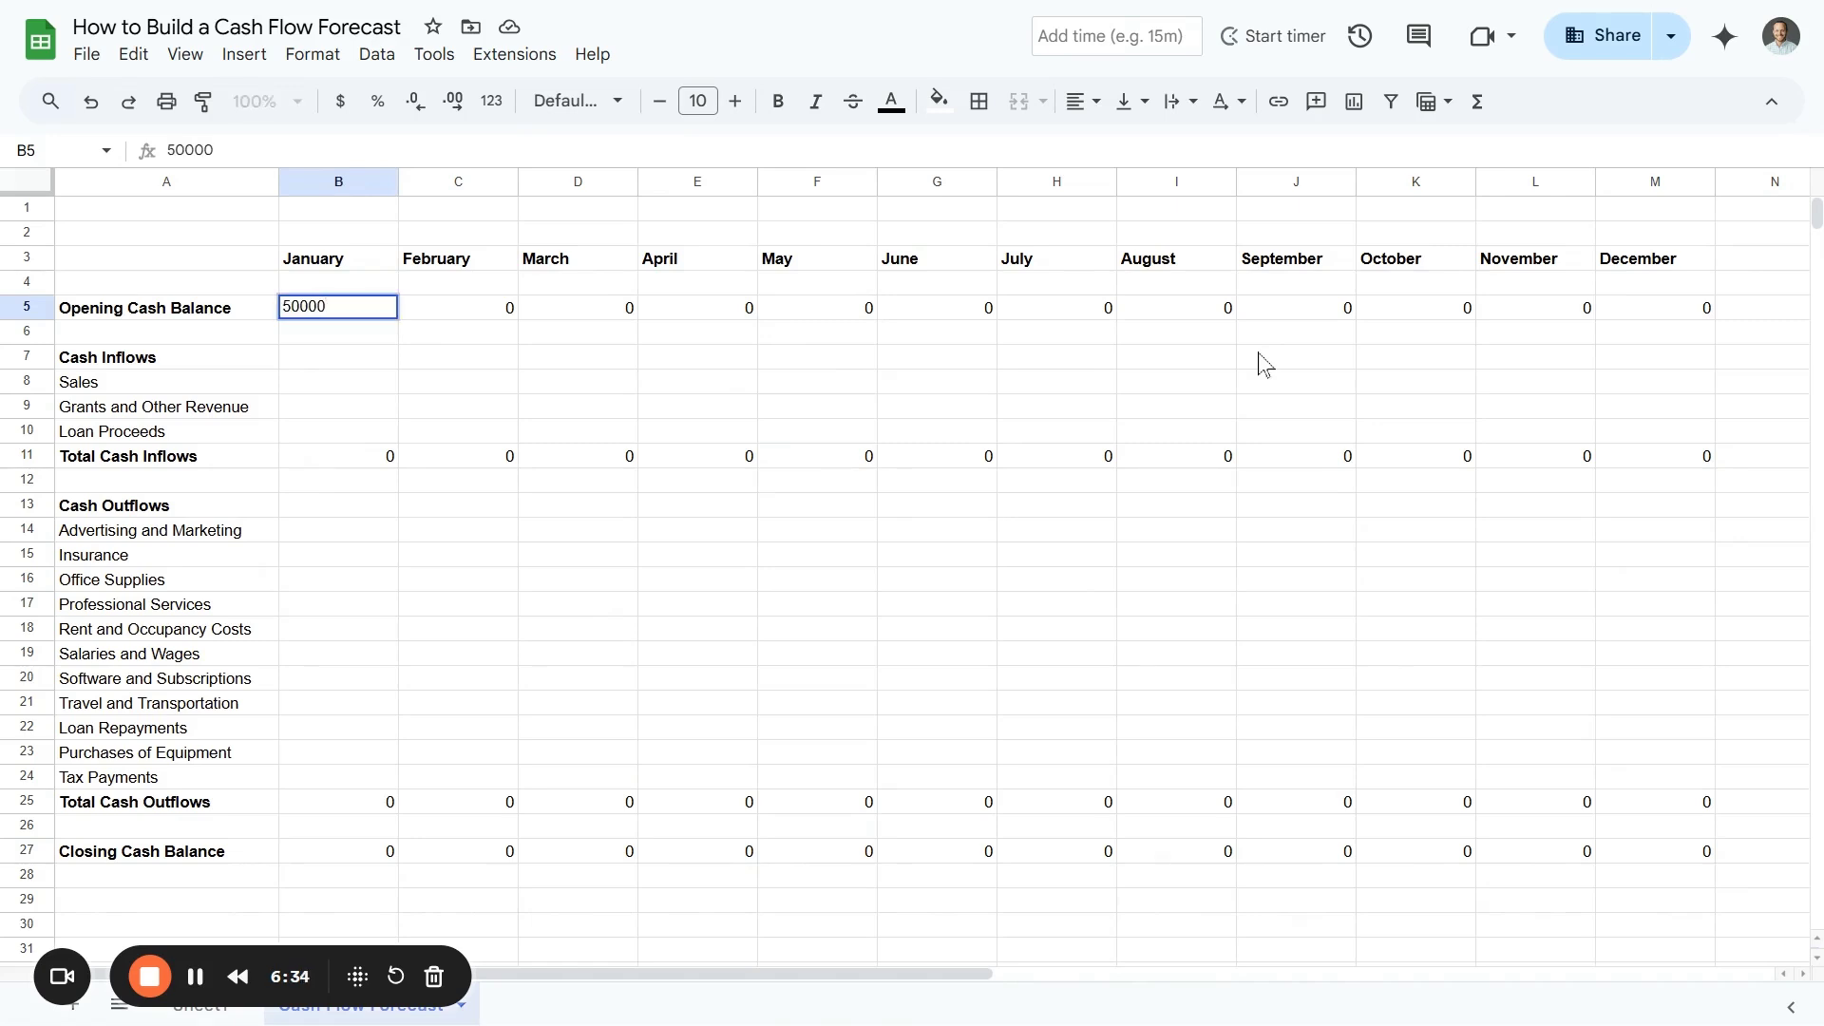
key(Return)
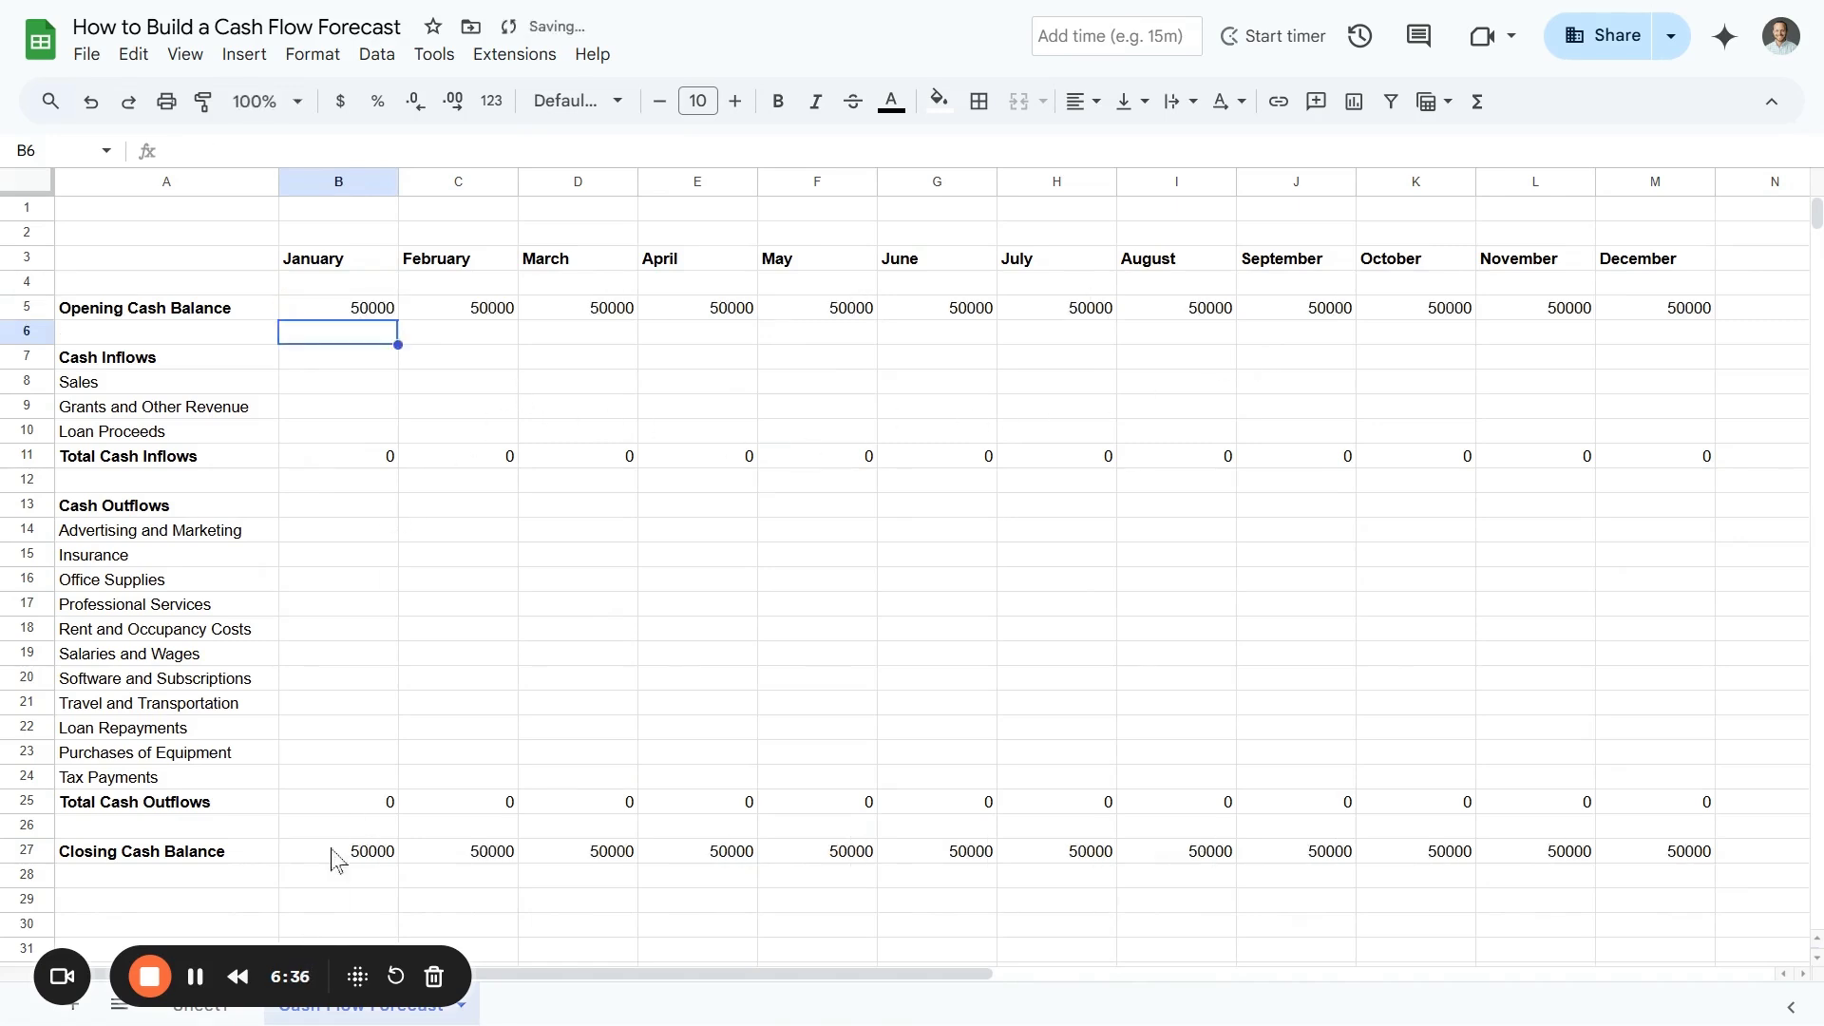
click(374, 862)
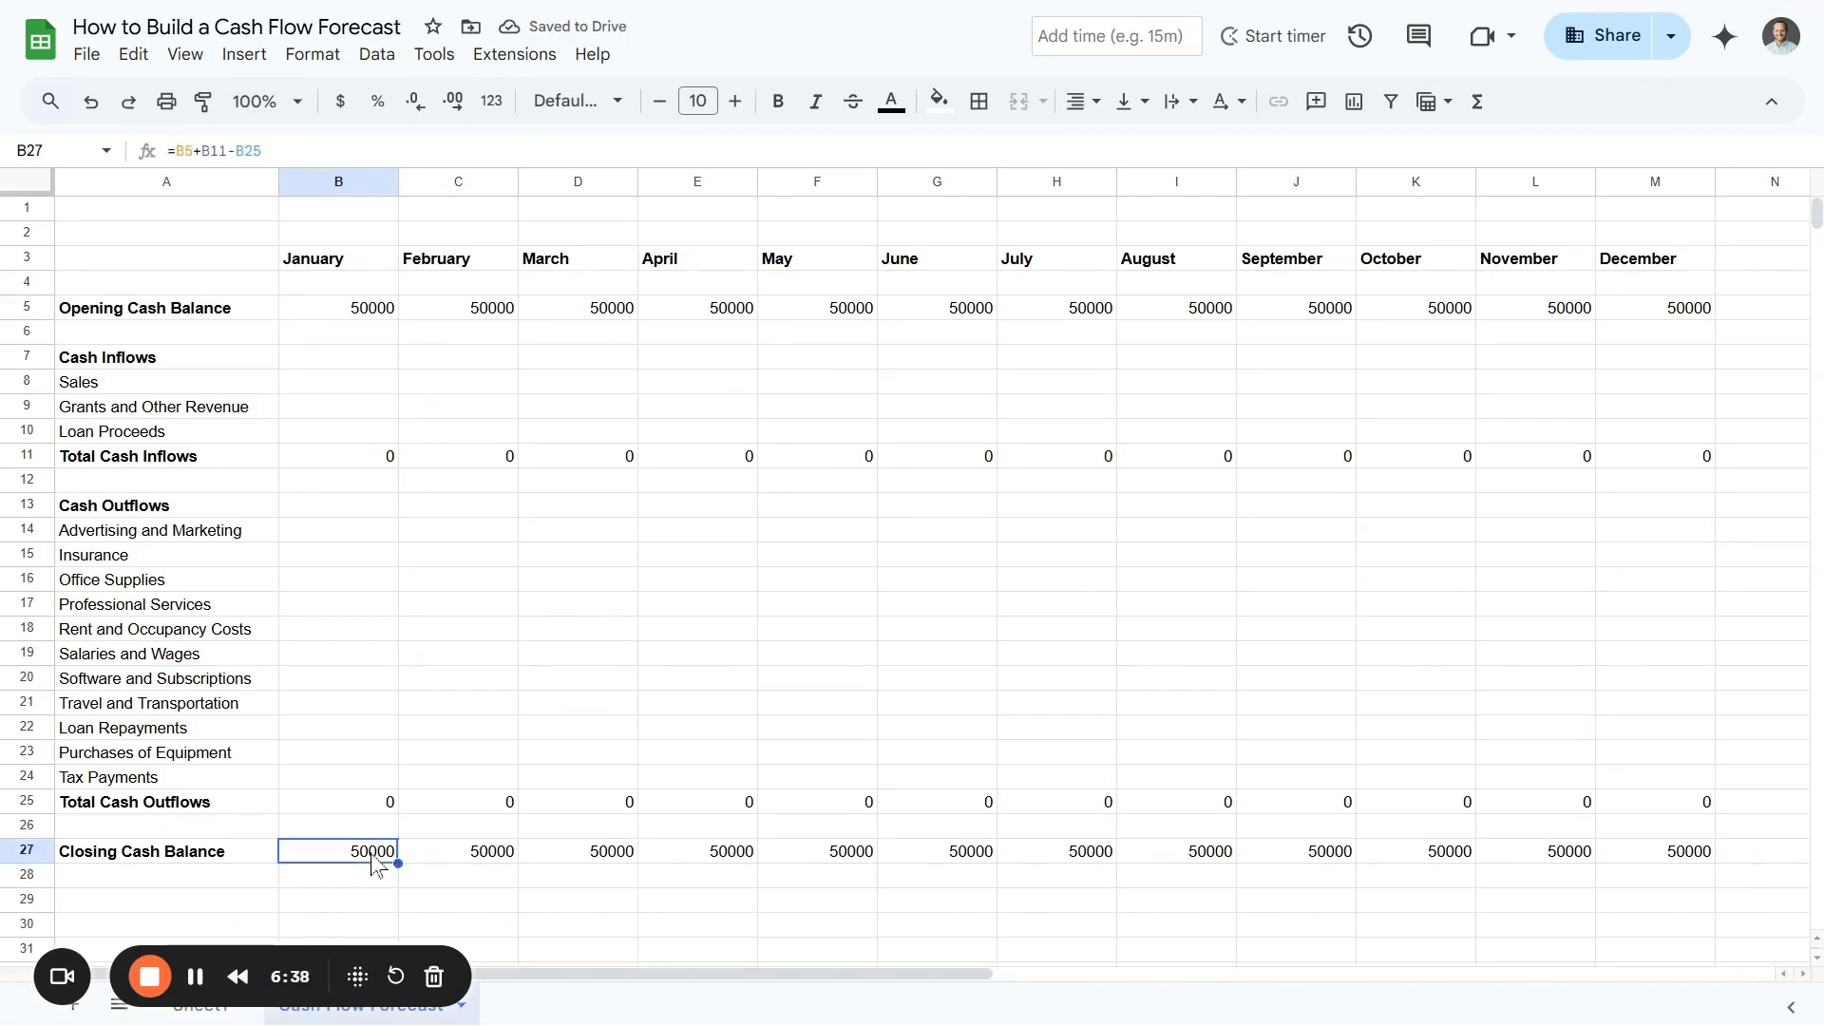
Enter Sales of 5000 for January, February and March
click(492, 317)
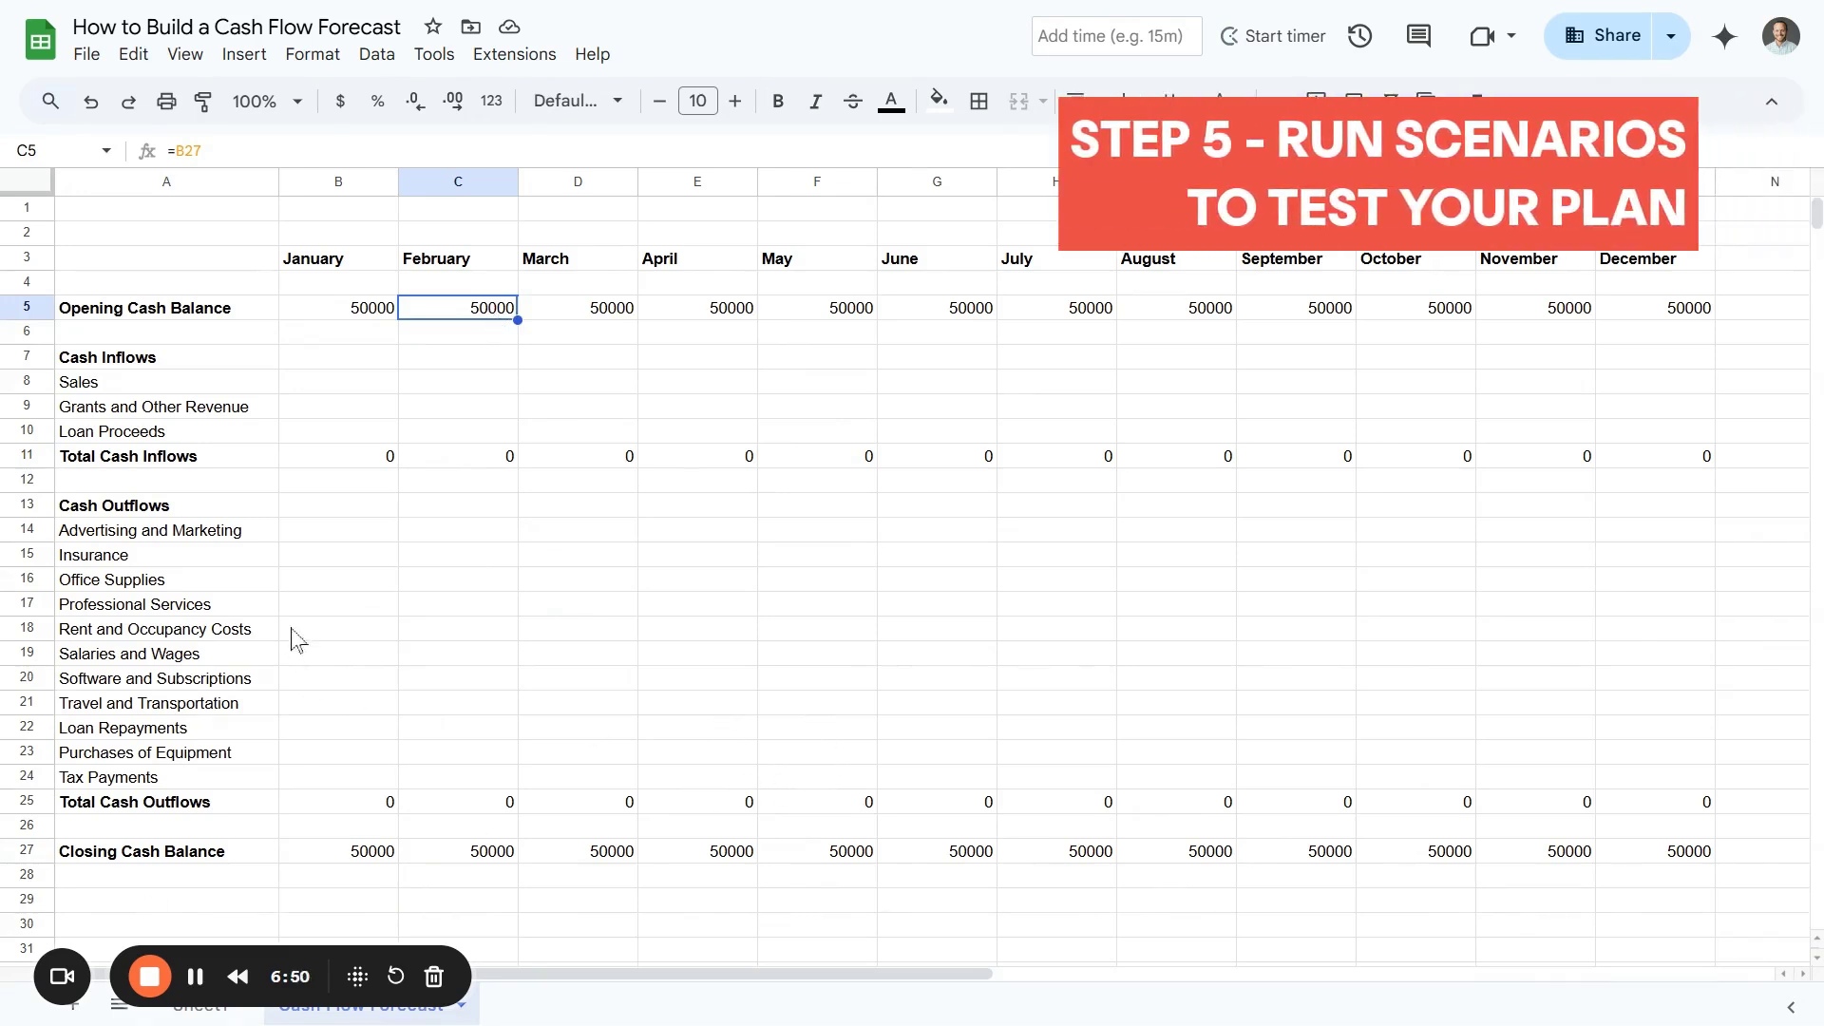
click(304, 380)
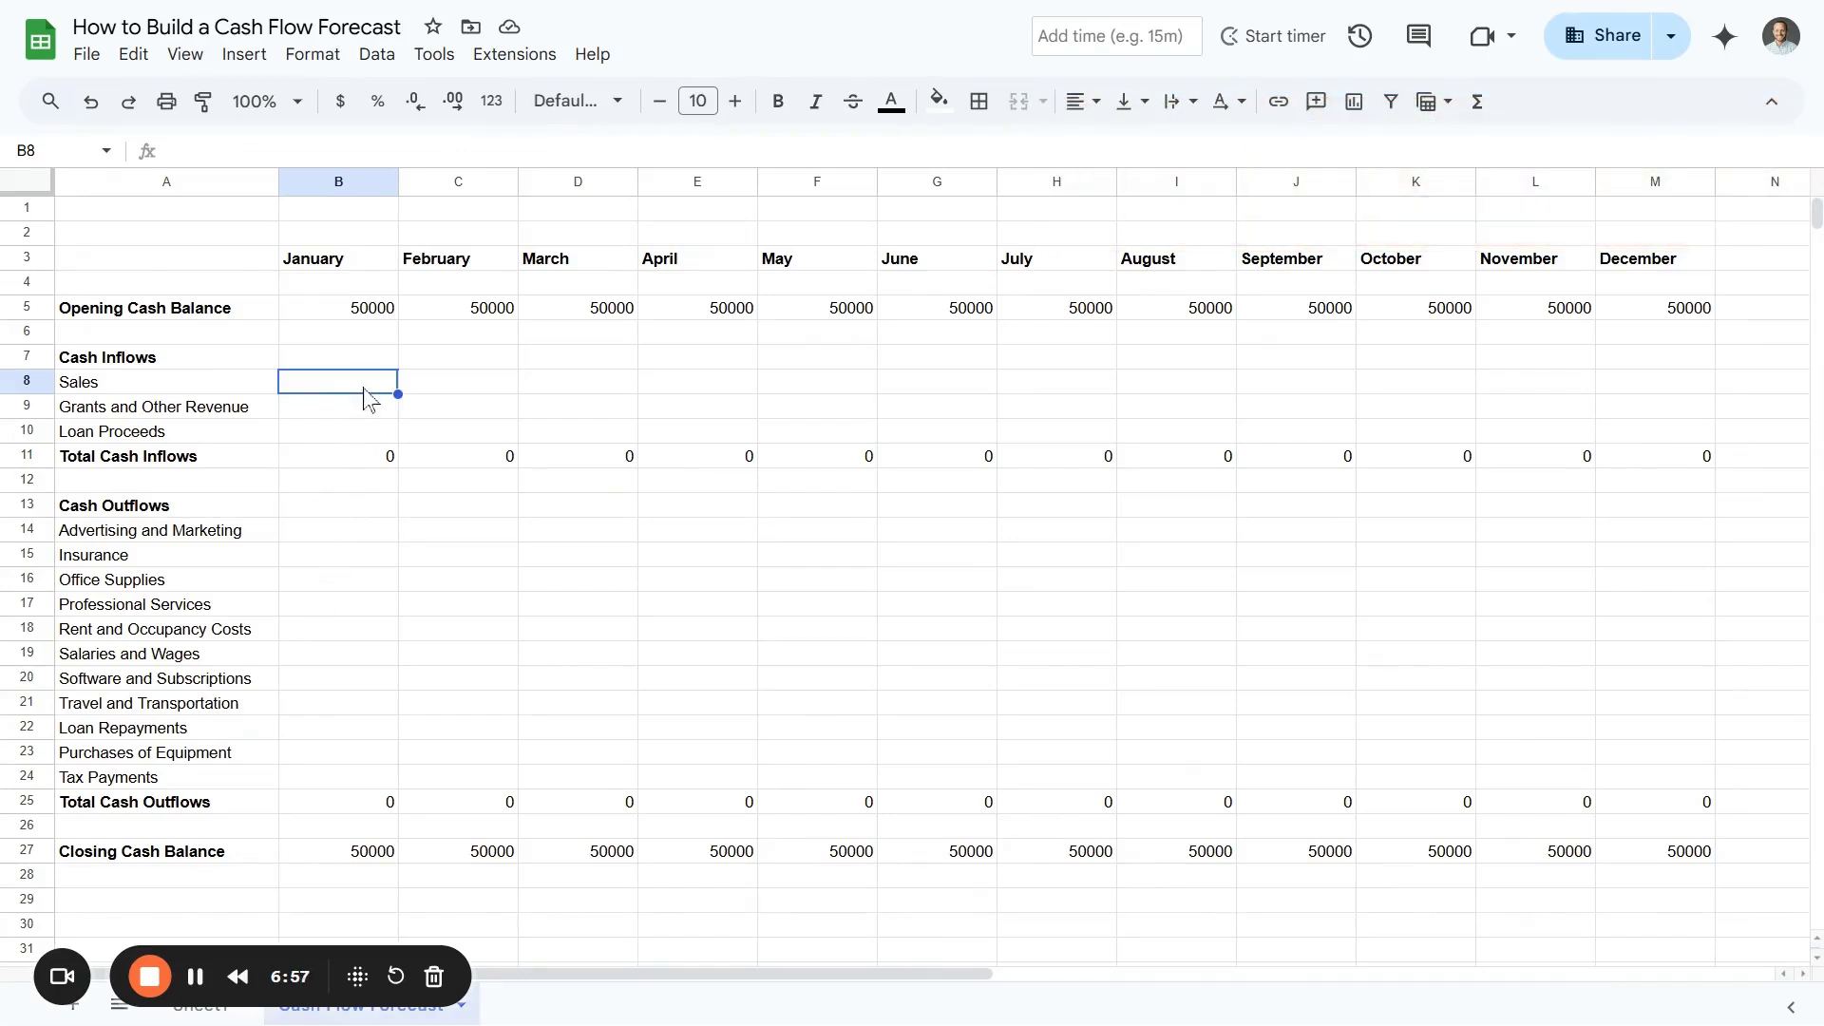
text(5000)
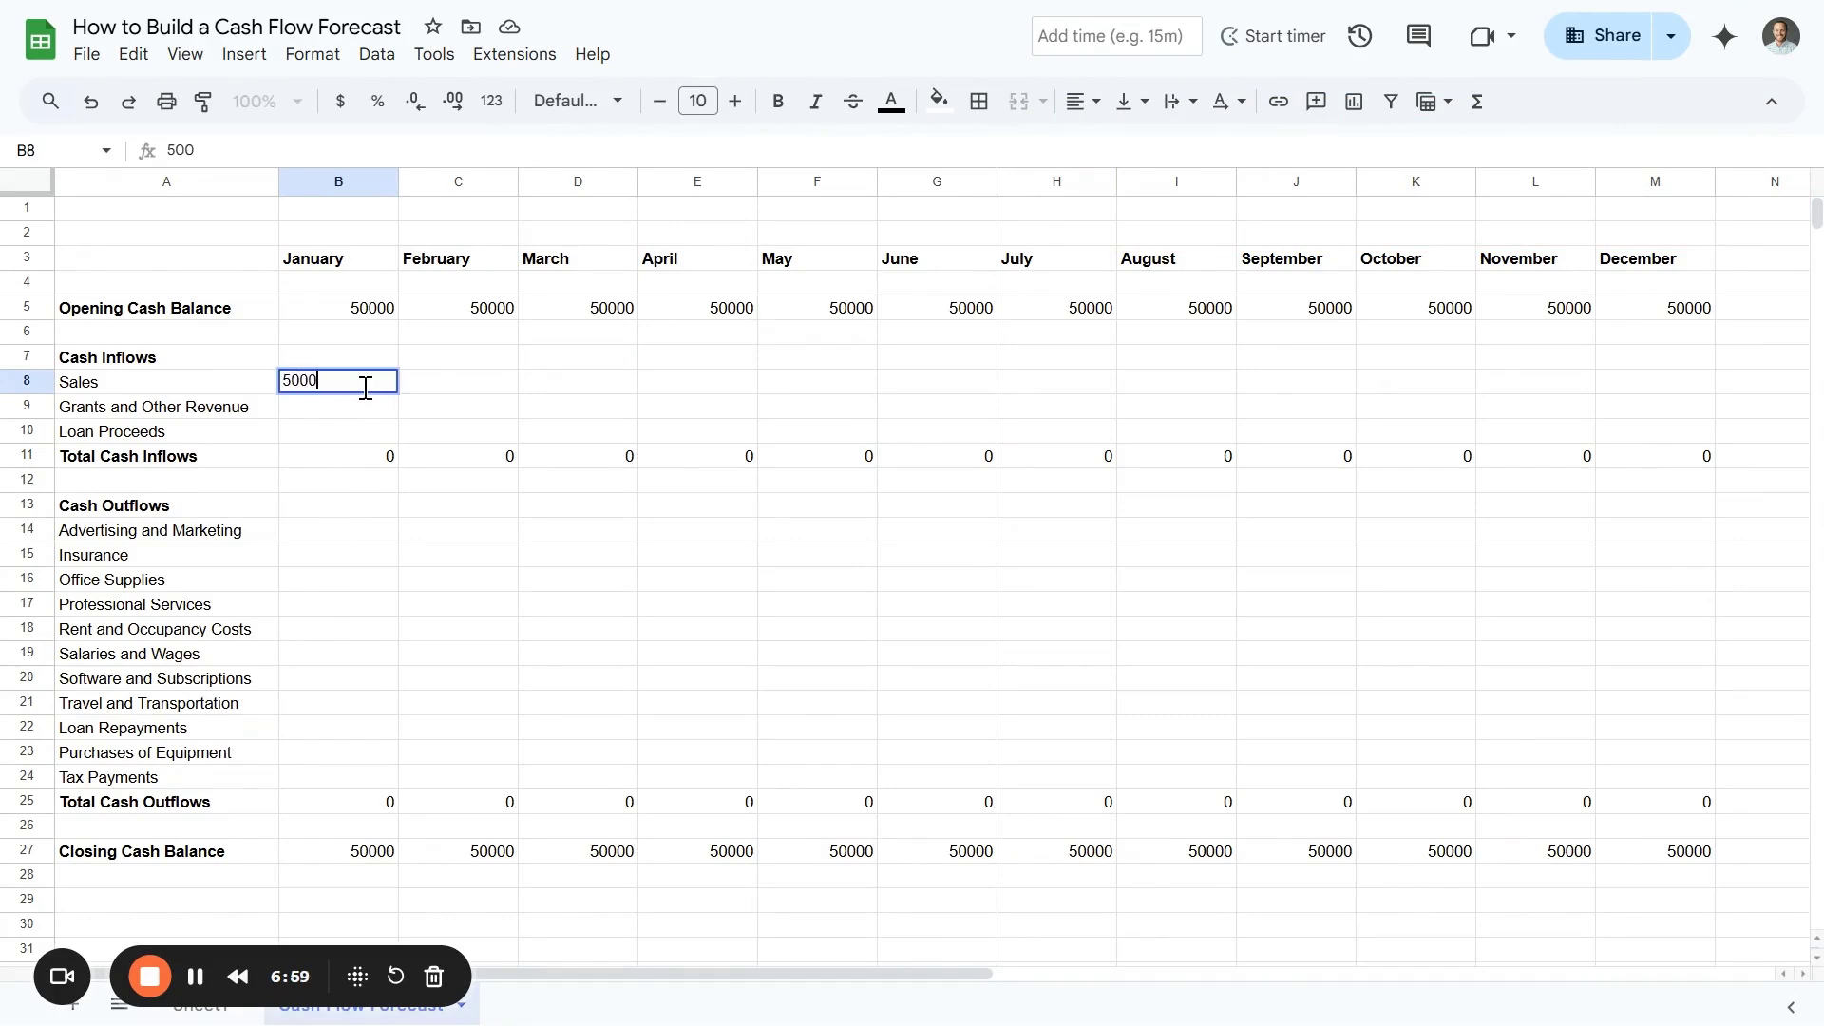
key(Tab)
text(5000)
key(Tab)
text(5000)
key(Tab)
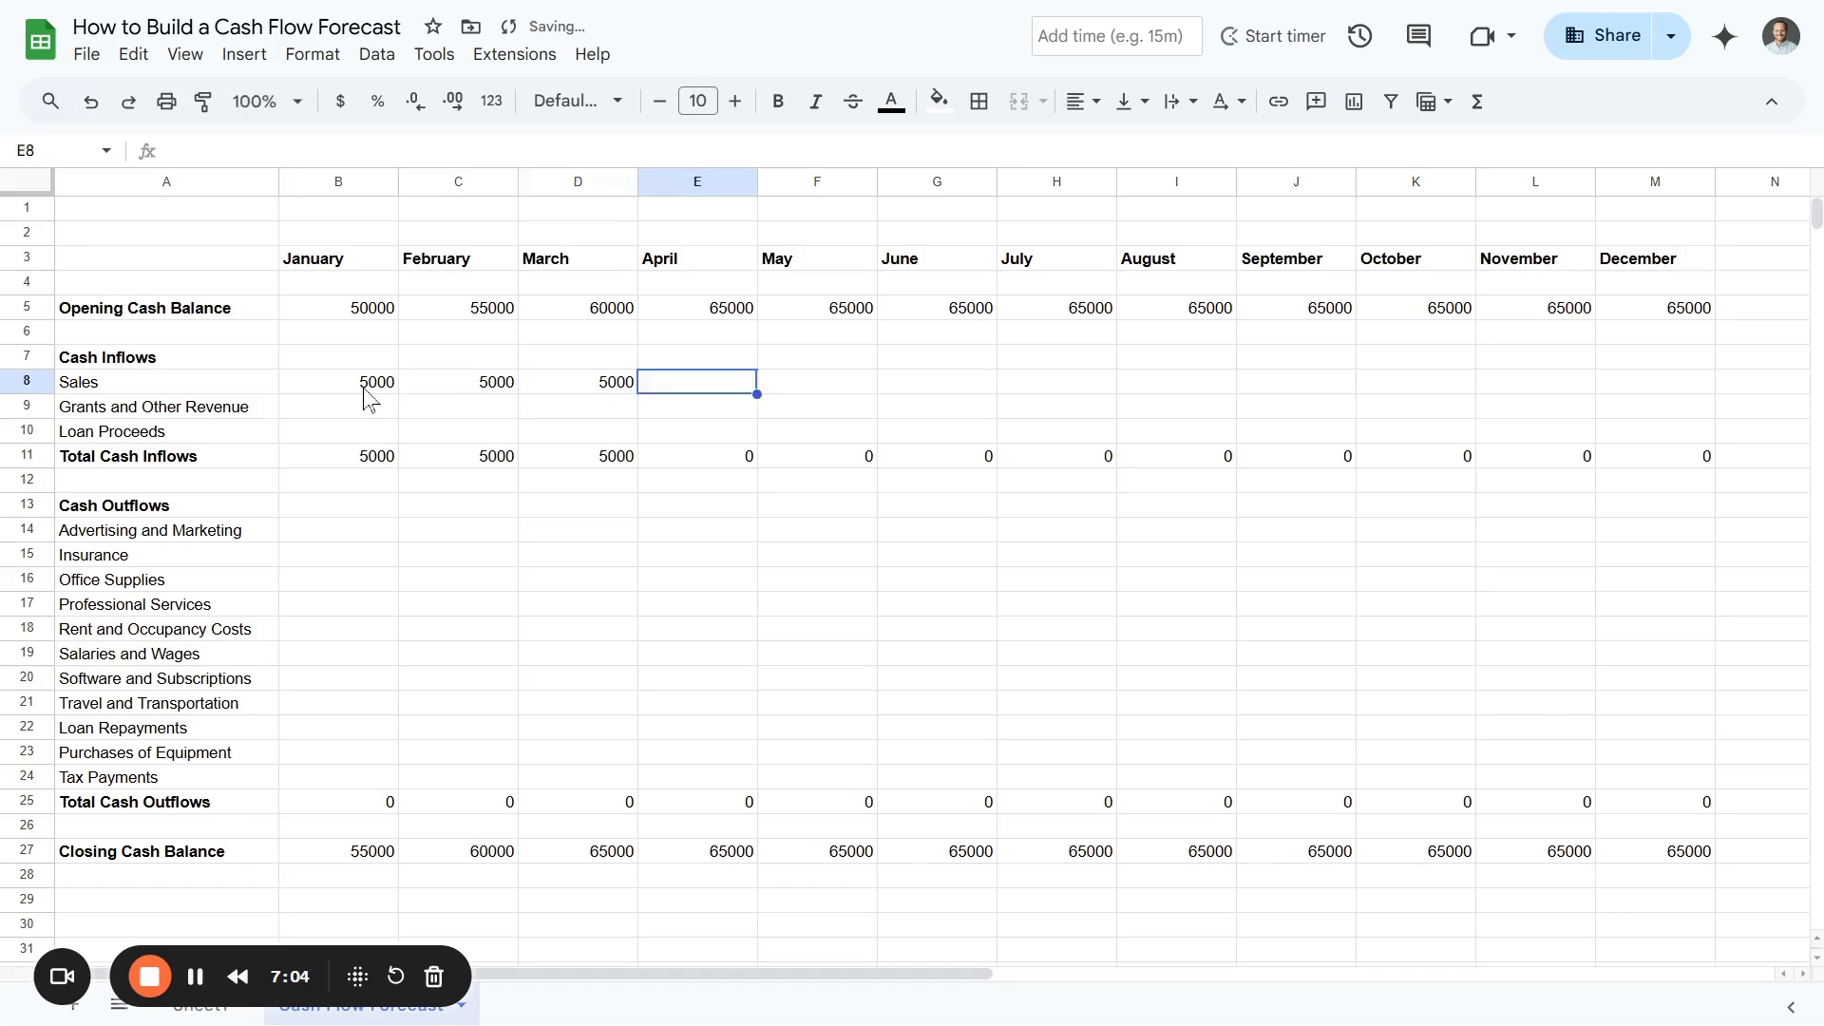
Enter 7500 April sales and copy it into May and June
text(7500)
key(ctrl+Return)
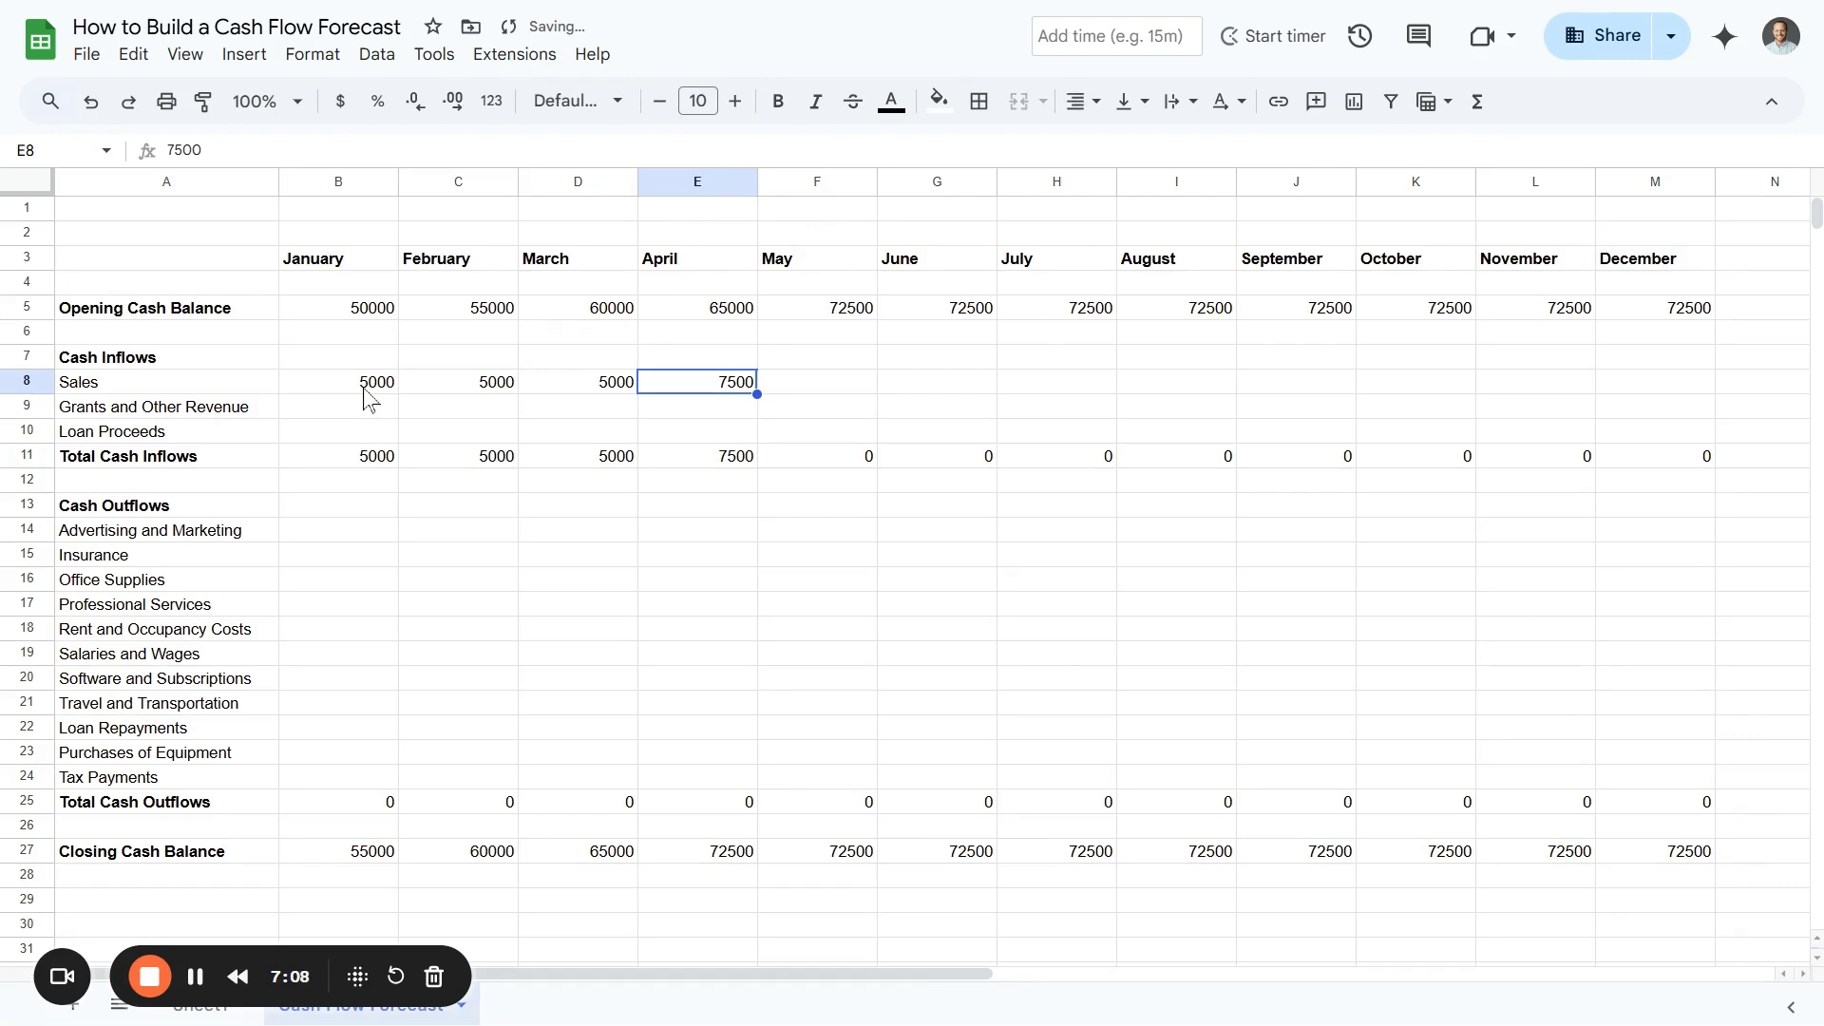
key(ctrl+c)
key(Tab)
key(ctrl+v)
key(Tab)
key(ctrl+v)
key(Tab)
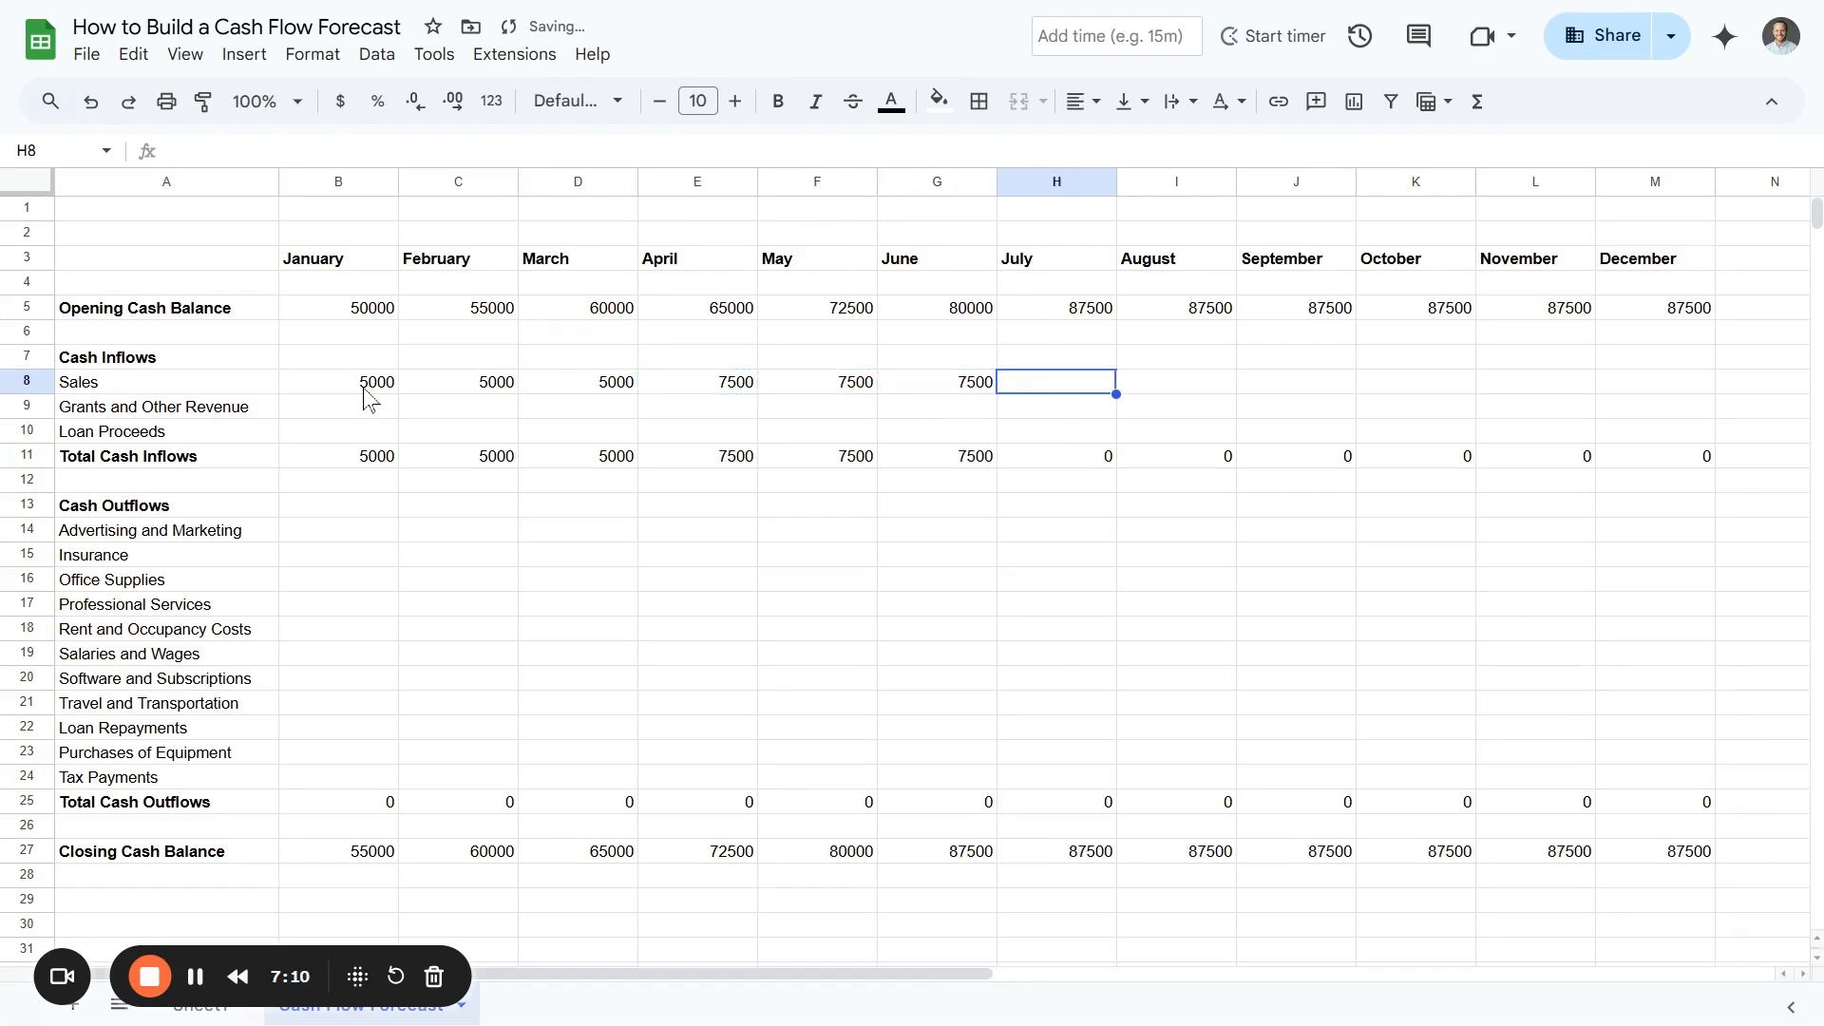
Enter 10000 July sales, paste it through December, and check the opening balances
text(10000)
key(ctrl+Return)
key(Tab)
key(ctrl+v)
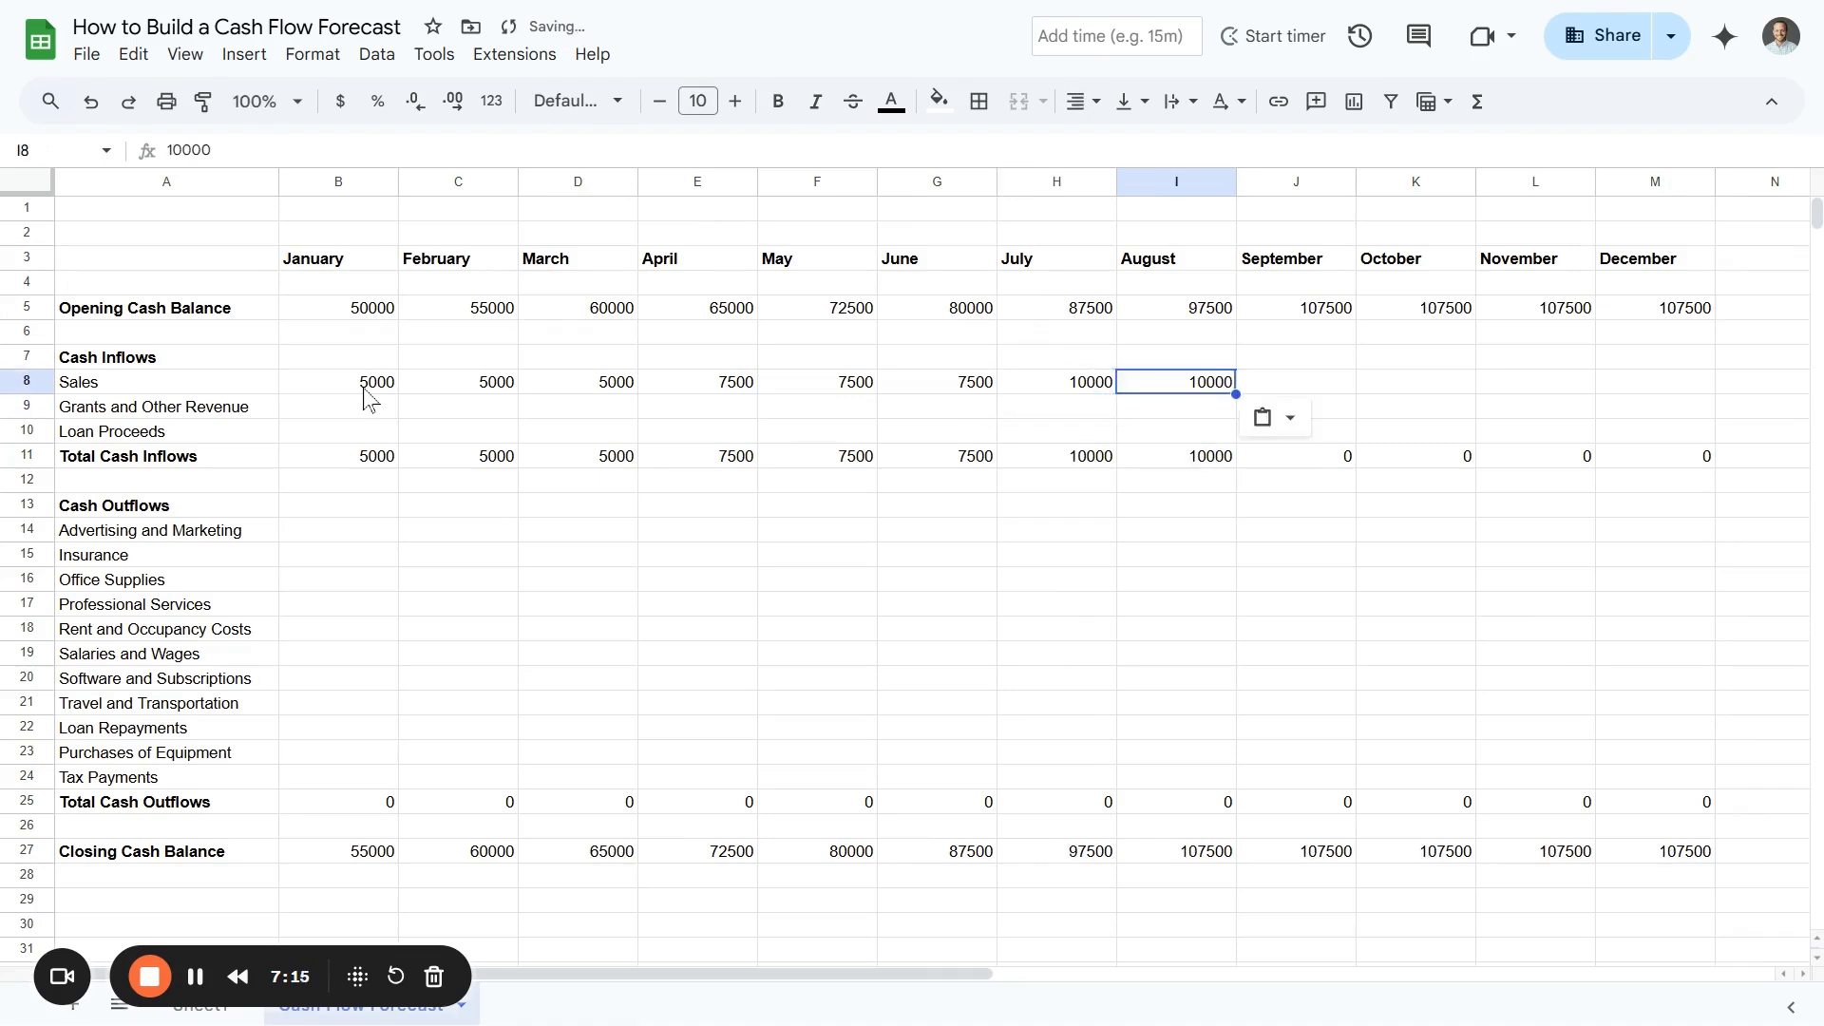
key(Tab)
key(ctrl+v)
key(Tab)
key(ctrl+v)
key(Tab)
key(ctrl+v)
key(ctrl+v)
drag(583, 313, 1667, 326)
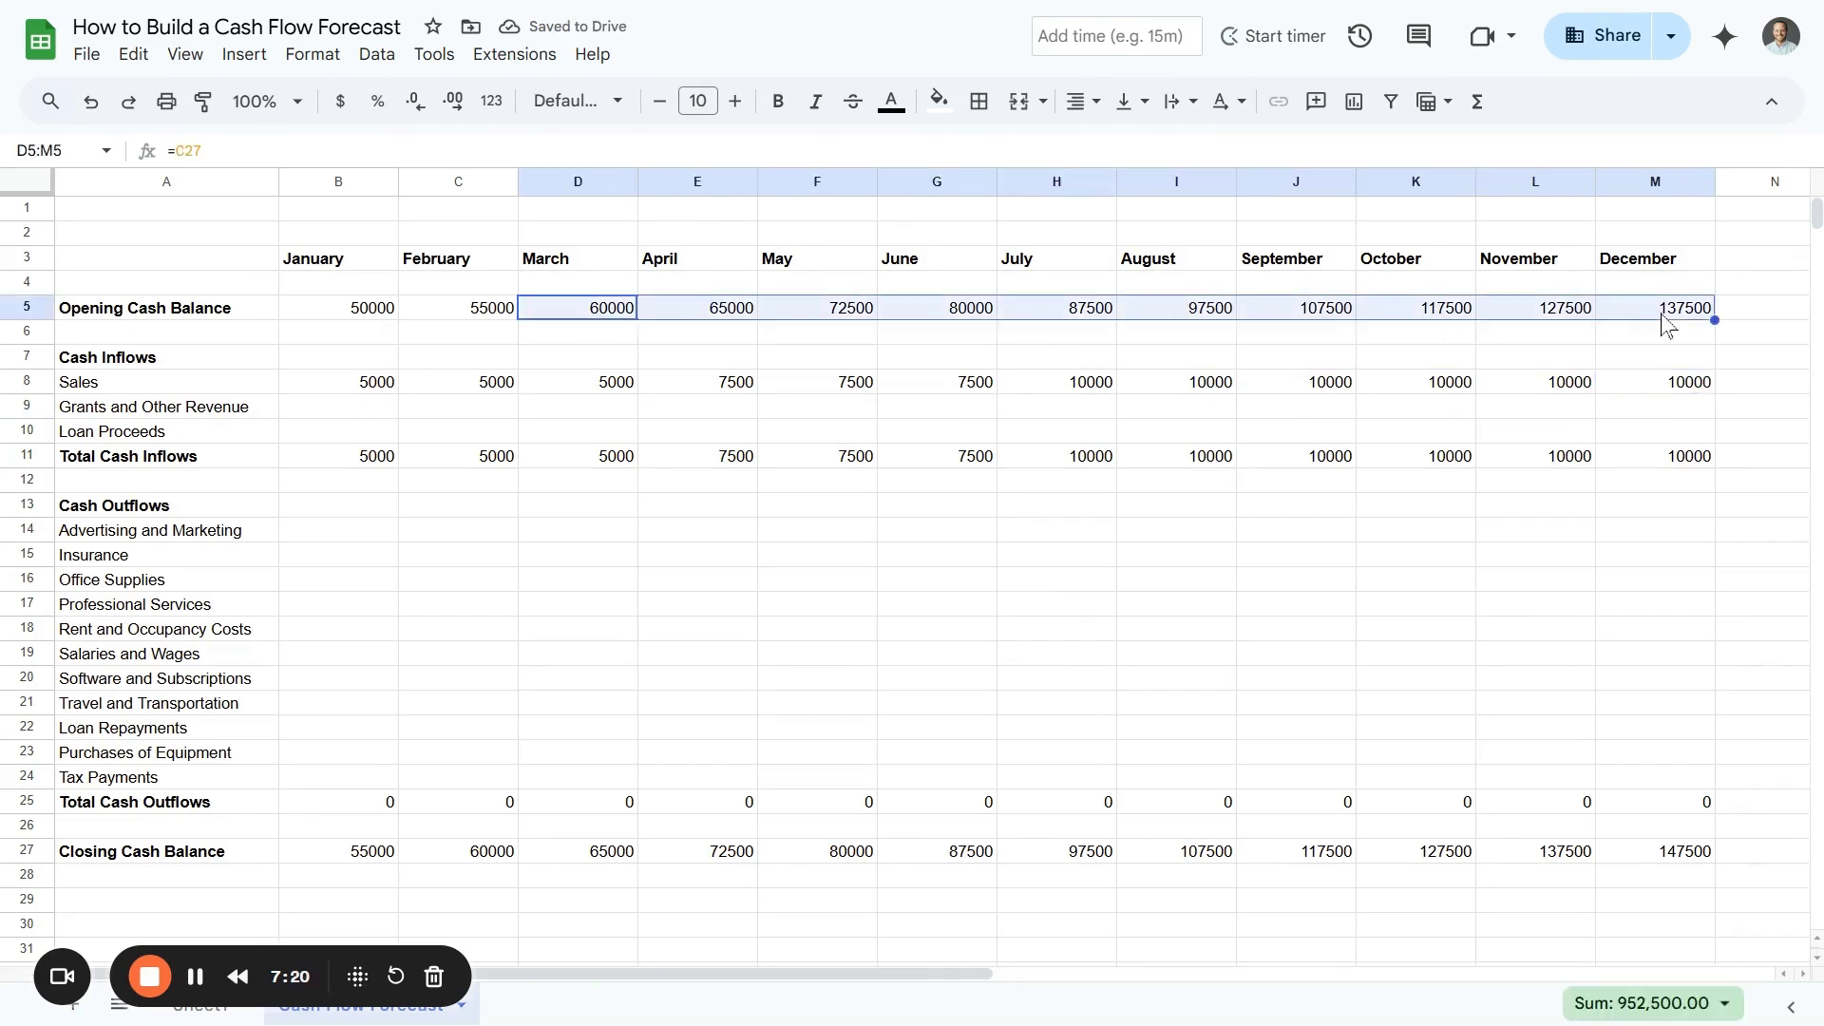
click(351, 535)
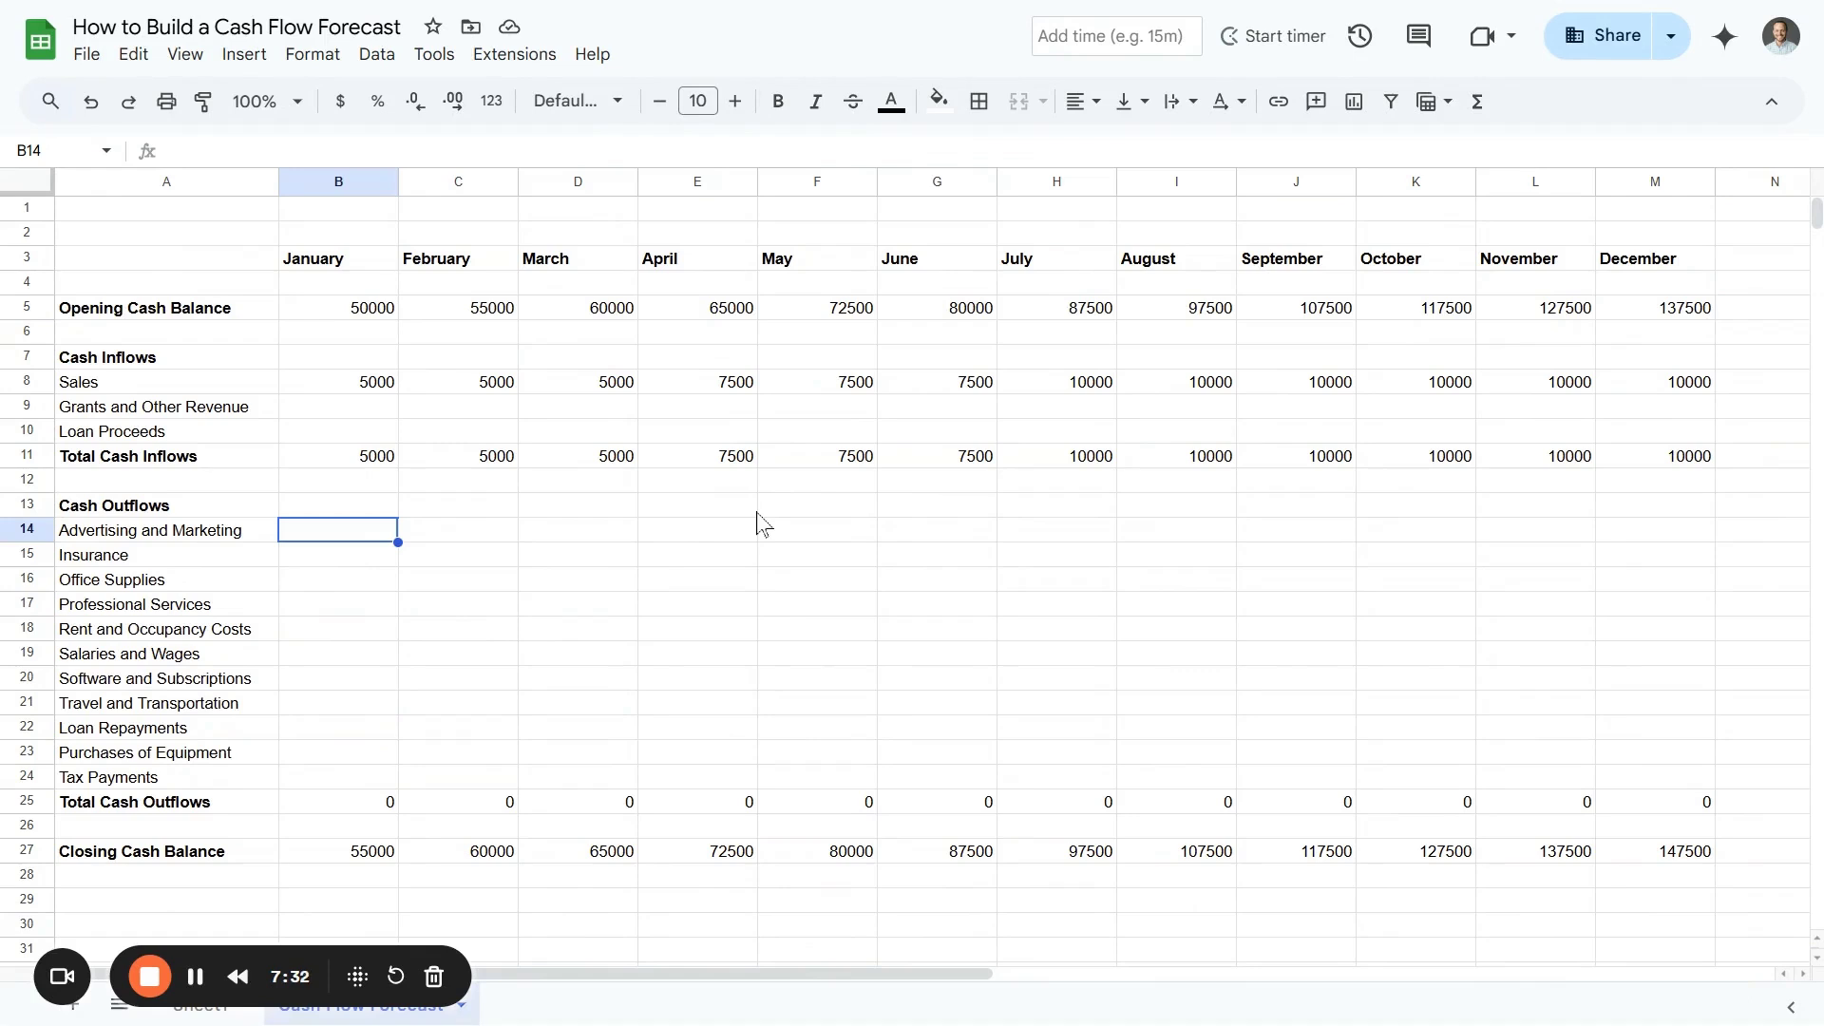
Enter January costs: advertising 1500, insurance 200, office supplies 150, professional services 750, rent 4200, salaries 0, software 200
text(1500)
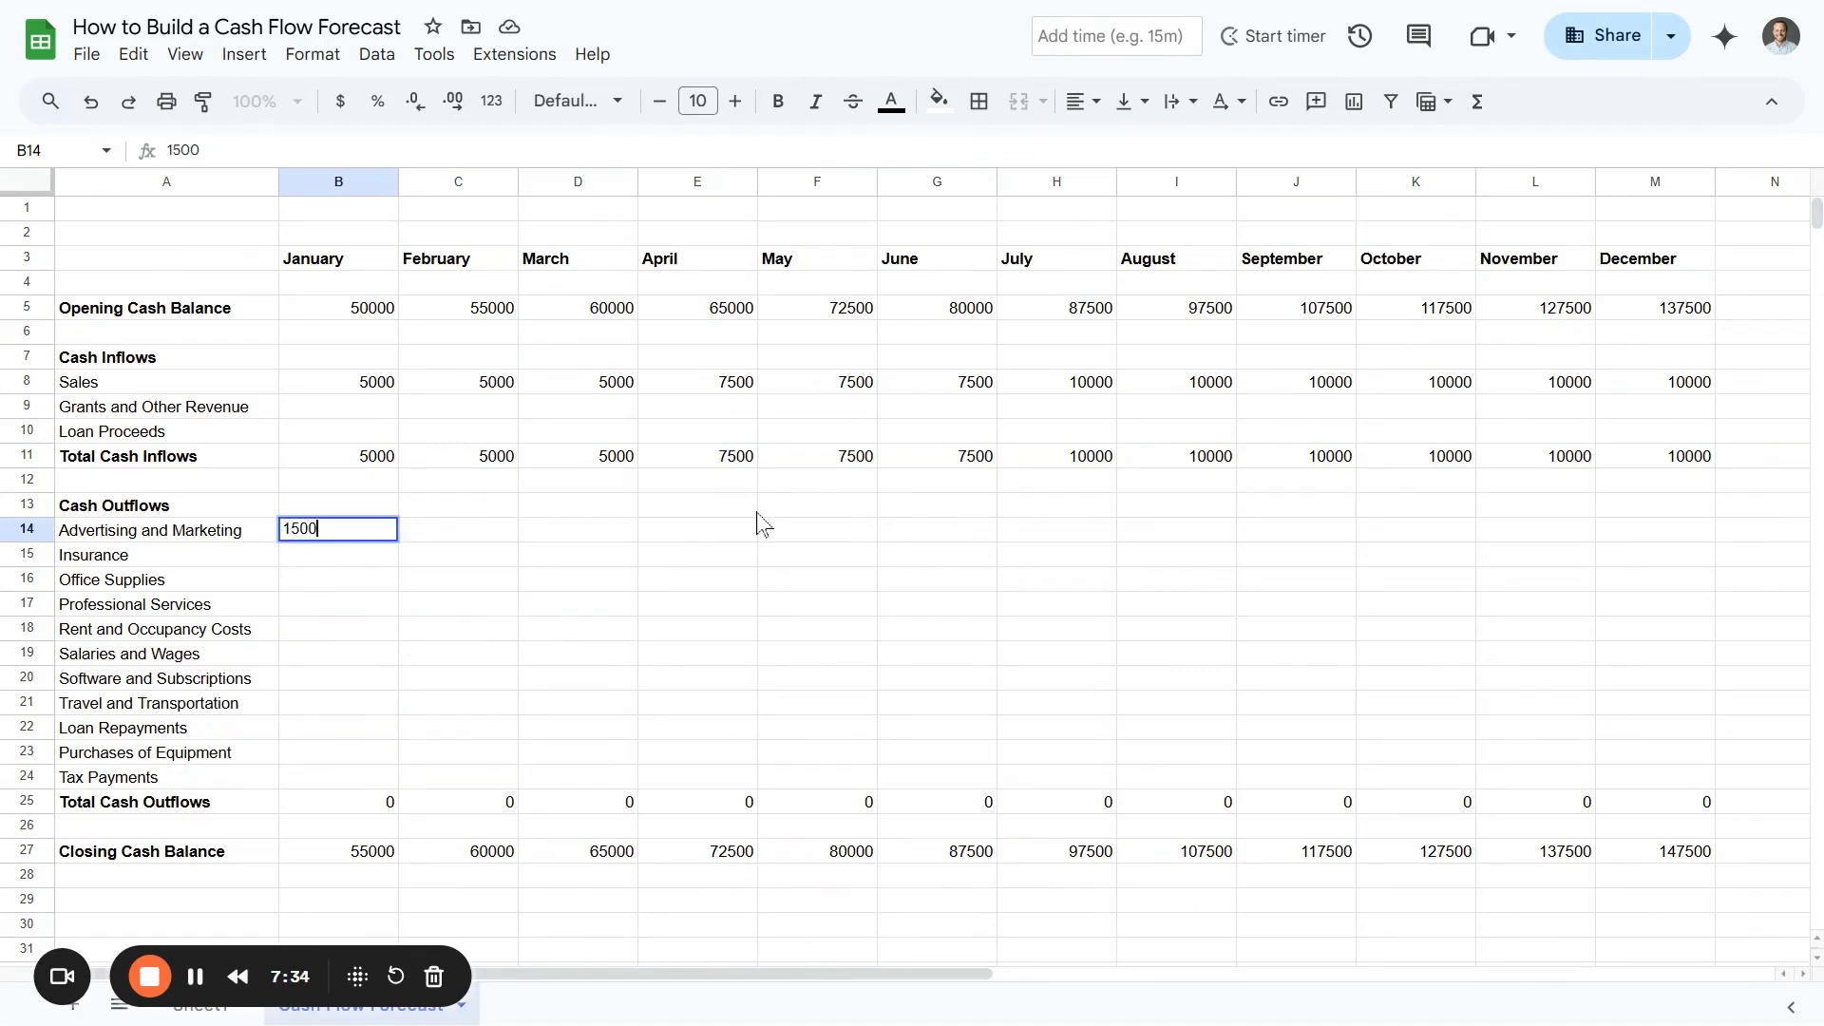
key(Return)
text(200)
key(Return)
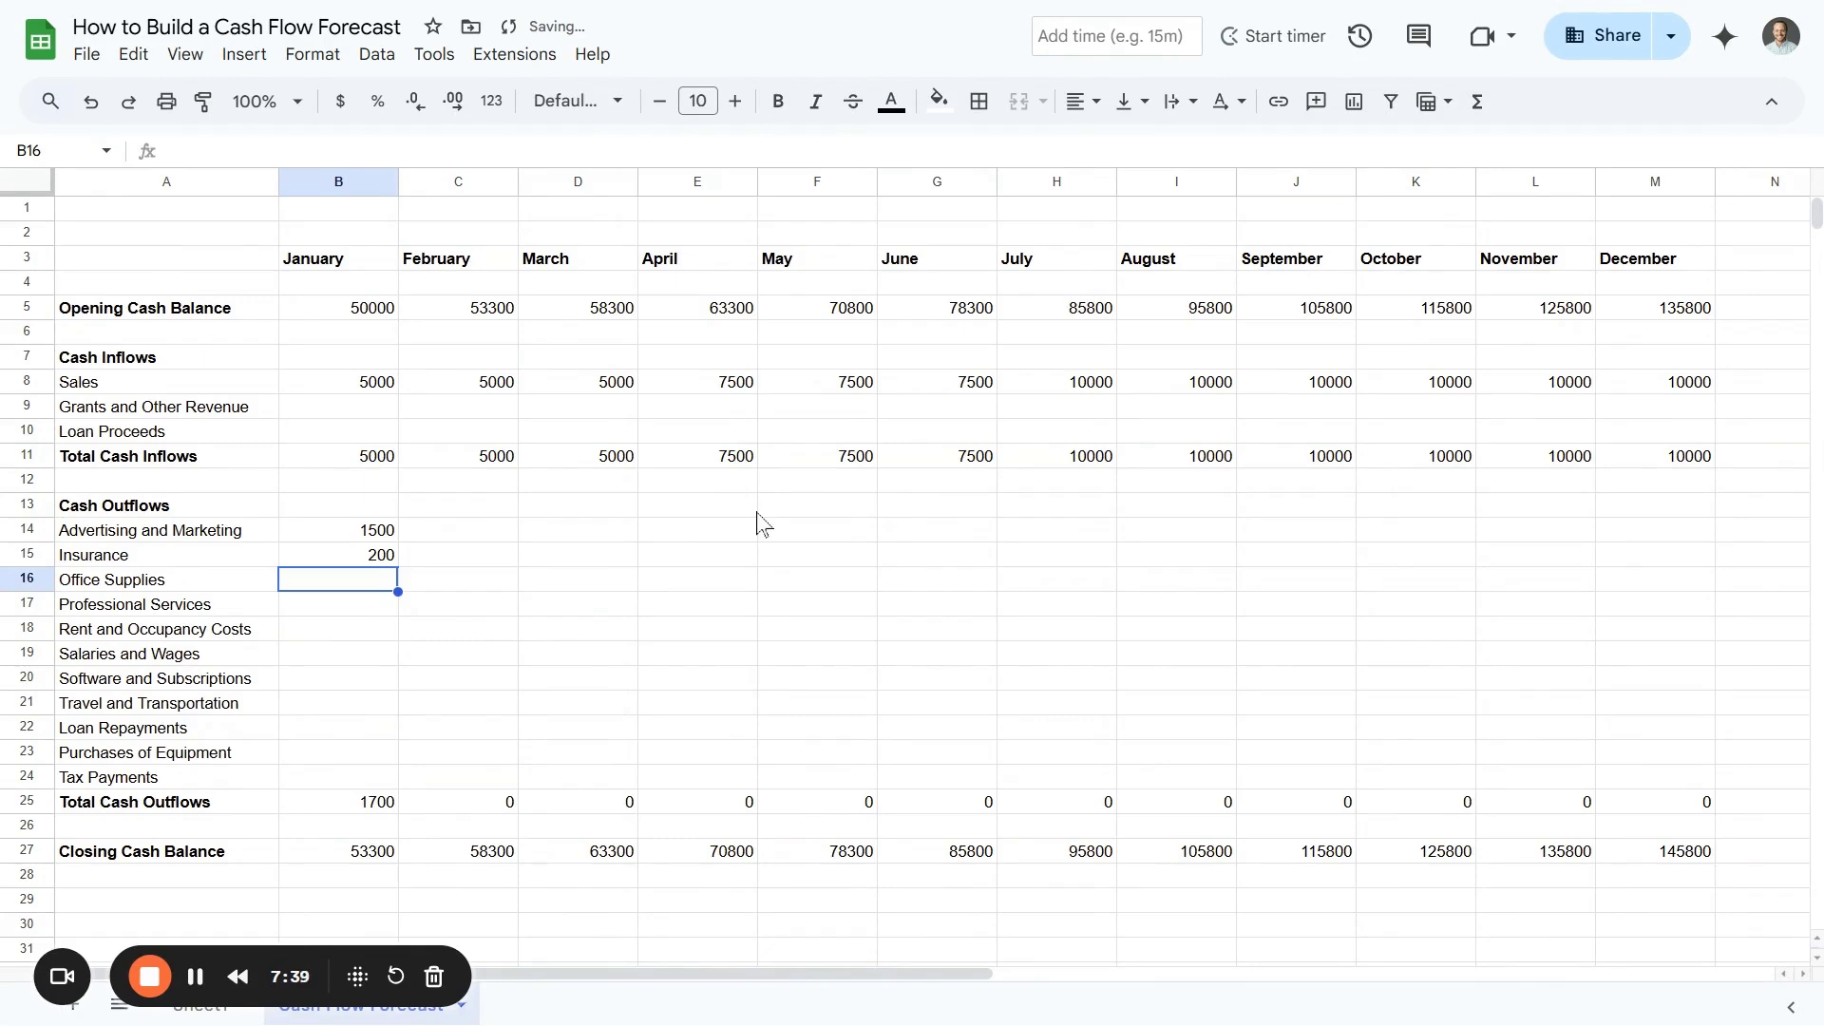
text(150)
key(Return)
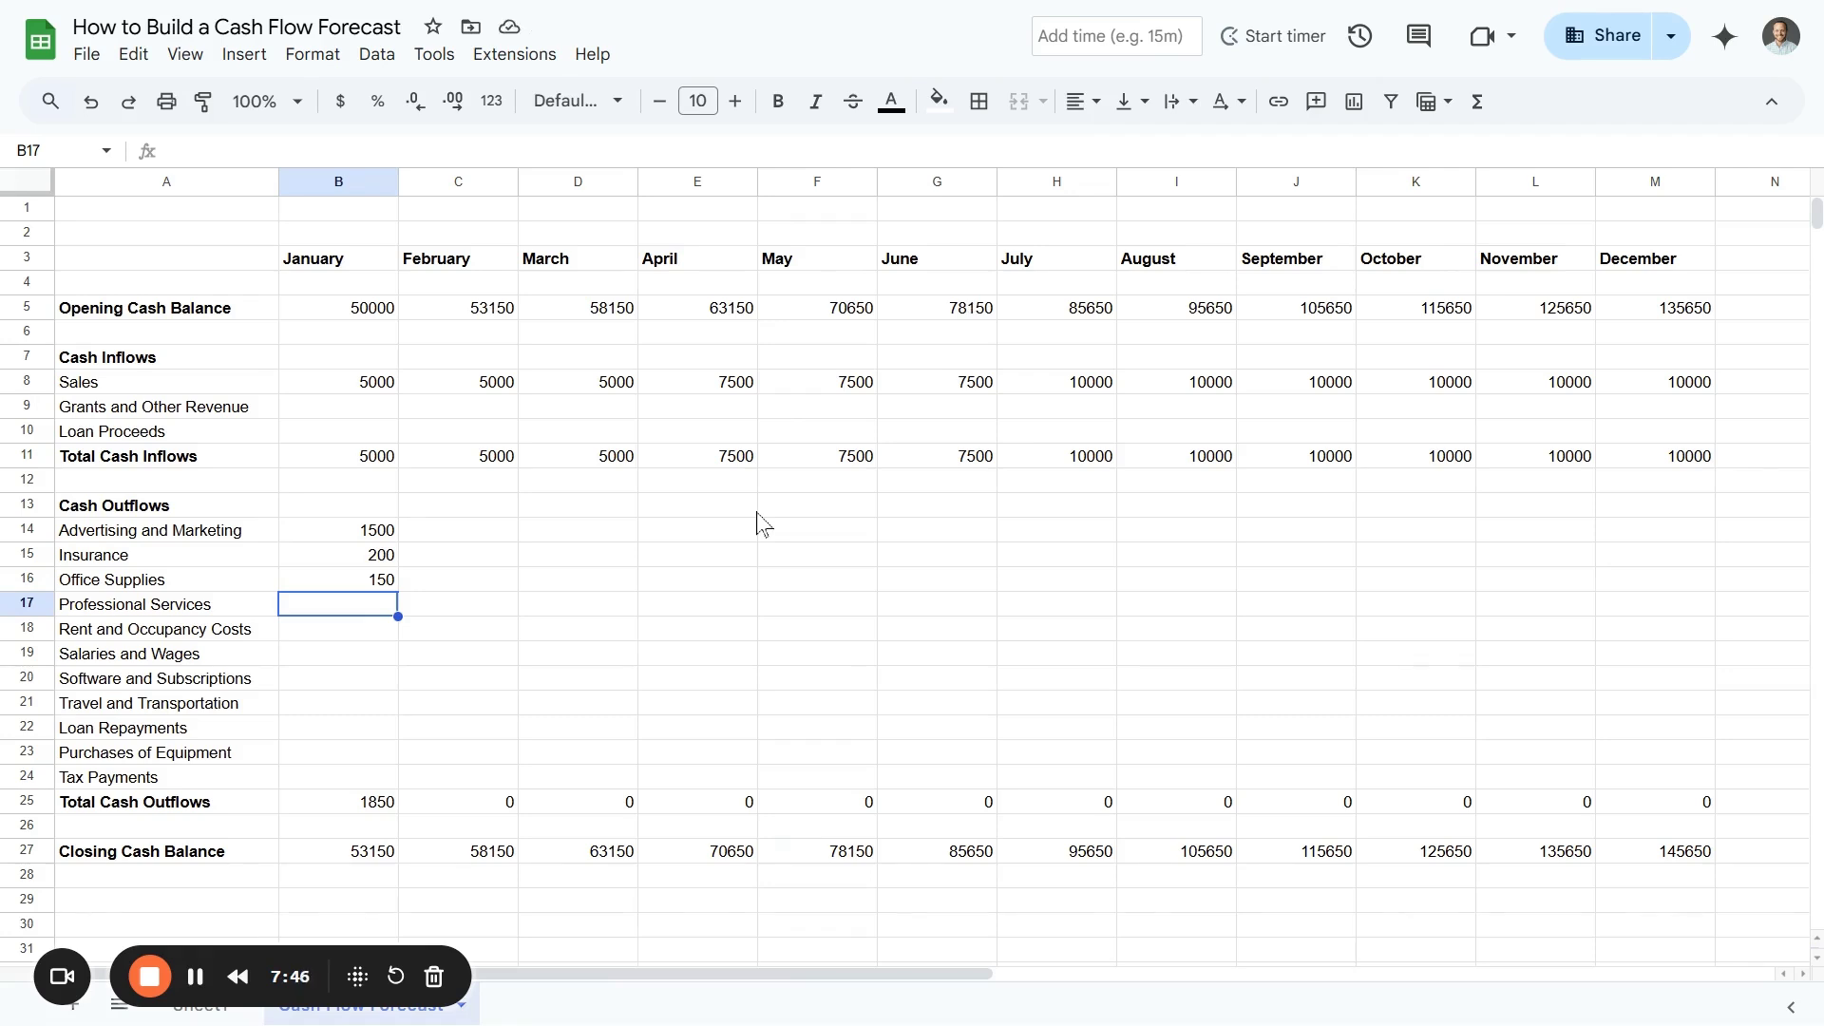
text(1)
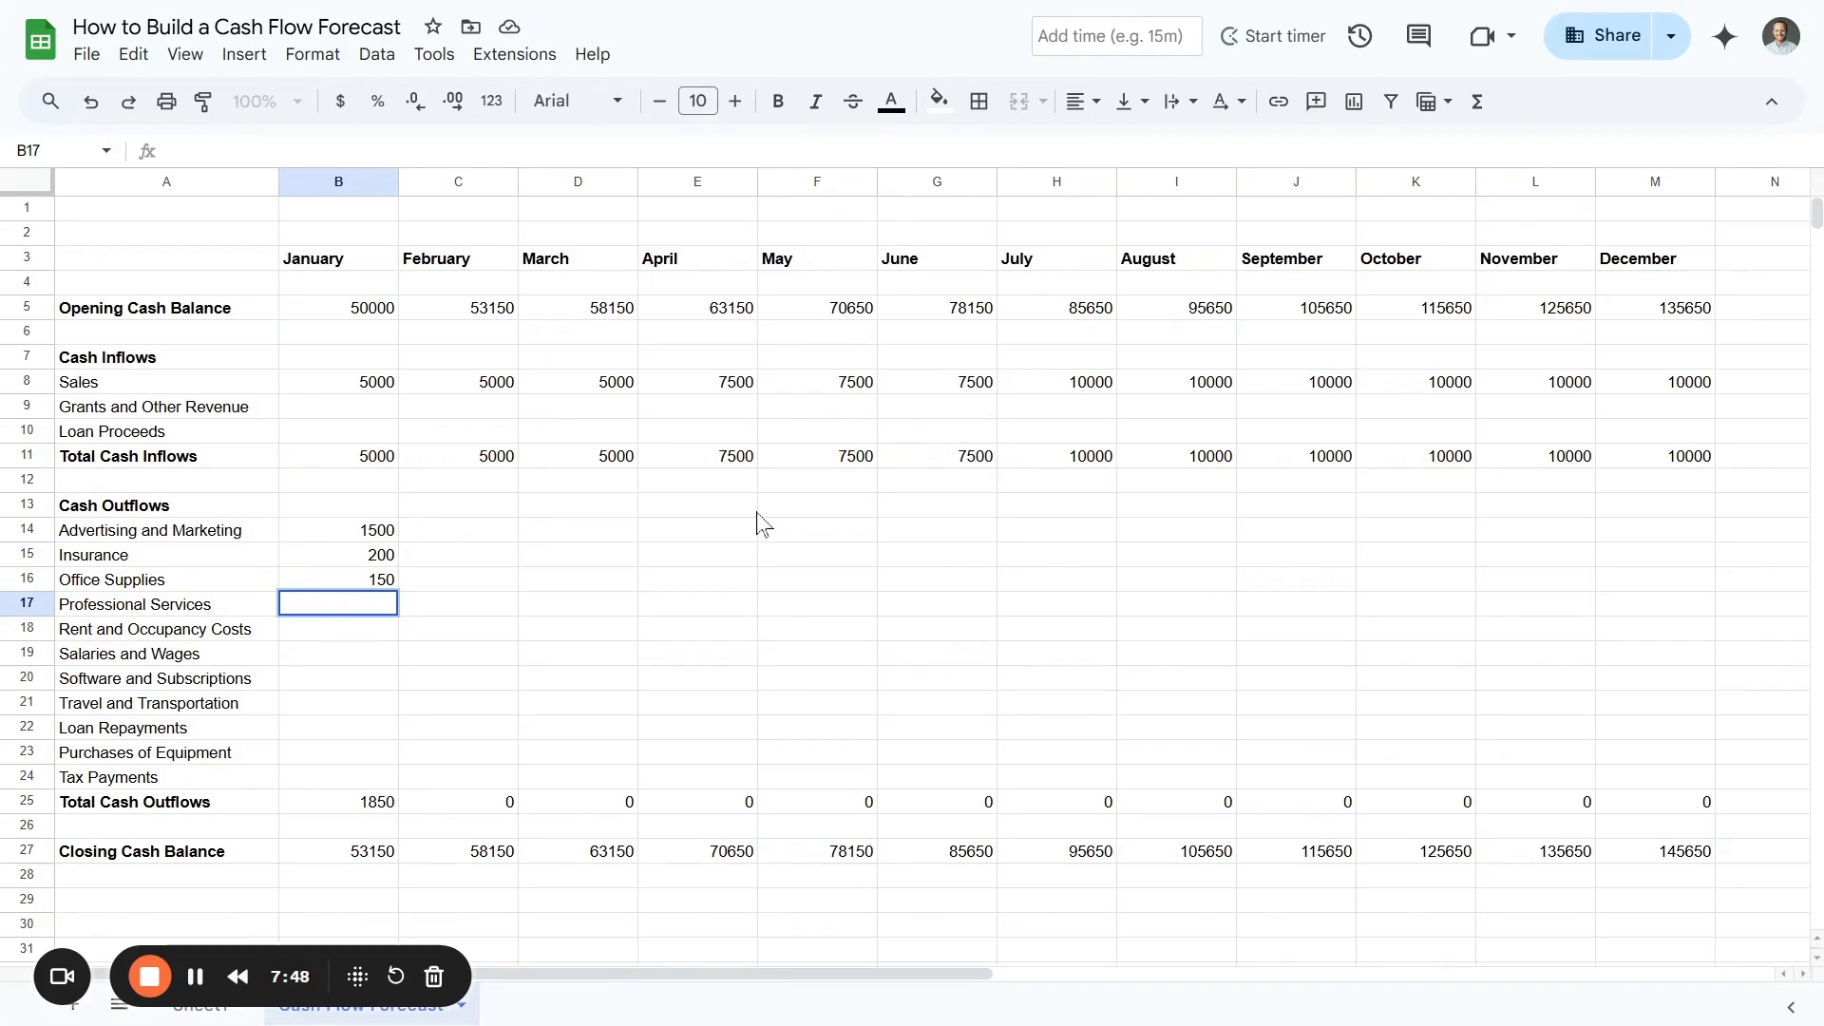
text(750)
key(Return)
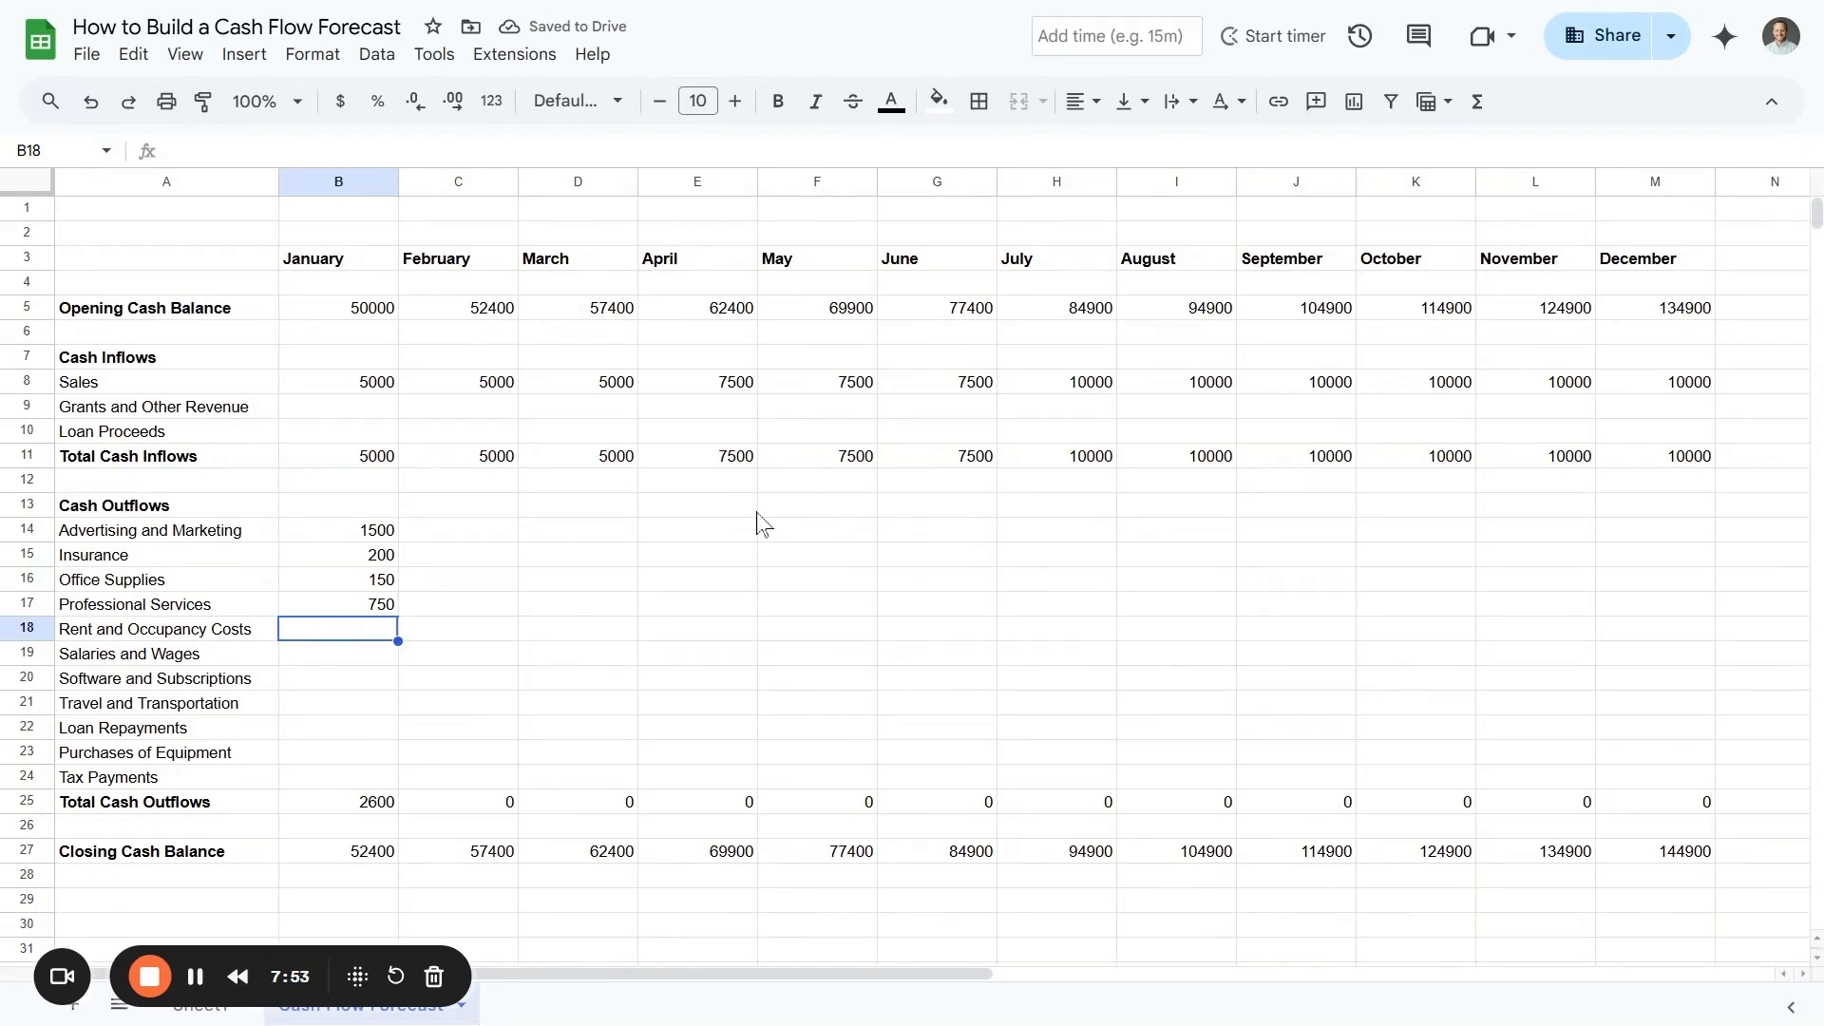
text(4200)
key(Return)
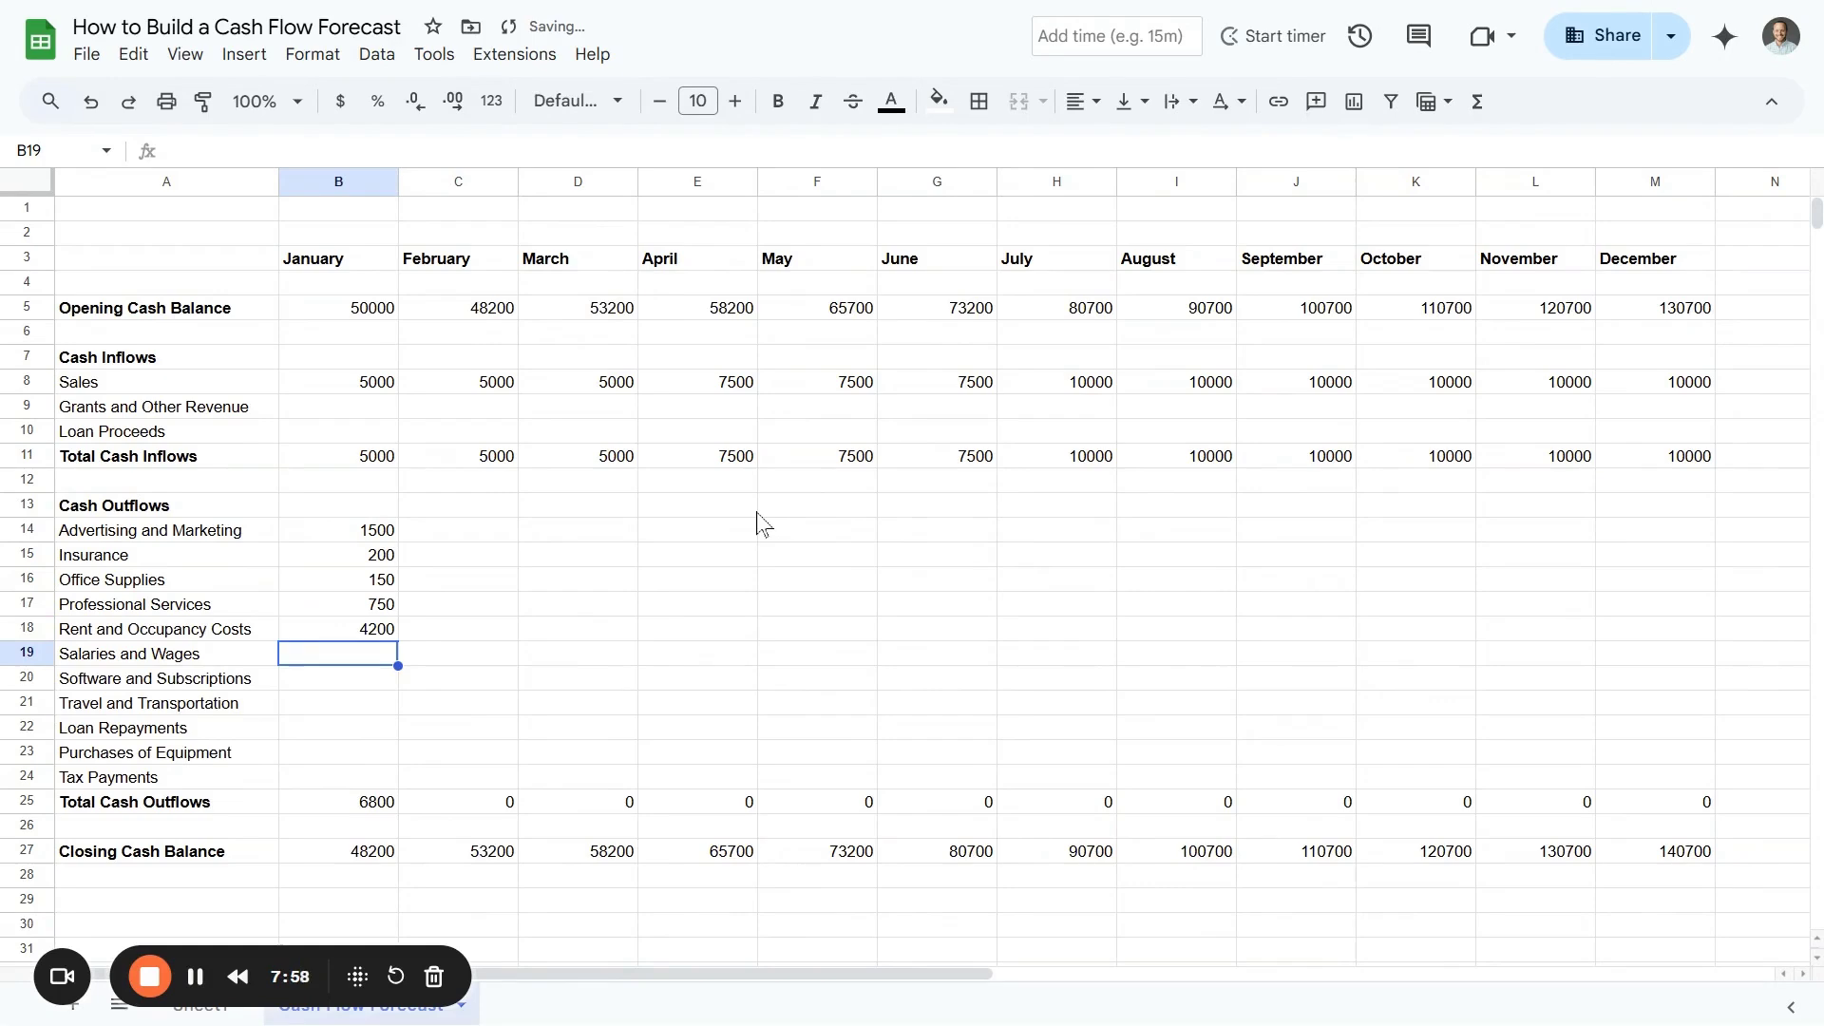
text(0)
key(Return)
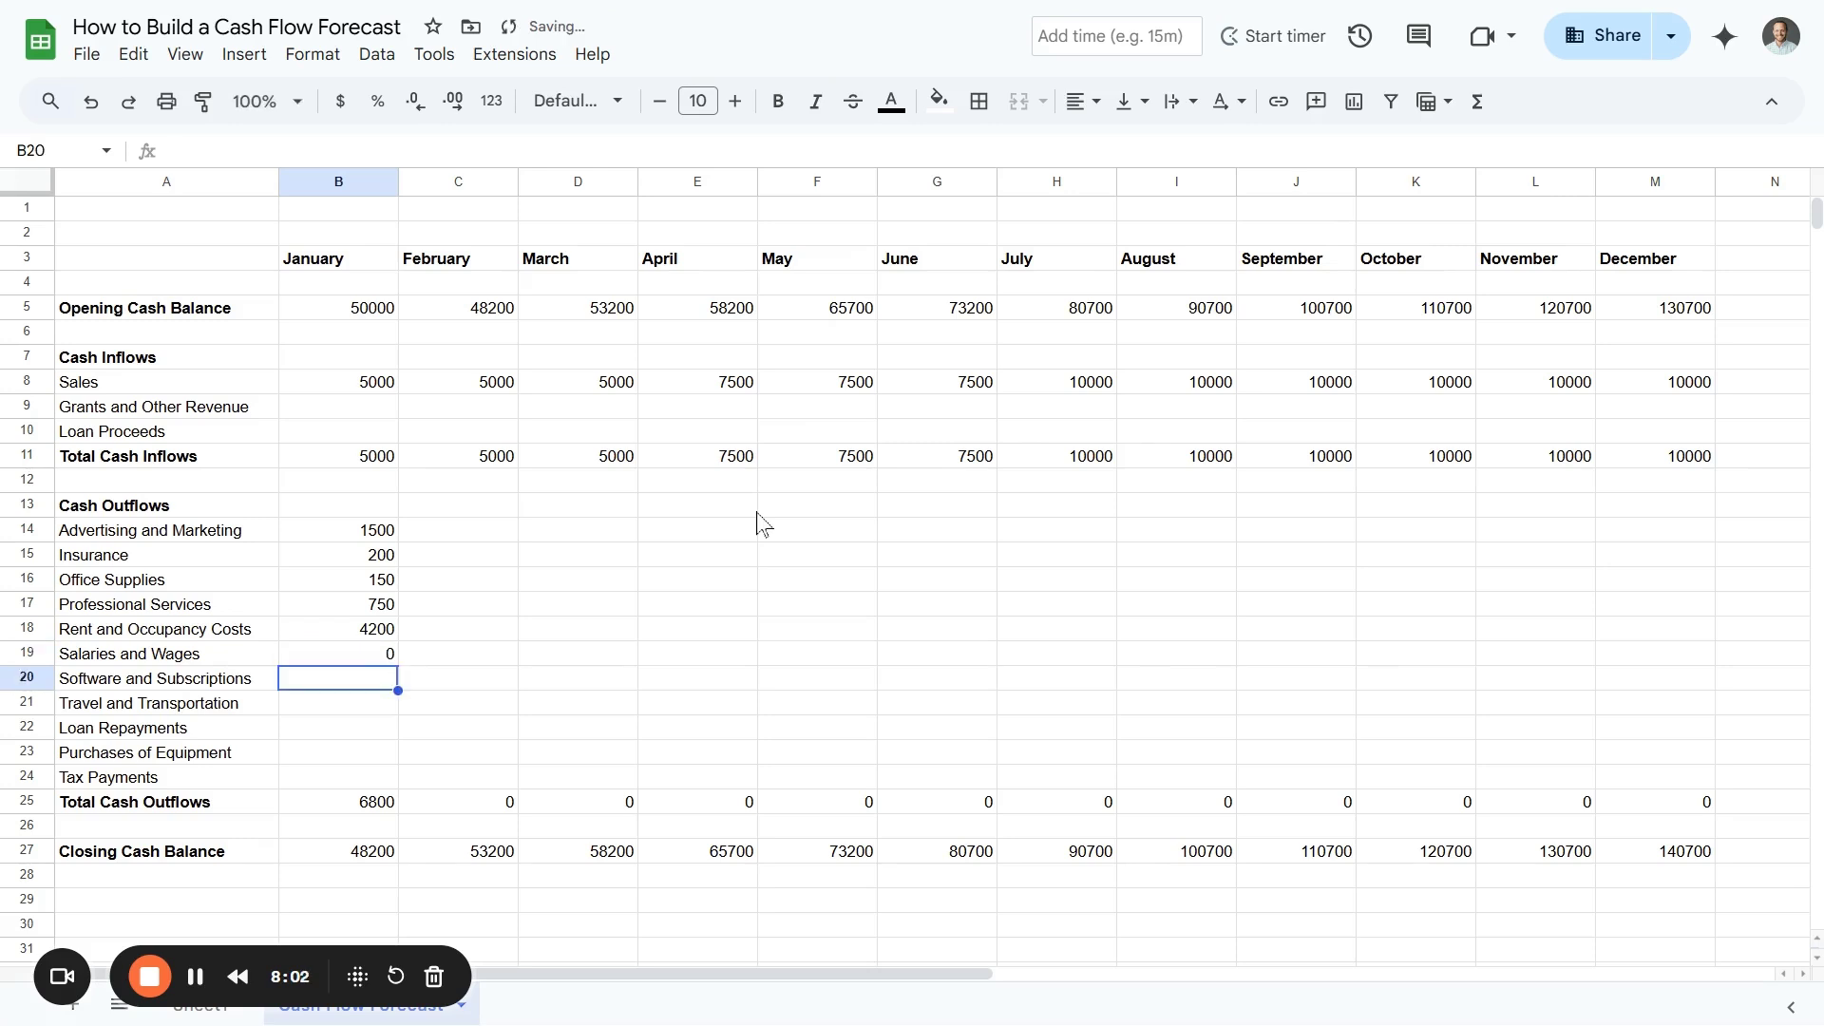
text(200)
key(Return)
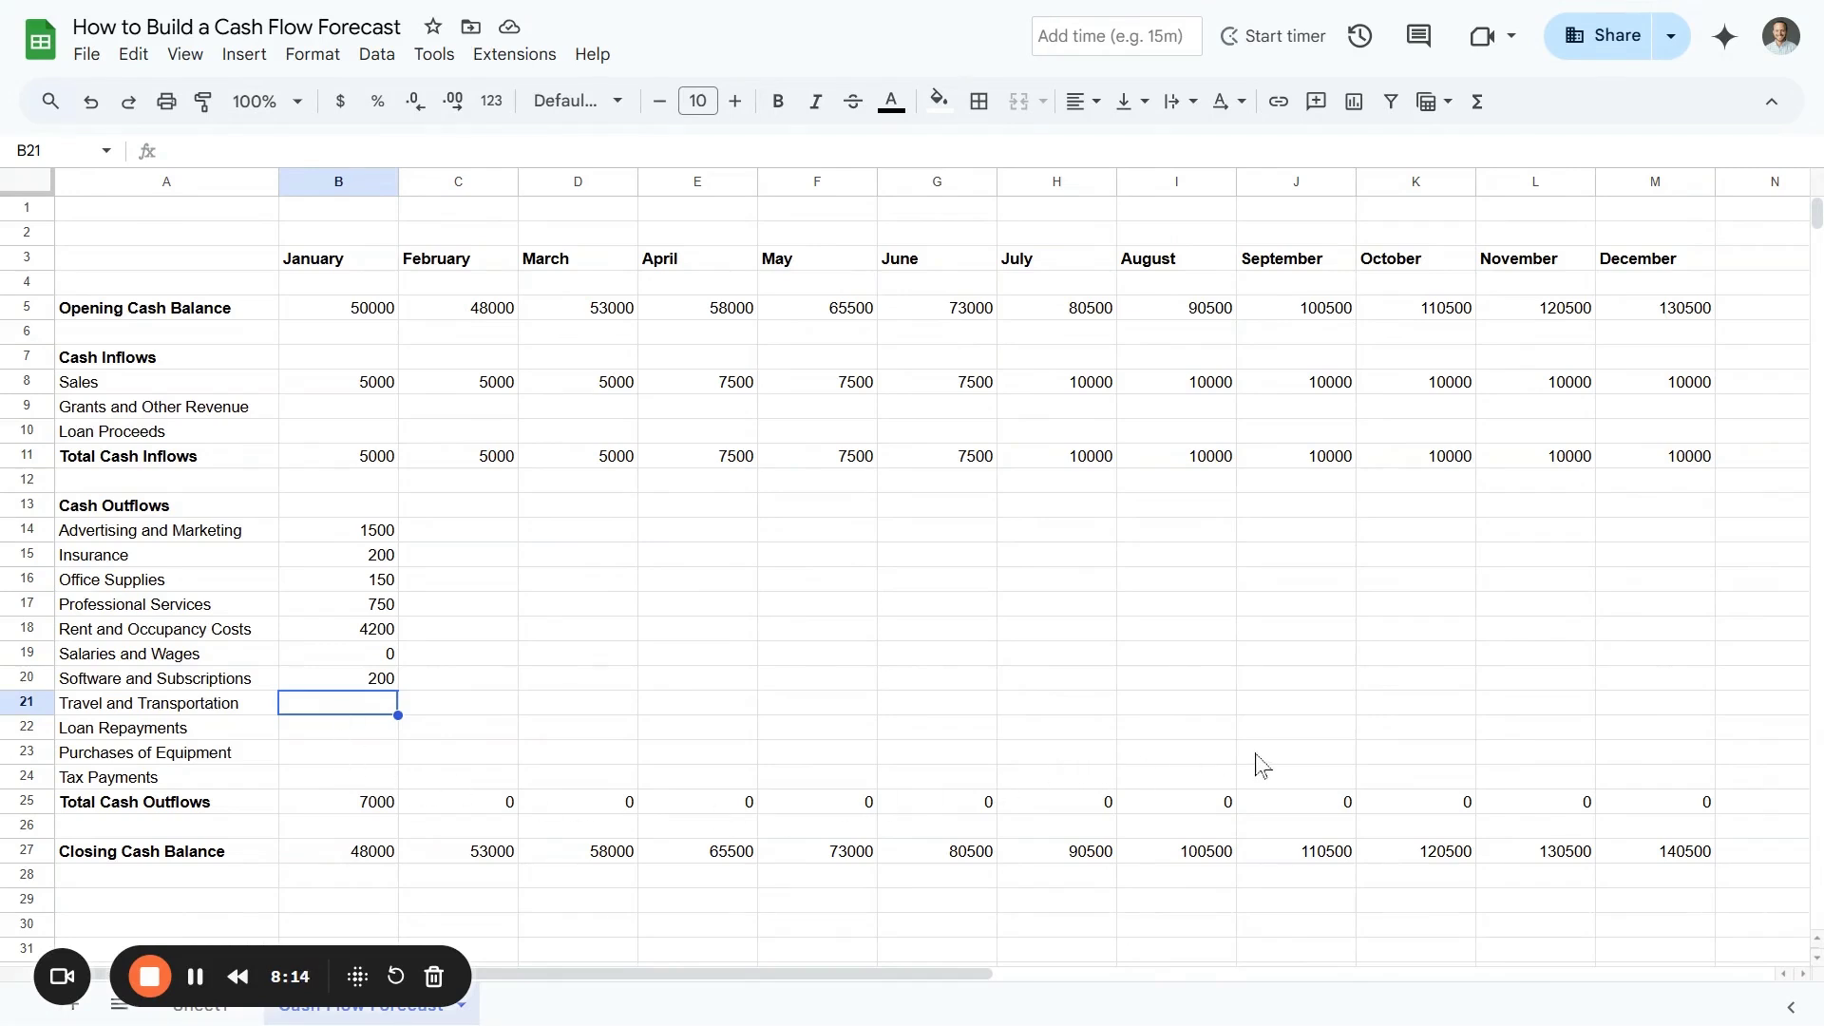
Add a 1500 August equipment purchase and fill January's costs across to December
click(1199, 766)
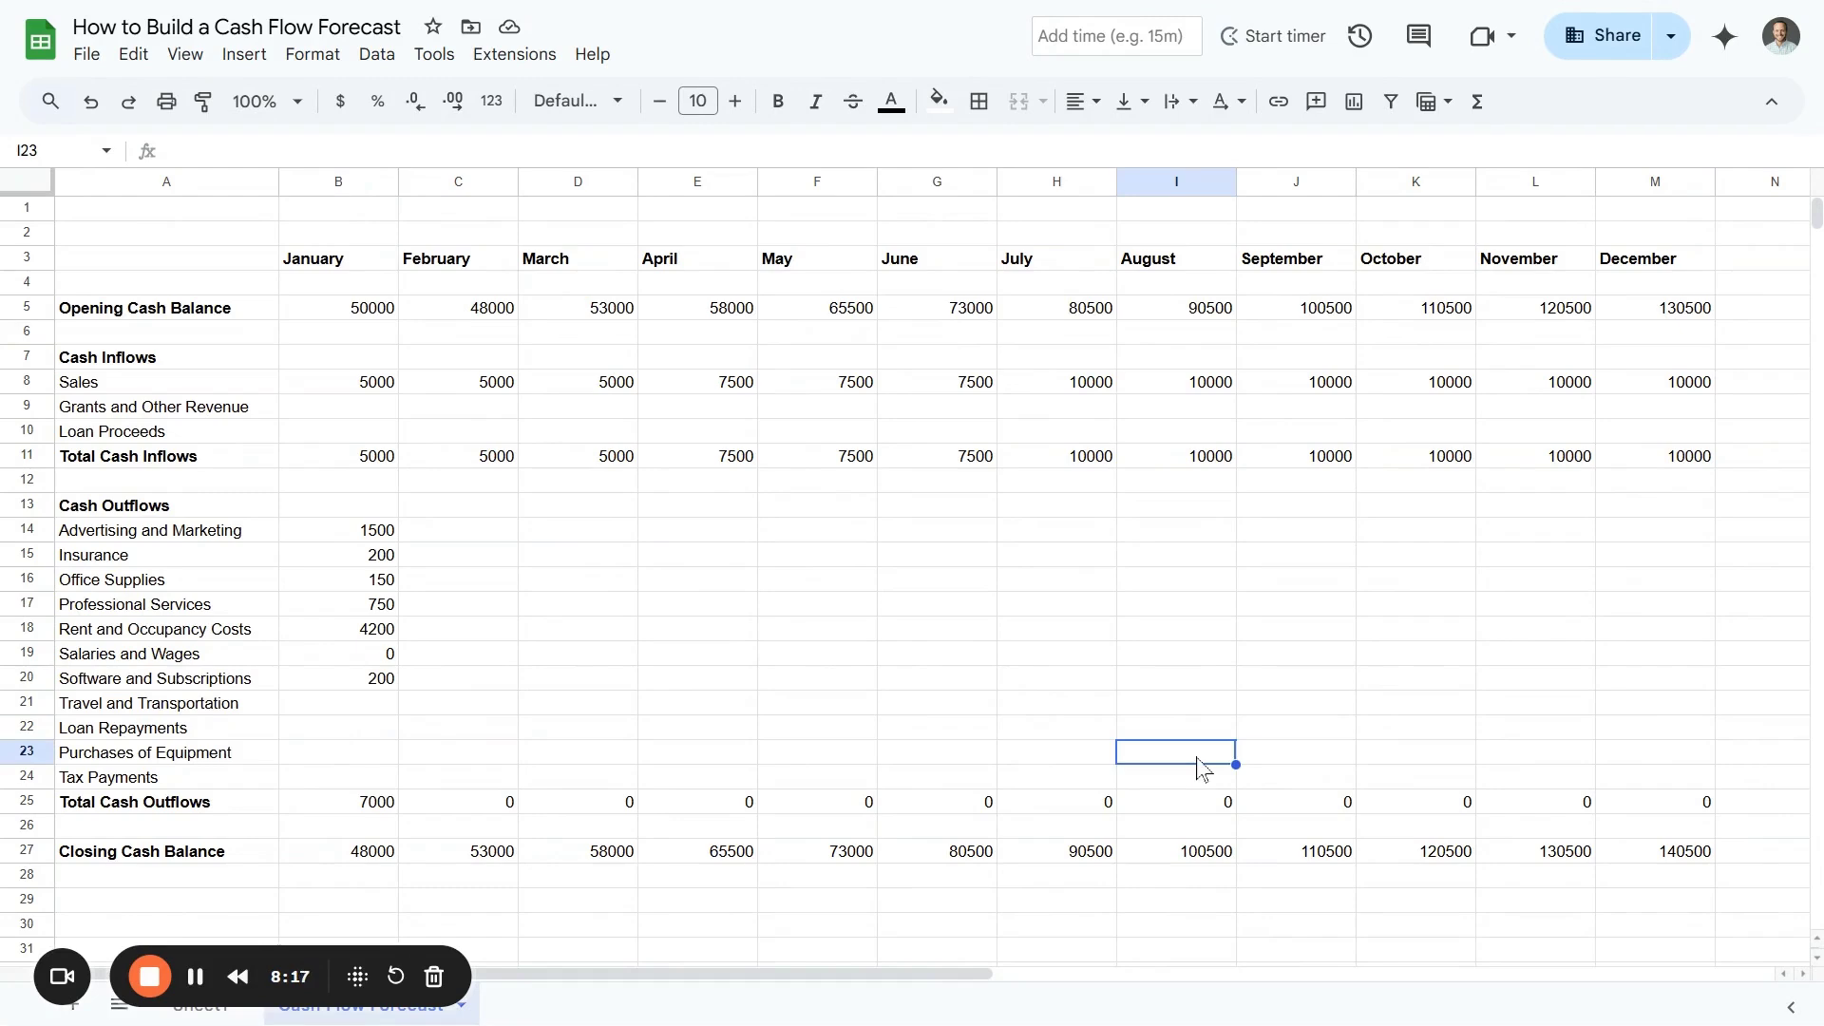
text(1500)
key(Return)
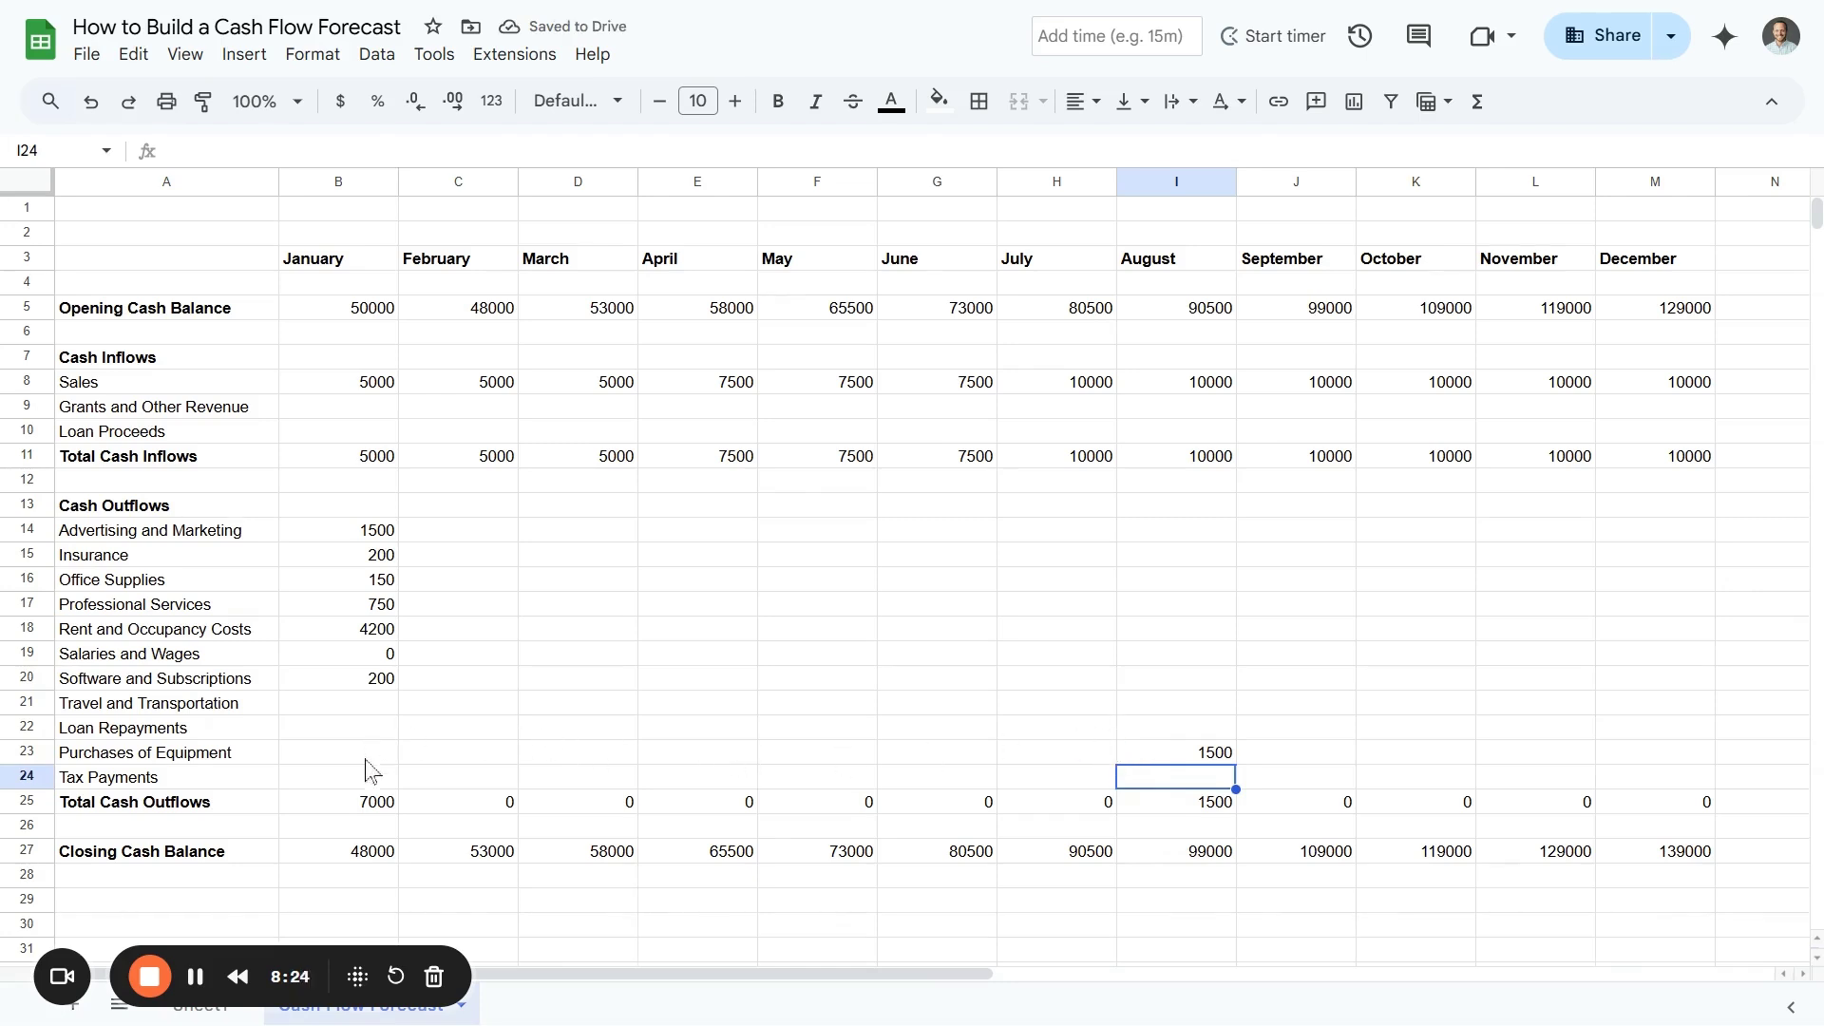
drag(378, 534, 1655, 656)
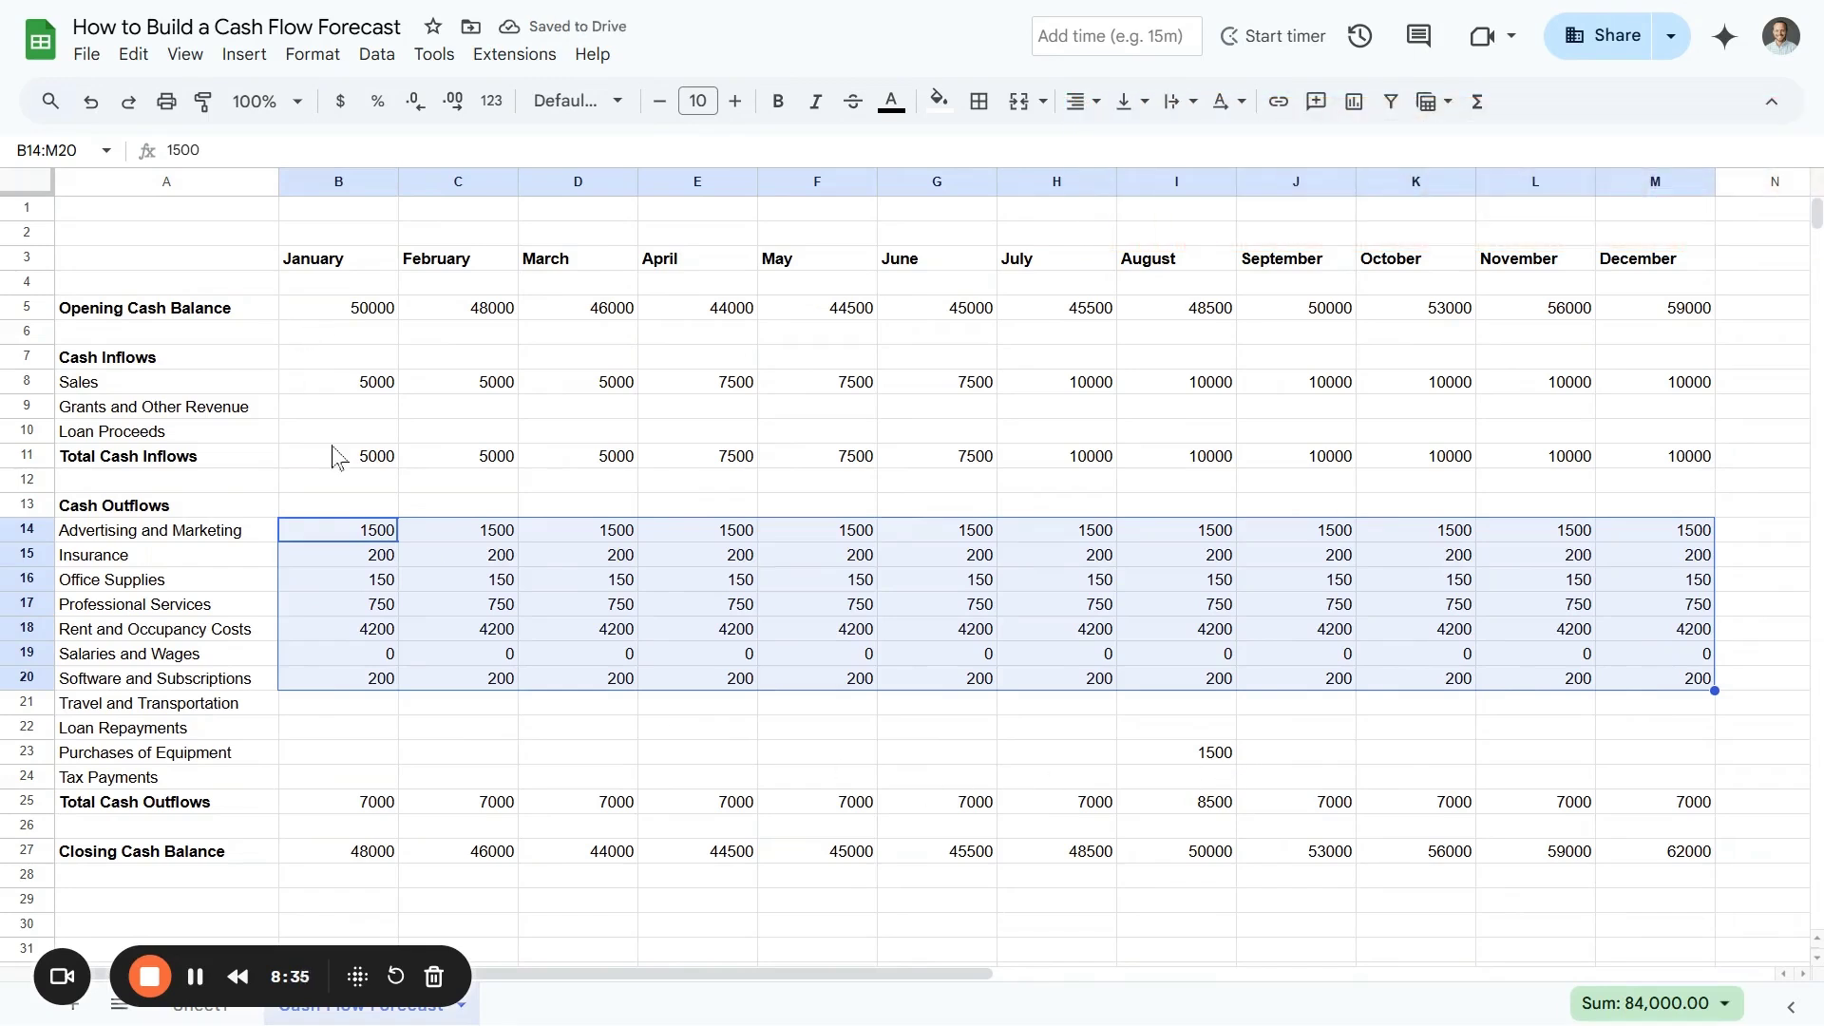
drag(340, 315, 1683, 874)
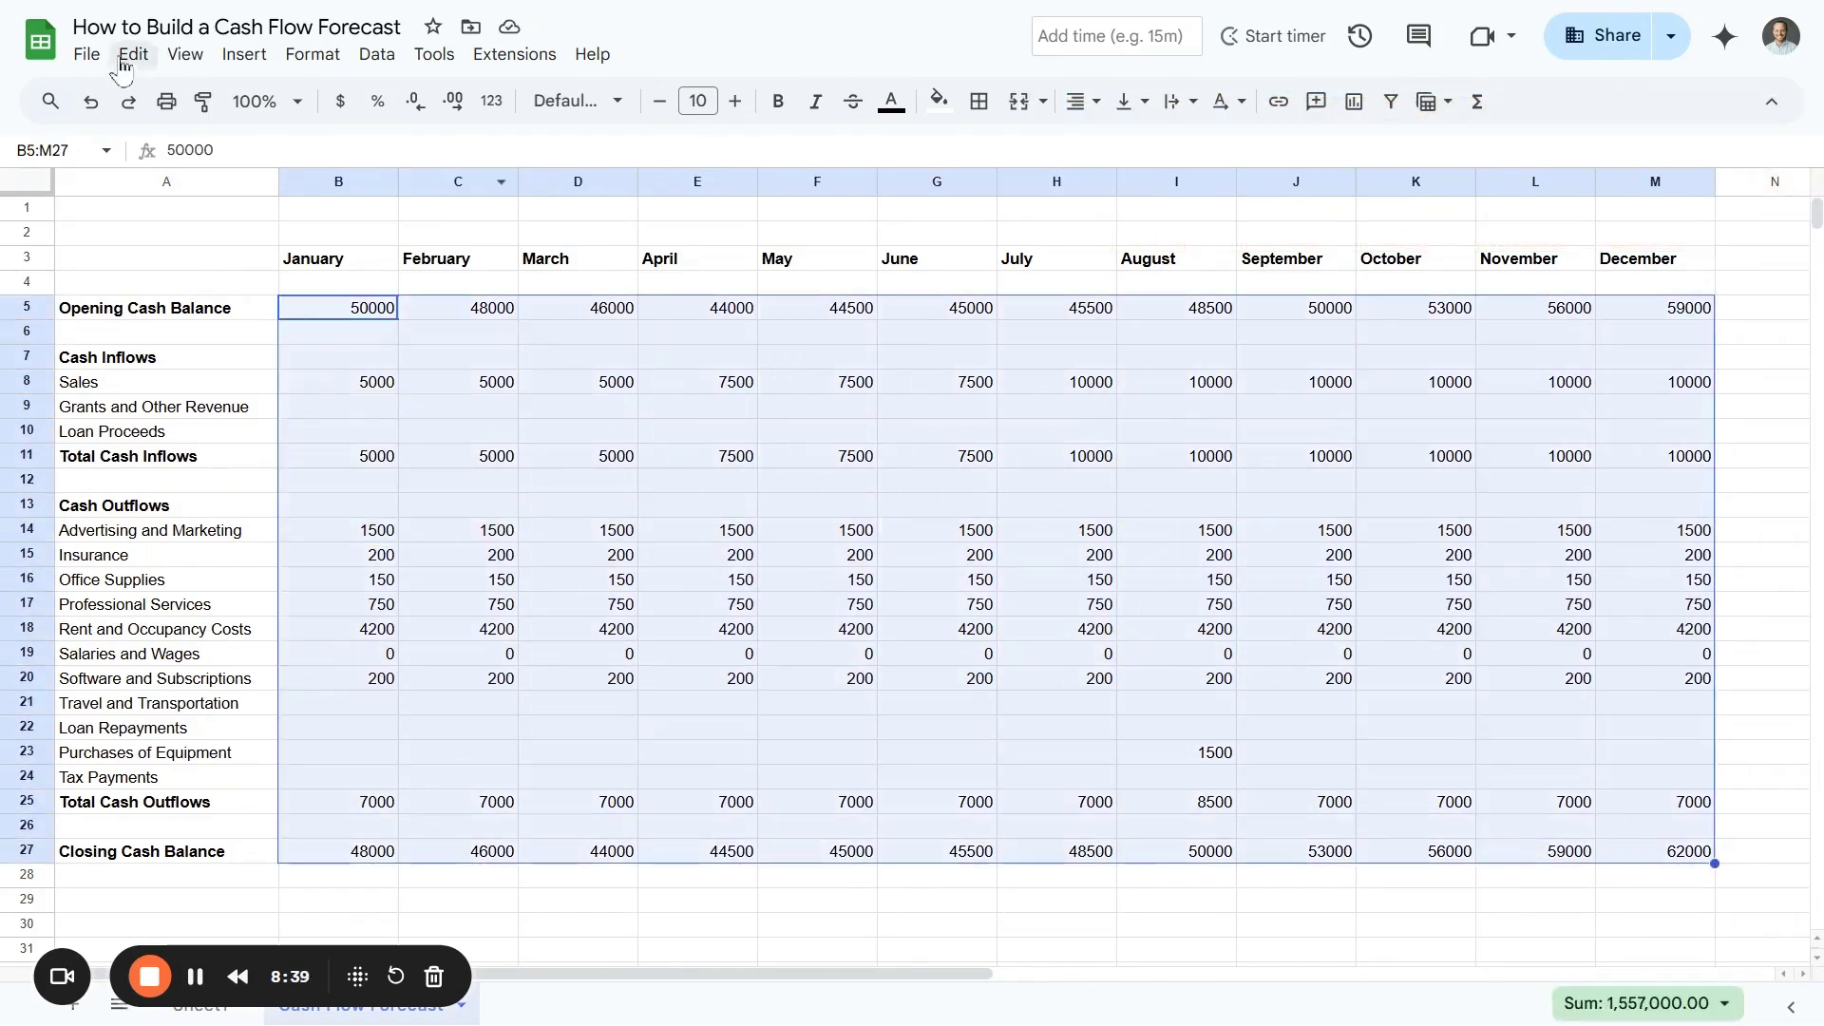
Apply the Financial number format to the forecast figures with no decimal places
click(312, 54)
mouse_move(384, 164)
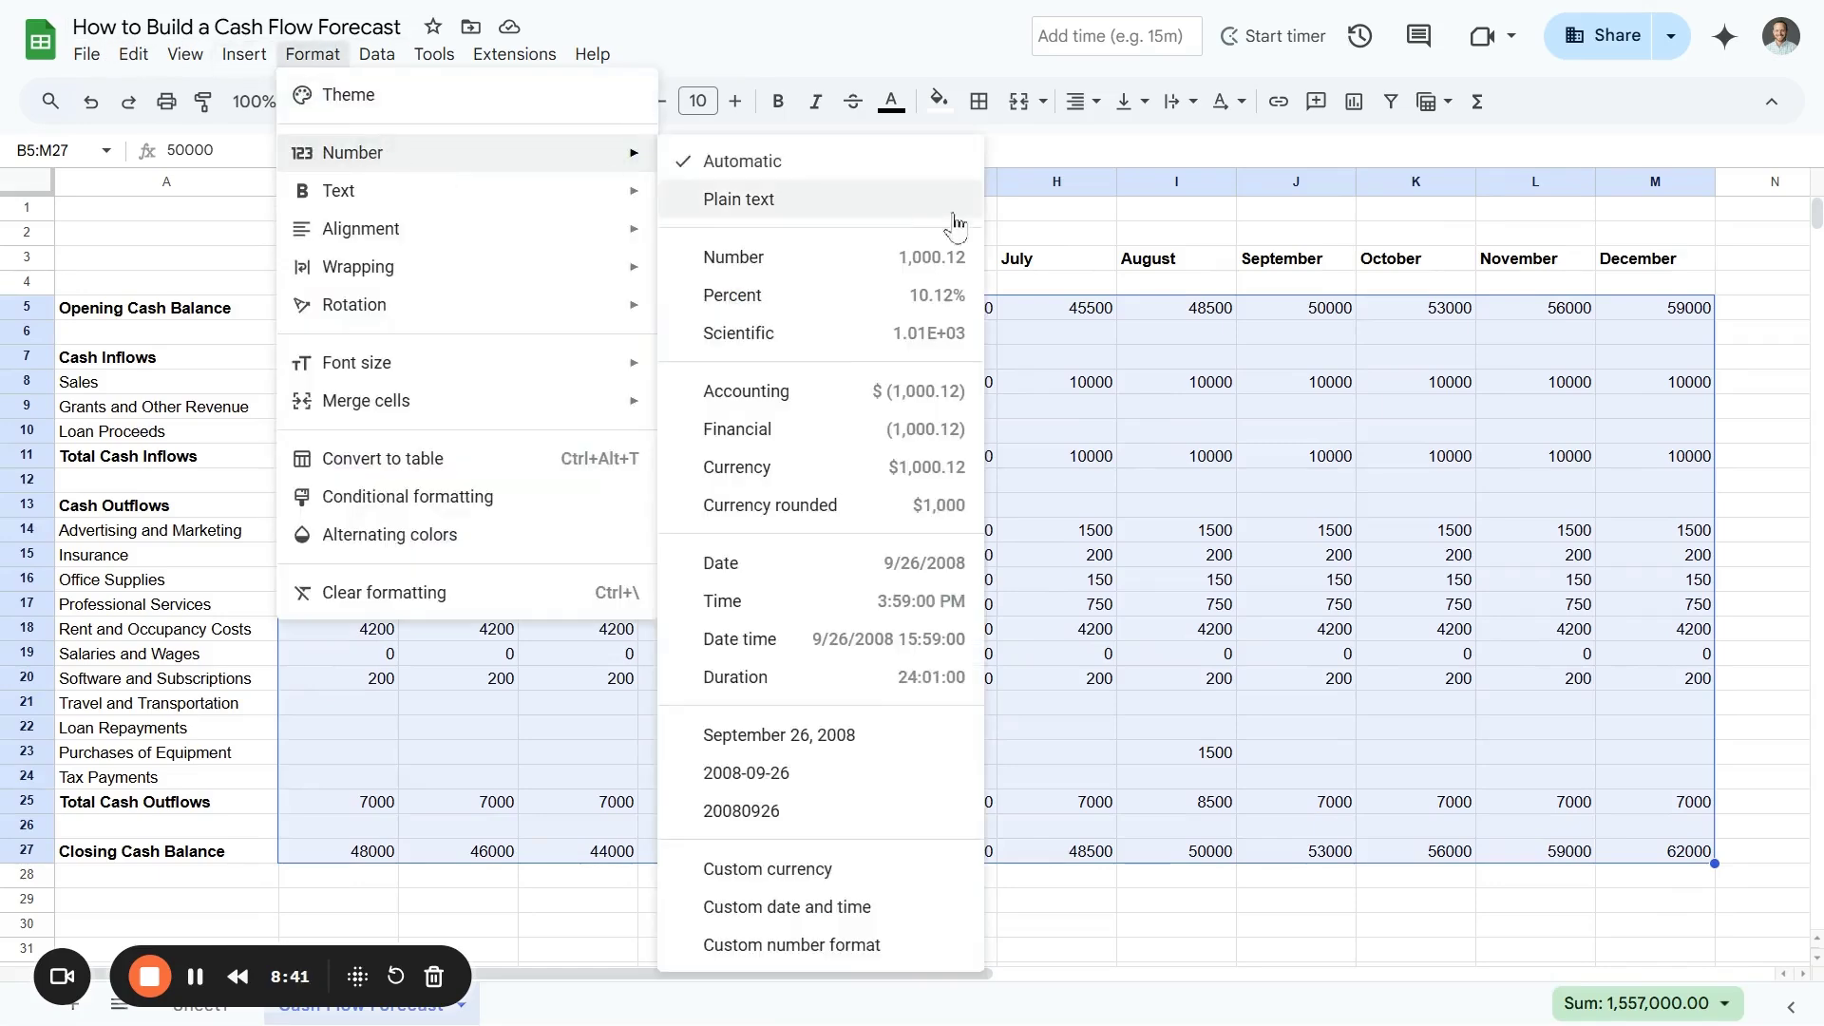
click(893, 439)
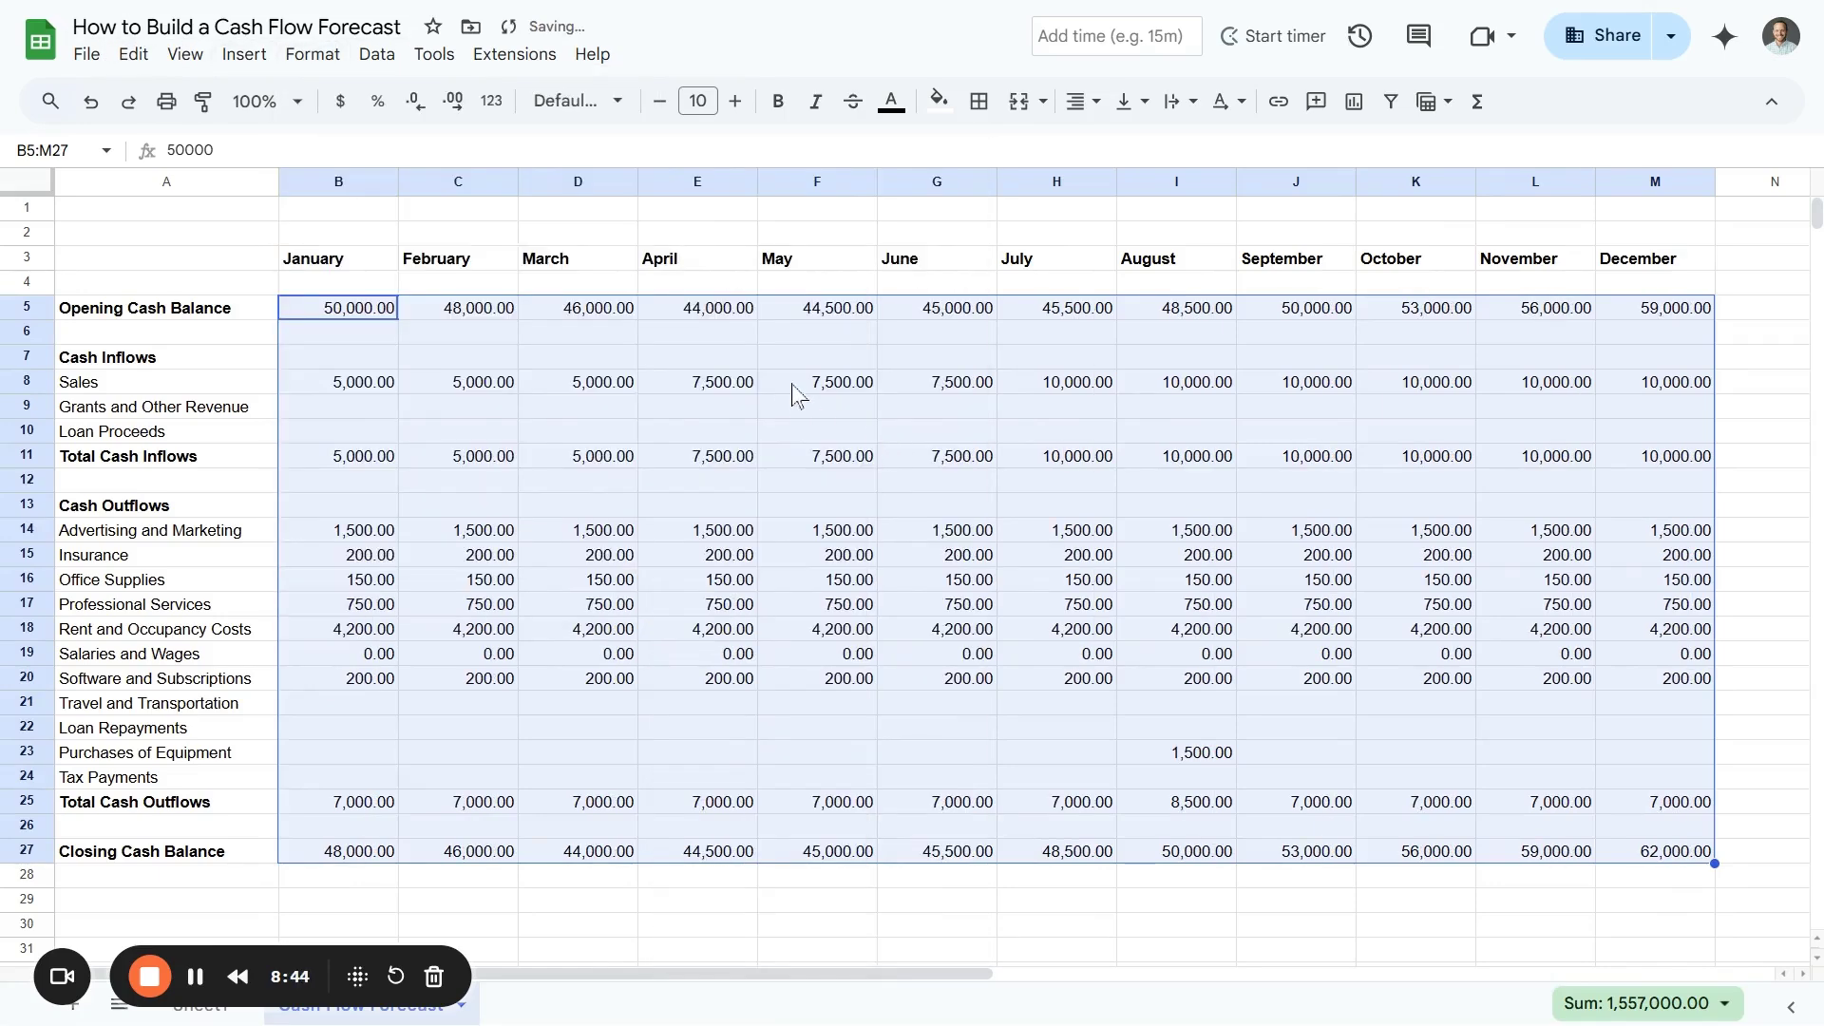
click(416, 100)
click(416, 100)
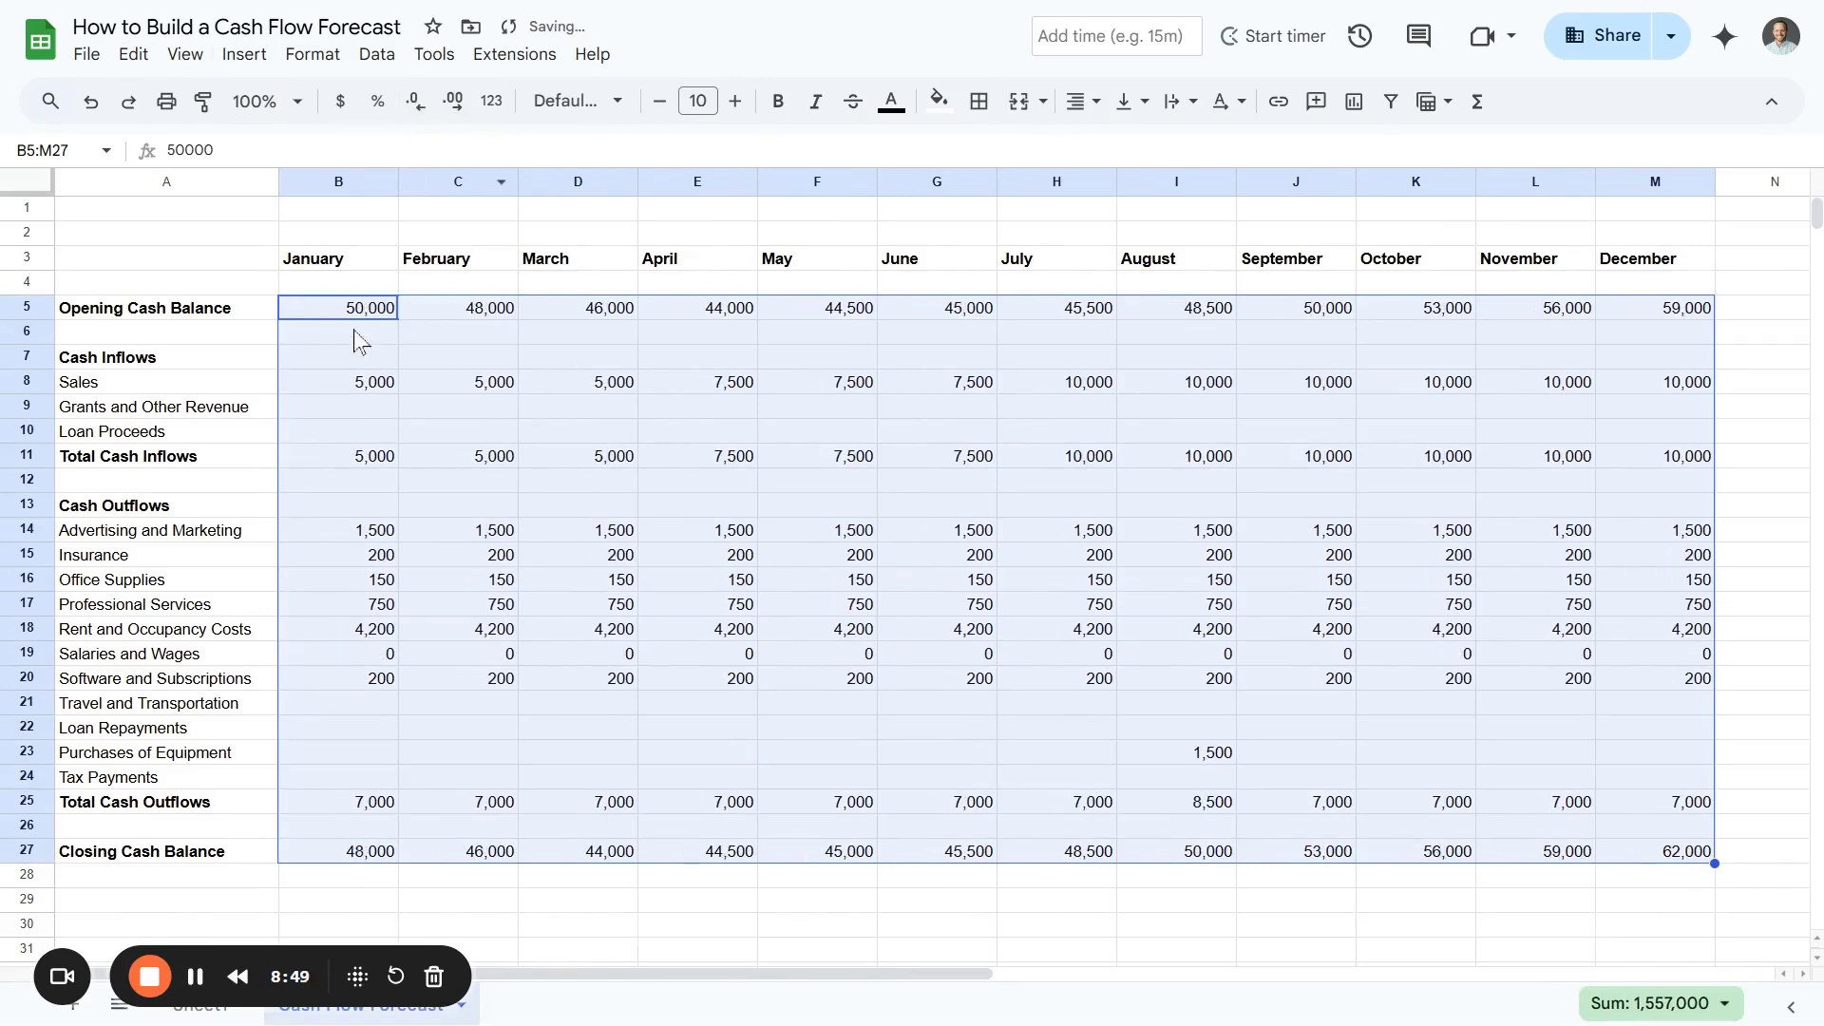
Add top and bottom borders to the Total Cash Inflows and Total Cash Outflows rows
click(357, 461)
drag(356, 461, 1653, 475)
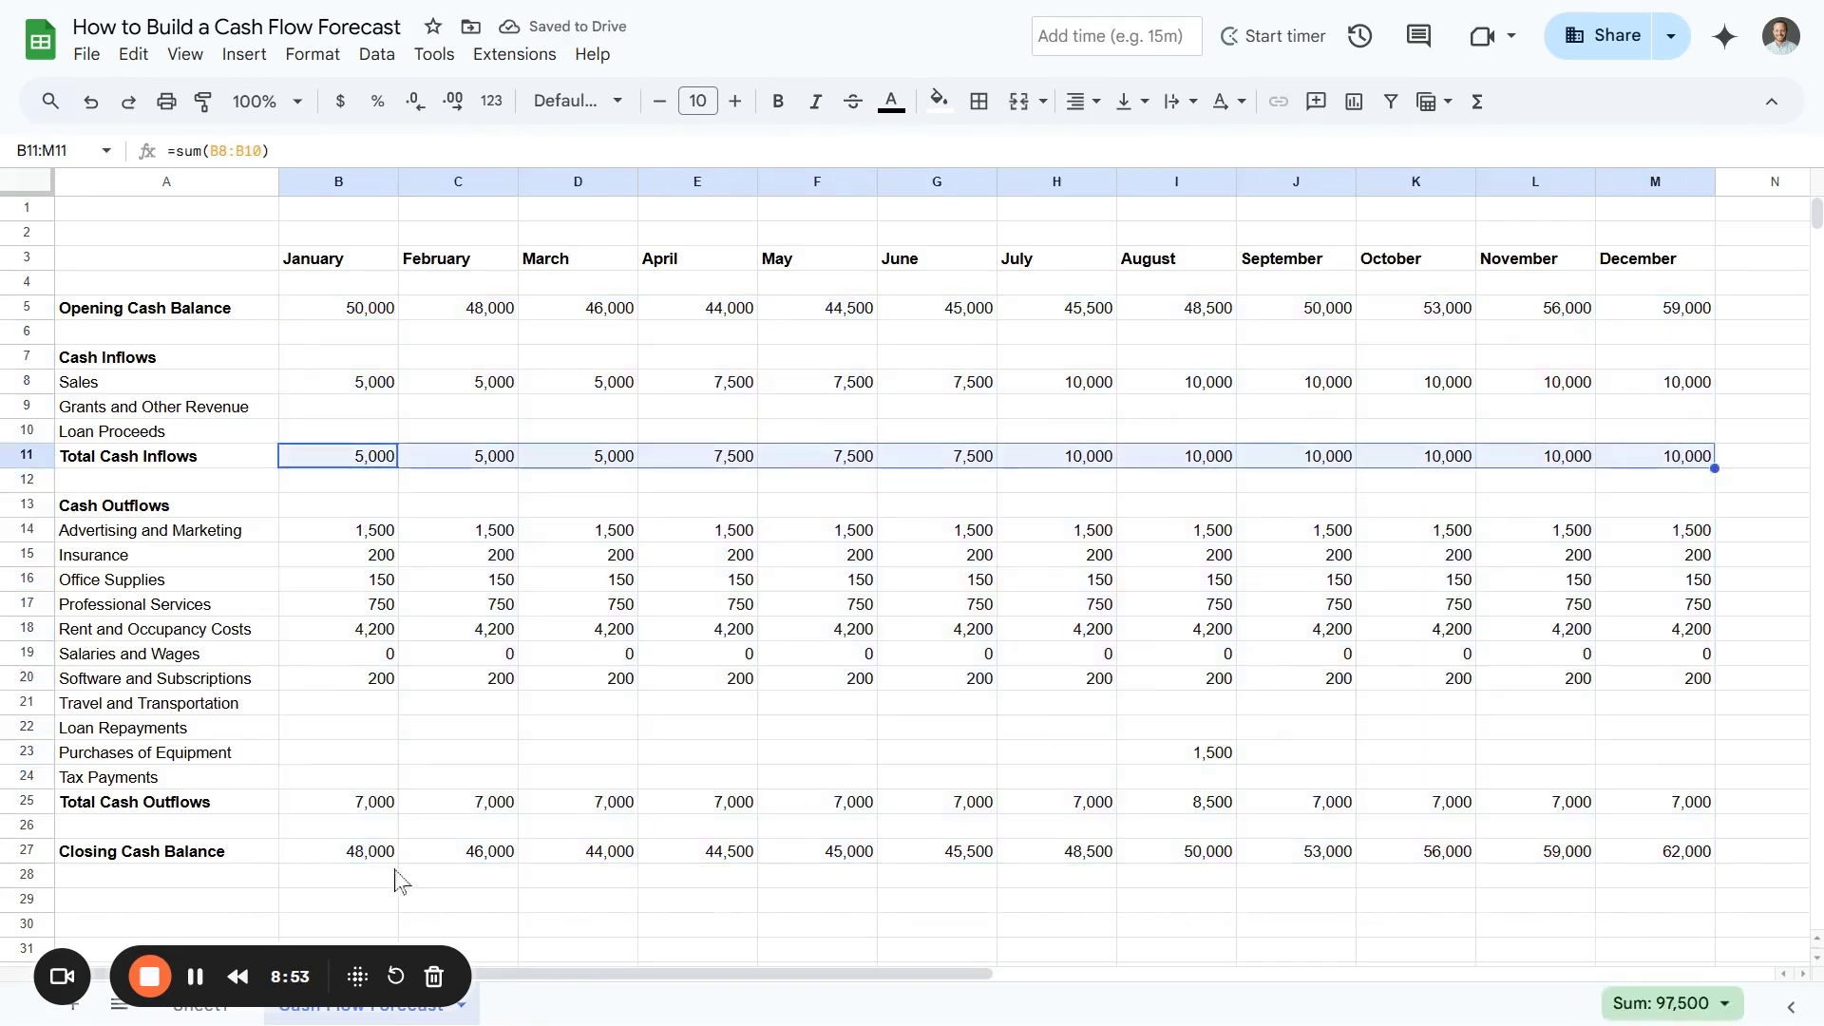
ctrl+click(392, 808)
drag(392, 808, 1640, 818)
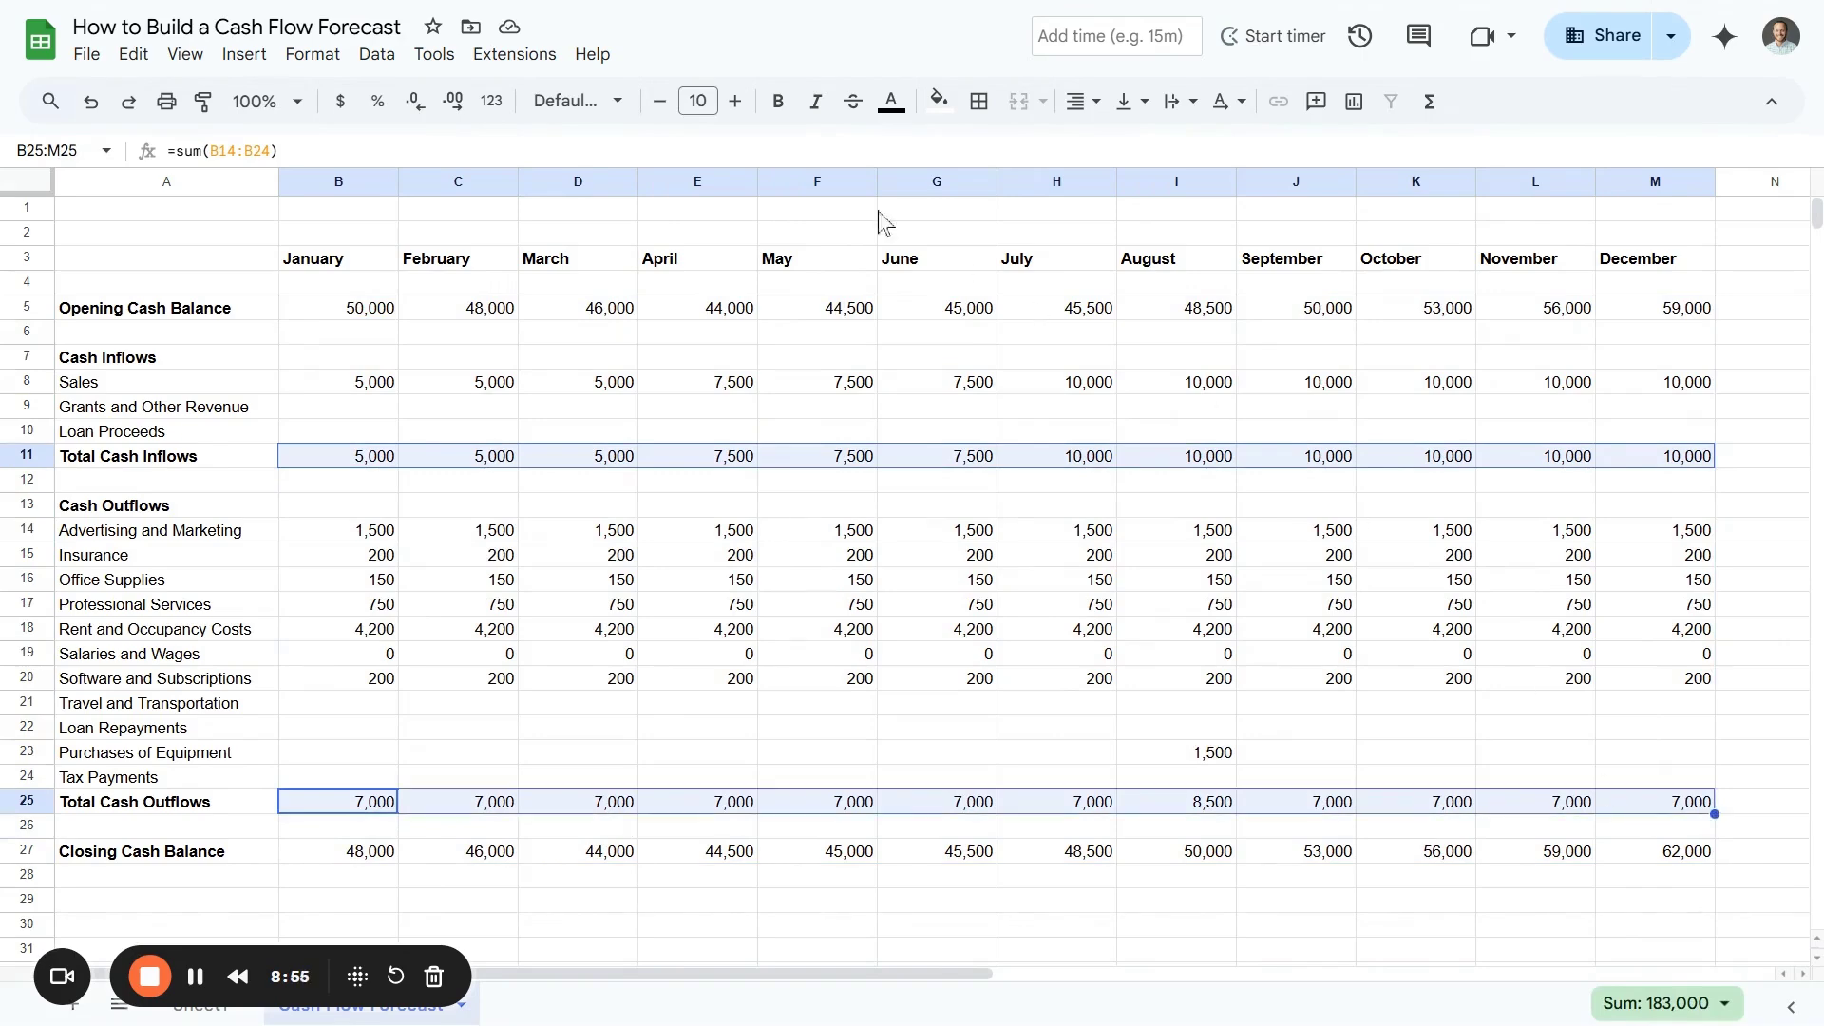
click(979, 101)
click(1031, 192)
click(1110, 192)
click(1026, 534)
drag(302, 457, 1431, 436)
drag(361, 807, 1605, 812)
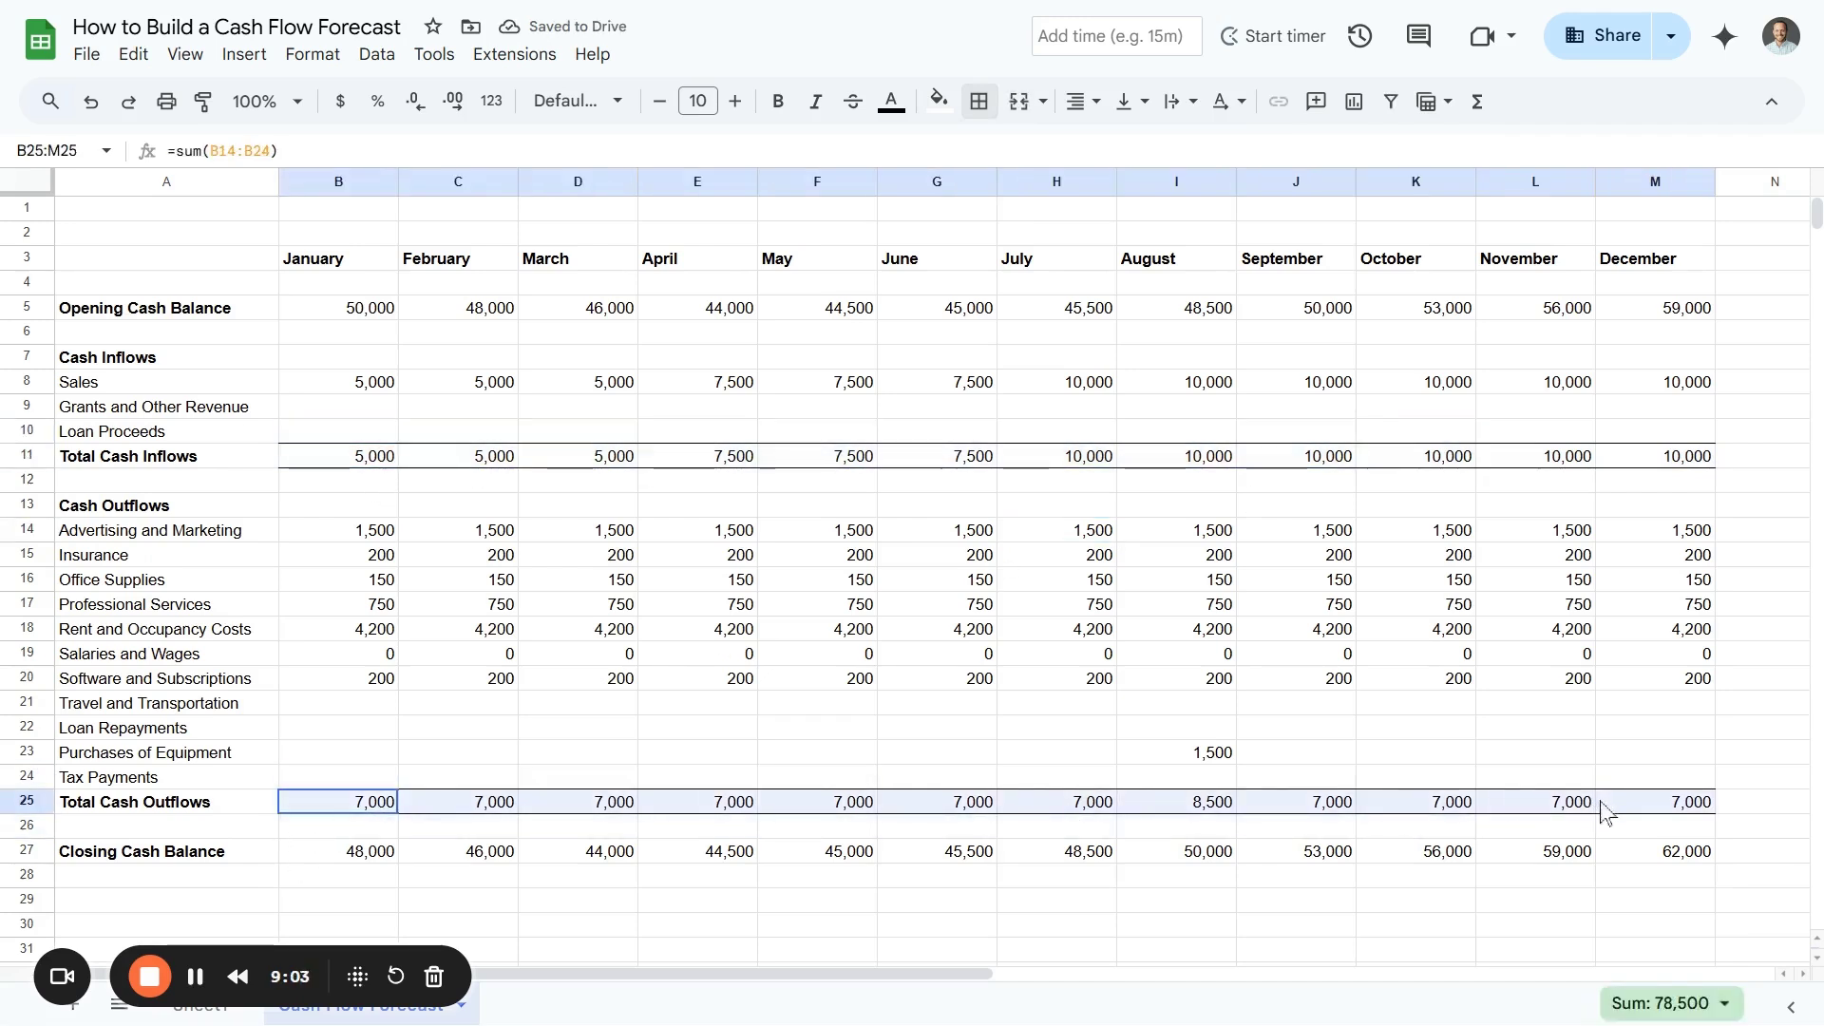
click(347, 465)
click(372, 807)
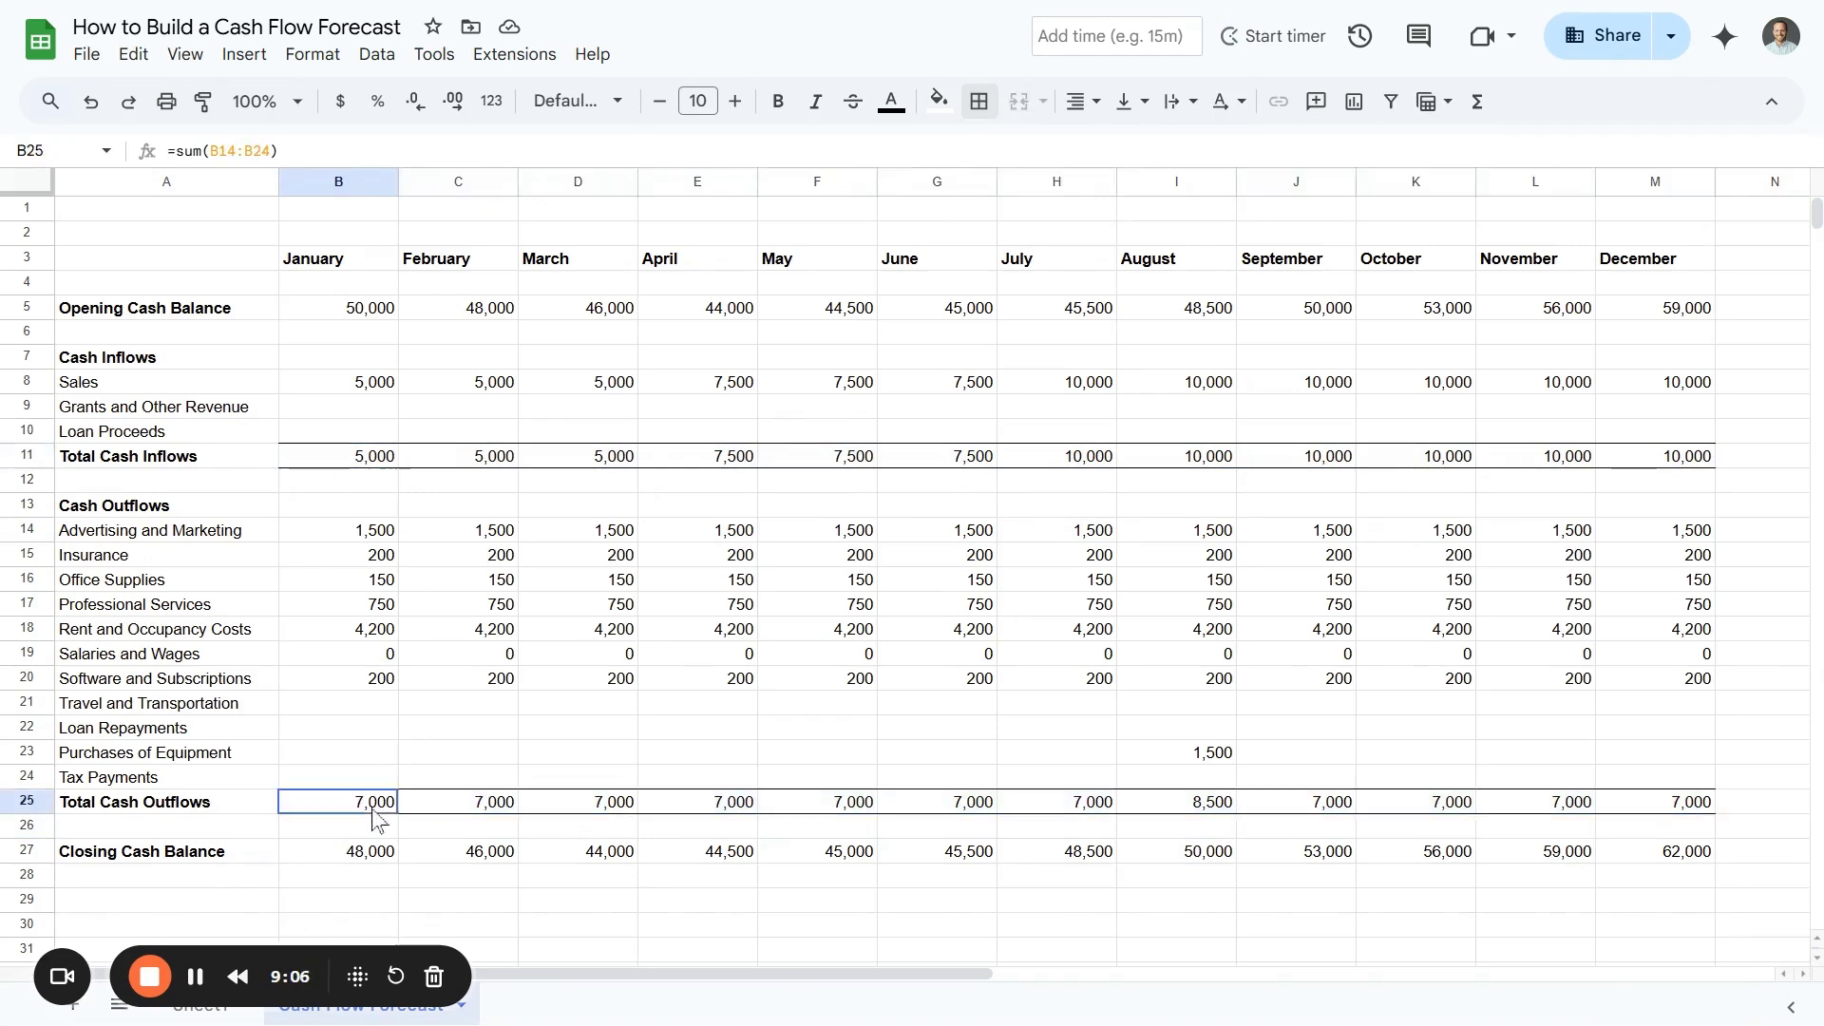
click(384, 850)
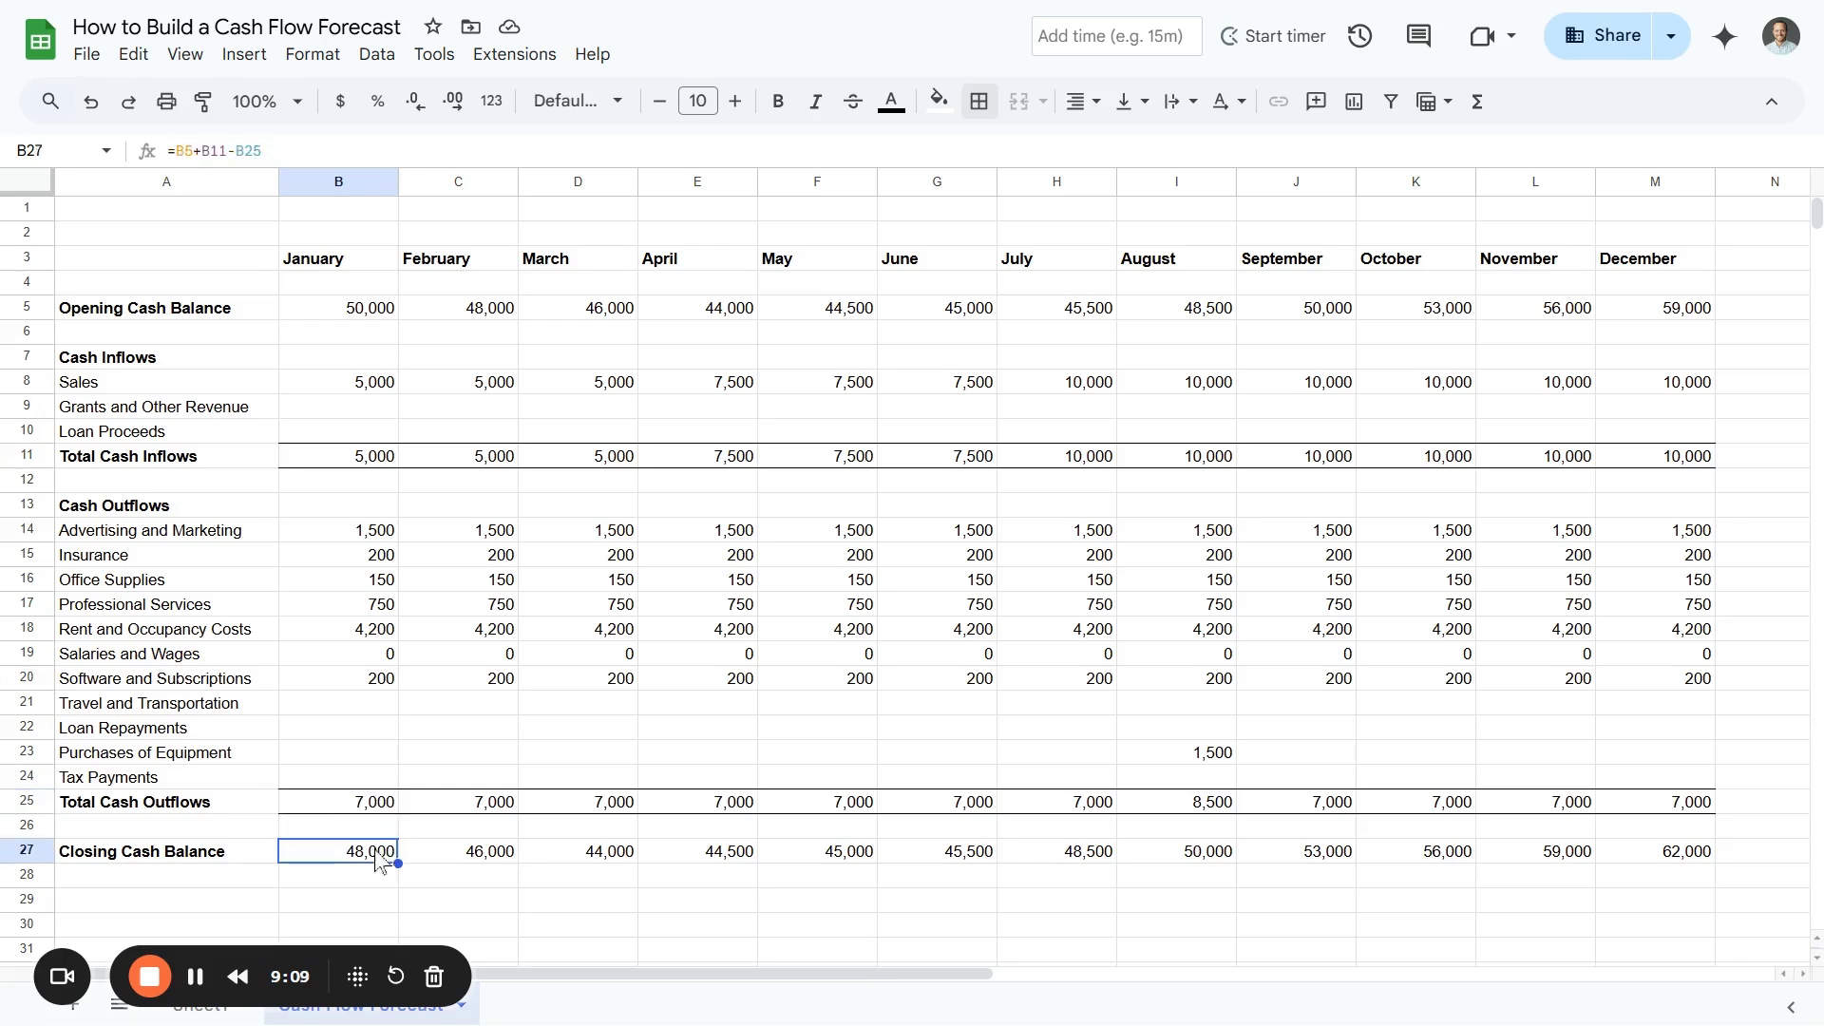
click(465, 859)
click(565, 860)
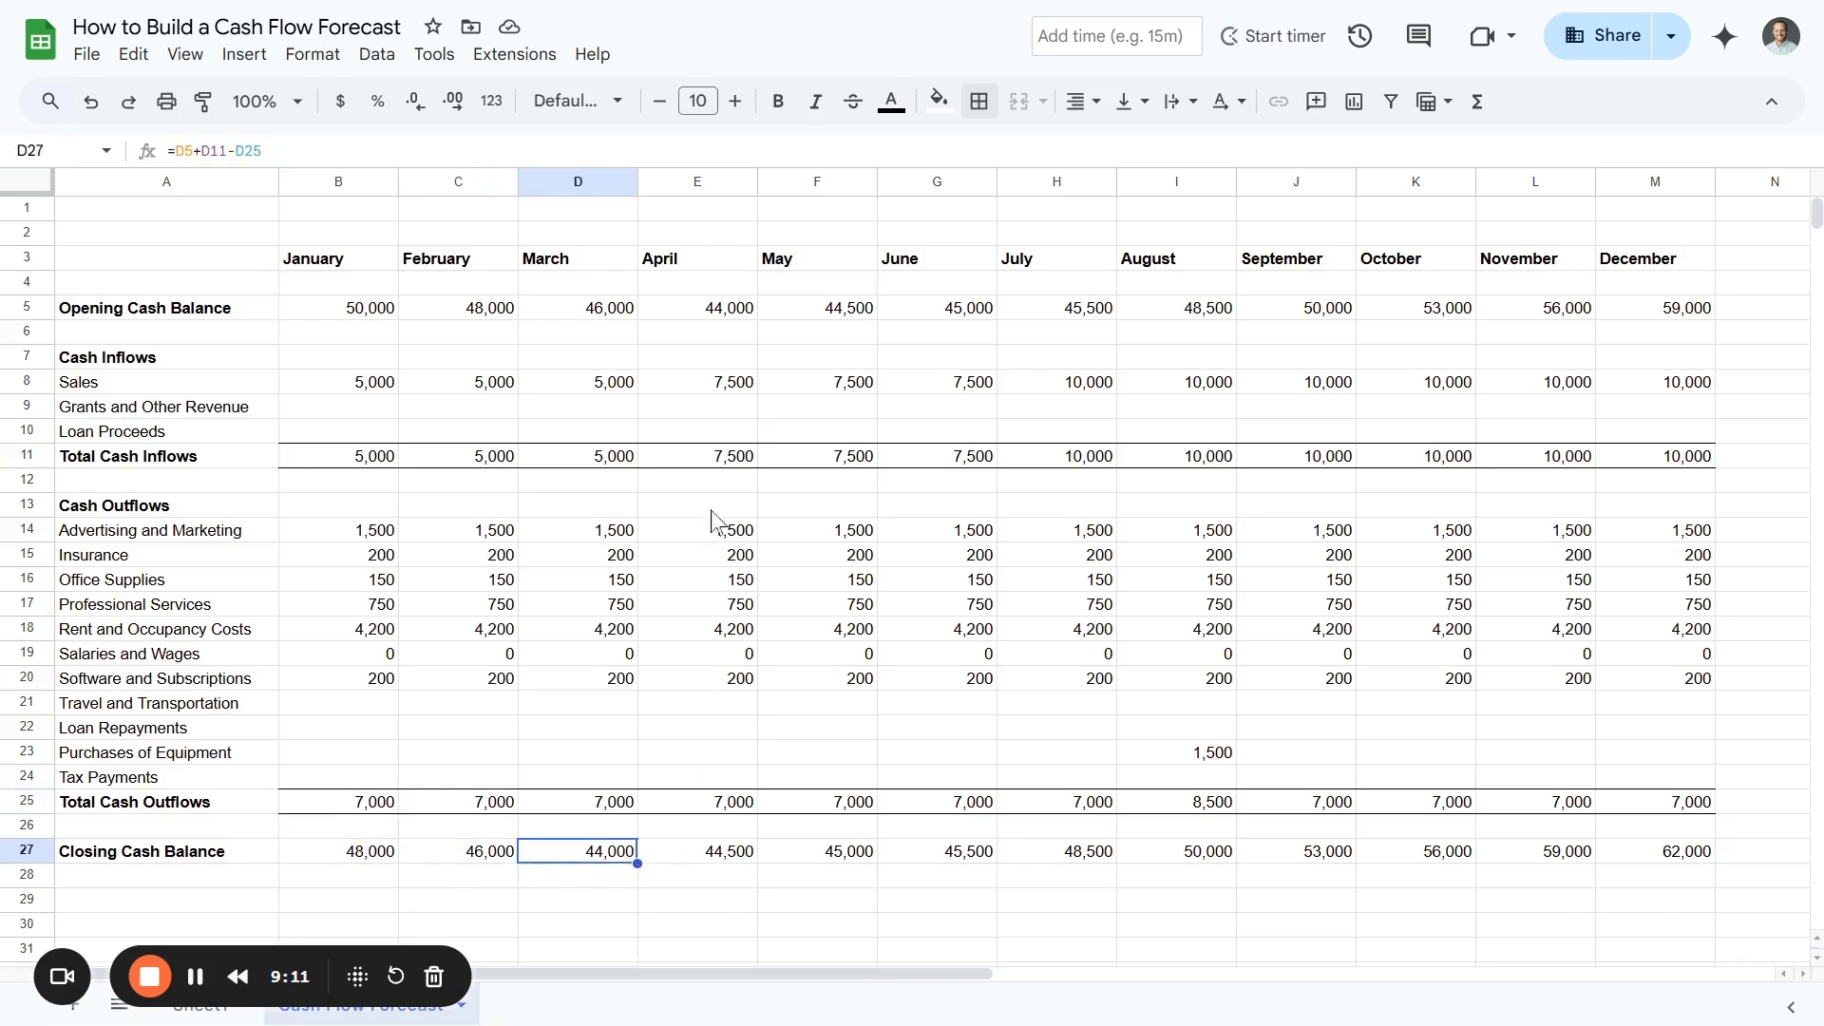
click(722, 463)
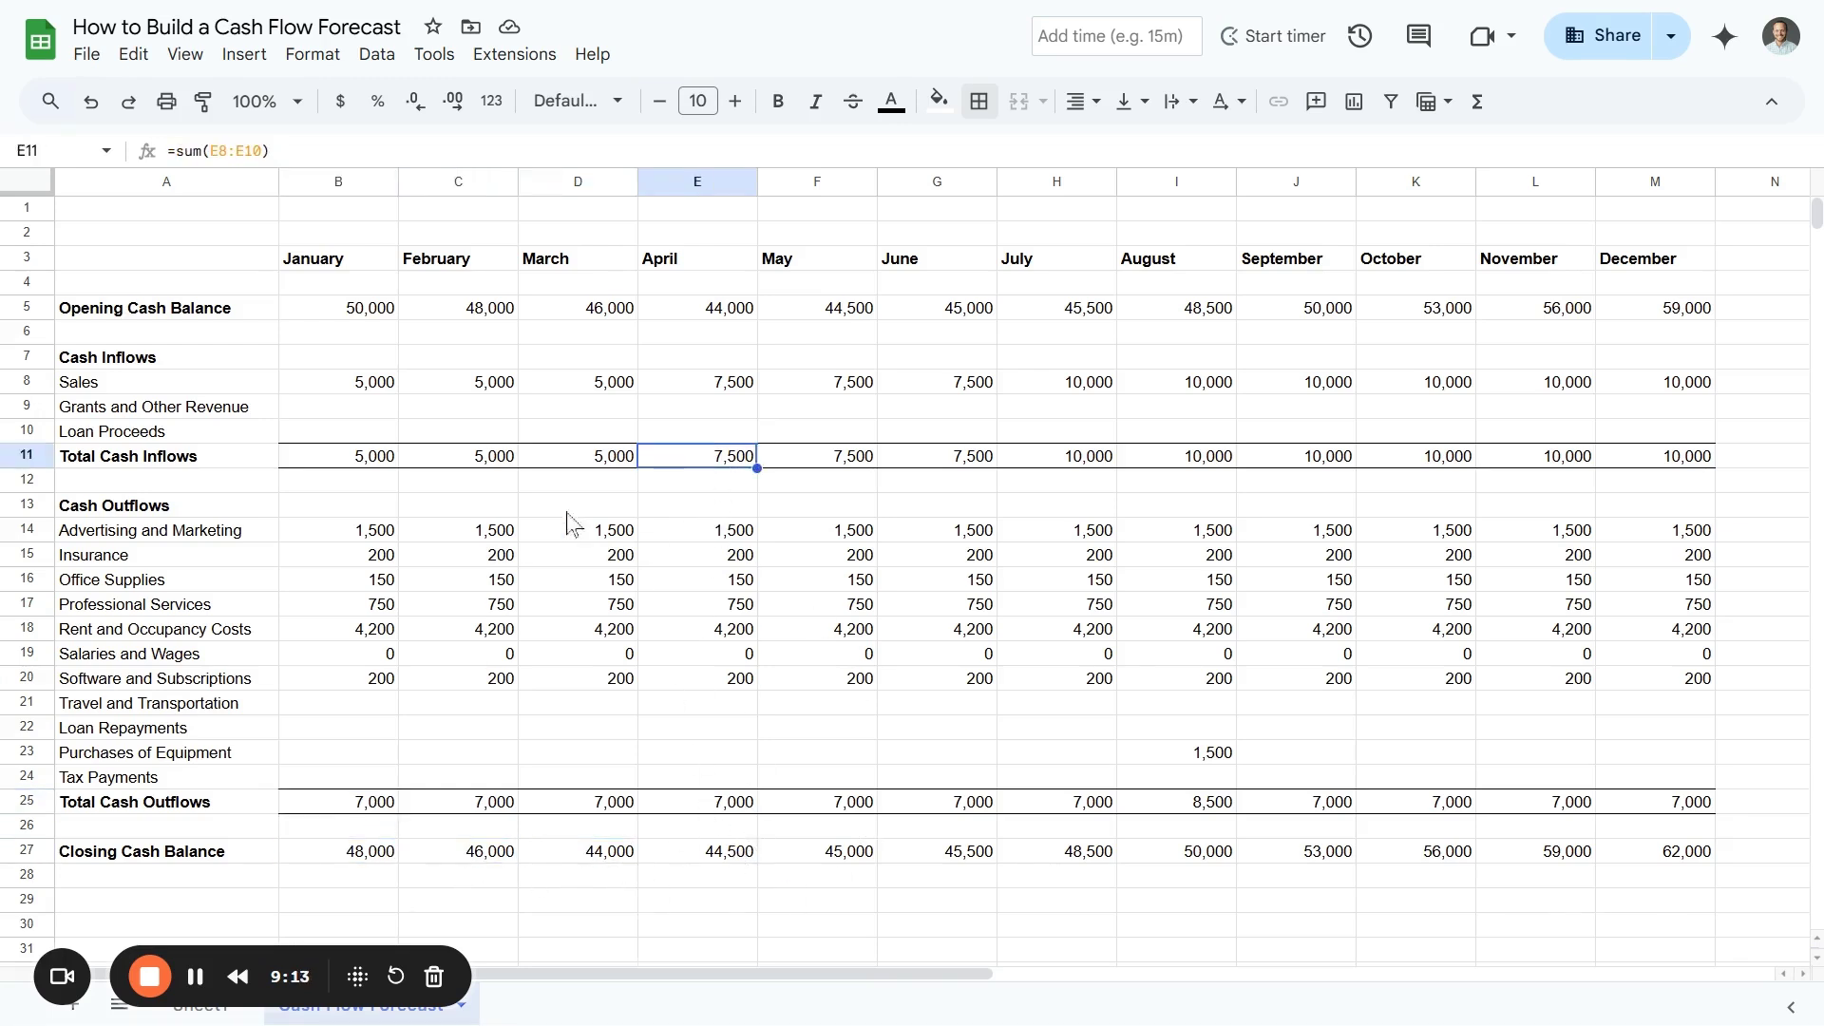
click(736, 860)
click(853, 865)
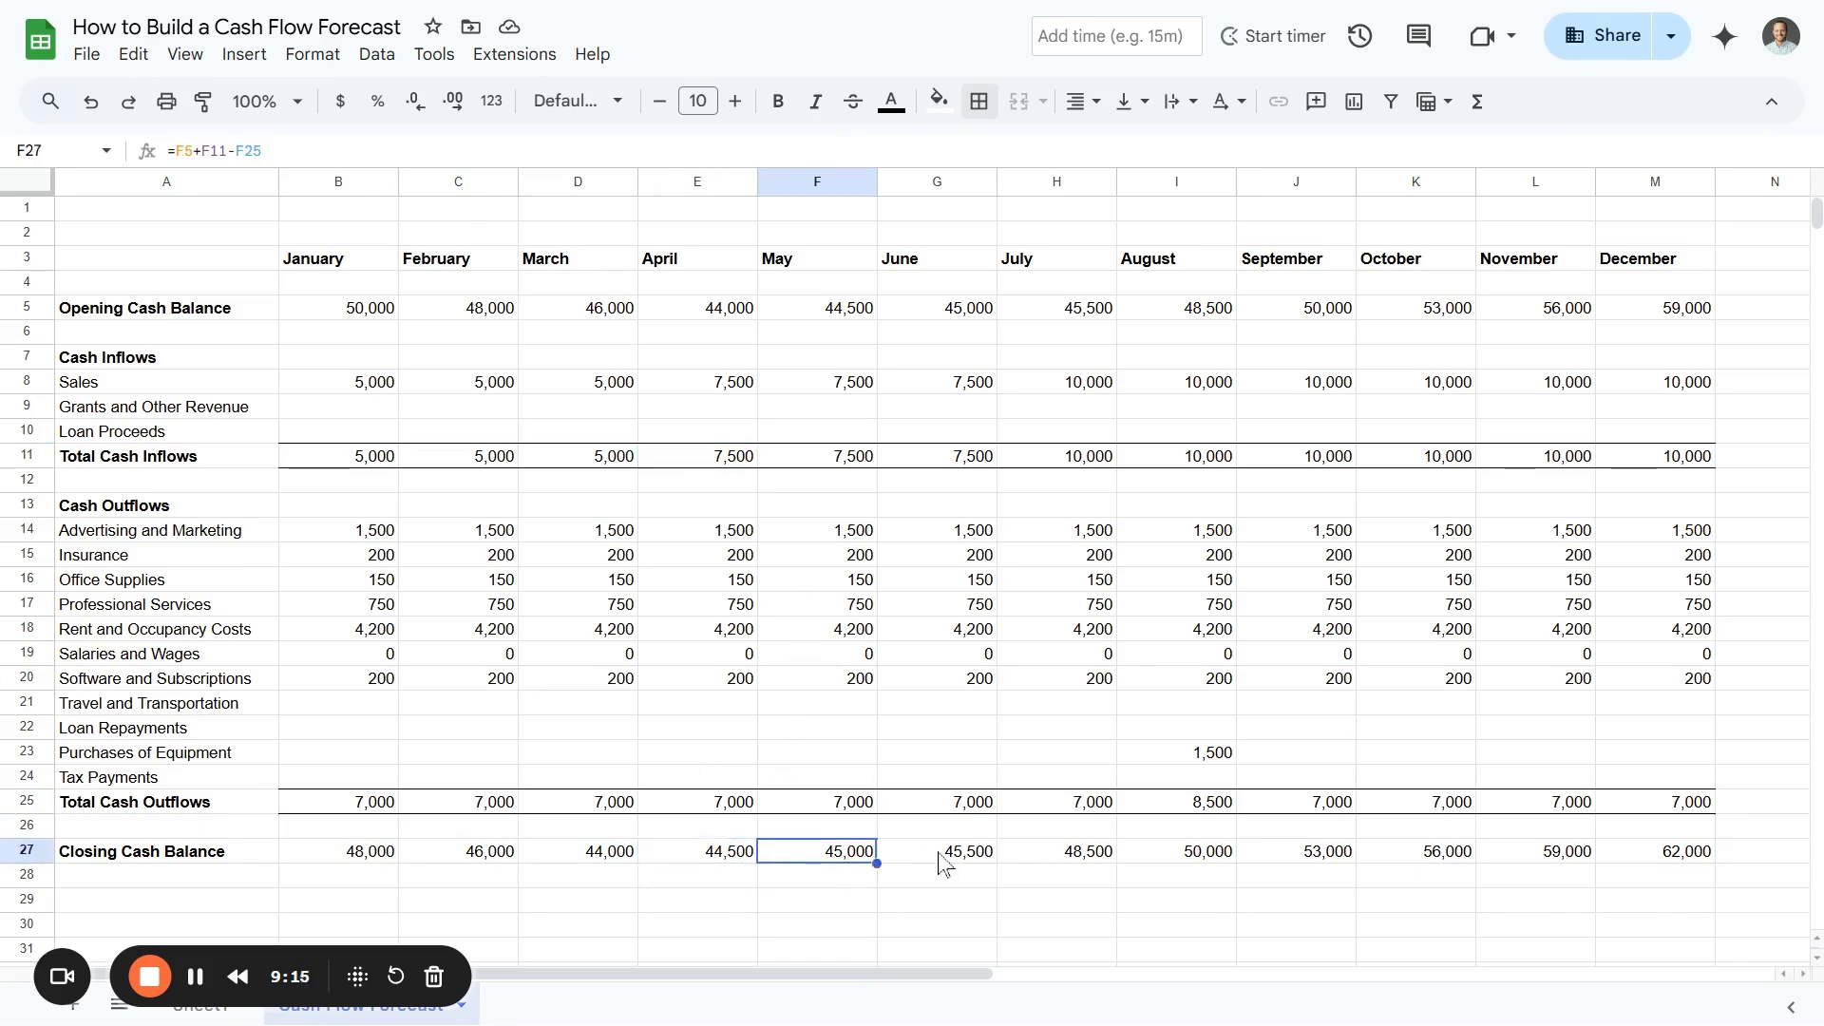
click(941, 864)
click(1052, 866)
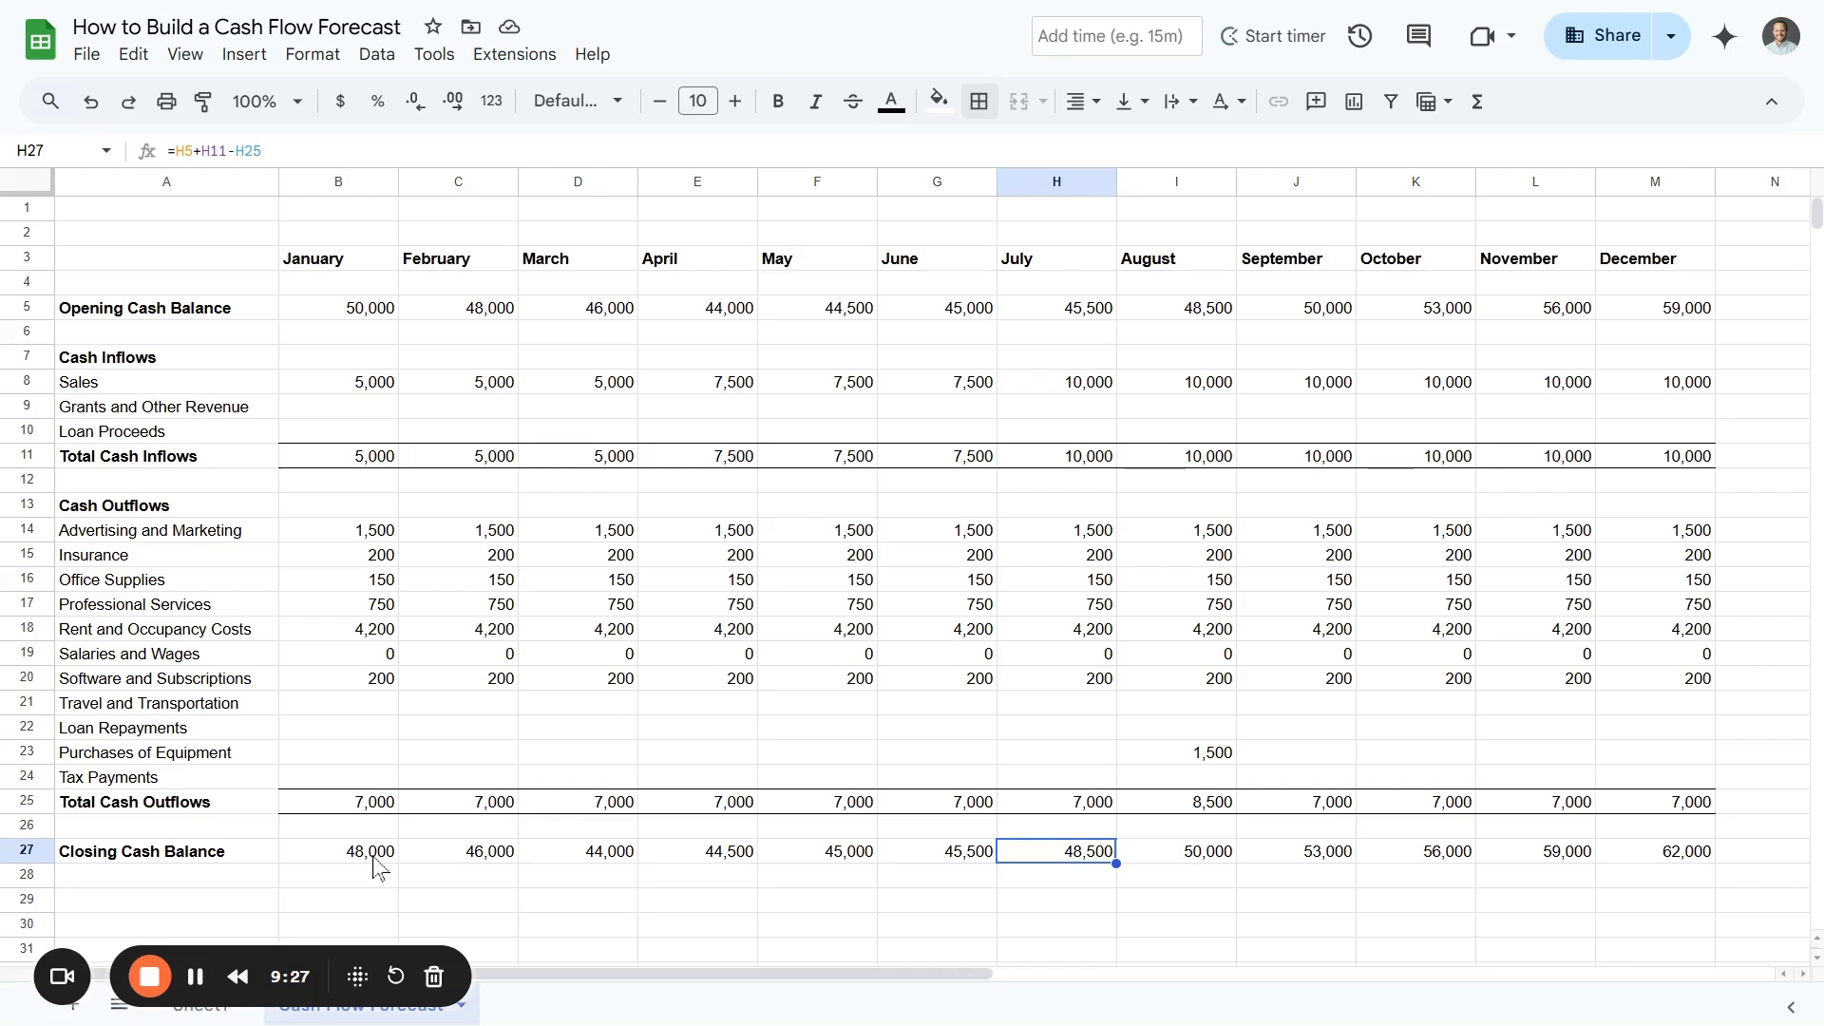
Enter 5,000 January Salaries and Wages and fill it across to December
click(380, 657)
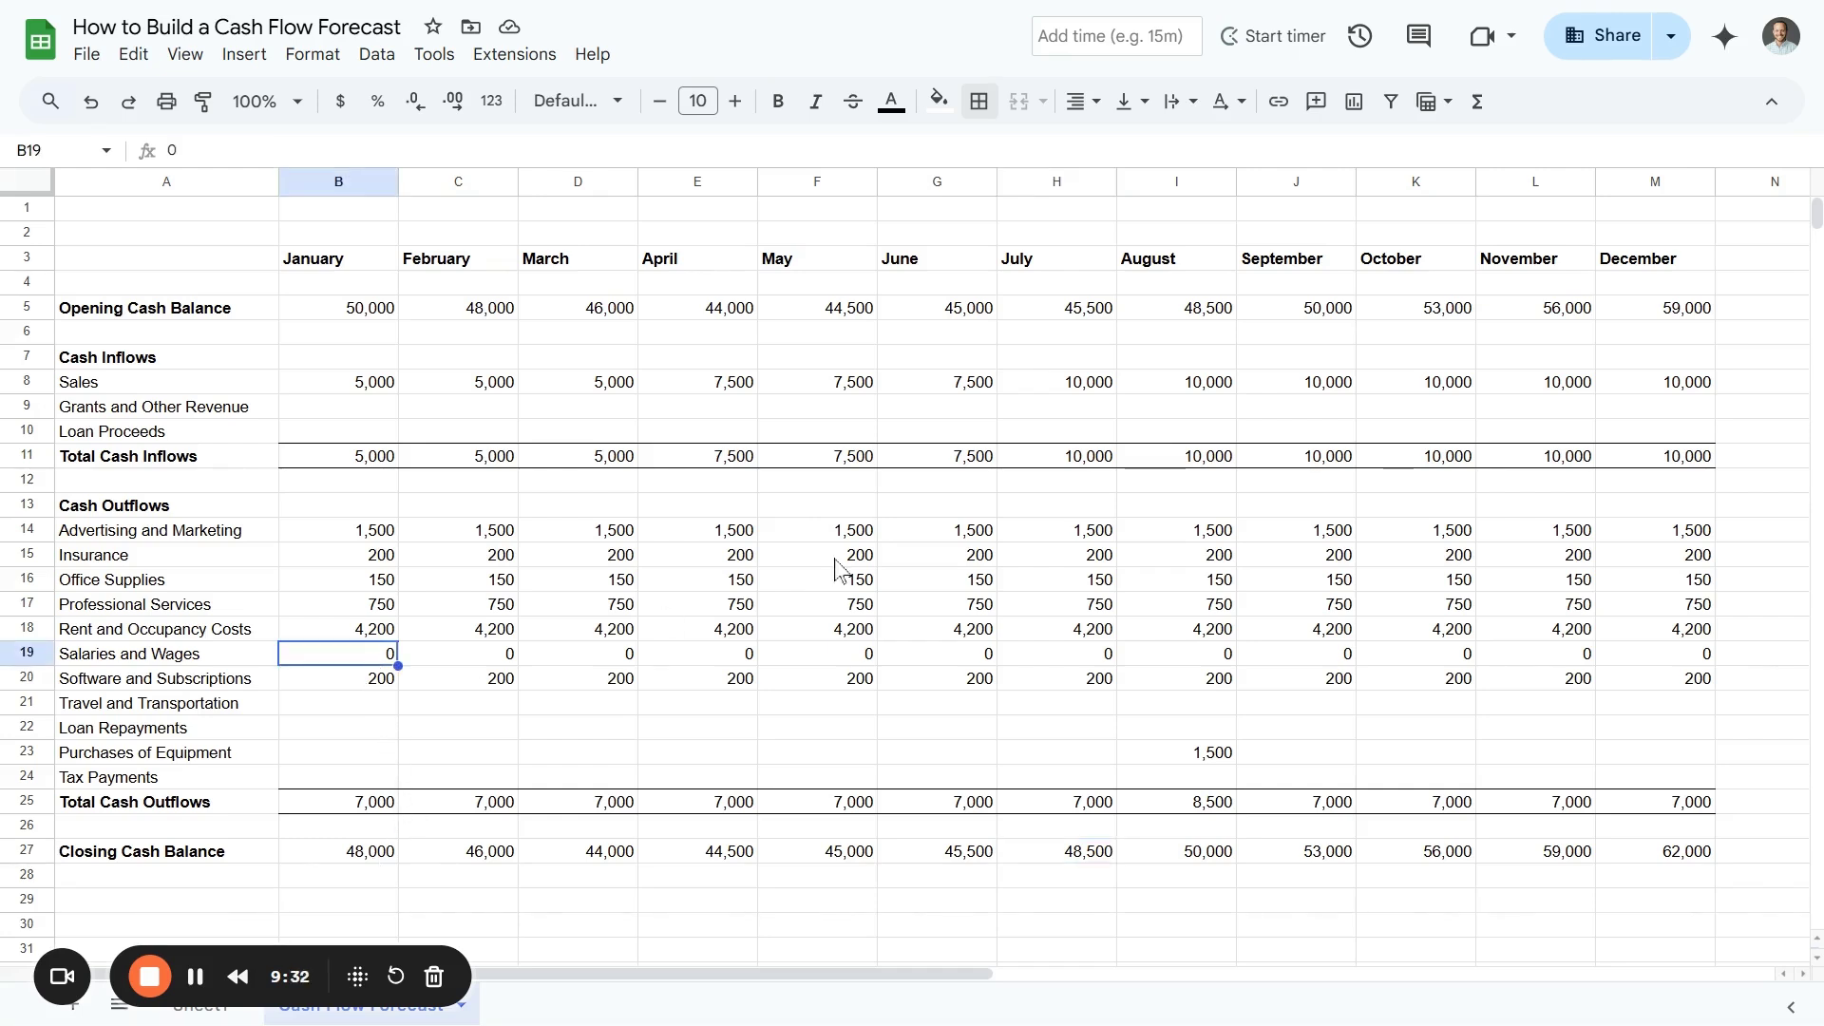
text(5000)
key(Return)
key(Up)
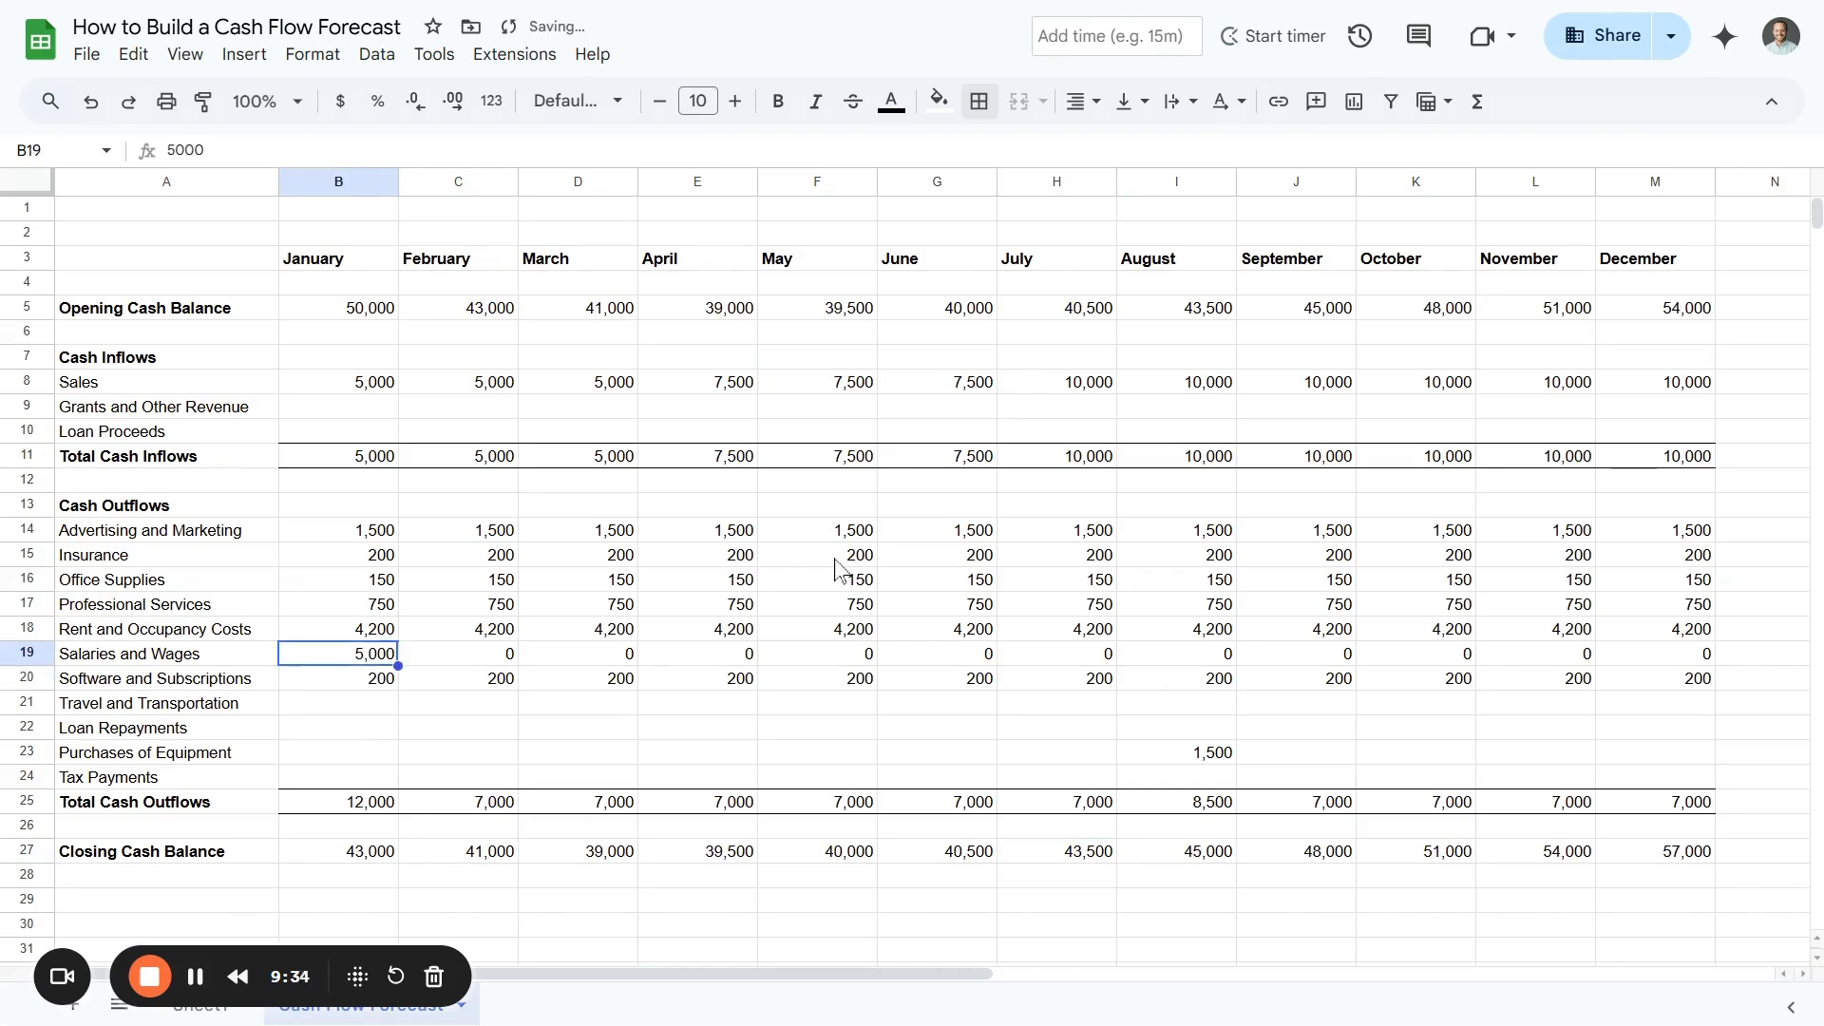
drag(398, 666, 1664, 698)
Inspect the closing balance formulas for June through December
click(926, 859)
click(1064, 859)
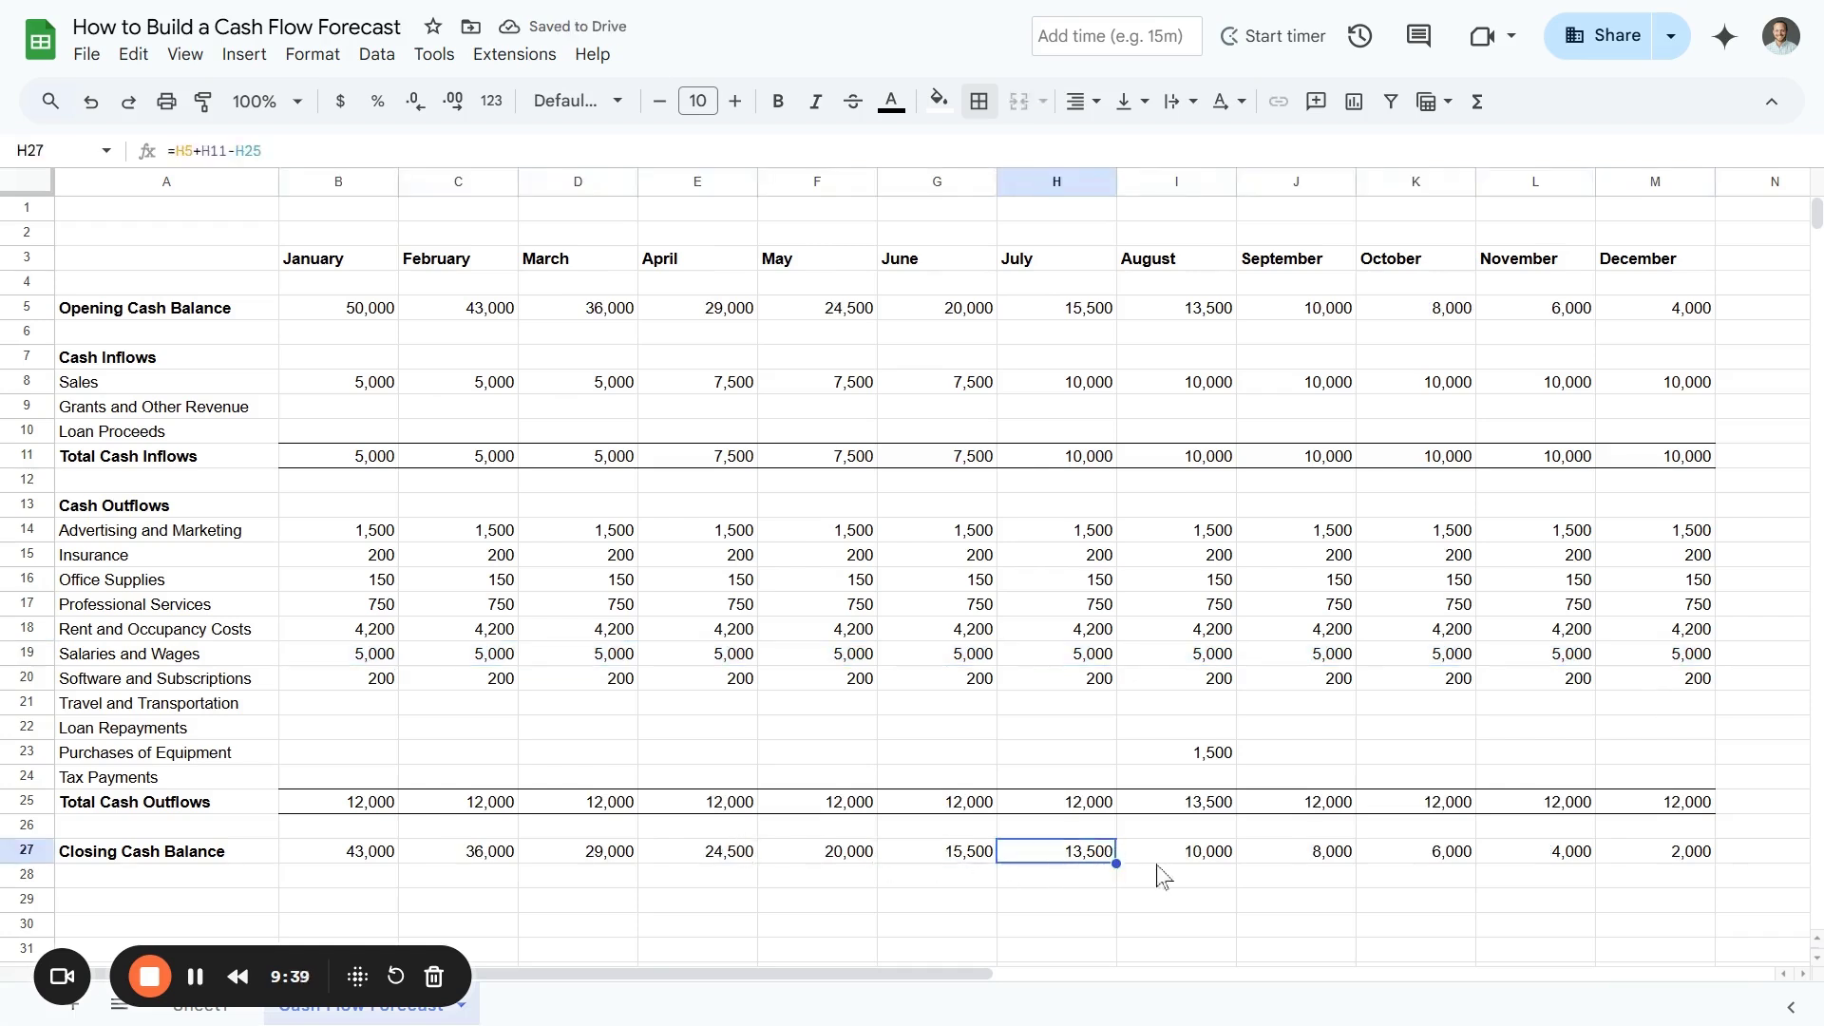
click(1187, 860)
click(1311, 859)
click(1610, 855)
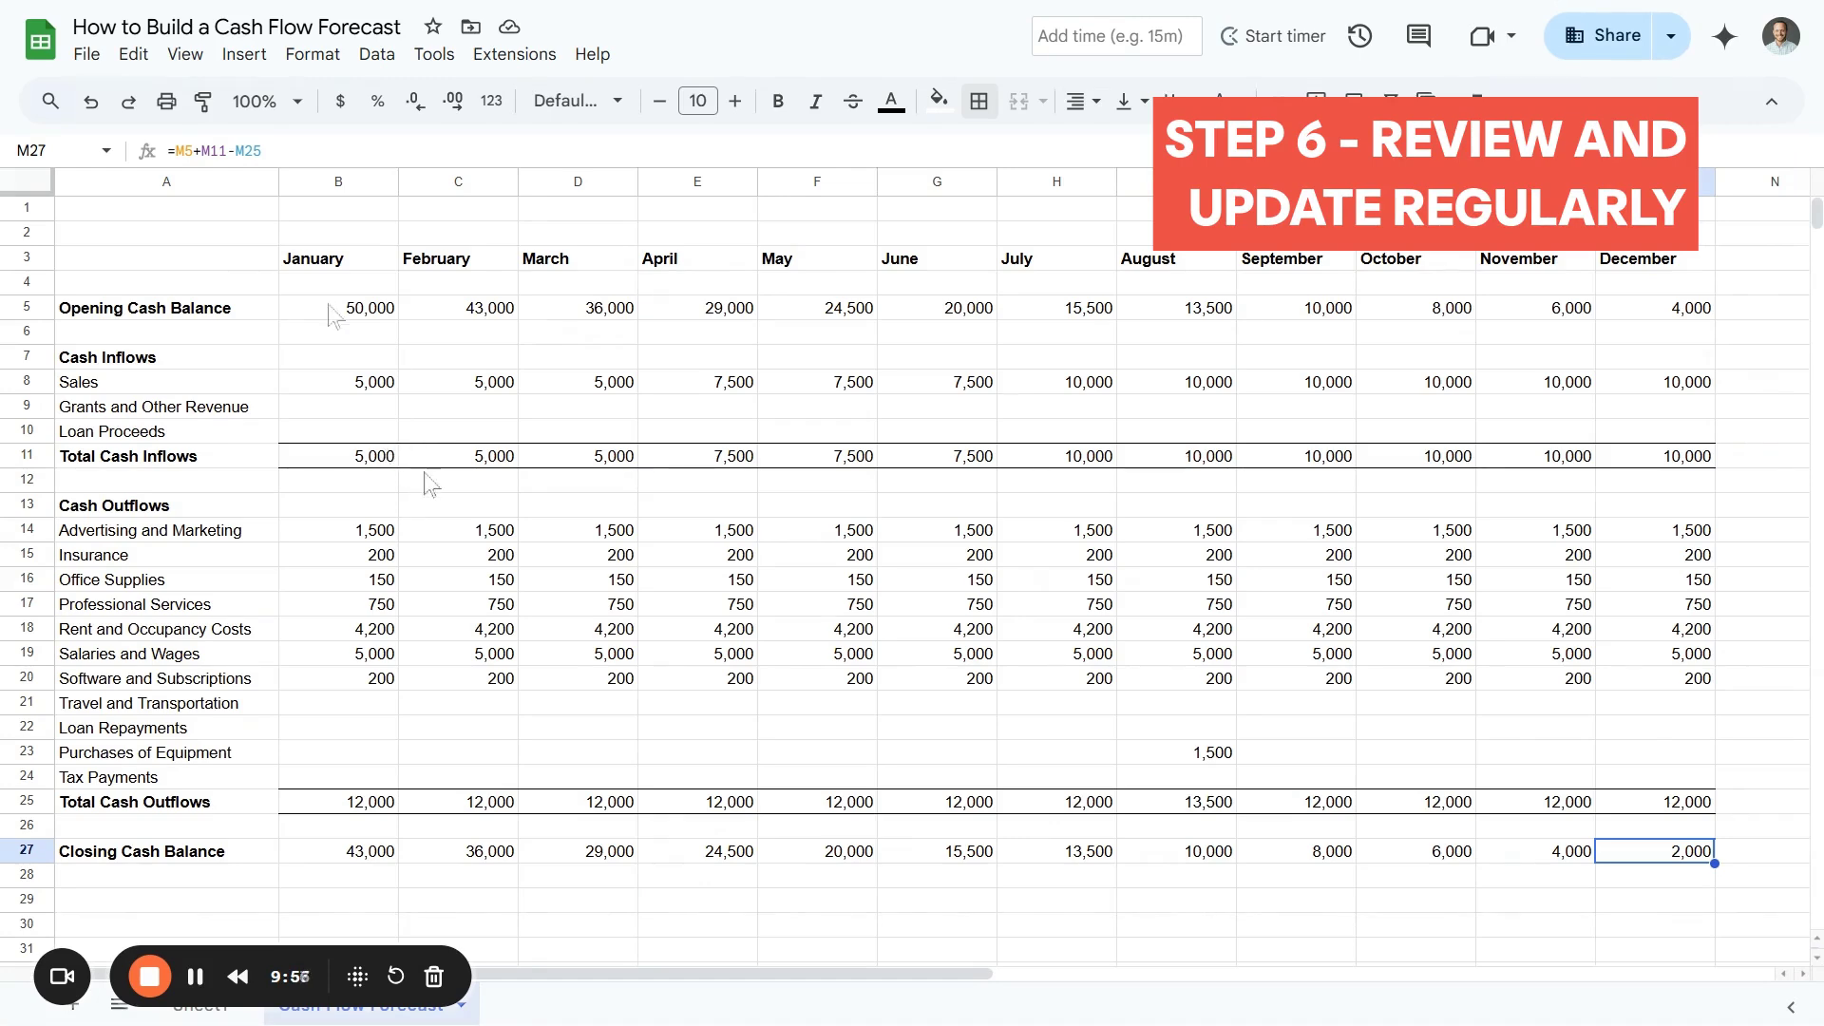
Check the January balance formulas and set February's opening balance to 48,000
click(450, 313)
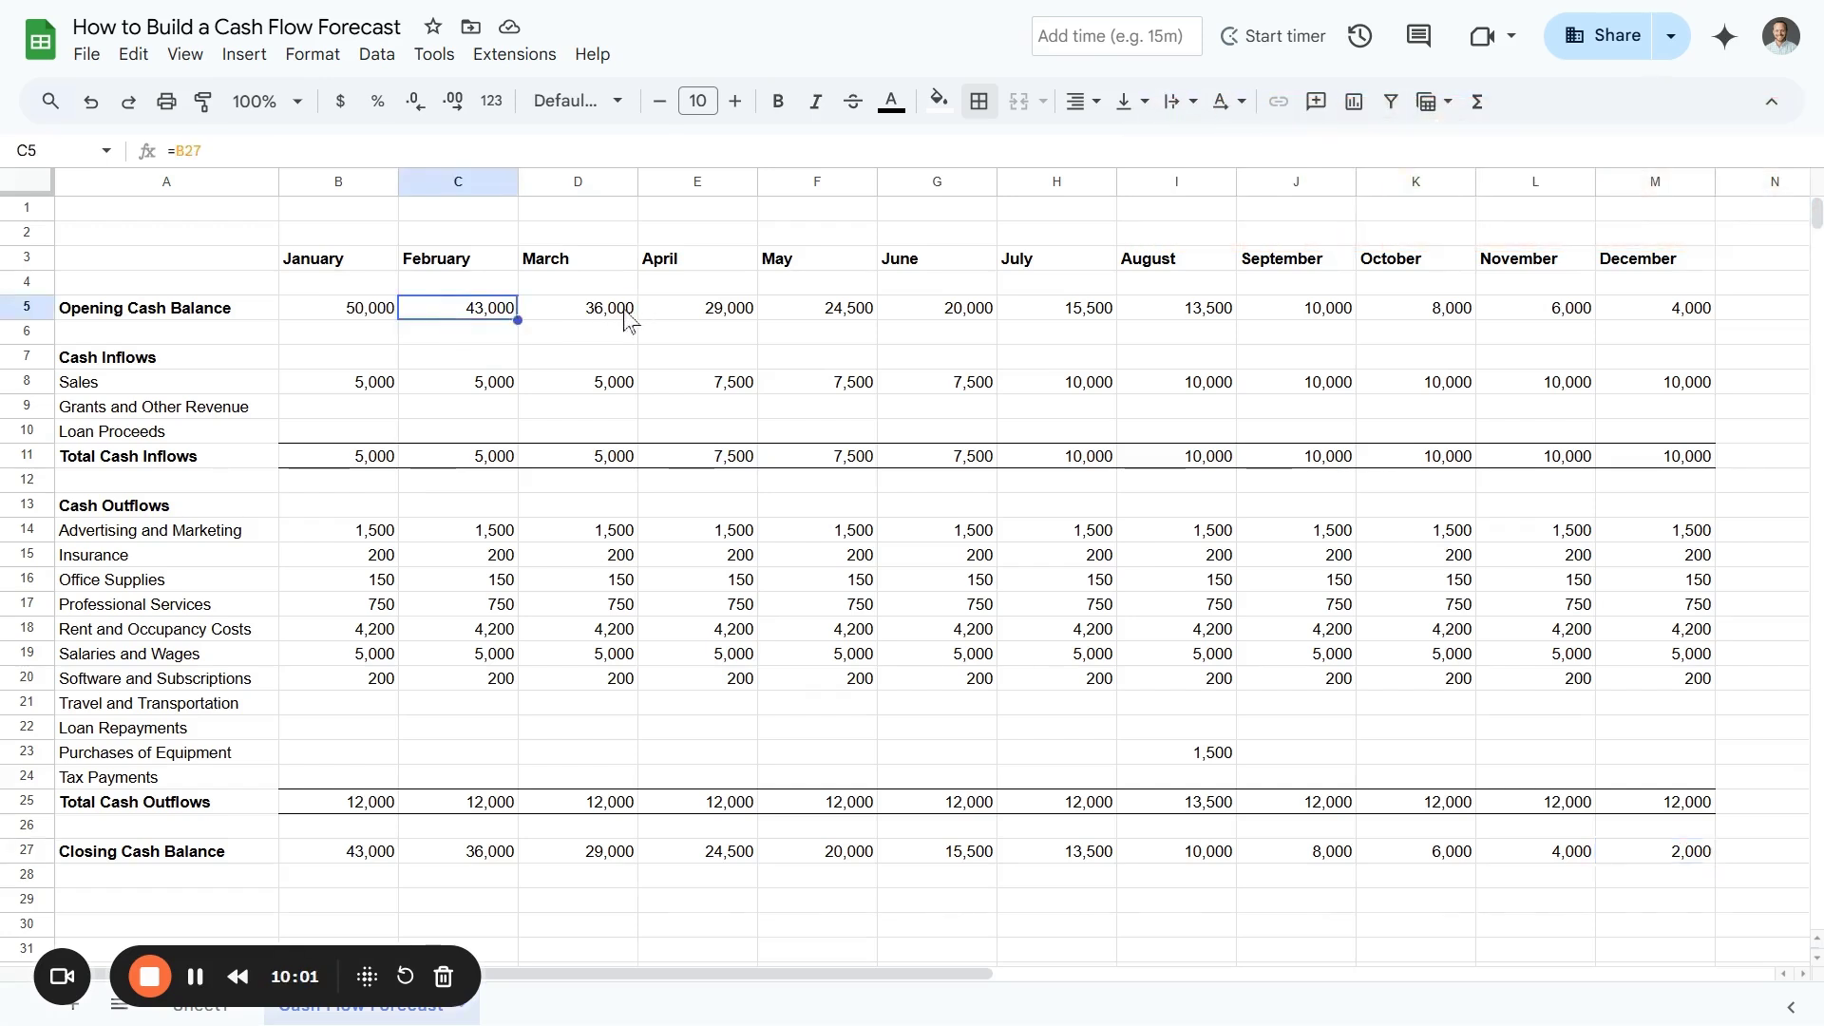
drag(384, 314, 375, 848)
click(374, 848)
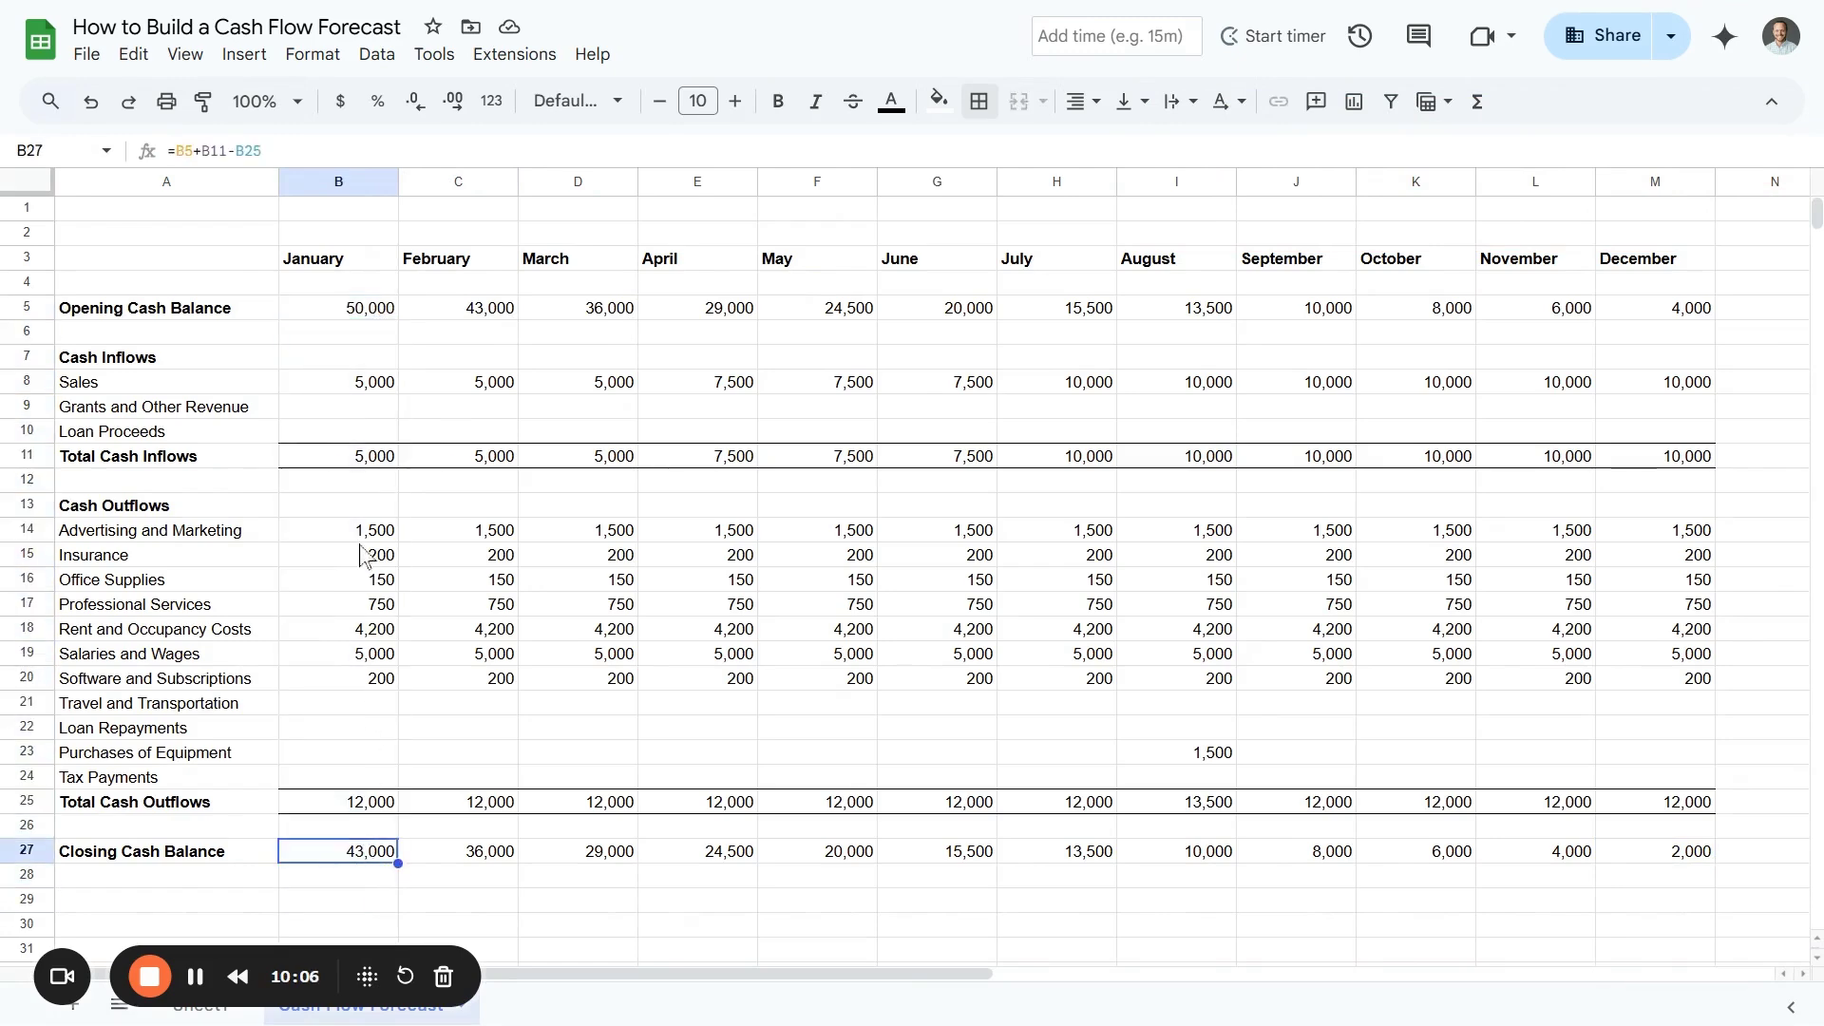
click(463, 317)
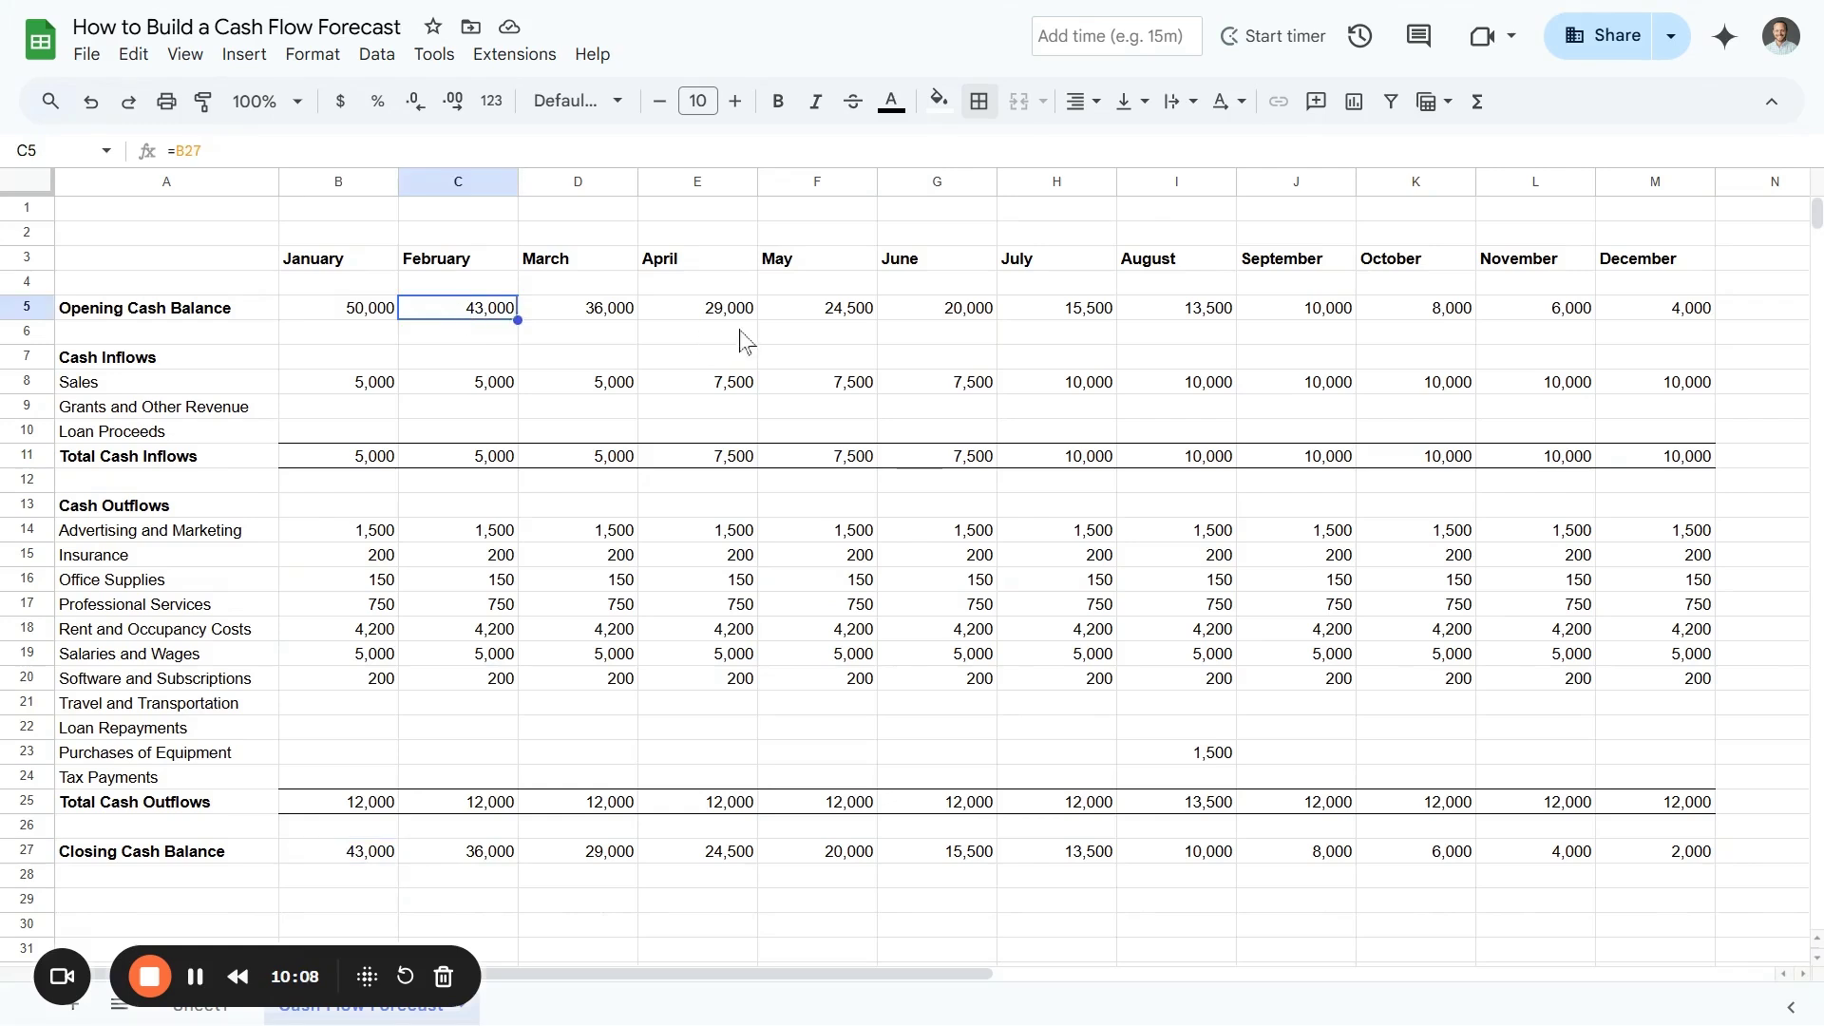
text(48000)
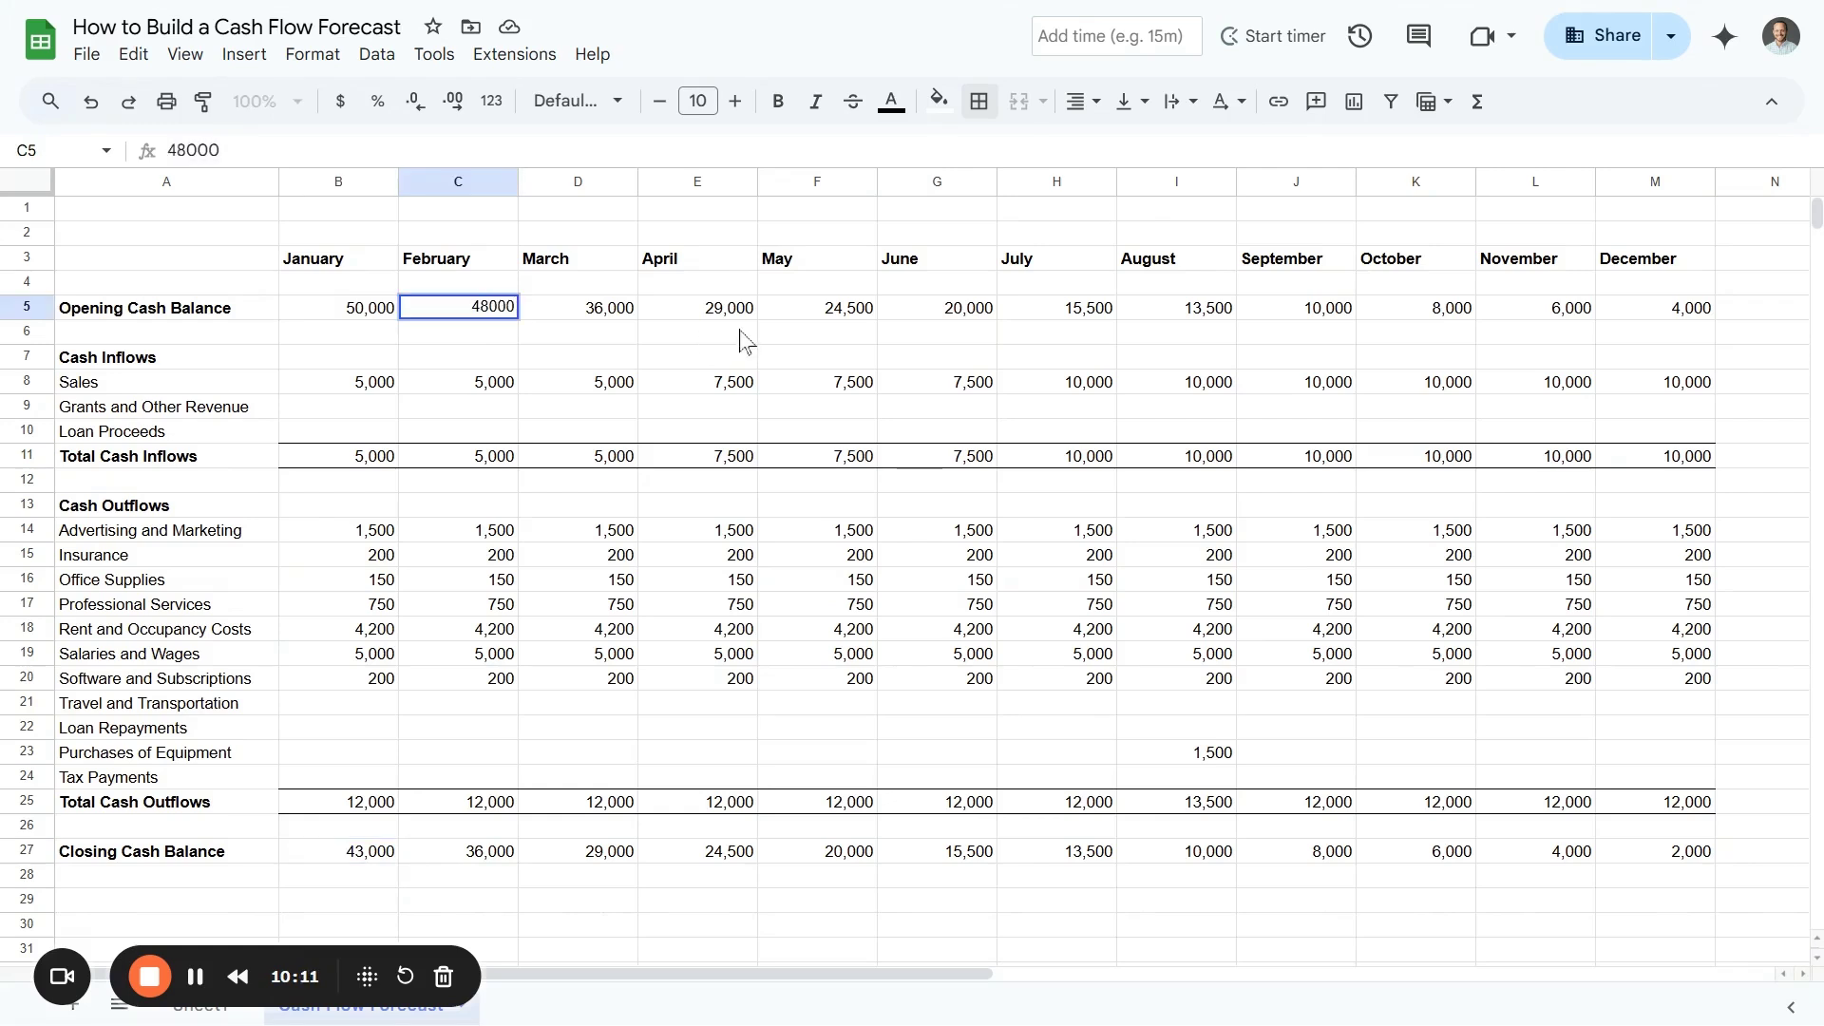
key(Return)
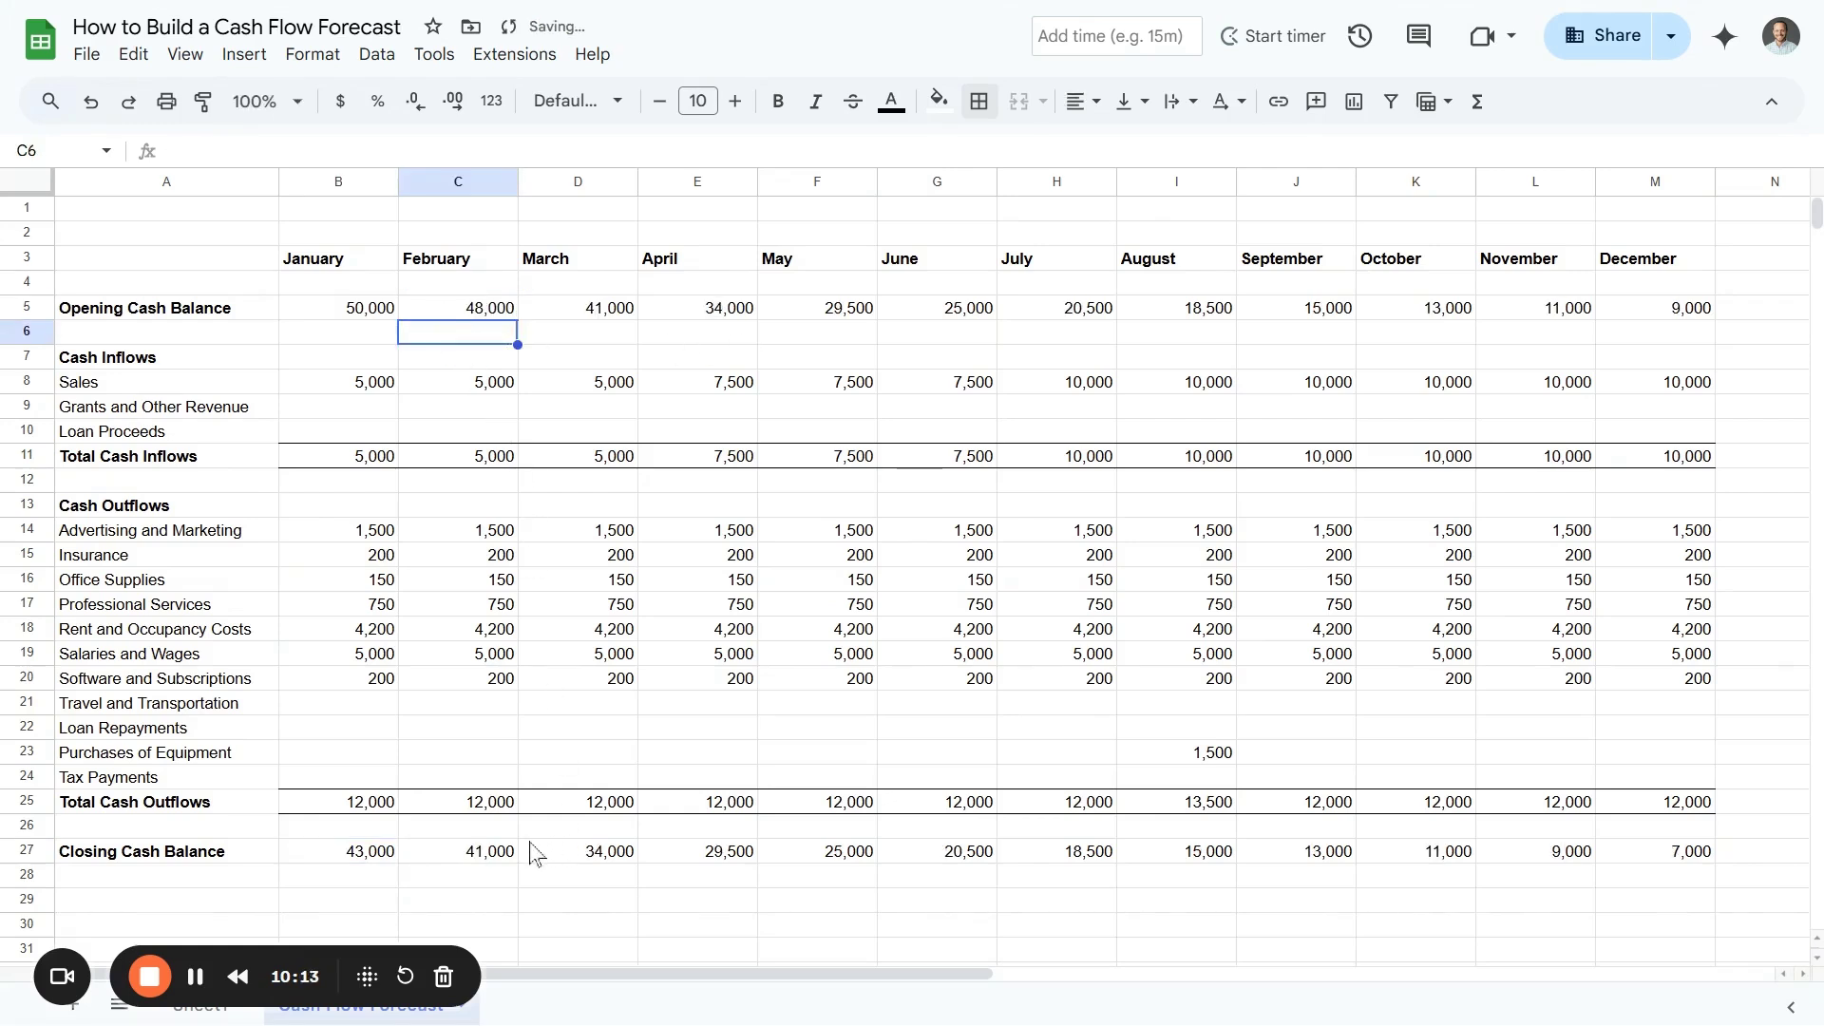
click(512, 850)
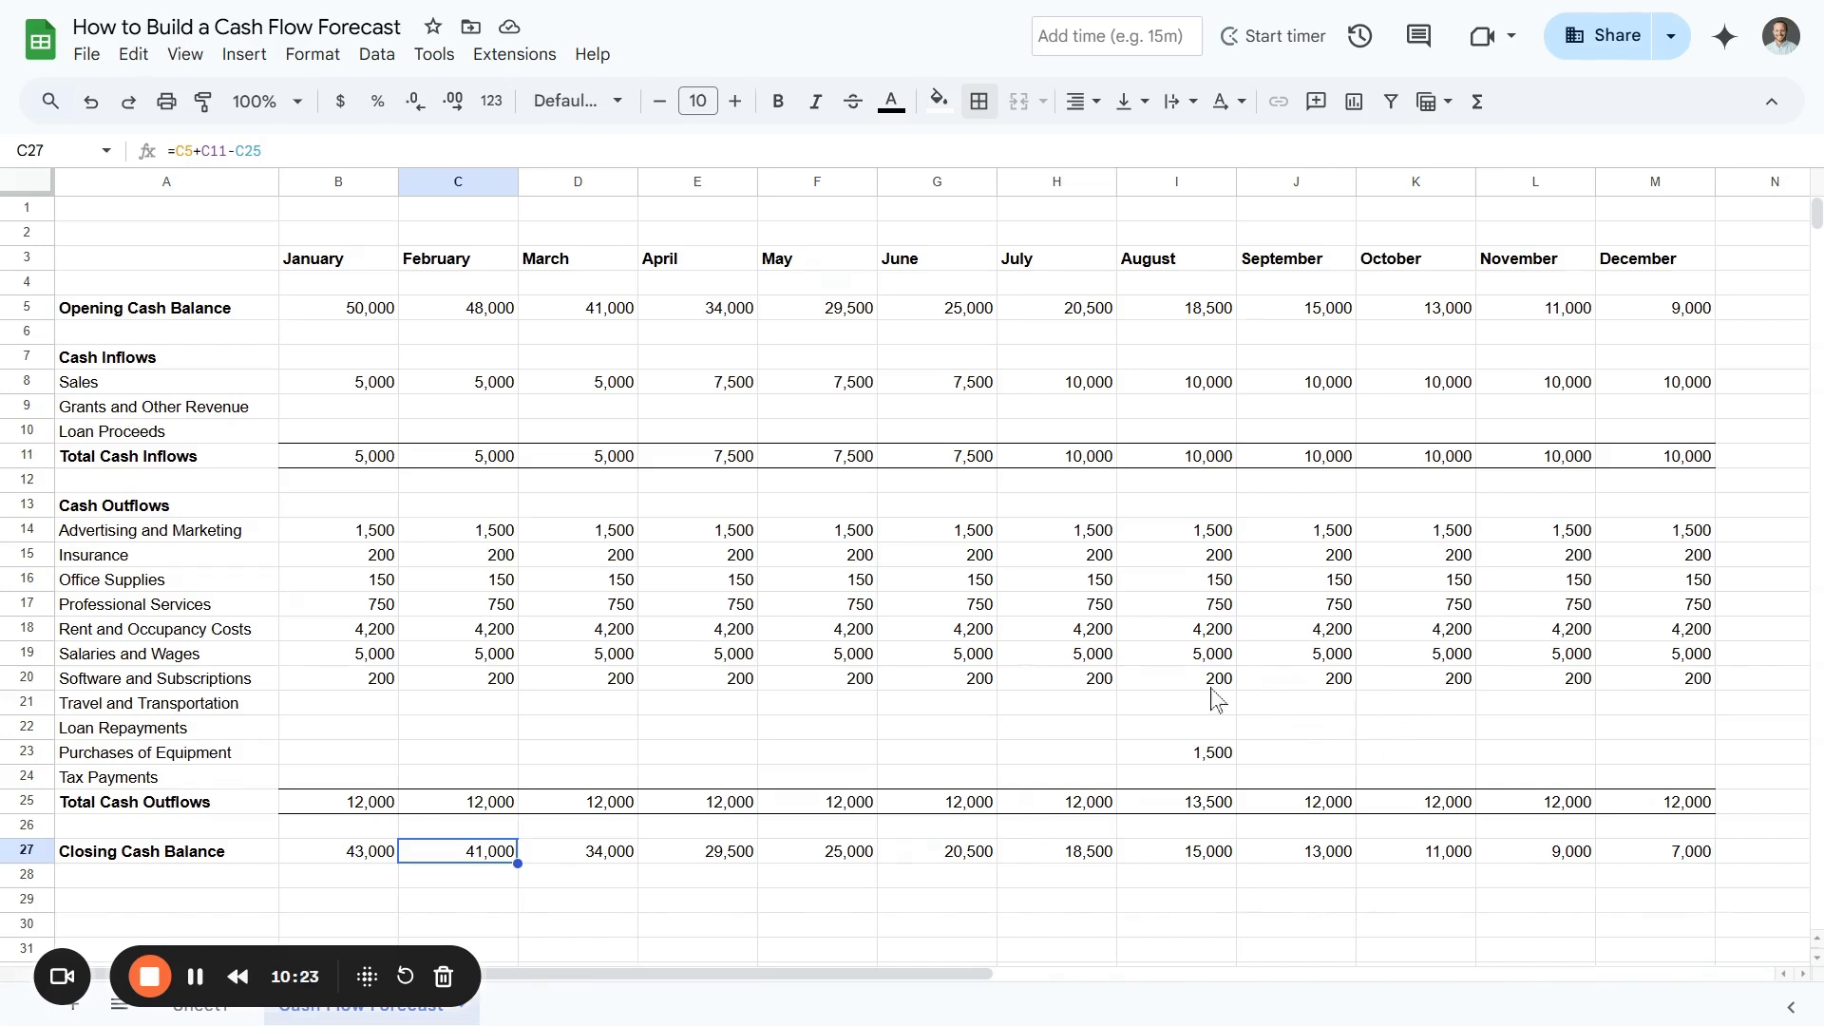
Point out the Opening Cash Balance, Cash Inflows and Cash Outflows sections, selecting B5:M9
click(217, 316)
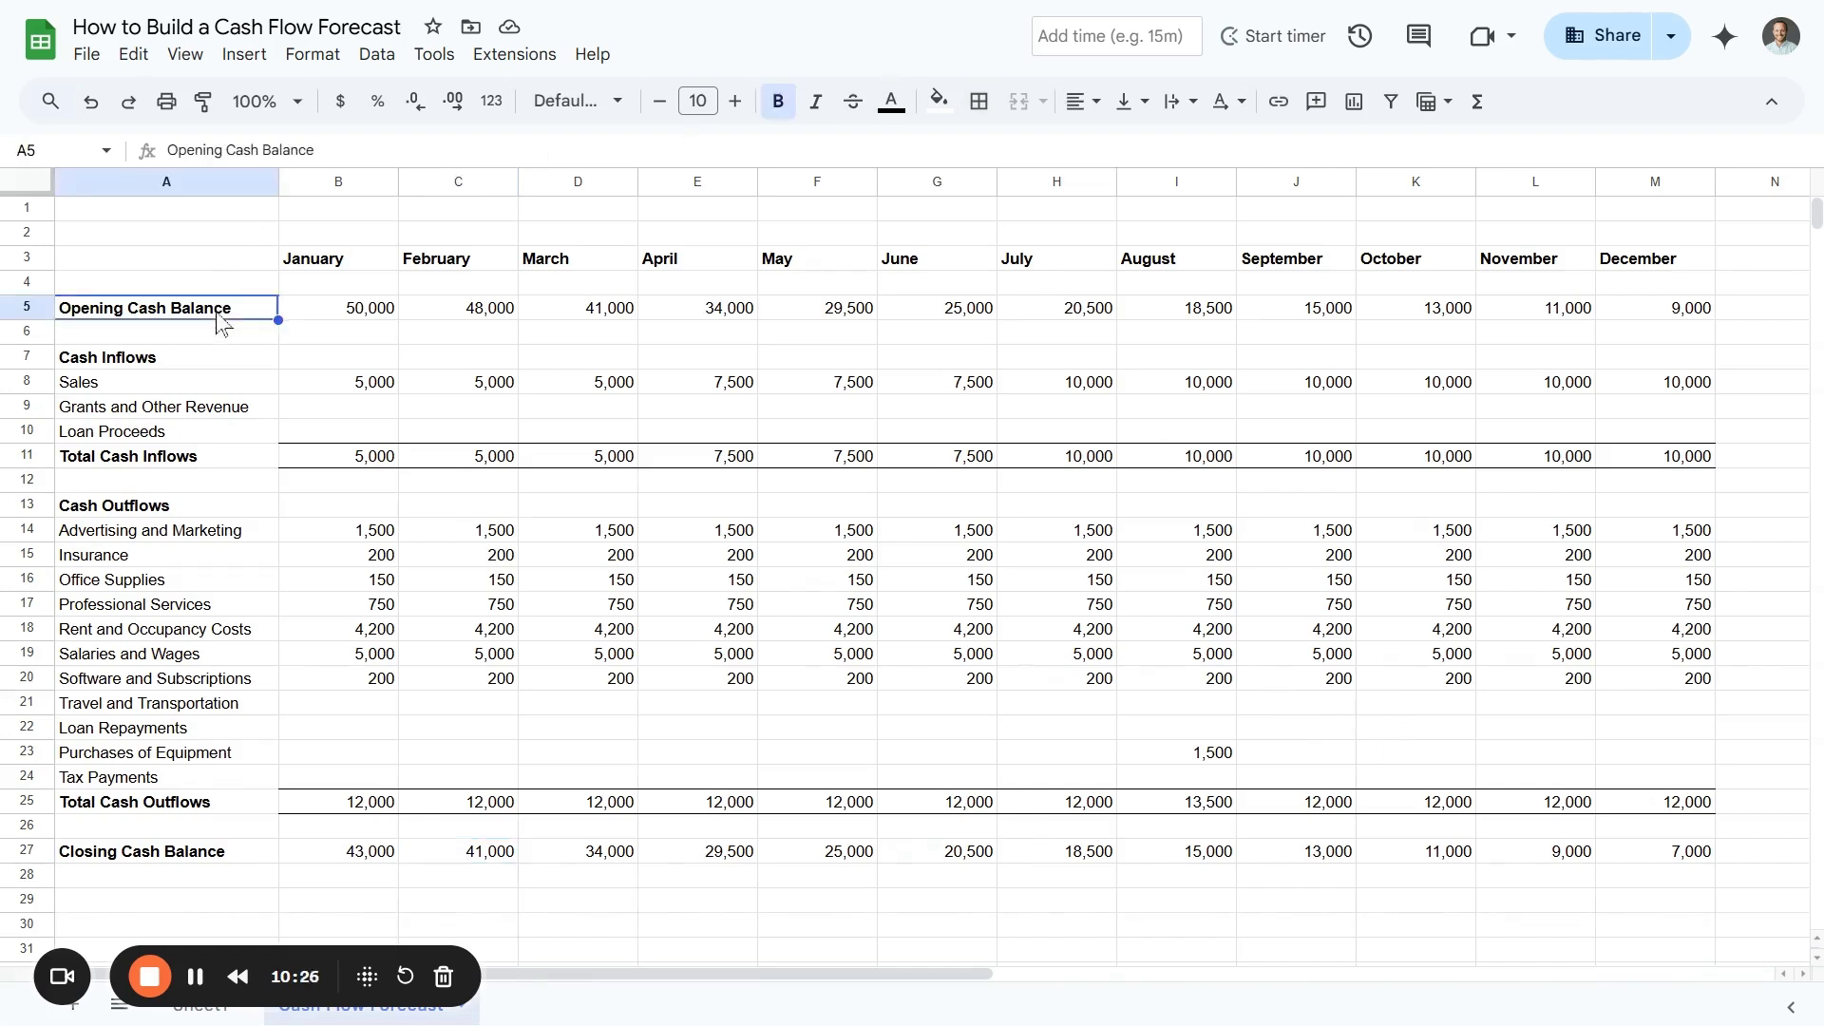
click(191, 362)
click(183, 507)
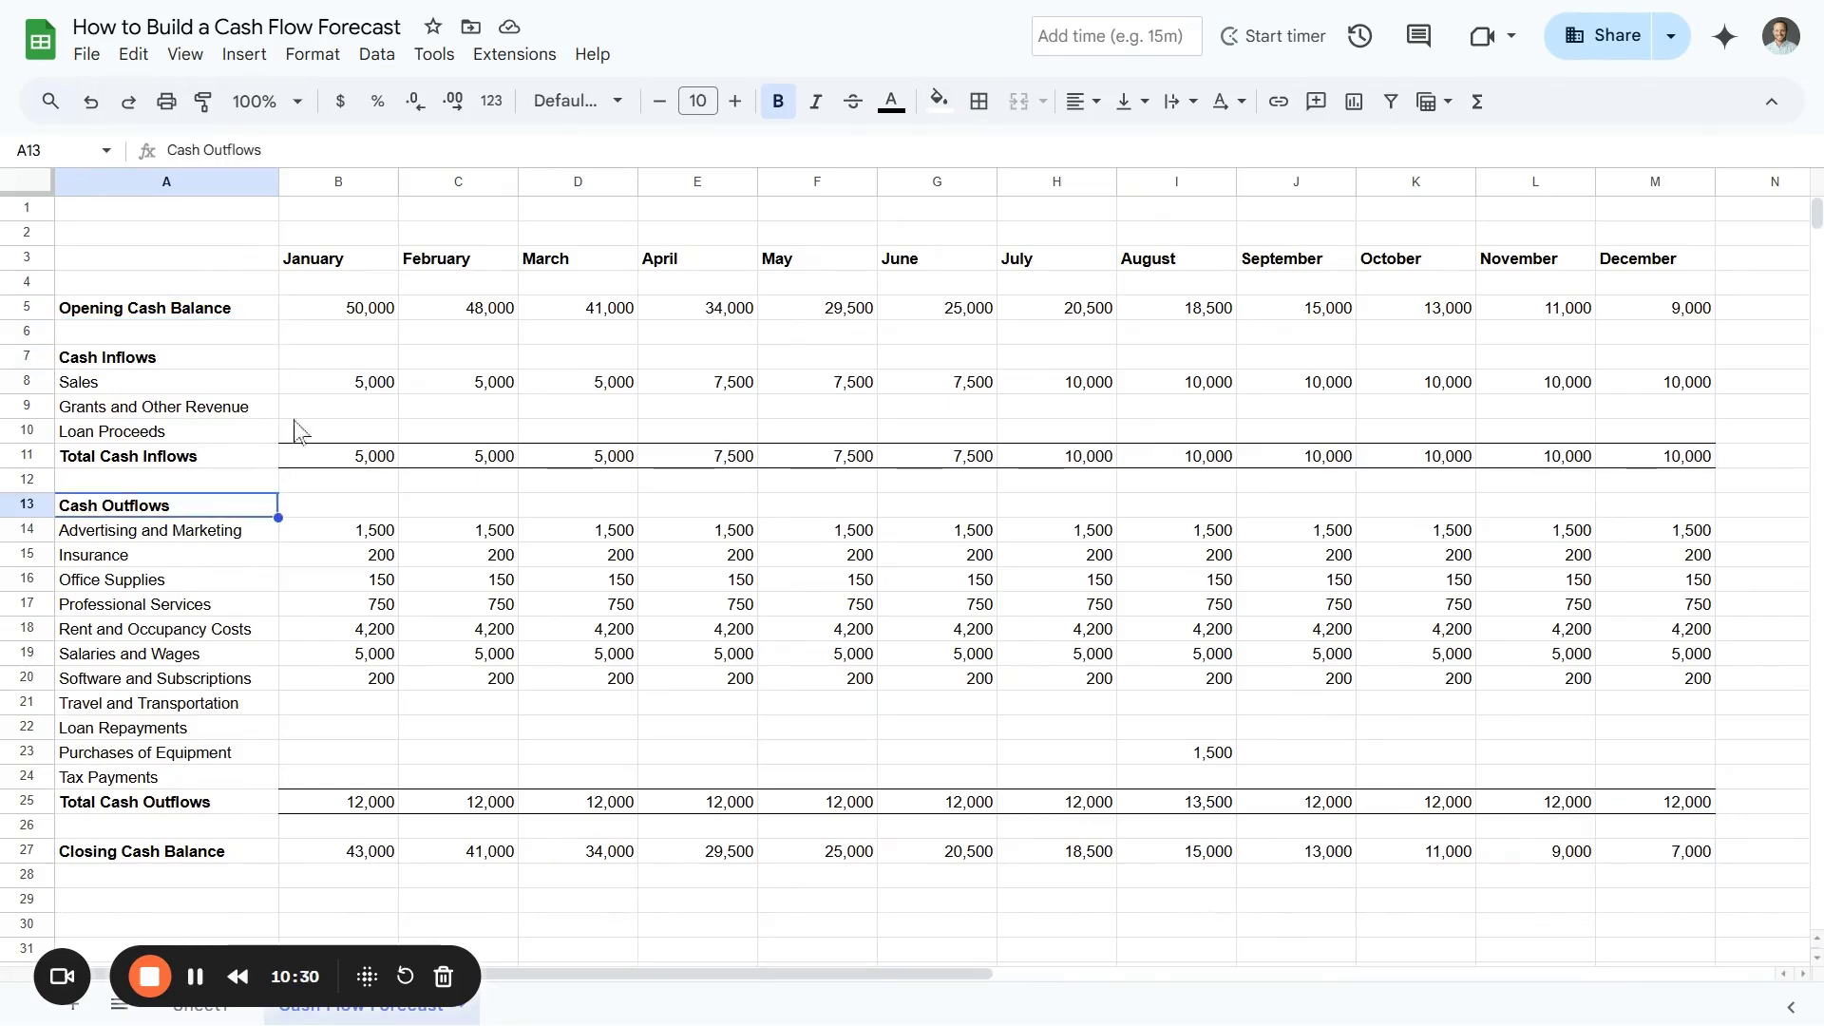
drag(338, 310, 1669, 418)
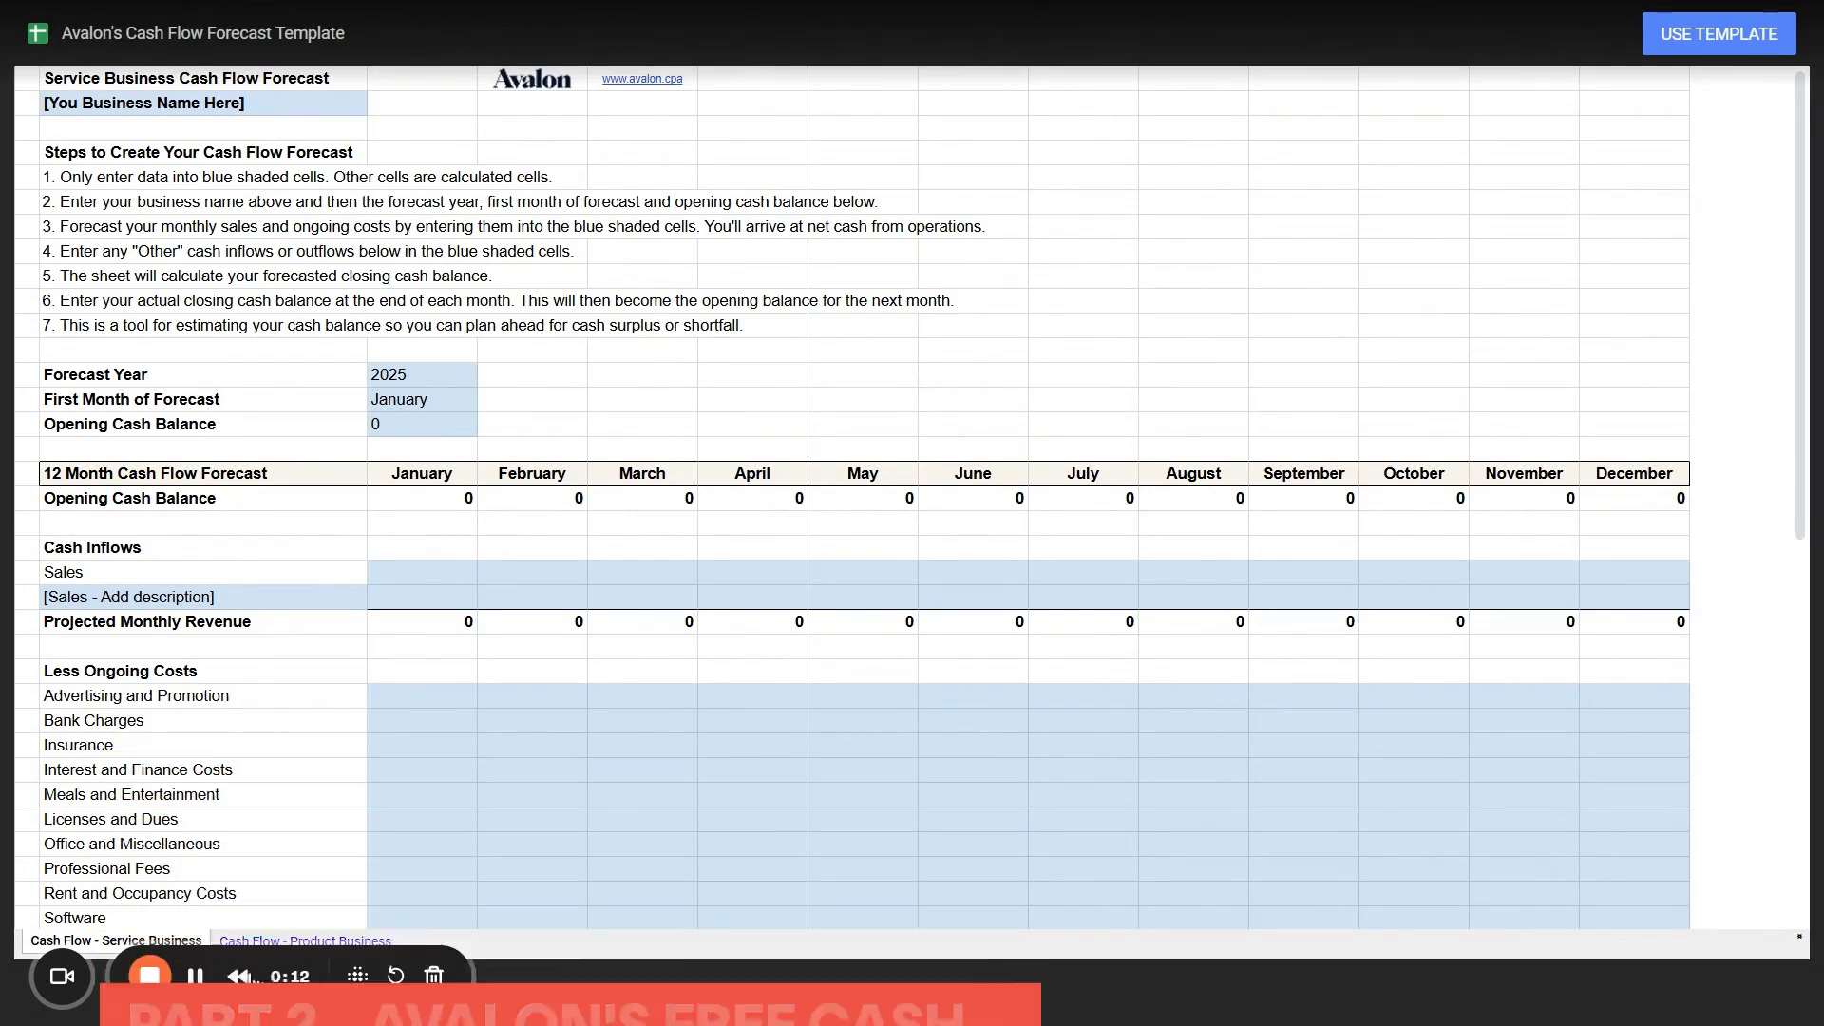
Create an editable copy of Avalon's Cash Flow Forecast Template with USE TEMPLATE
drag(238, 977, 1546, 977)
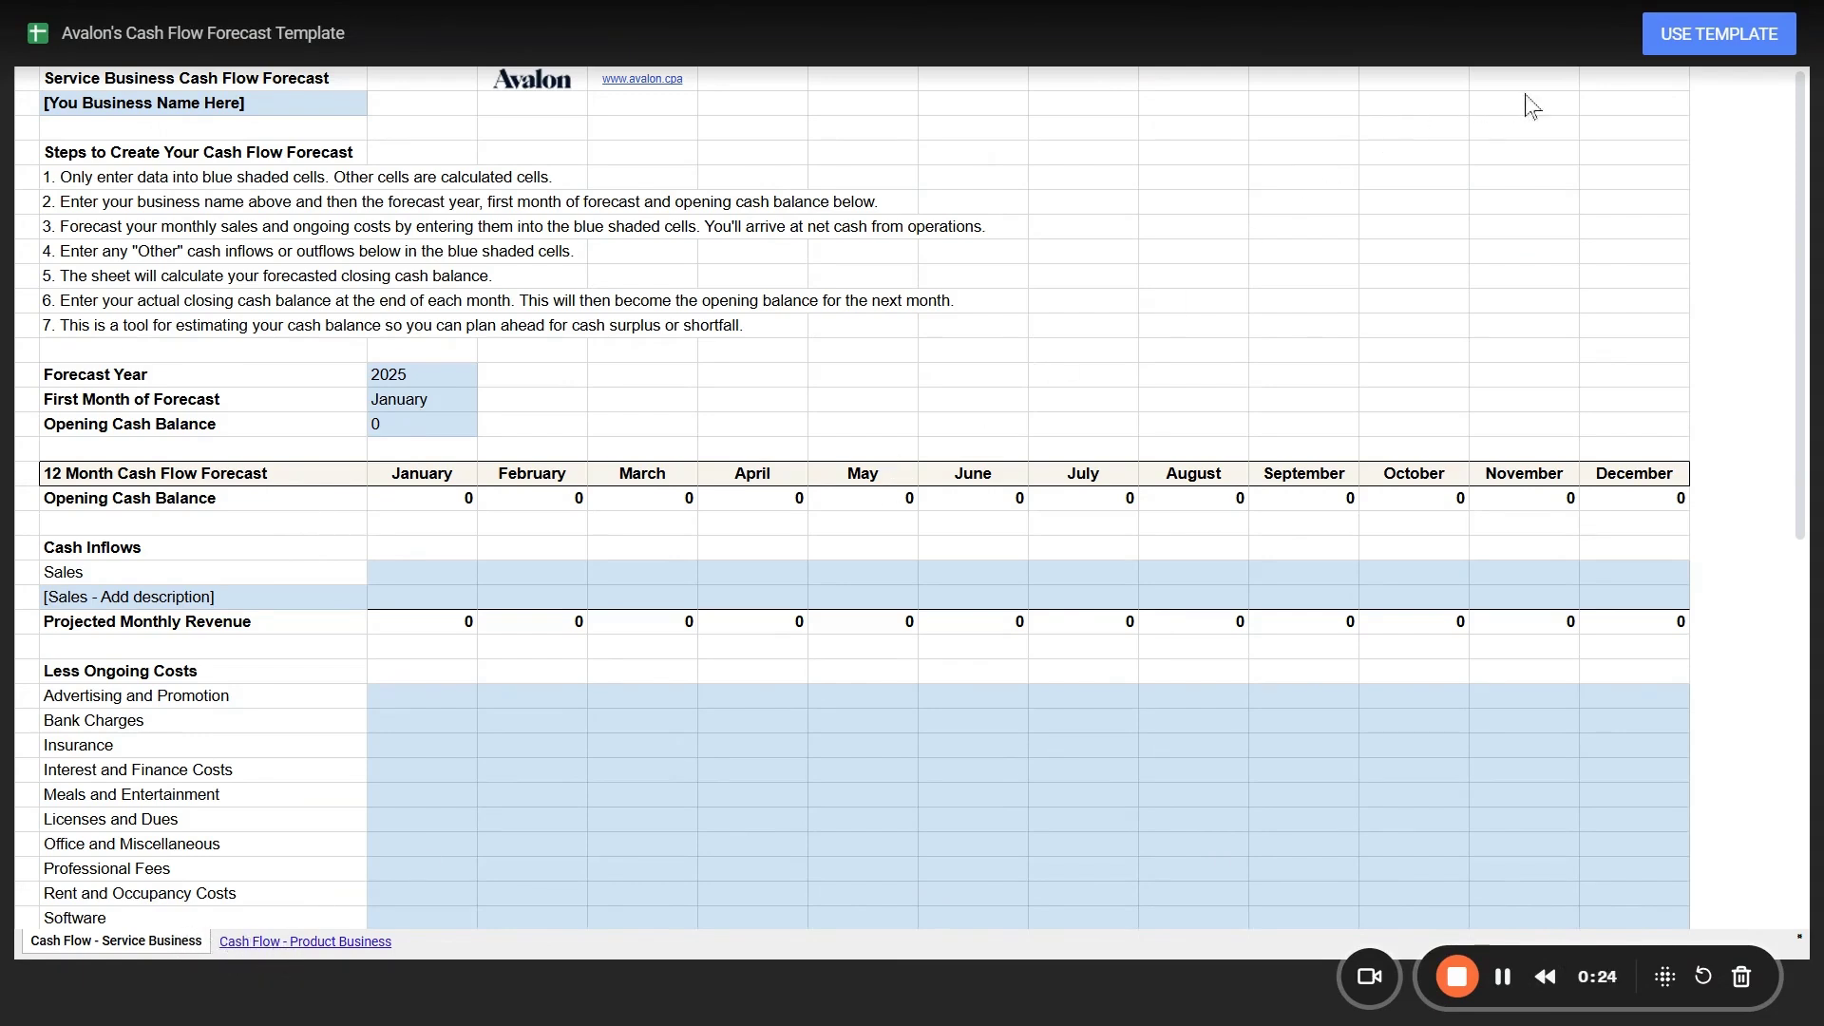
click(1676, 38)
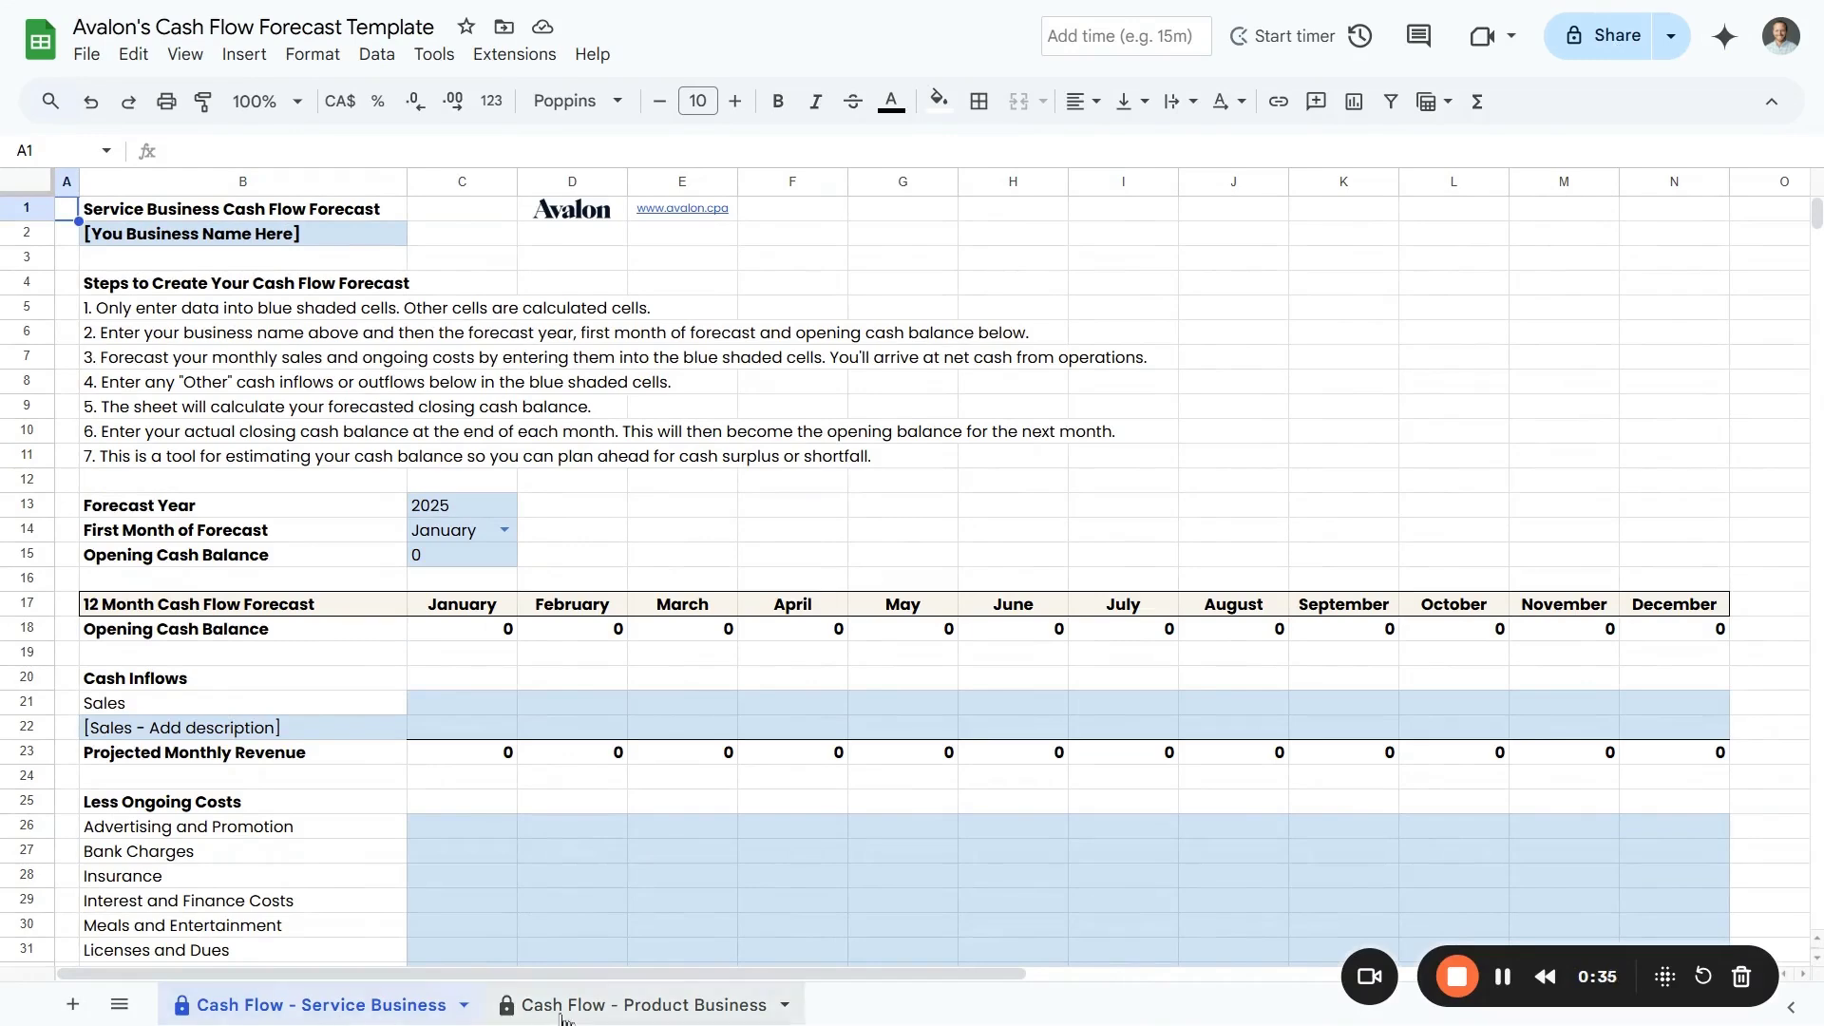
click(591, 1009)
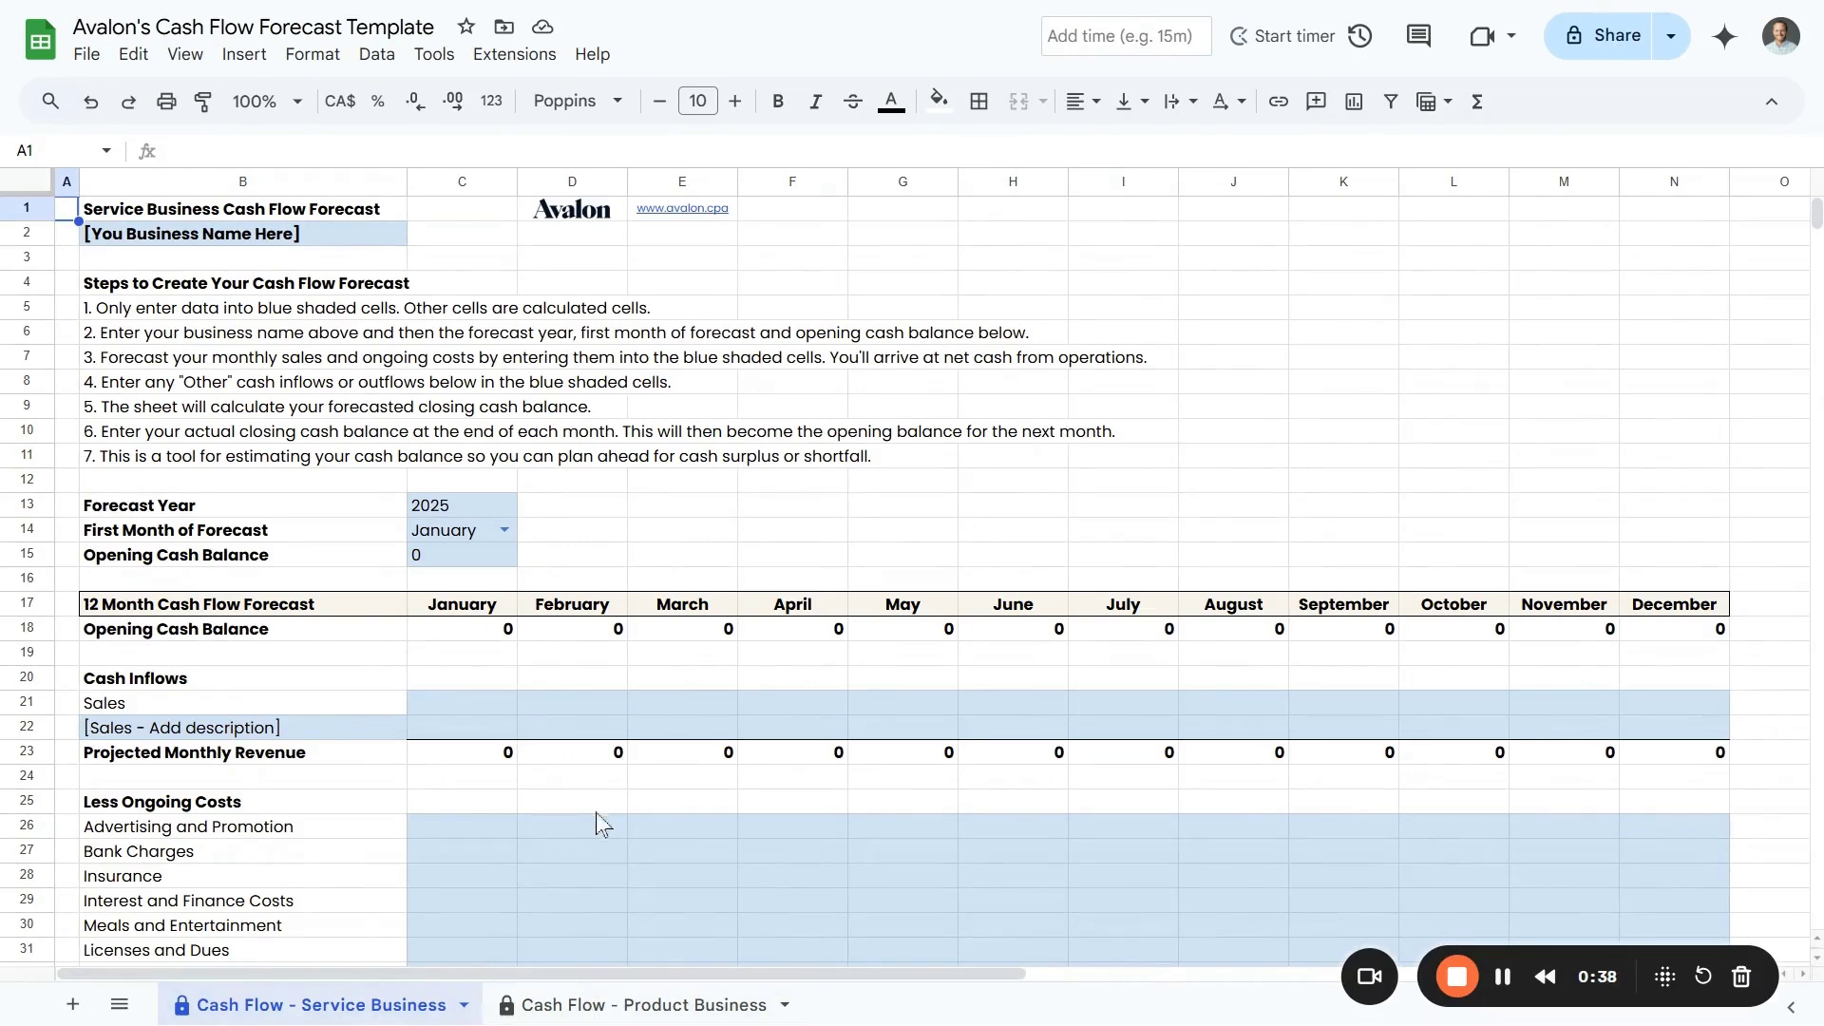
scroll(270, 860, down, 2)
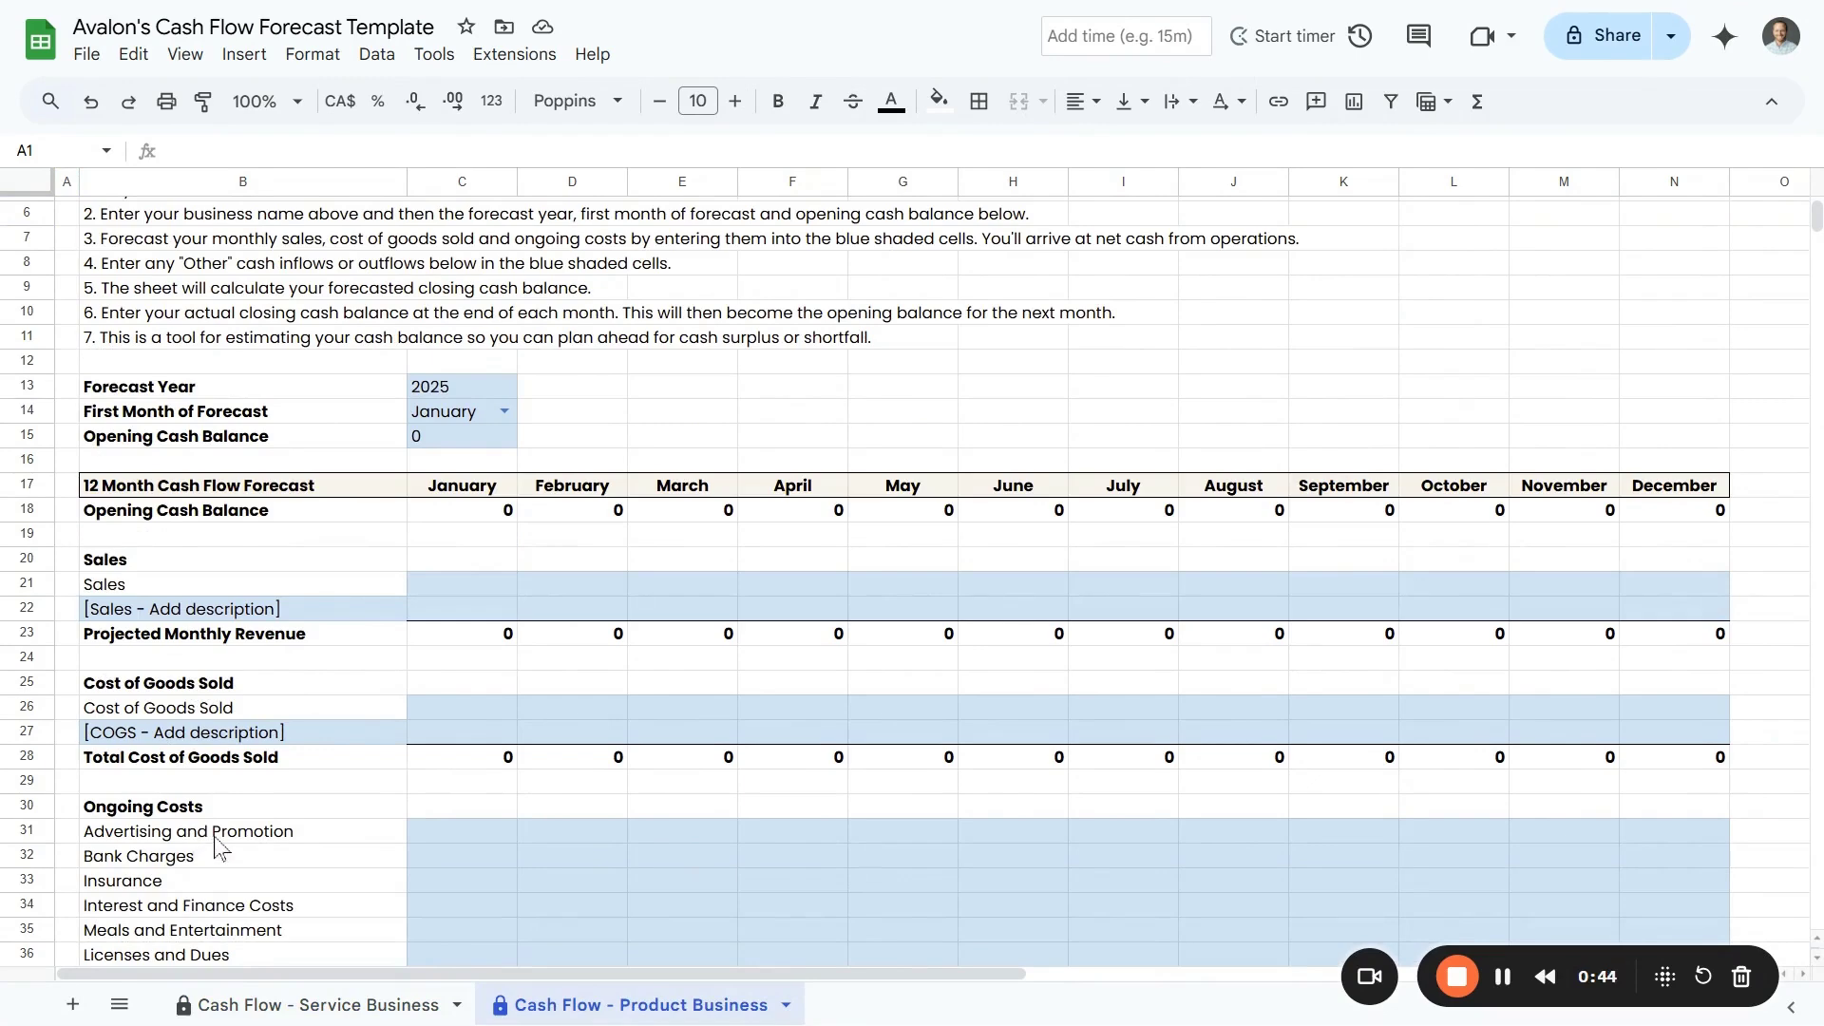
click(333, 1007)
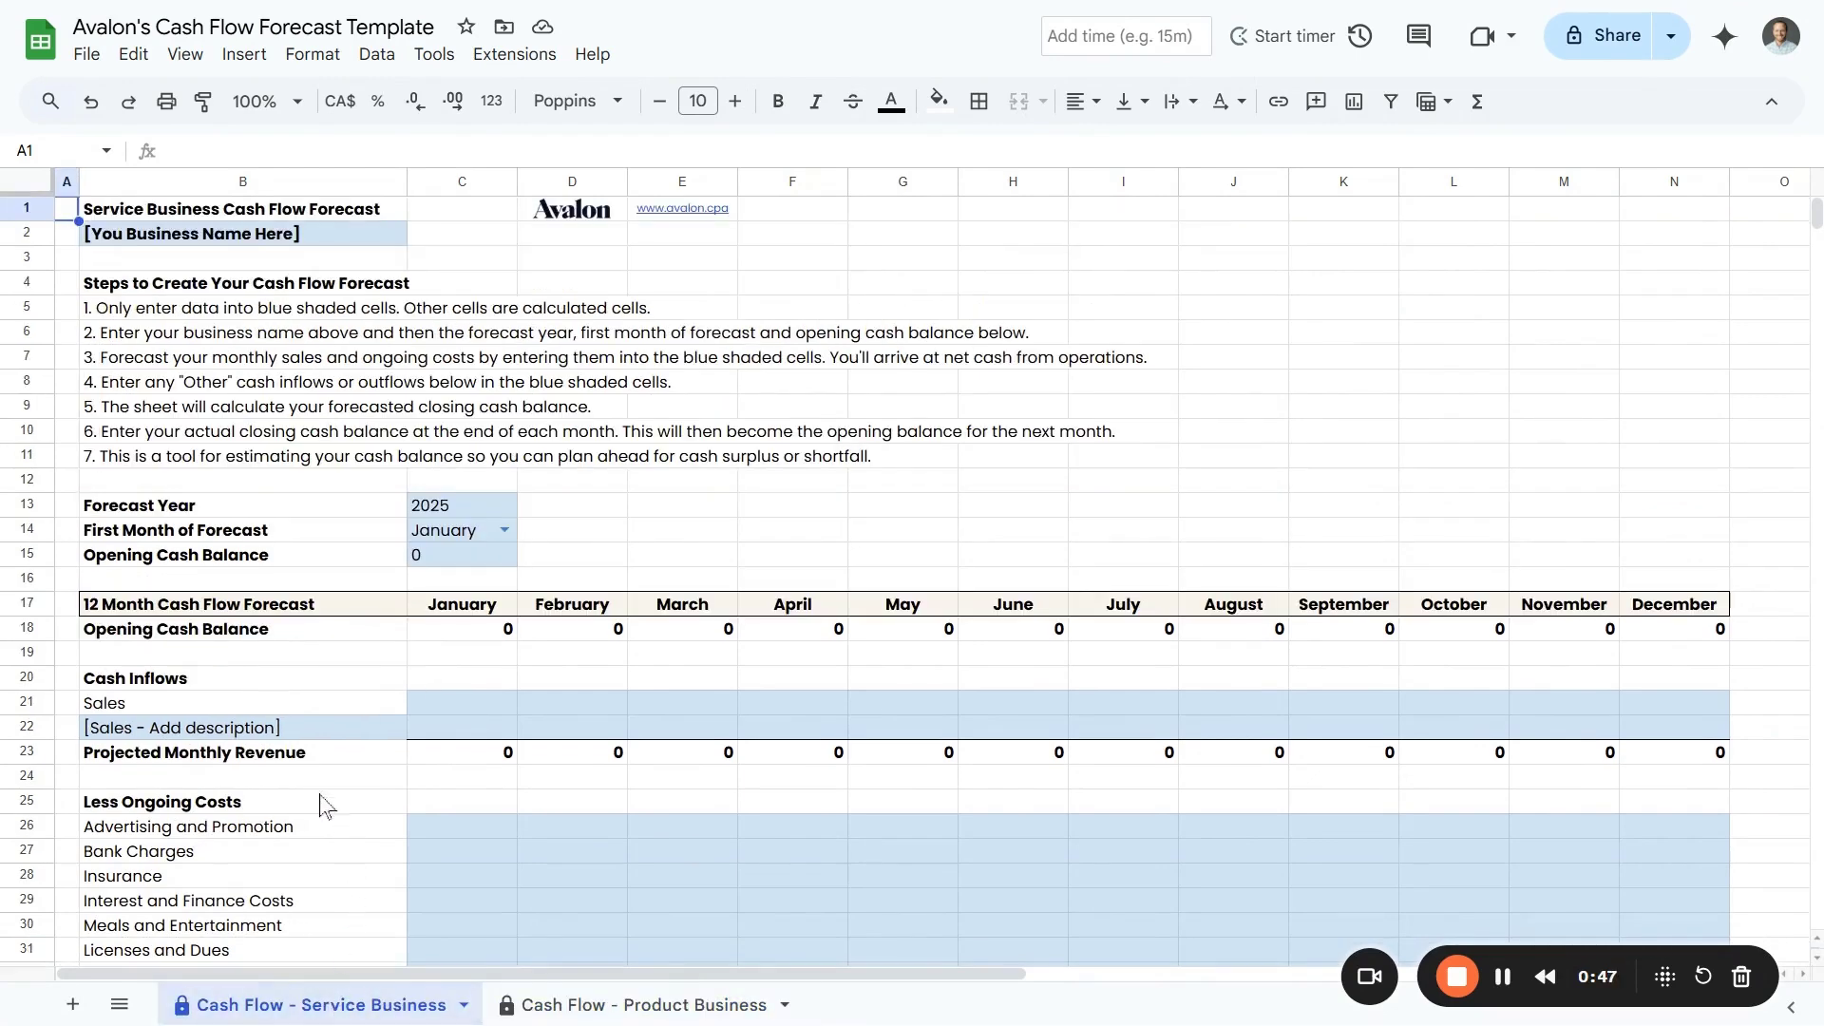
scroll(221, 708, down, 3)
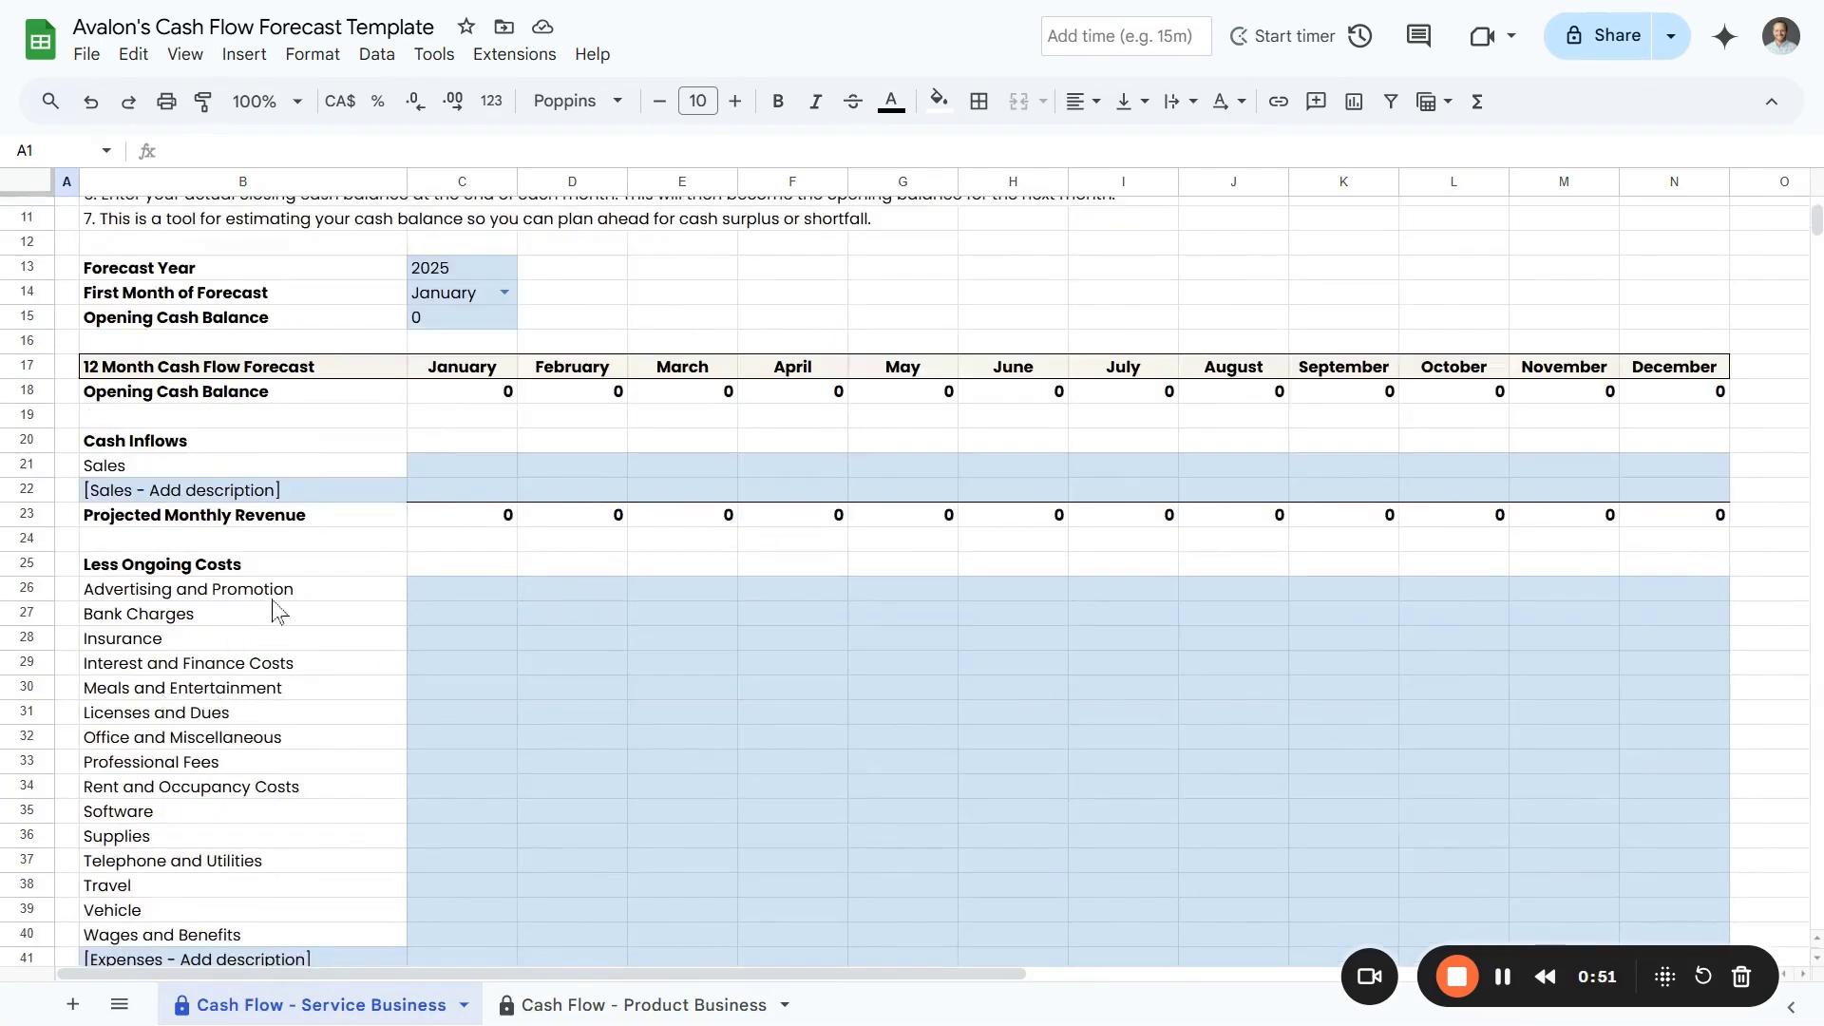
scroll(273, 610, up, 3)
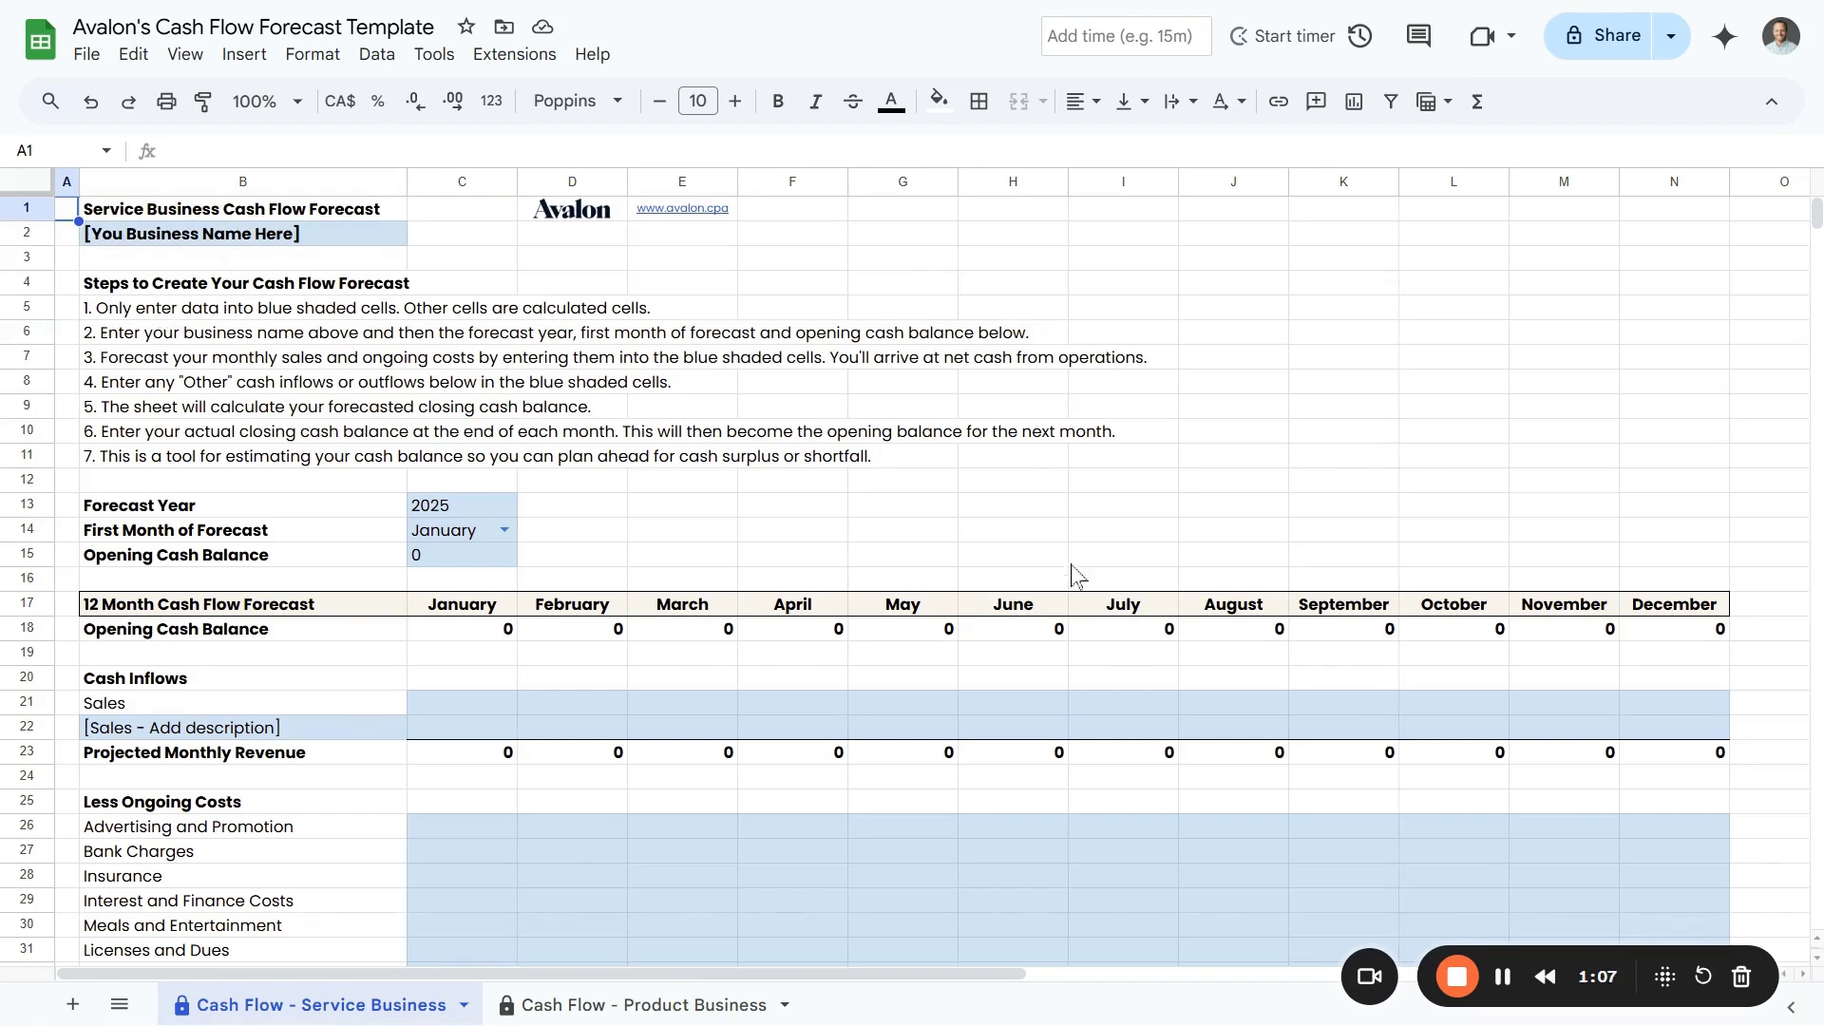
click(1100, 634)
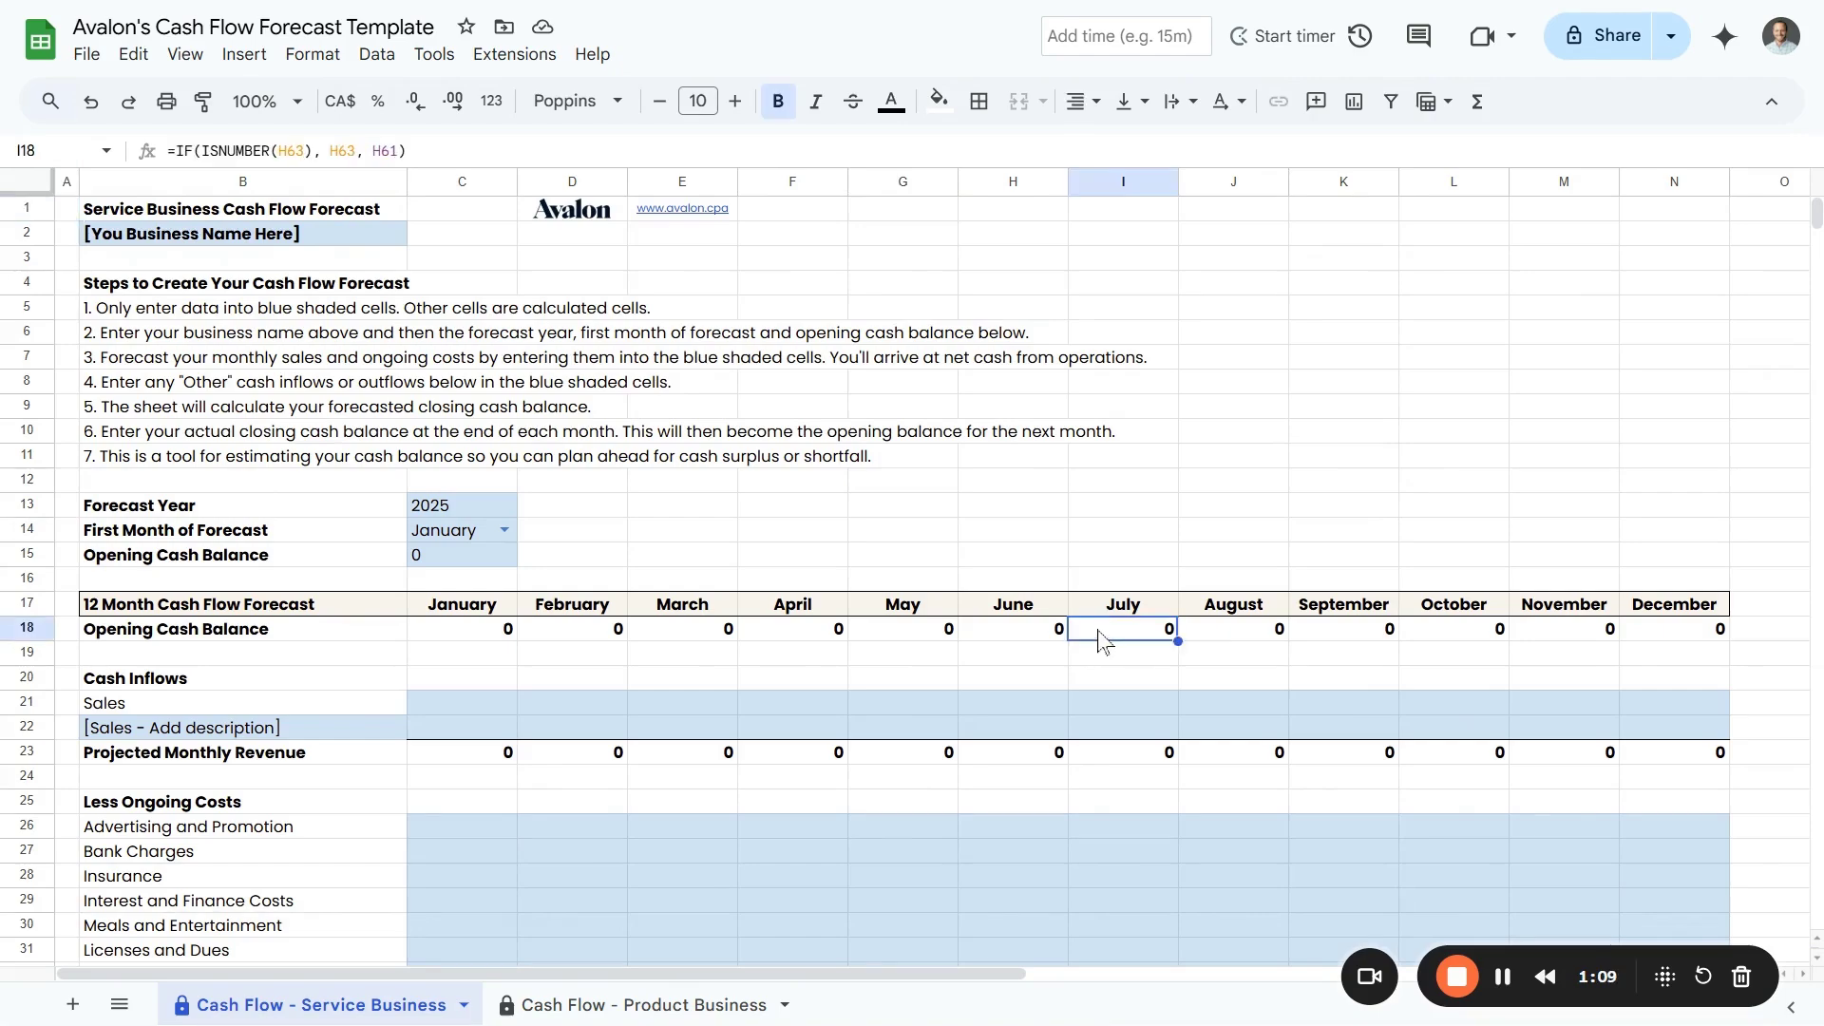
text(10)
key(Return)
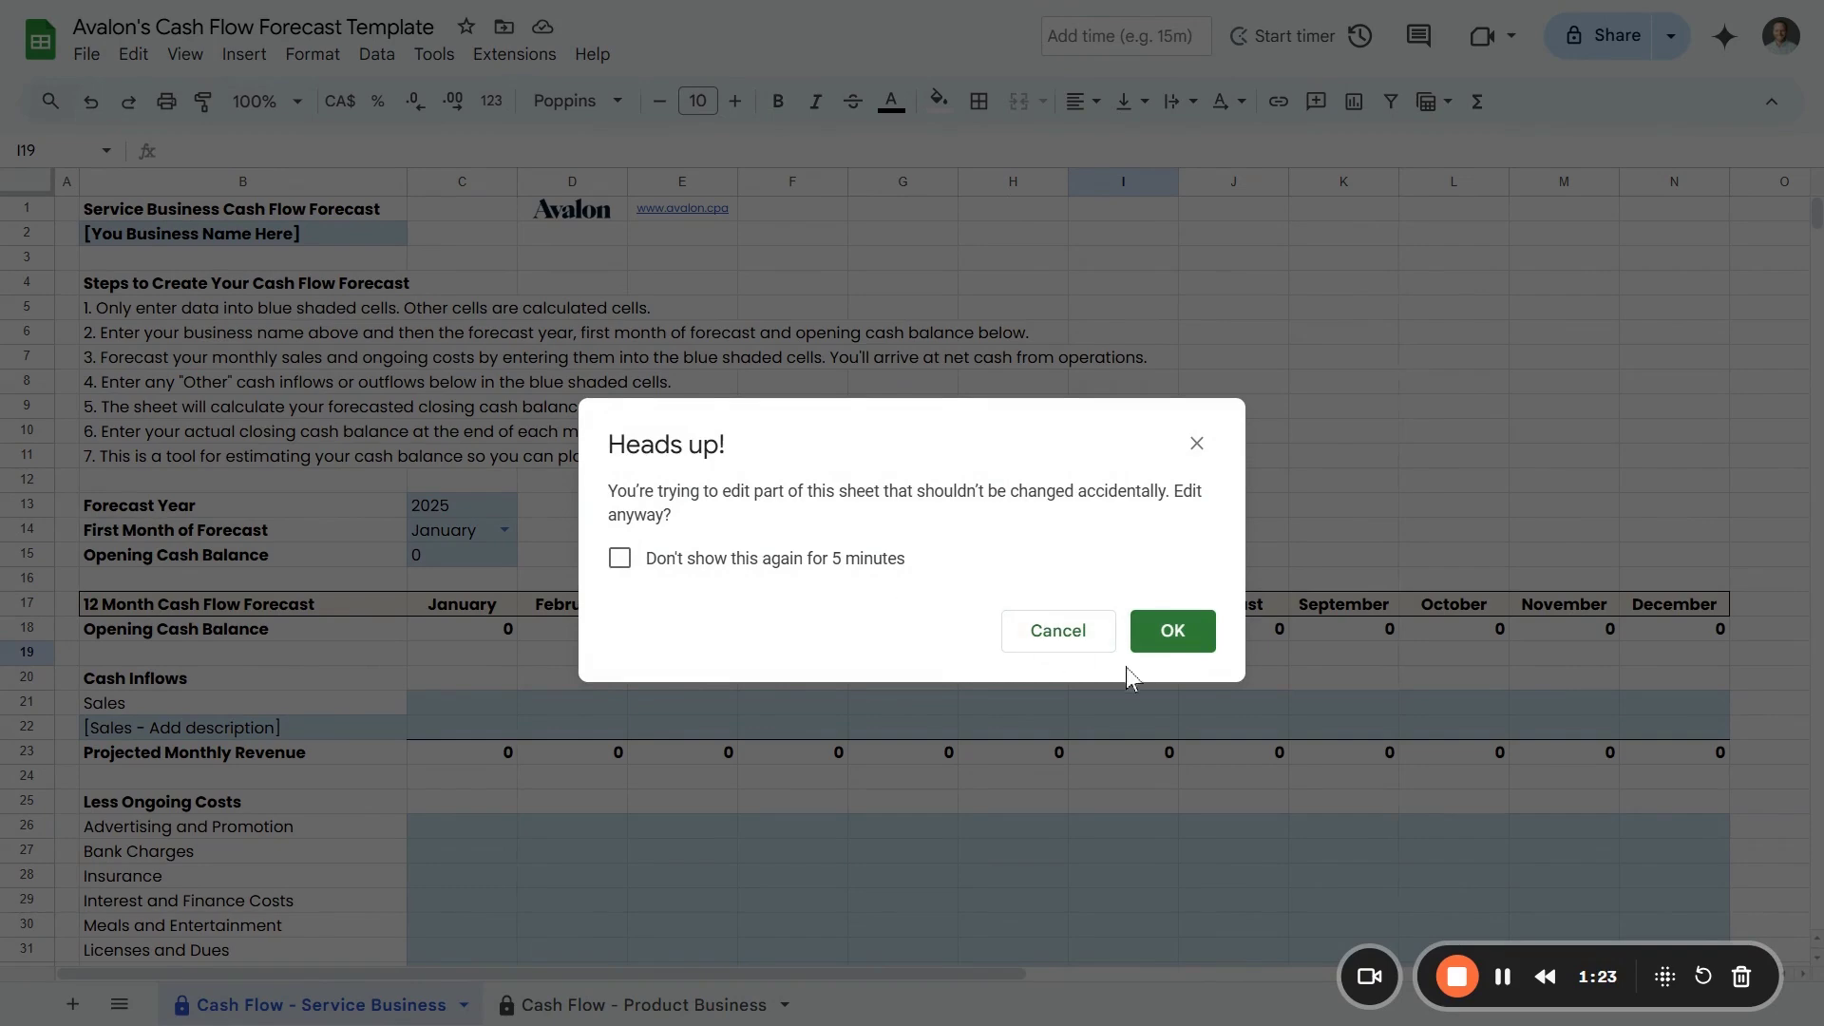
click(1033, 633)
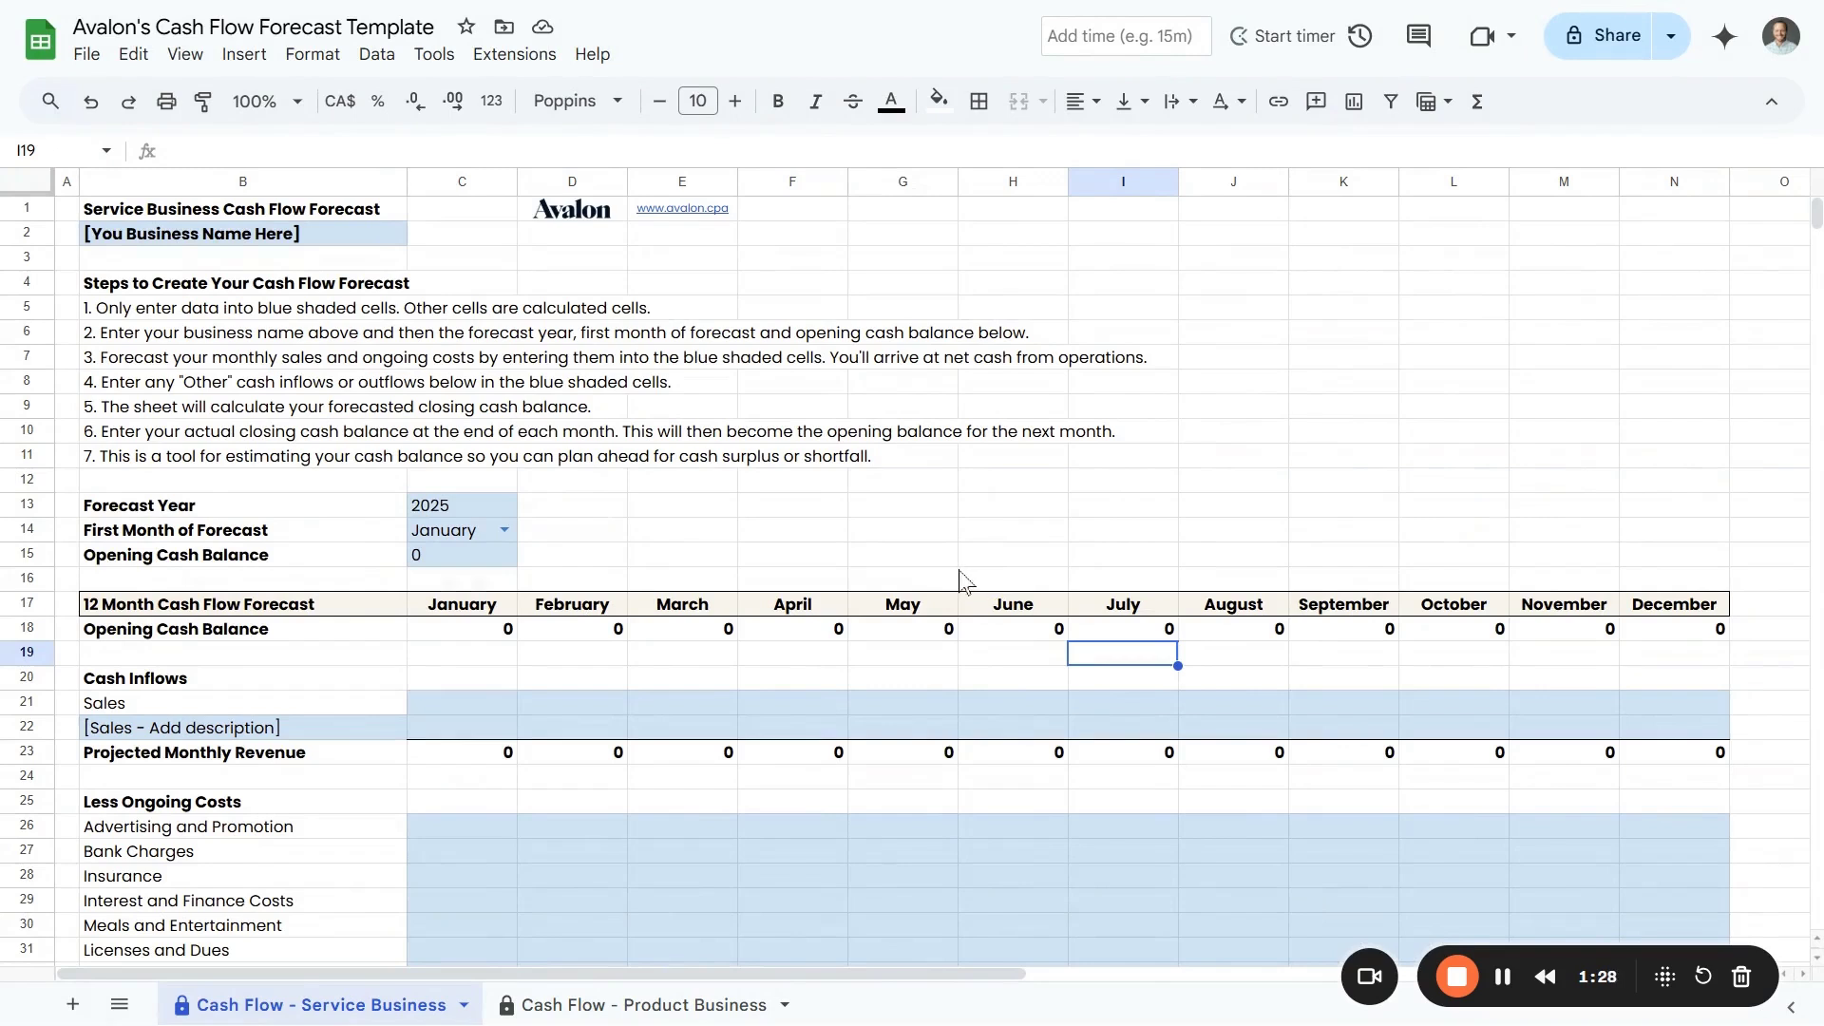
Enter the business name in B2 and keep January as the first forecast month
click(224, 245)
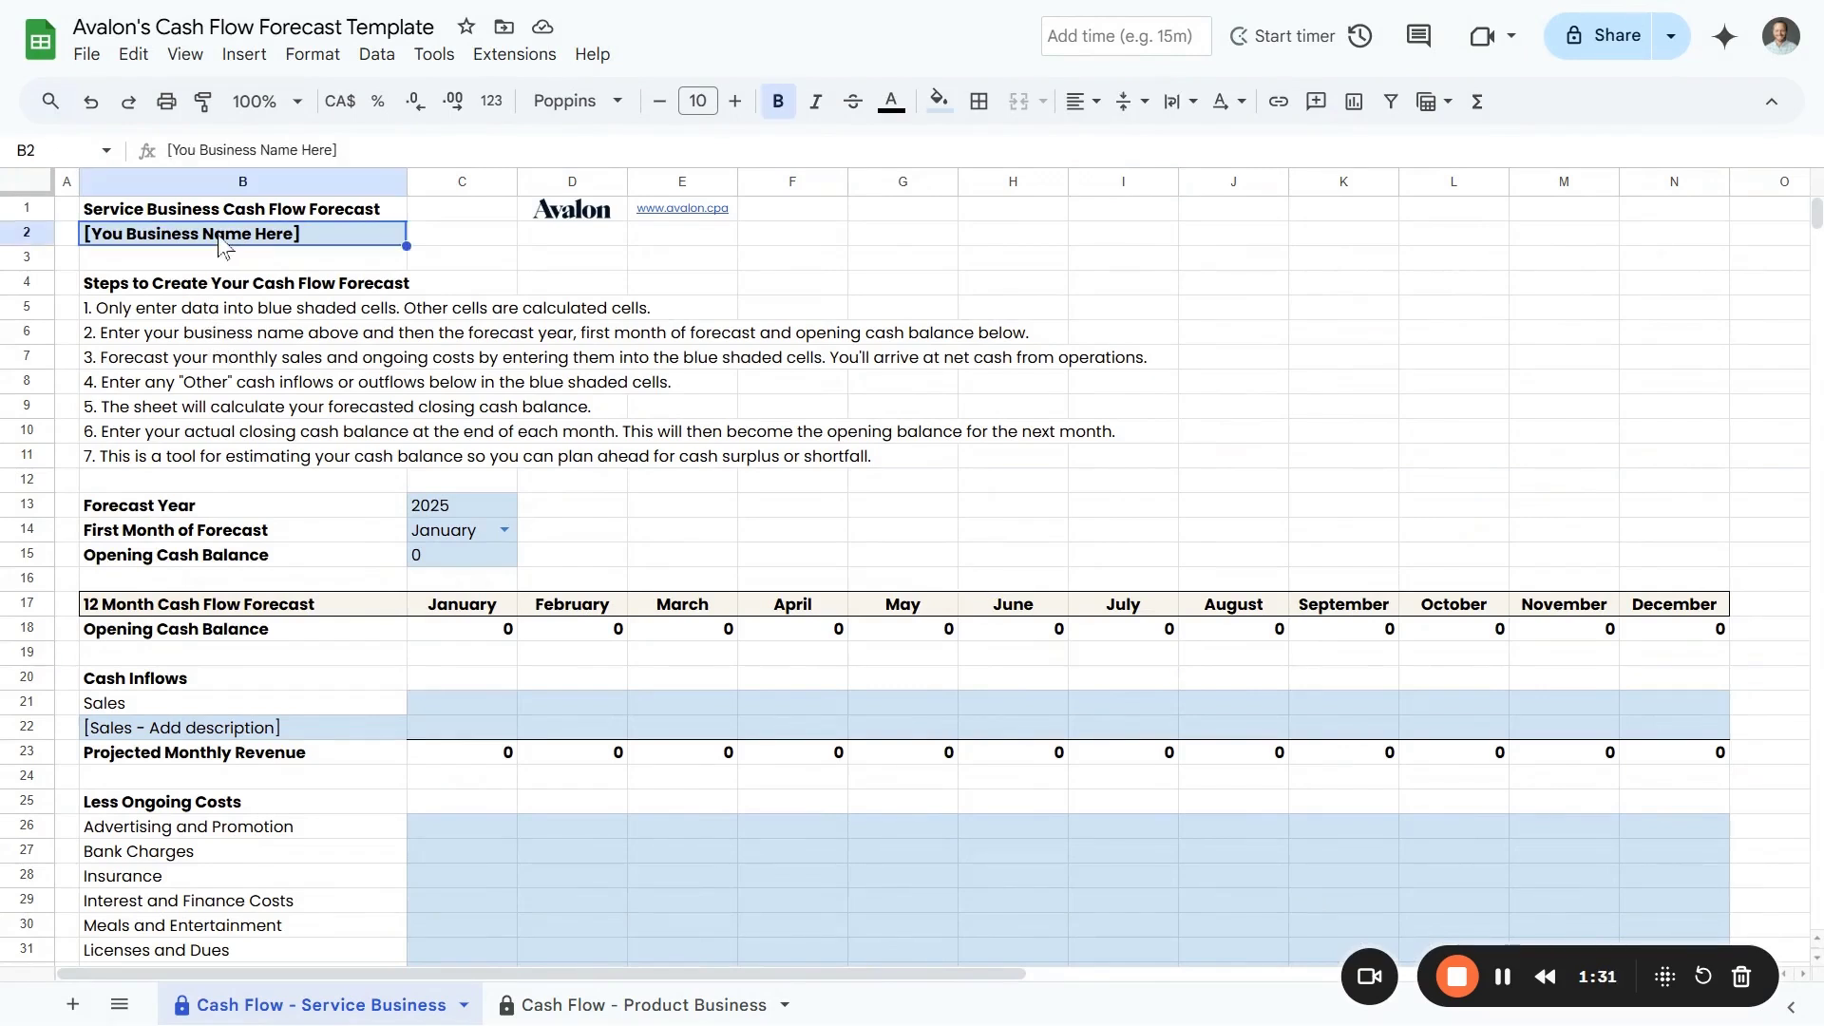
text(Paul Business)
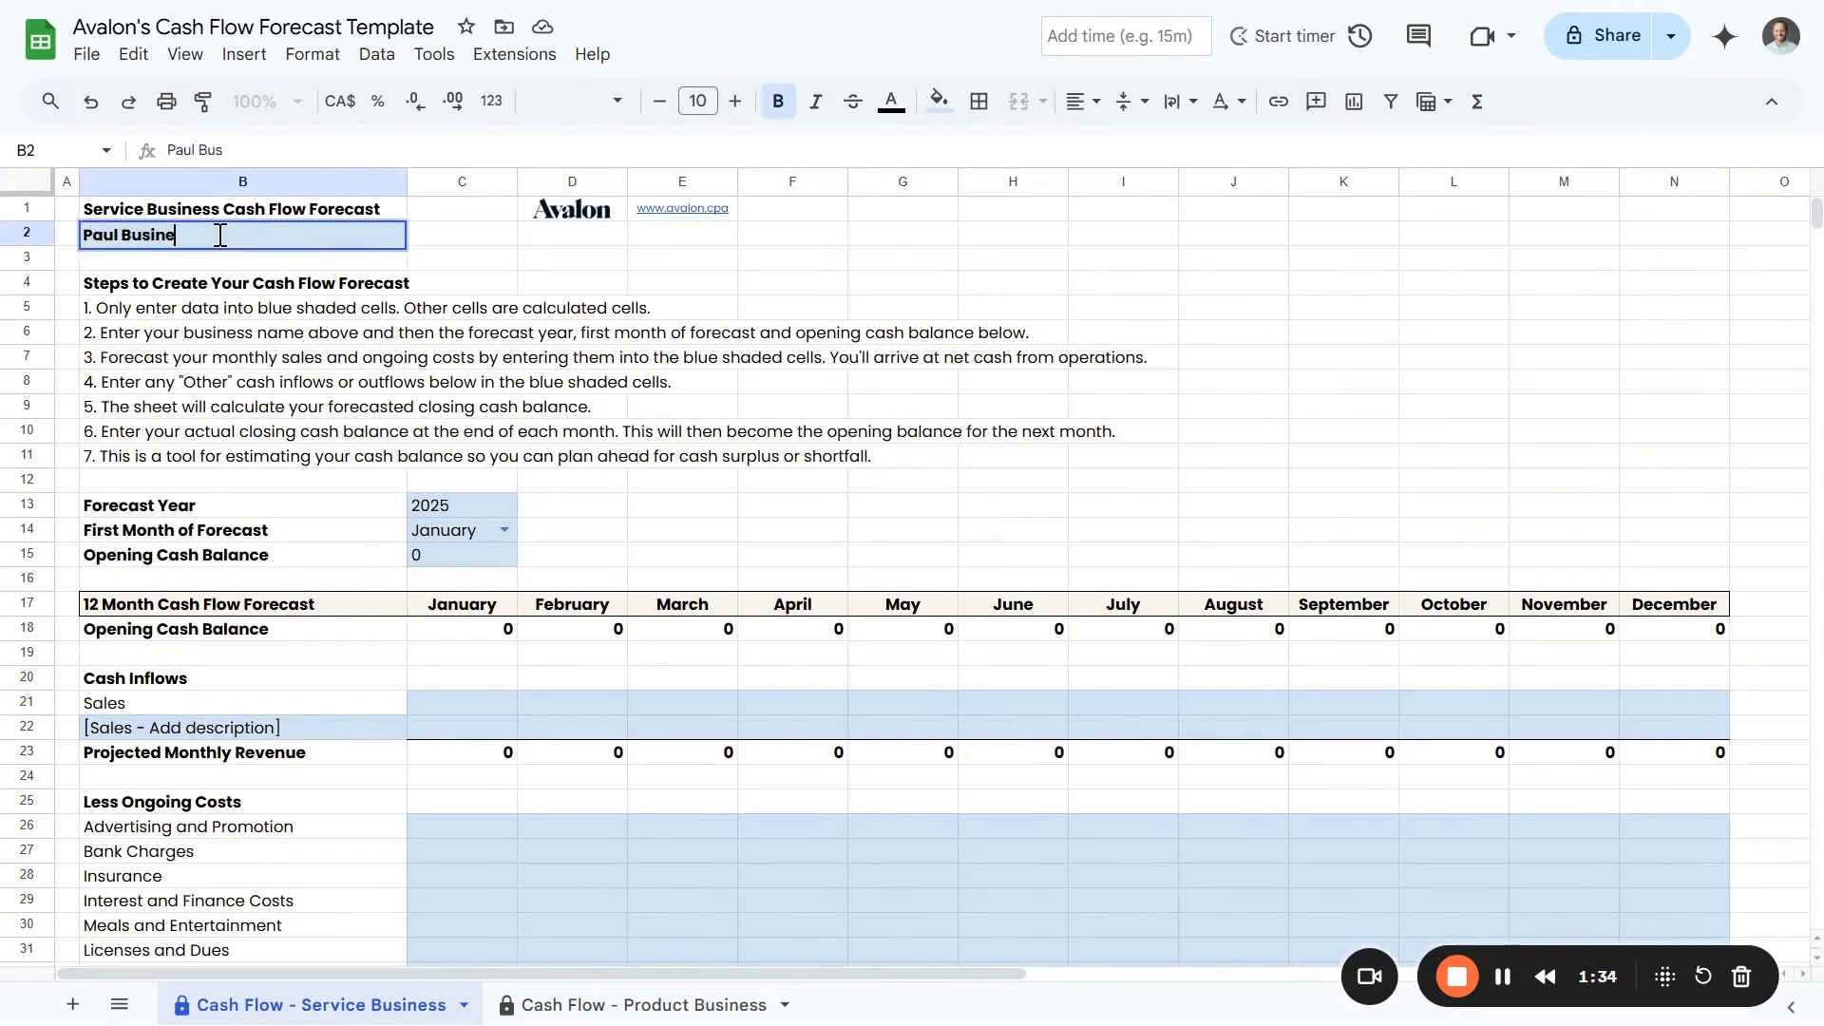
click(428, 498)
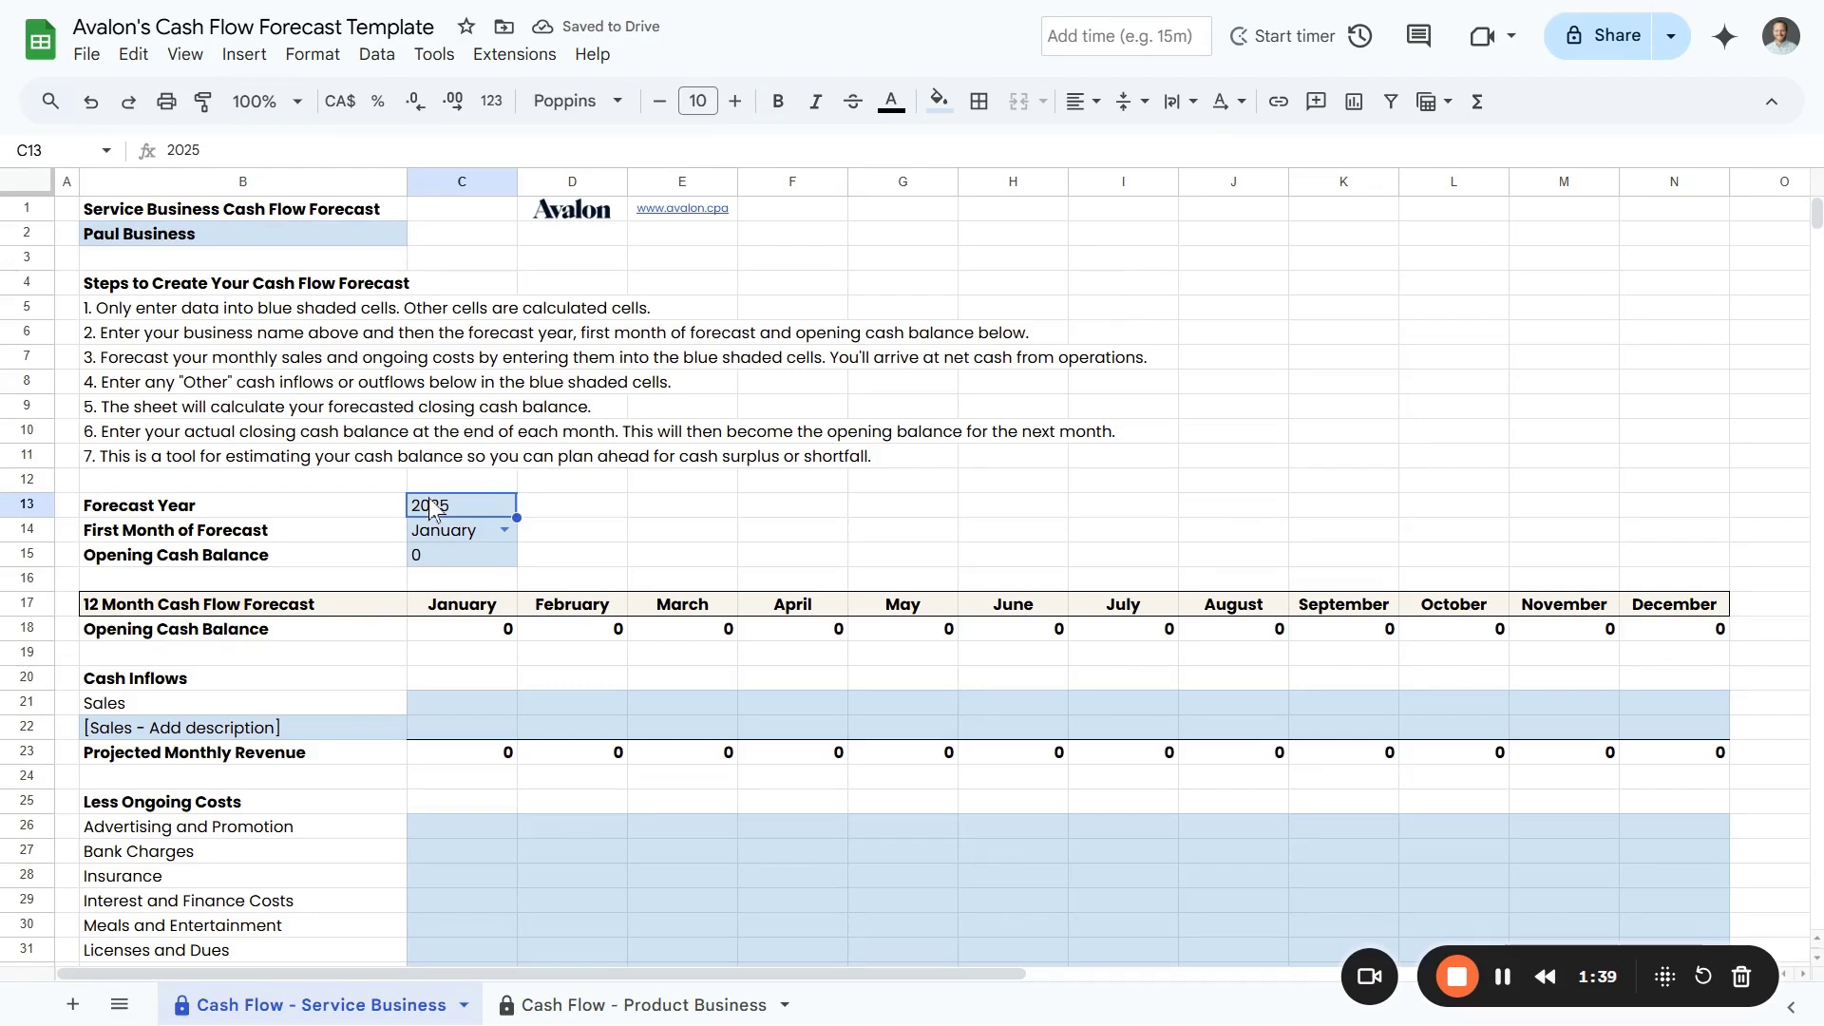
click(506, 533)
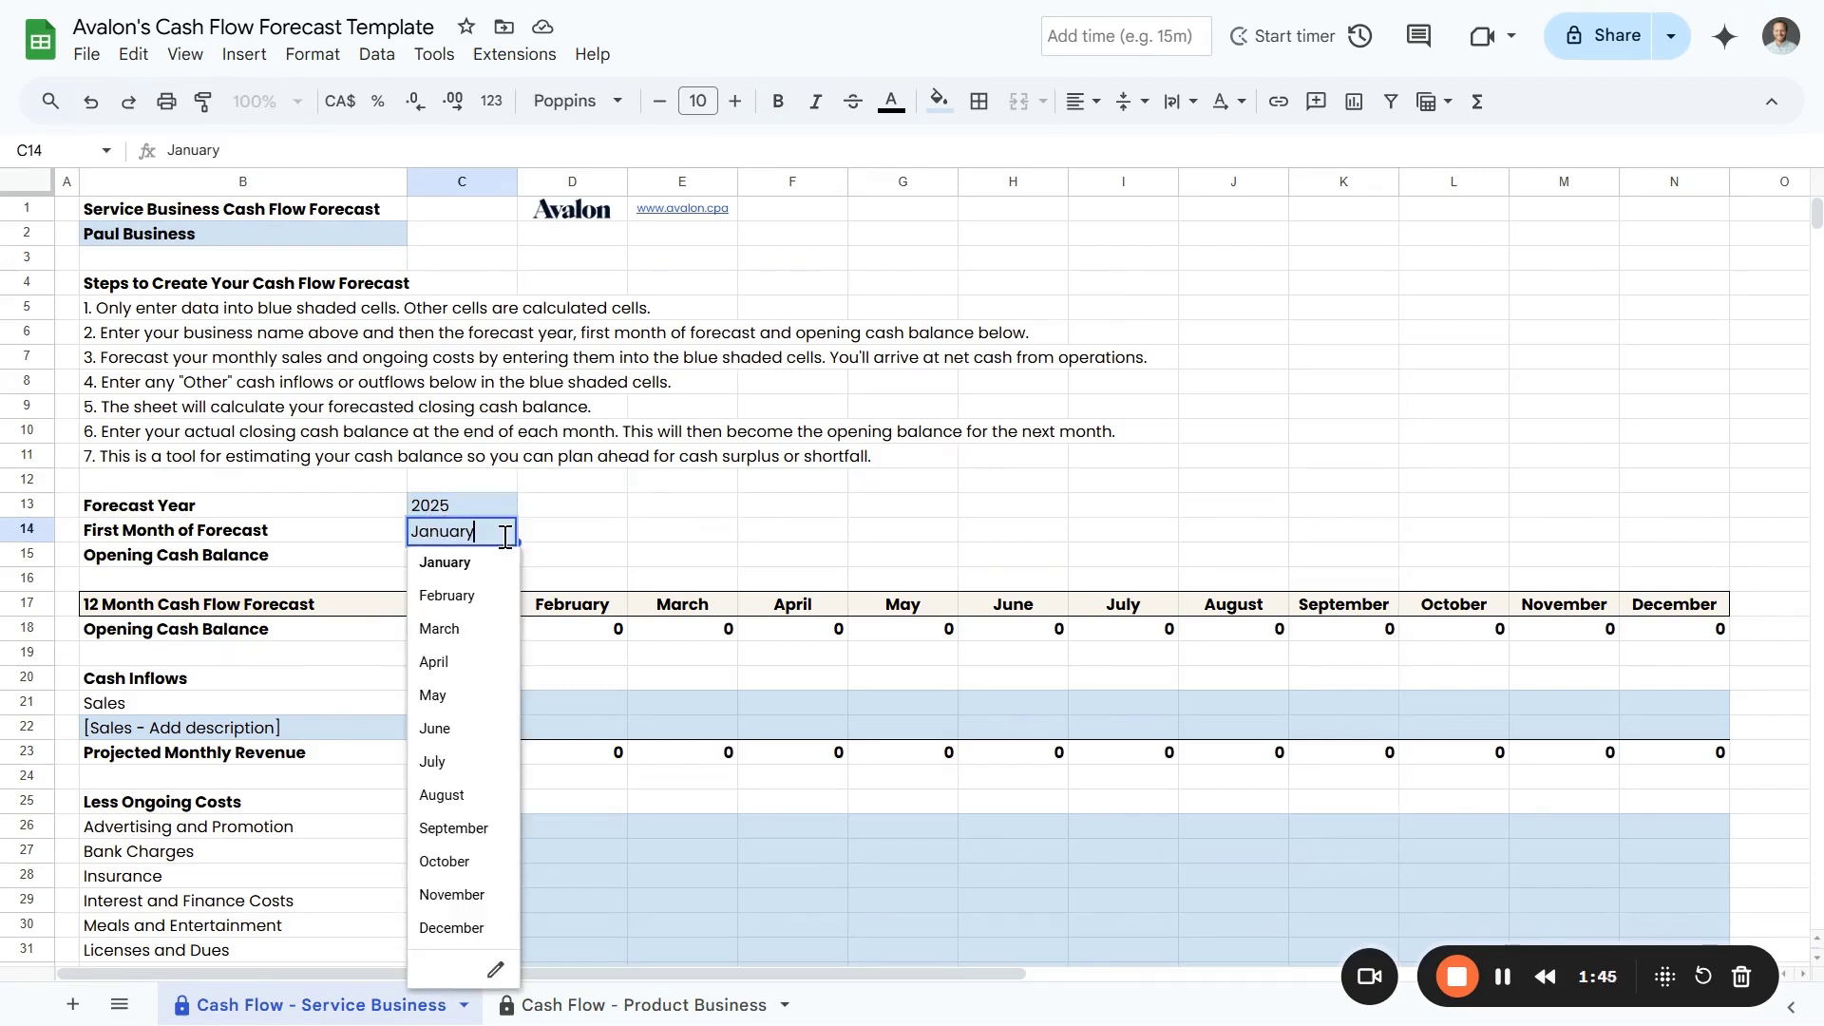
click(462, 566)
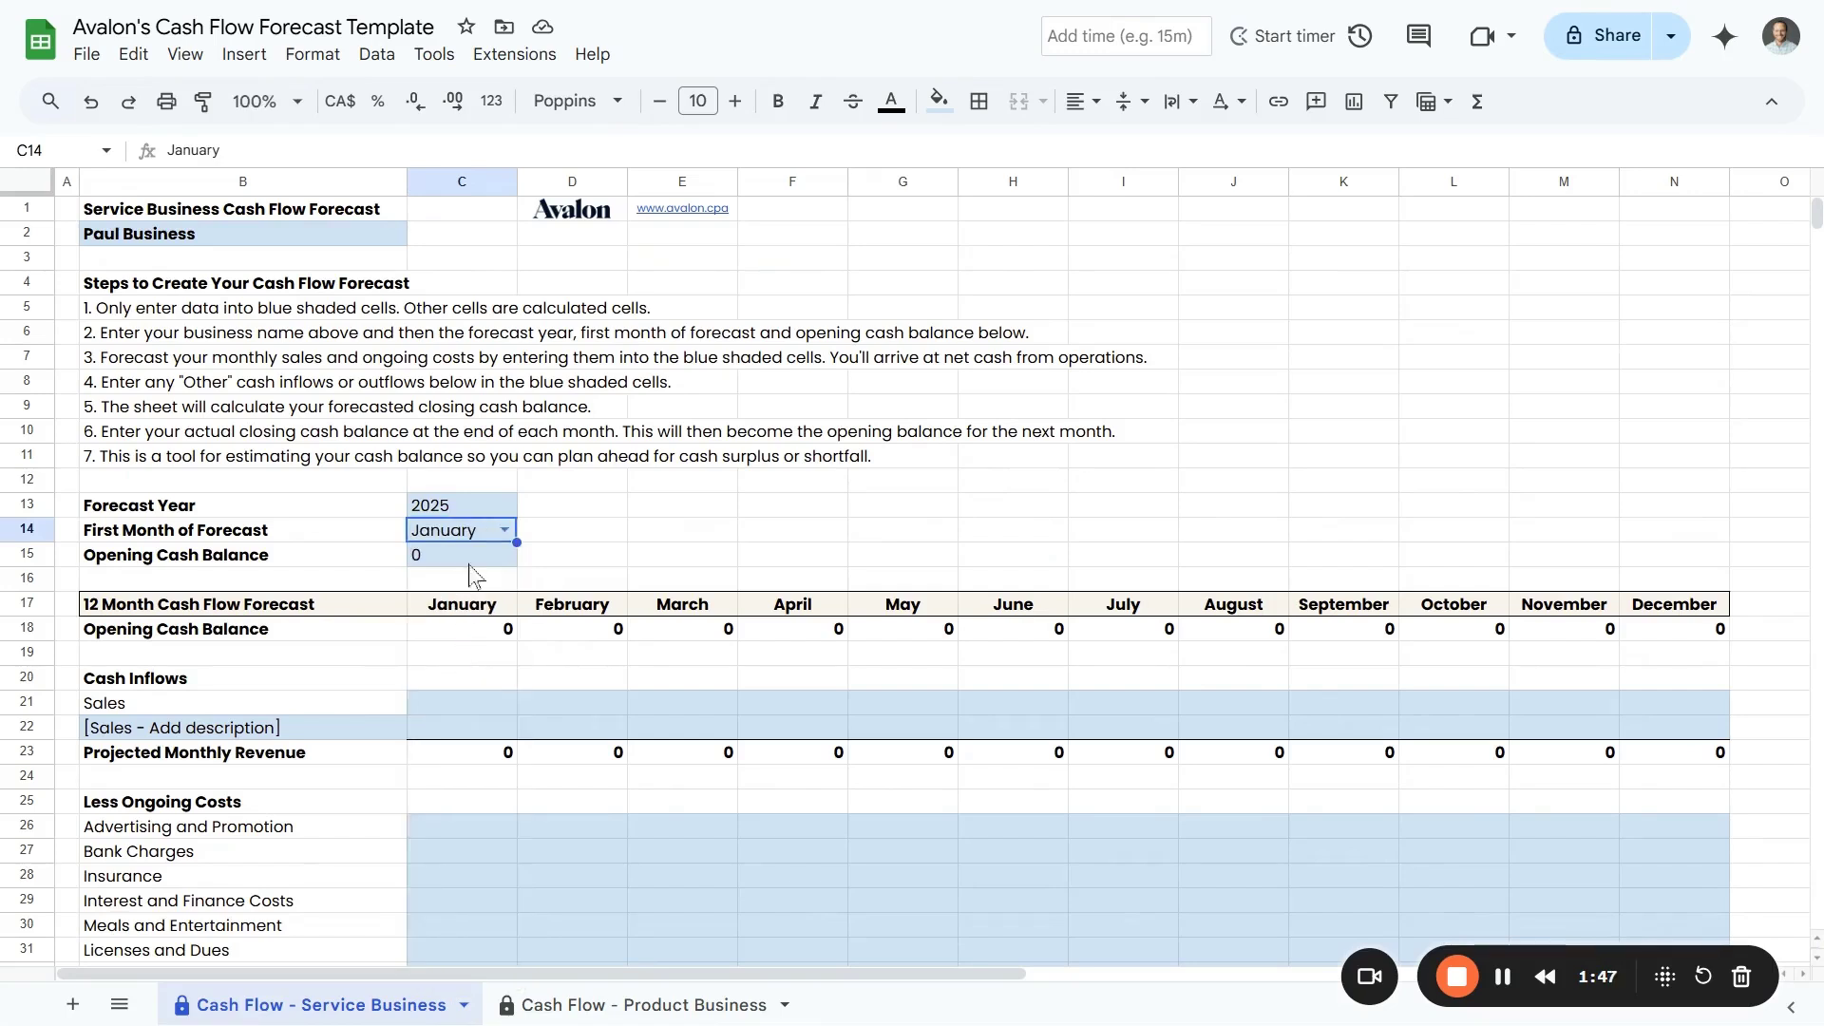
click(504, 530)
click(475, 628)
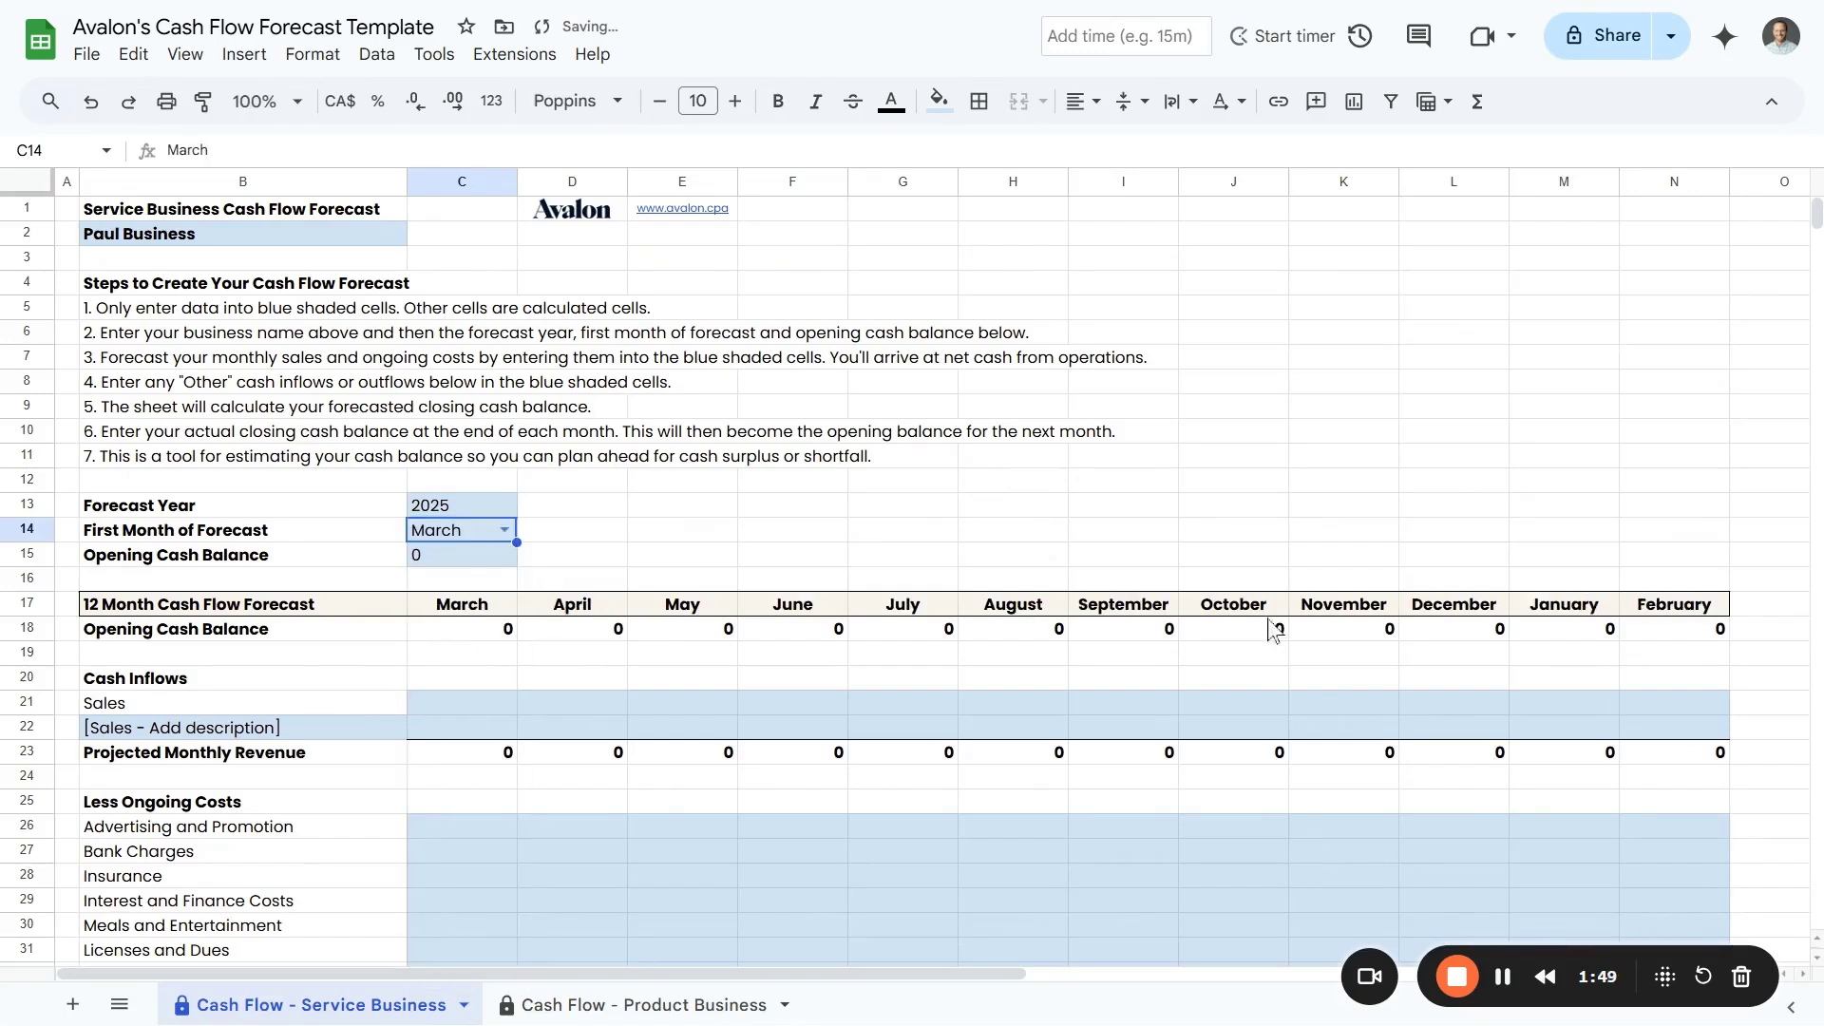
double_click(503, 531)
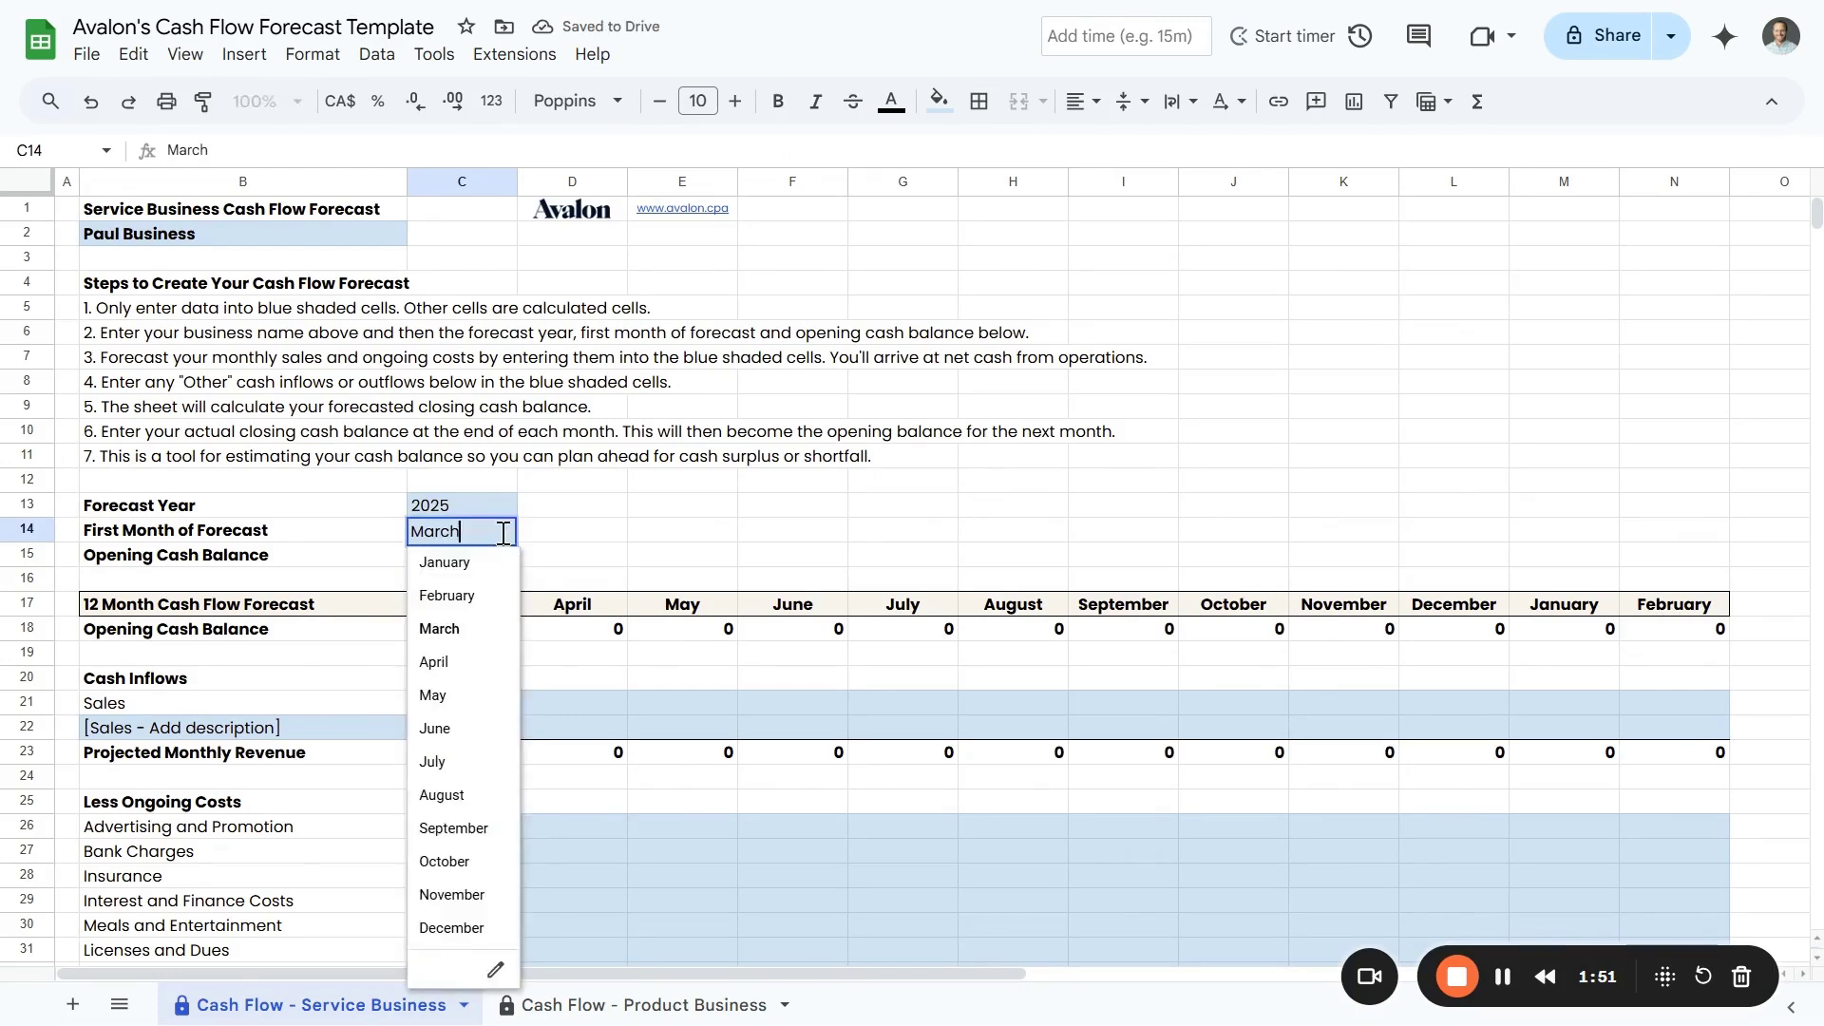
click(458, 564)
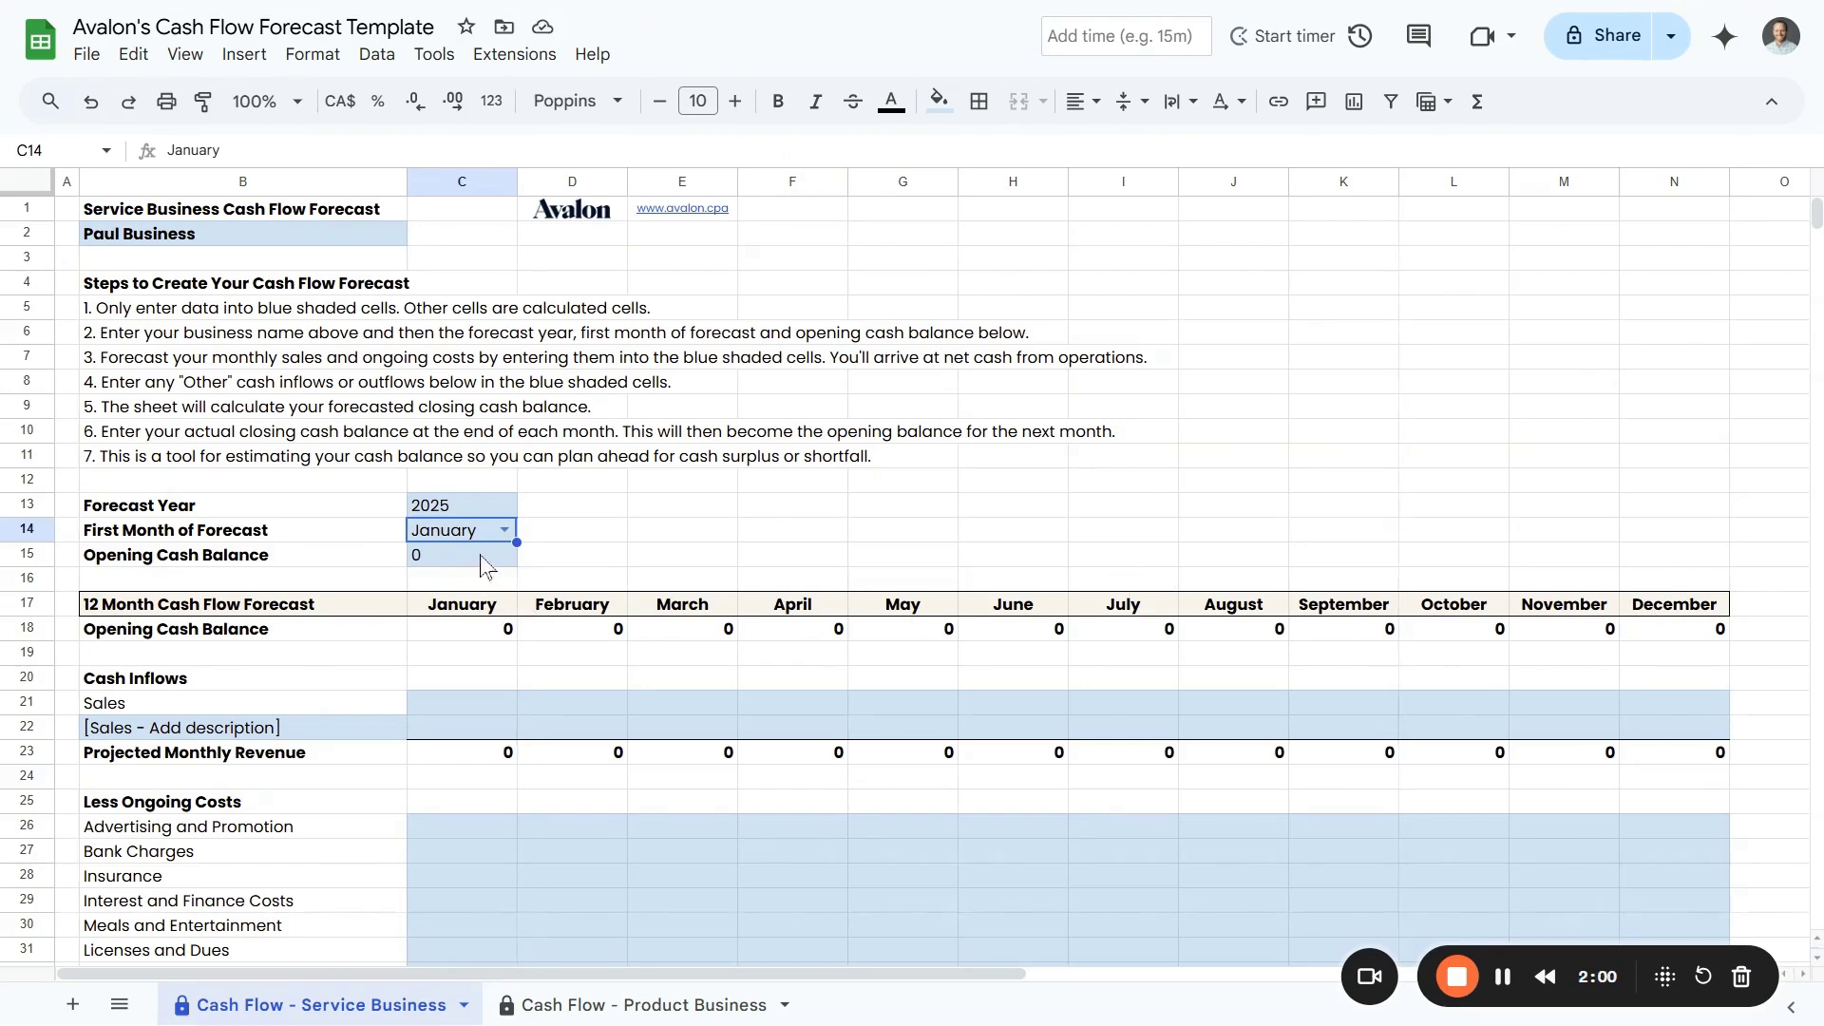
Enter an opening cash balance of 25,000 in C15 and check January's opening formula
click(481, 565)
text(25000)
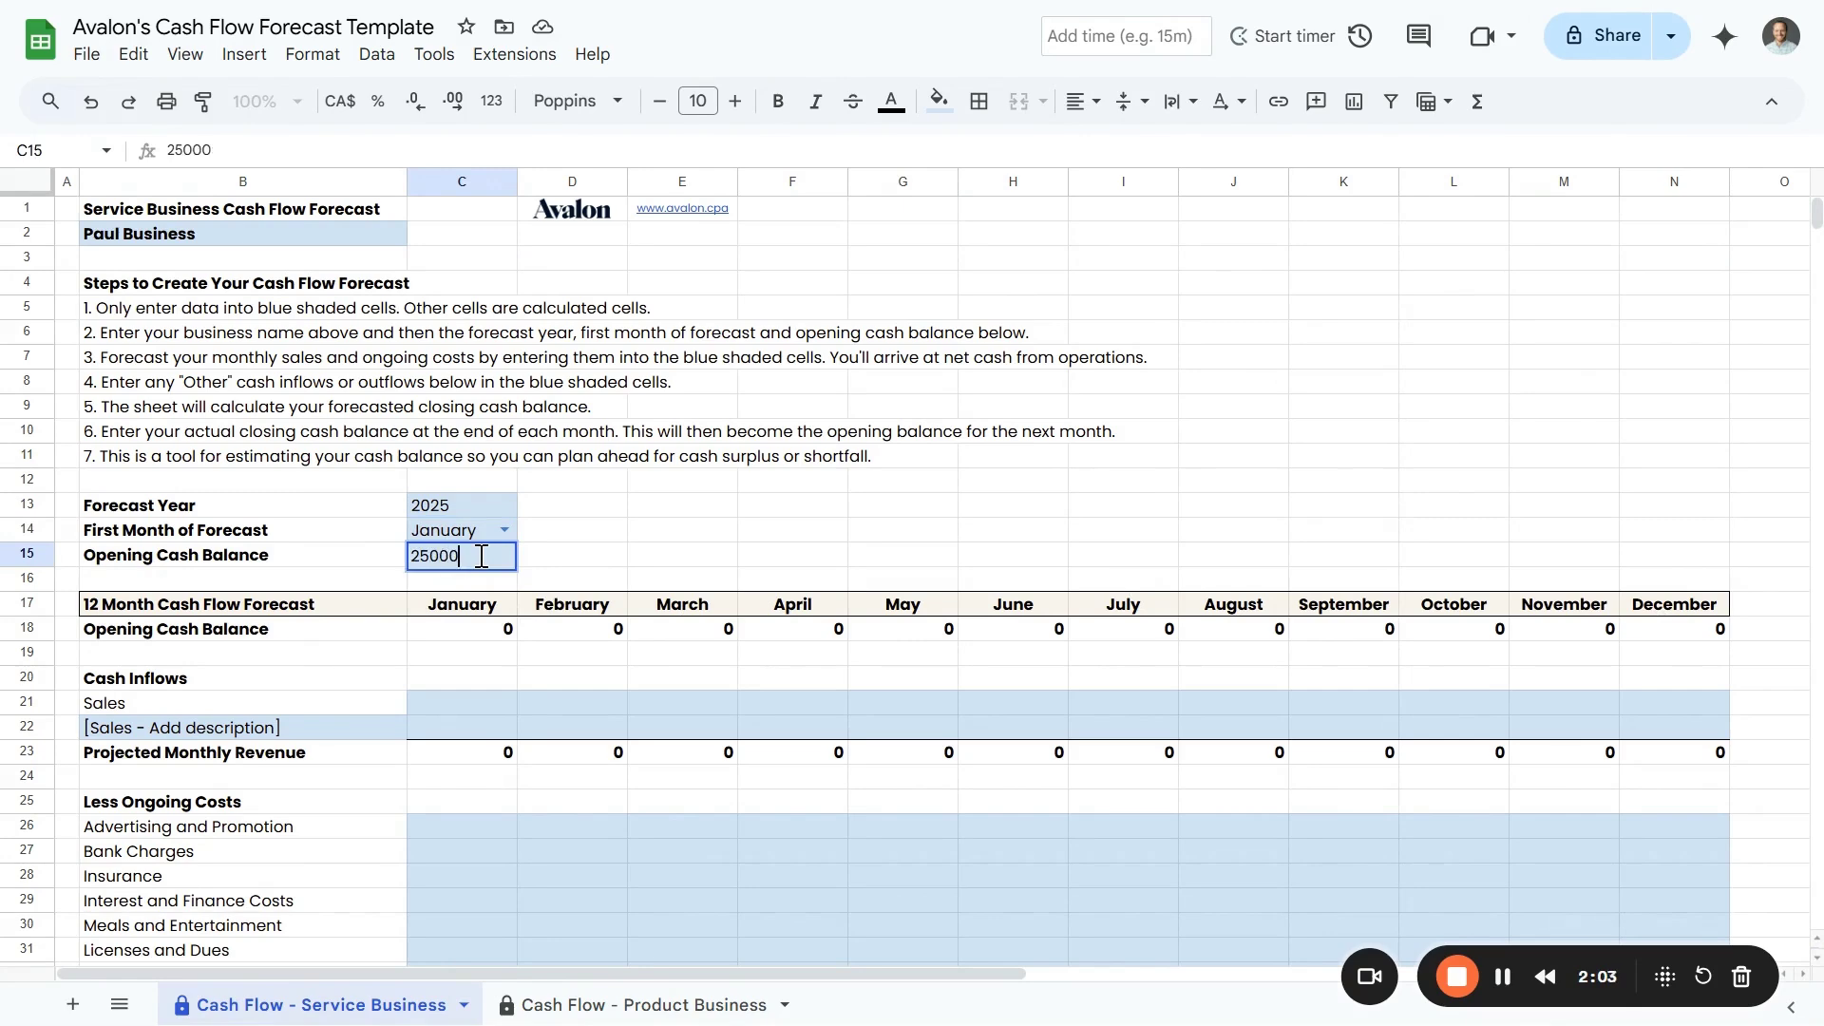
key(Return)
click(479, 632)
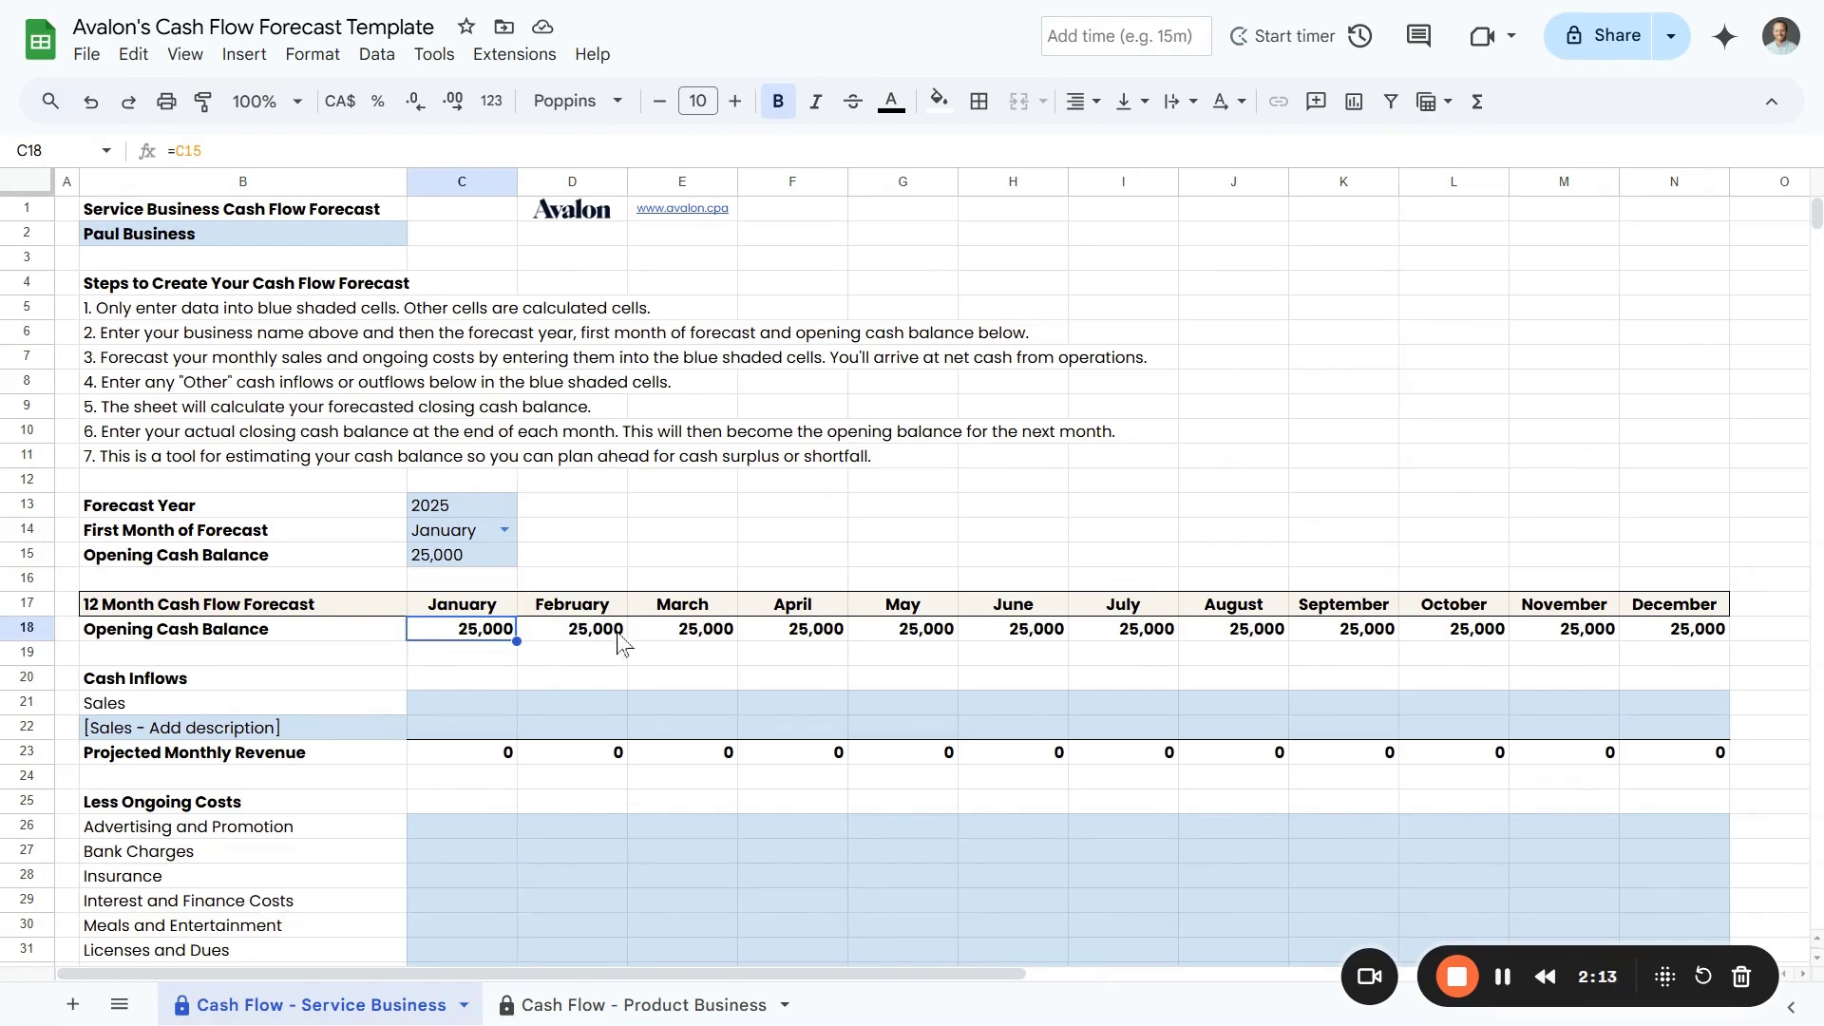
scroll(676, 630, down, 9)
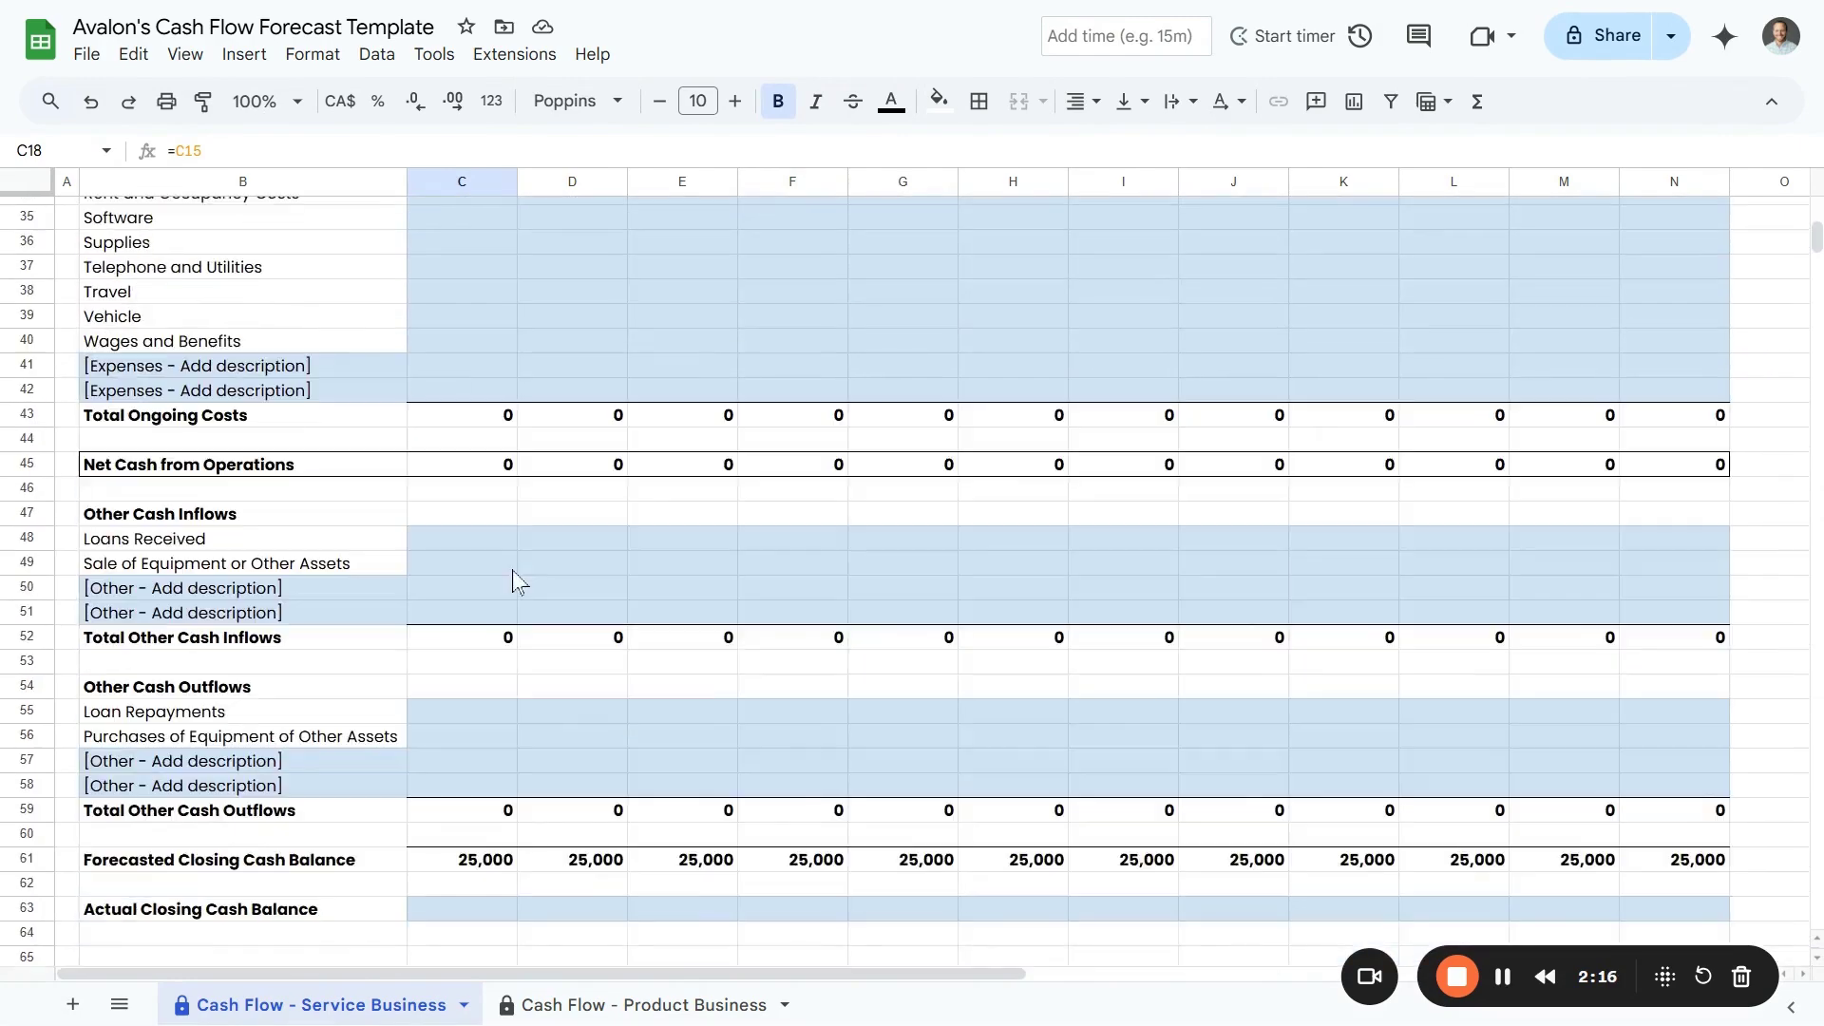
click(487, 865)
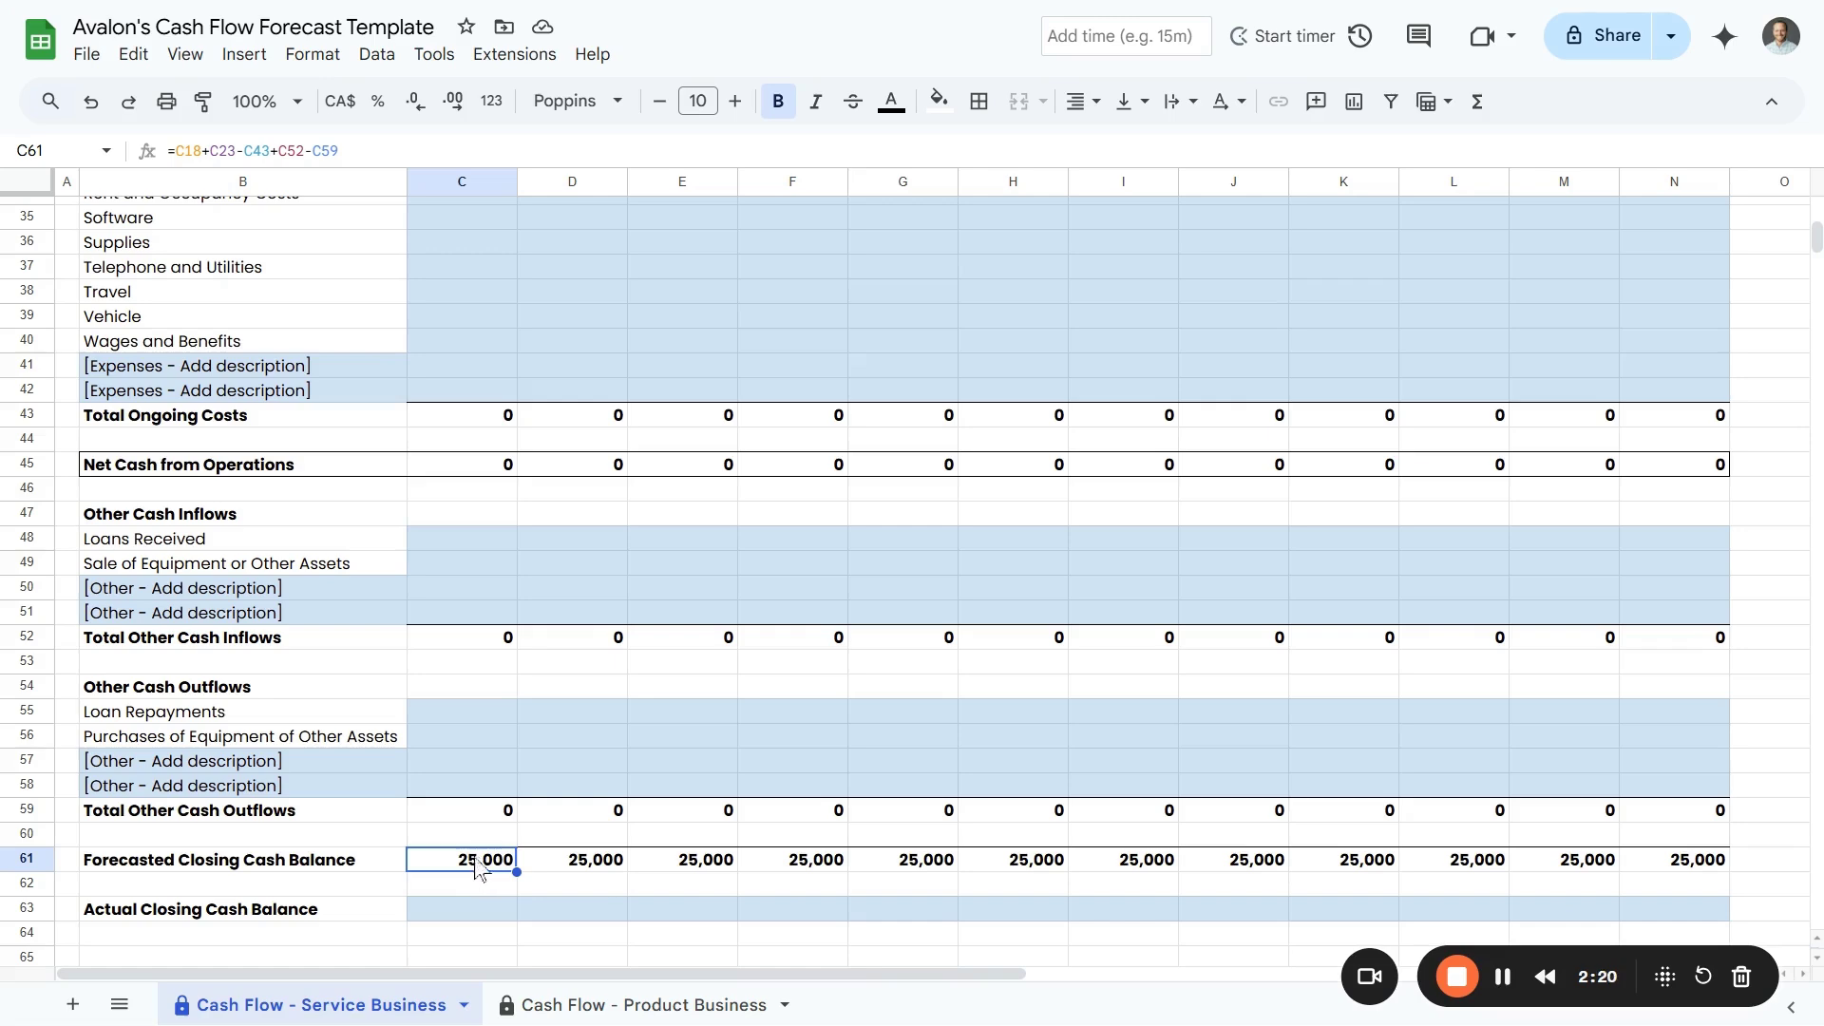
scroll(502, 750, up, 6)
click(592, 399)
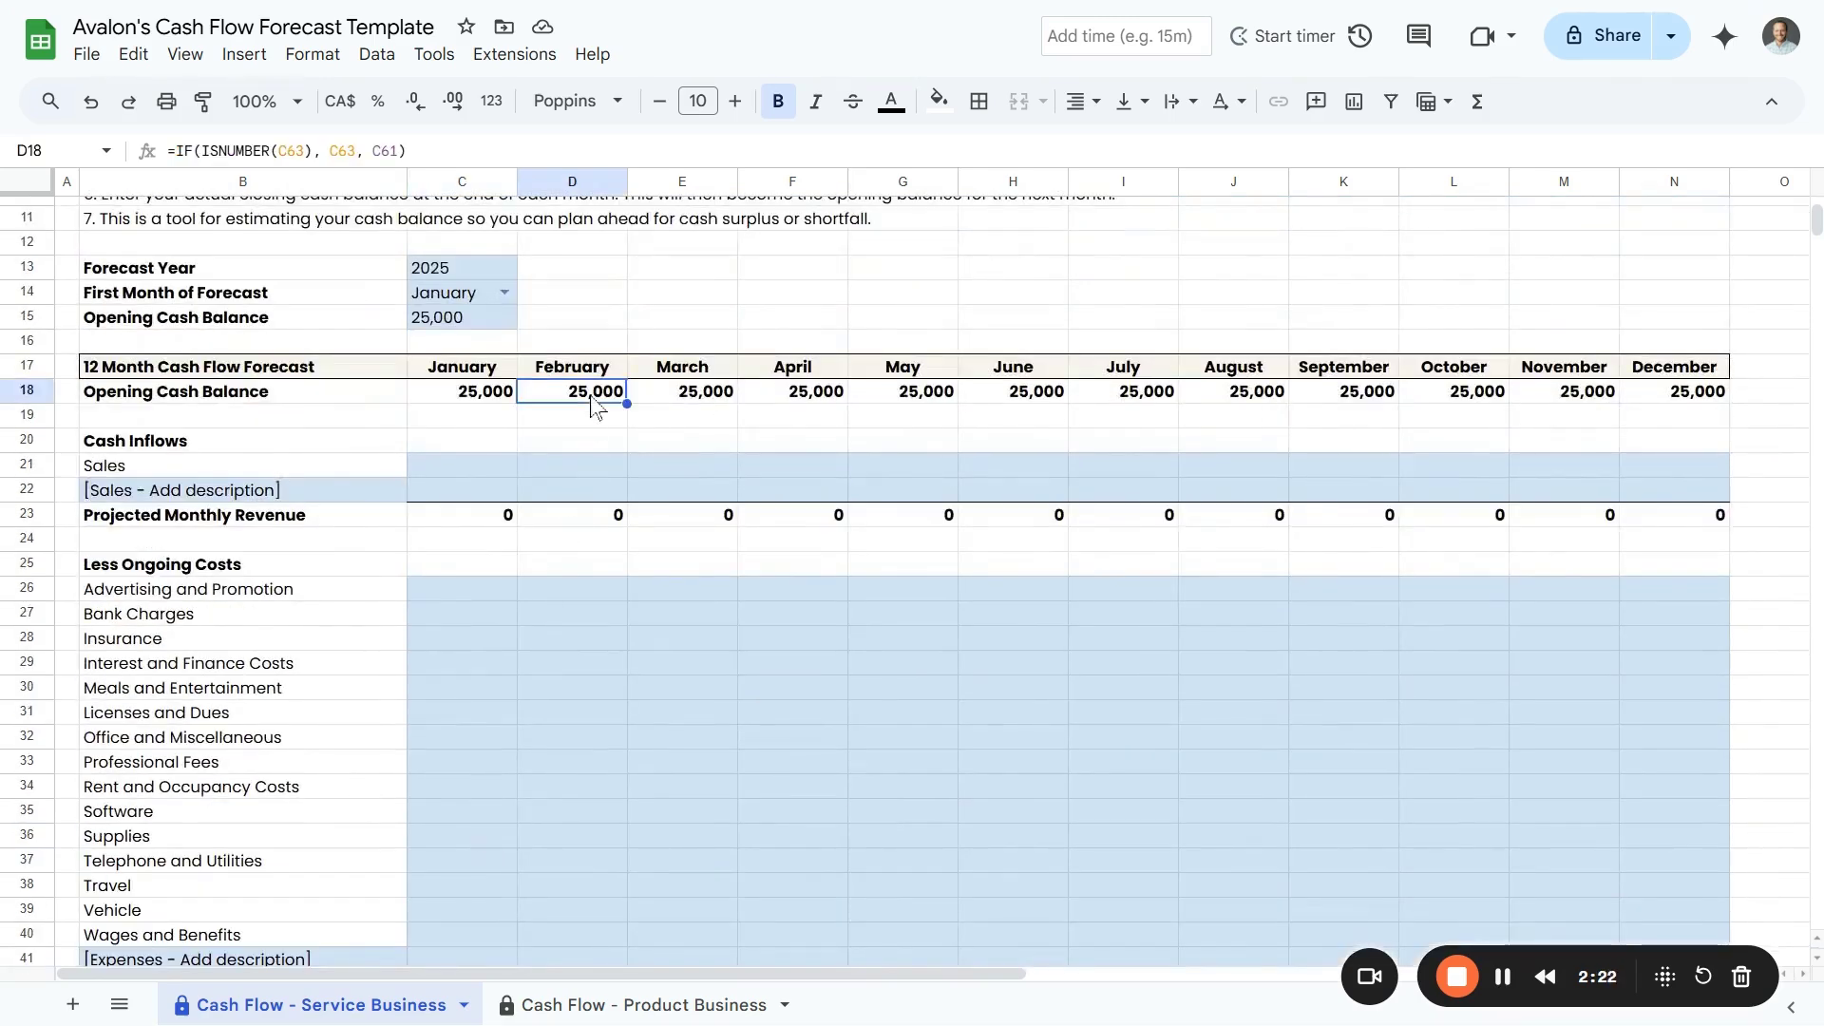
scroll(591, 404, down, 6)
click(595, 866)
scroll(718, 403, up, 5)
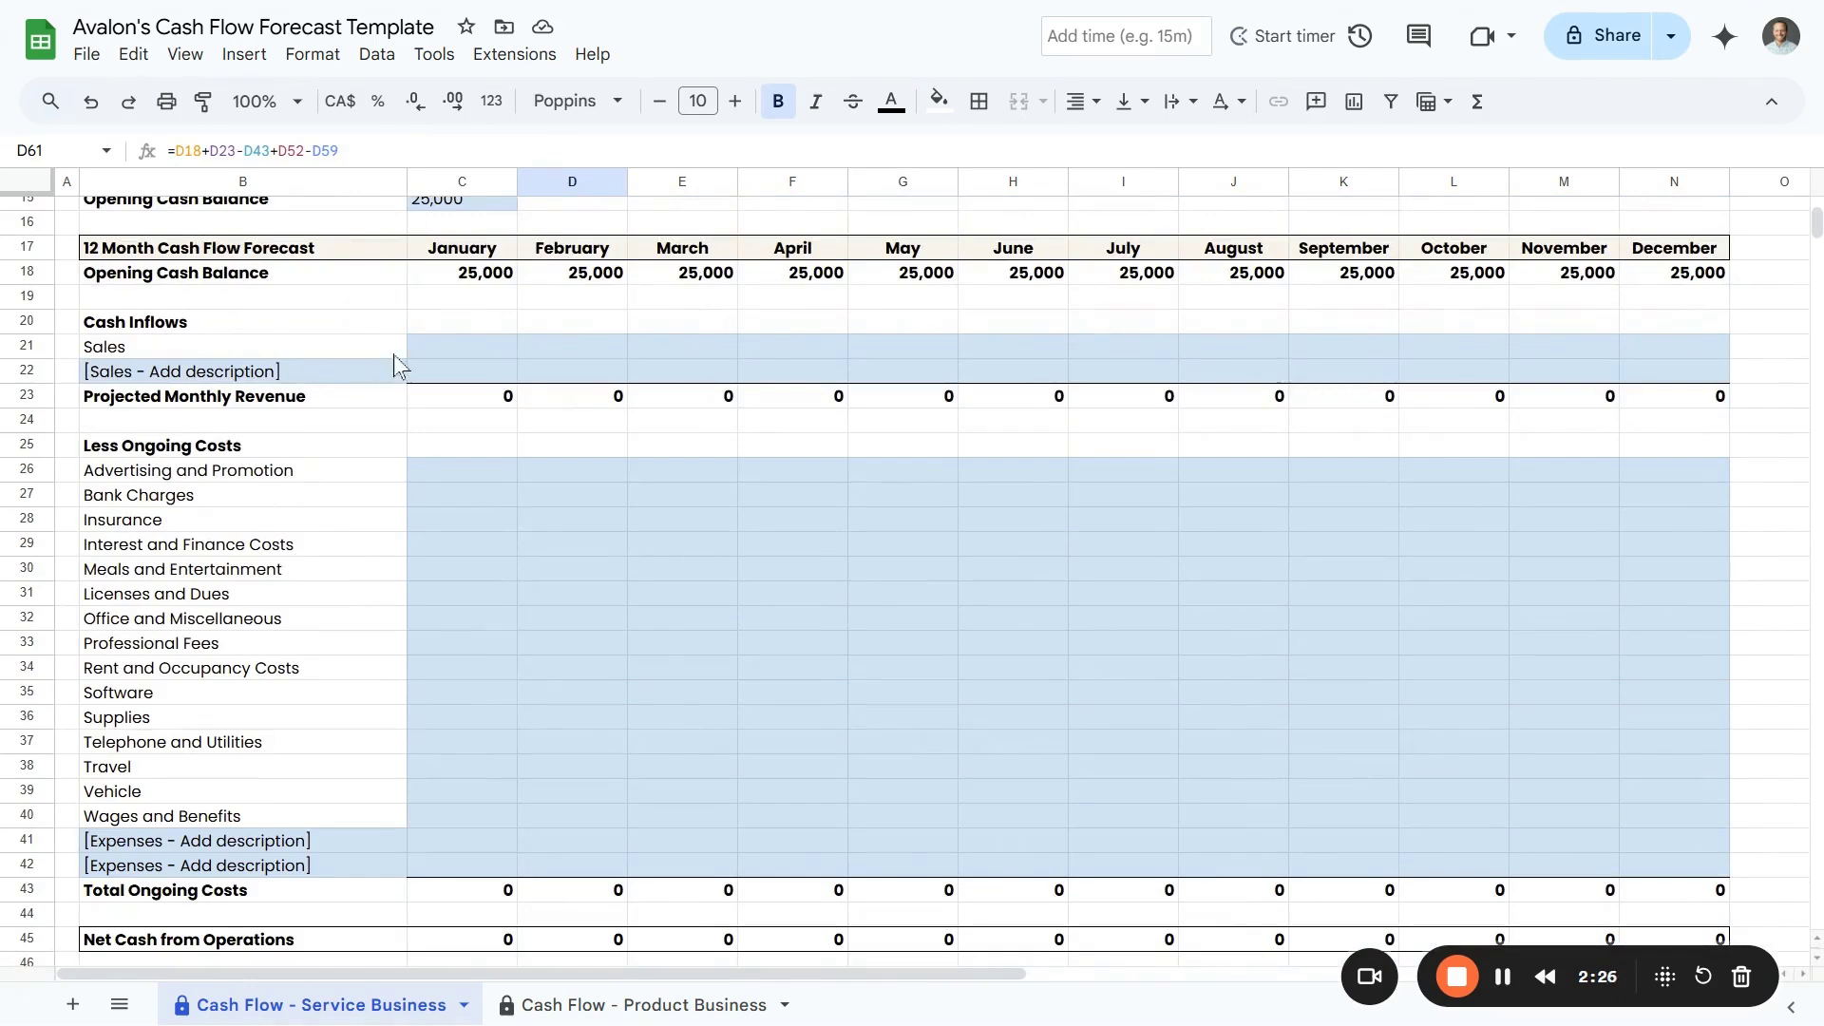
click(429, 355)
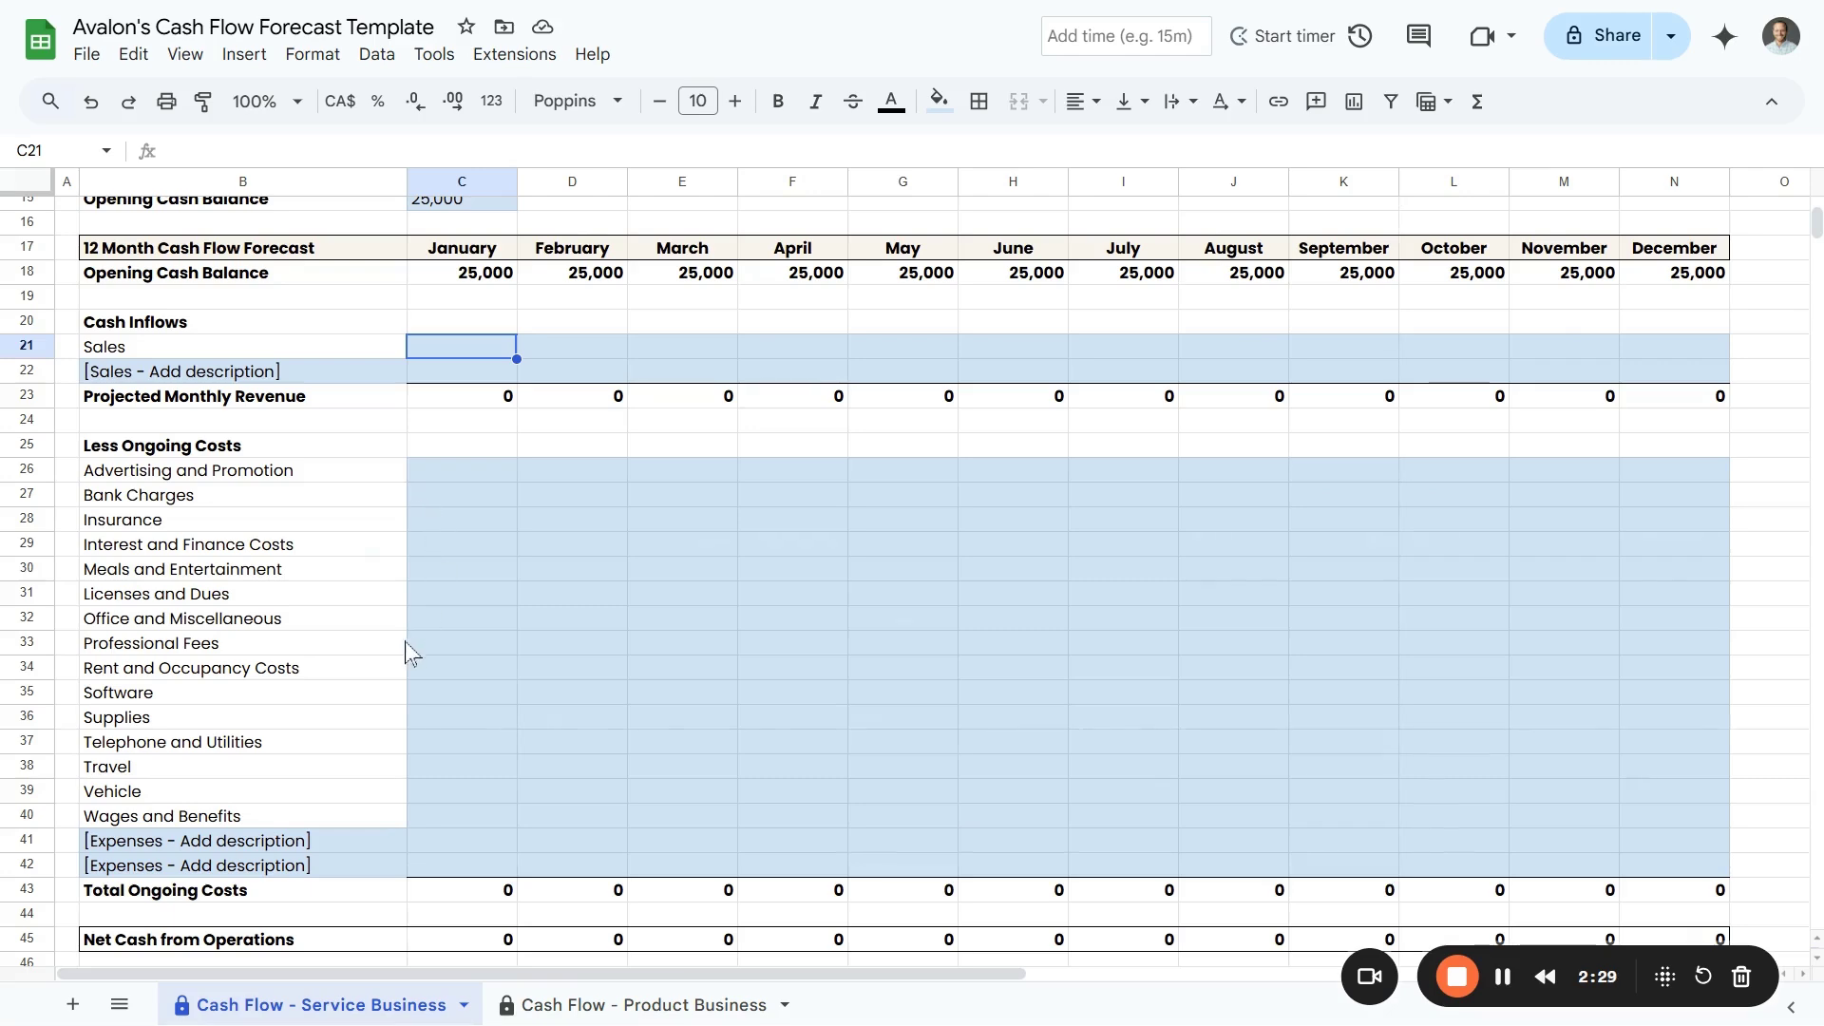
scroll(407, 597, up, 5)
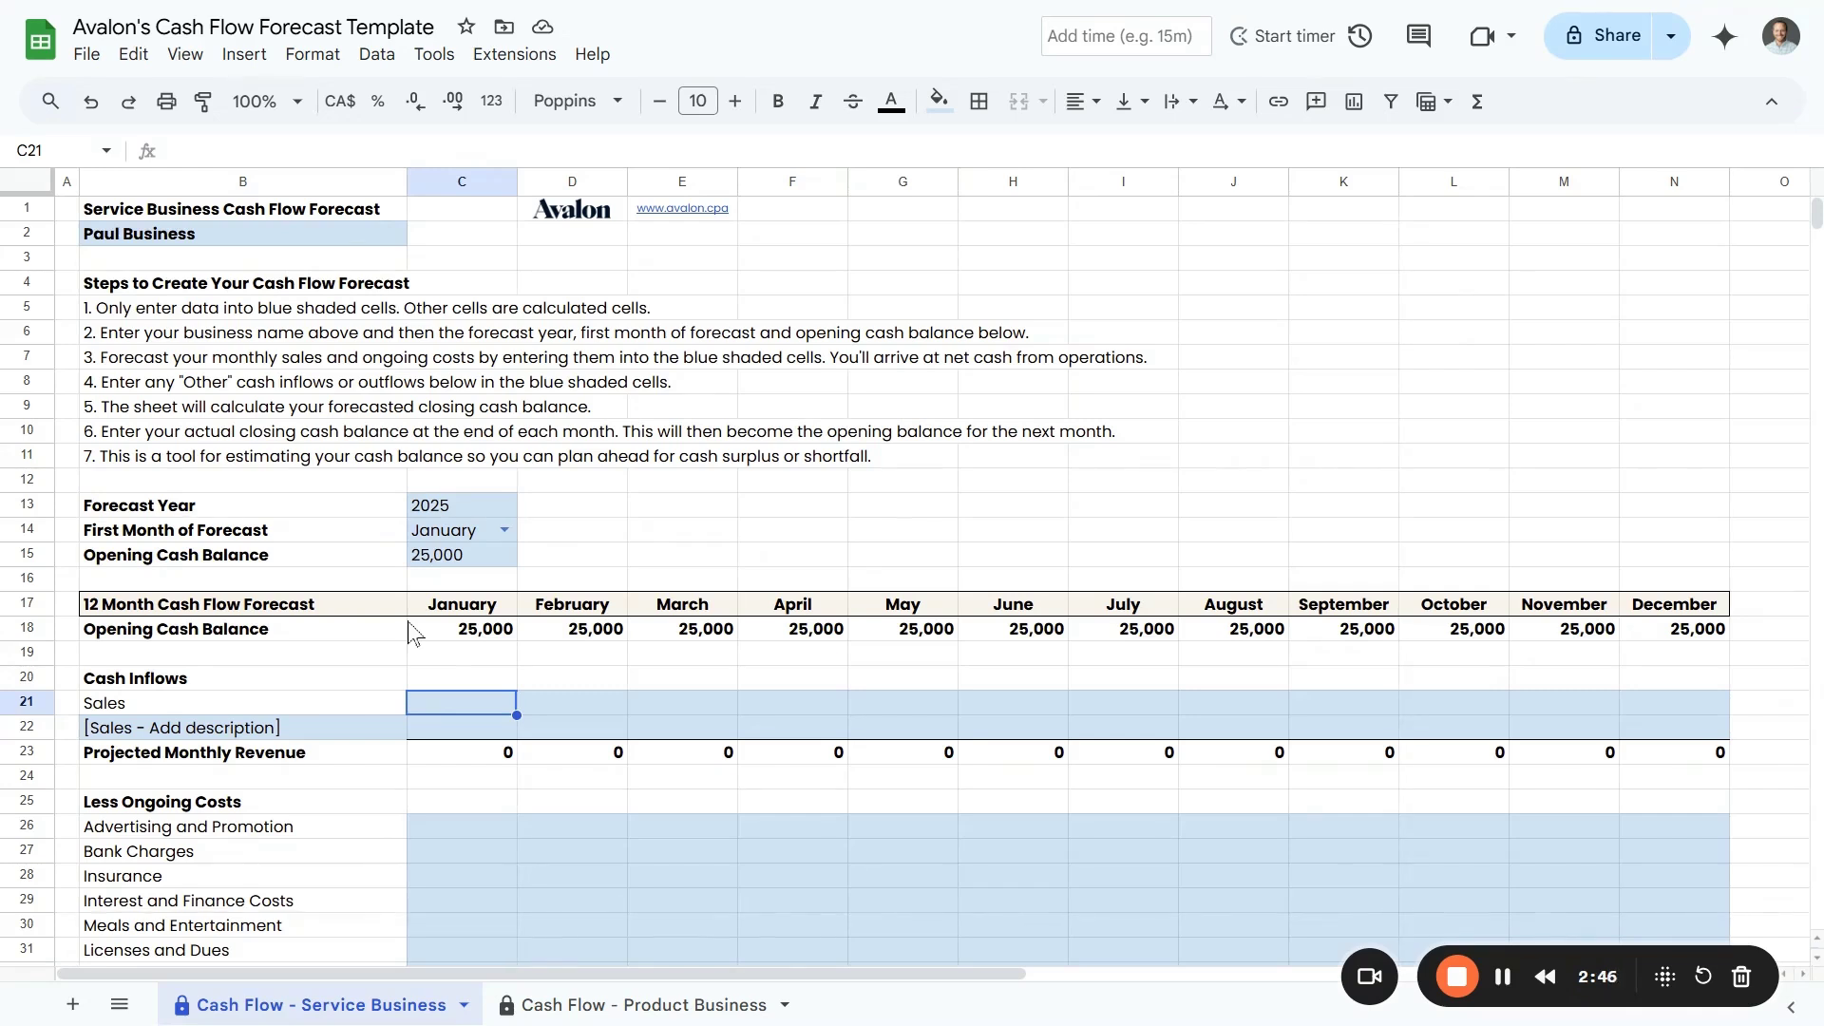
Enter 15,000 January sales and a 750 'Sales - Merch' line, checking the 15,750 revenue total
text(15000)
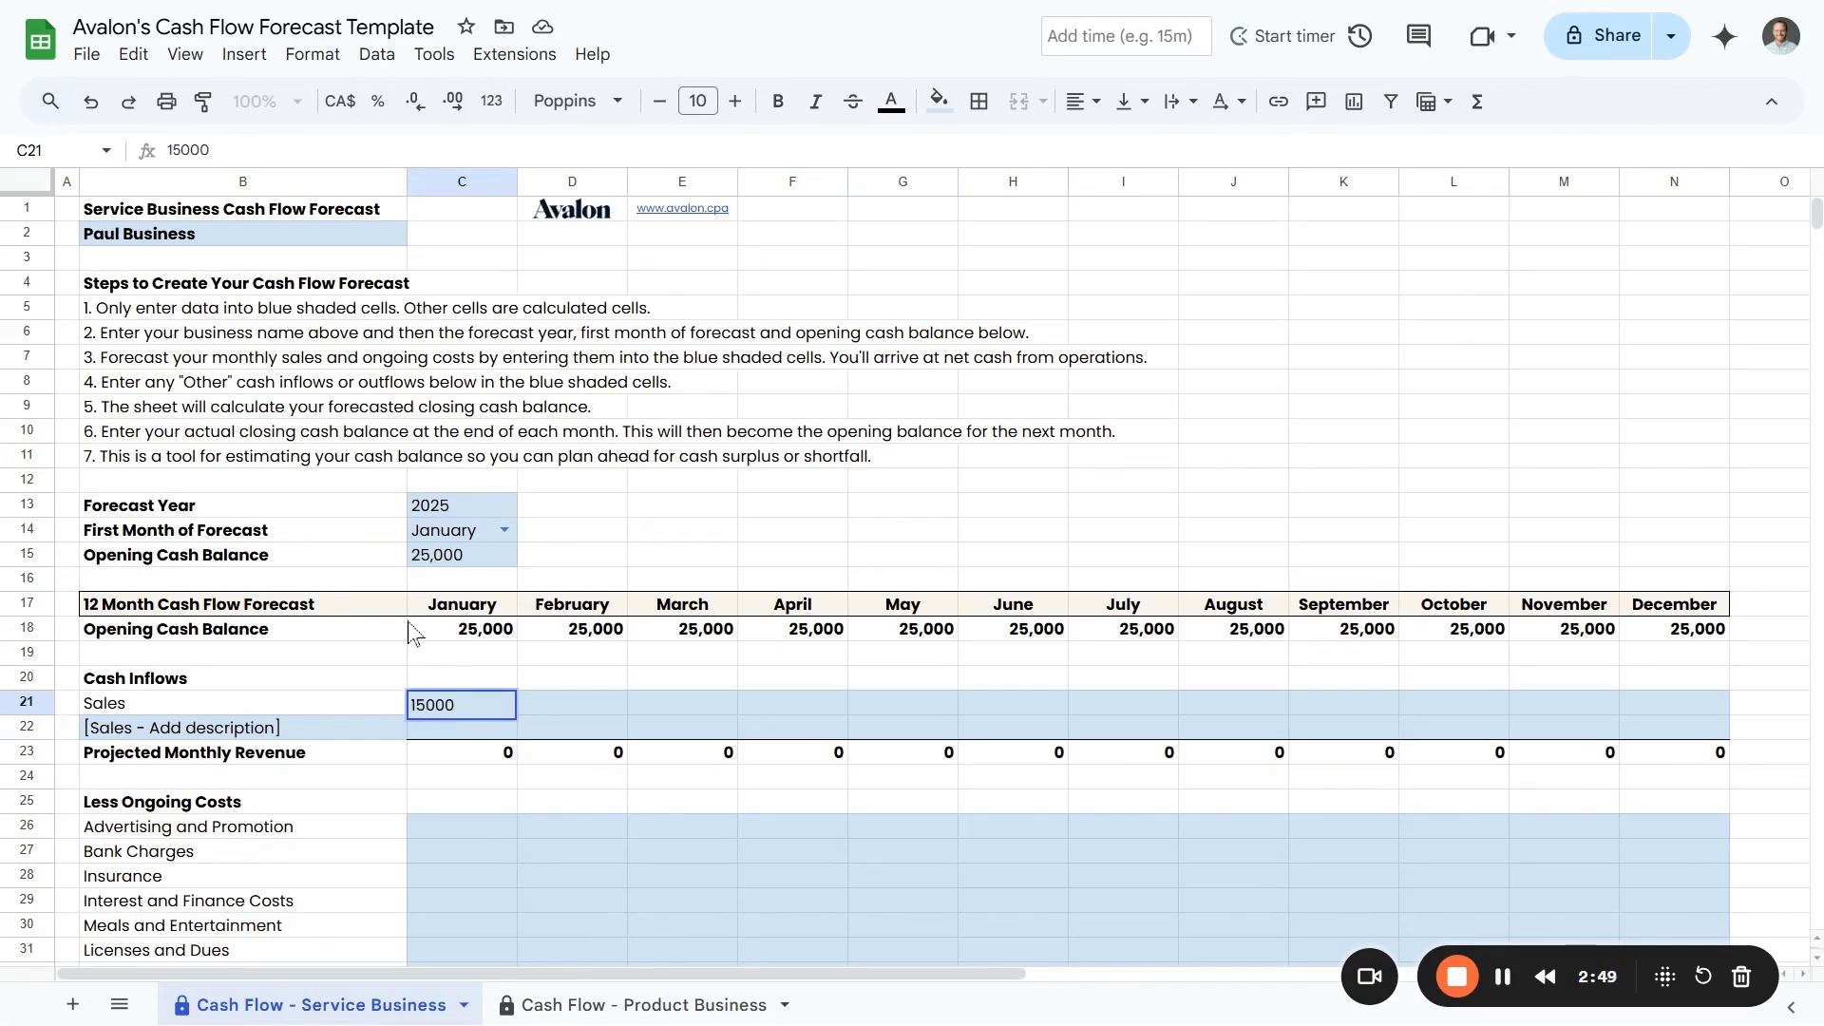
key(Return)
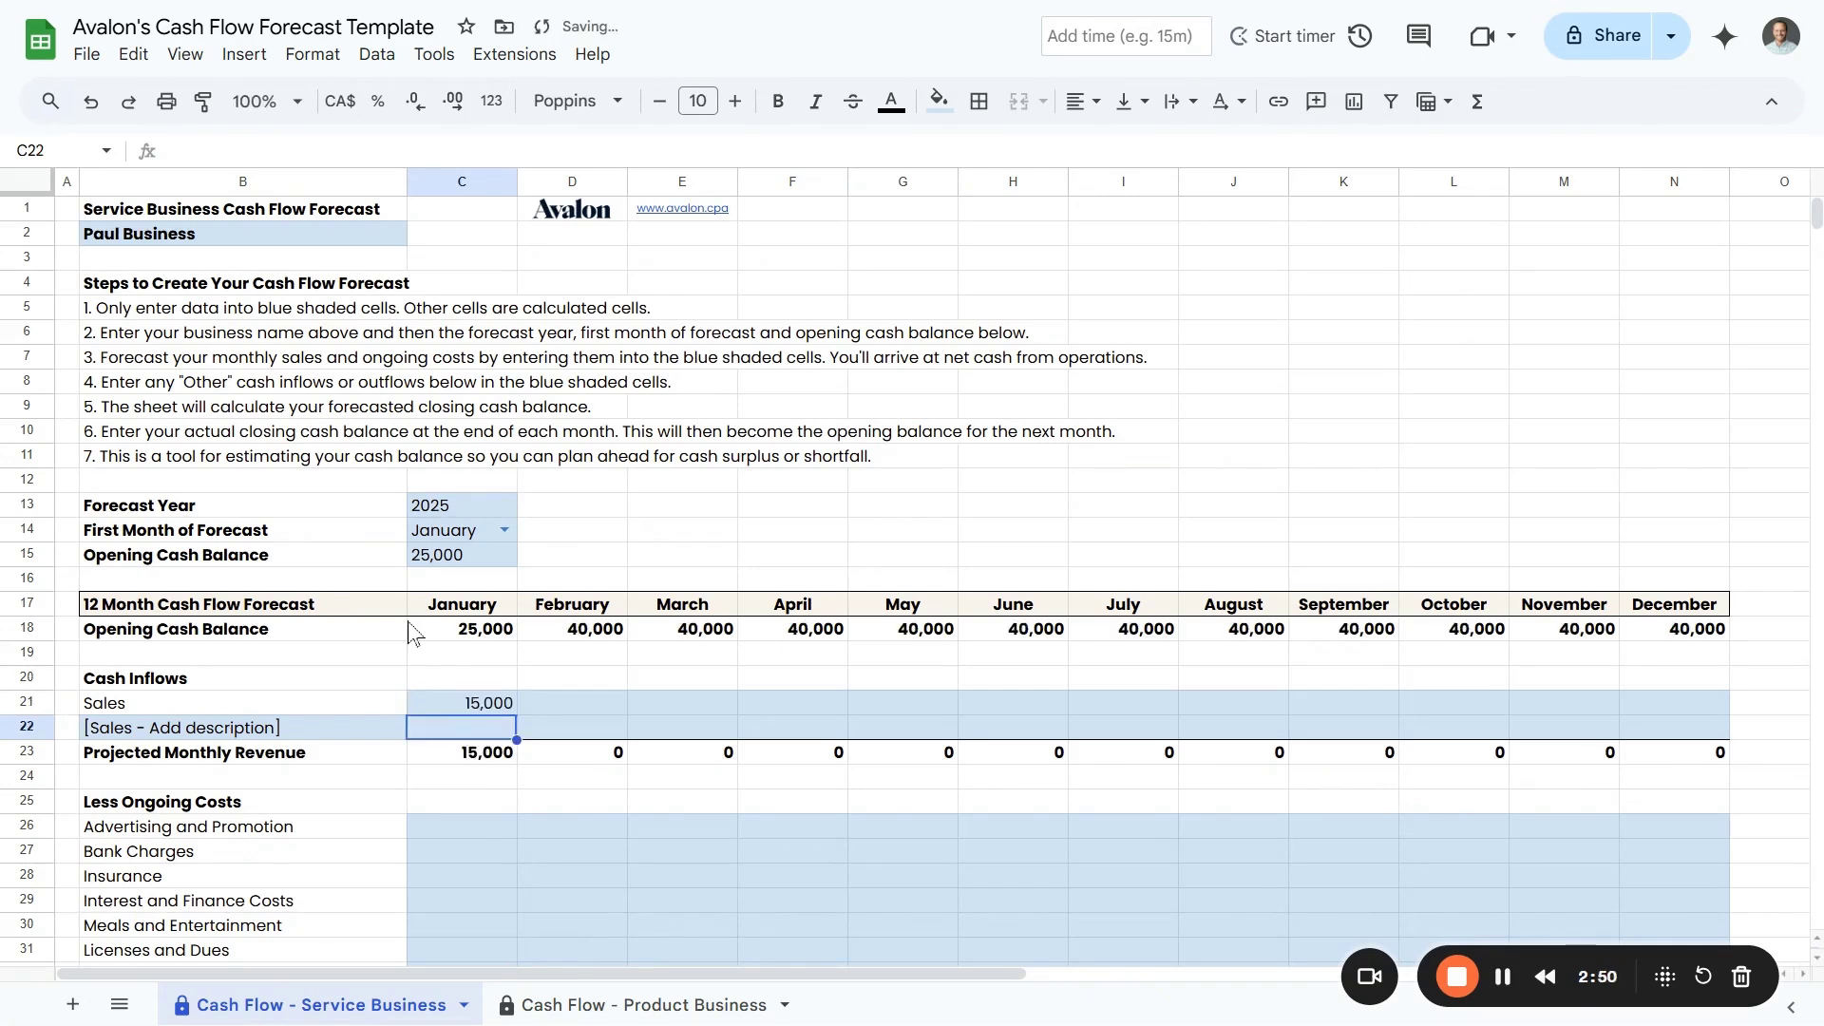
click(282, 729)
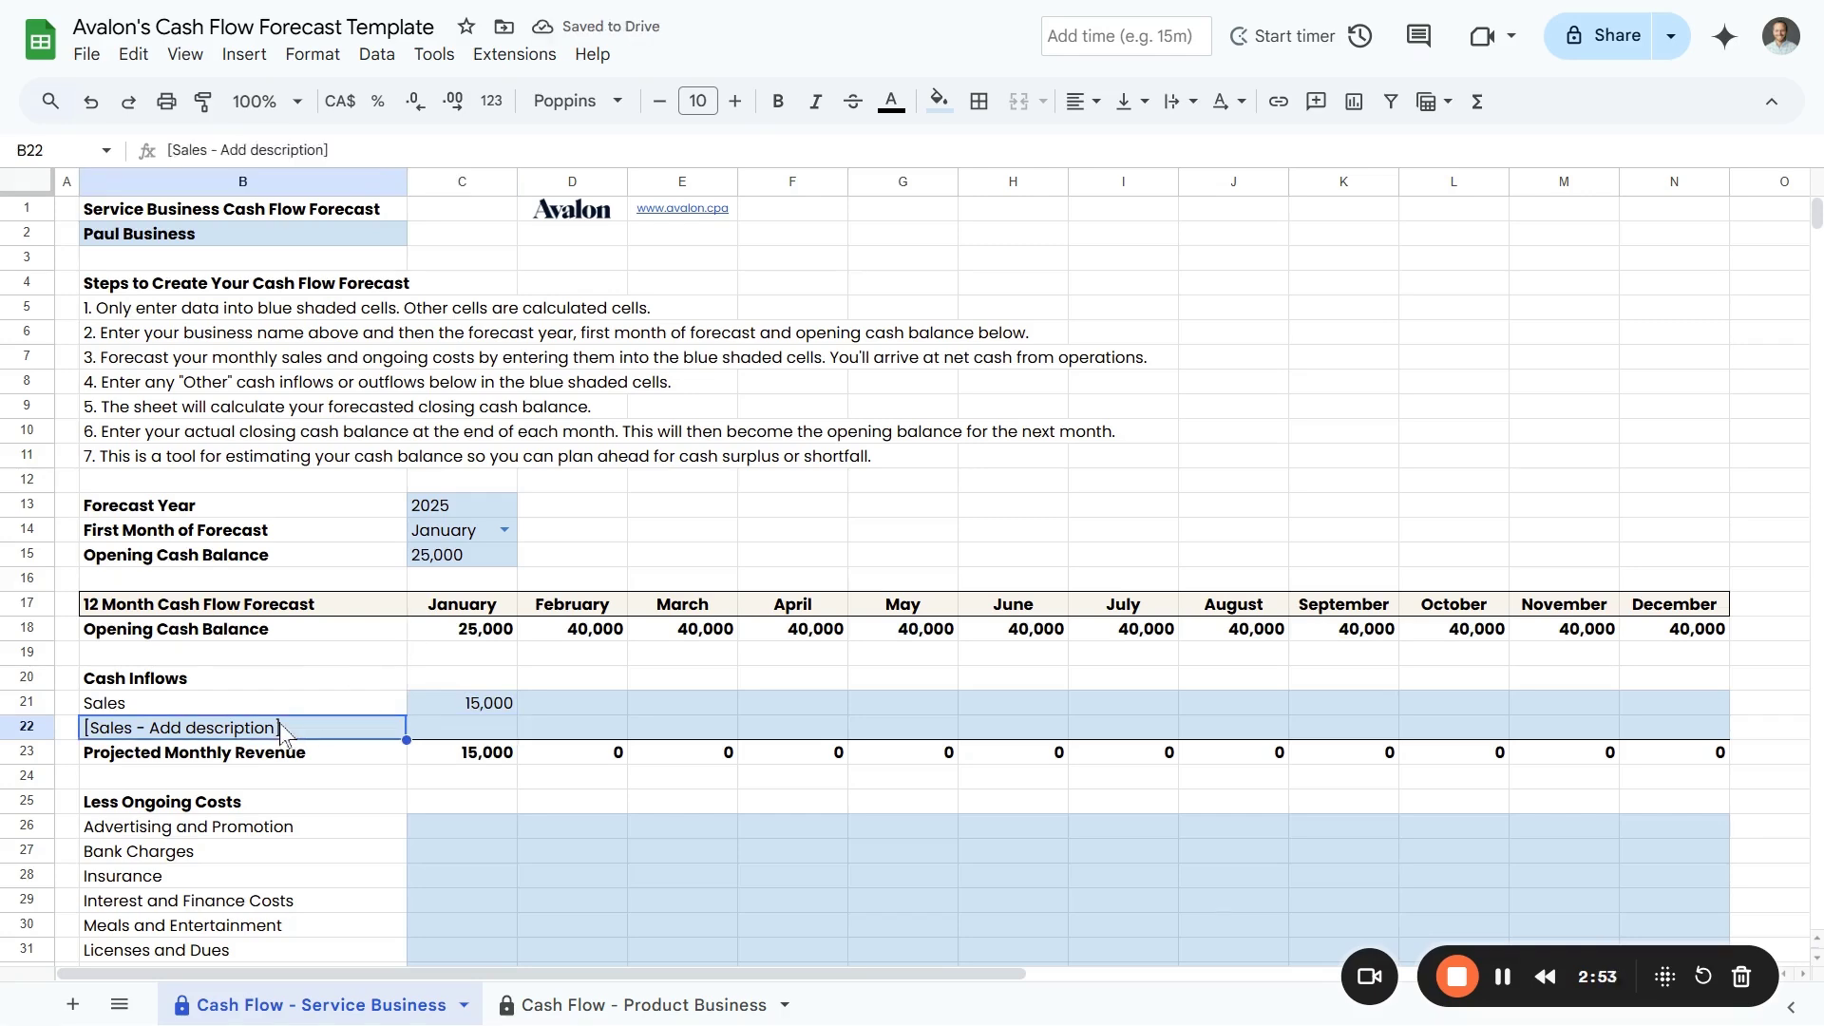
scroll(282, 730, down, 5)
click(199, 855)
scroll(219, 750, up, 5)
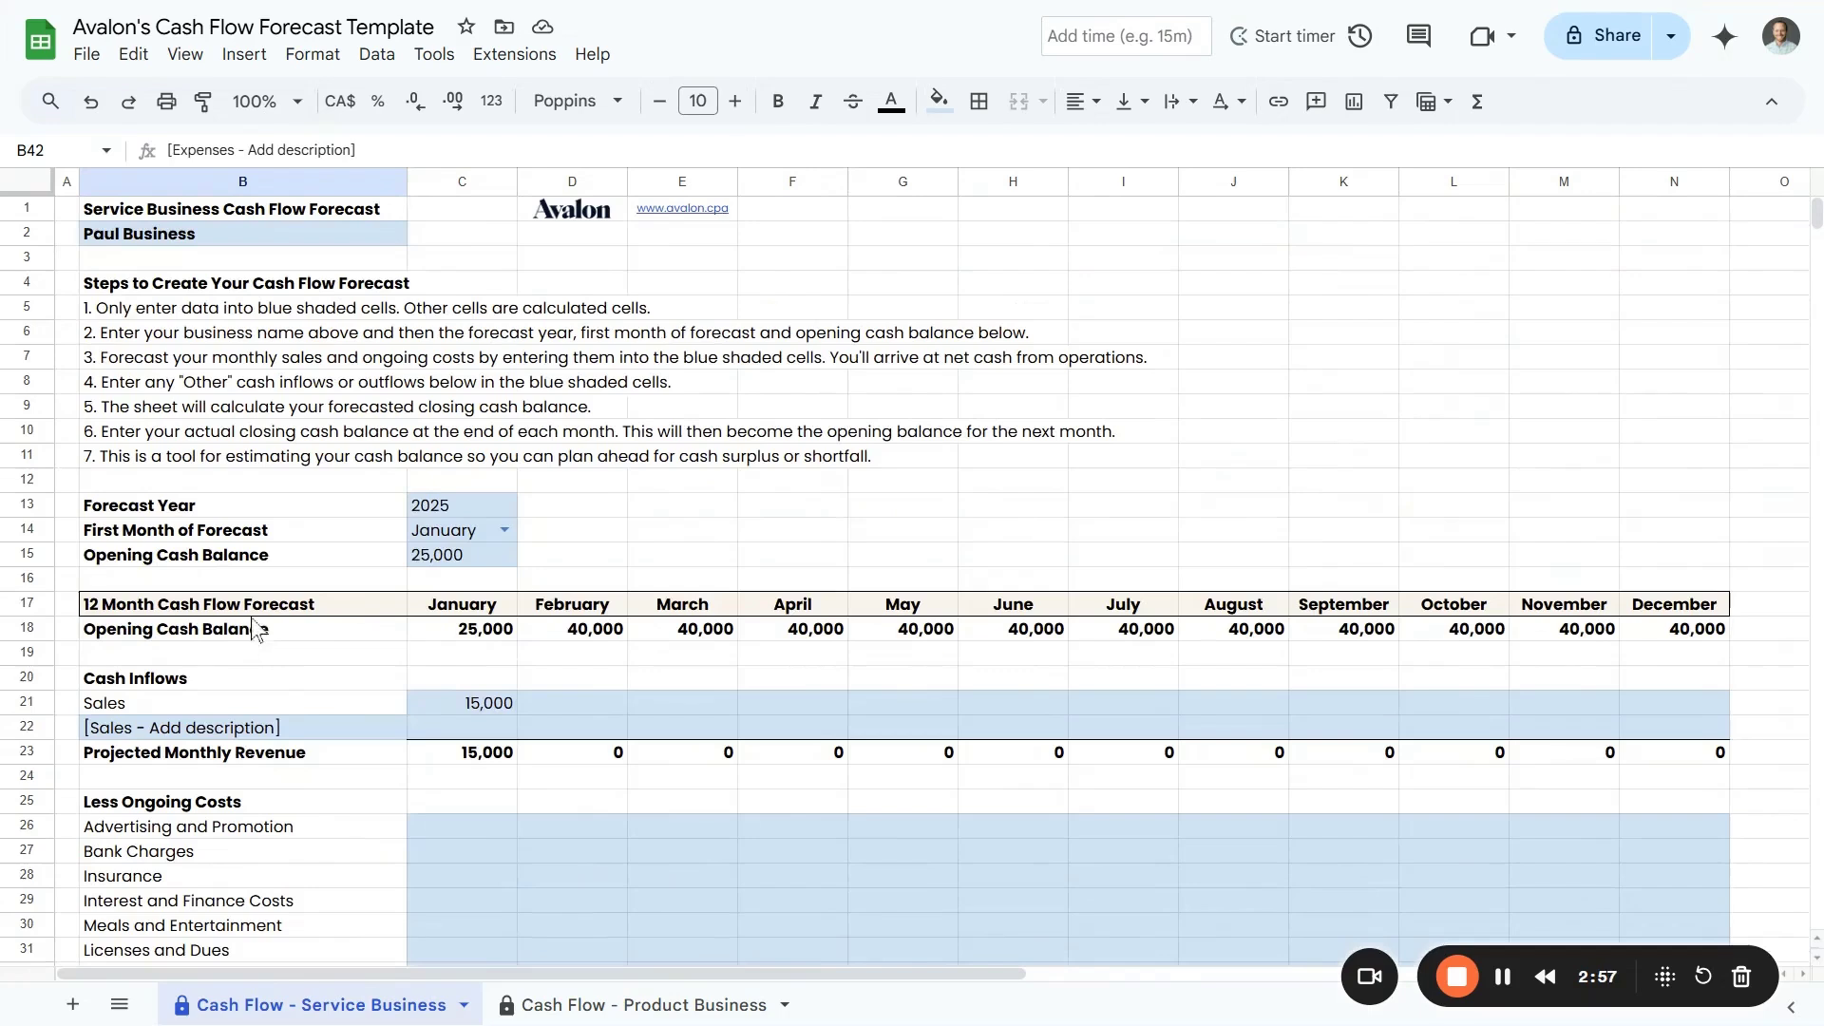
click(209, 730)
text(Sales - Merch)
key(Tab)
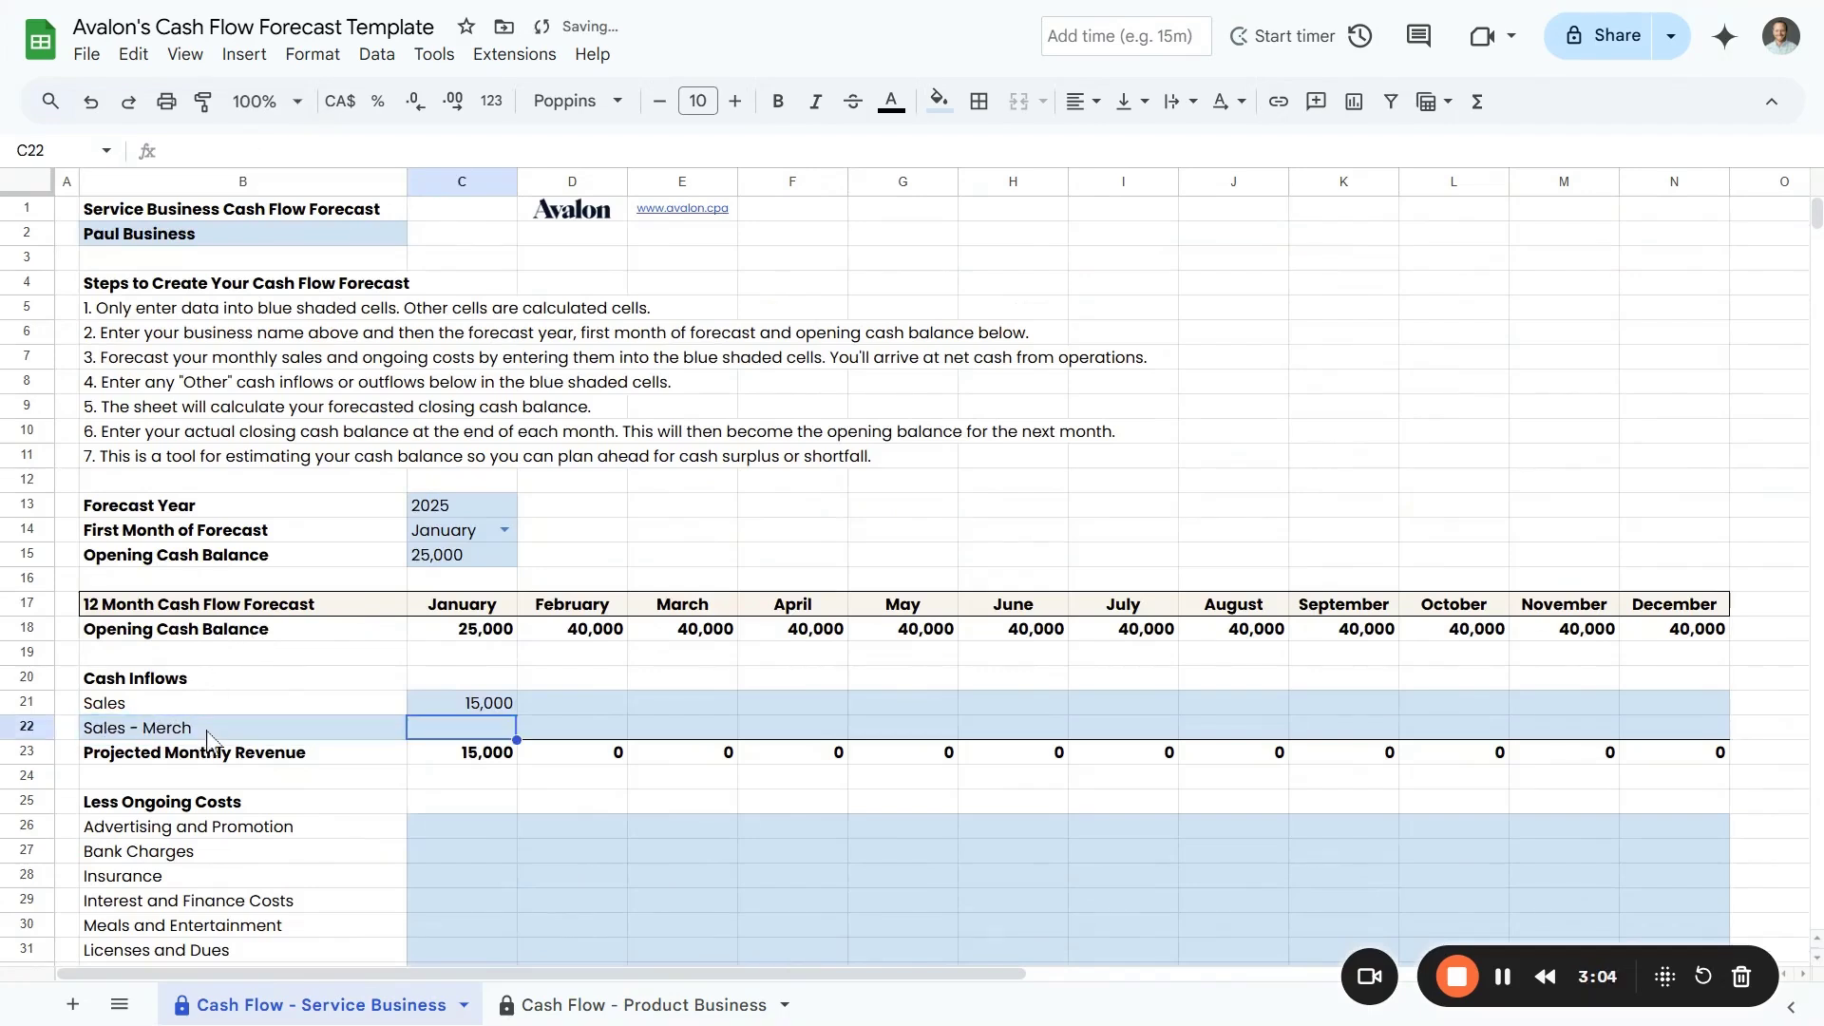
text(750)
key(Return)
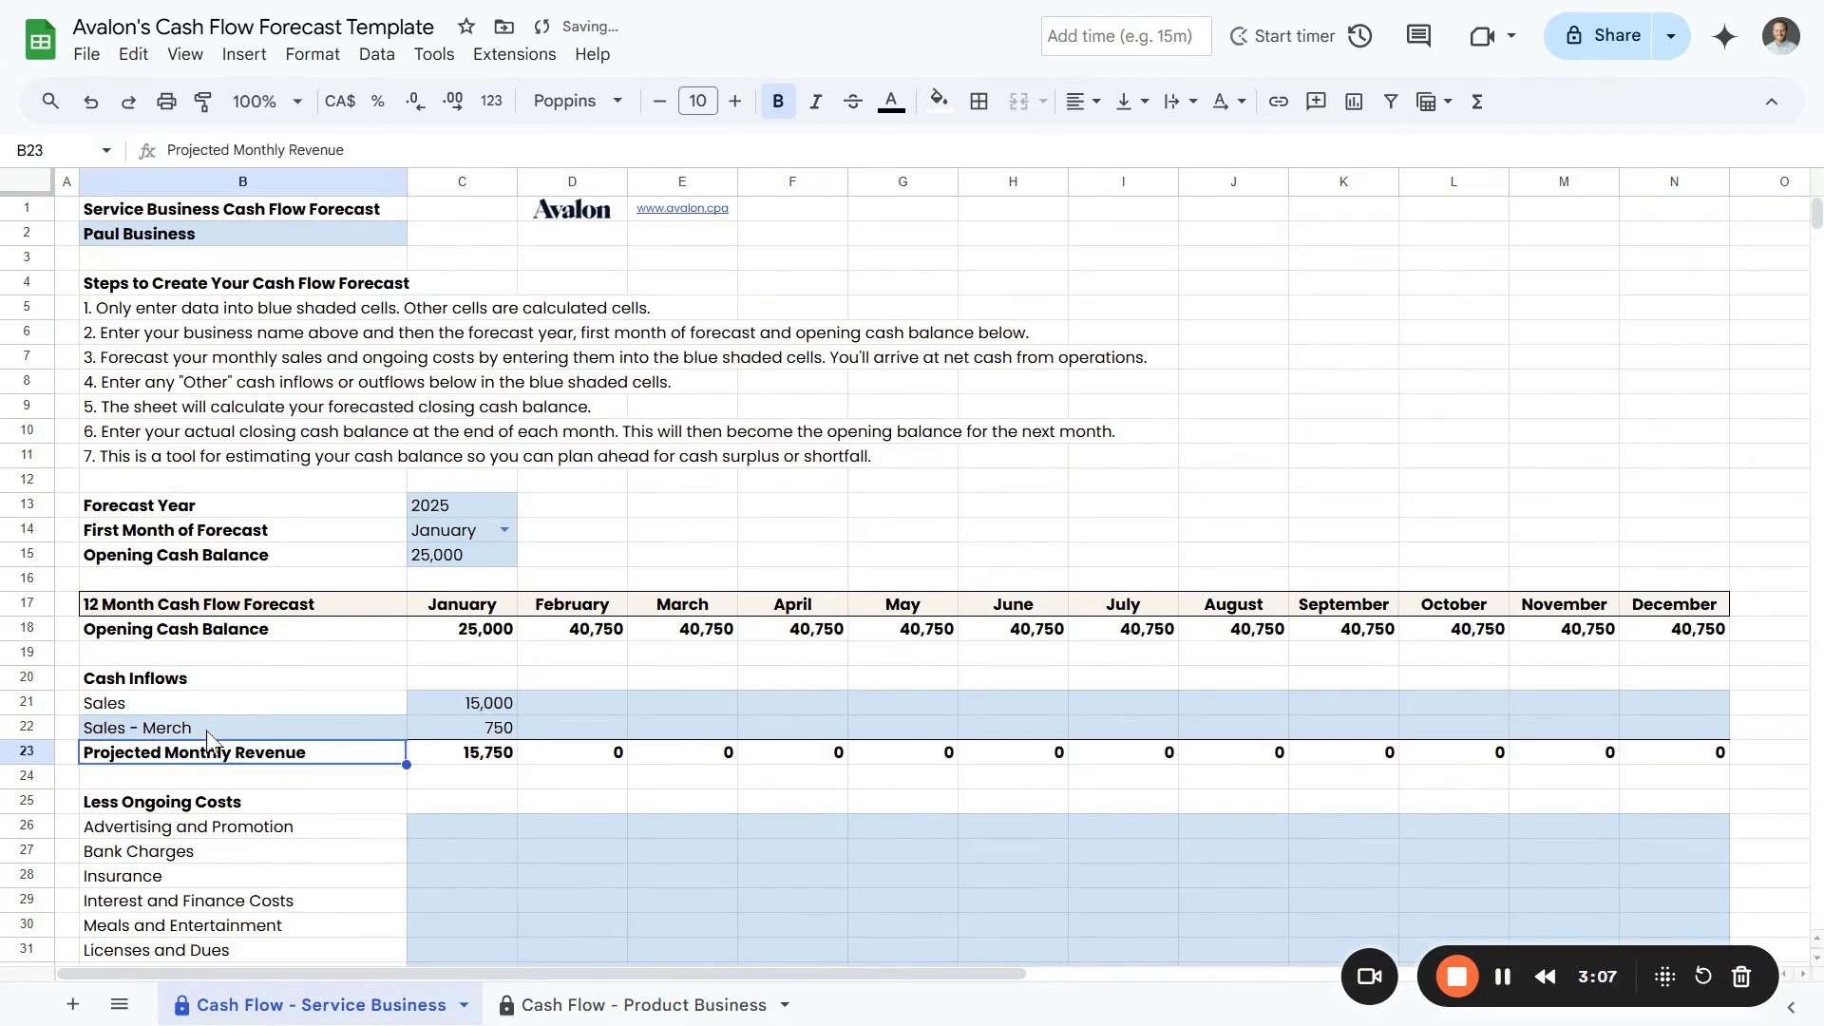
click(464, 764)
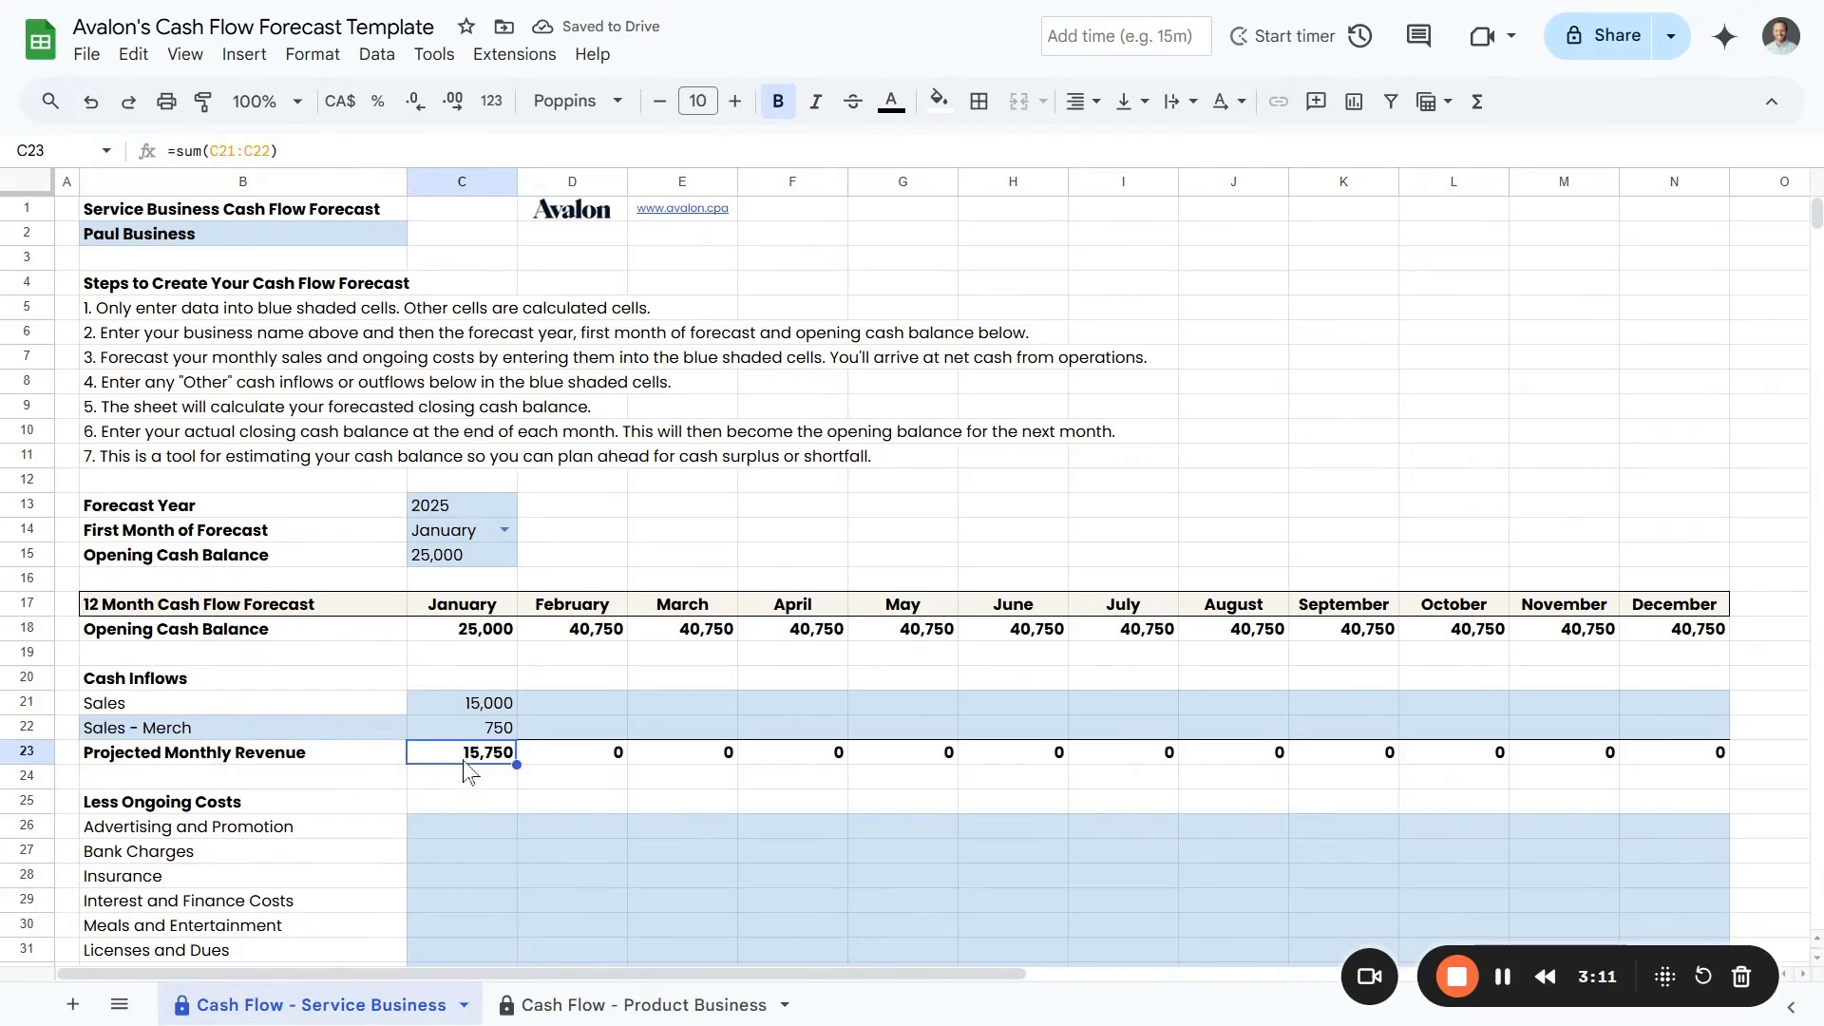
Enter January costs 1500, 80, 200, 0, 150, 300, 350, 750, 4200, 380, 200, 250, 360, 400, 6000
scroll(463, 760, down, 3)
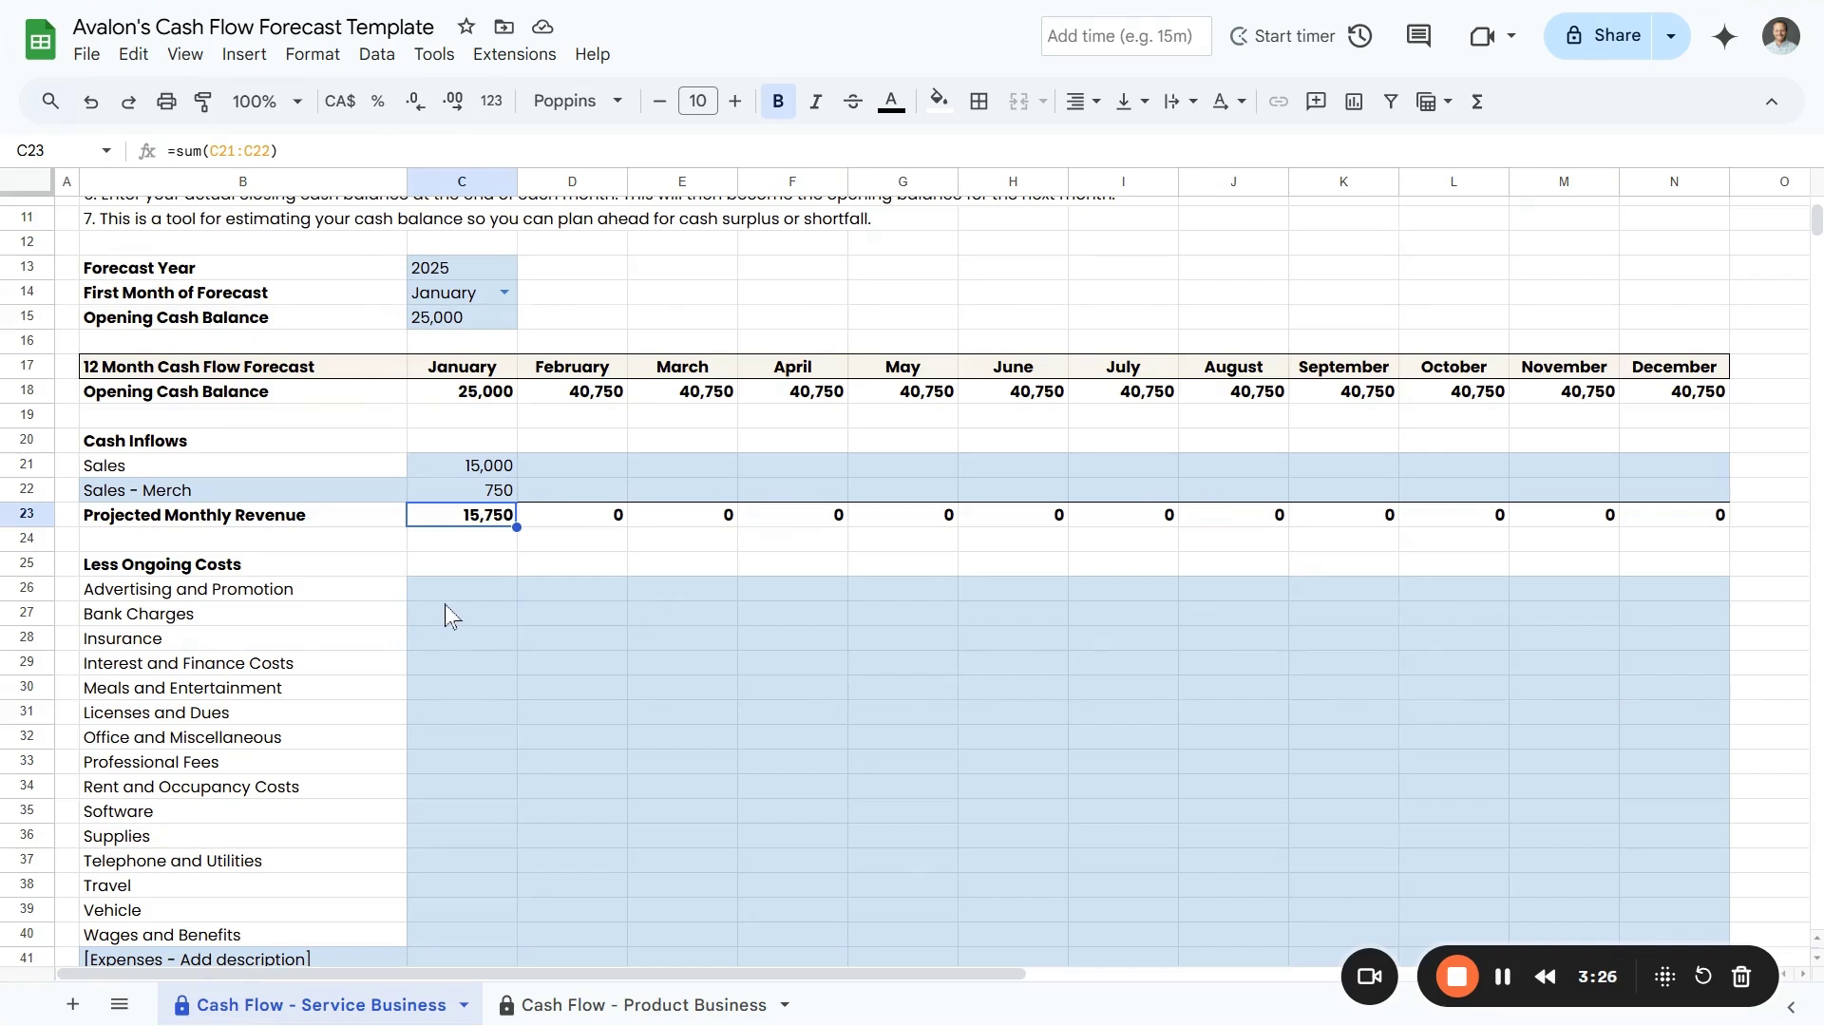
scroll(338, 812, down, 2)
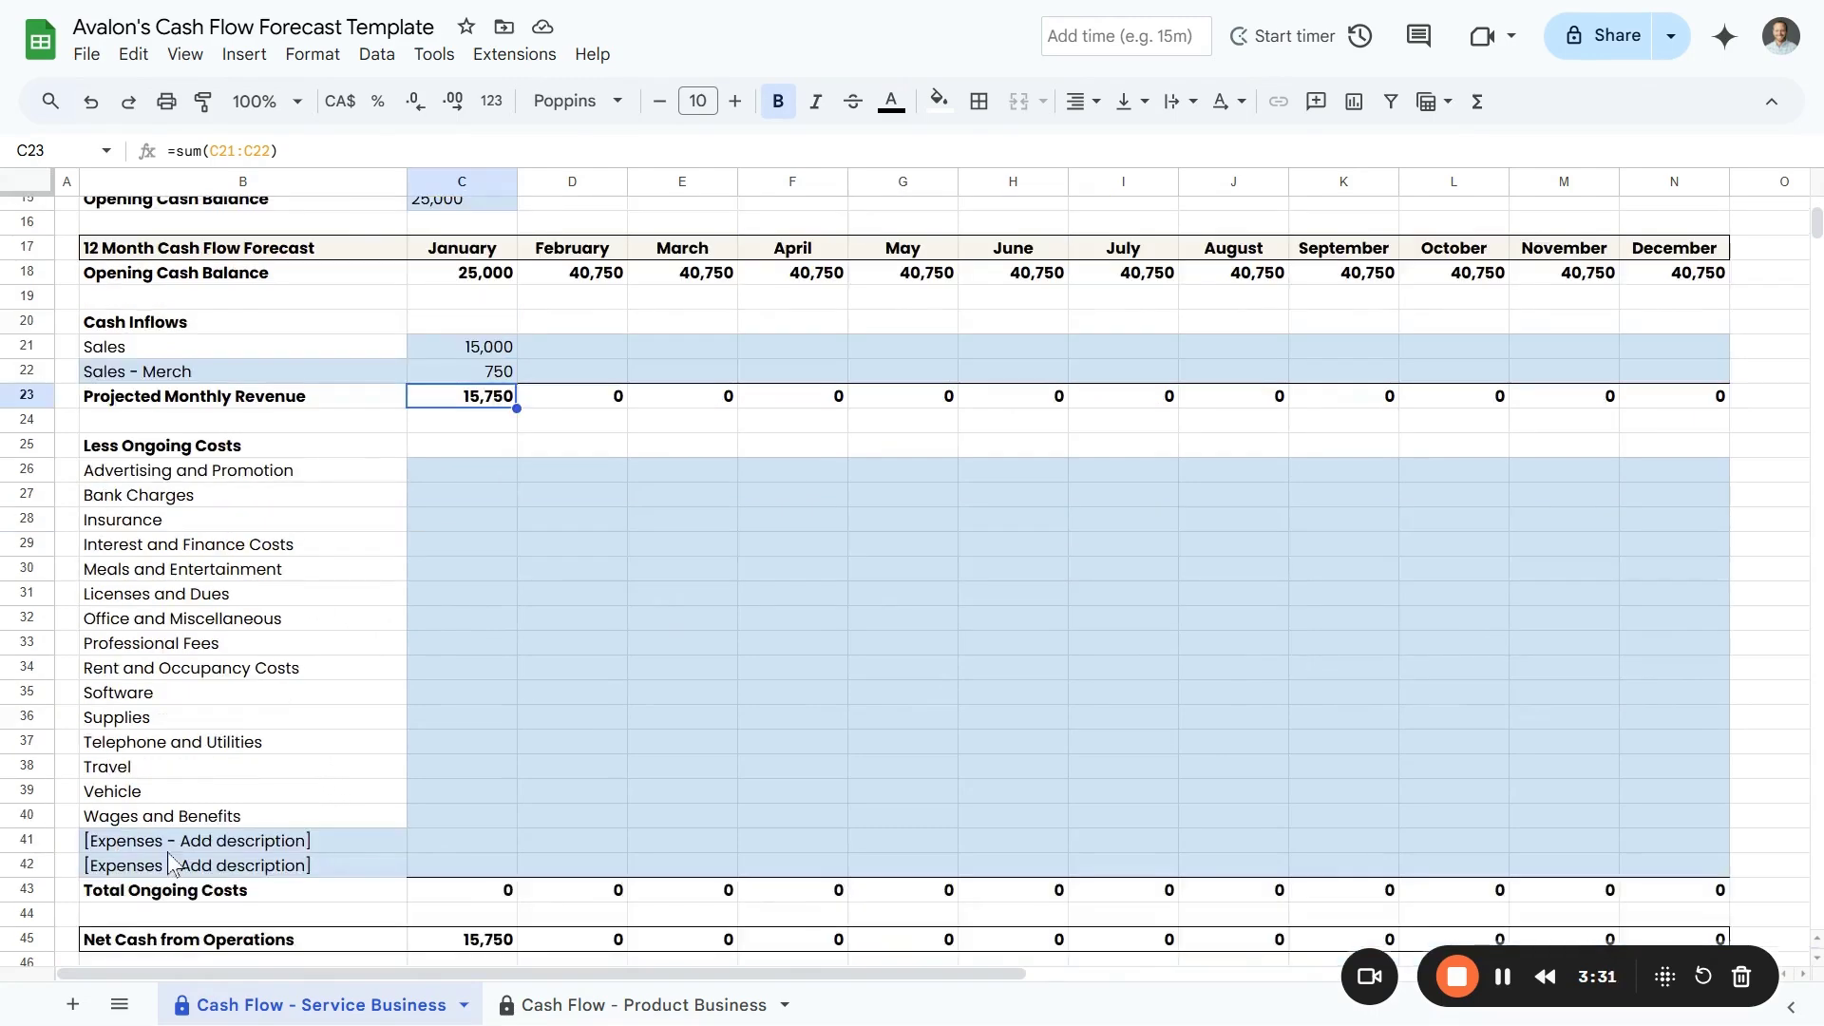
click(169, 846)
click(169, 867)
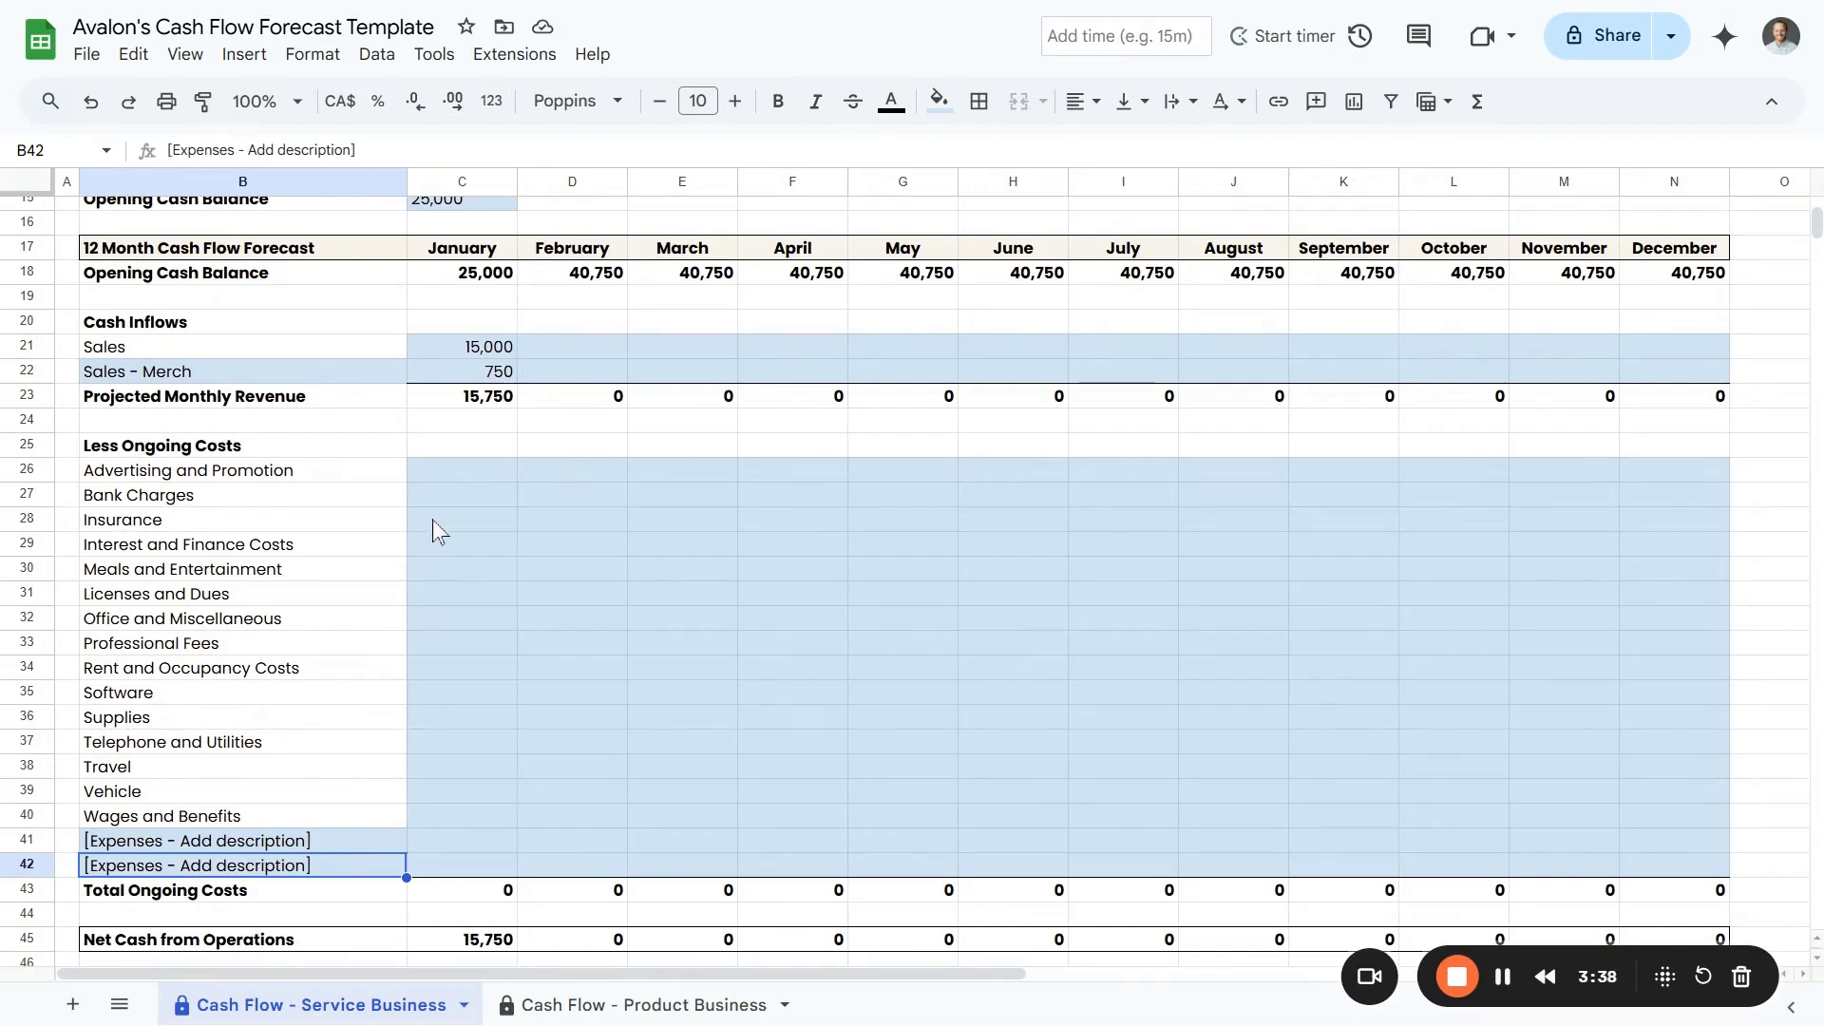
click(471, 467)
text(1500)
key(Return)
text(80 200 0 150 300 350 750 4200 380 200 250 360 400 6000)
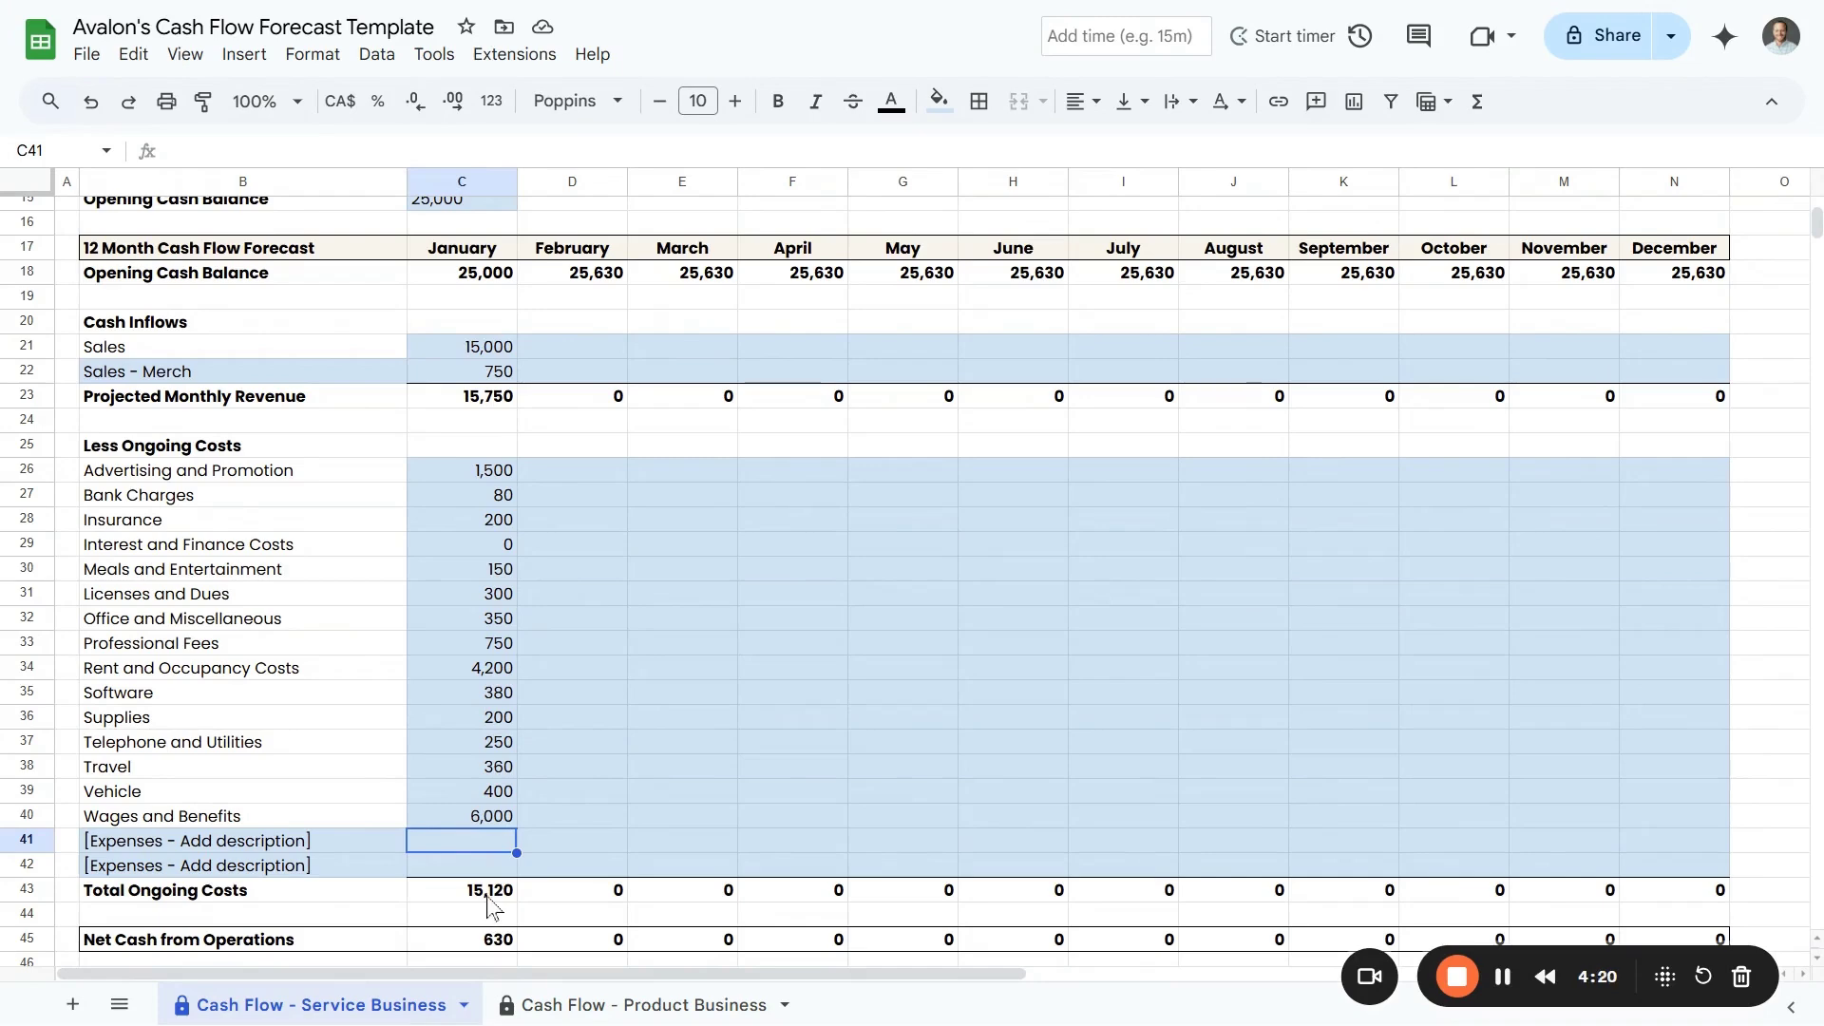
Verify the 630 Net Cash from Operations against the projected monthly revenue formula
scroll(487, 898, down, 2)
click(460, 824)
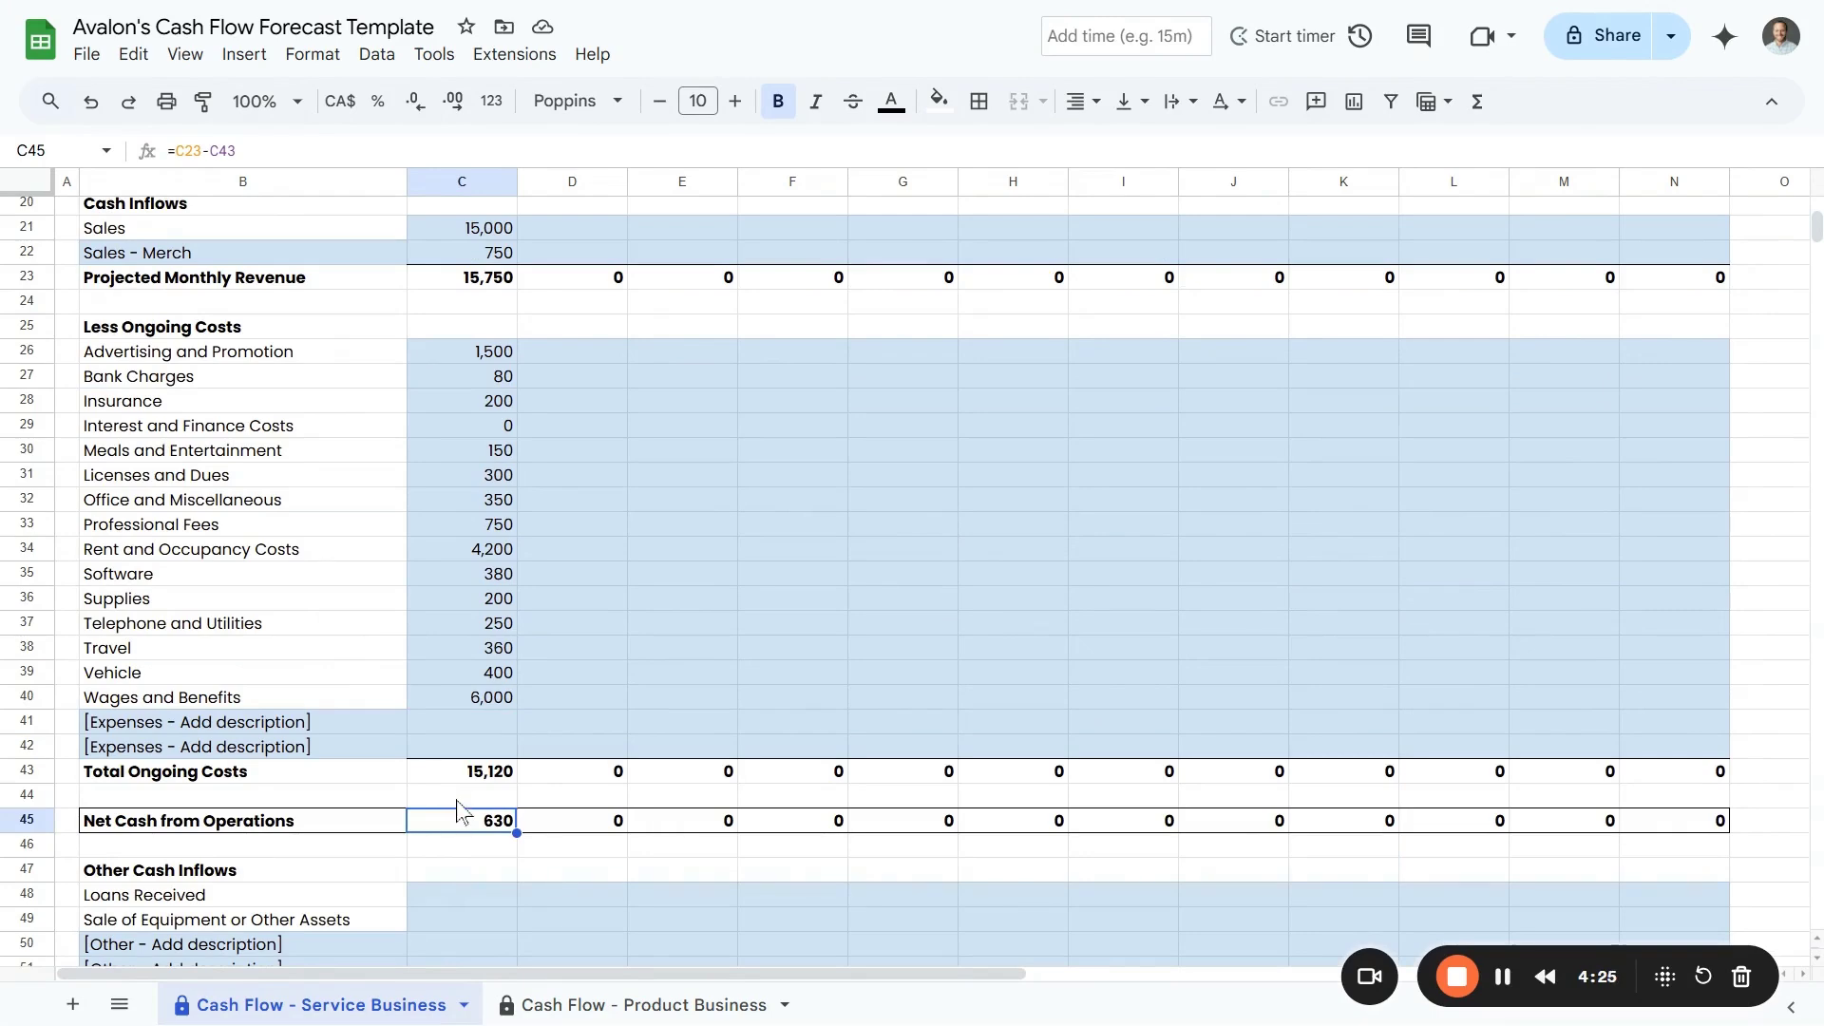
scroll(457, 812, up, 2)
click(461, 399)
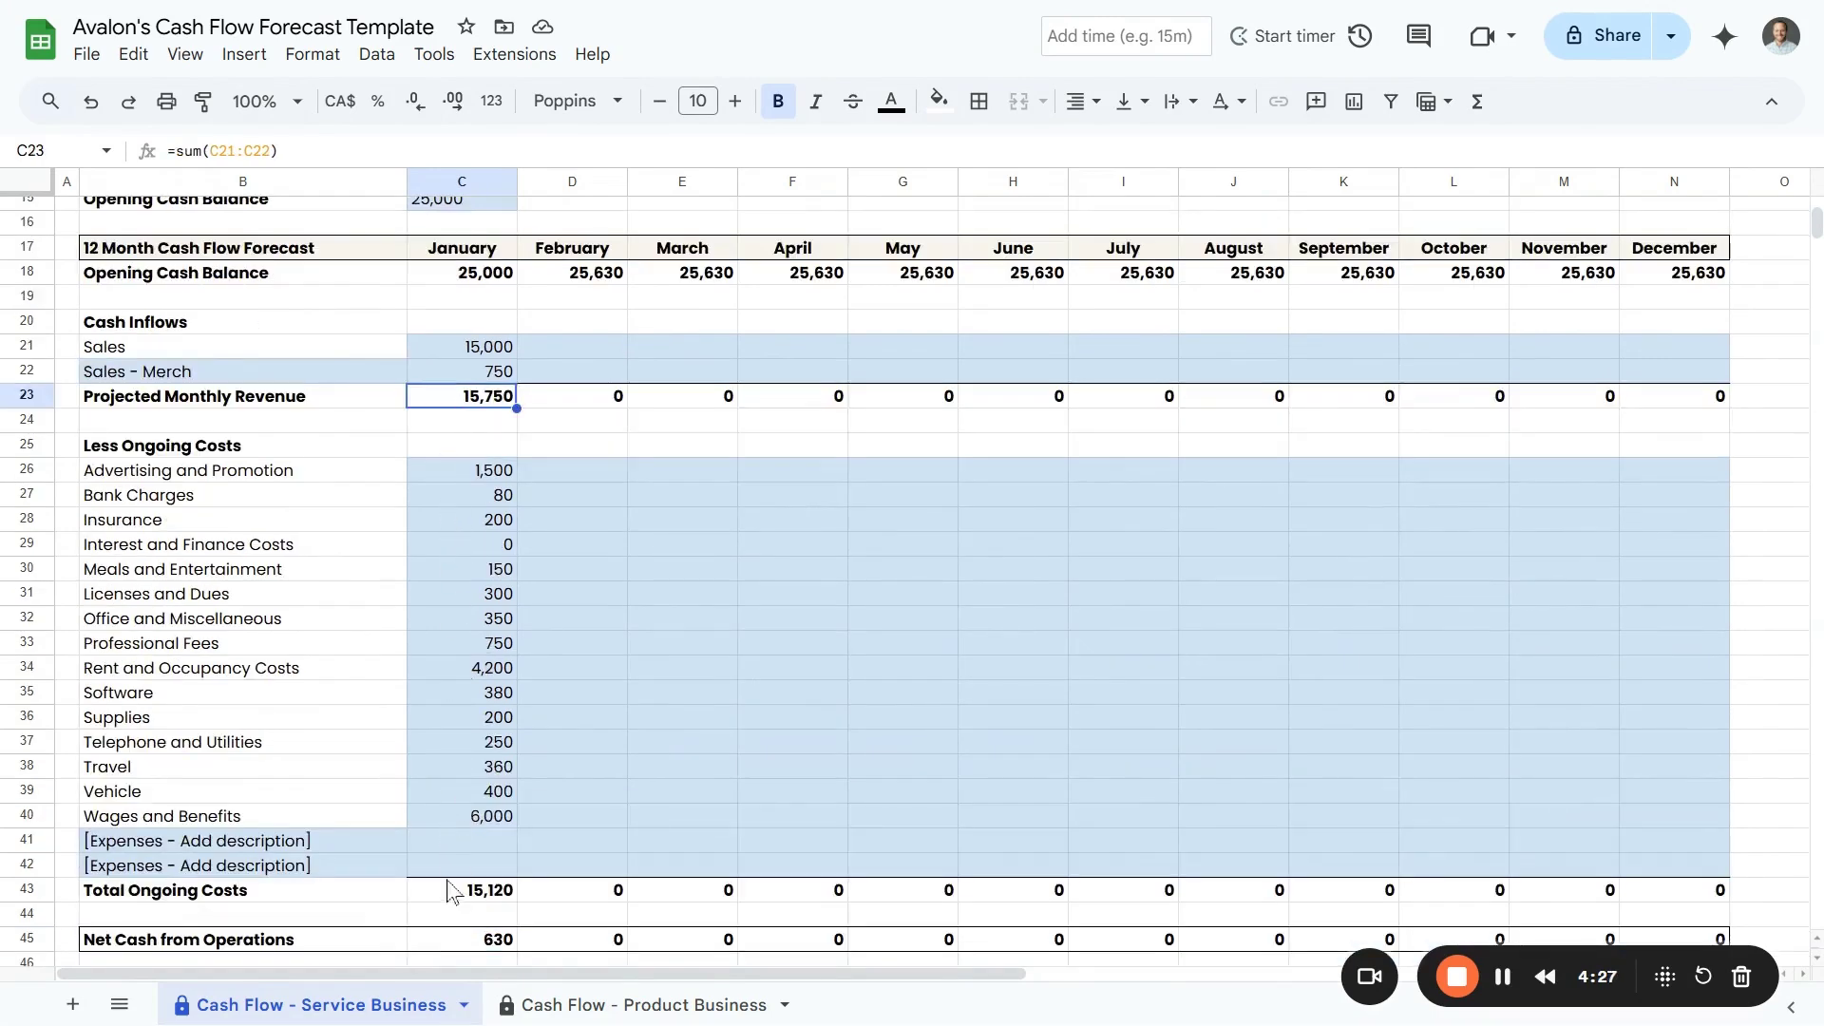
scroll(450, 893, down, 2)
click(467, 828)
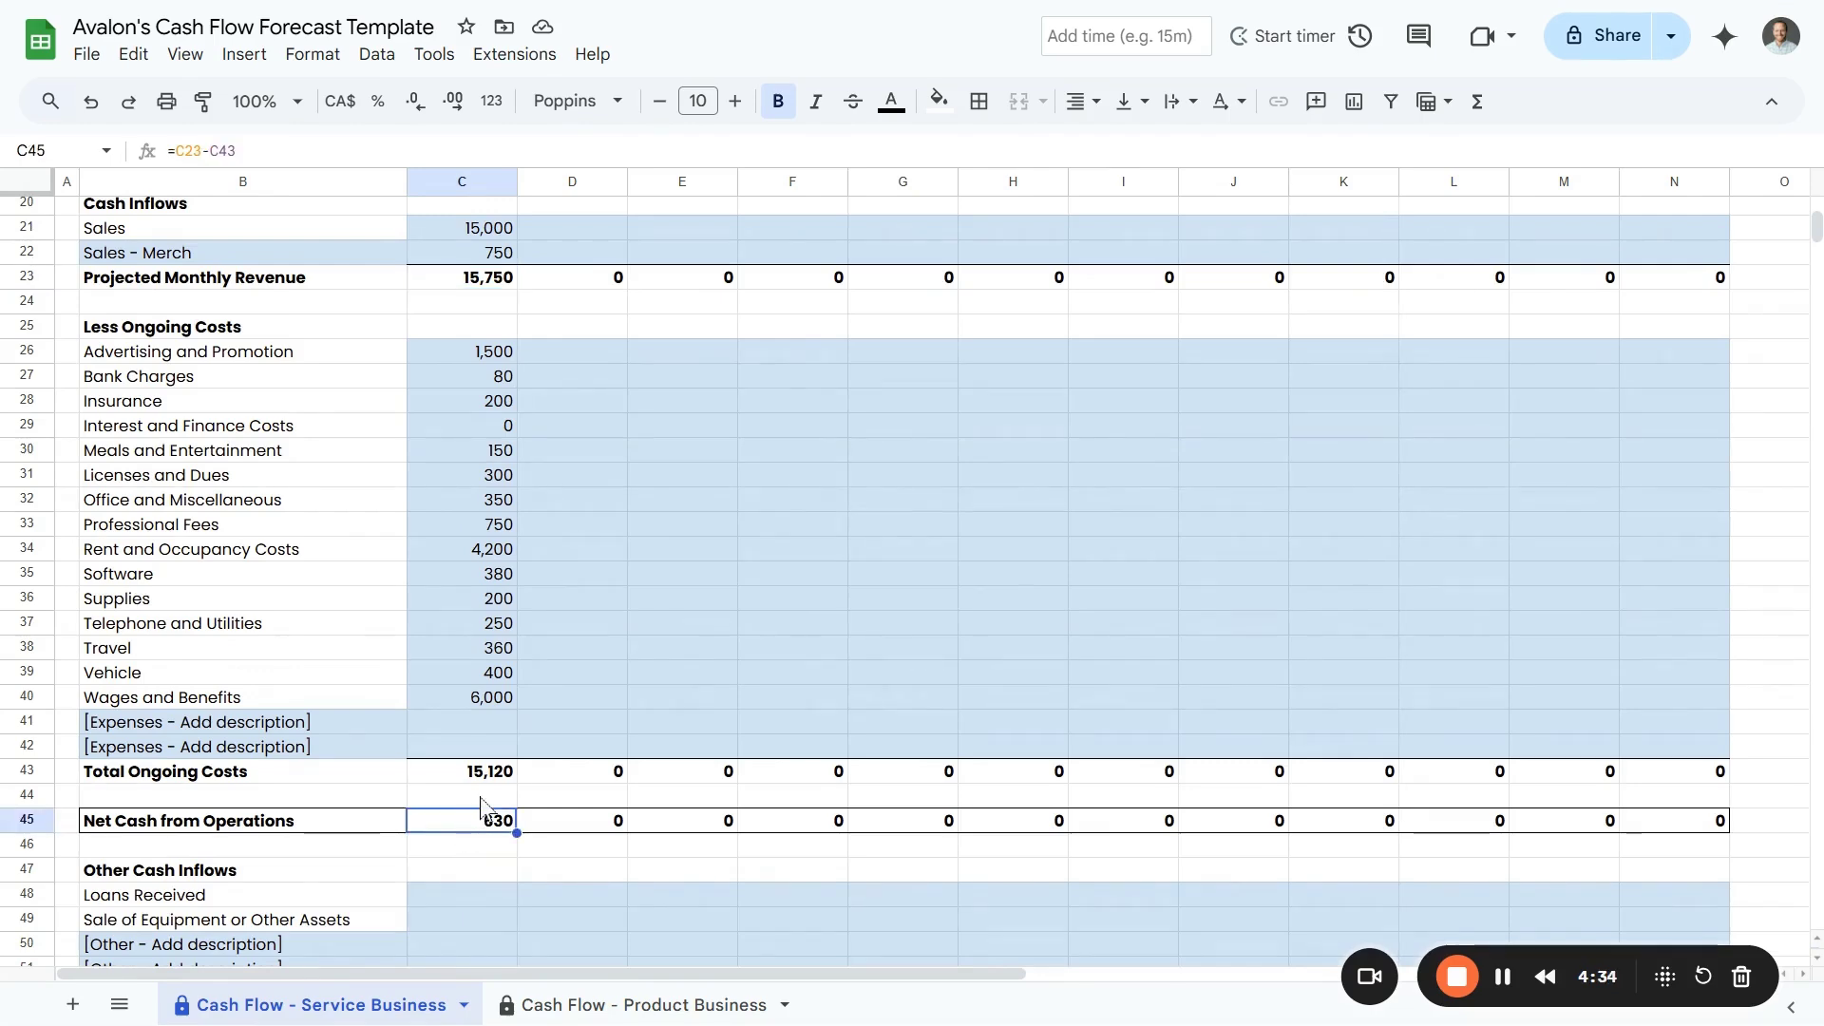
scroll(480, 807, down, 4)
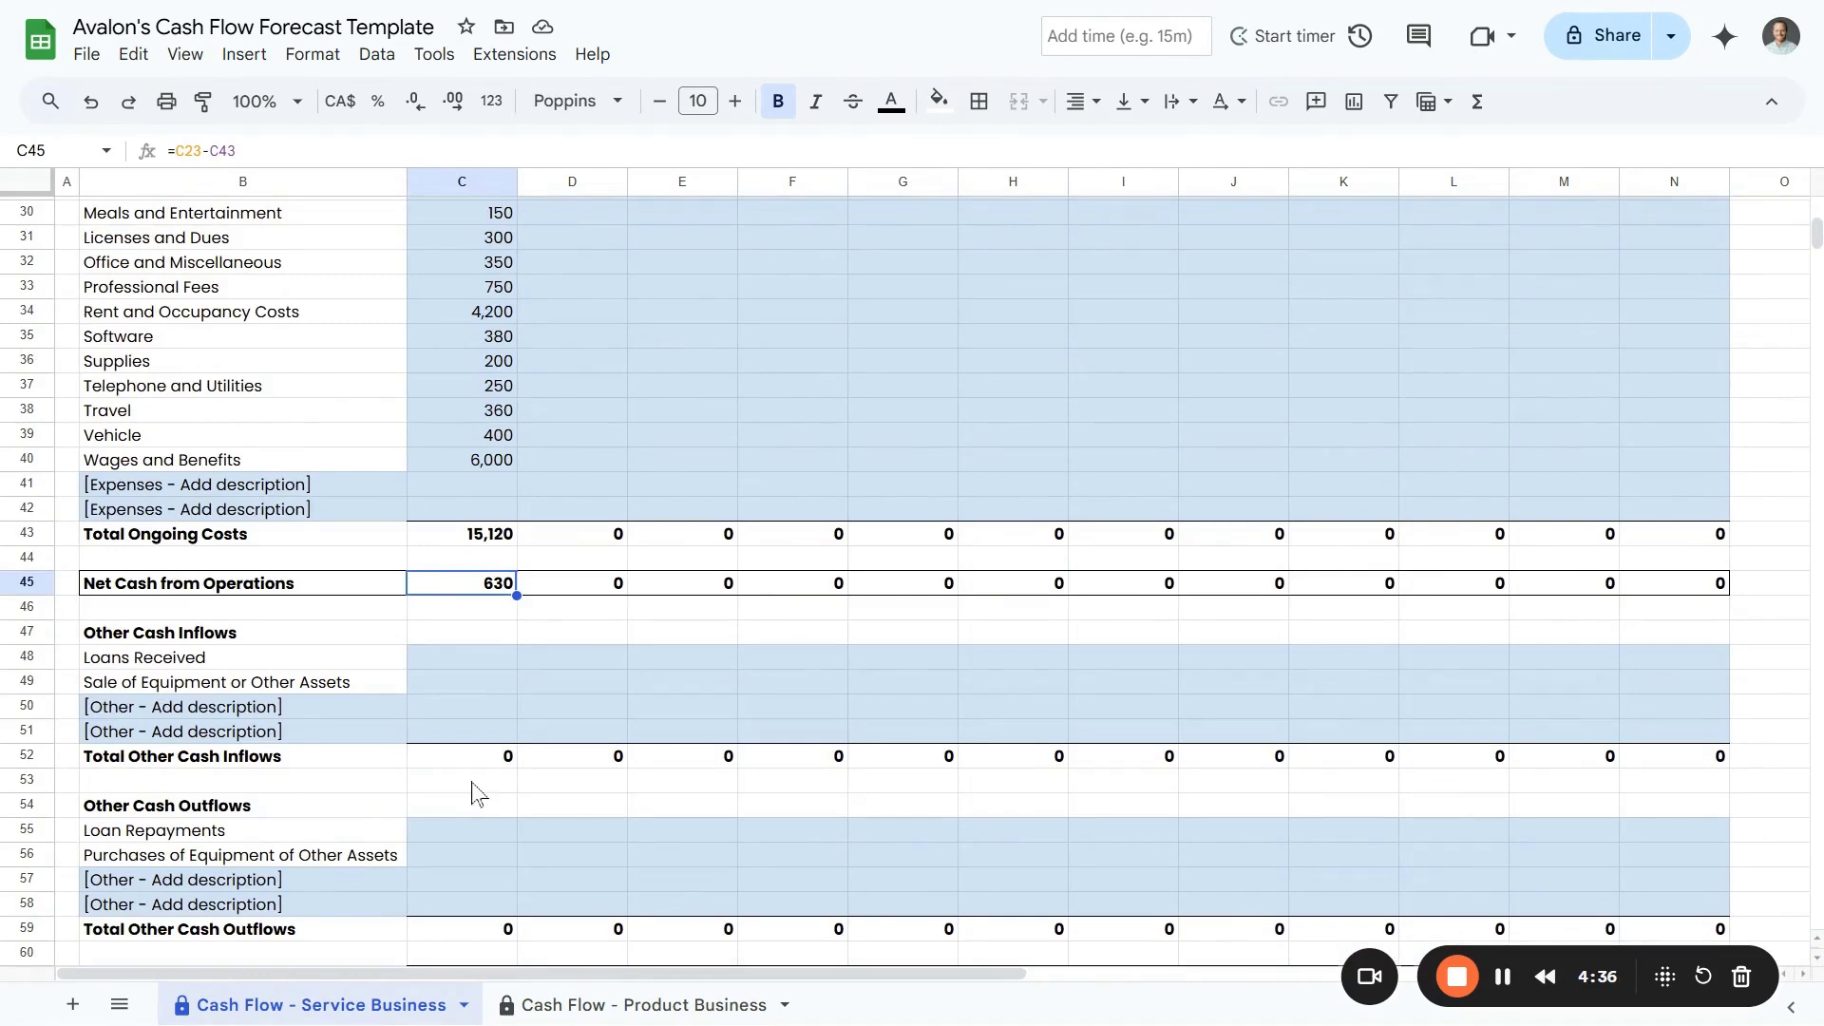
click(273, 657)
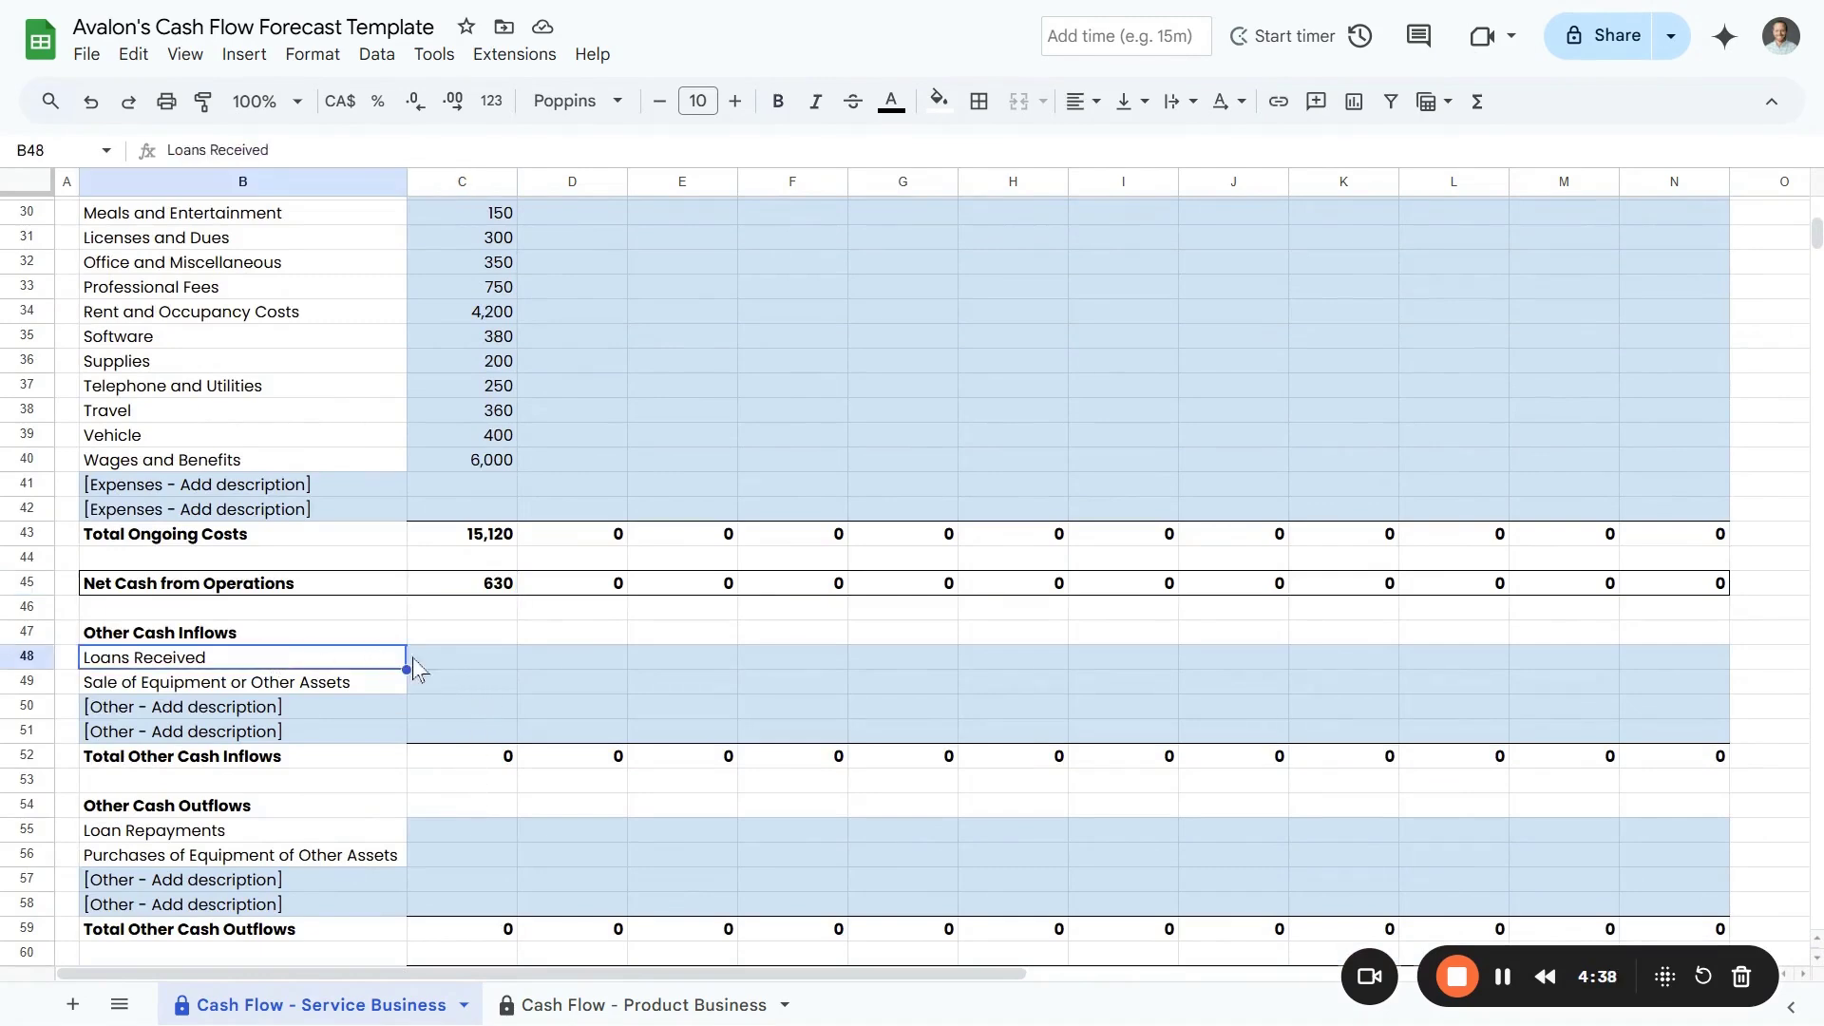
click(451, 670)
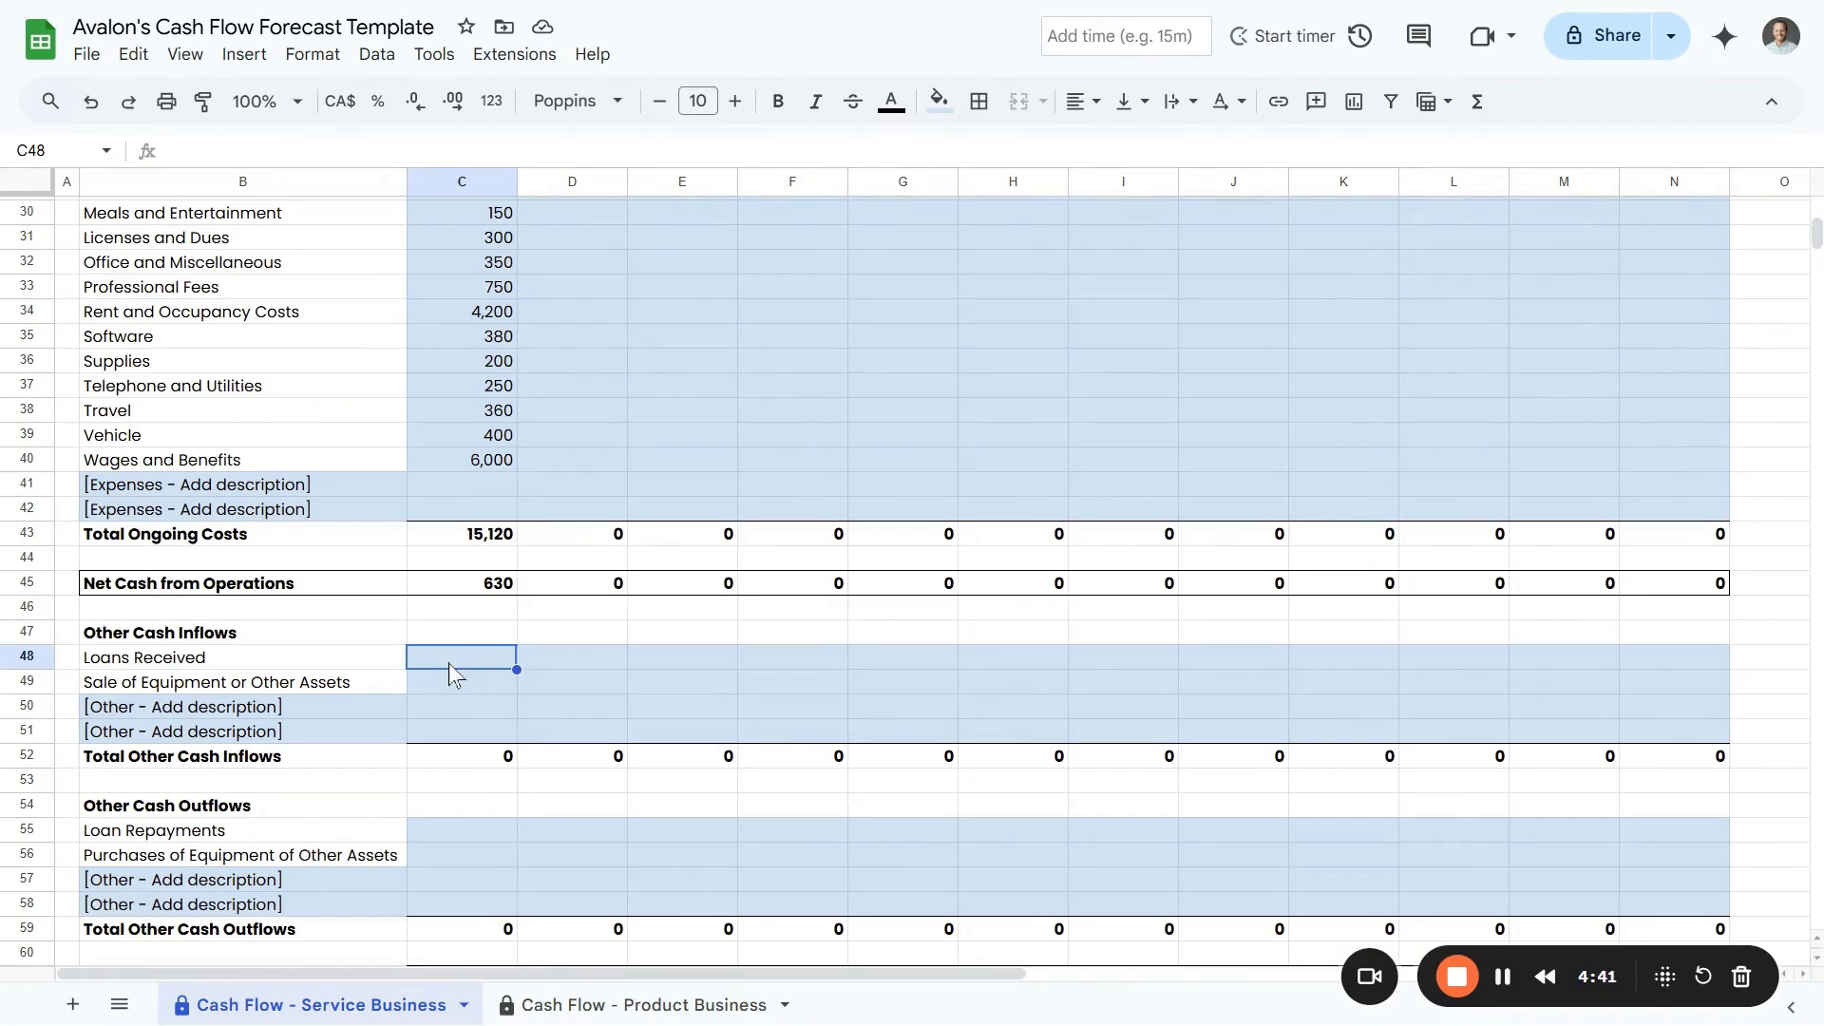
Record a 20,000 January loan received and check the closing cash balance formula
text(20000)
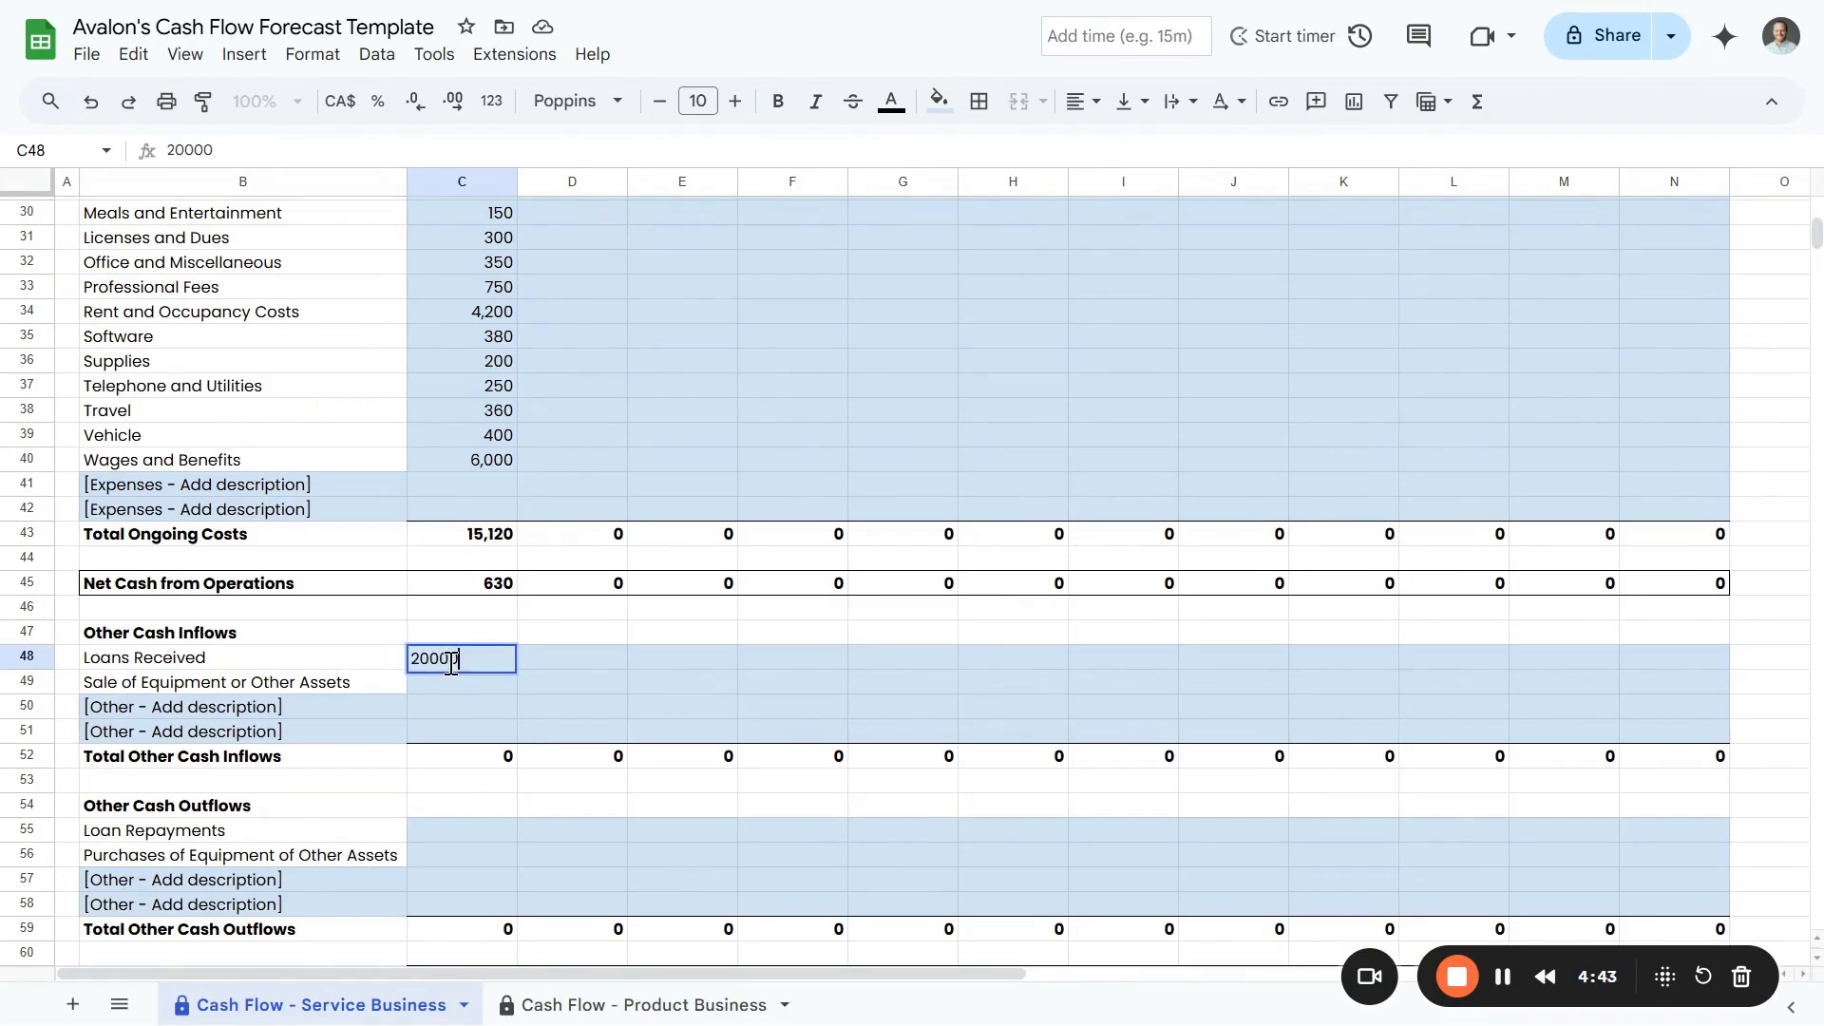
key(Return)
scroll(449, 663, down, 2)
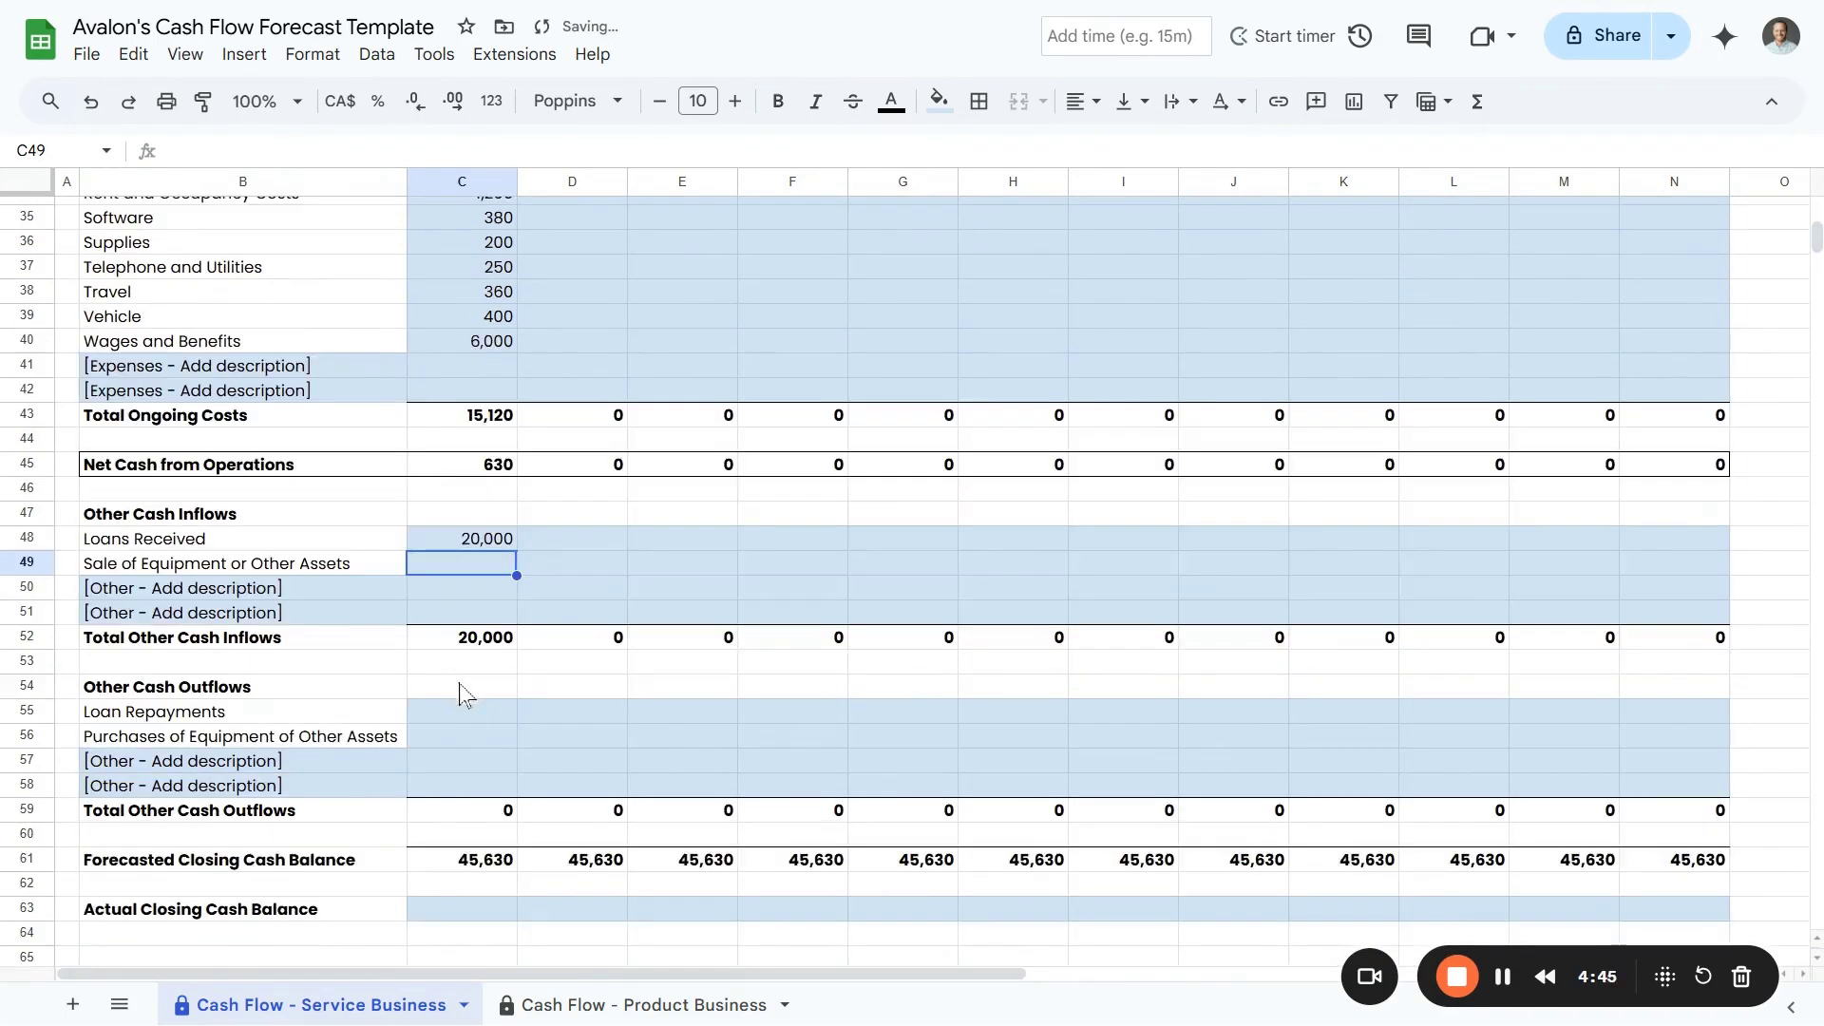
click(478, 864)
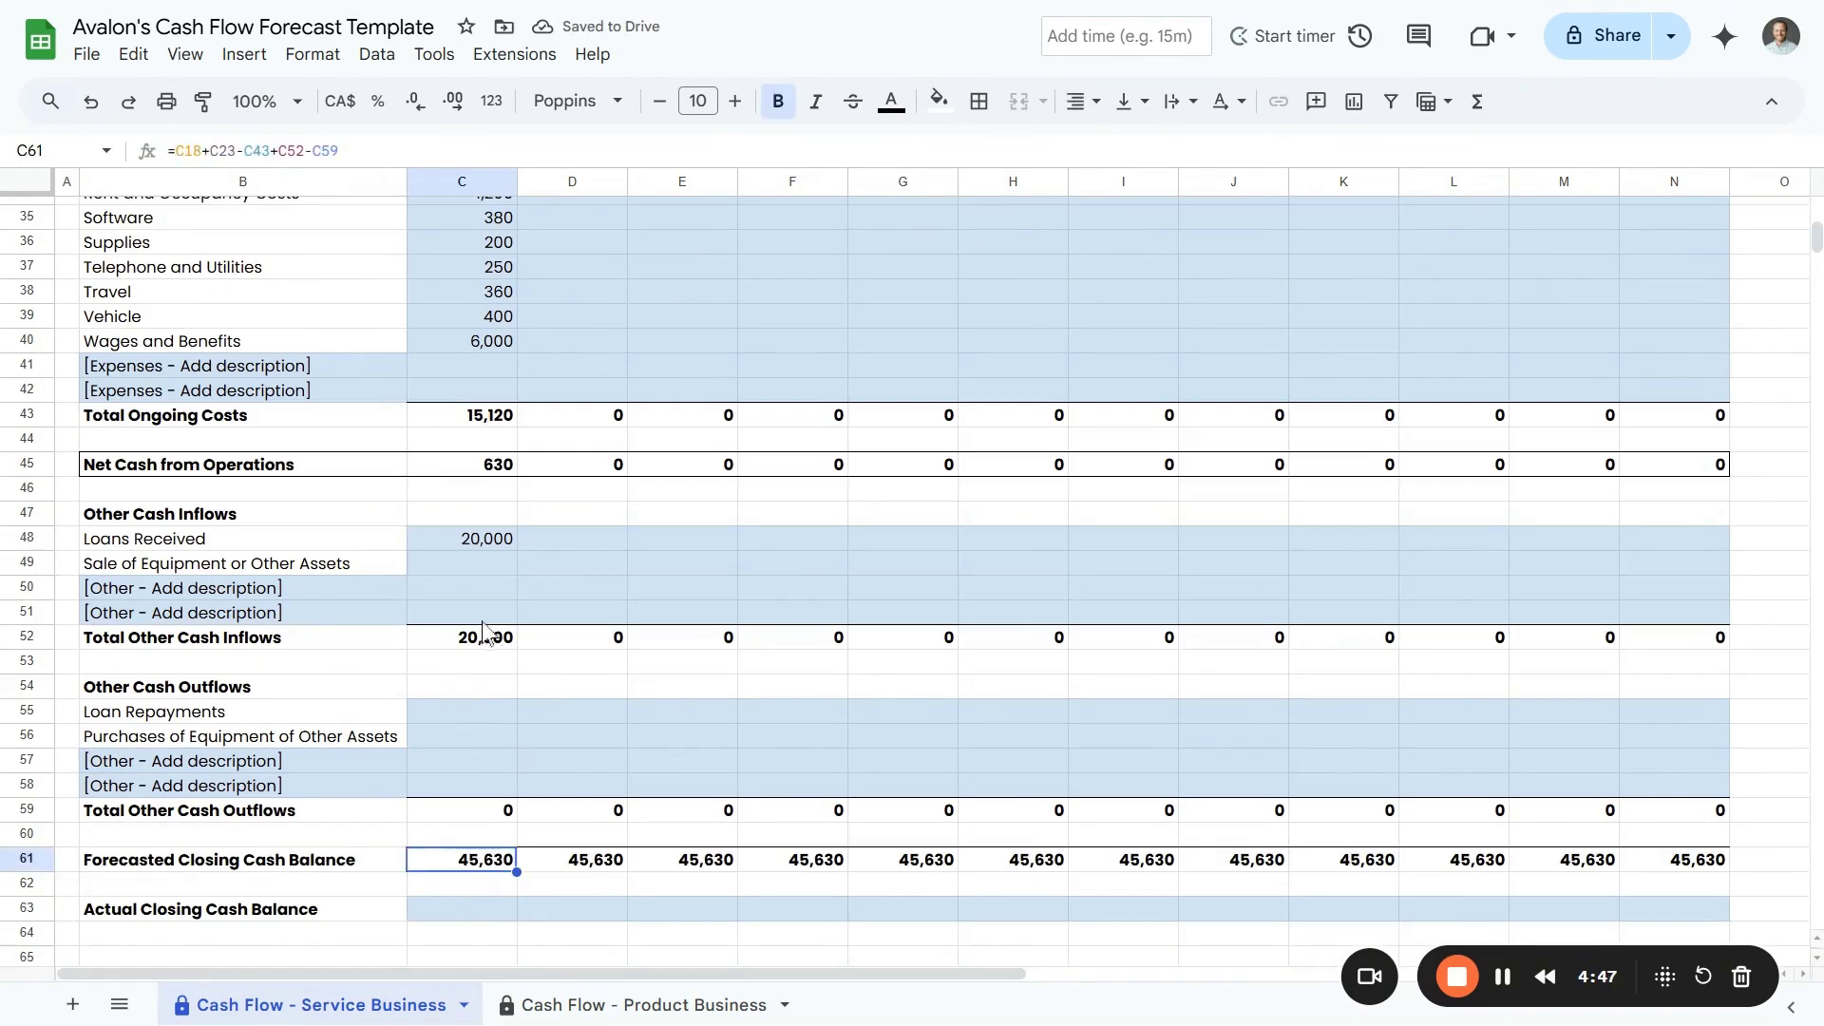
click(456, 568)
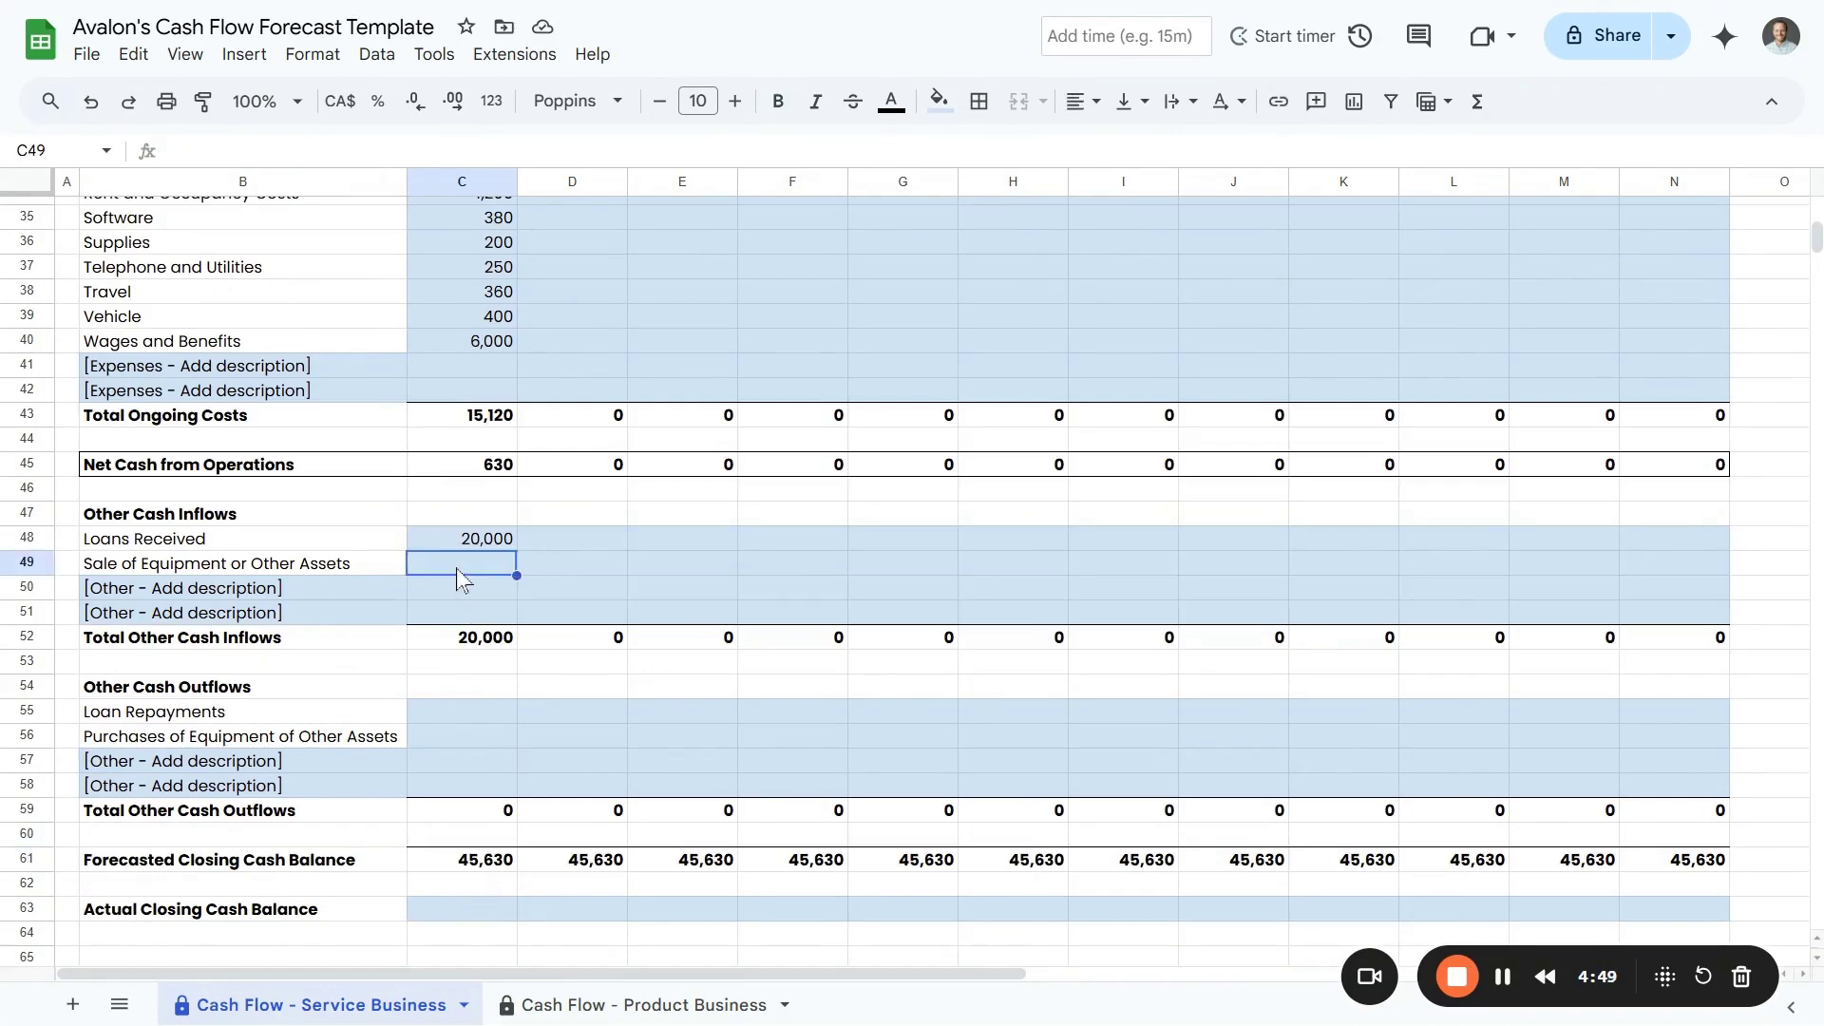
click(345, 596)
click(351, 618)
click(338, 588)
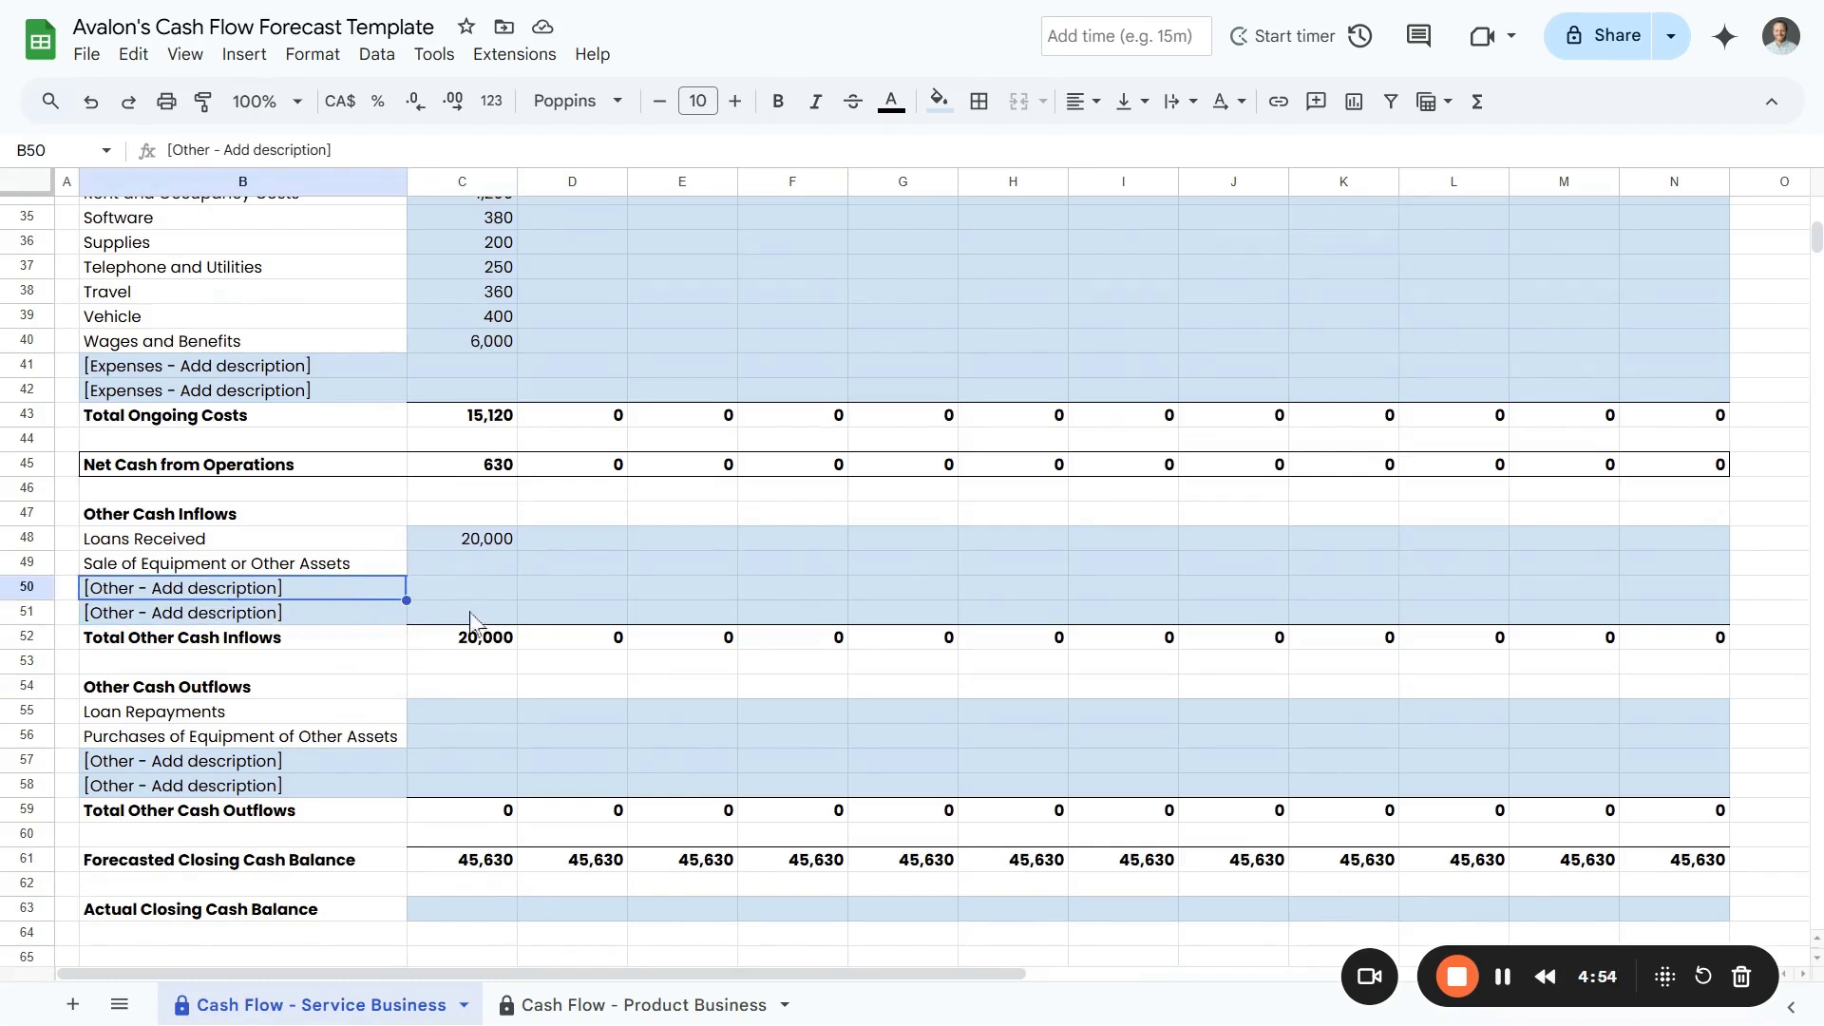
Enter a 1,000 loan repayment and a 16,000 equipment purchase for January
click(465, 727)
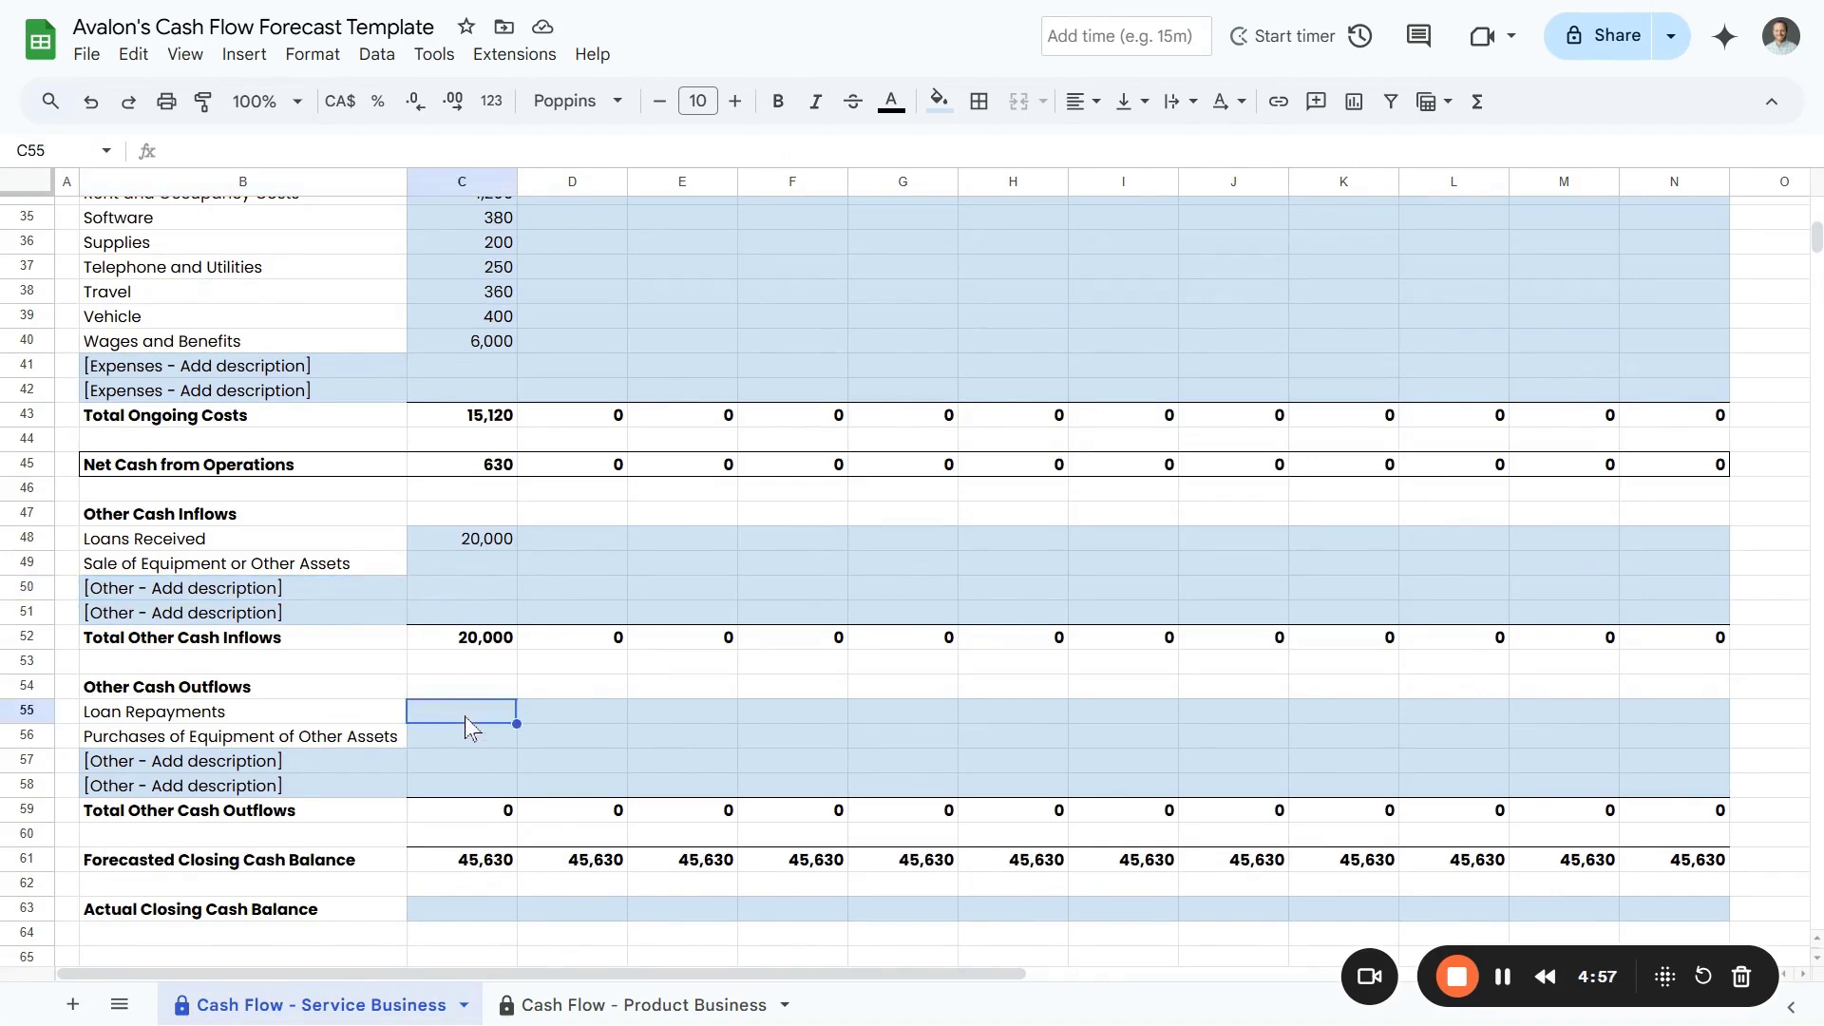
text(1000)
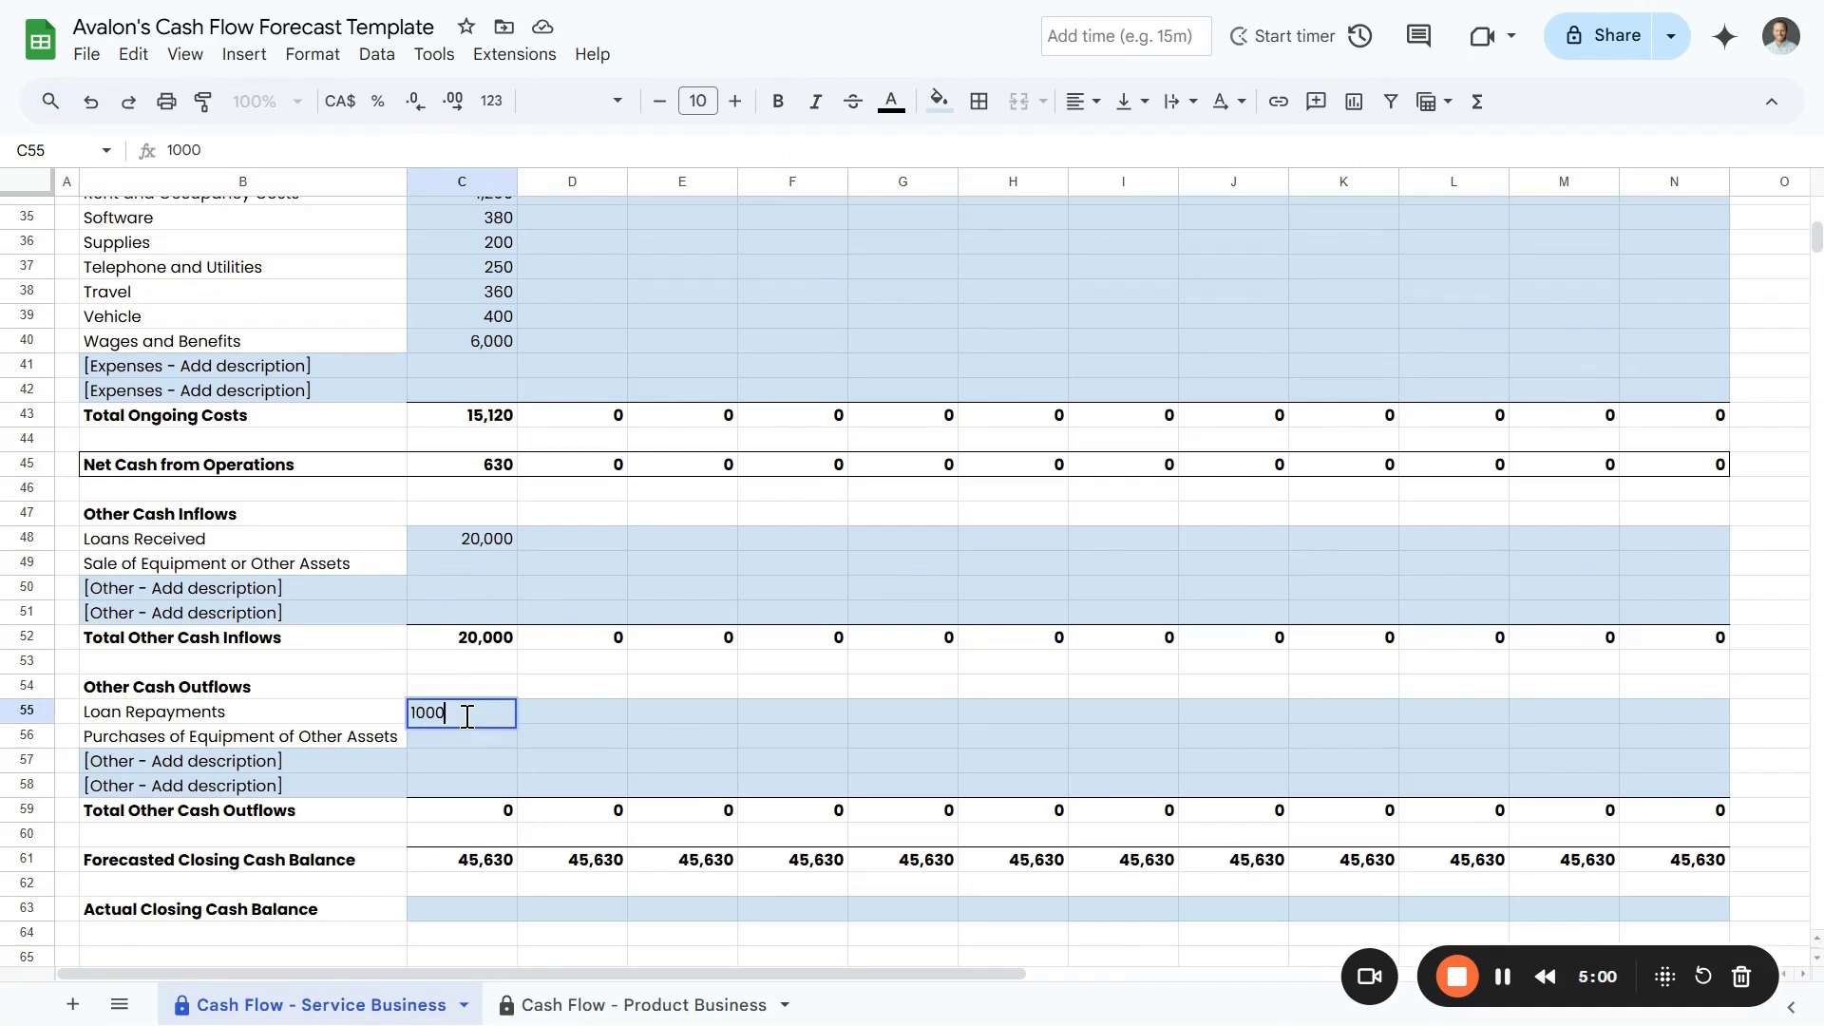
key(Return)
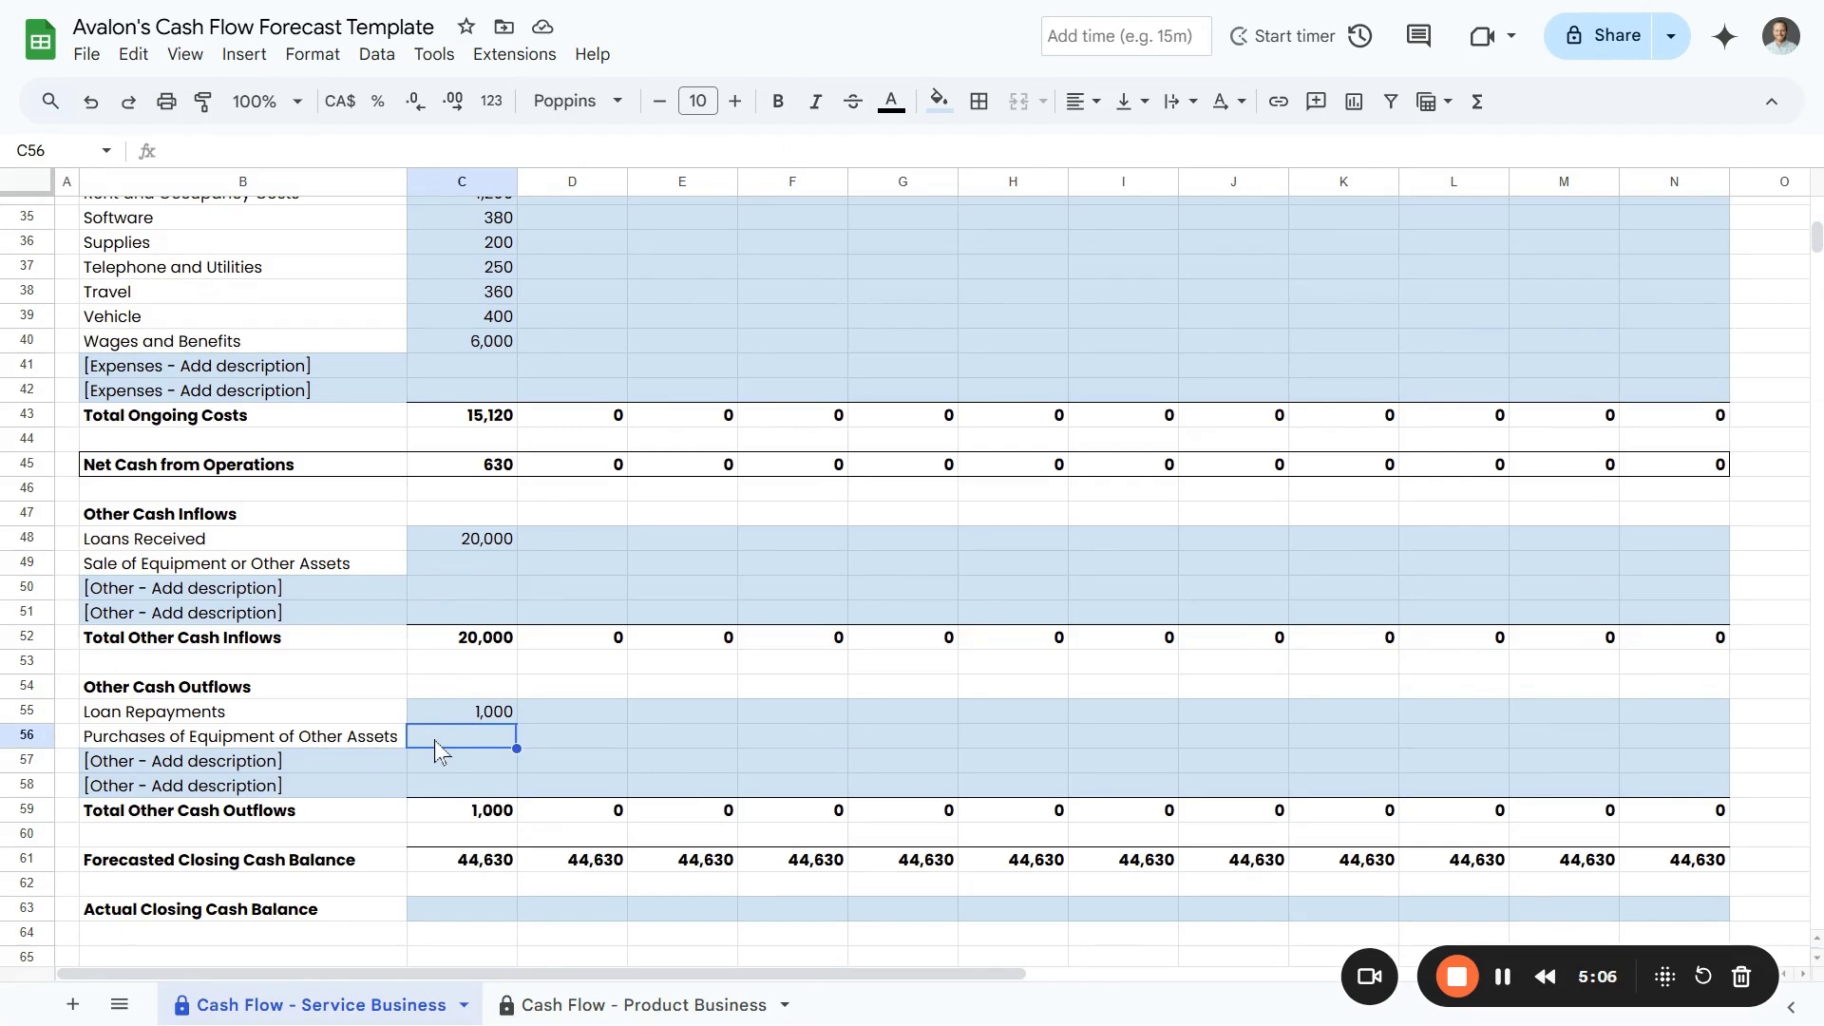
text(16000)
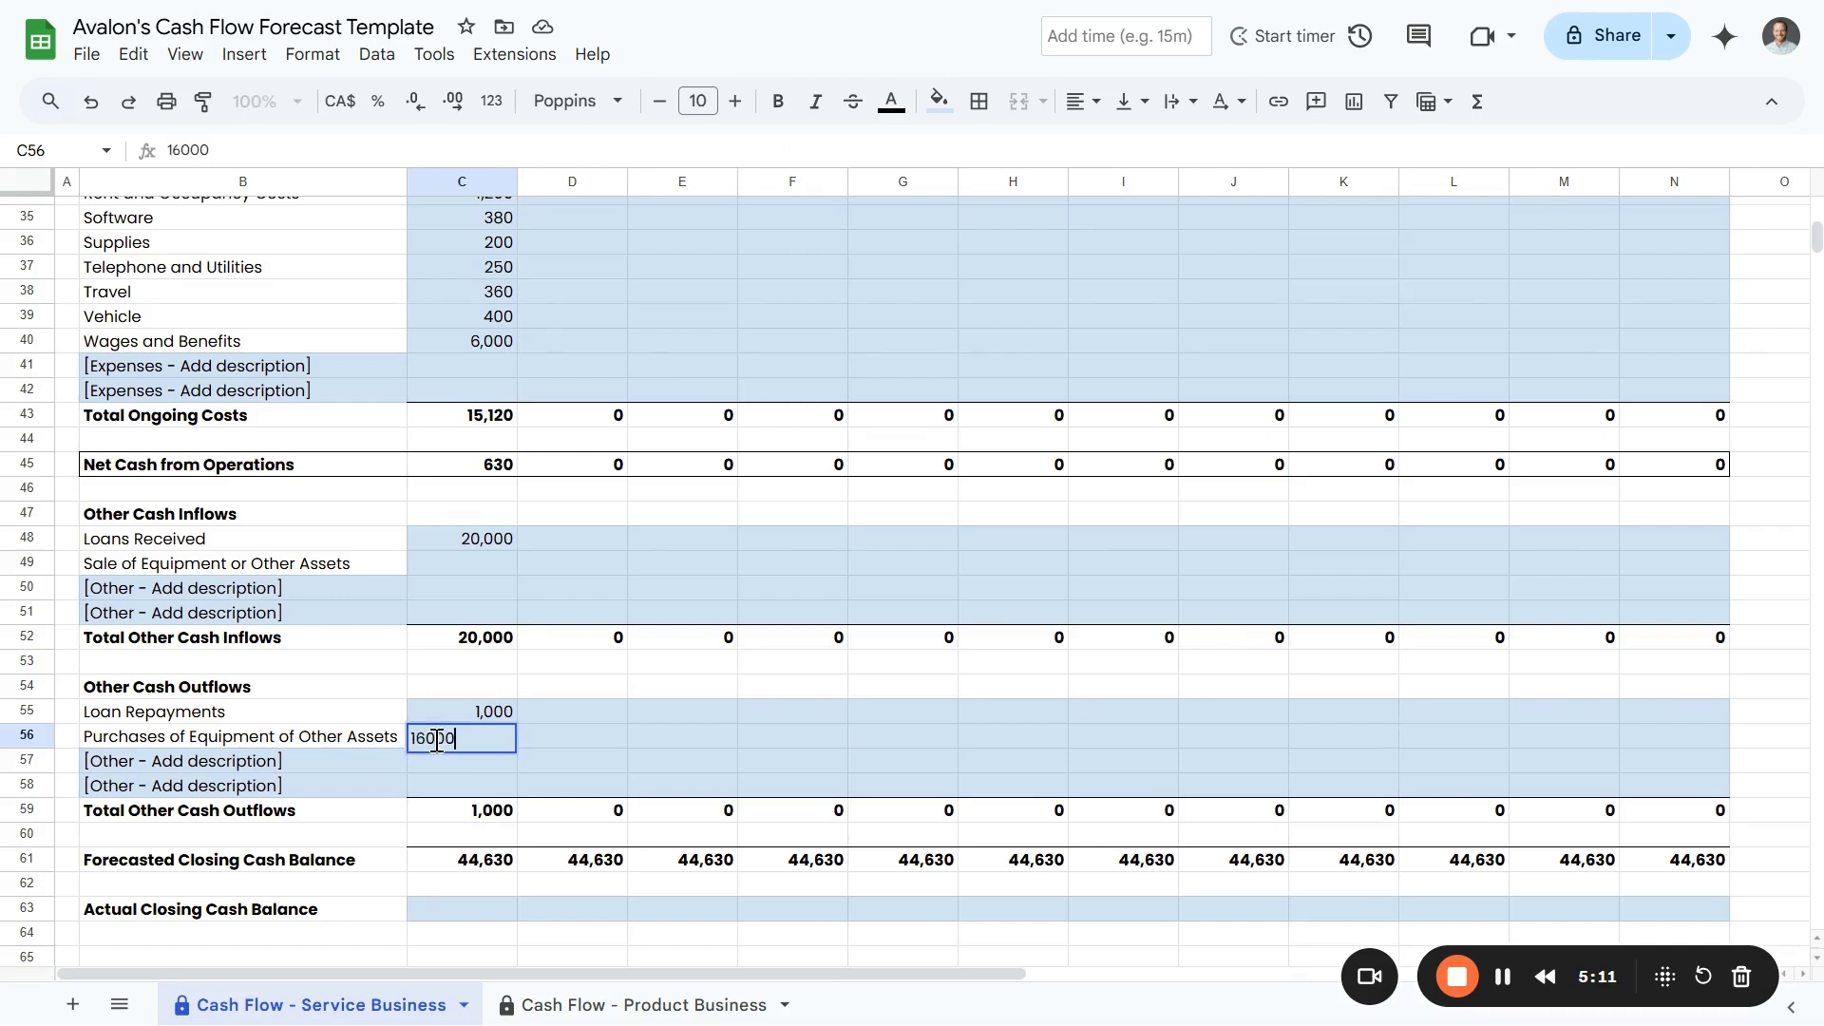
key(Return)
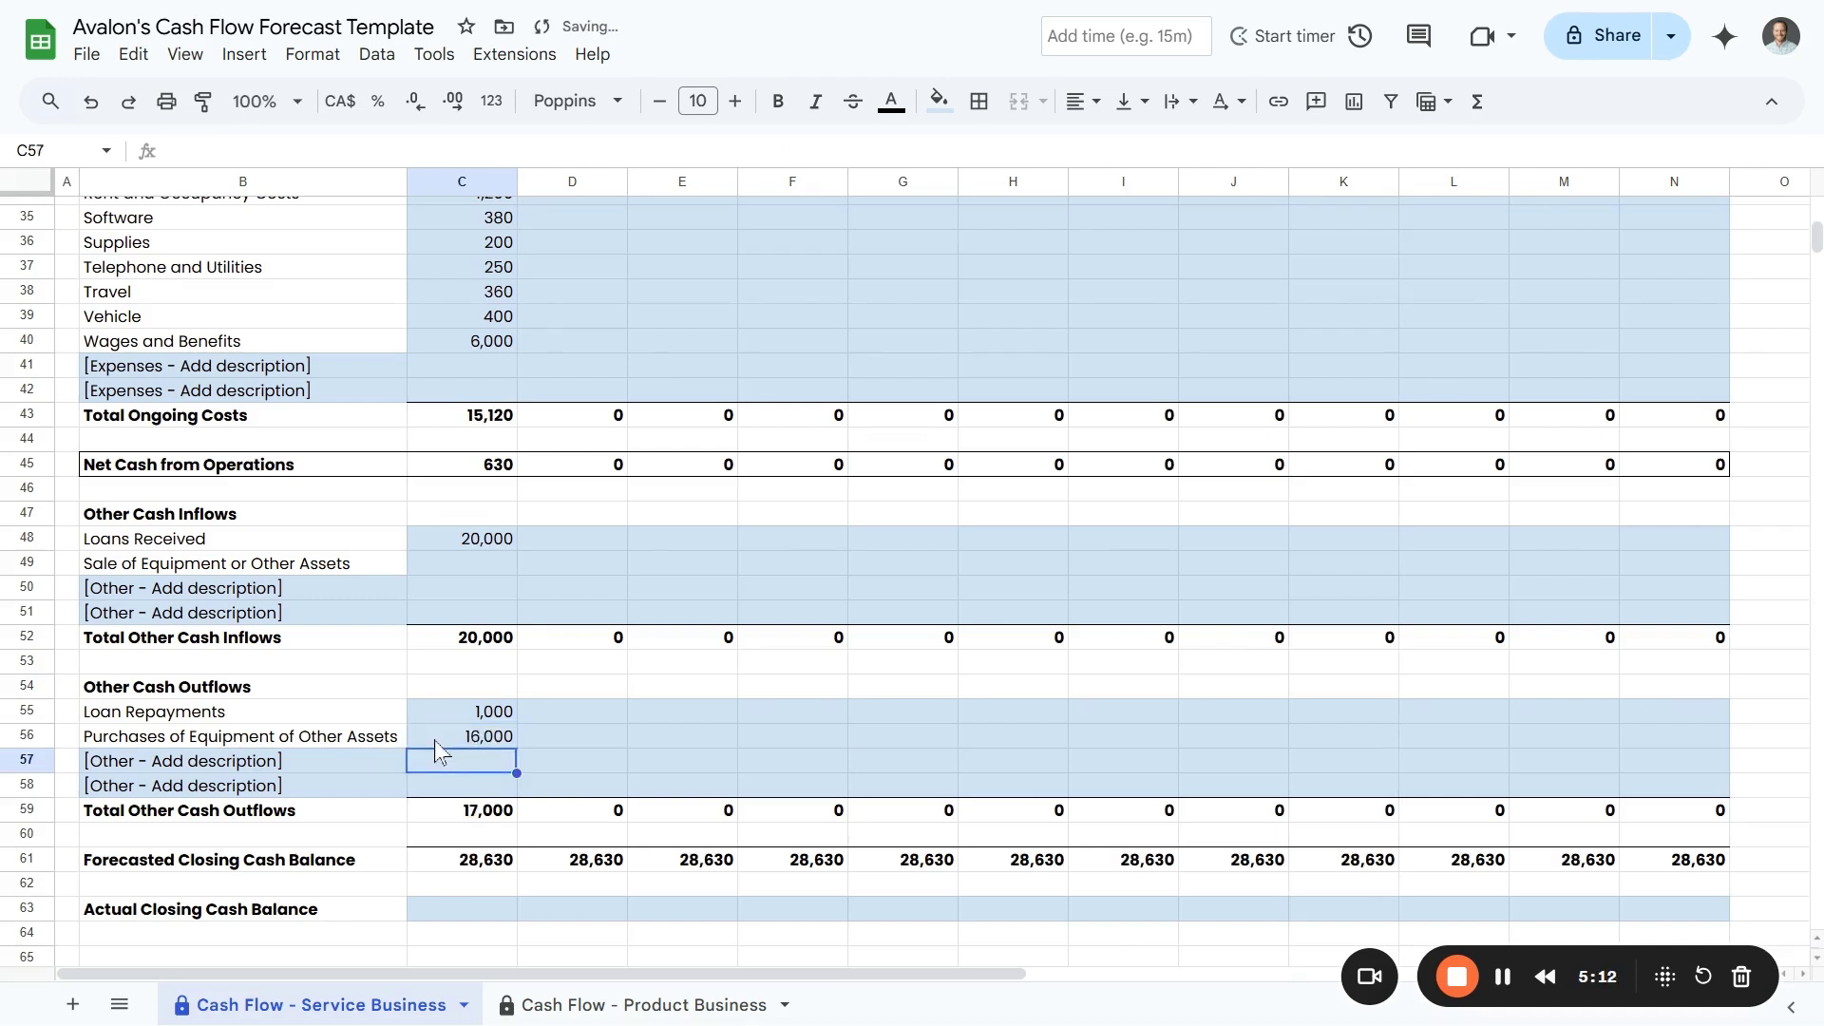
click(465, 817)
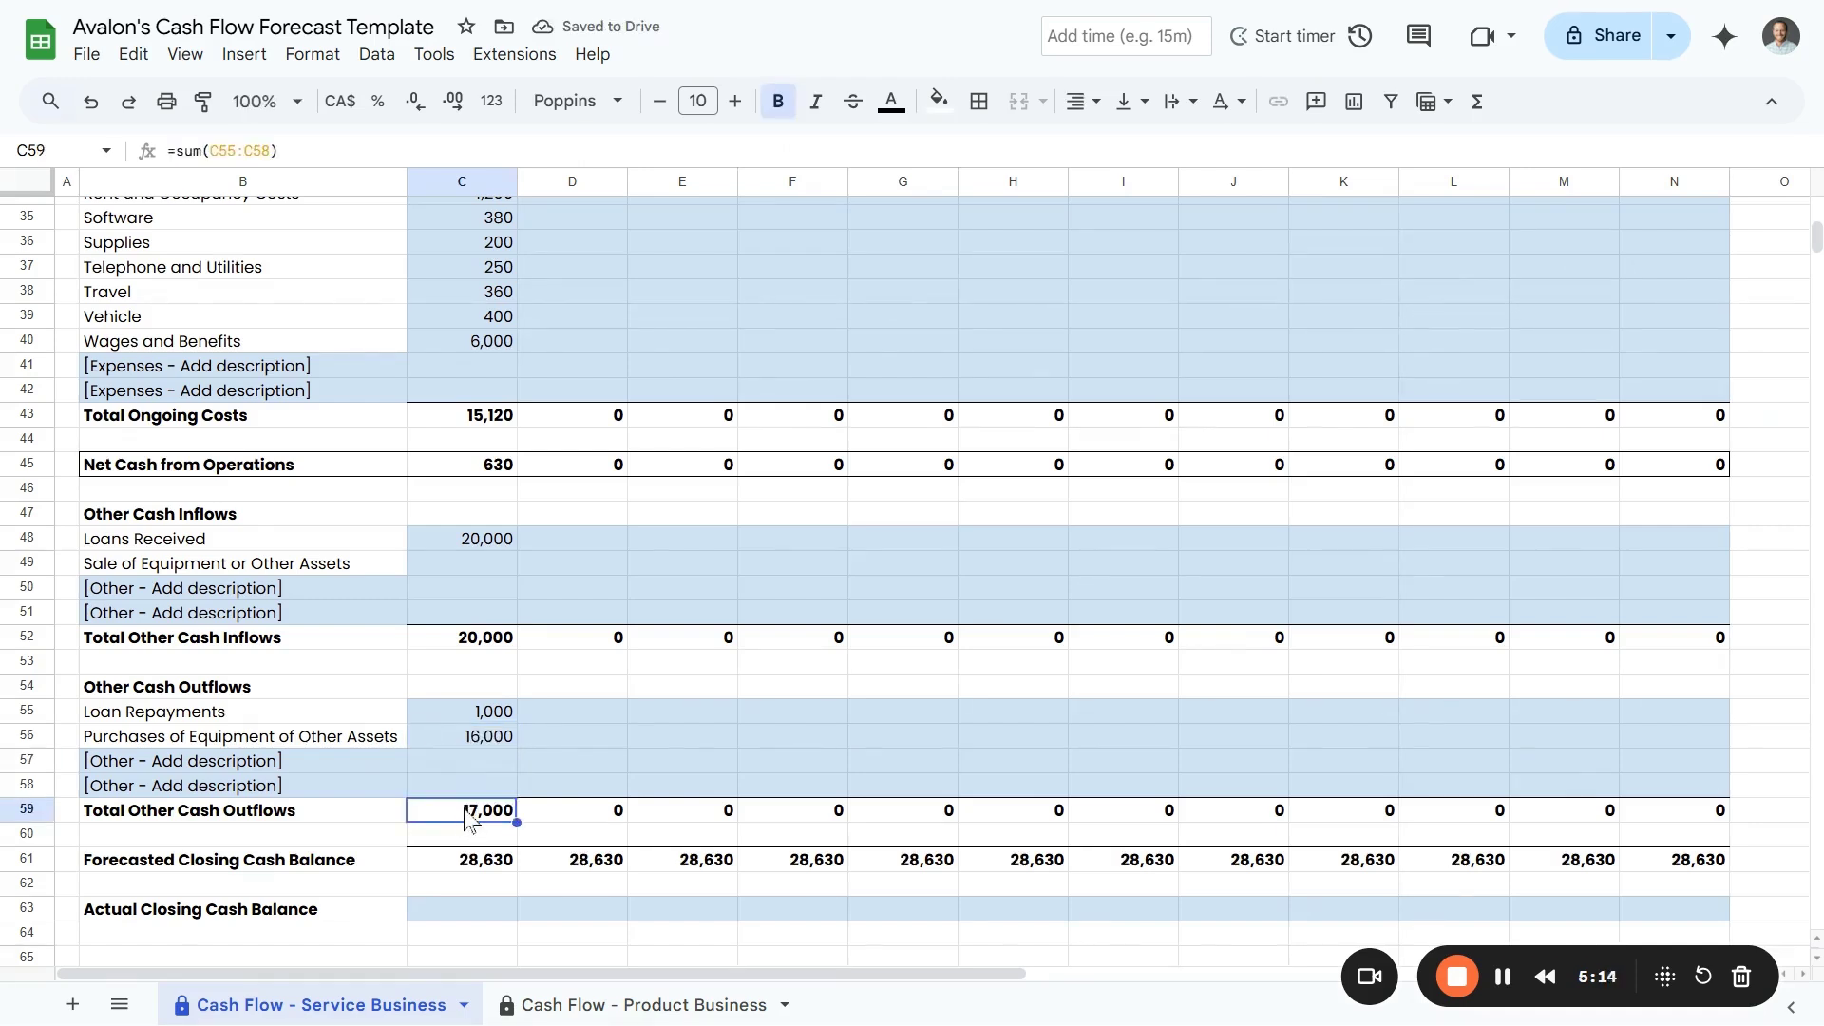
click(473, 860)
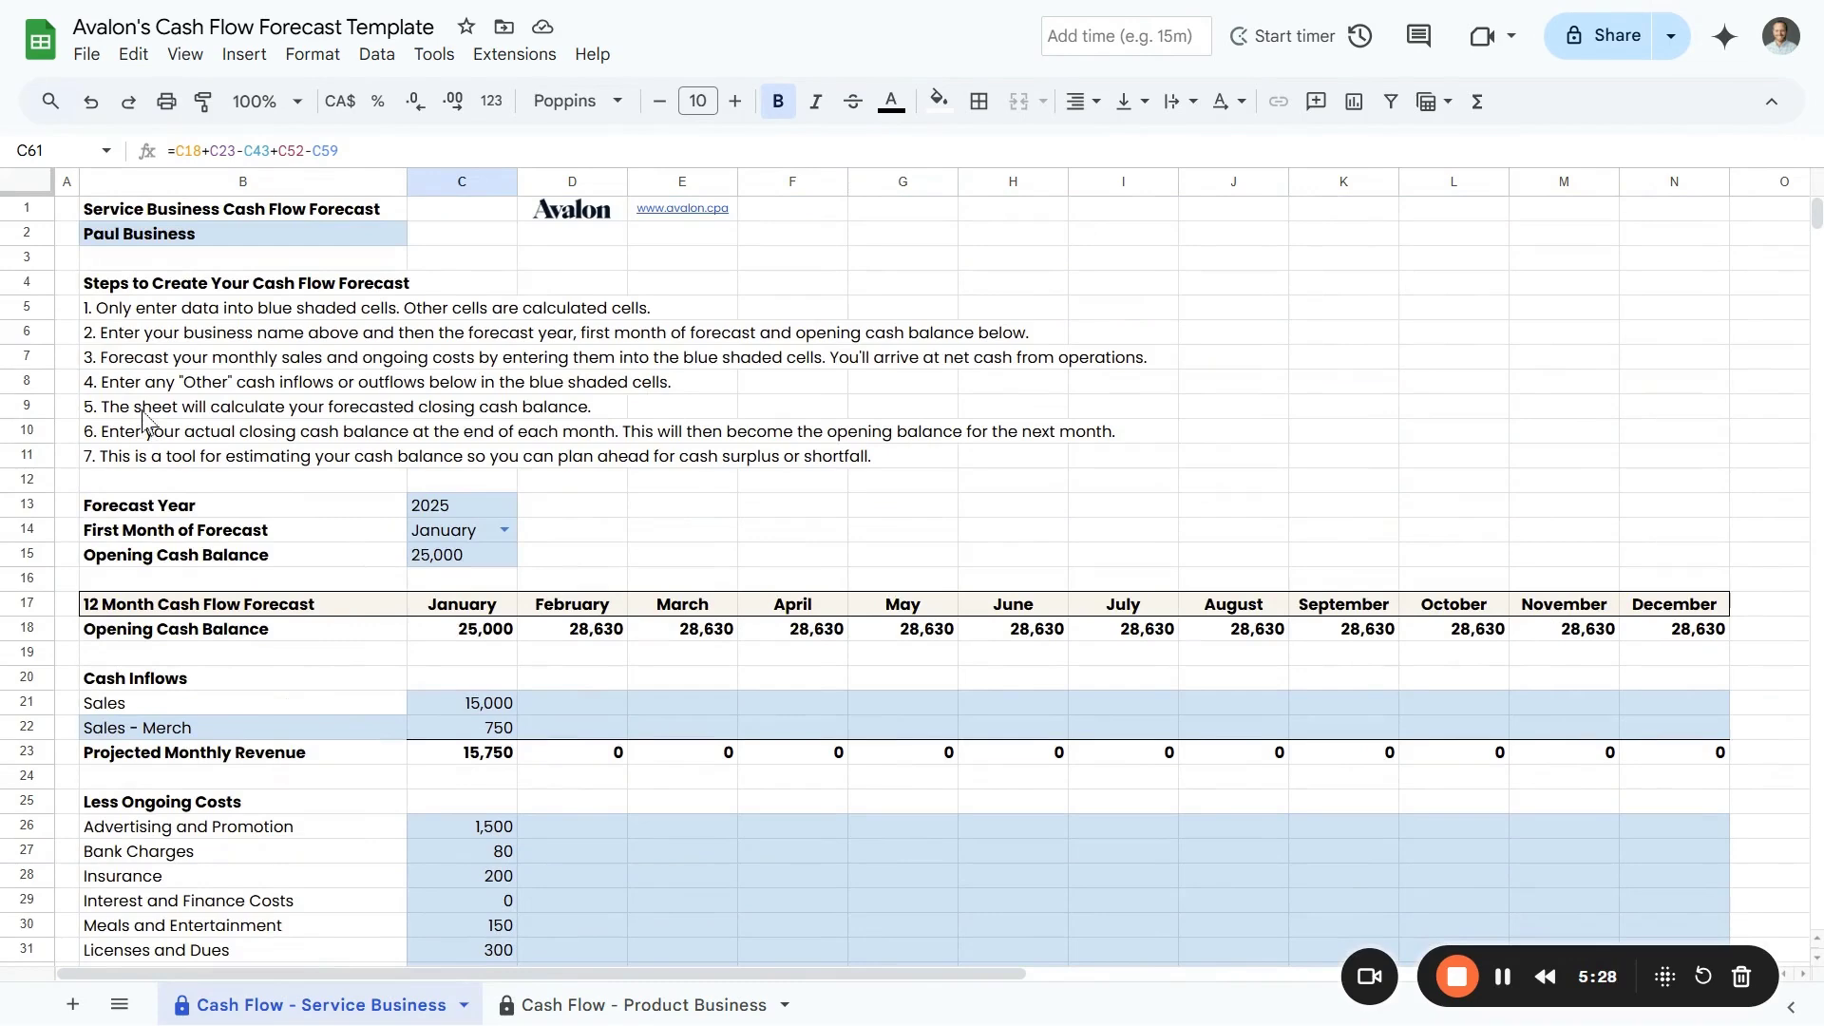
click(143, 410)
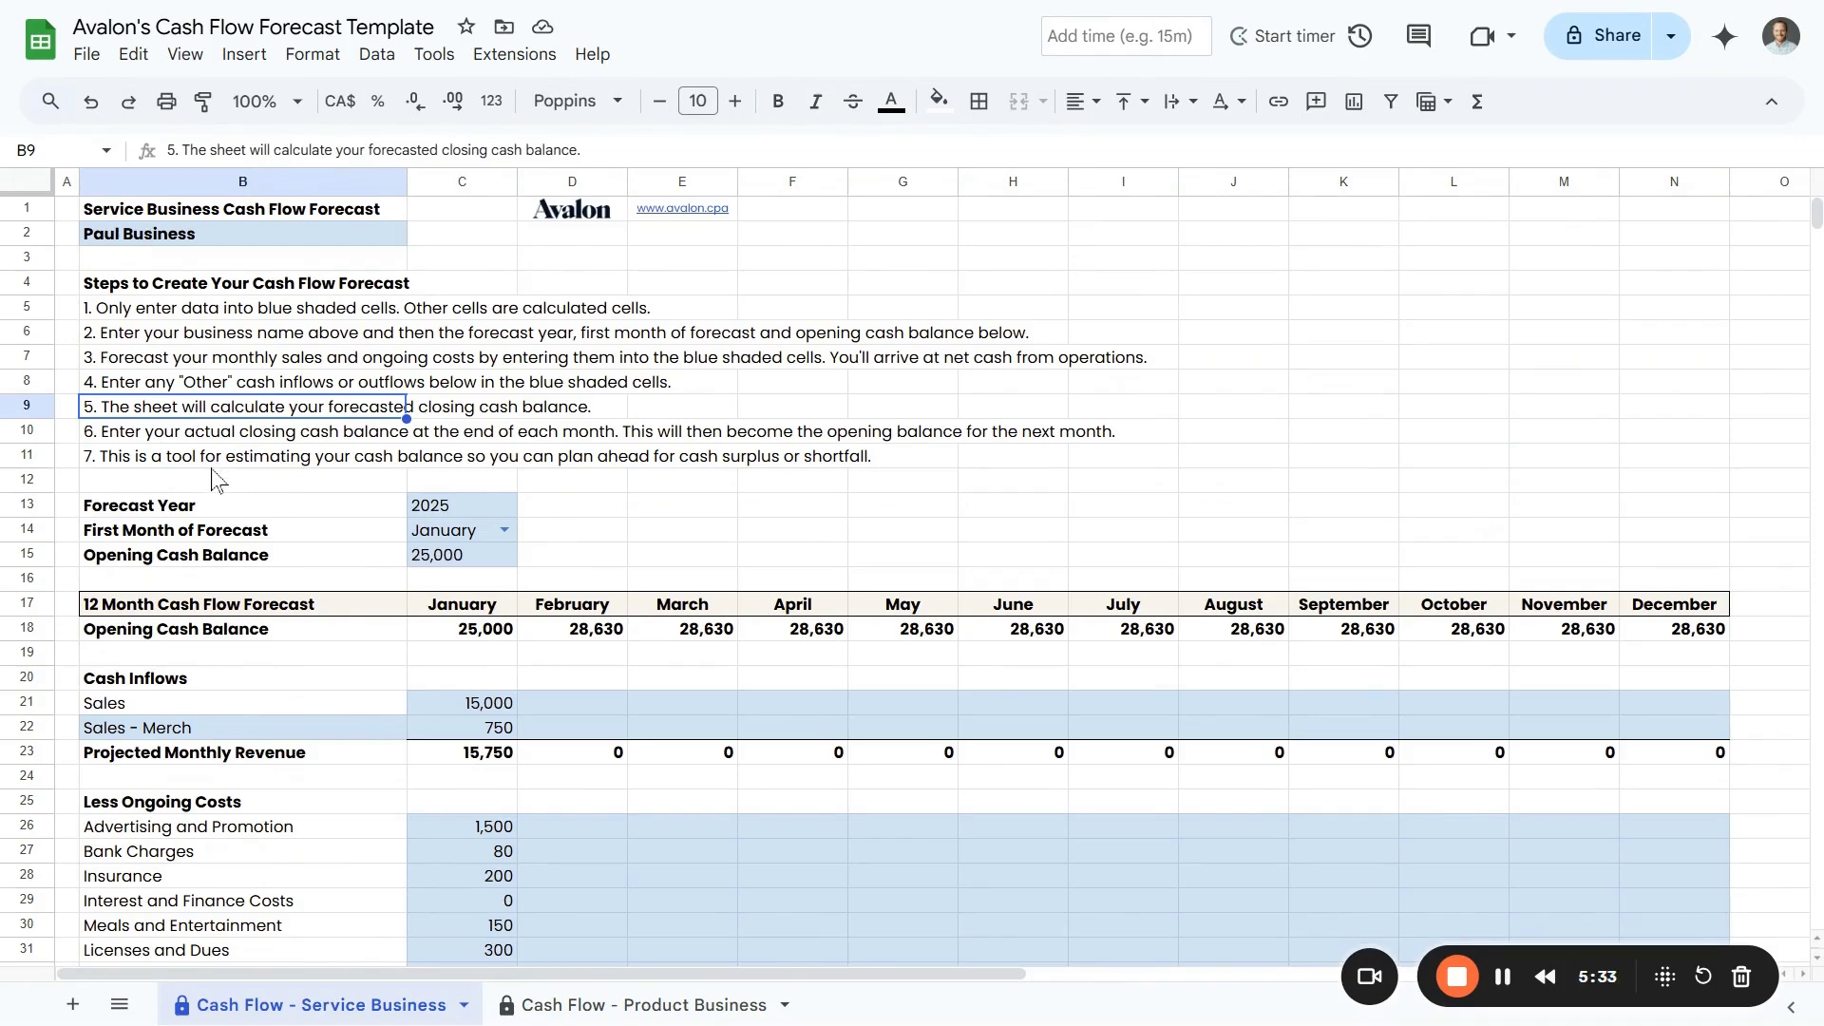
scroll(228, 472, down, 10)
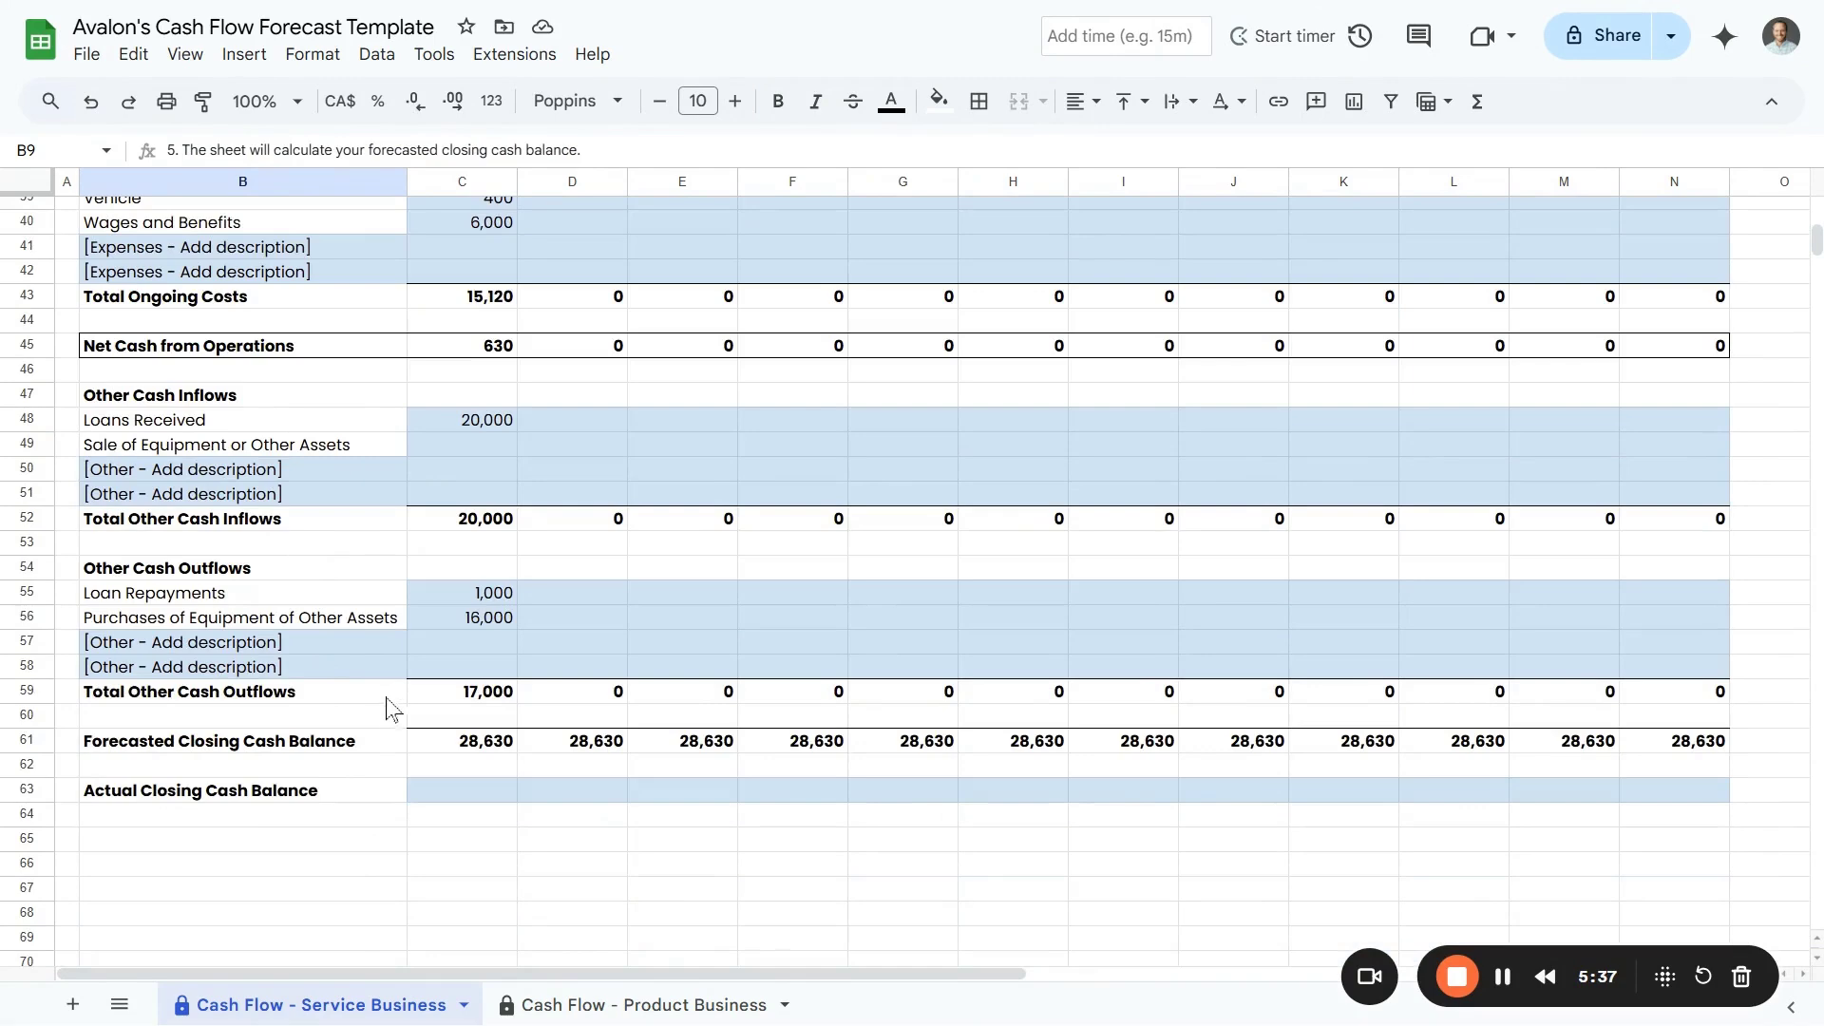
click(480, 800)
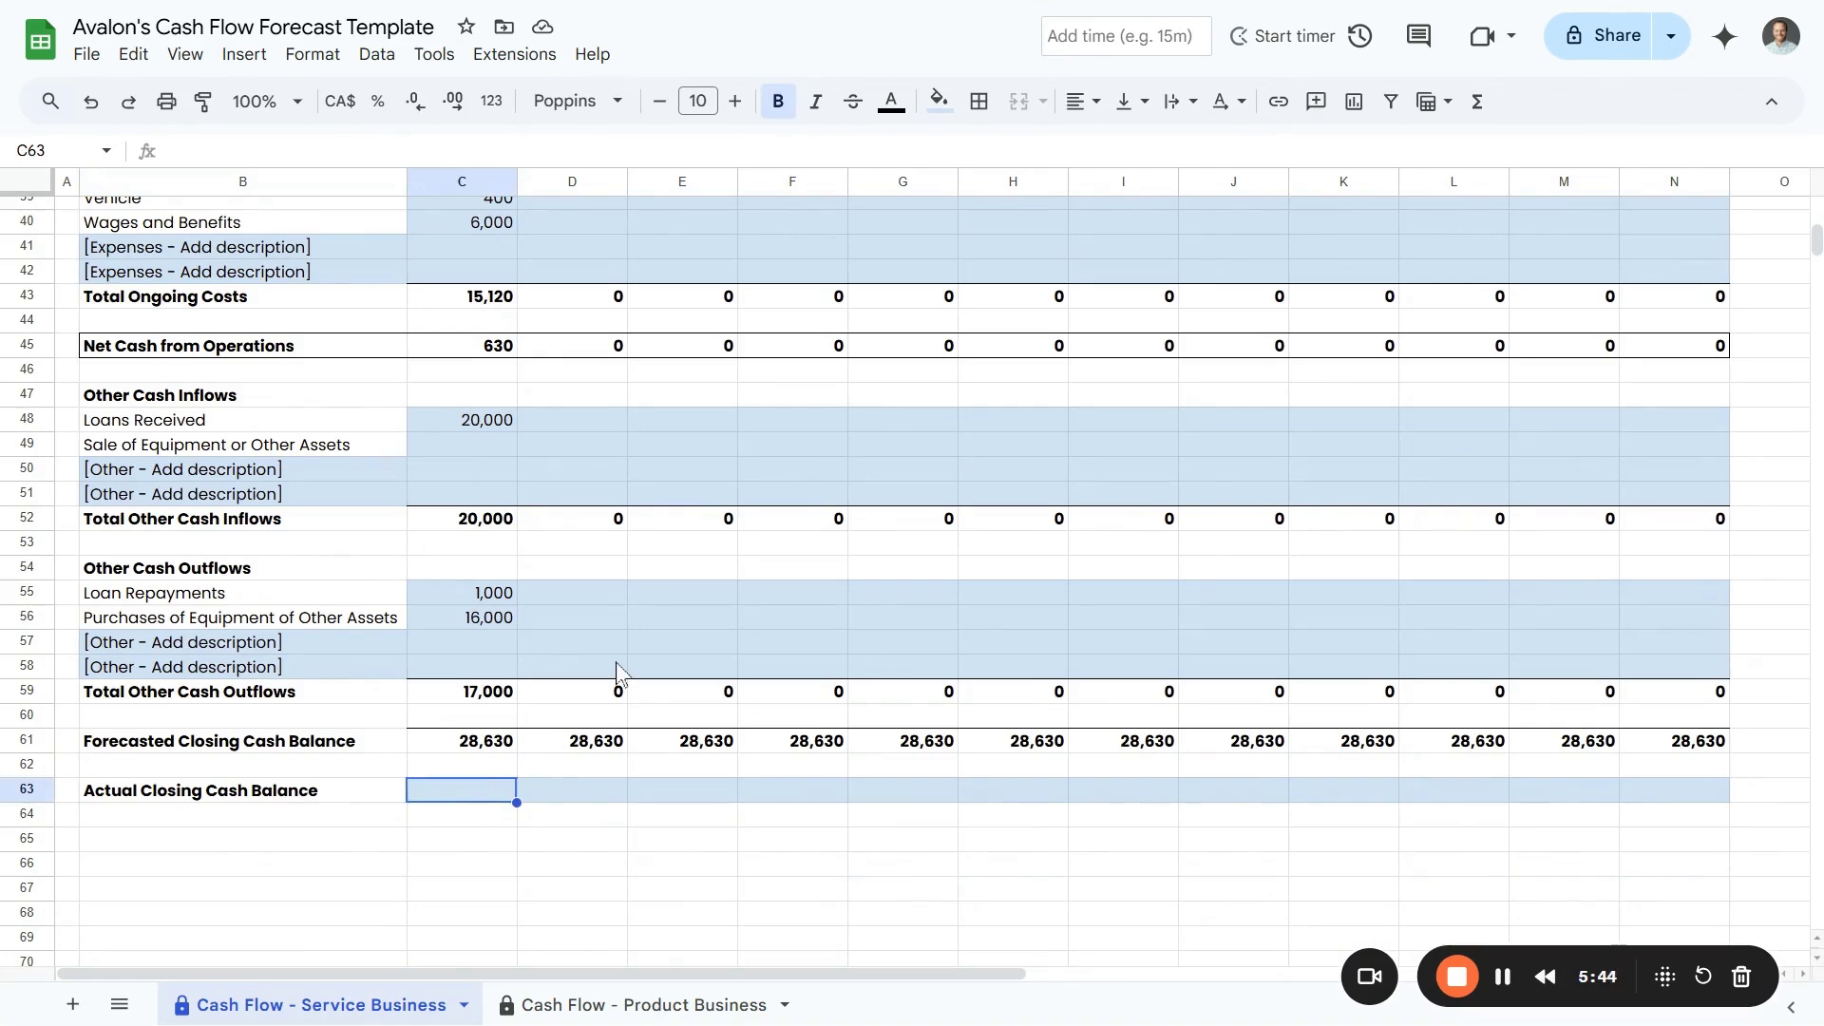
Enter 31,000 as January's actual closing cash balance in C63
scroll(617, 670, up, 9)
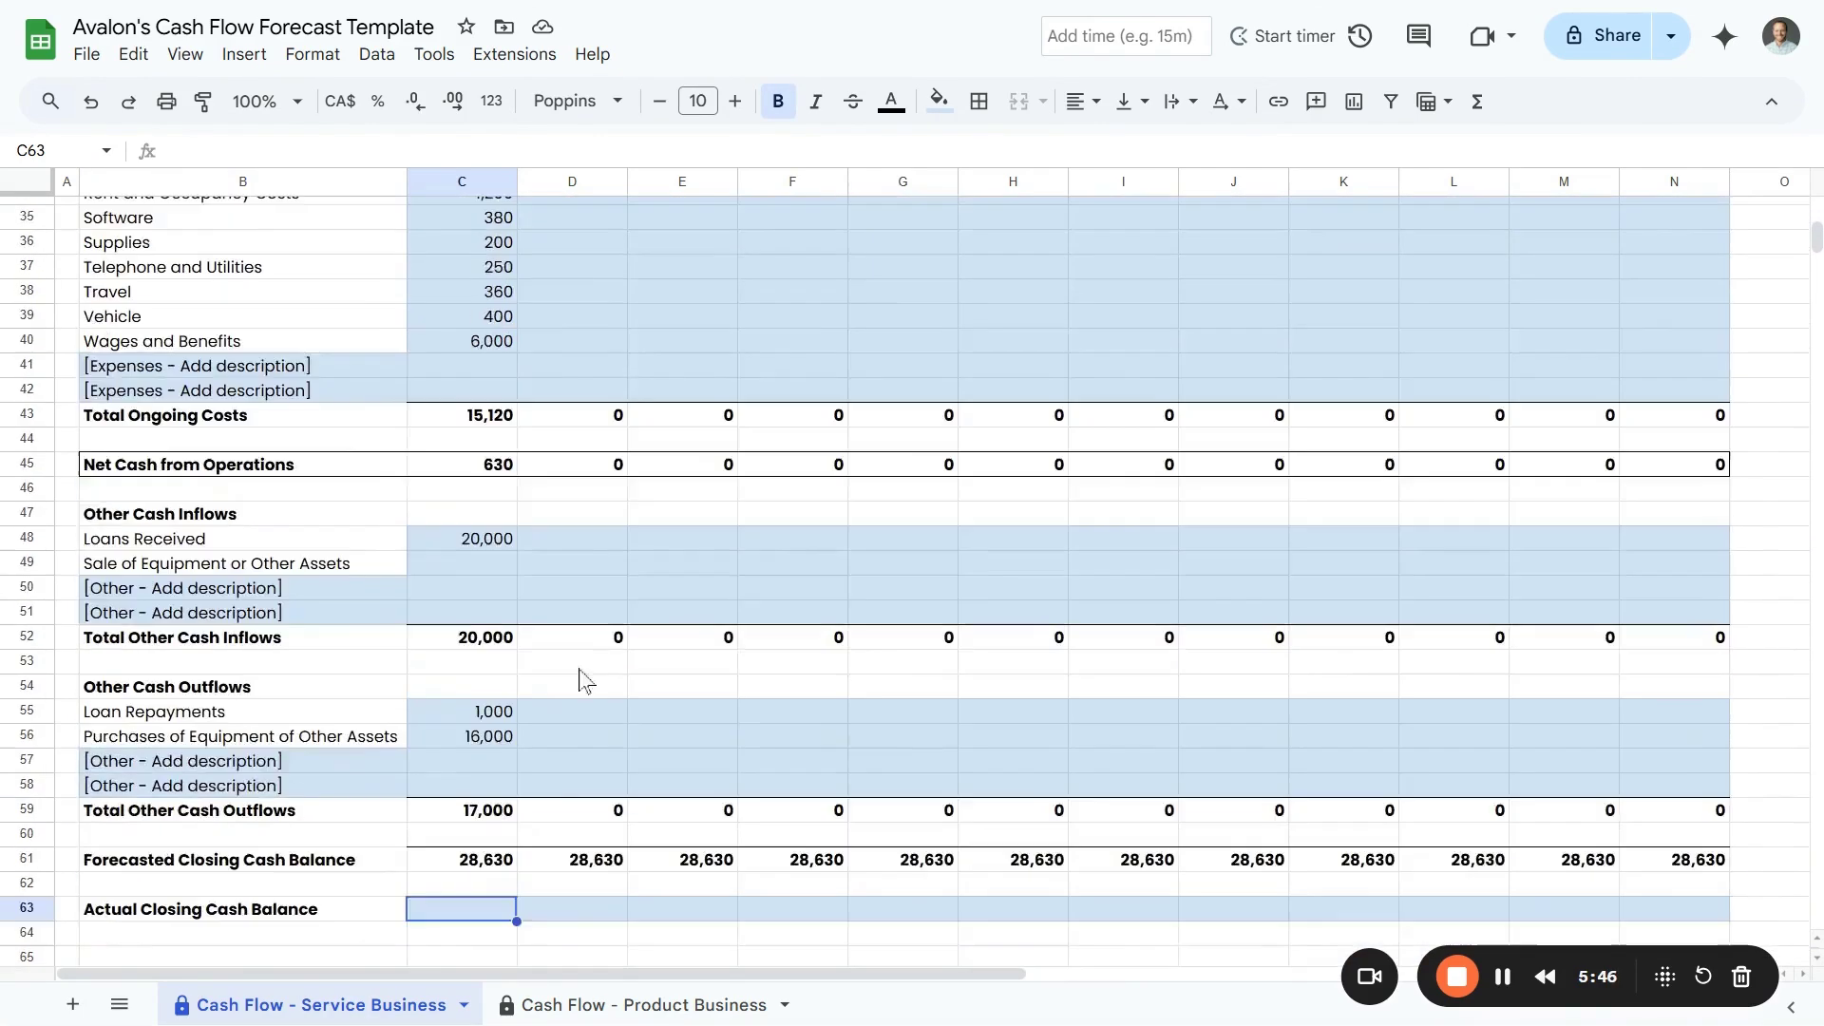
scroll(570, 741, down, 3)
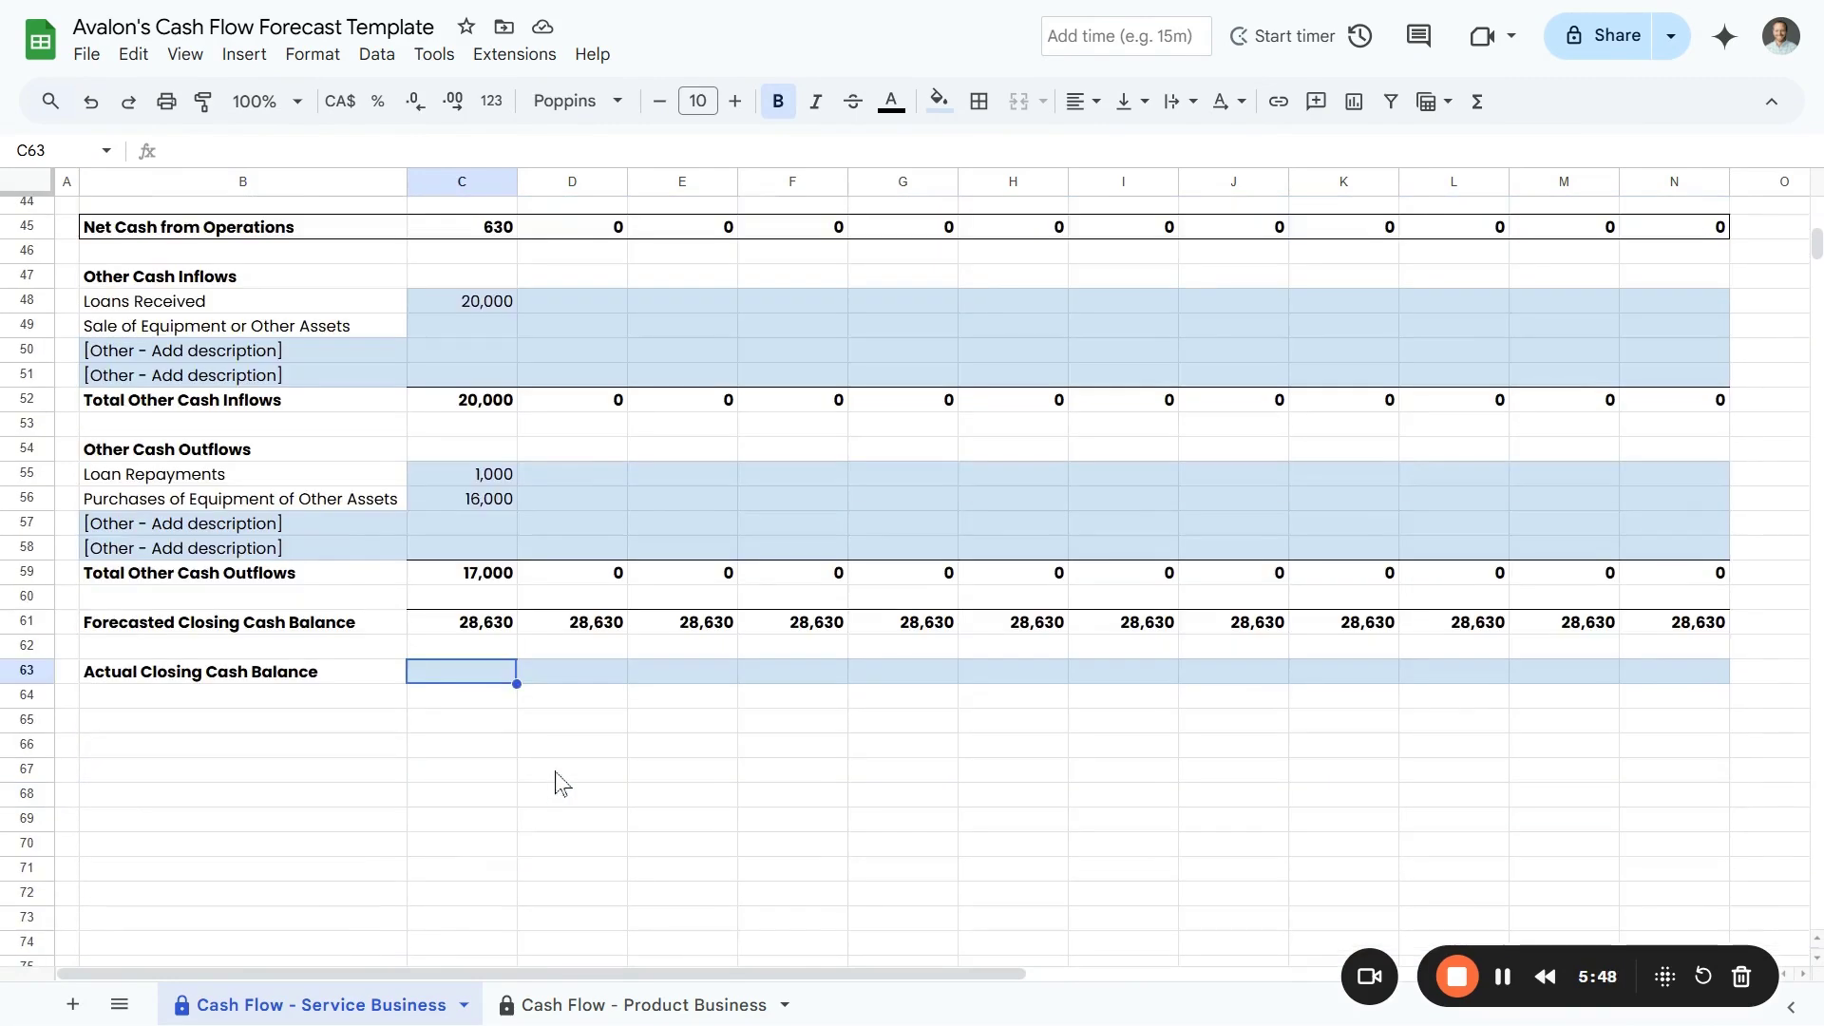
text(31000)
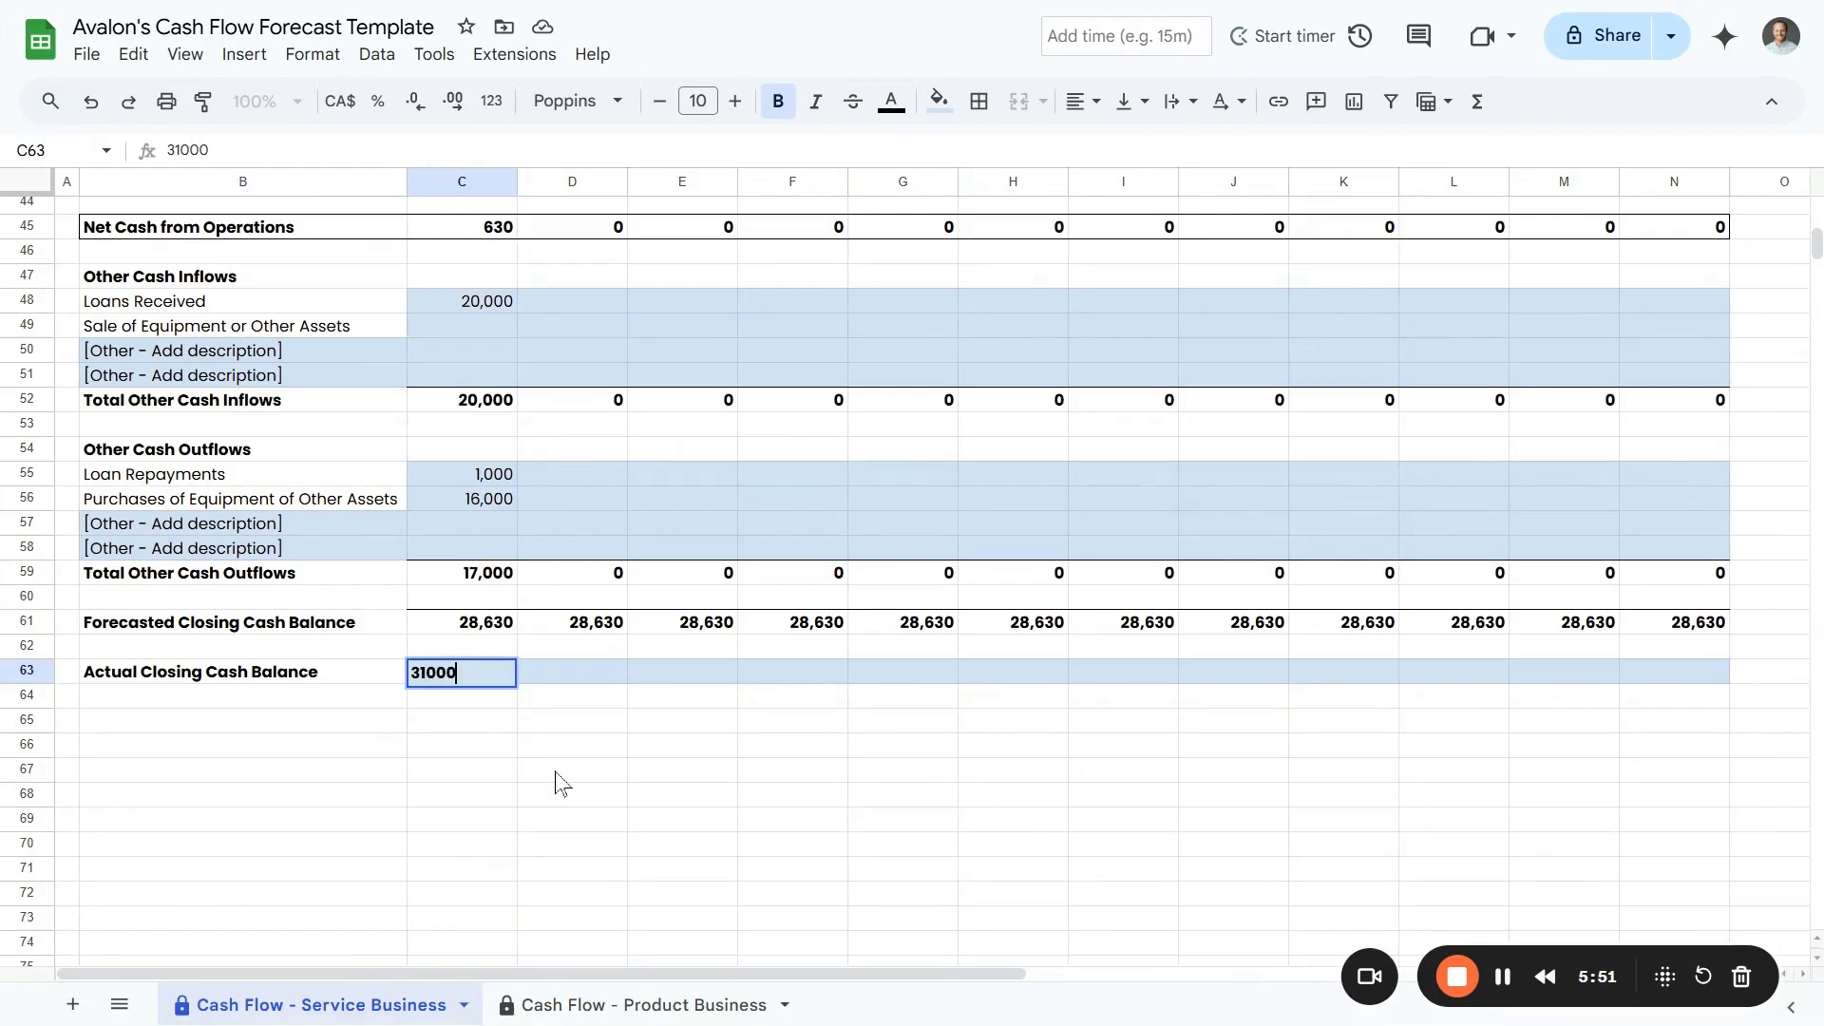
key(Return)
Check that February's opening balance formula in D18 draws from C63
scroll(569, 788, up, 12)
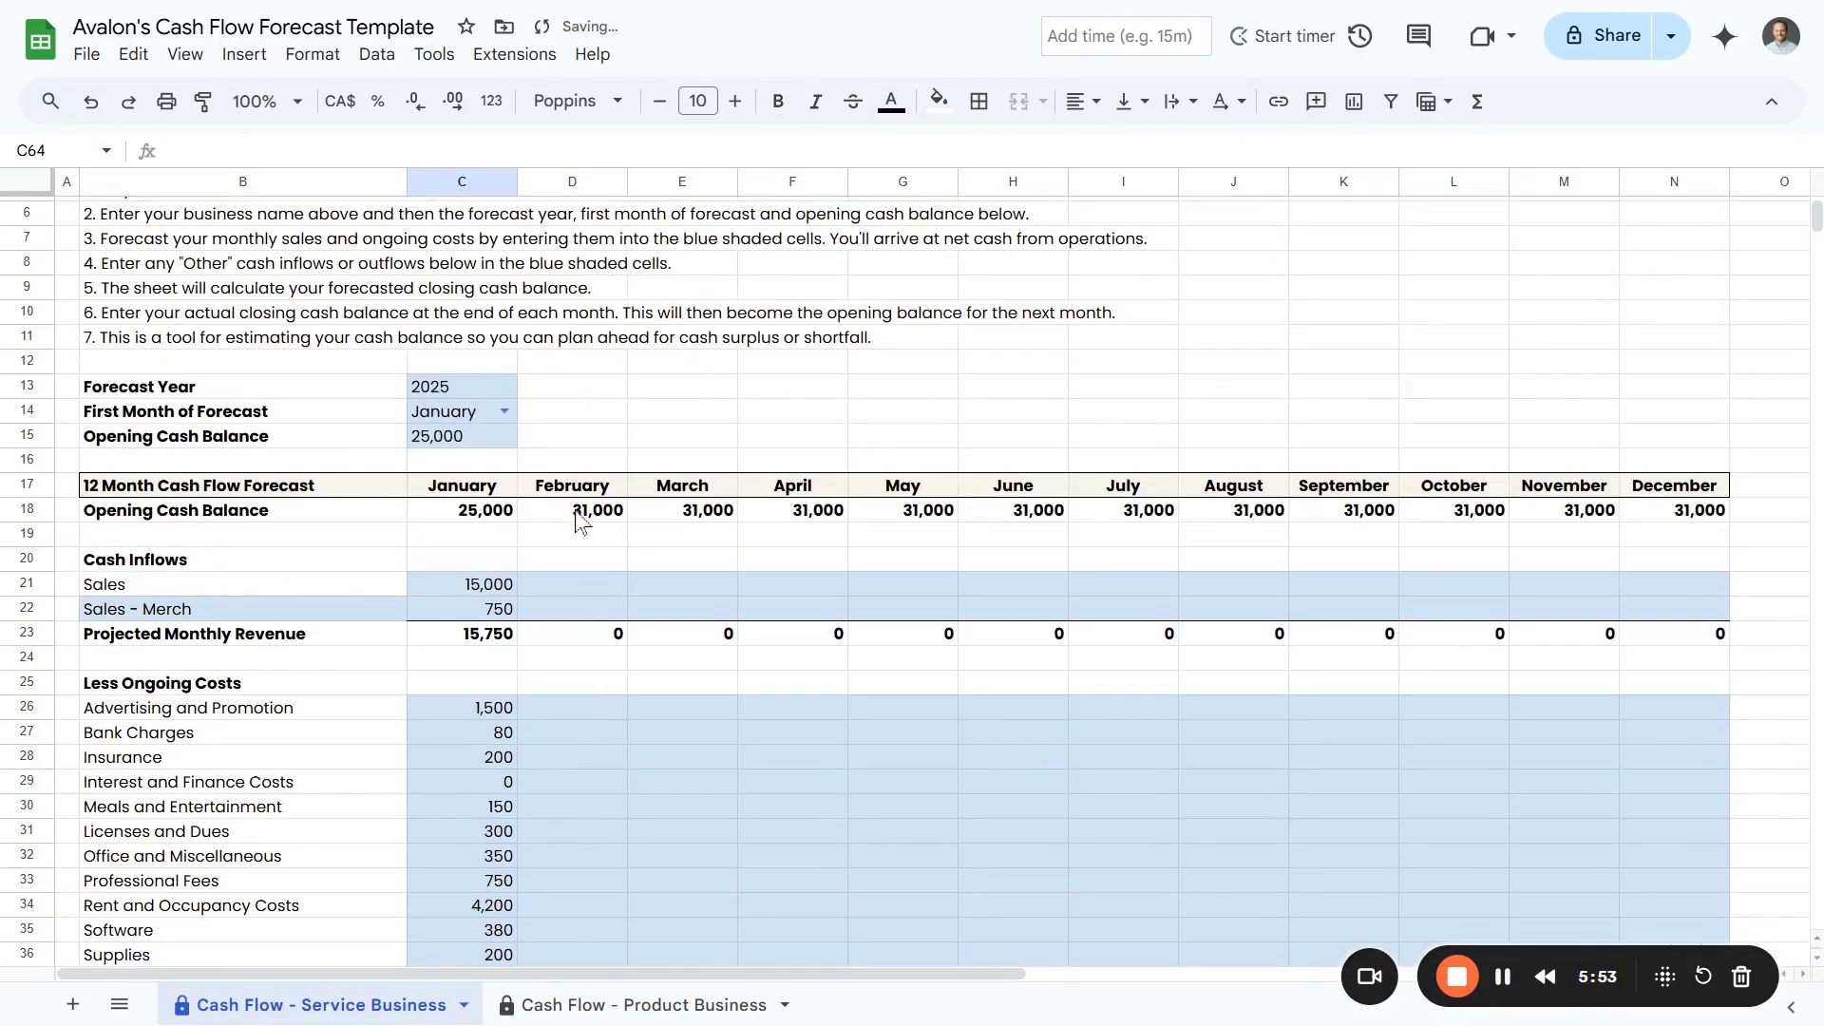
click(581, 513)
scroll(554, 608, down, 9)
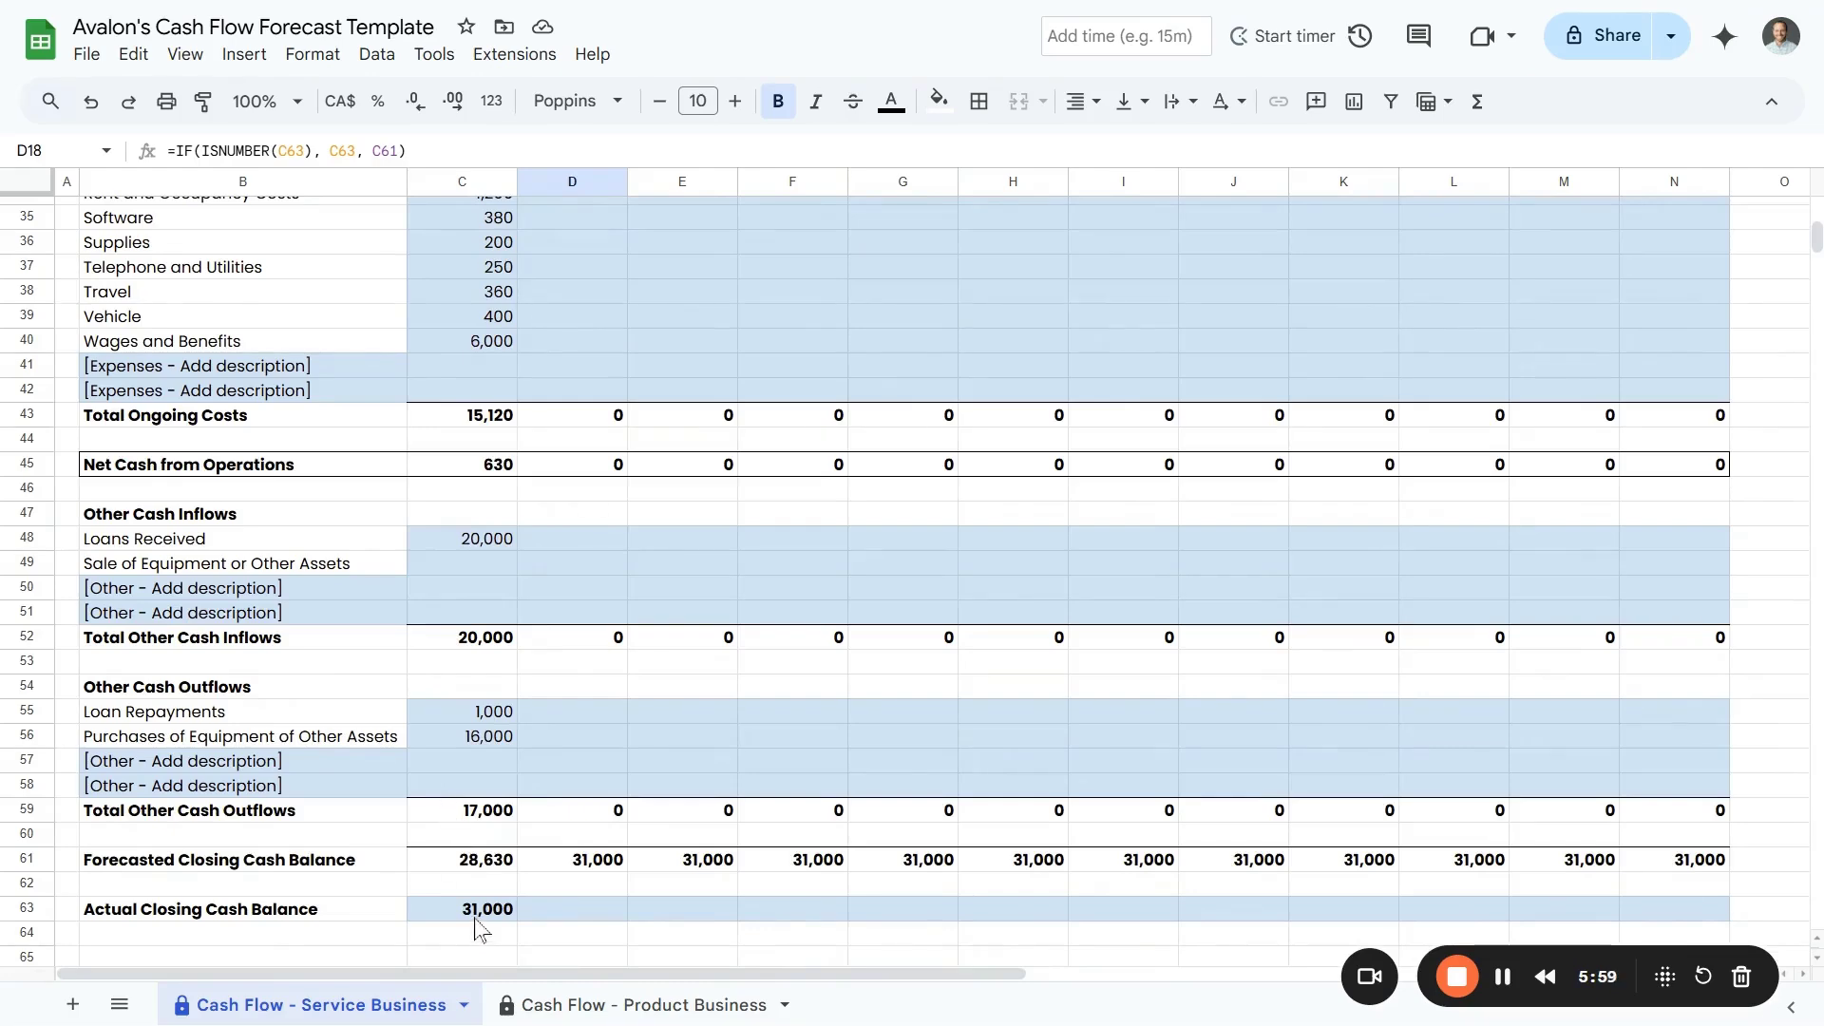
scroll(485, 898, up, 2)
scroll(485, 896, up, 6)
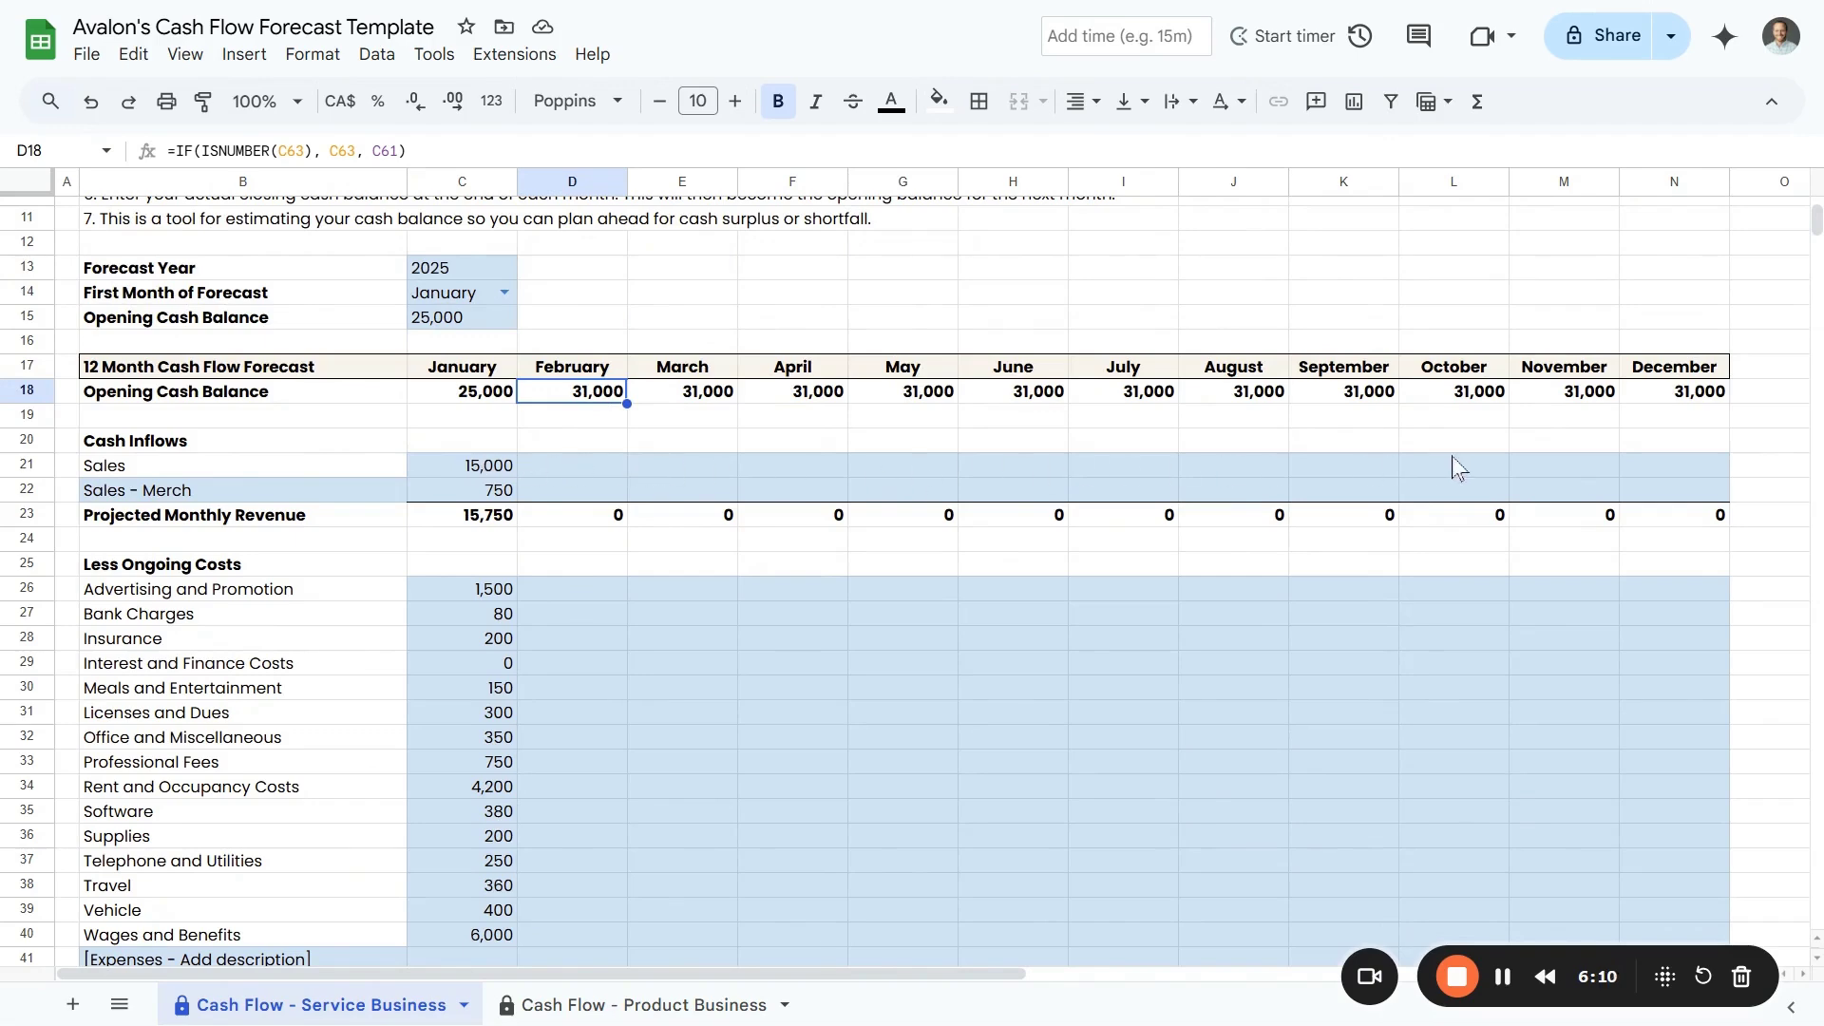
scroll(1063, 608, down, 5)
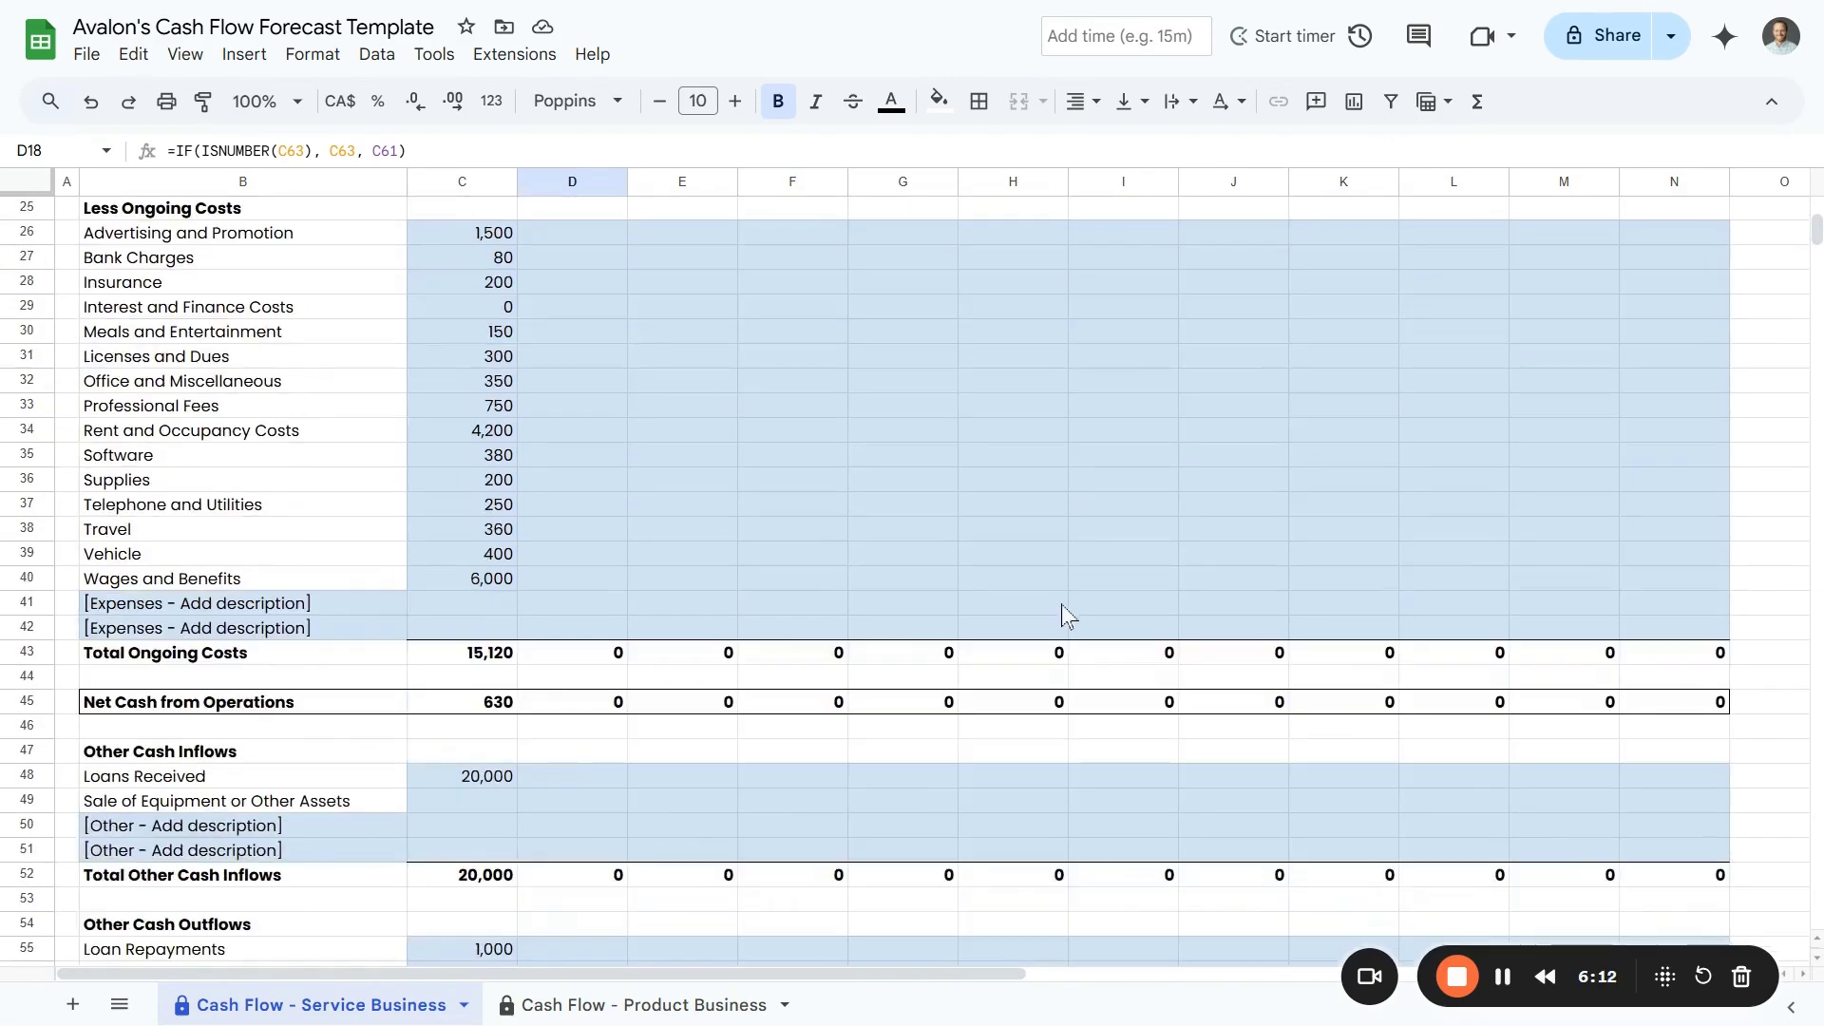
scroll(1062, 604, down, 5)
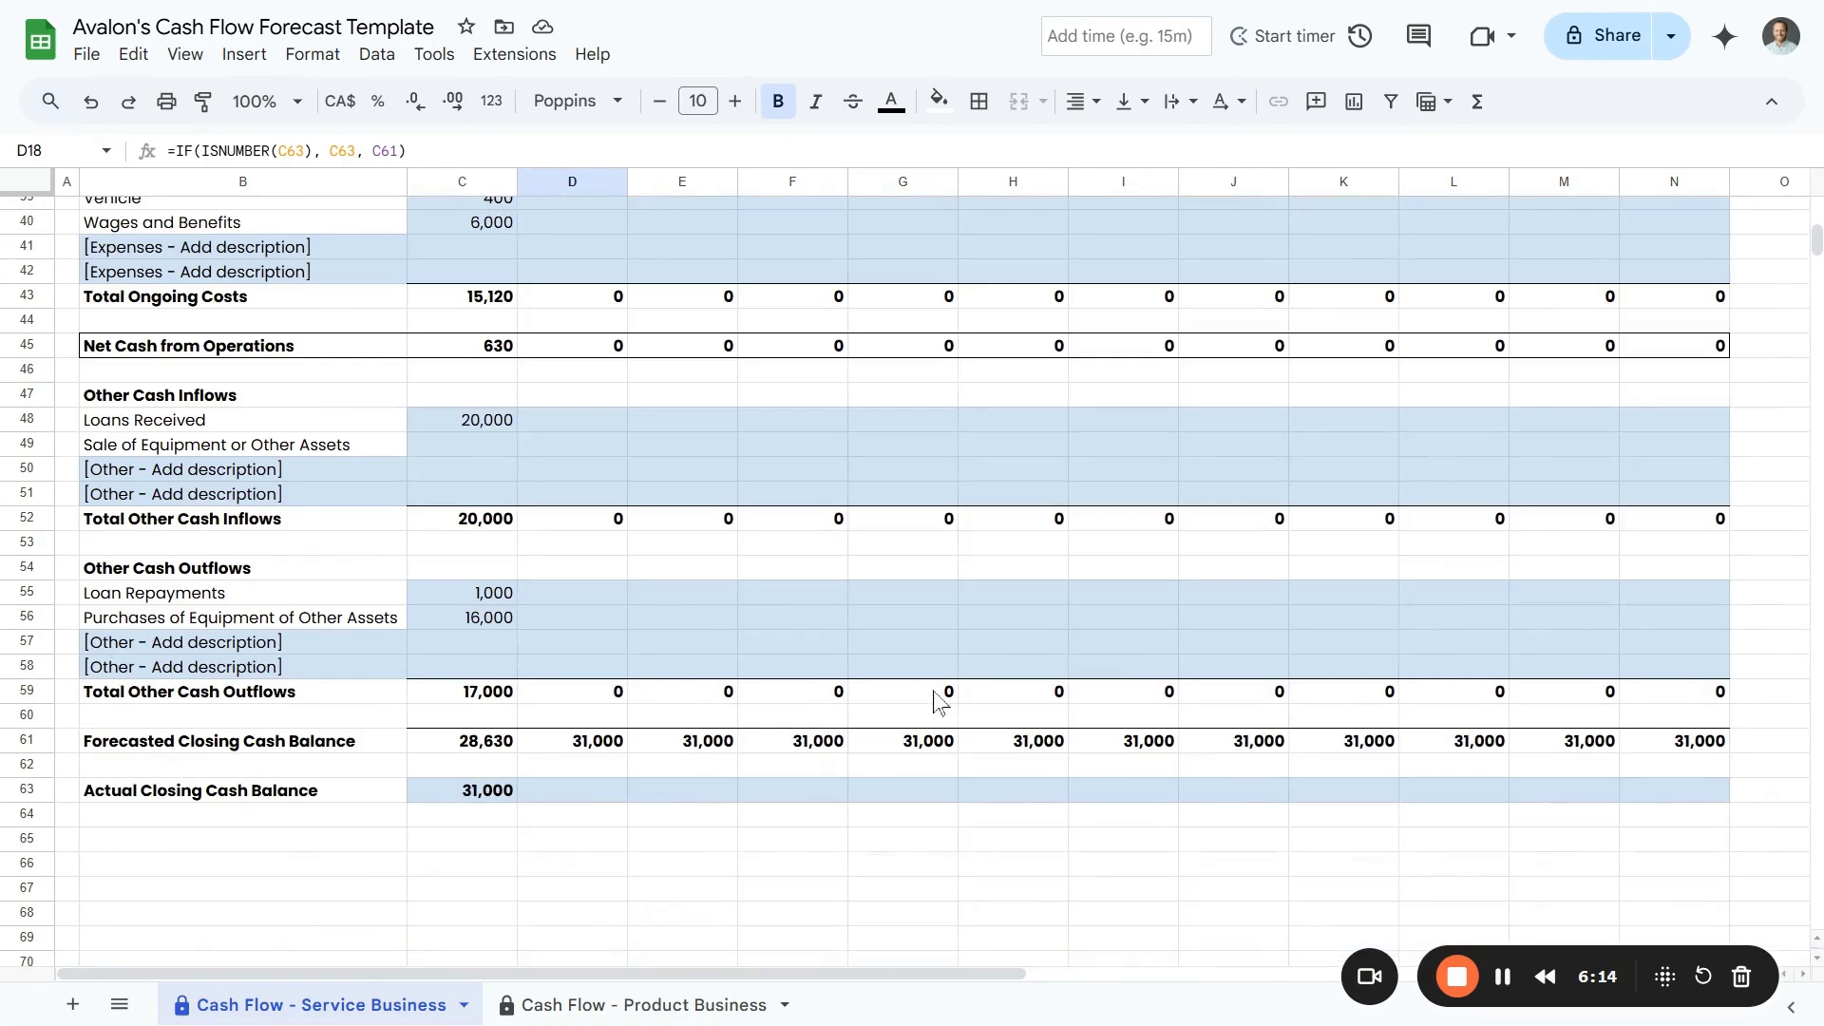
drag(597, 760, 1468, 757)
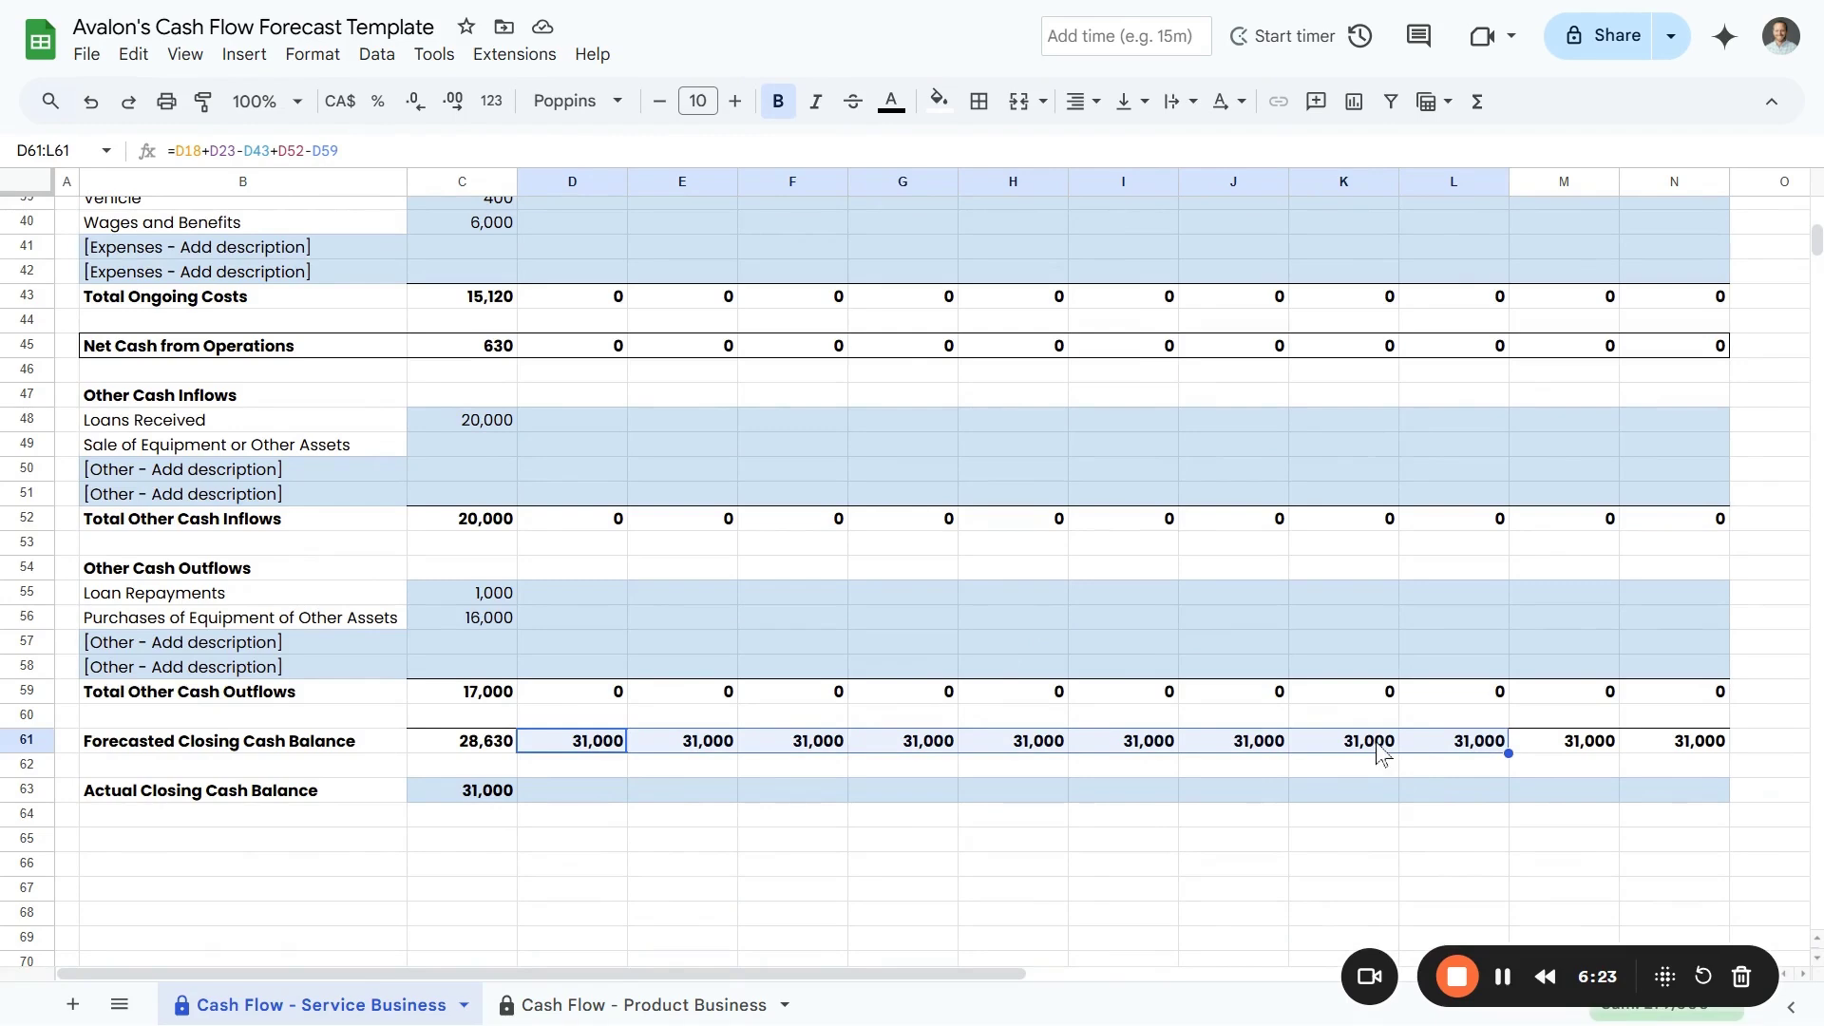
scroll(1178, 641, up, 5)
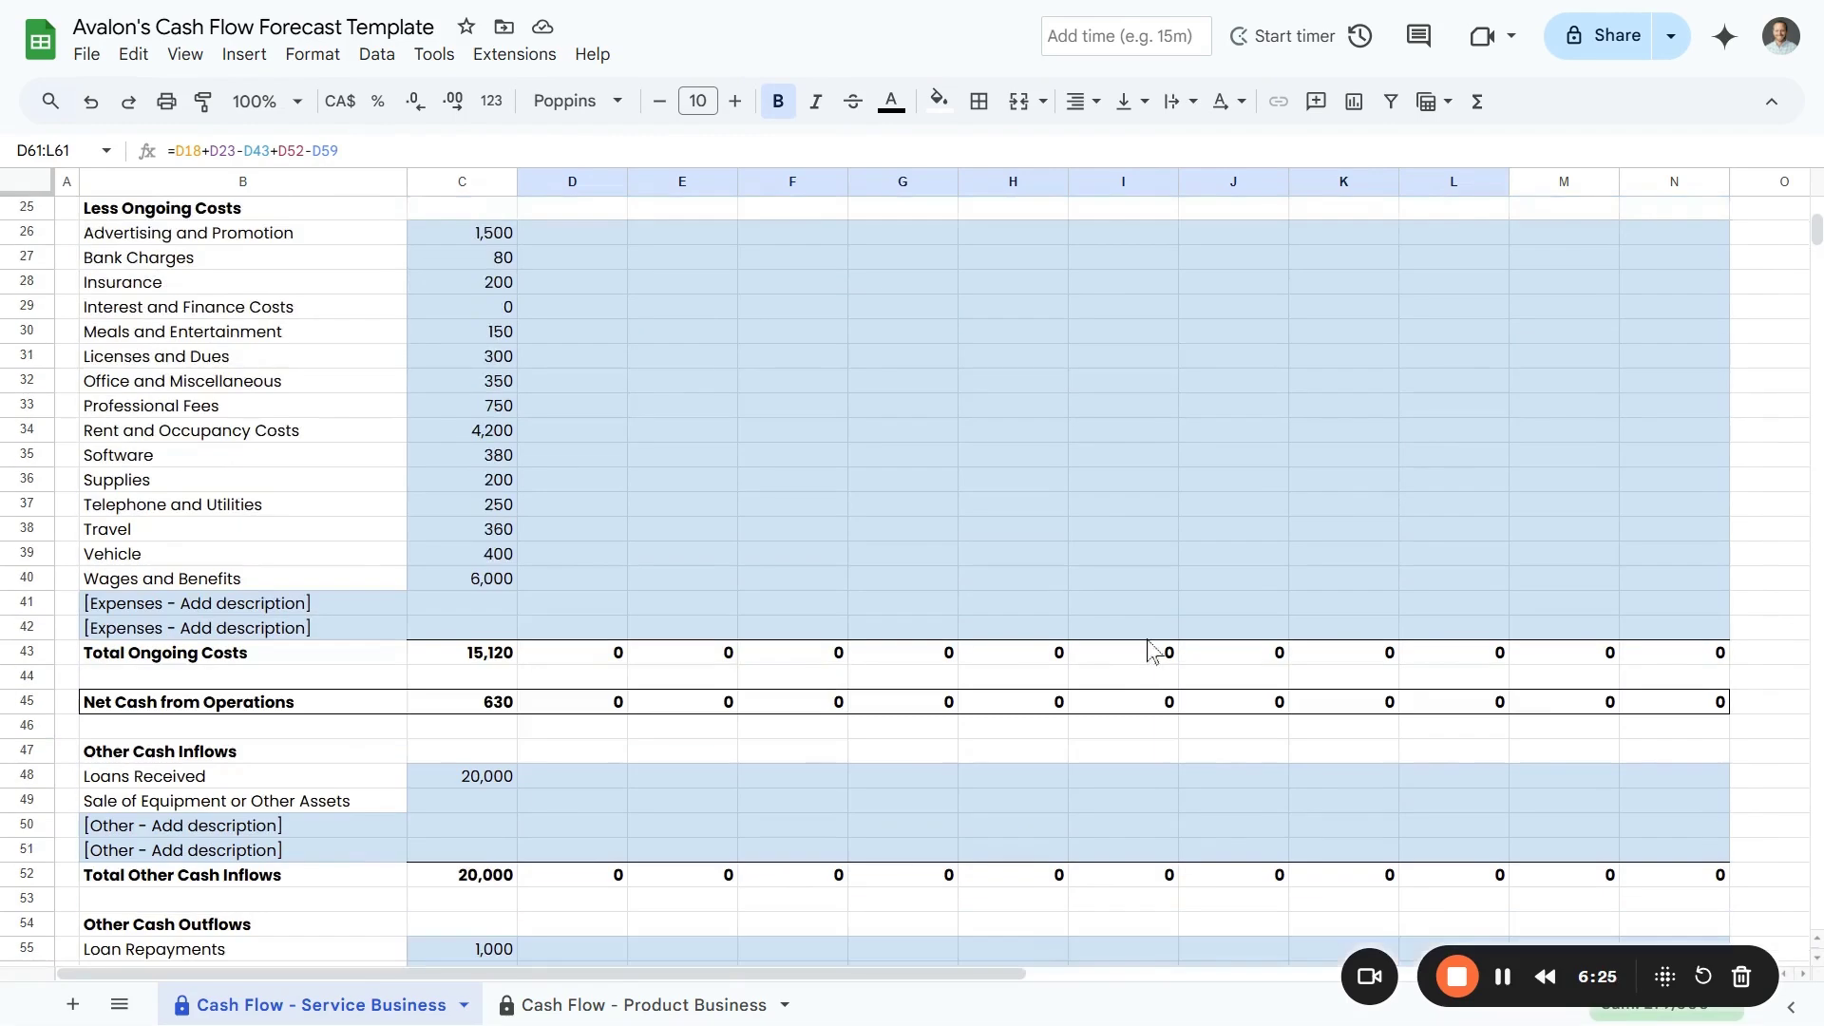
scroll(1173, 632, up, 3)
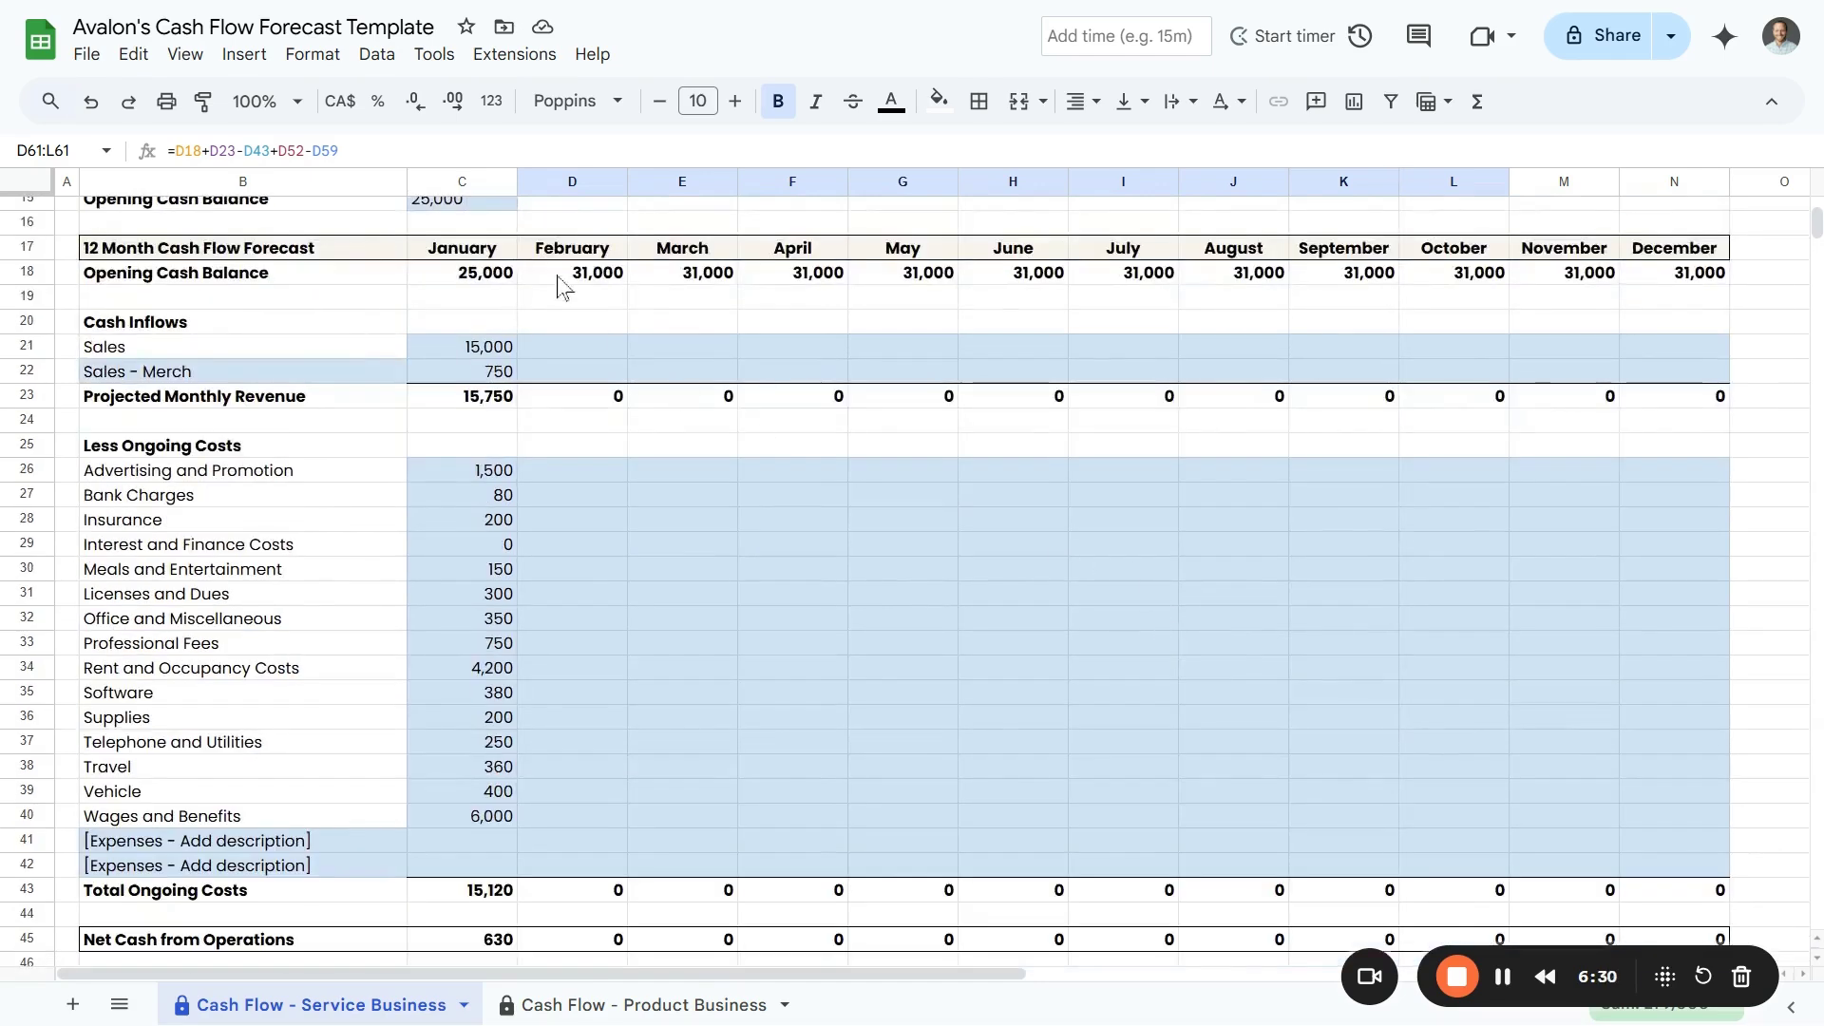
Set February sales equal to January's, then grow sales 5% monthly through December
click(568, 350)
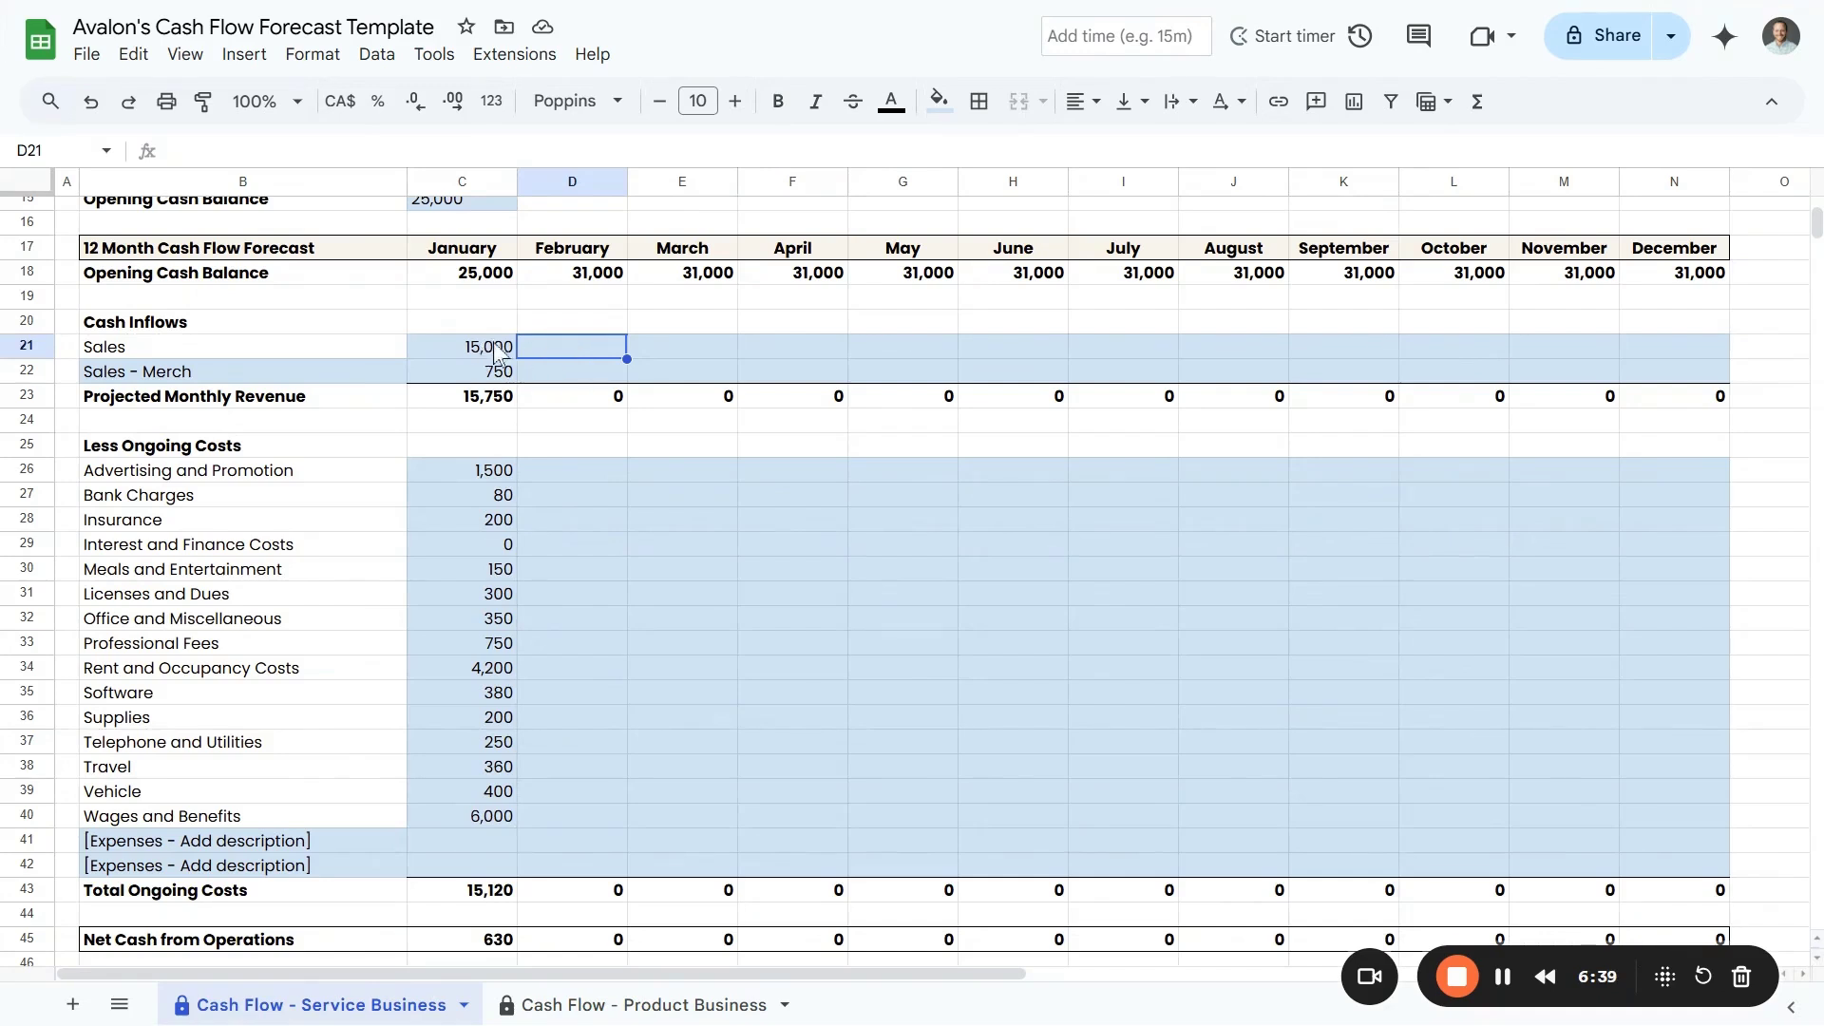
text(=C21)
key(Tab)
text(=D21)
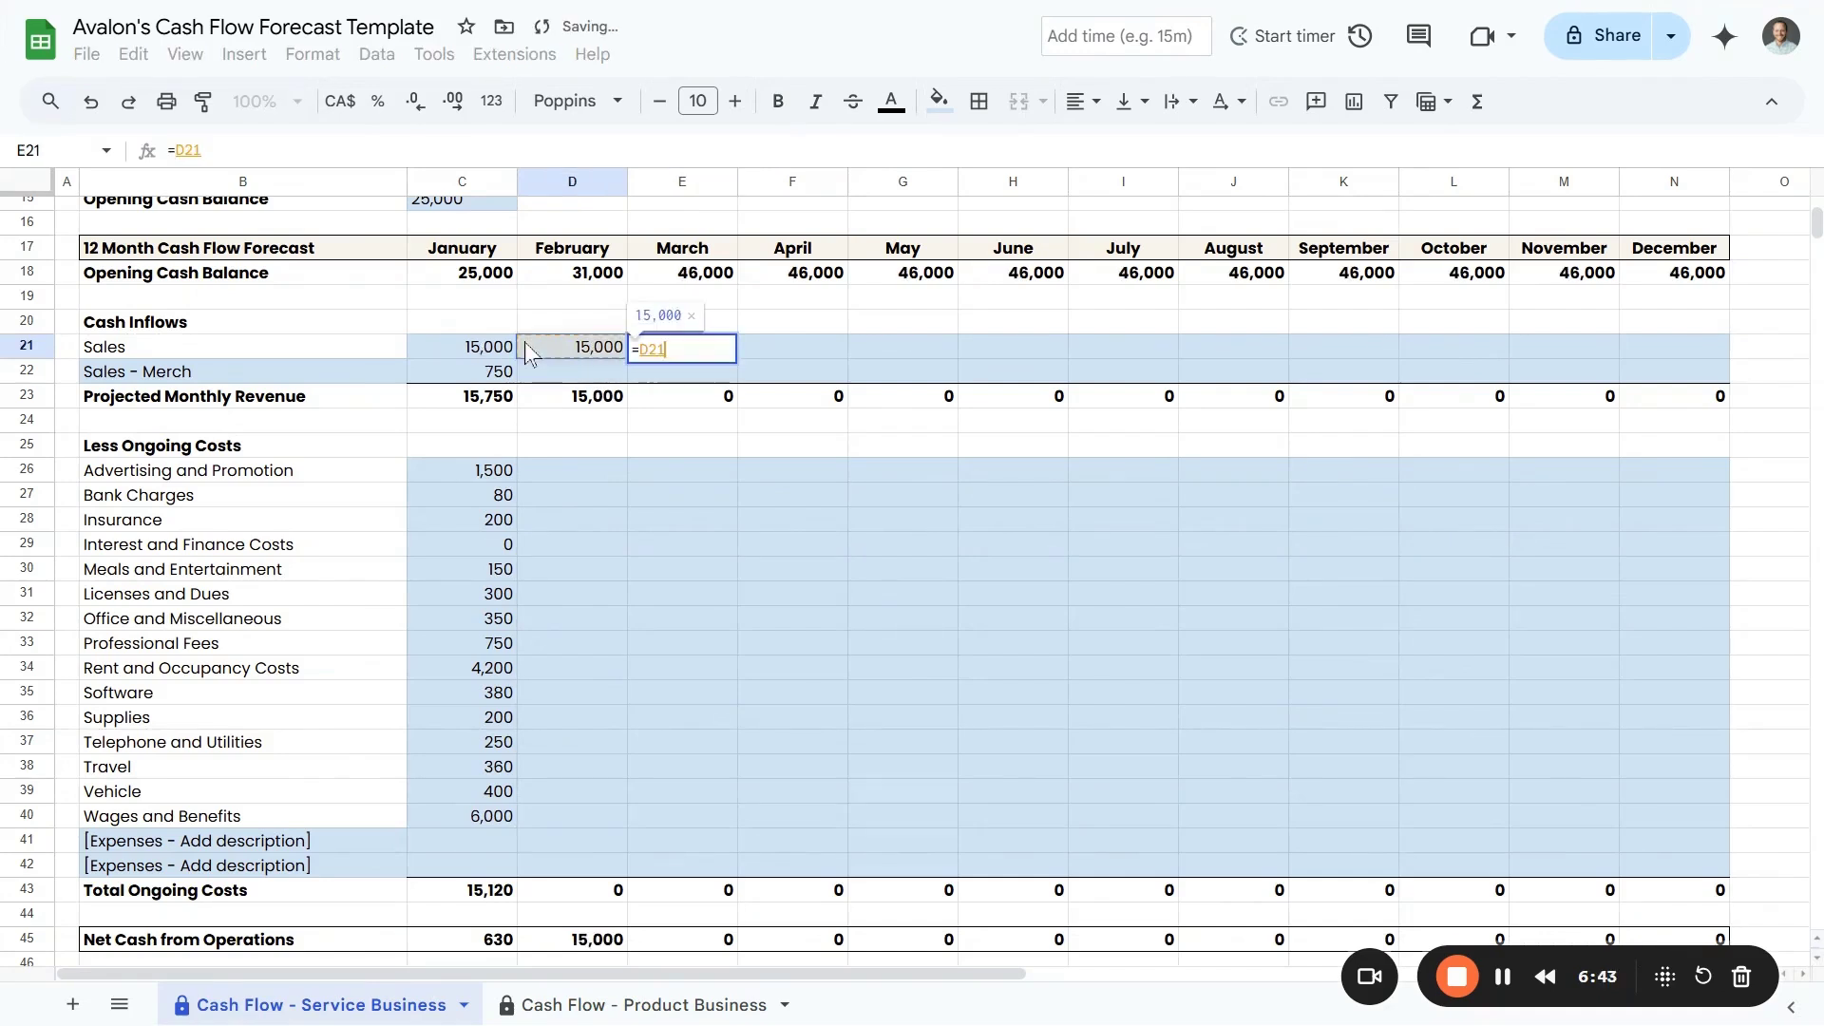
text(*1.05)
key(Return)
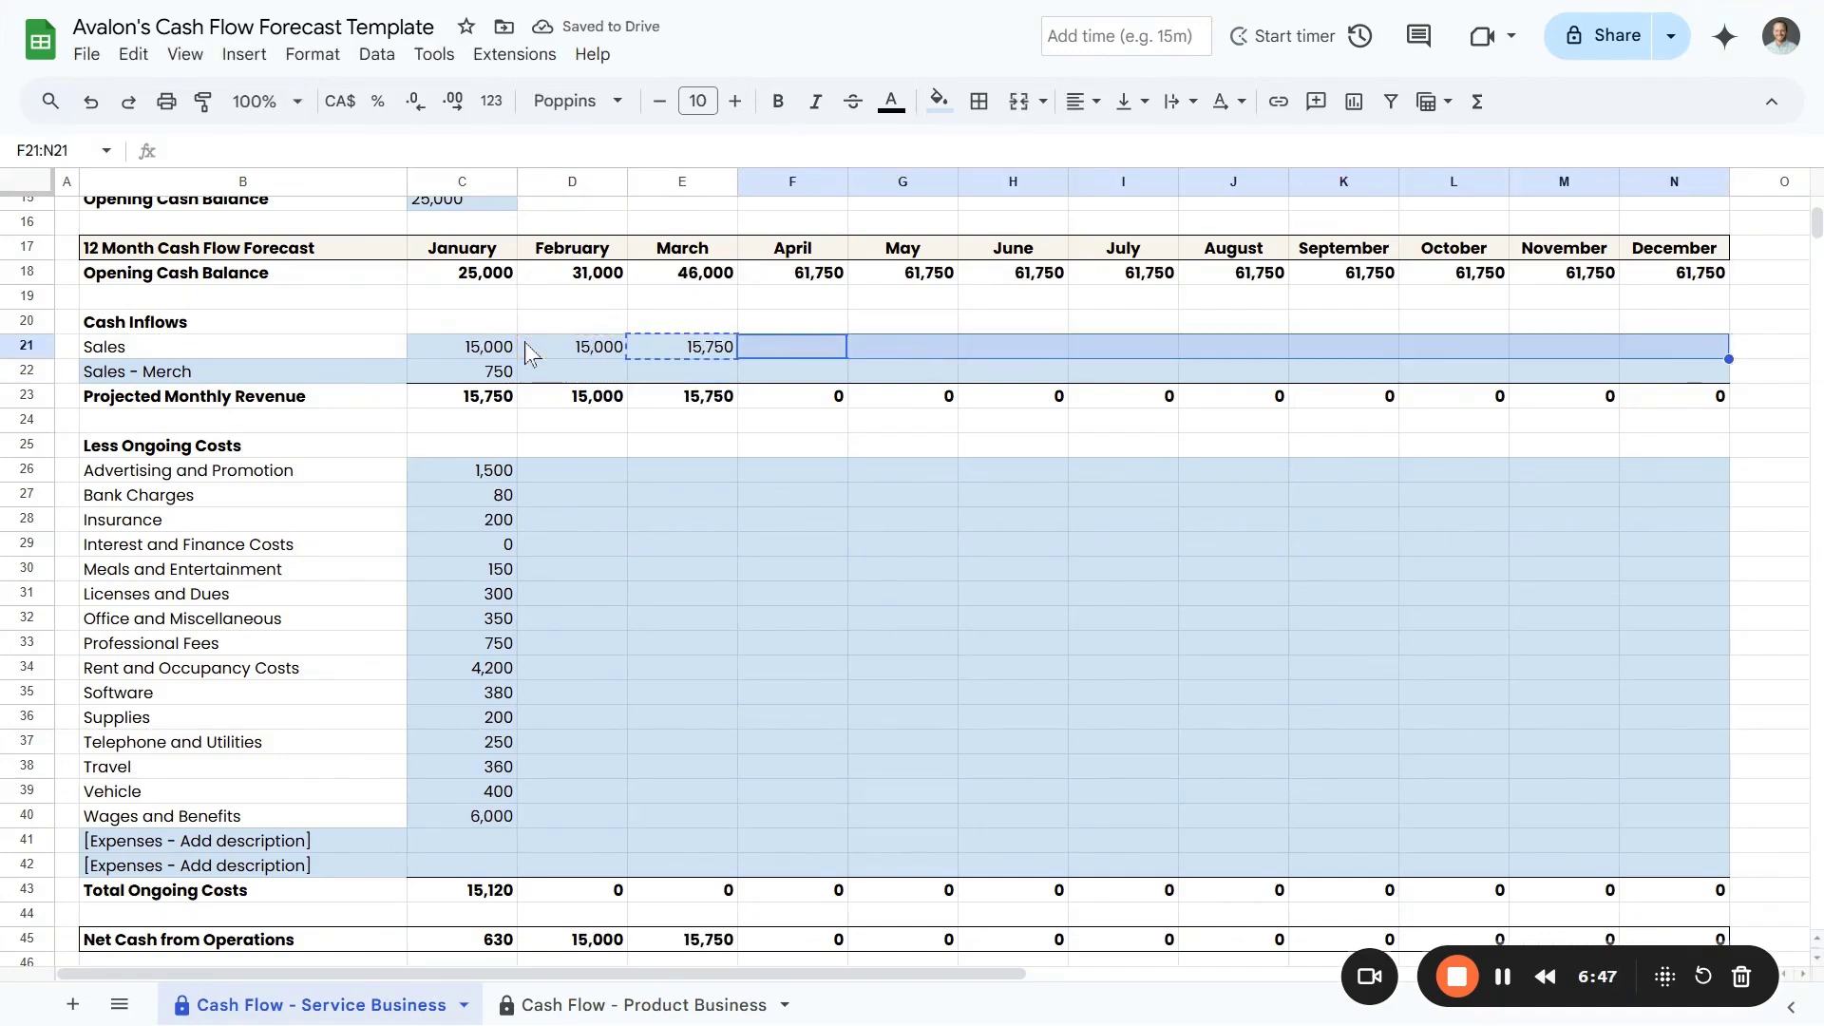
key(ctrl+Return)
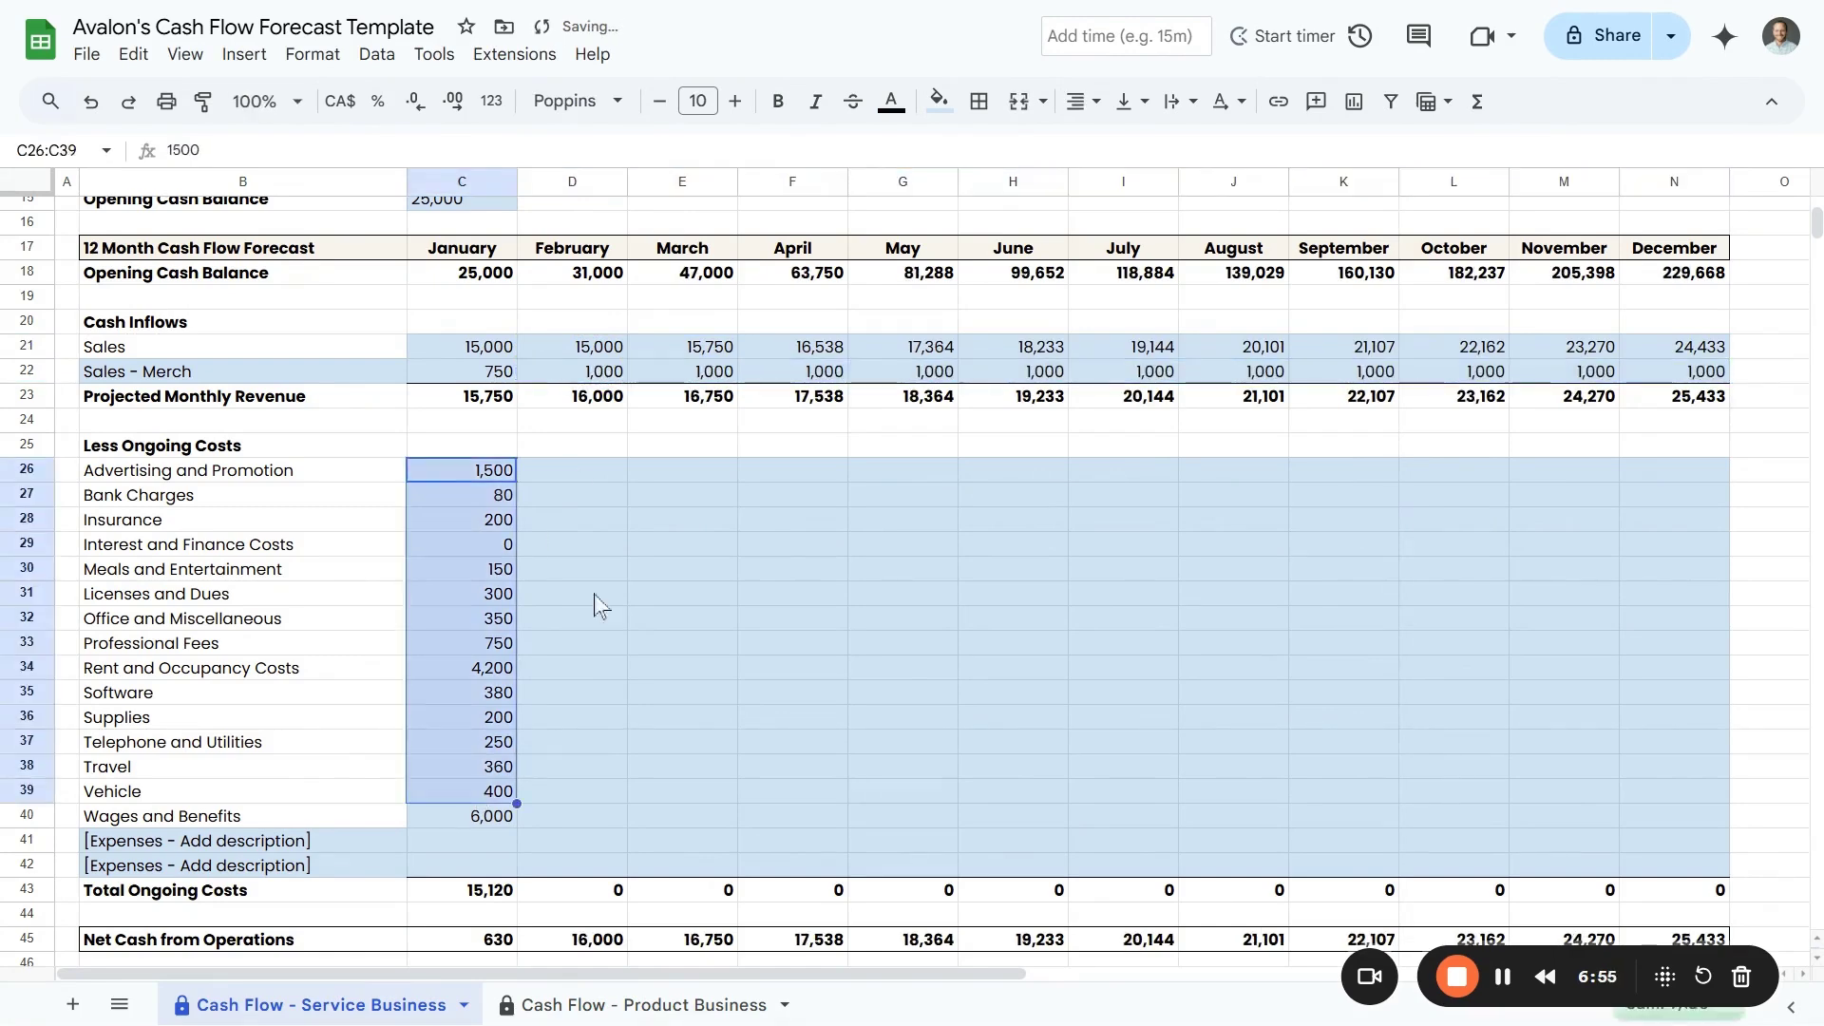
Grow every cost line 2.5% per month from February through December
click(608, 470)
text(=C26*1.025)
key(Return)
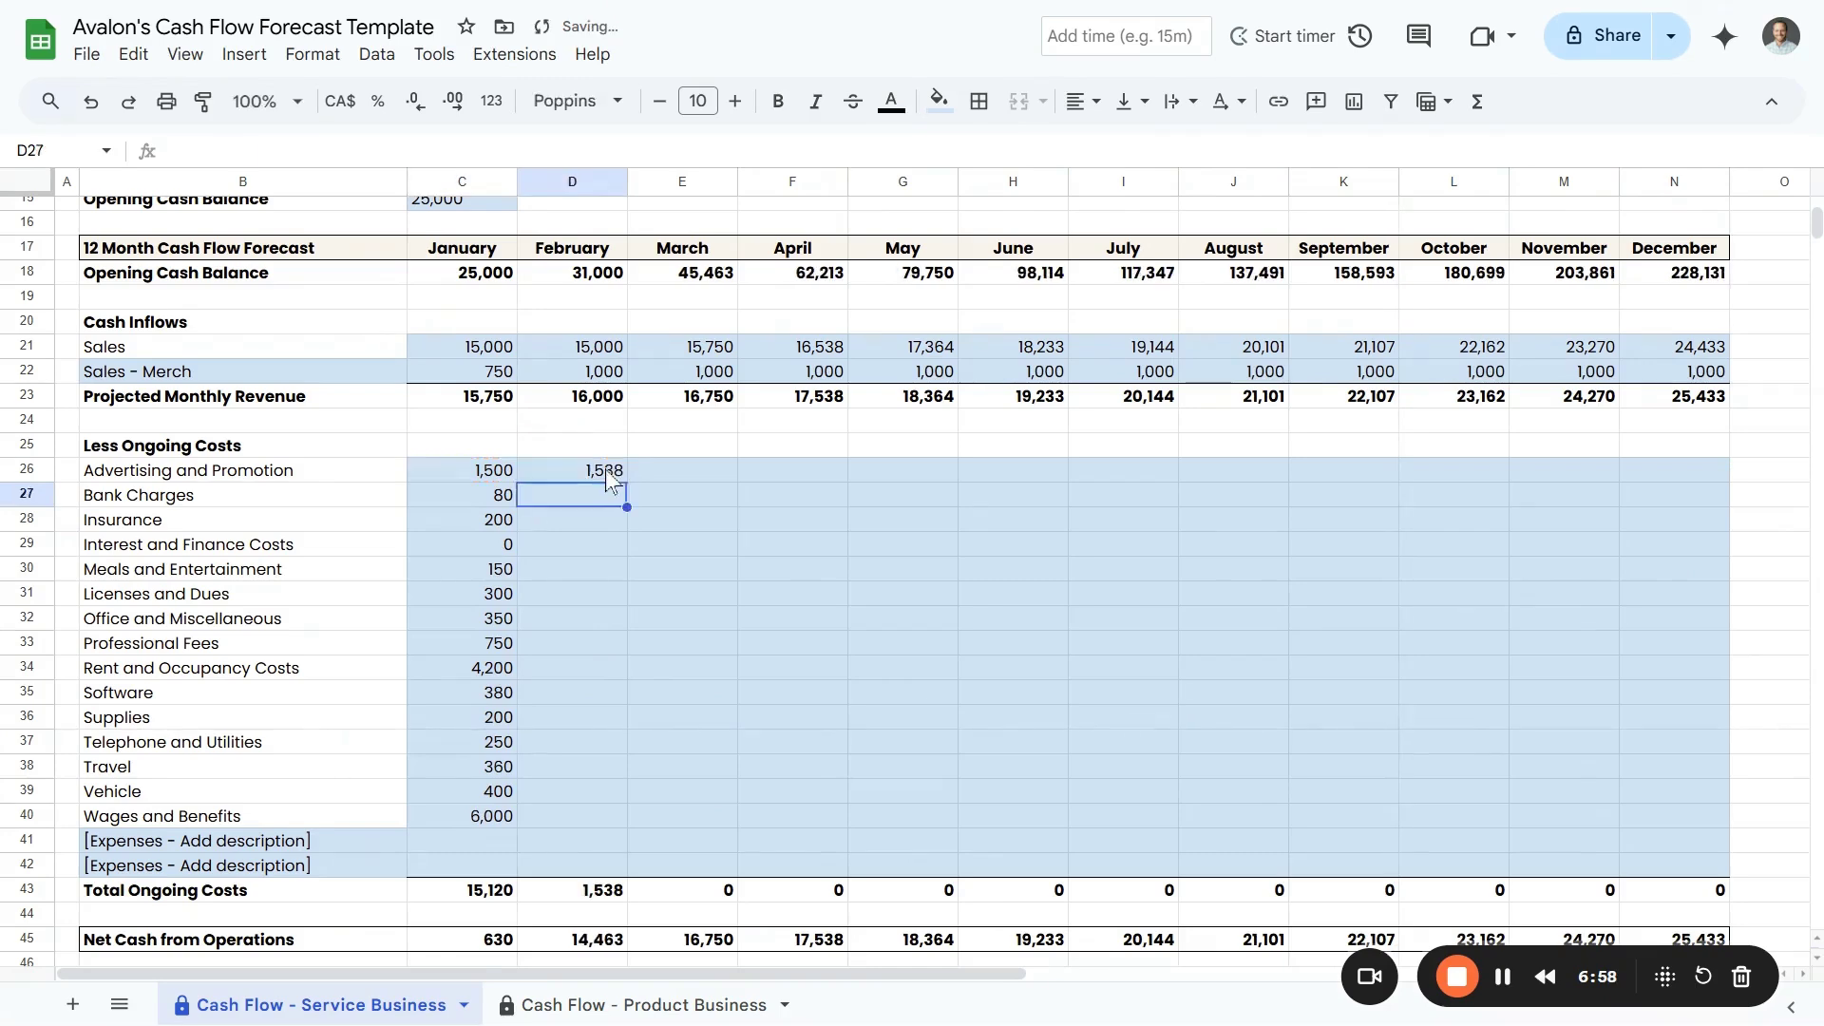
click(622, 475)
drag(627, 484, 1657, 863)
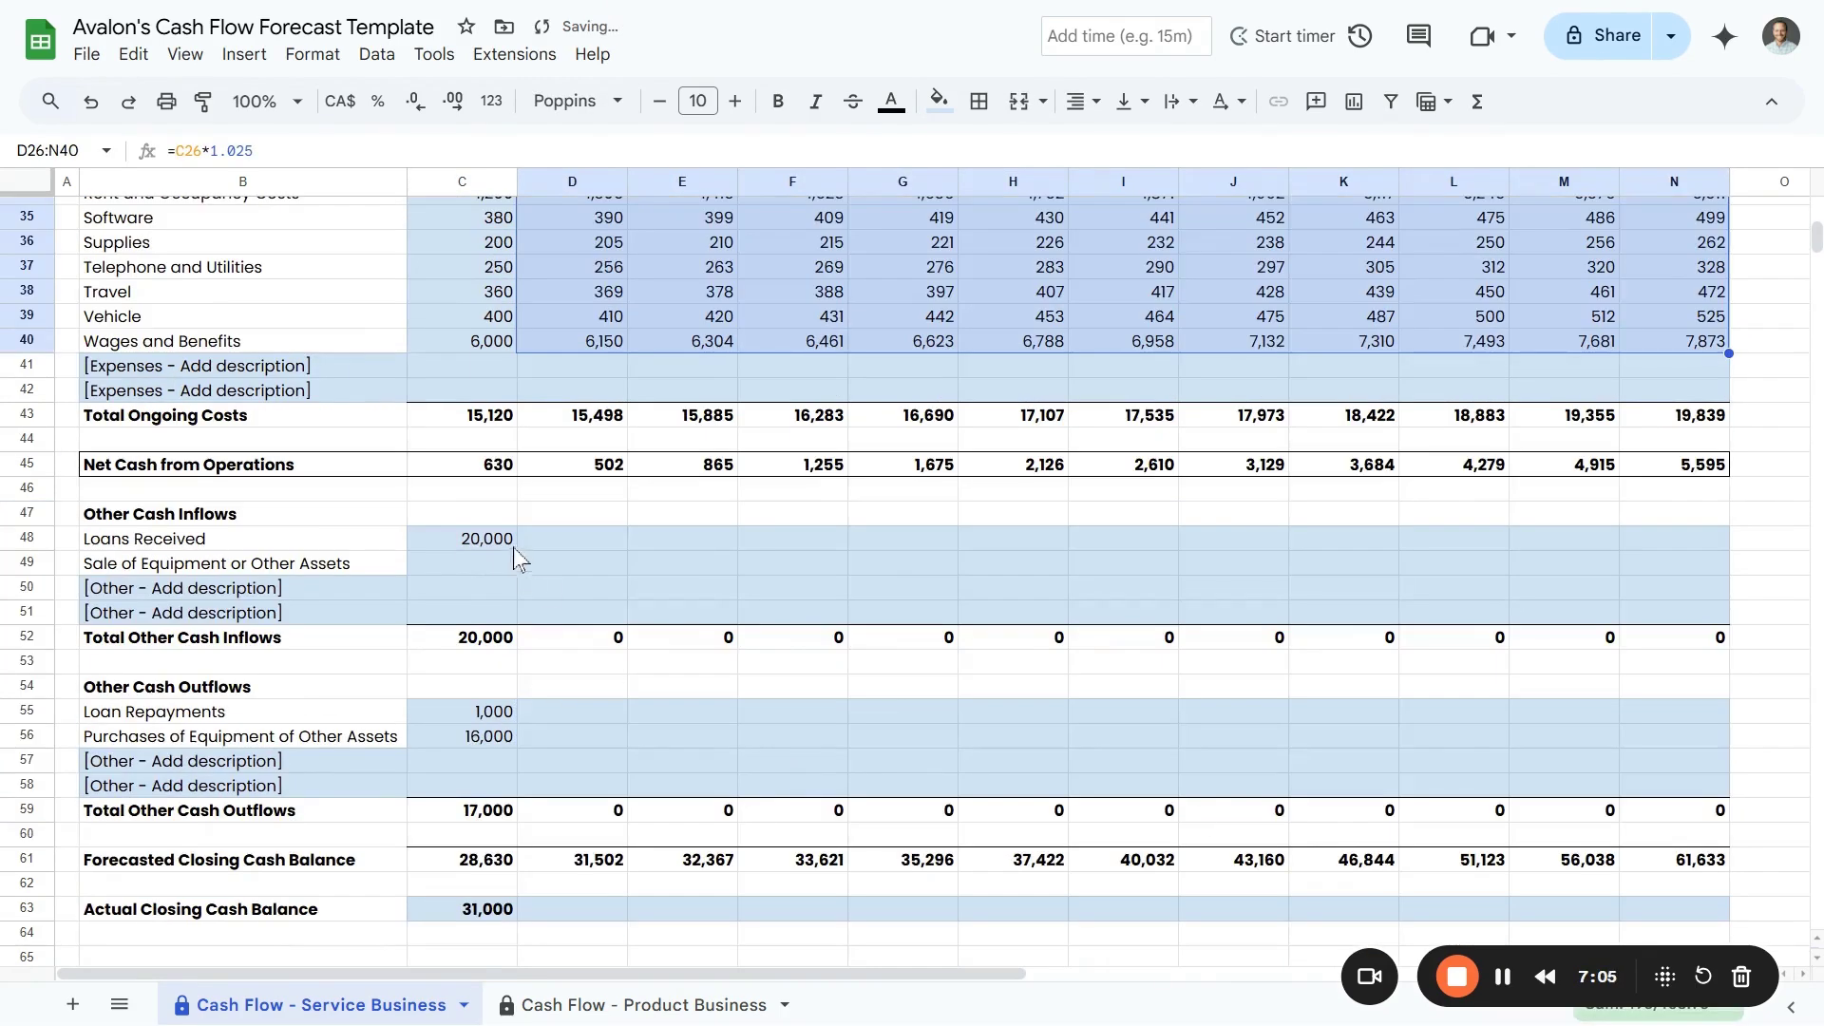
Fill 1,000 loan repayments into every month and add July's 36,000 equipment purchase
click(587, 712)
text(1000)
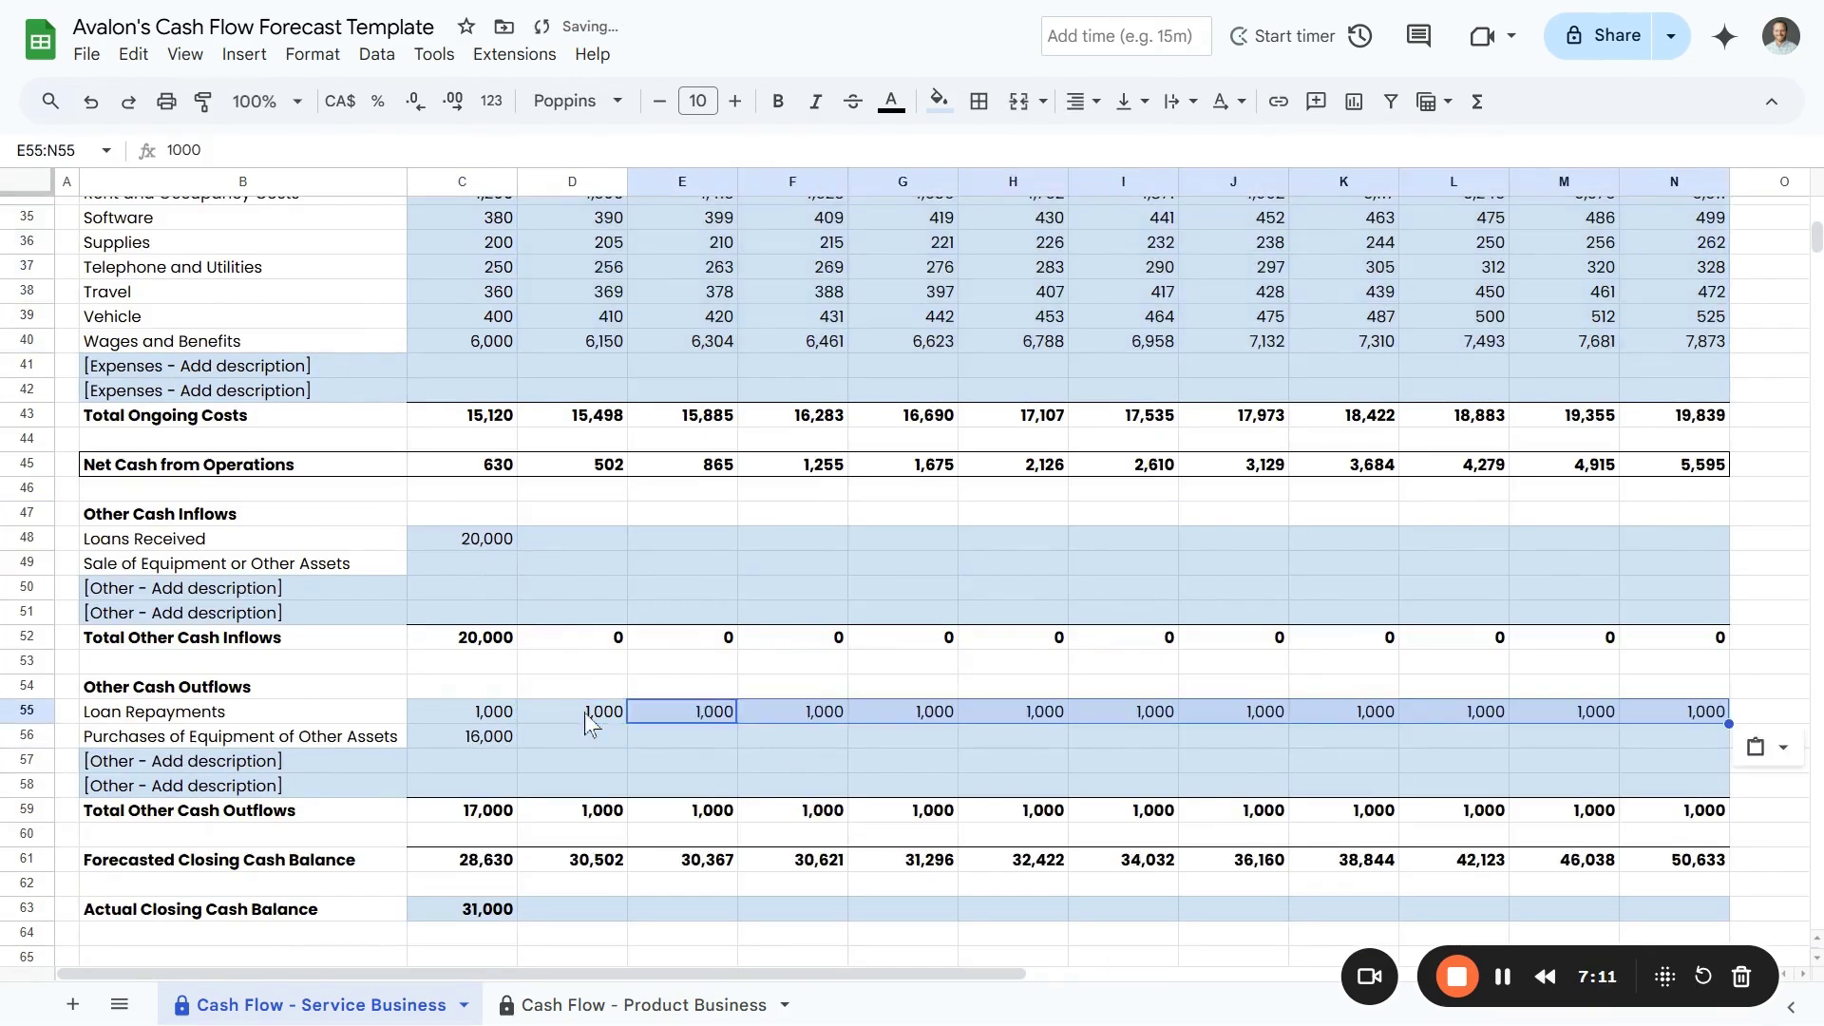
key(ctrl+Return)
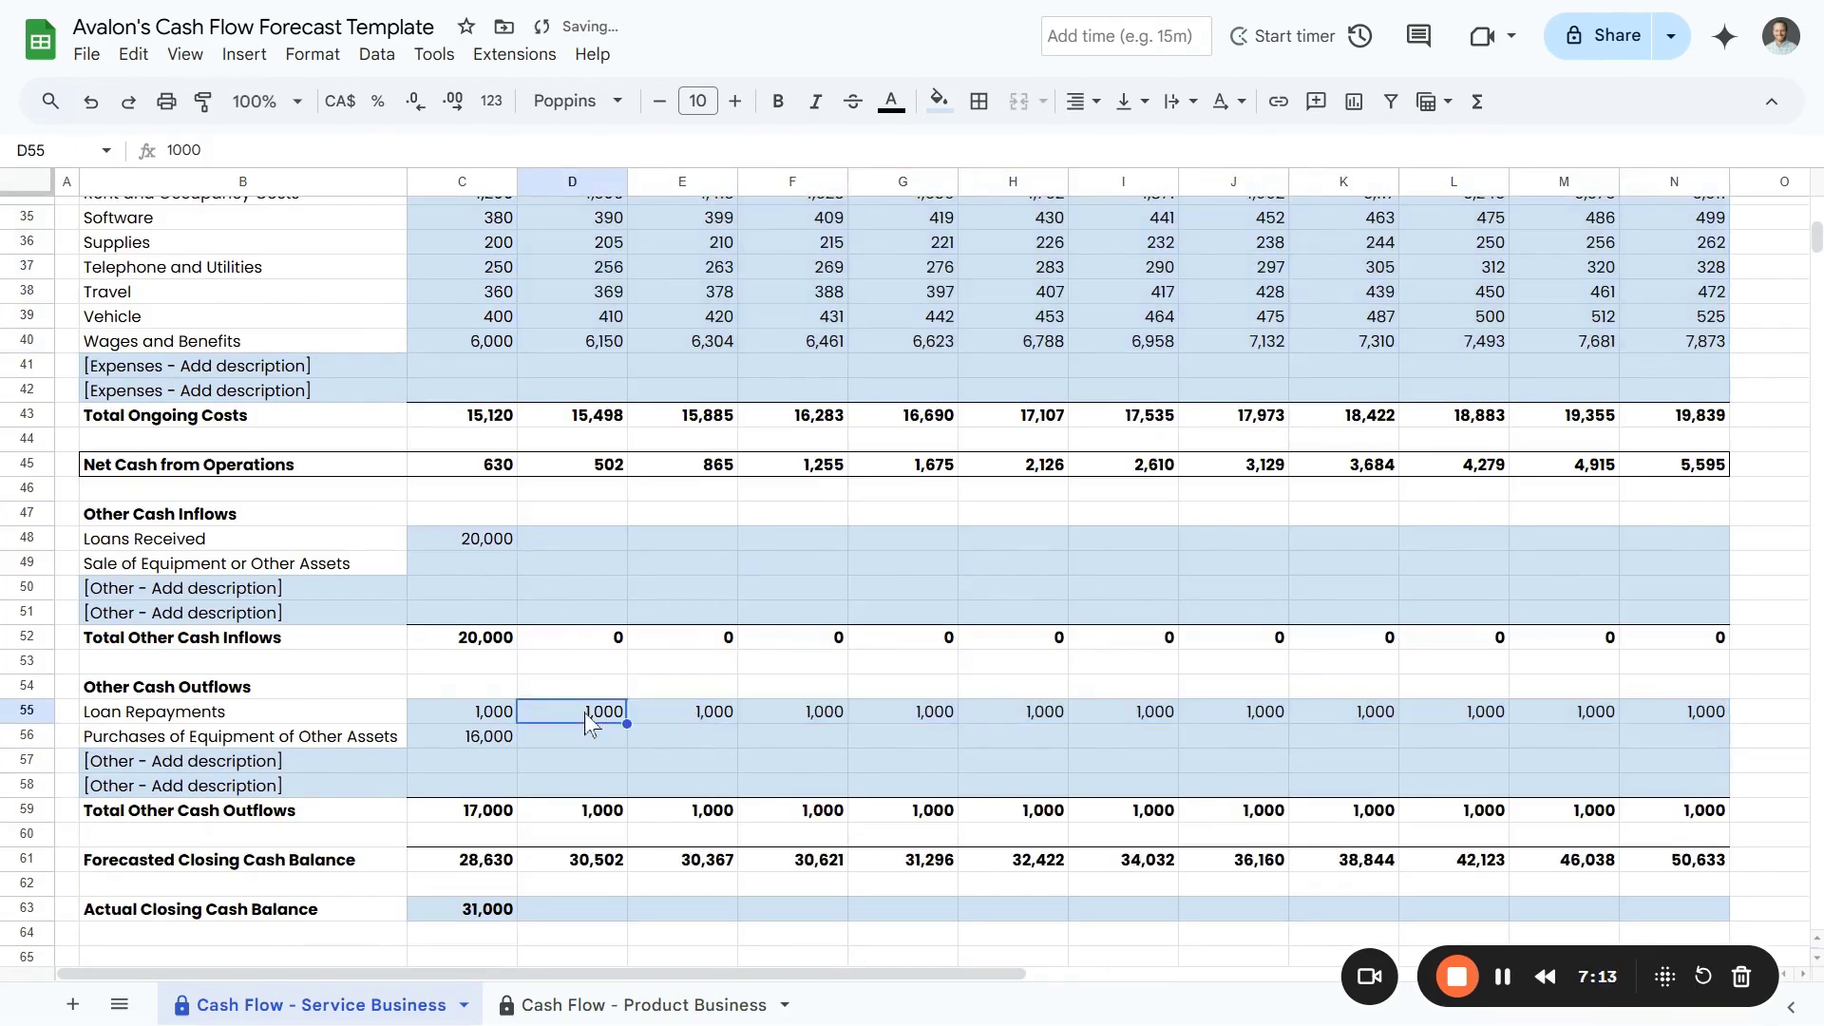
key(Down)
click(1129, 738)
text(10000)
key(Return)
scroll(1144, 731, up, 6)
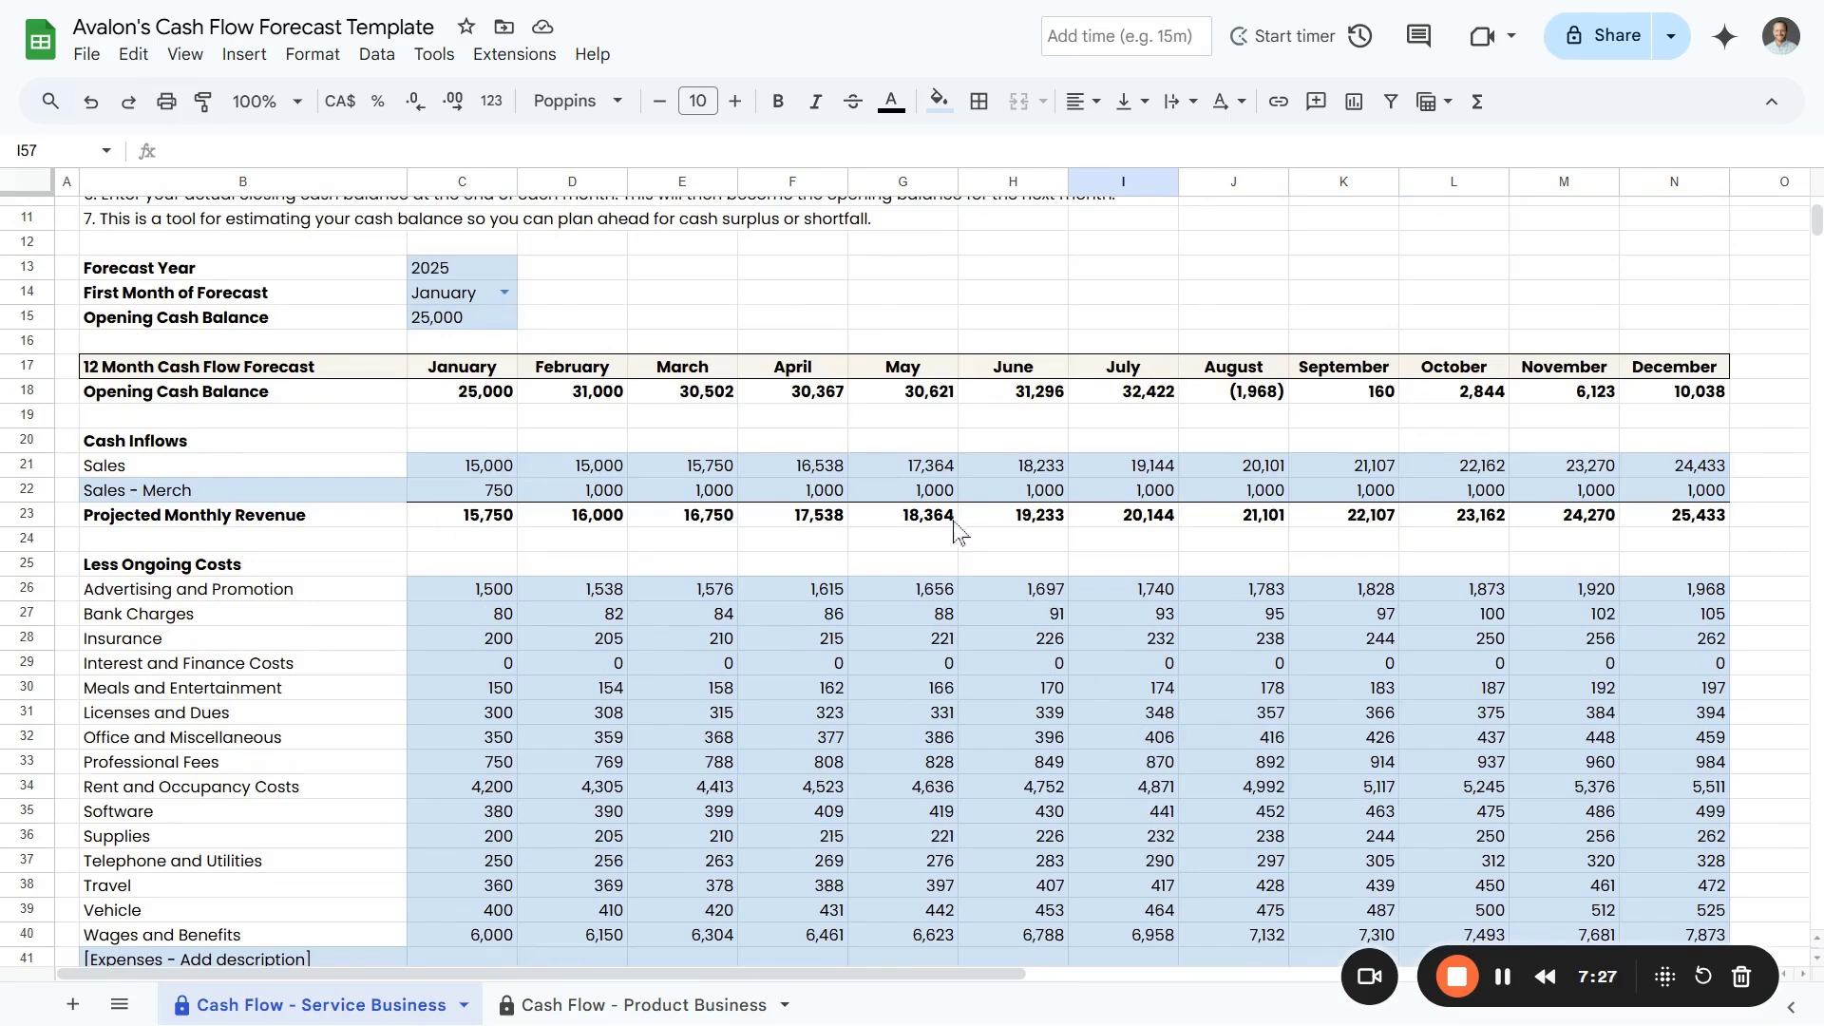
scroll(867, 517, down, 3)
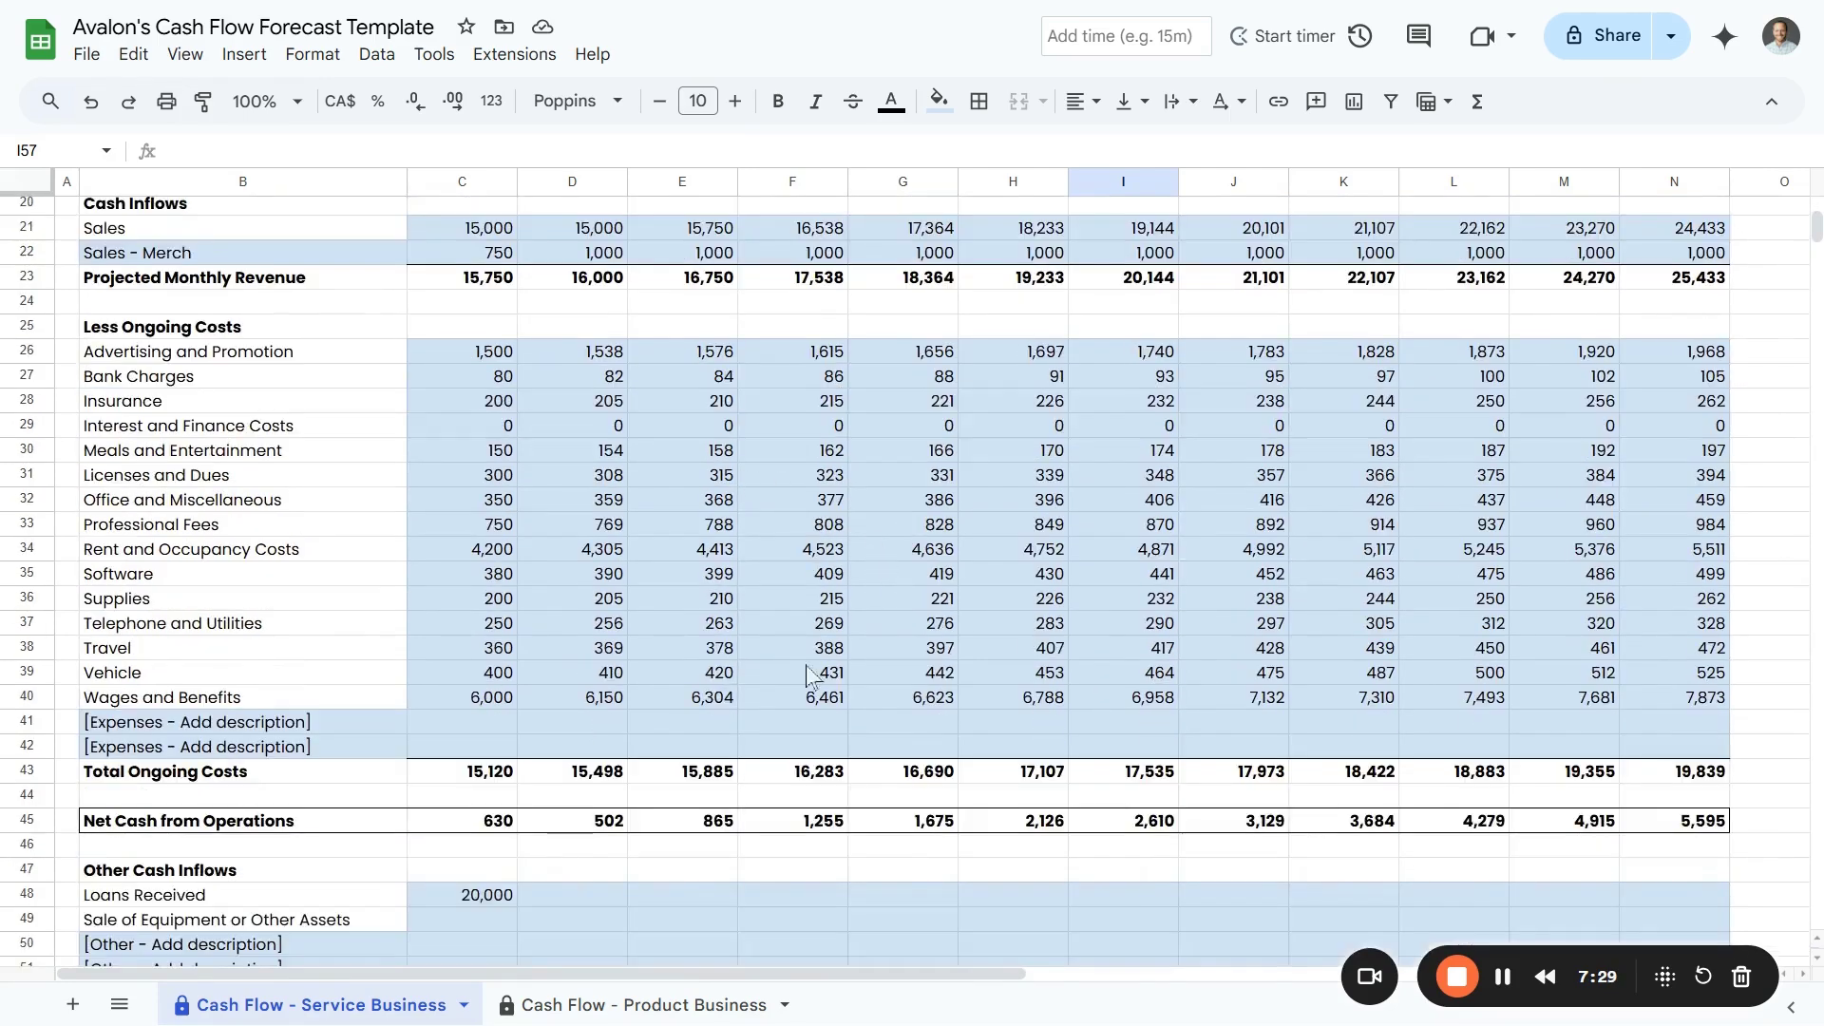
scroll(745, 762, down, 5)
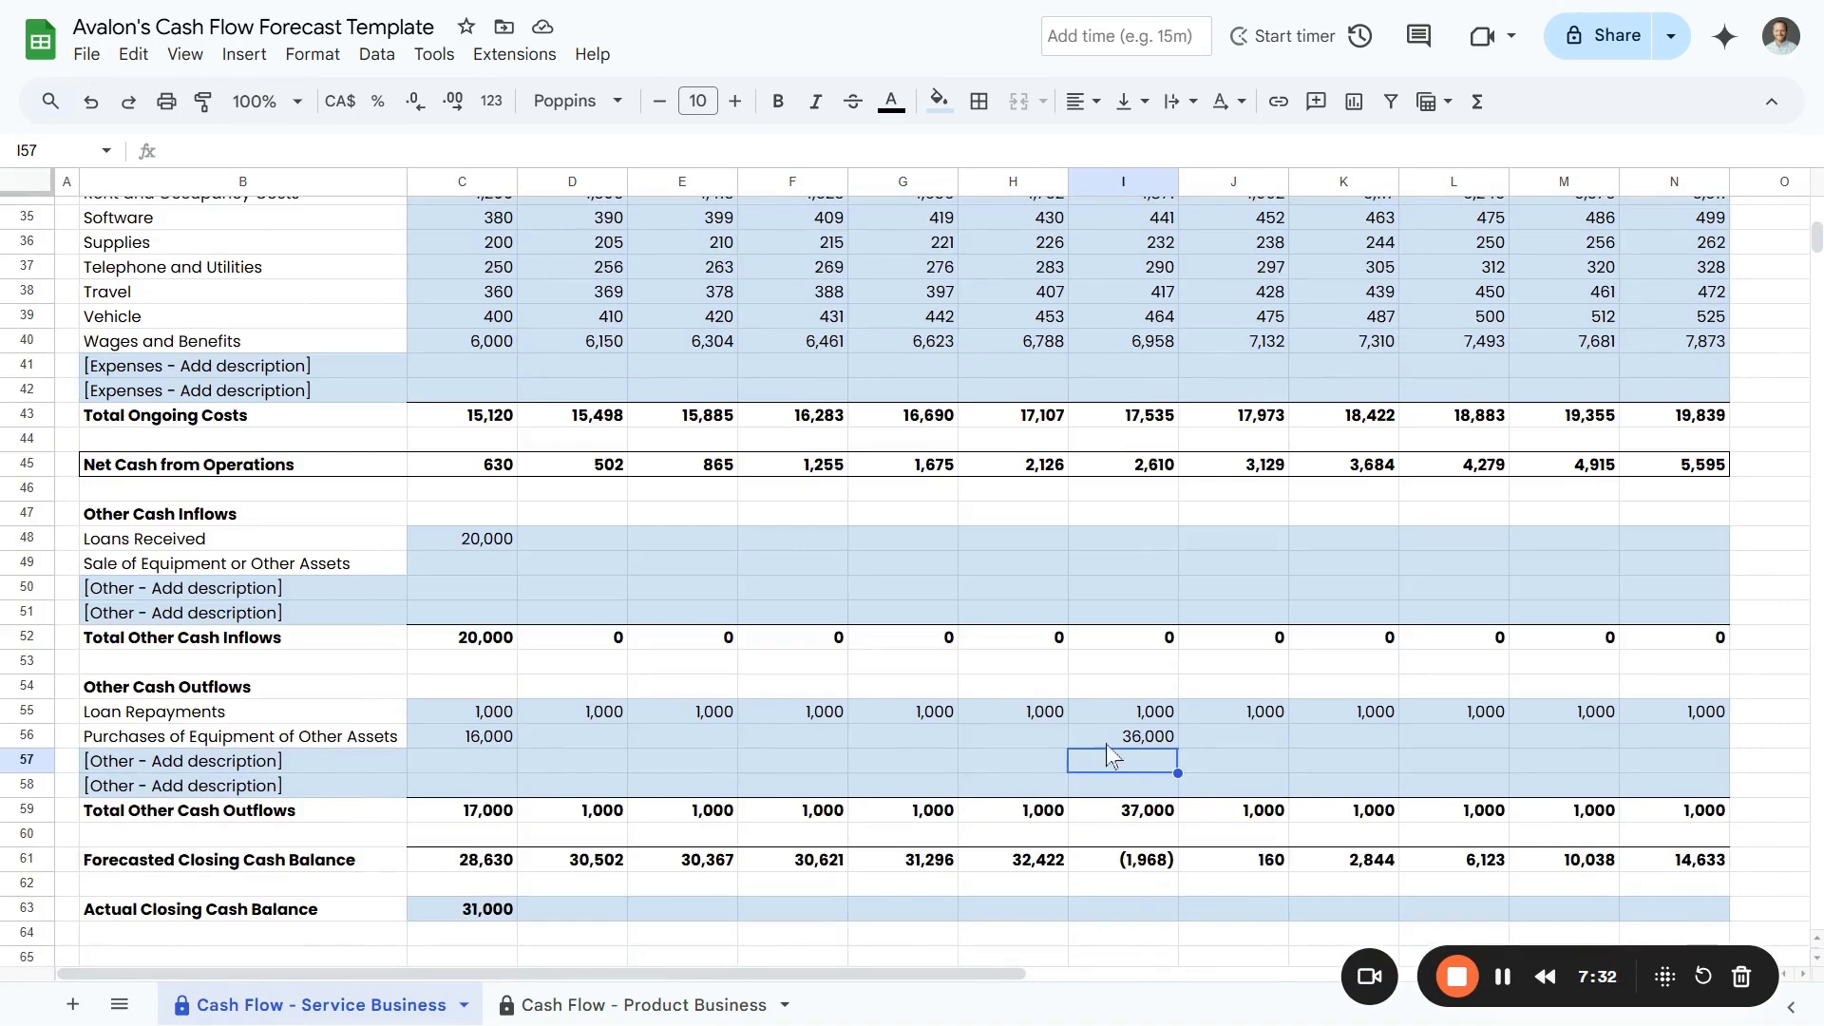
click(1121, 741)
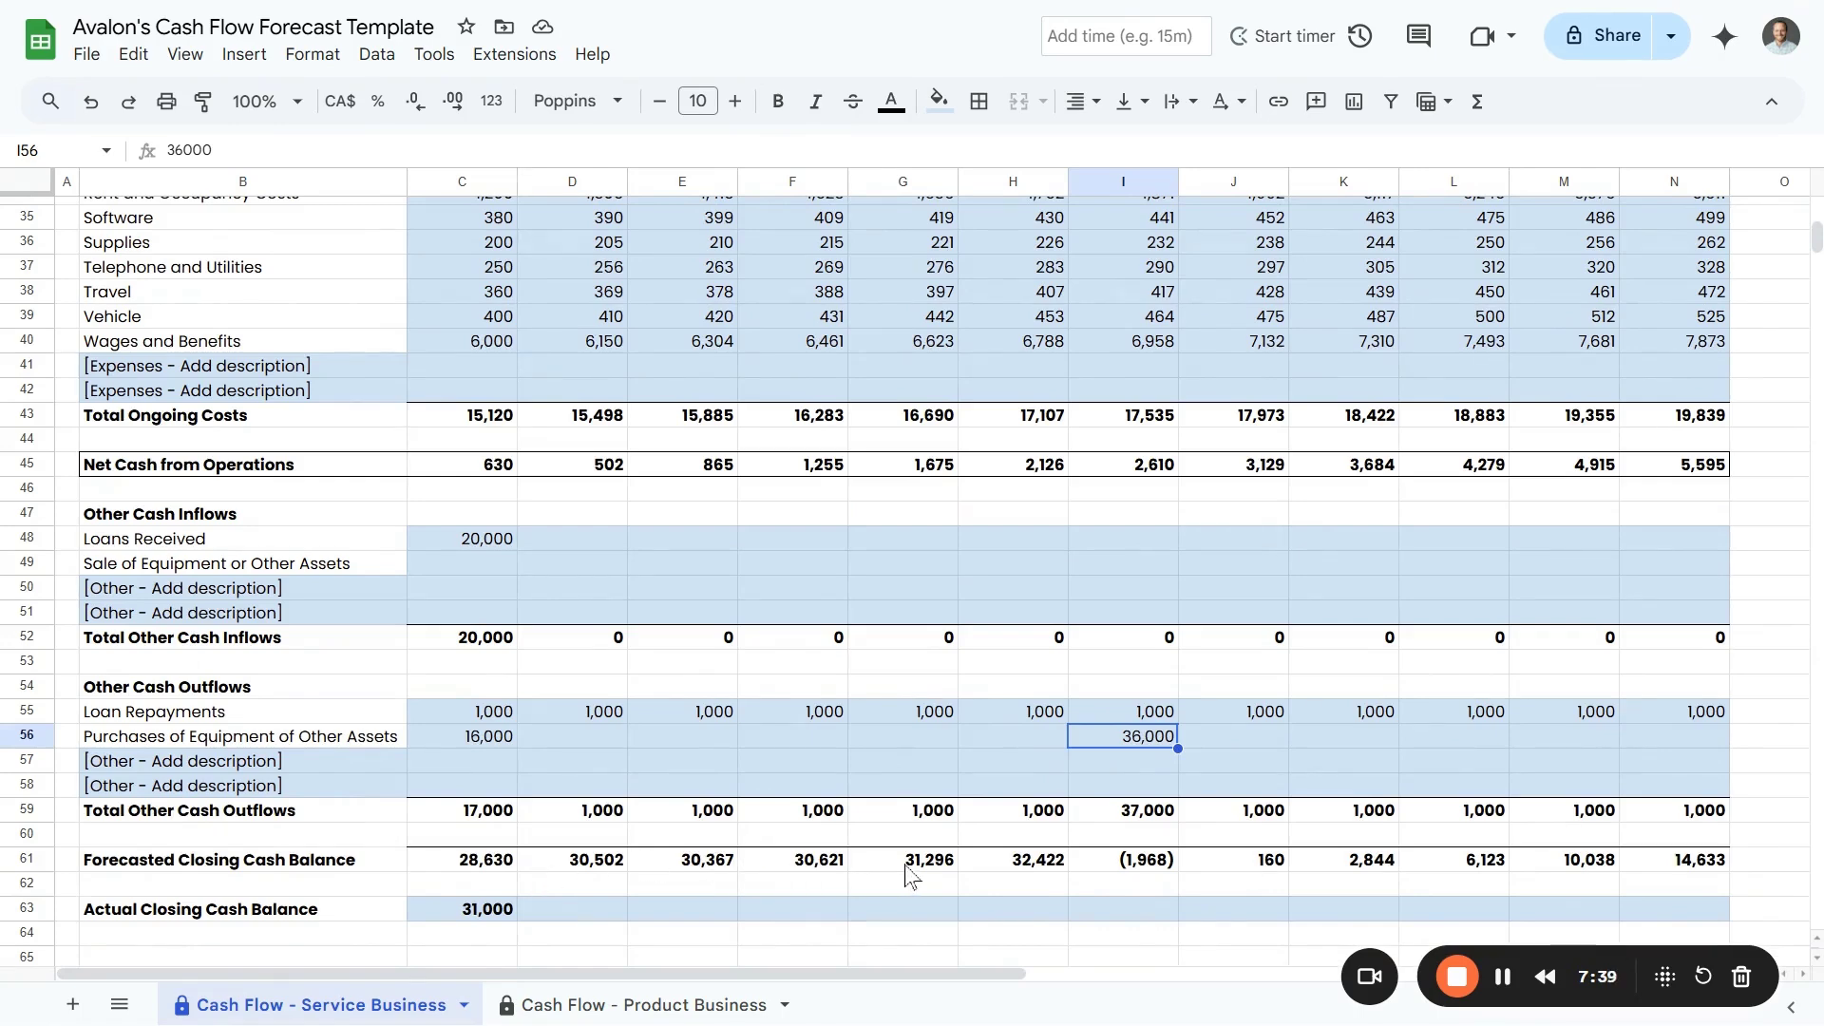
scroll(1235, 836, up, 6)
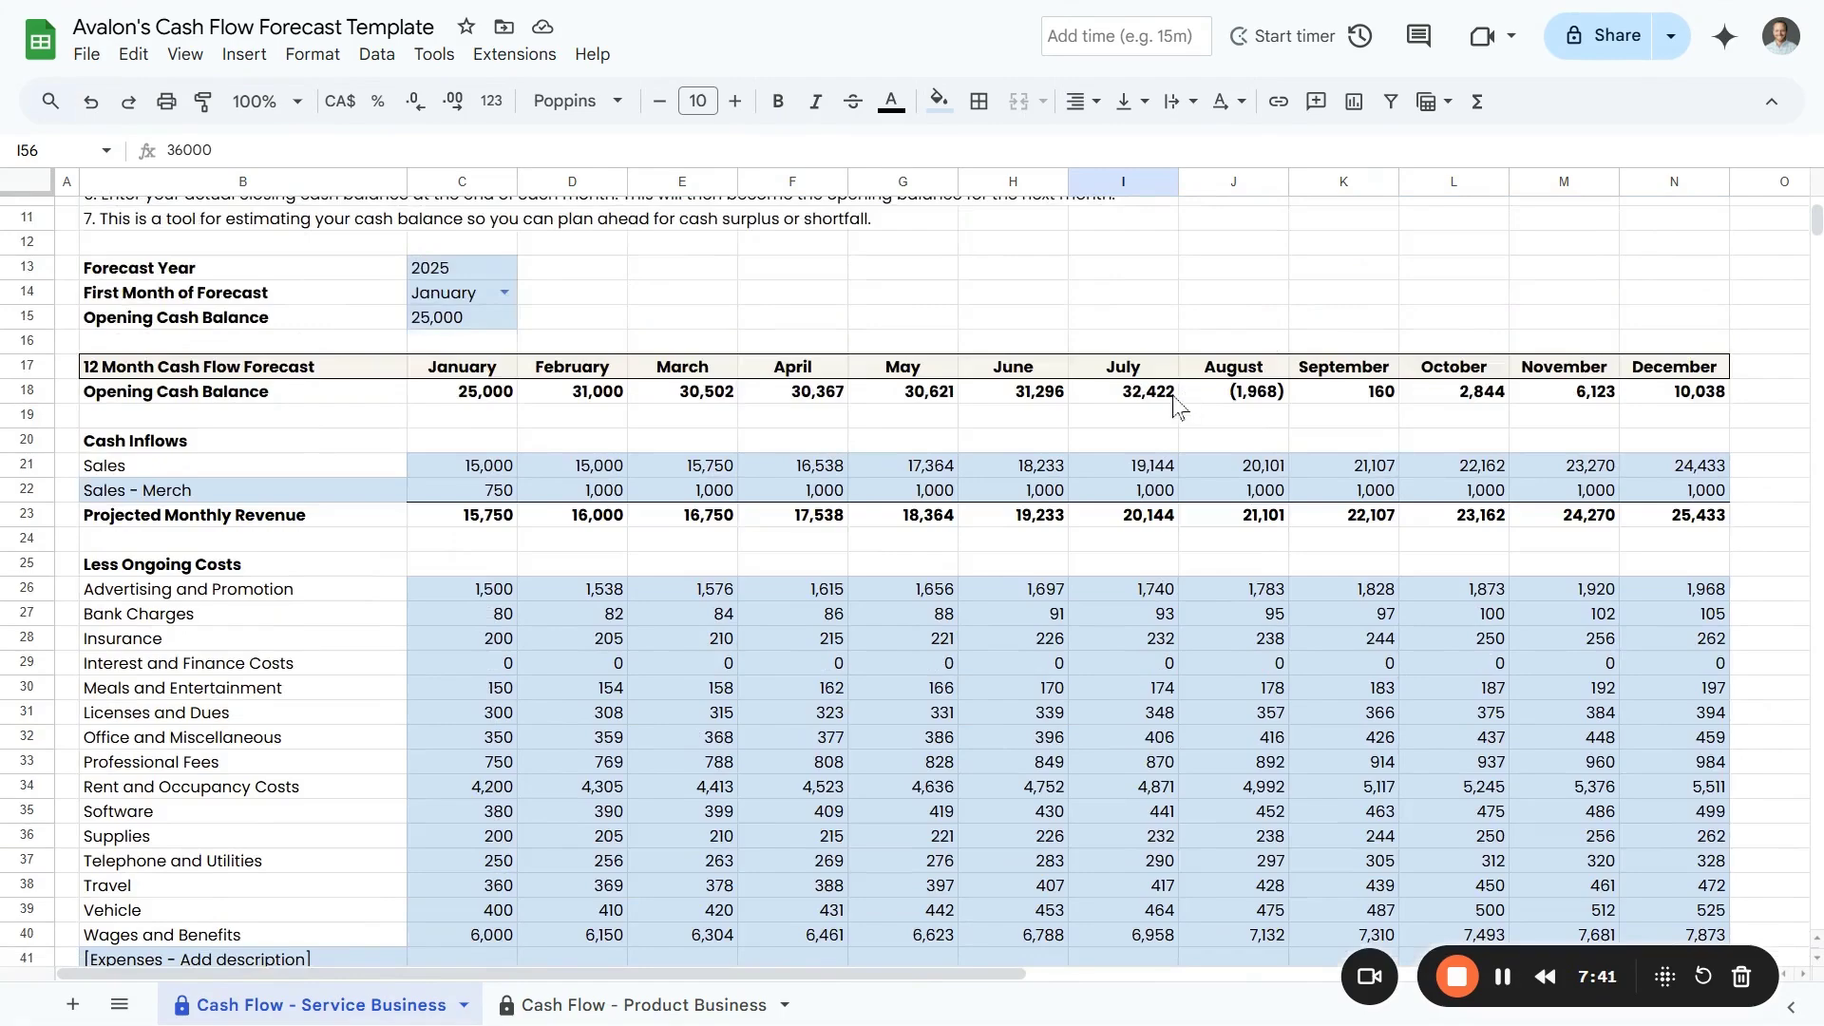
scroll(1178, 407, down, 6)
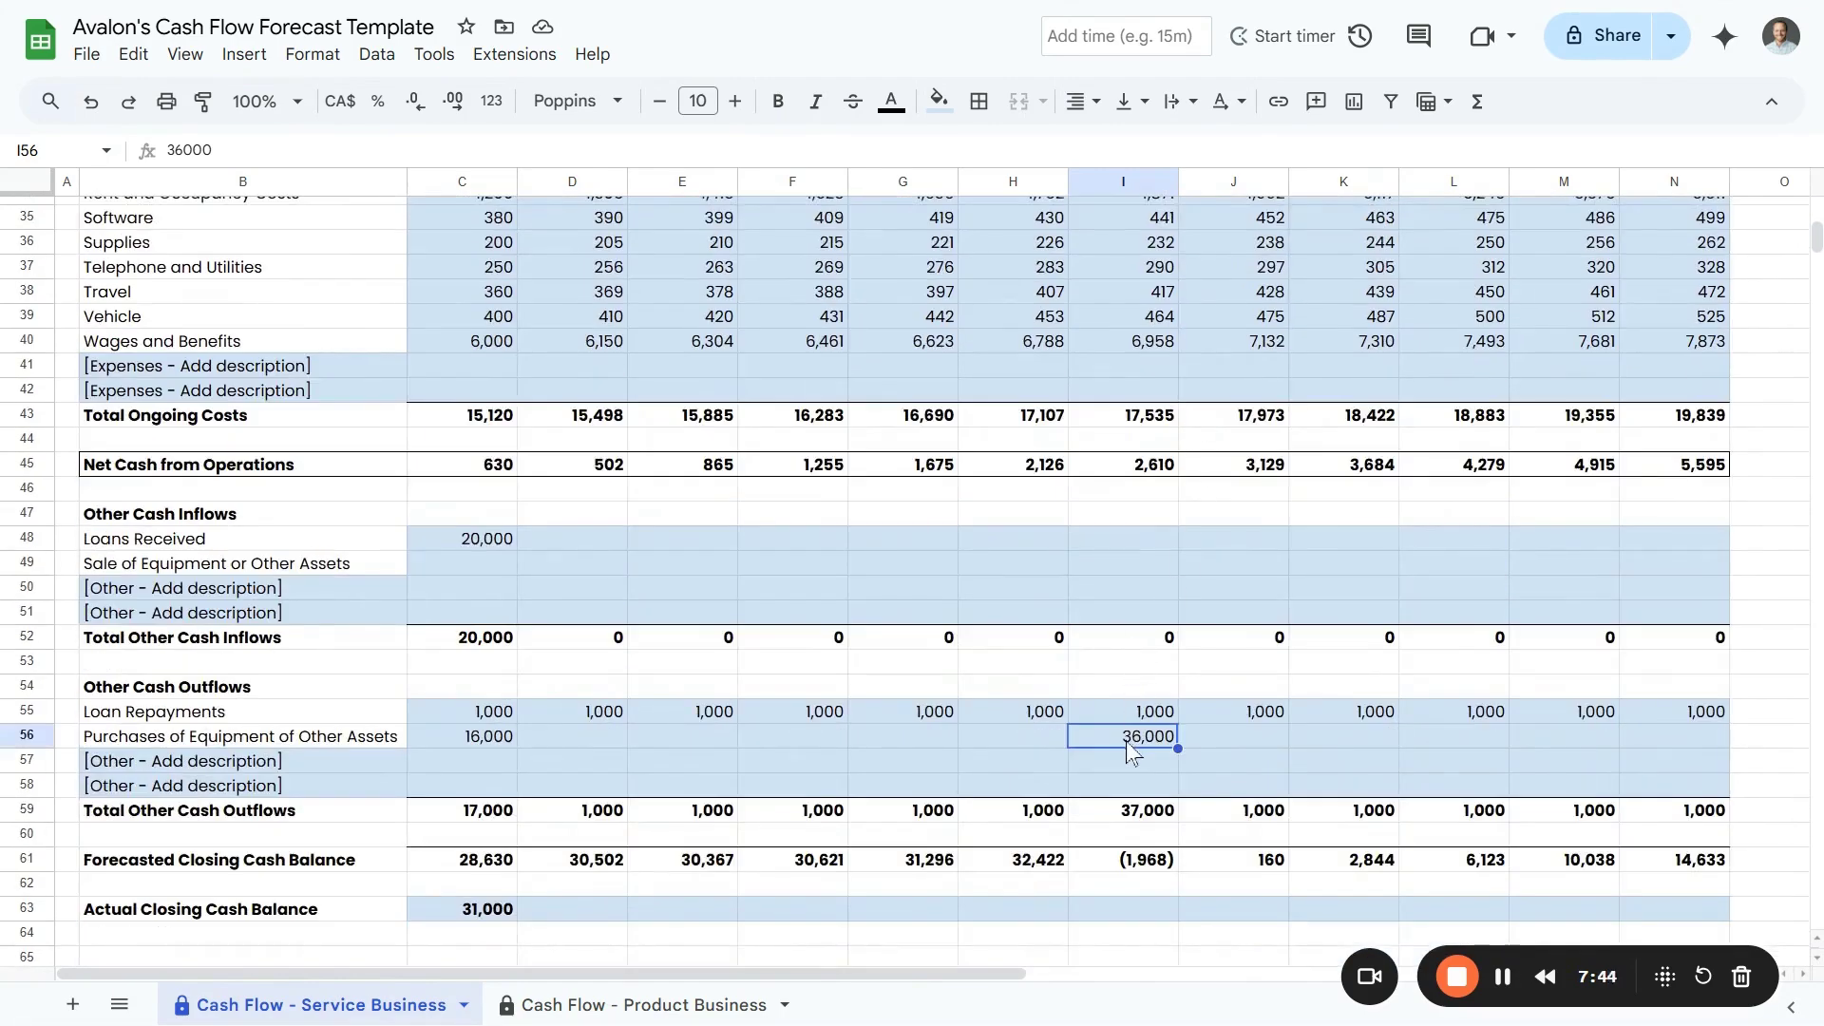
click(1145, 858)
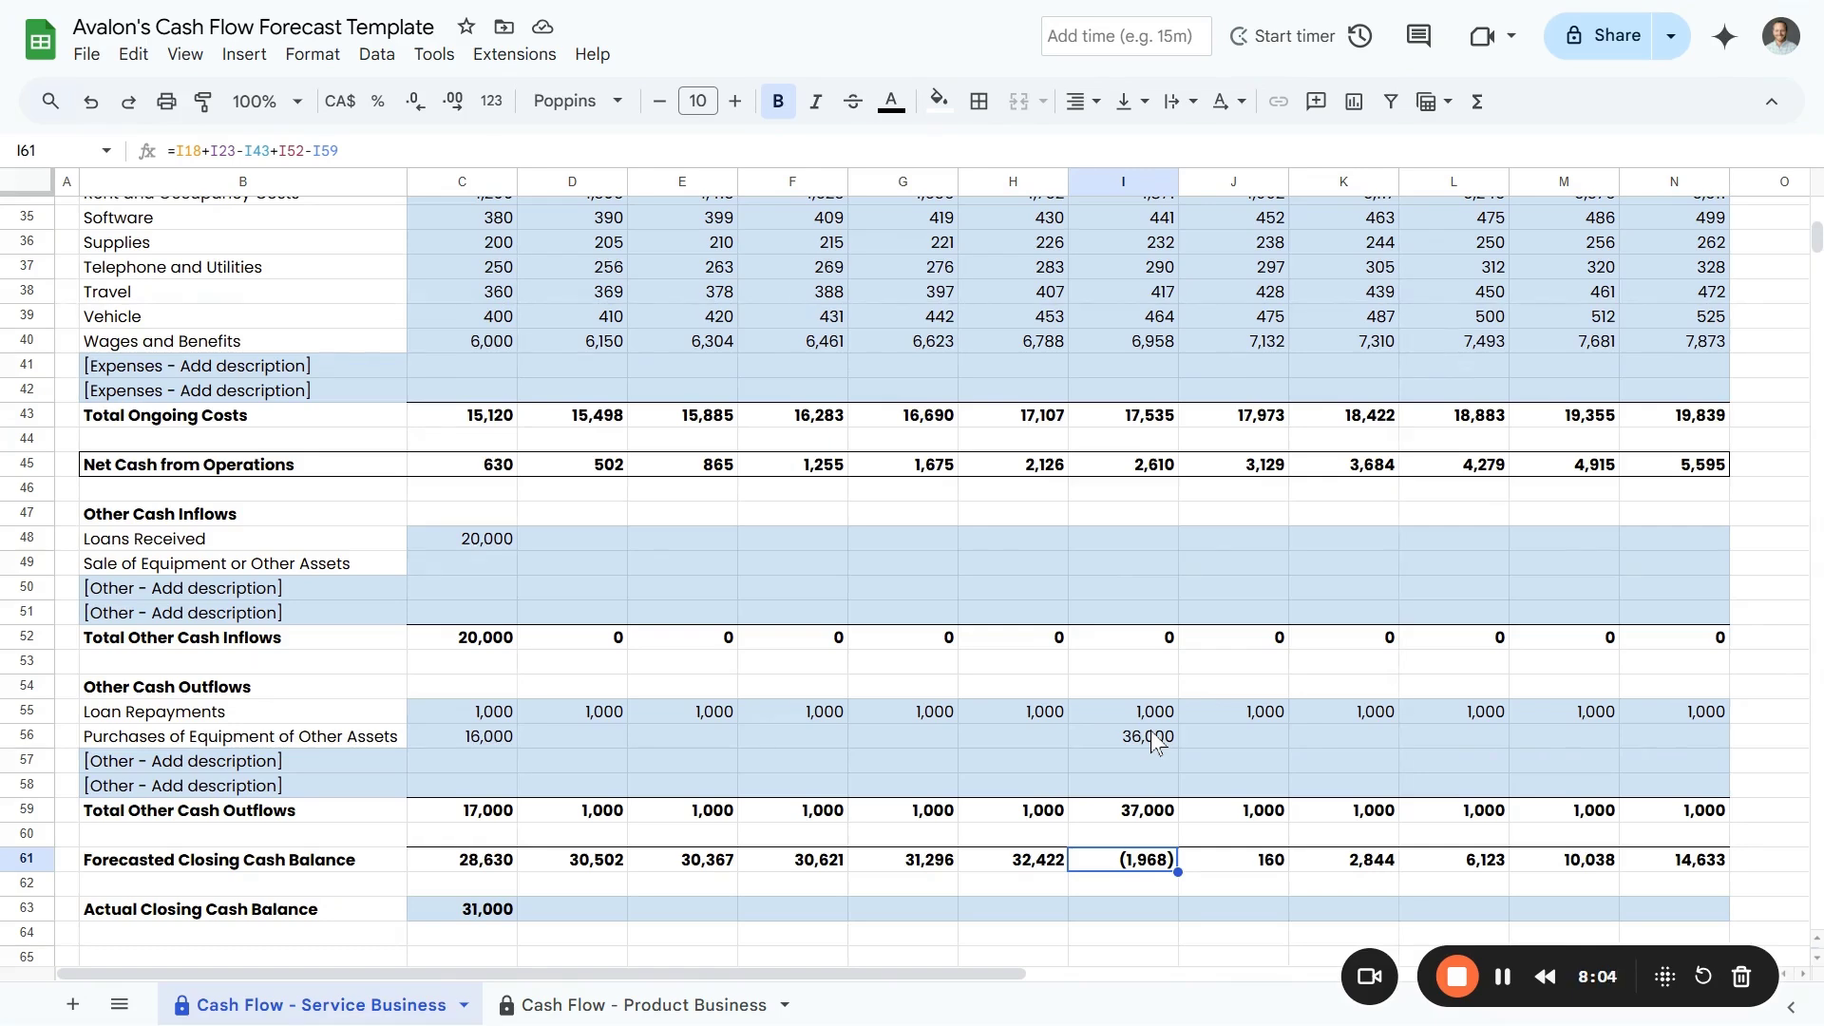
scroll(1111, 698, up, 10)
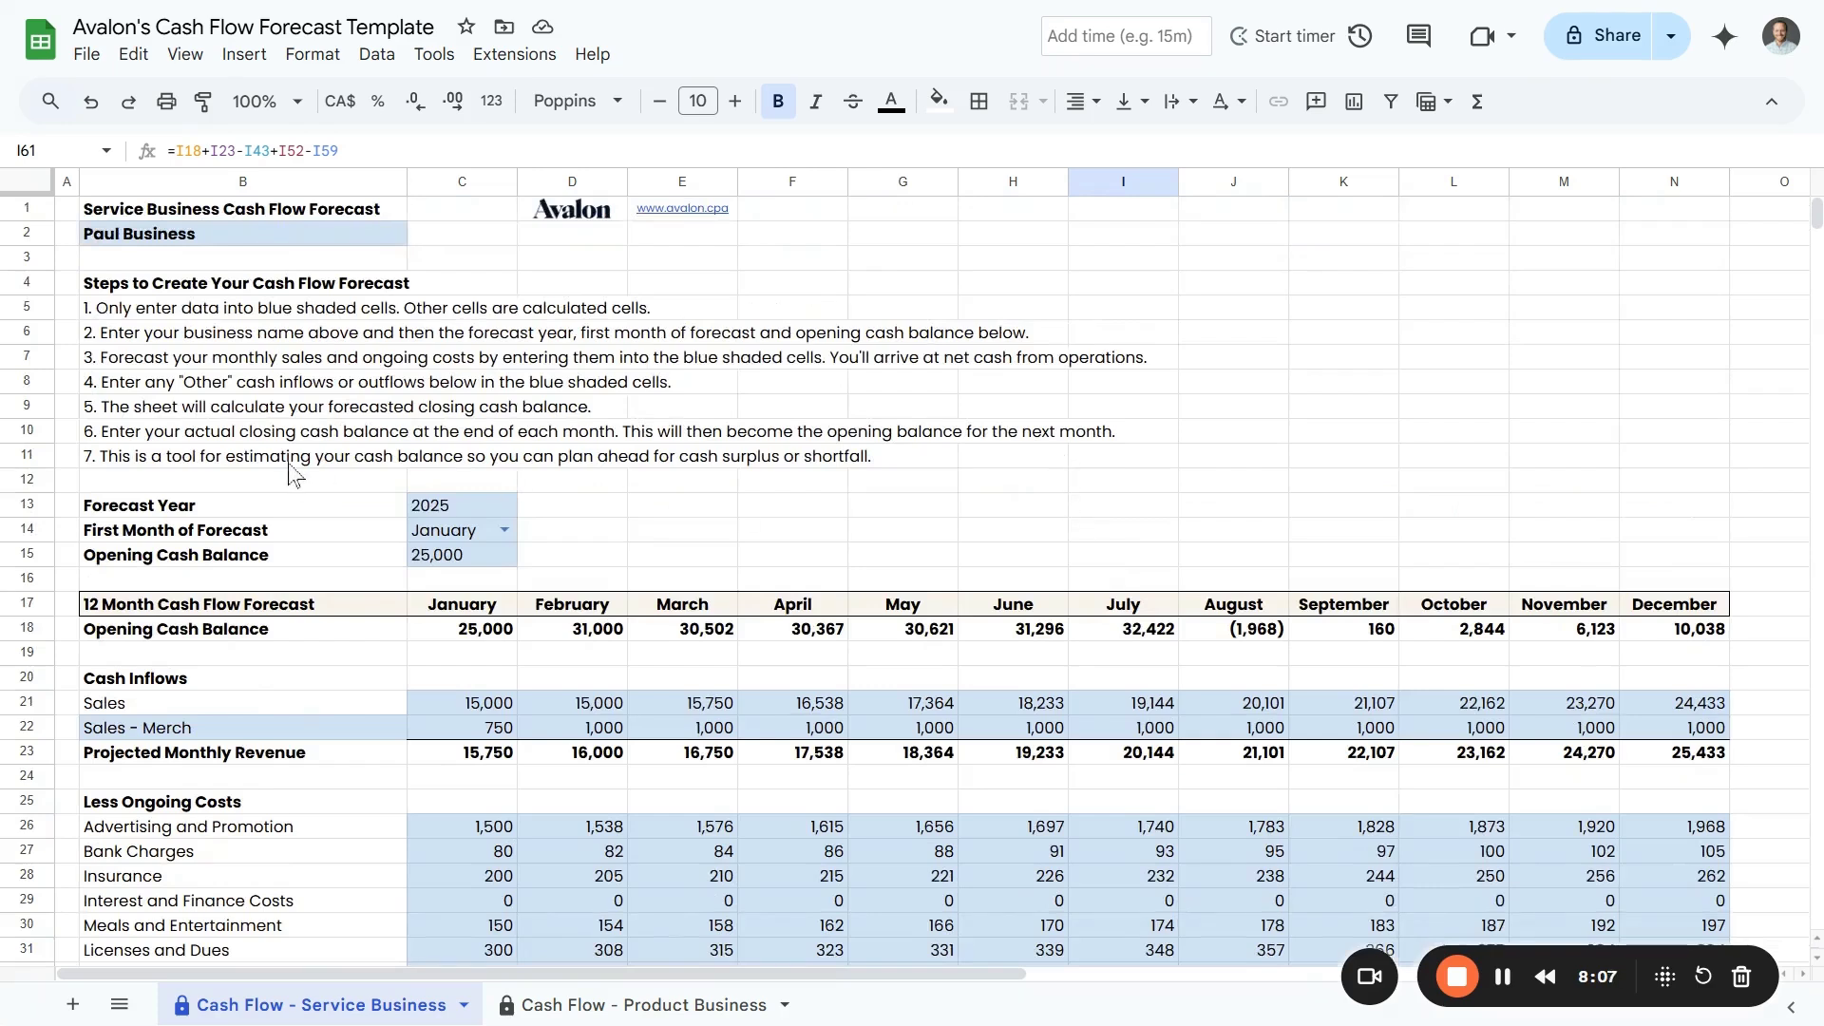